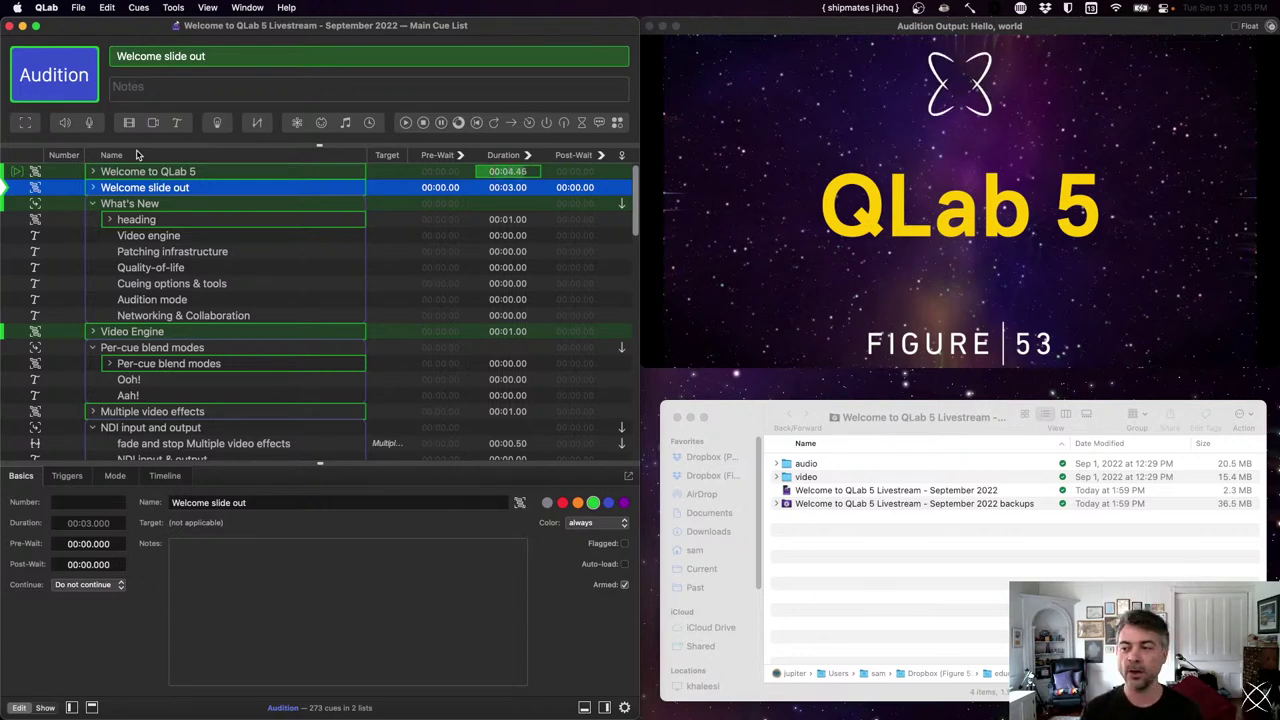
# - GO each cue from Welcome slide out through Networking & Collaboration to reveal all six What's New lines
pyautogui.press('space')
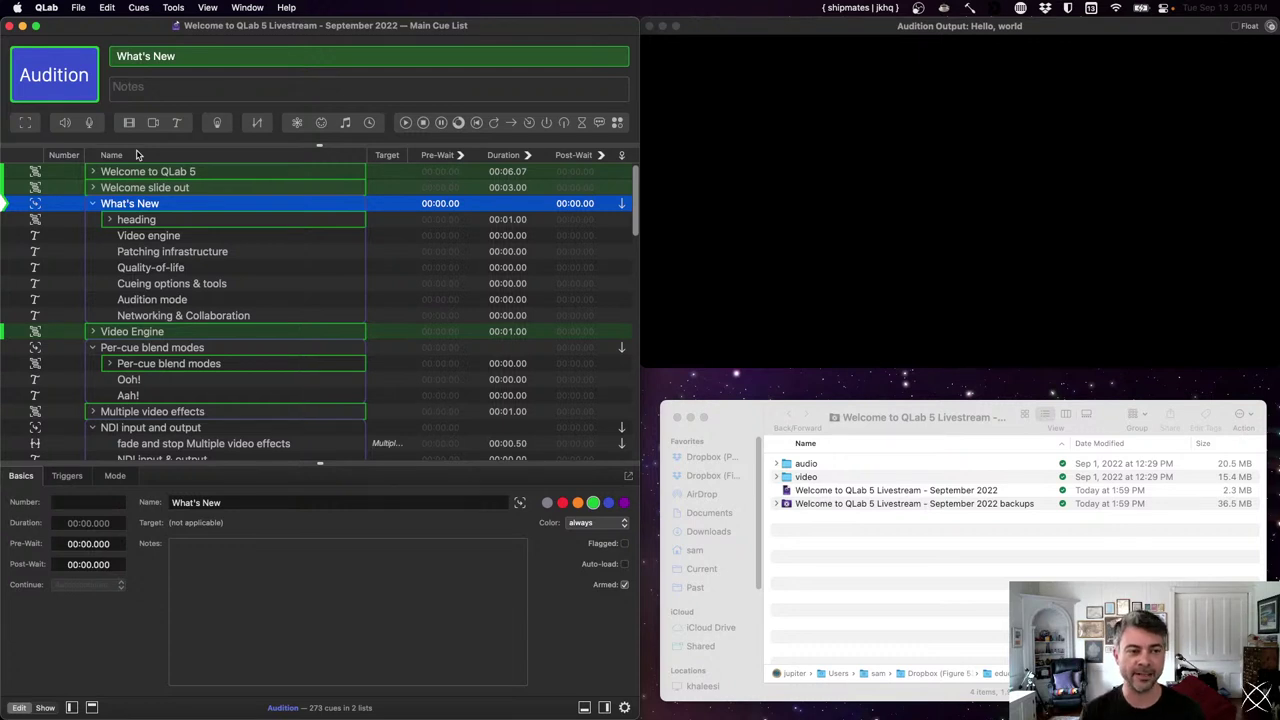
pyautogui.press('space')
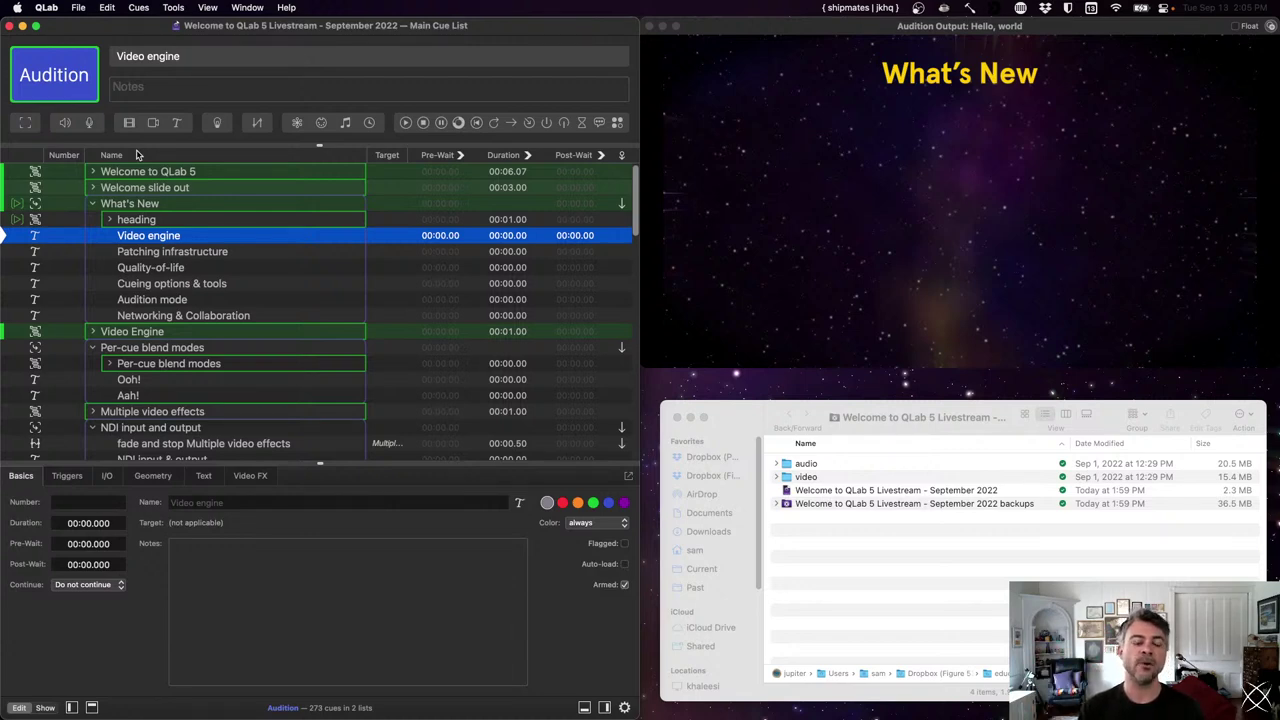
pyautogui.press('space')
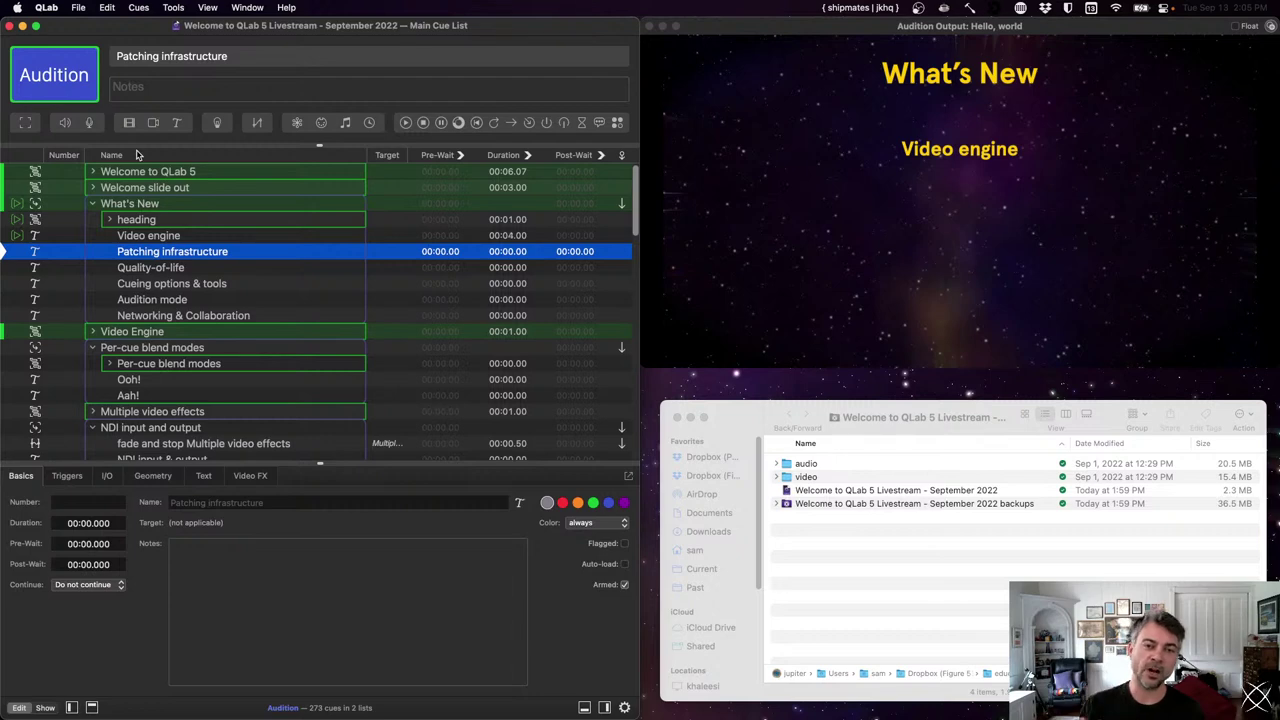
pyautogui.press('space')
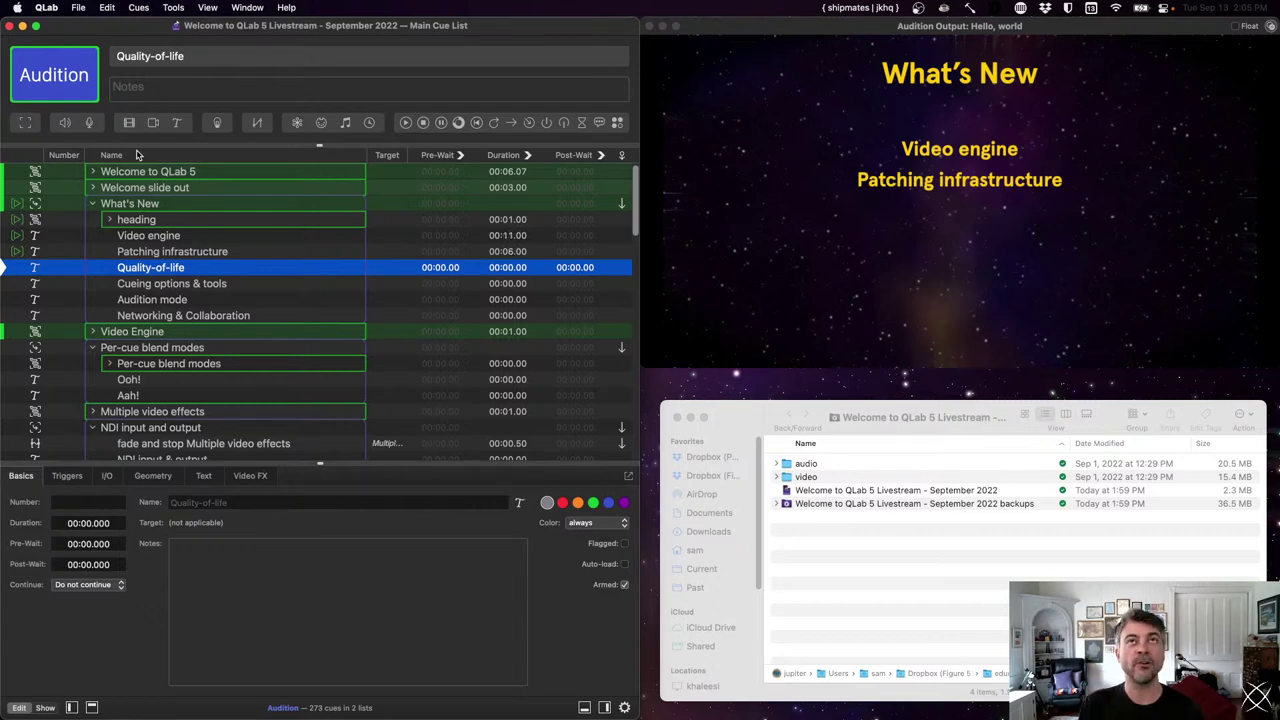
pyautogui.press('space')
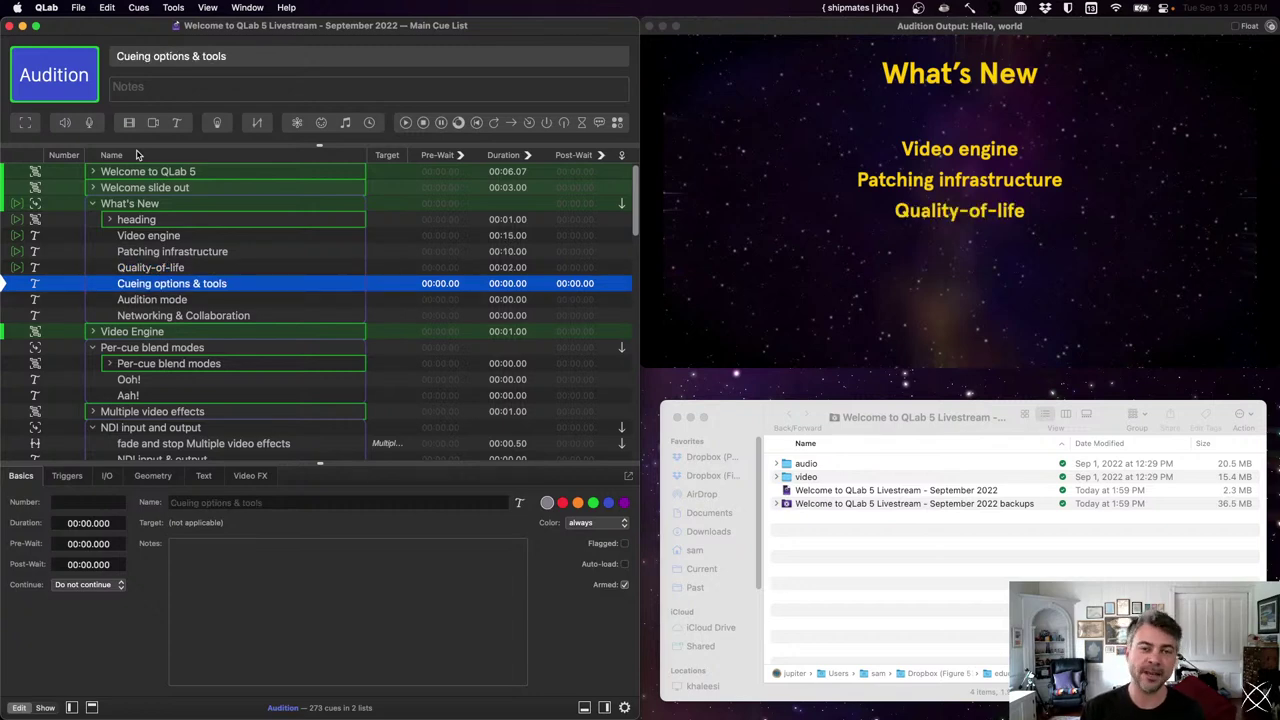
pyautogui.press('space')
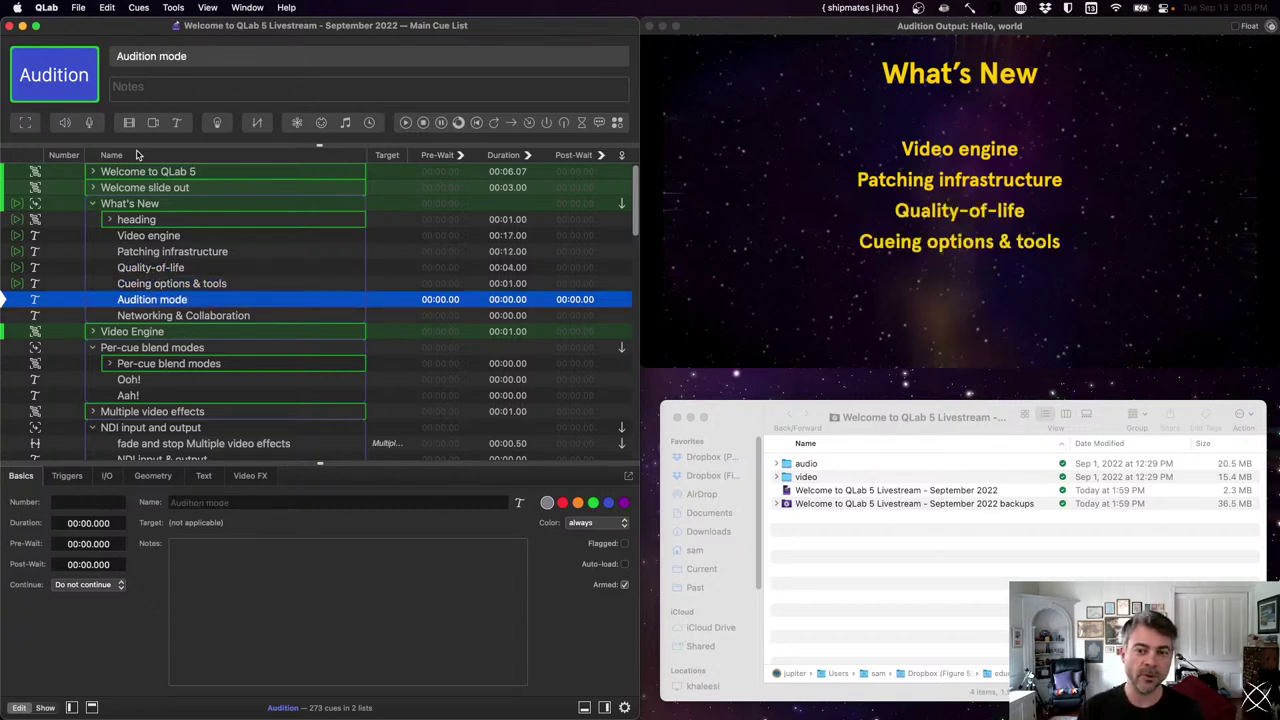
pyautogui.press('space')
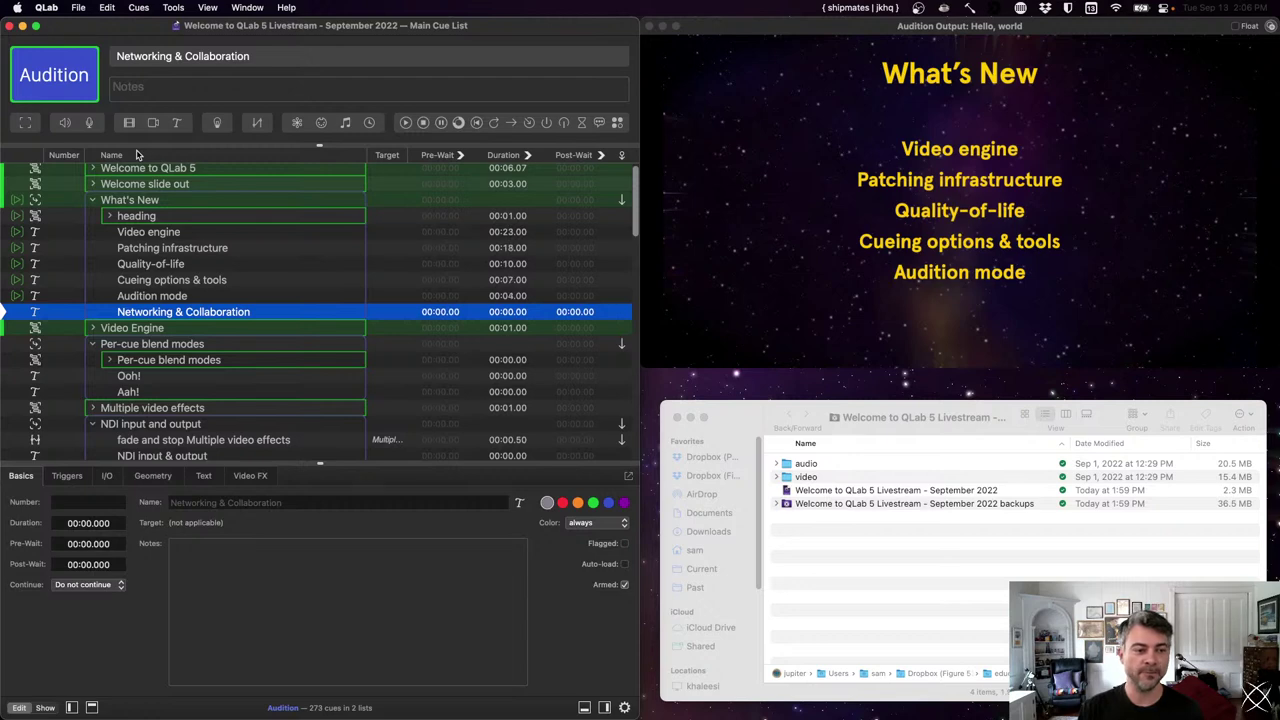
pyautogui.press('space')
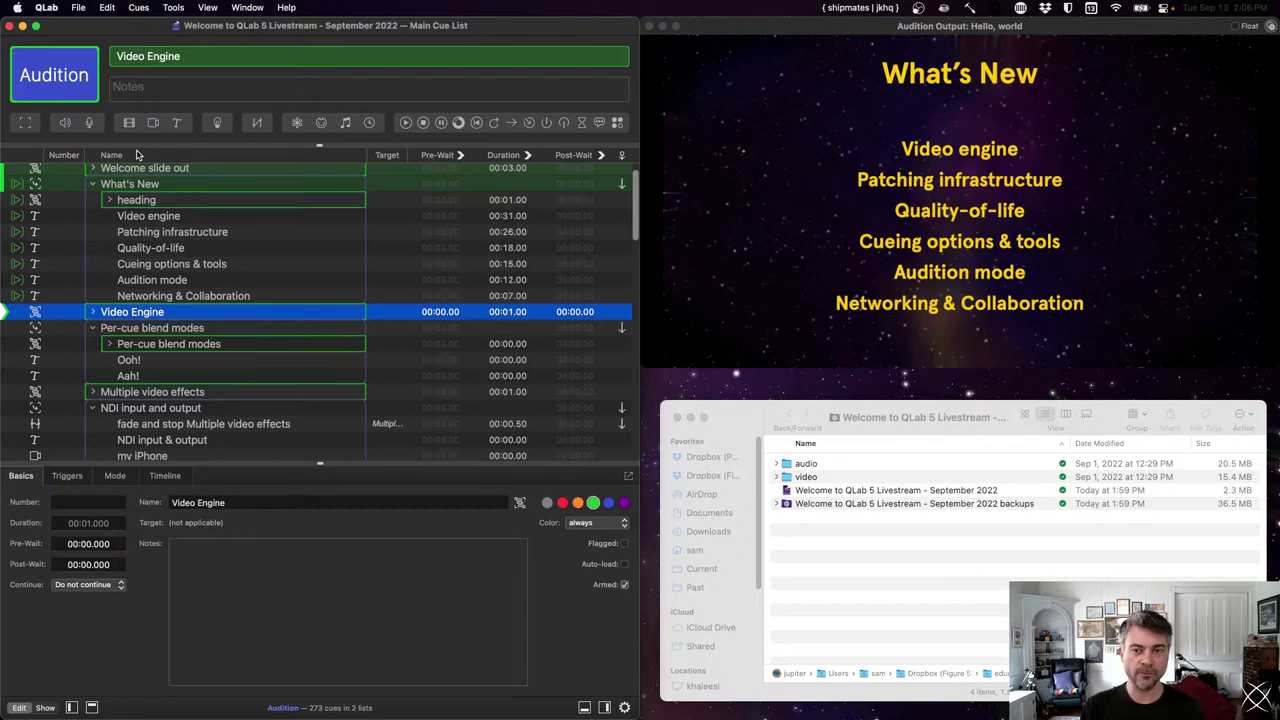
# - Fire the Video Engine, Per-cue blend modes, Ooh! and Aah! cues in sequence
pyautogui.press('space')
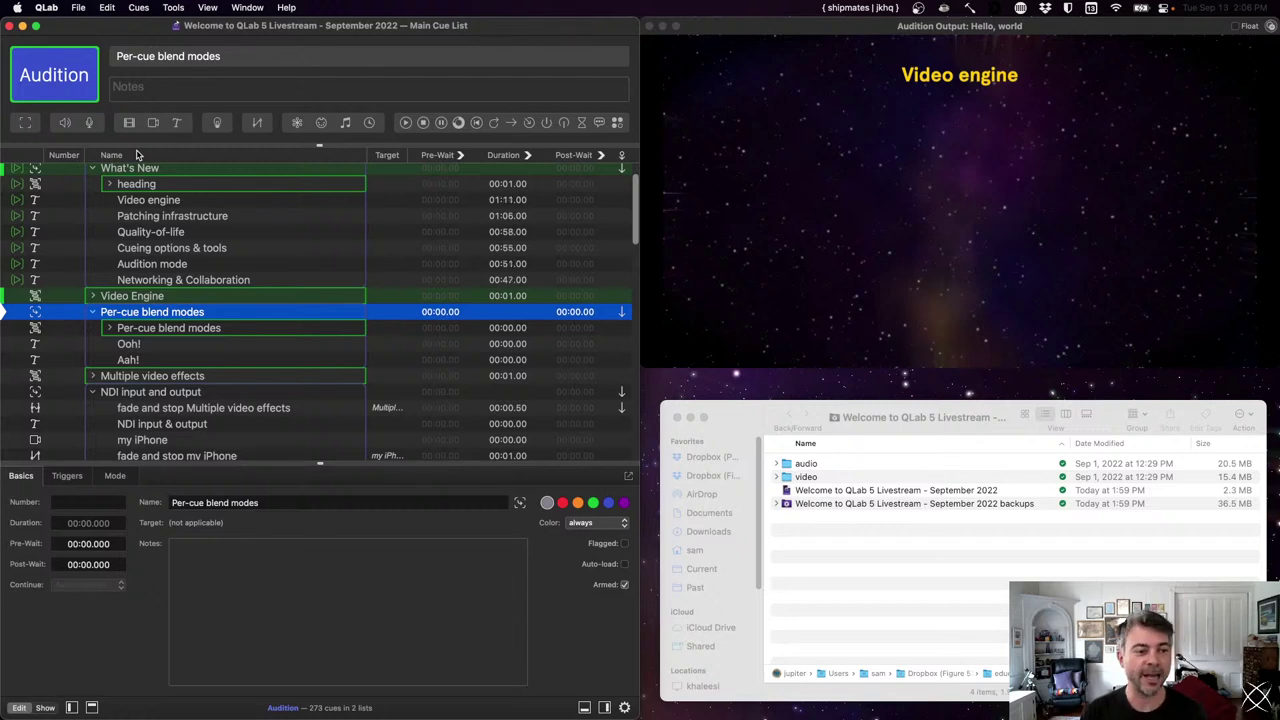
pyautogui.press('space')
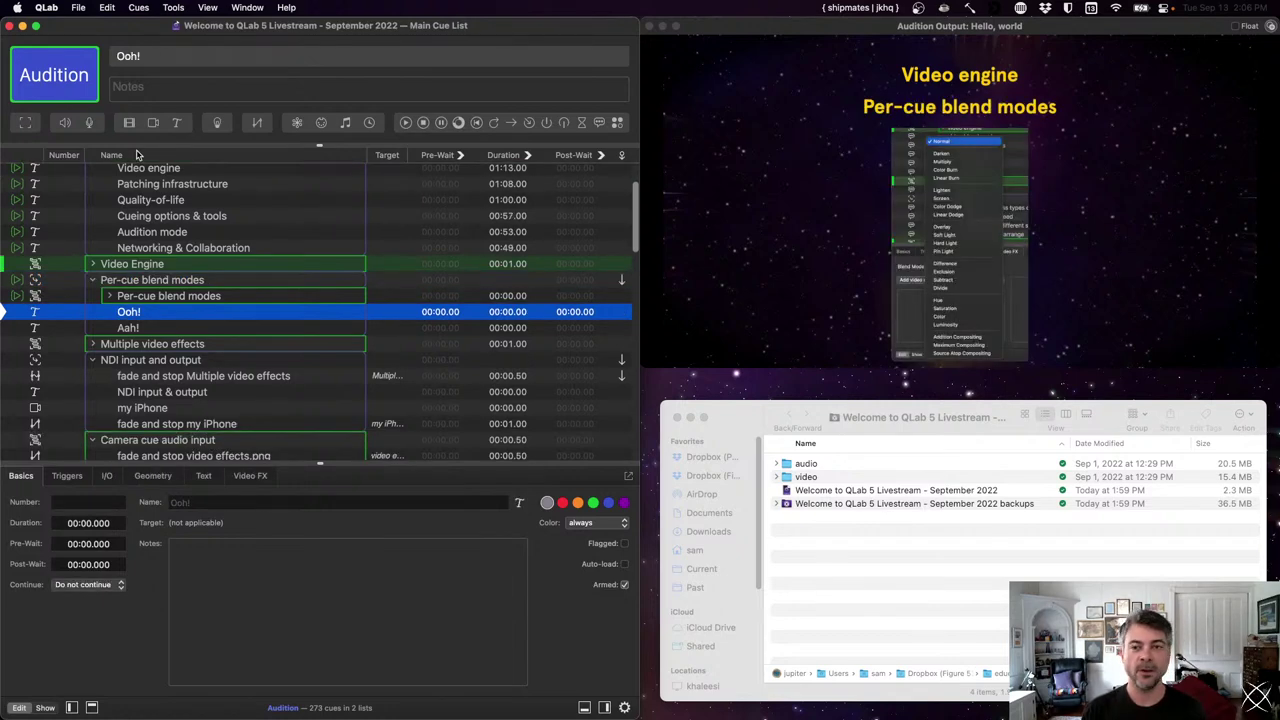
pyautogui.press('space')
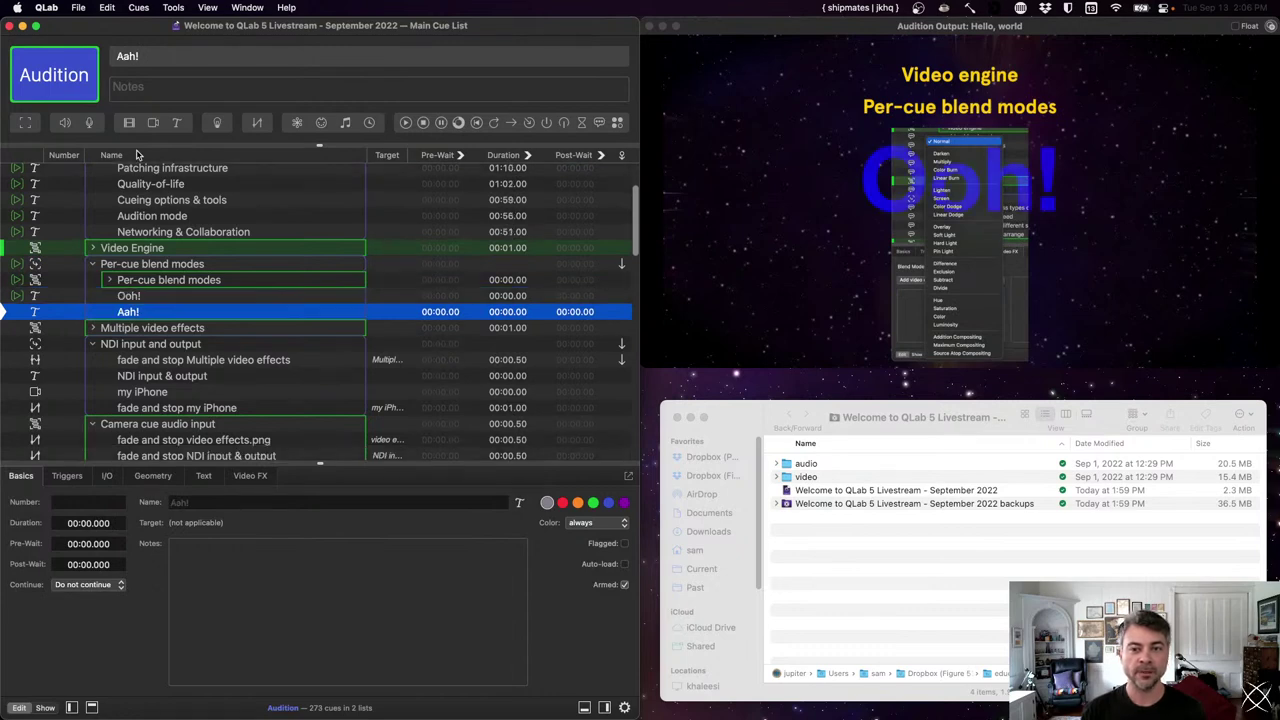
pyautogui.press('space')
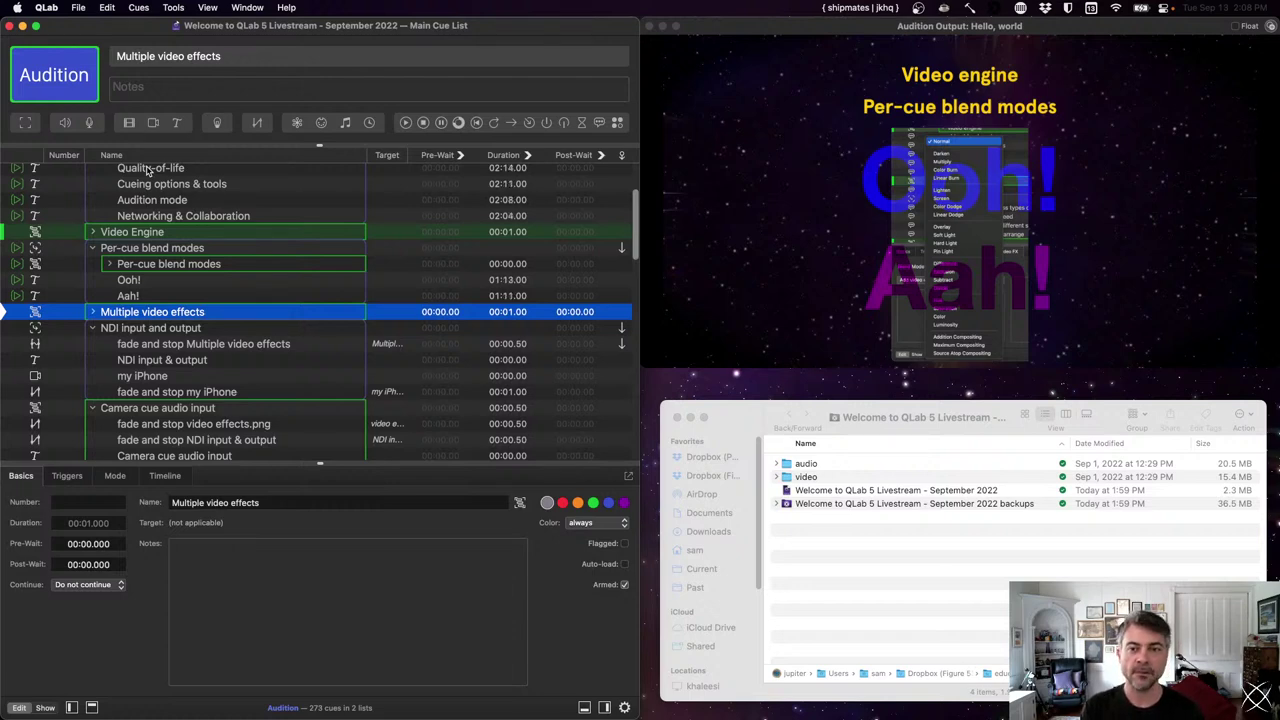
# - Fire the Multiple video effects cue to show the Video FX screenshot with Zoom Blur and Gabor Gradients
pyautogui.press('space')
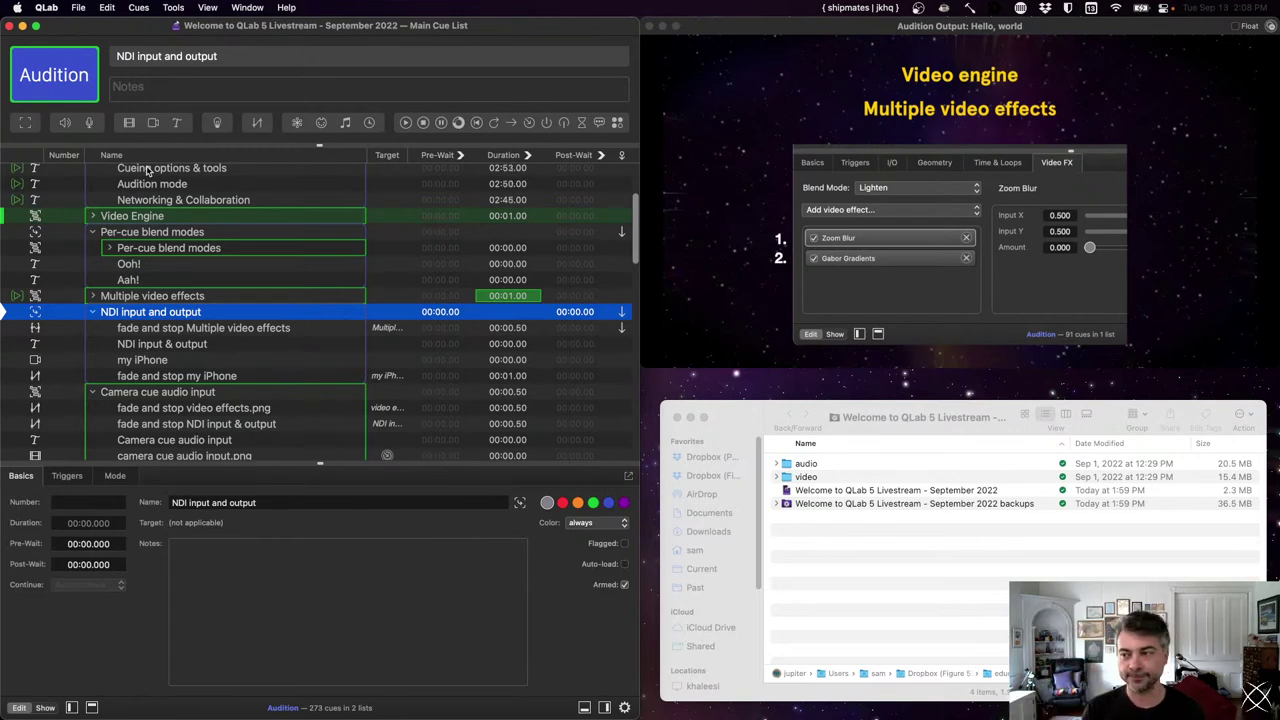
# - GO the NDI input and output group cue, advancing the playhead to my iPhone
pyautogui.press('space')
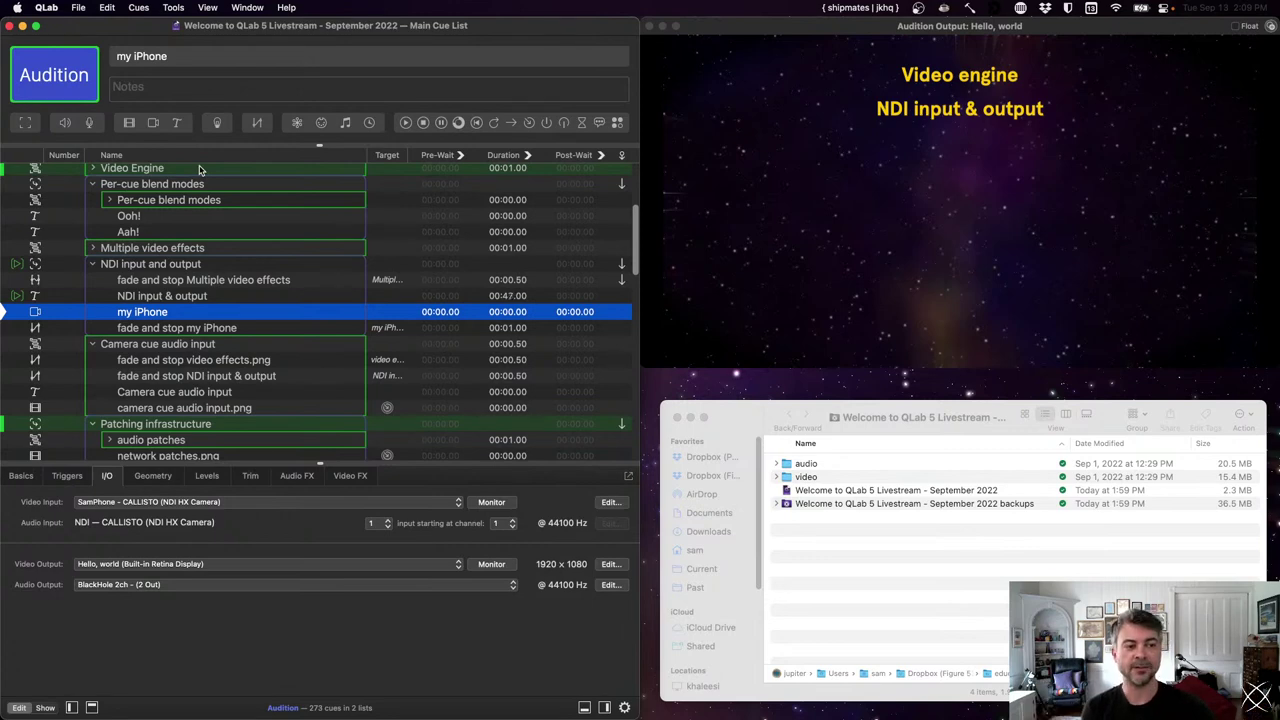
# - Start the my iPhone NDI camera feed, then fade it out and stop it
pyautogui.press('space')
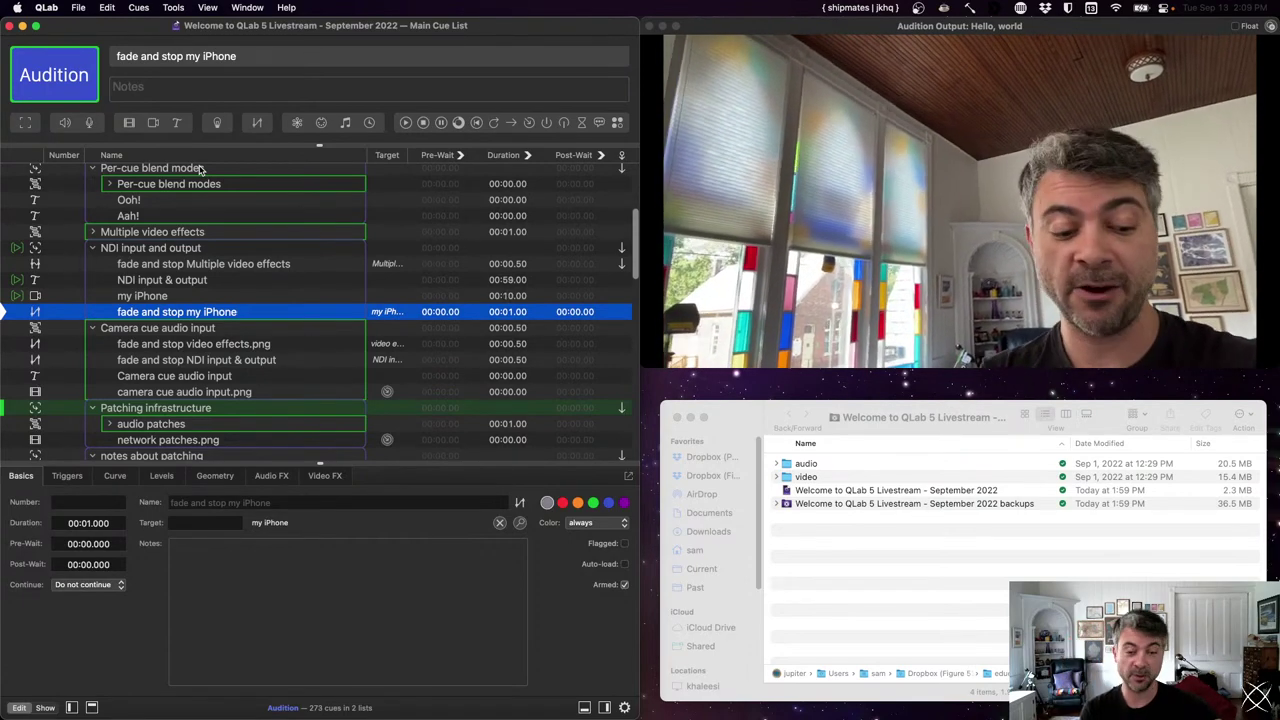
pyautogui.press('space')
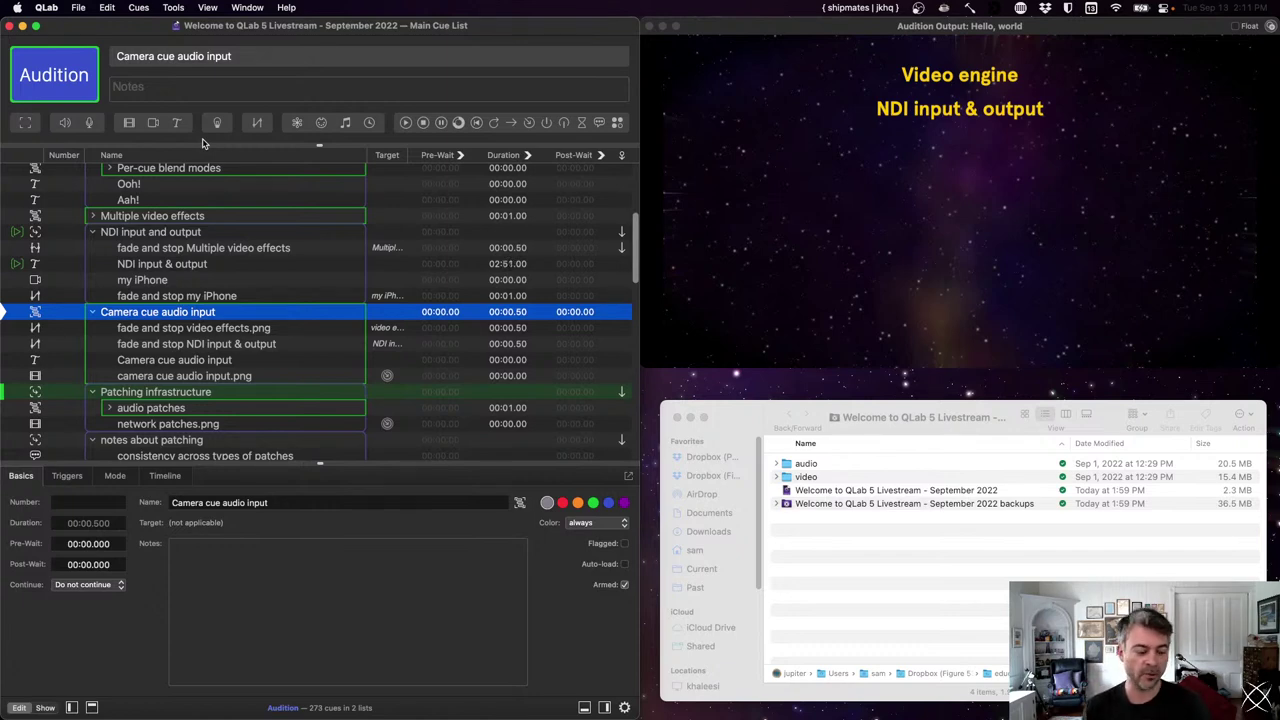
# - Fire the Camera cue audio input group cue to show its I/O audio input settings screenshot
pyautogui.press('space')
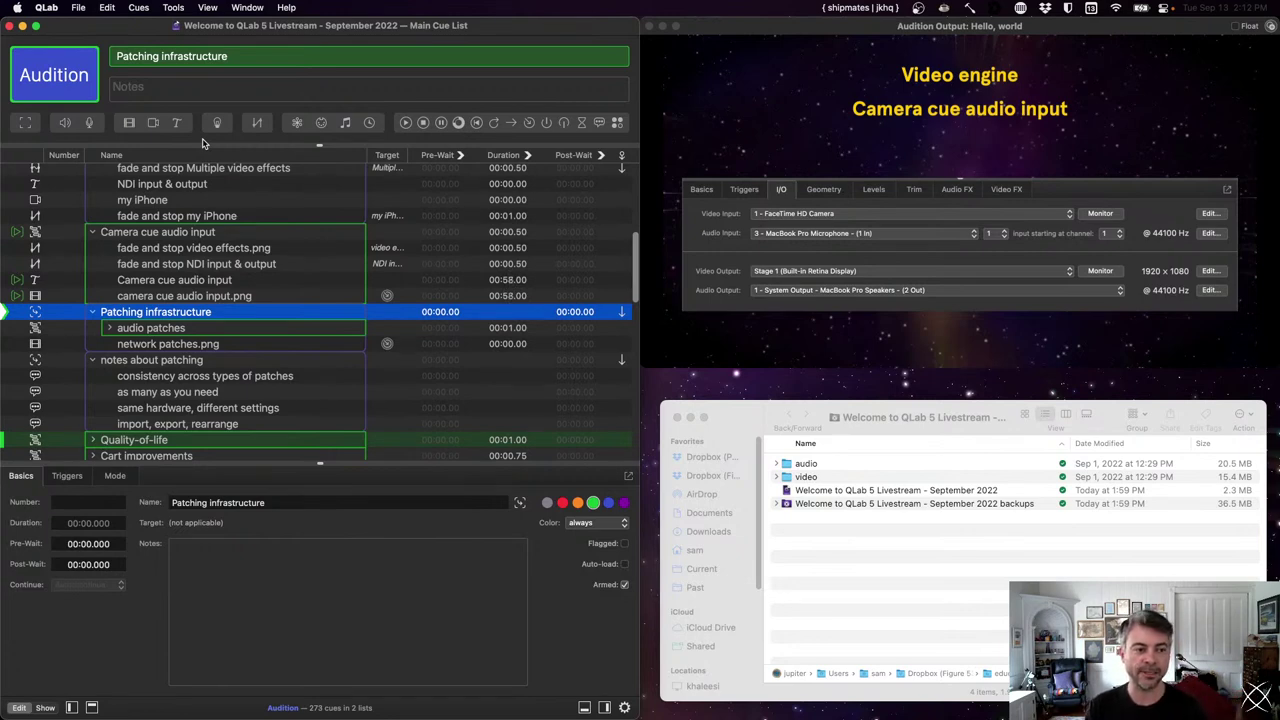
# - Fire the Patching infrastructure group cue to show the audio outputs patch screenshot
pyautogui.press('space')
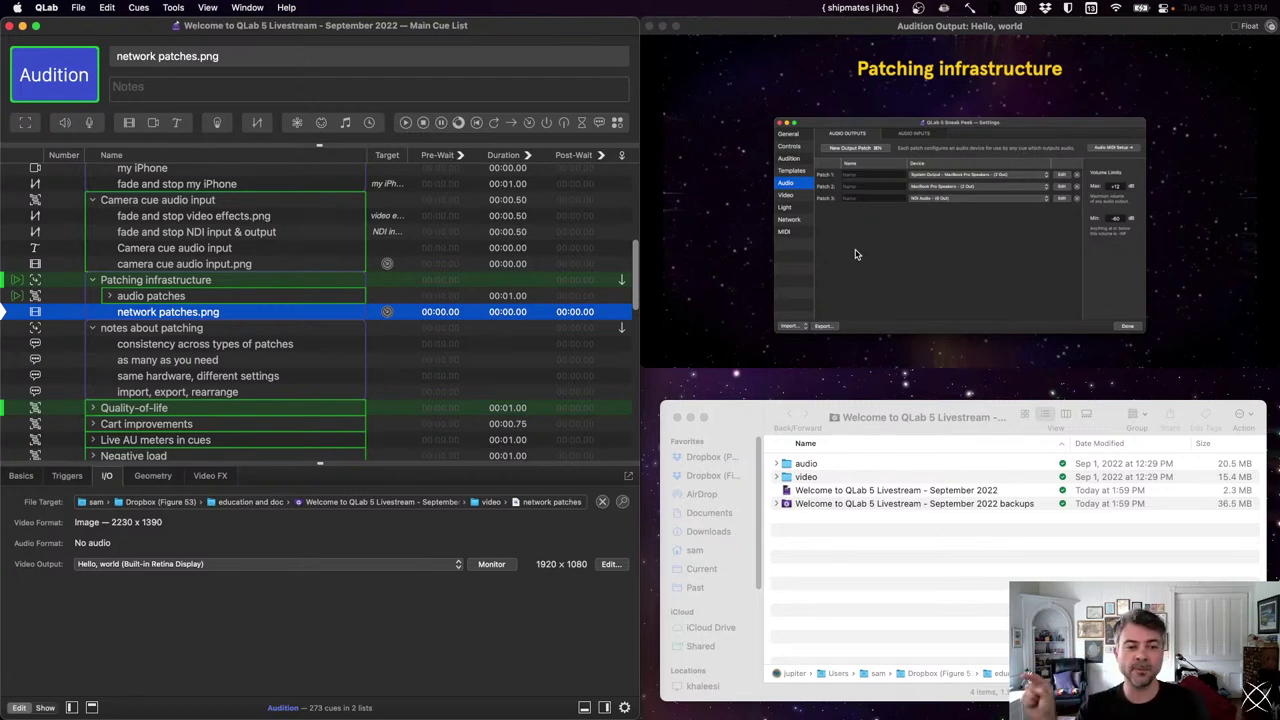
# - Export the three audio output patches from Settings > Audio as a .qlabsettings file in Finder
pyautogui.press('super+comma')
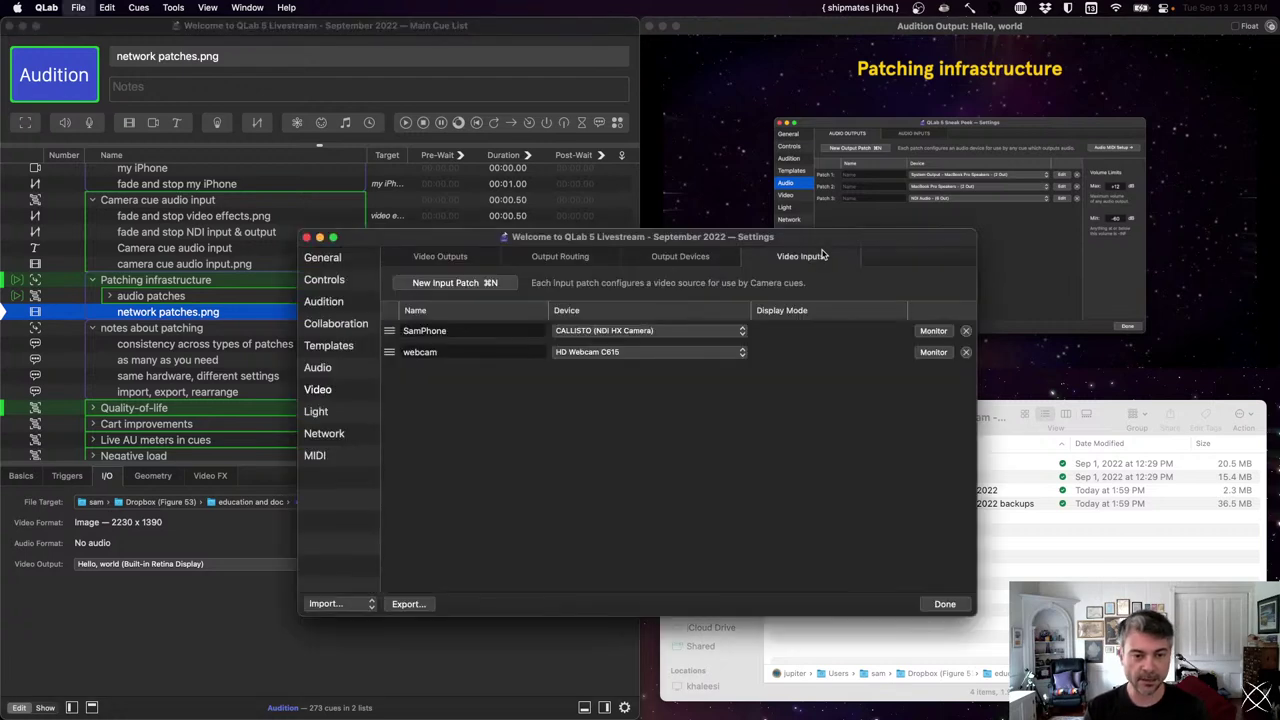
pyautogui.click(336, 371)
pyautogui.click(389, 338)
pyautogui.keyDown('shift'); pyautogui.click(390, 352); pyautogui.keyUp('shift')
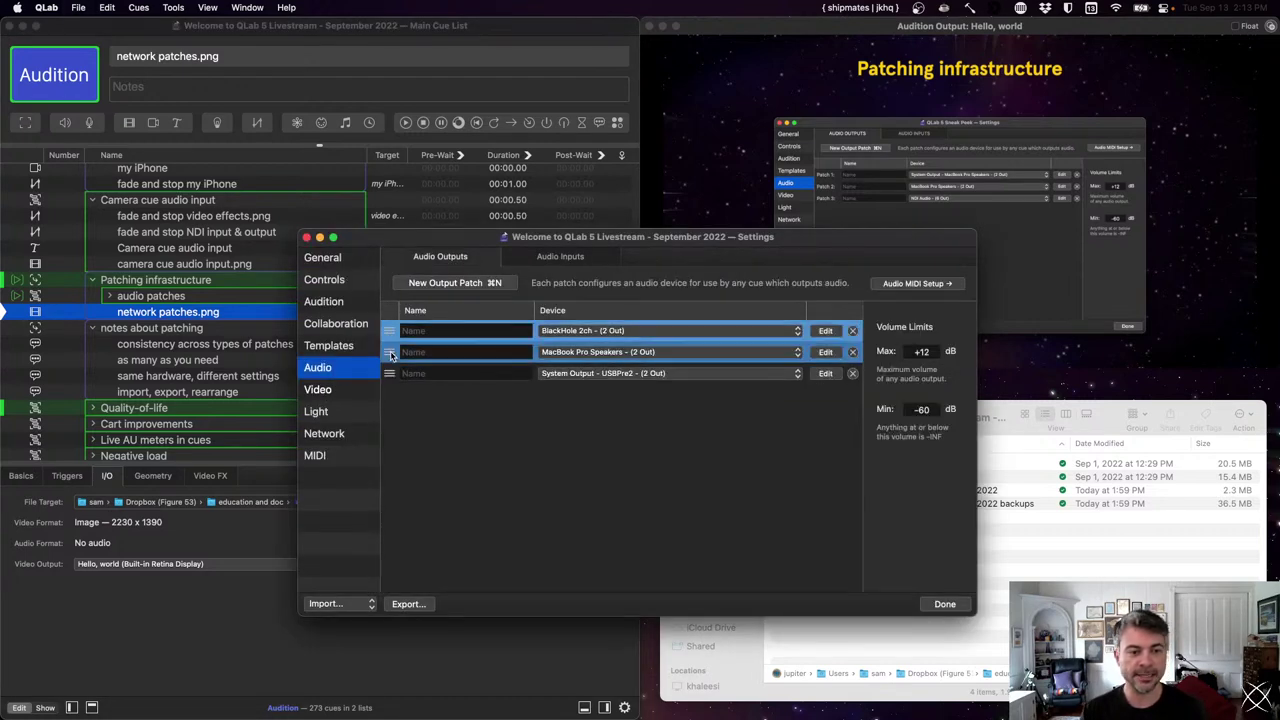
pyautogui.keyDown('shift'); pyautogui.click(390, 376); pyautogui.keyUp('shift')
pyautogui.moveTo(390, 355); pyautogui.dragTo(916, 572)
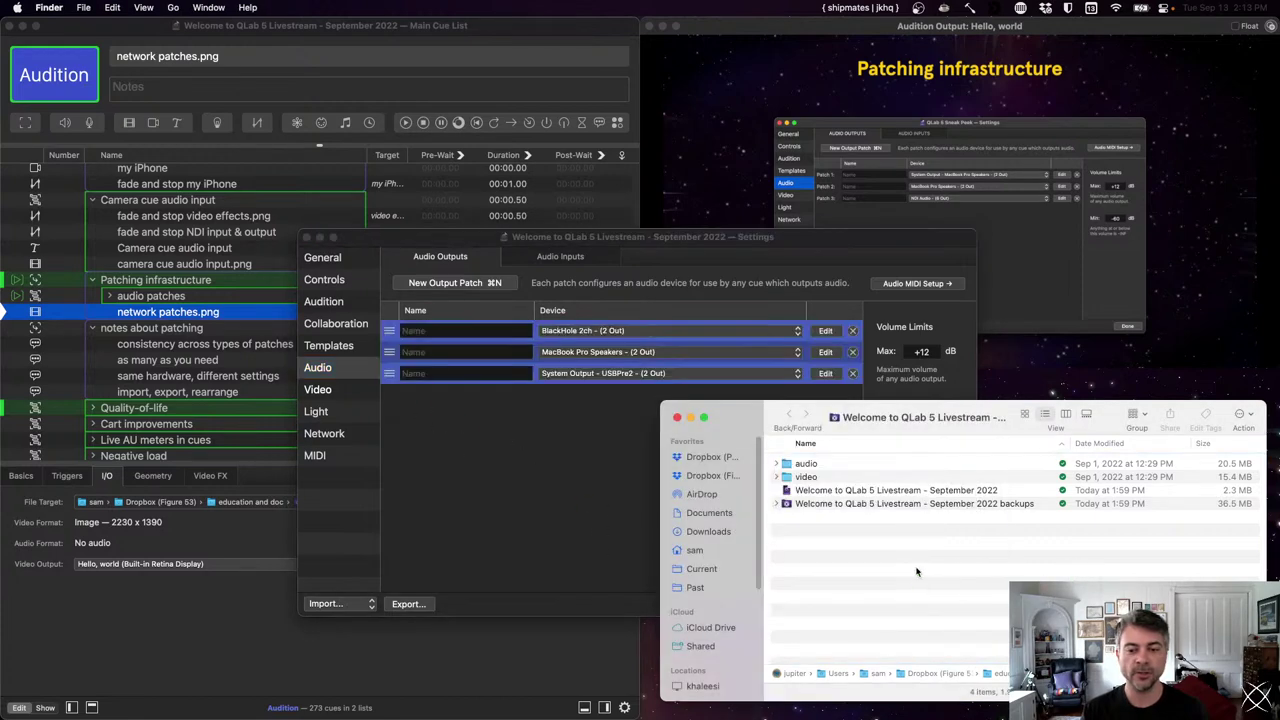
pyautogui.click(851, 506)
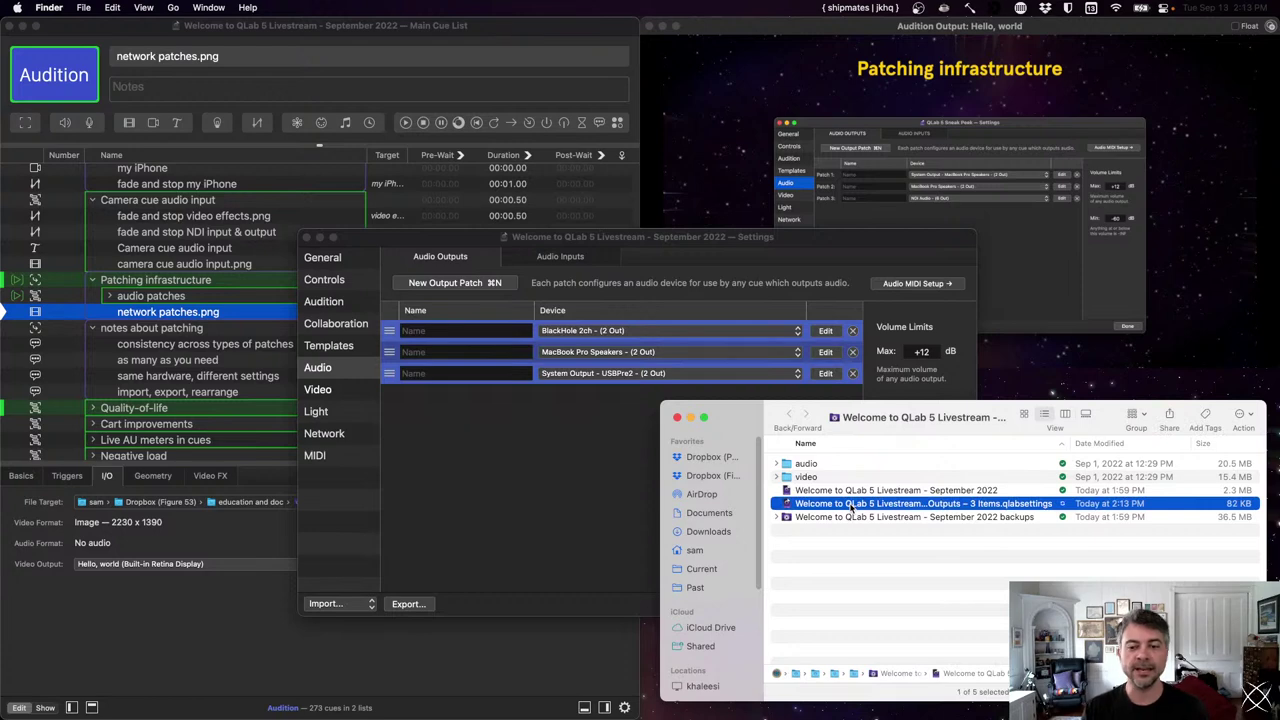
# - Re-import the .qlabsettings file, delete the duplicate patches, and close settings
pyautogui.moveTo(909, 585); pyautogui.dragTo(518, 497)
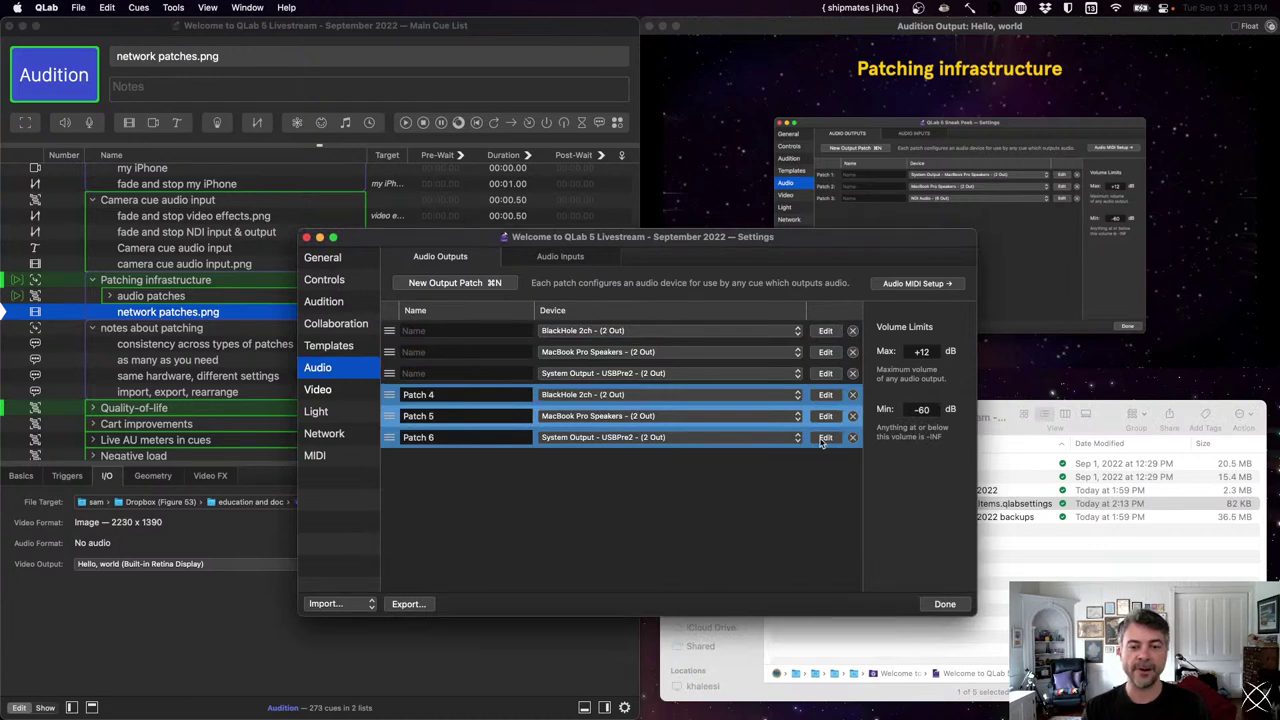
pyautogui.click(853, 395)
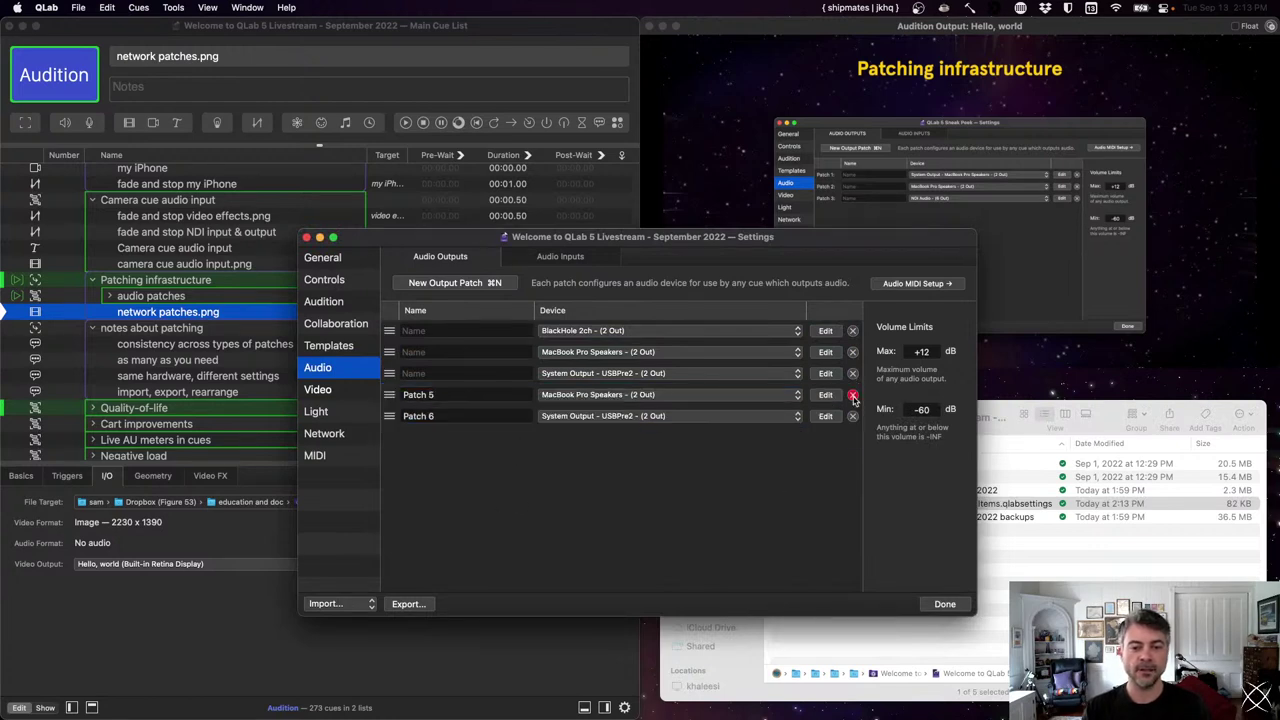
pyautogui.click(853, 395)
pyautogui.click(853, 395)
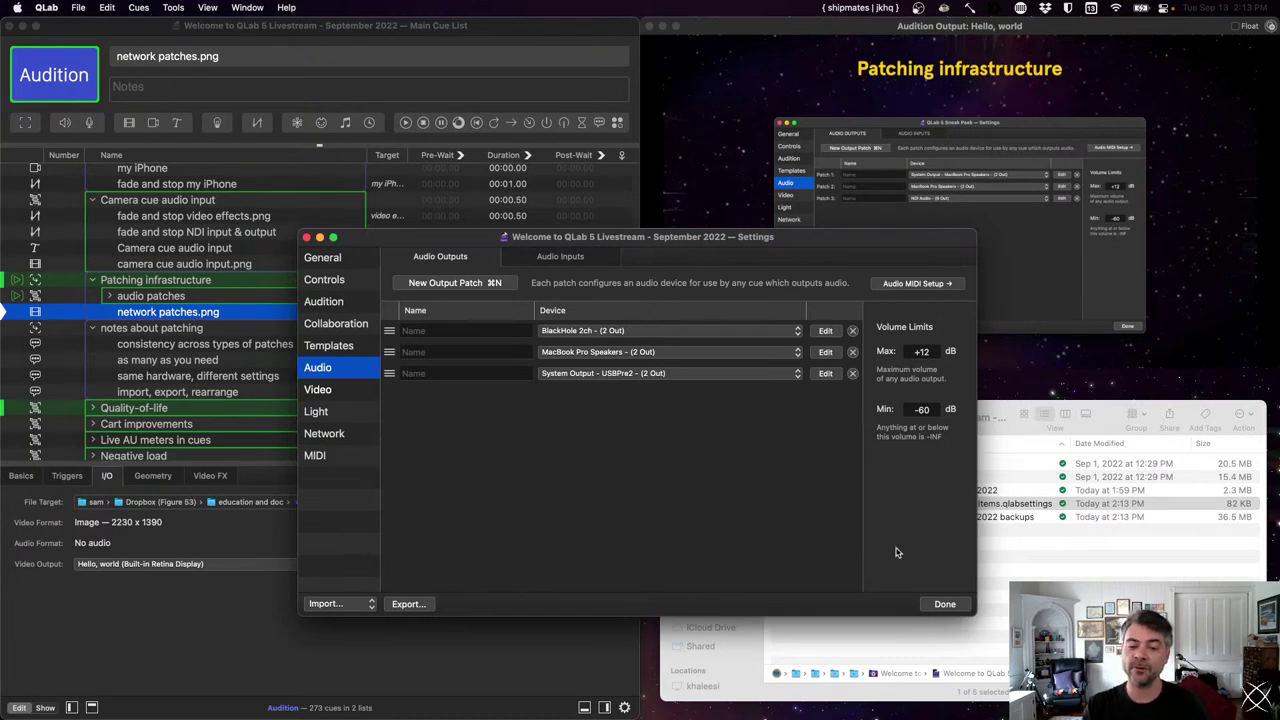
pyautogui.click(963, 605)
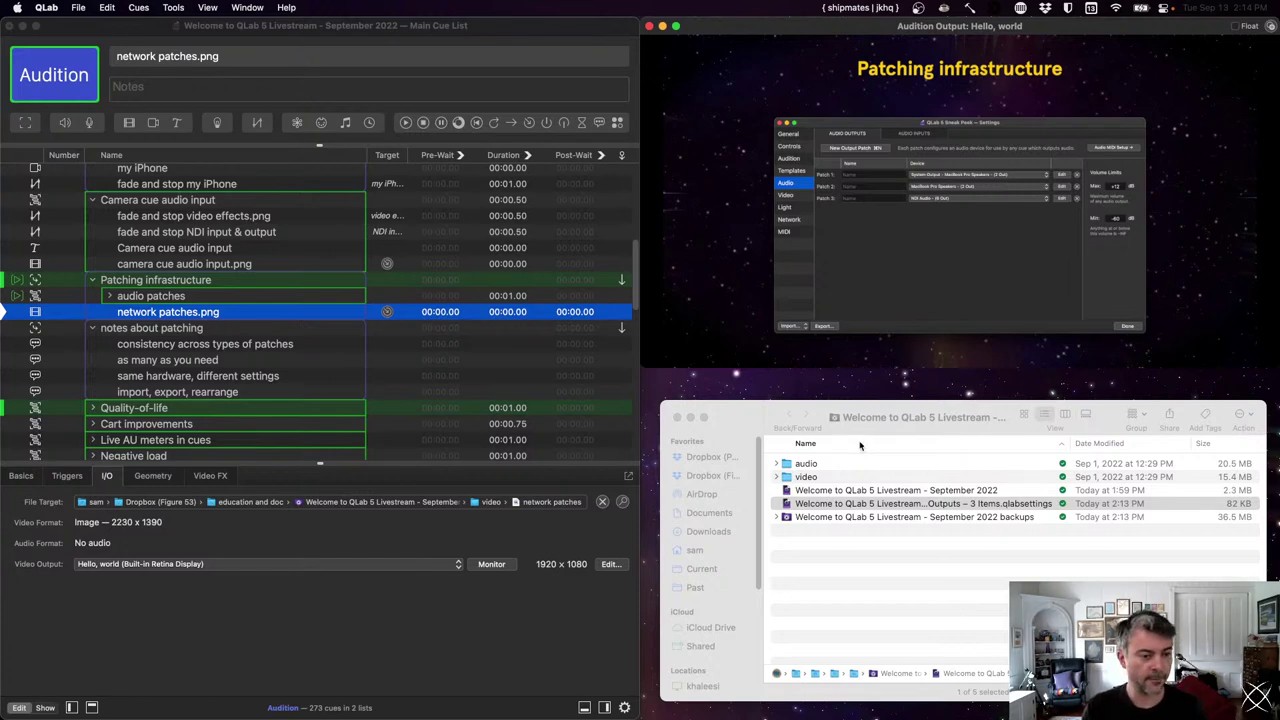
# - Fire the network patches.png cue, then select and run the Quality-of-life title cue
pyautogui.press('space')
pyautogui.click(242, 380)
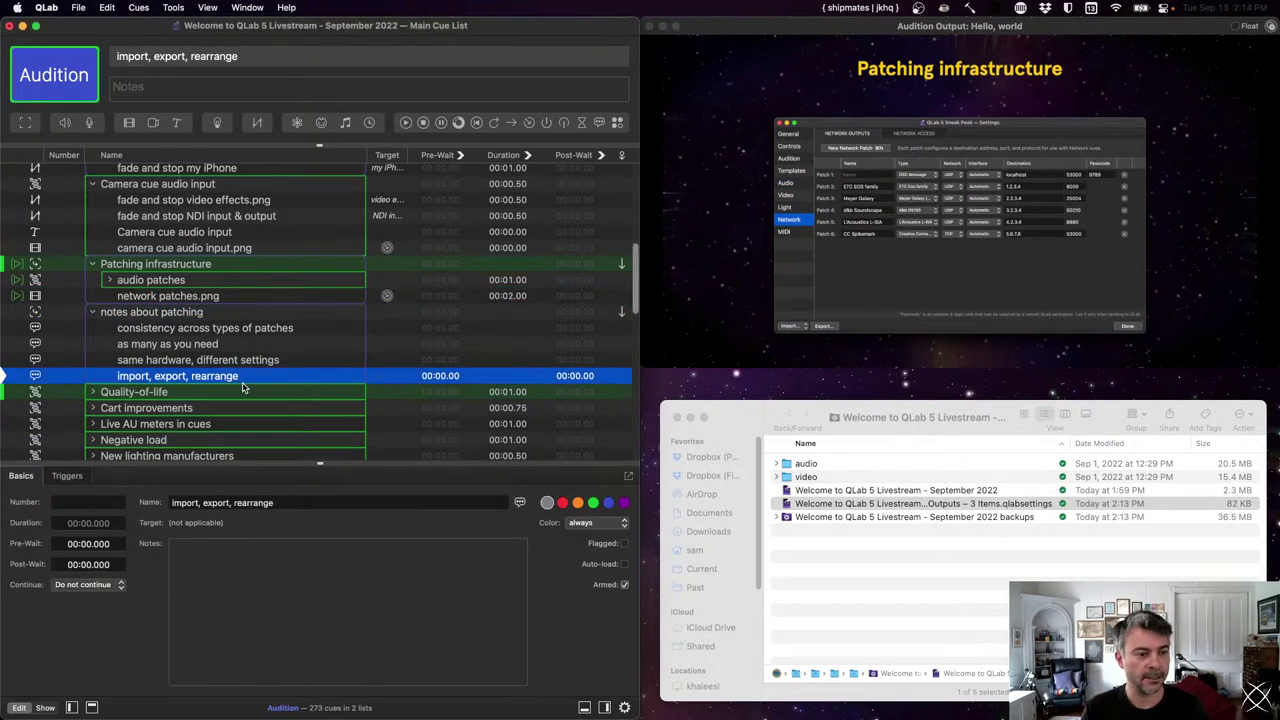
pyautogui.press('Down')
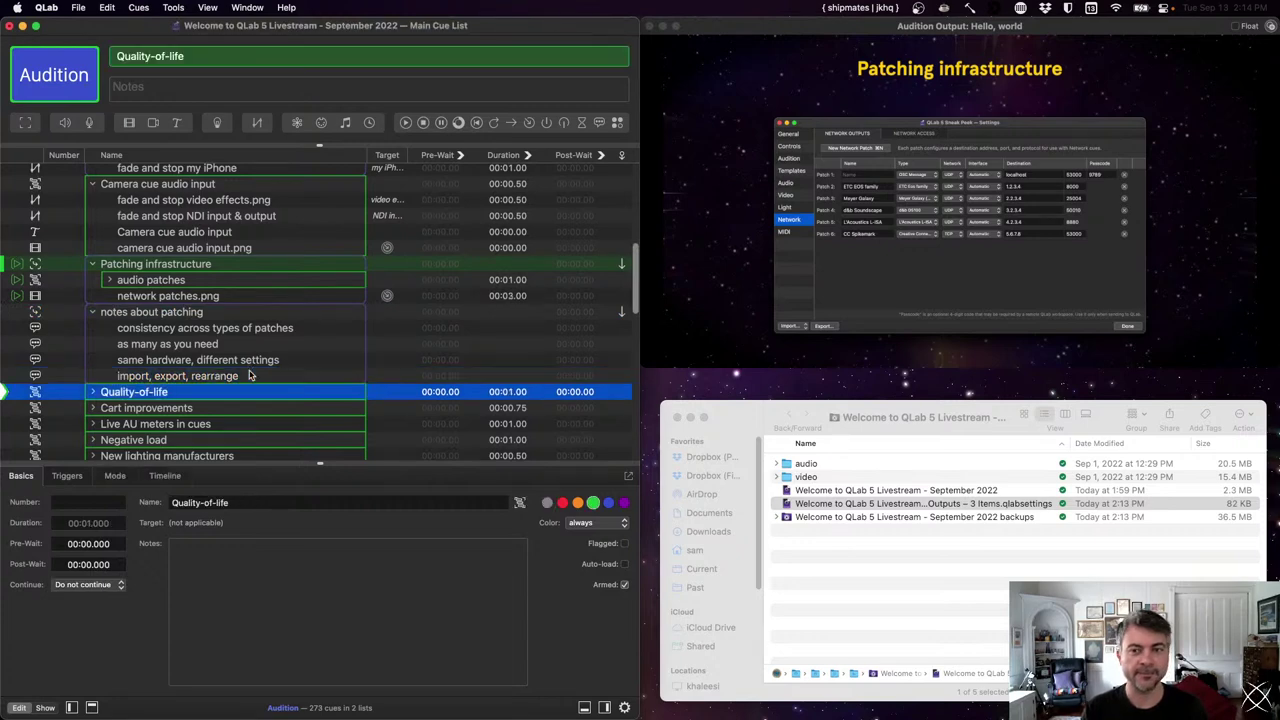
pyautogui.press('space')
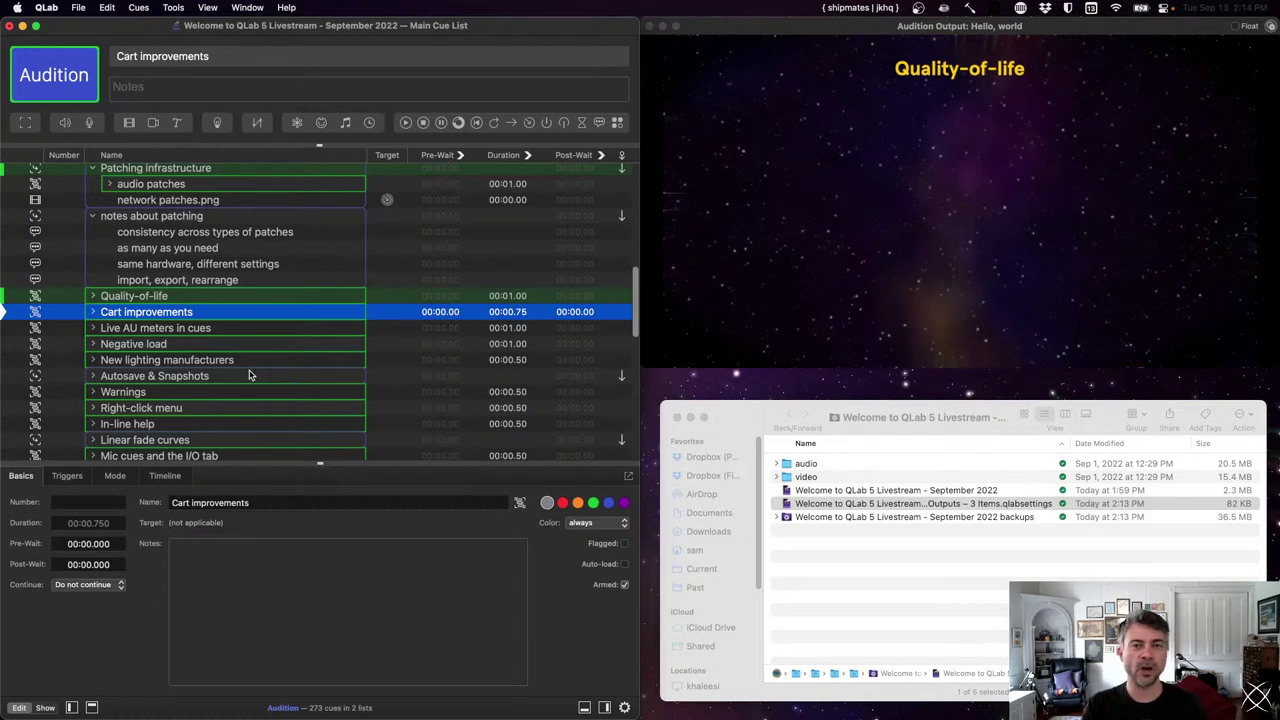
# - Fire the Cart improvements cue to show the cart grid size and display size screenshots
pyautogui.press('space')
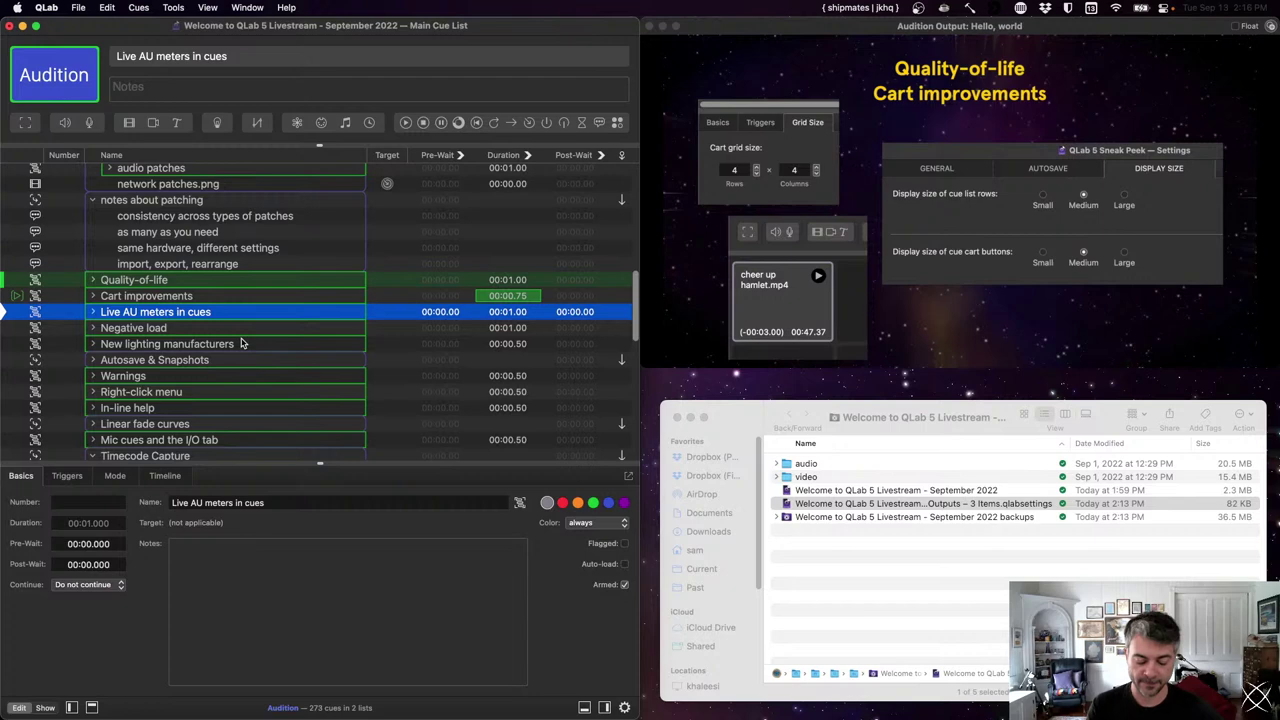
# - Open Workspace Settings (Cmd-,) on the Audio pane showing the three output patches, then reposition the window
pyautogui.press('super+comma')
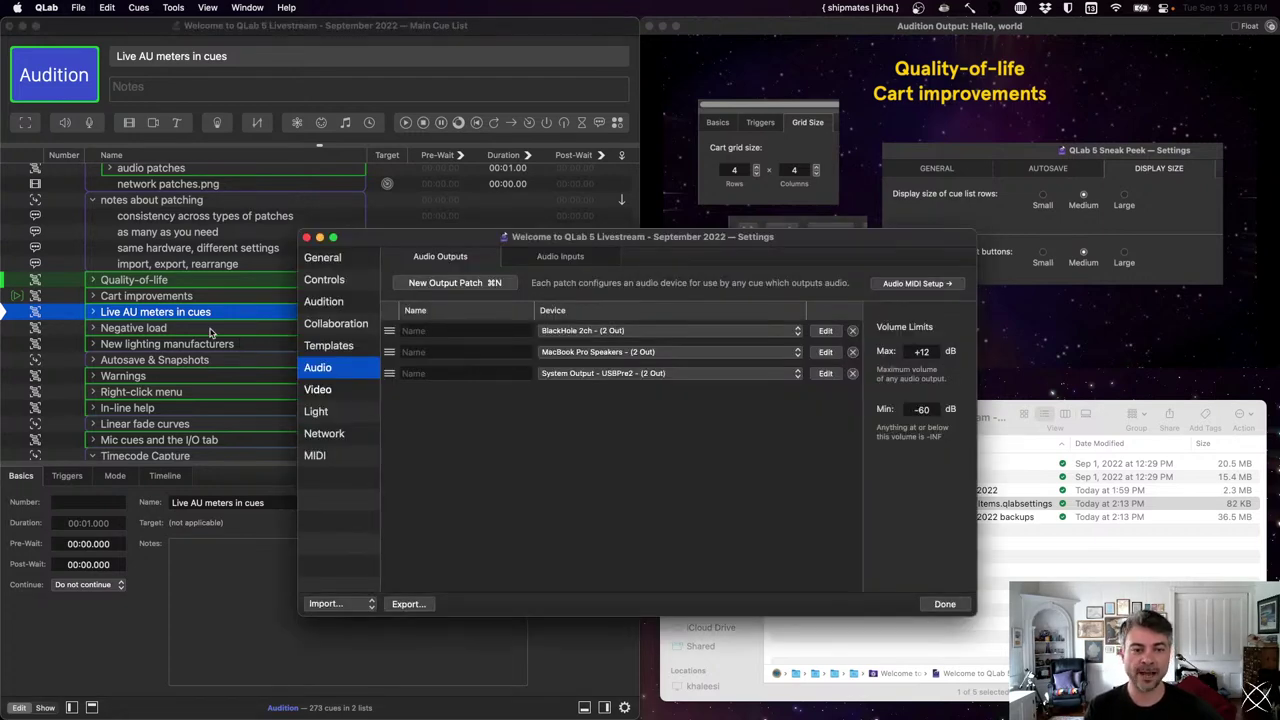
pyautogui.moveTo(487, 240); pyautogui.dragTo(532, 135)
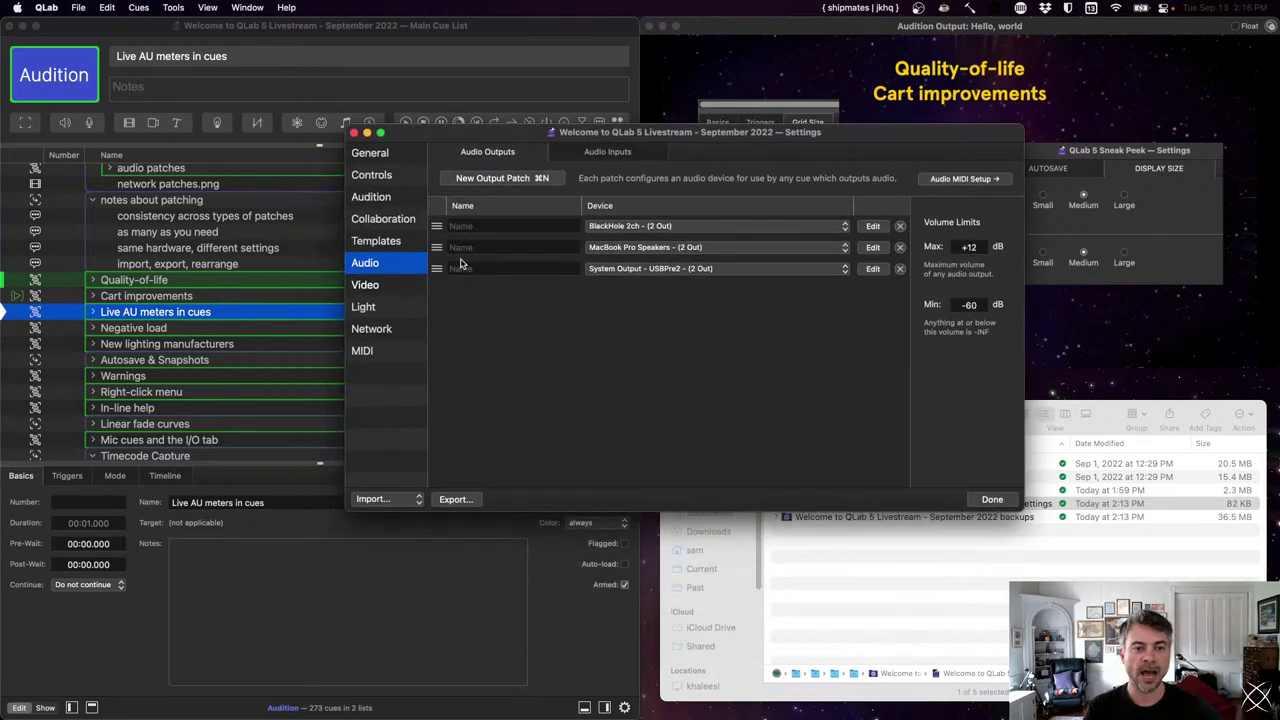
# - Start a workspace settings export and uncheck All Settings
pyautogui.click(474, 503)
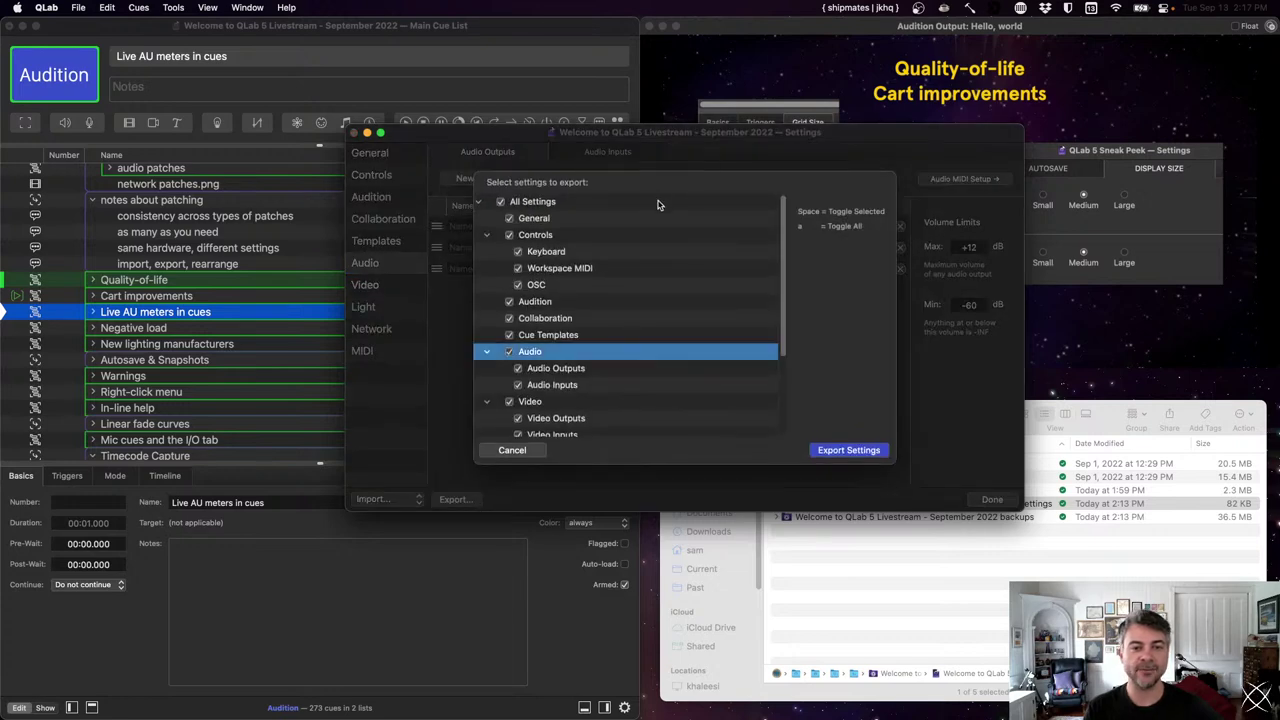
pyautogui.scroll(-5, 658, 210)
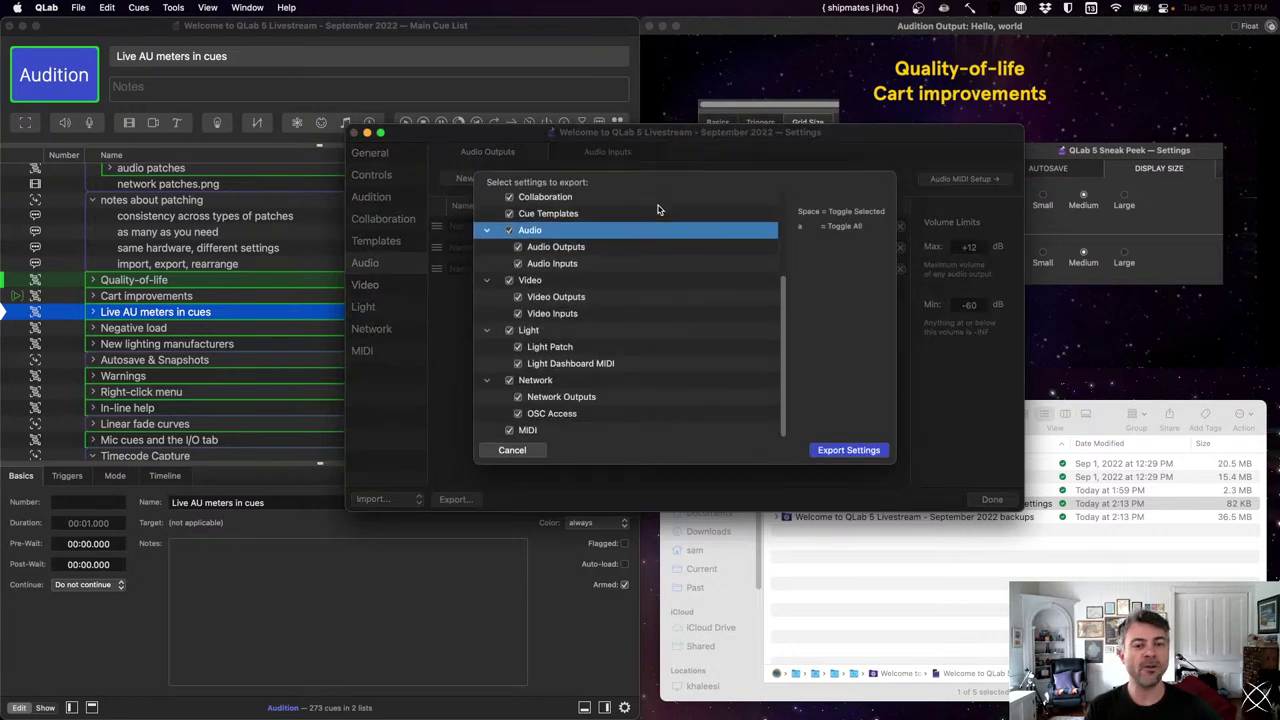
pyautogui.scroll(3, 658, 210)
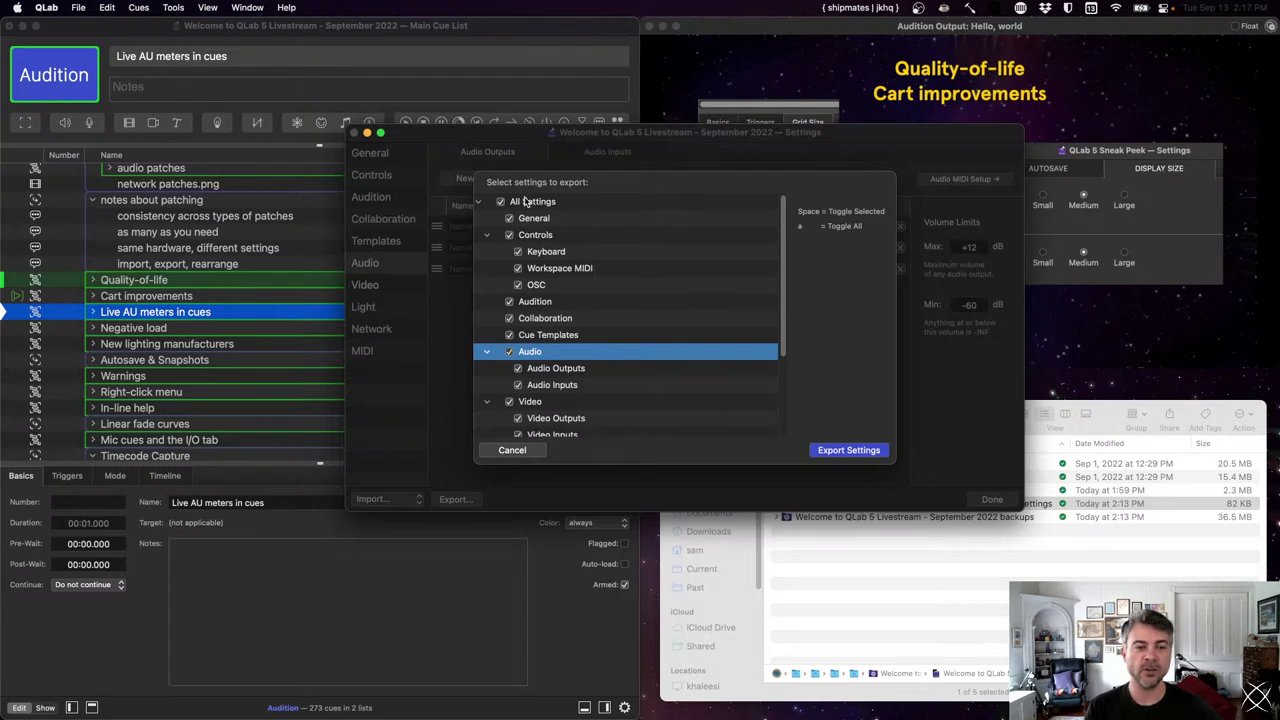
pyautogui.press('Up')
pyautogui.press('Up')
pyautogui.press('Up')
pyautogui.press('Up')
pyautogui.press('Up')
pyautogui.press('Up')
pyautogui.press('Up')
pyautogui.press('Up')
pyautogui.press('Up')
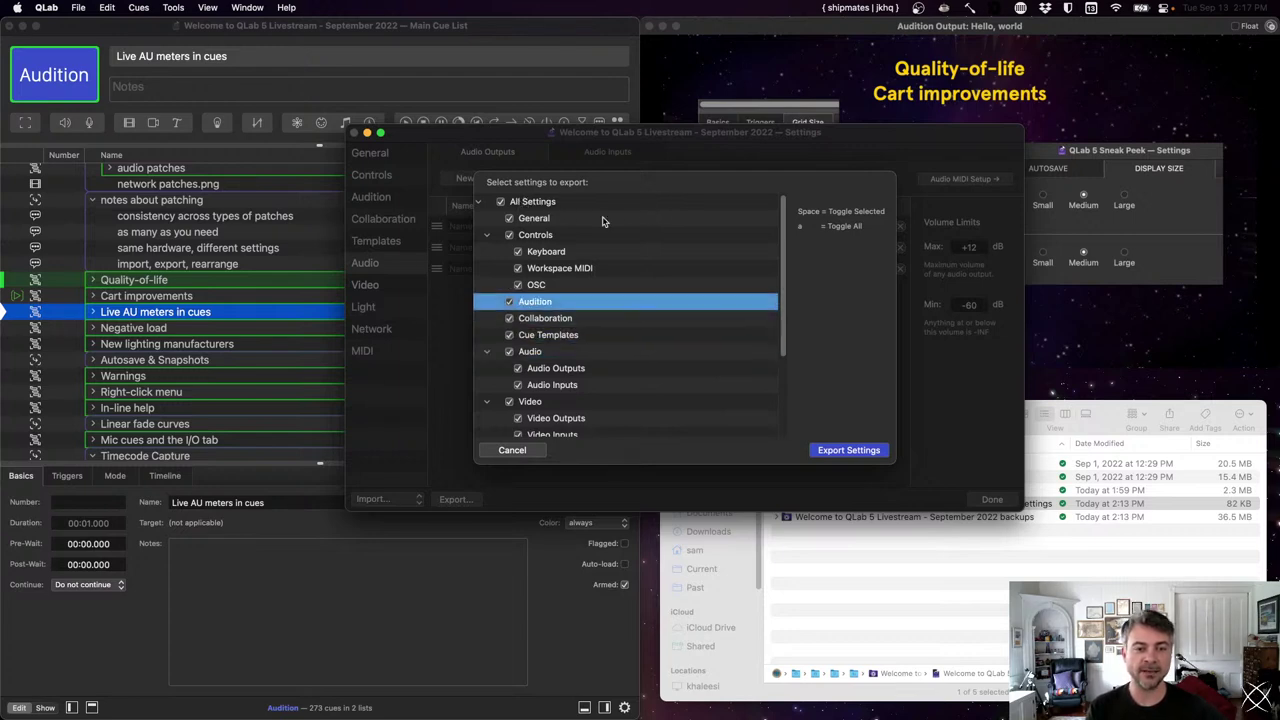
pyautogui.press('space')
# - Check Workspace MIDI, Collaboration, Audio Outputs, Audio Inputs and Light Patch, and confirm the export
pyautogui.press('Down')
pyautogui.press('Down')
pyautogui.press('Down')
pyautogui.press('Down')
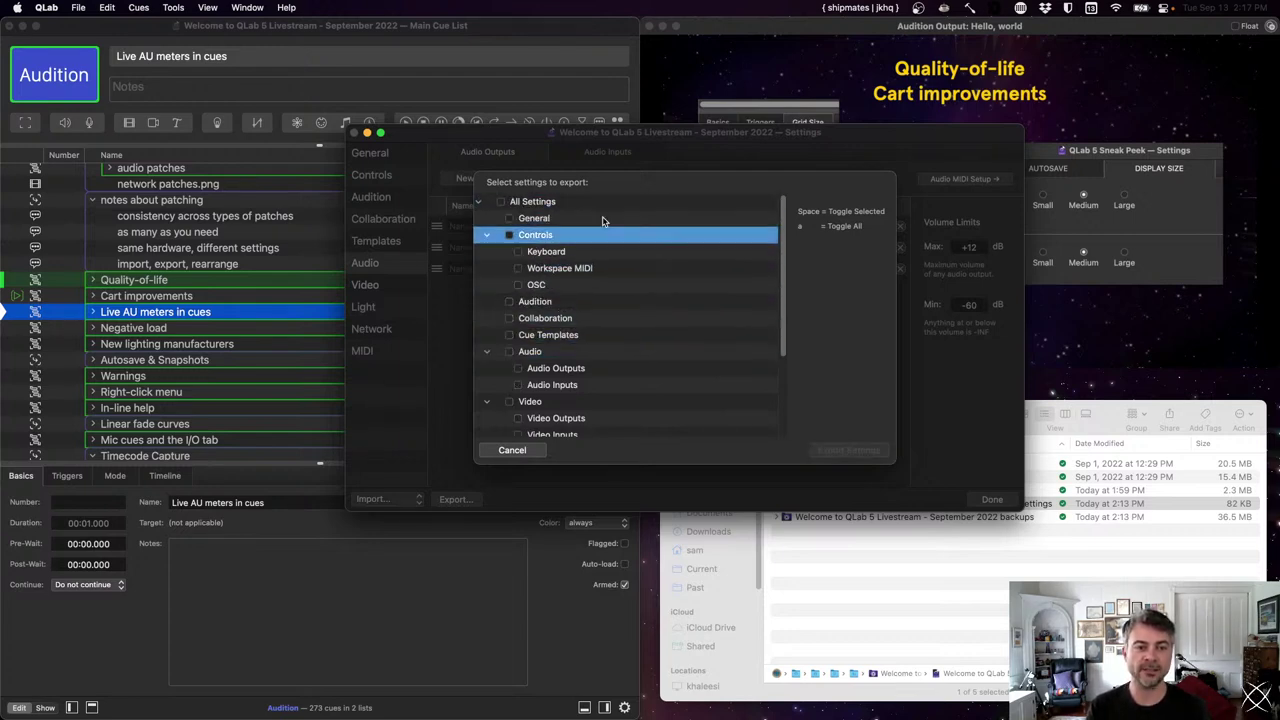
pyautogui.press('space')
pyautogui.press('Down')
pyautogui.press('Down')
pyautogui.press('Down')
pyautogui.press('Down')
pyautogui.press('Down')
pyautogui.press('Down')
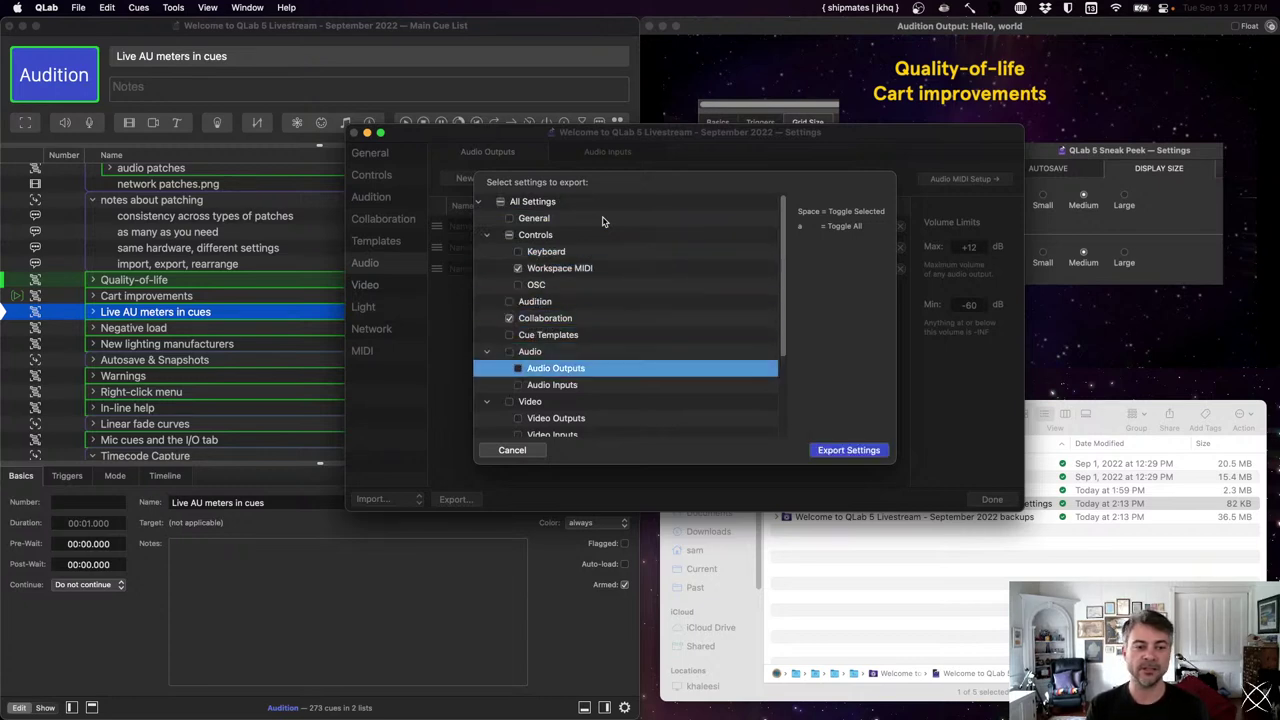
pyautogui.press('space')
pyautogui.press('Down')
pyautogui.press('space')
pyautogui.press('Down')
pyautogui.press('Down')
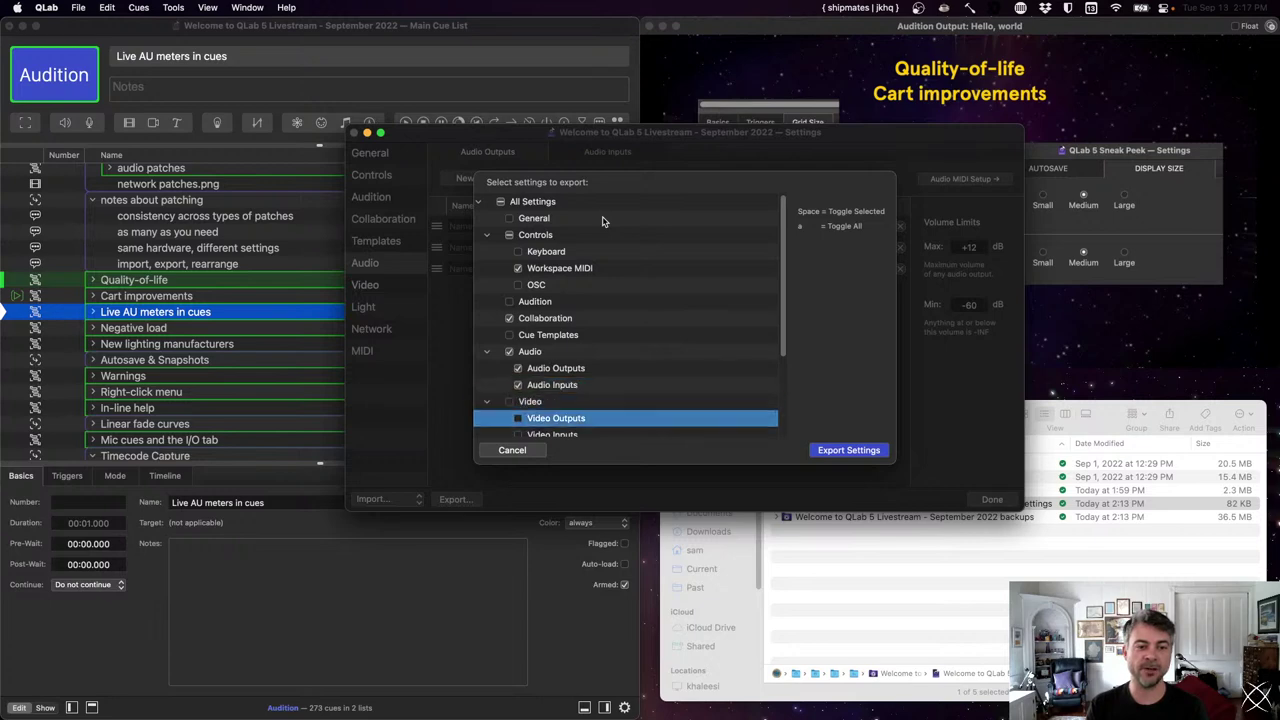
pyautogui.press('Down')
pyautogui.press('Down')
pyautogui.press('Down')
pyautogui.press('Down')
pyautogui.press('Up')
pyautogui.press('space')
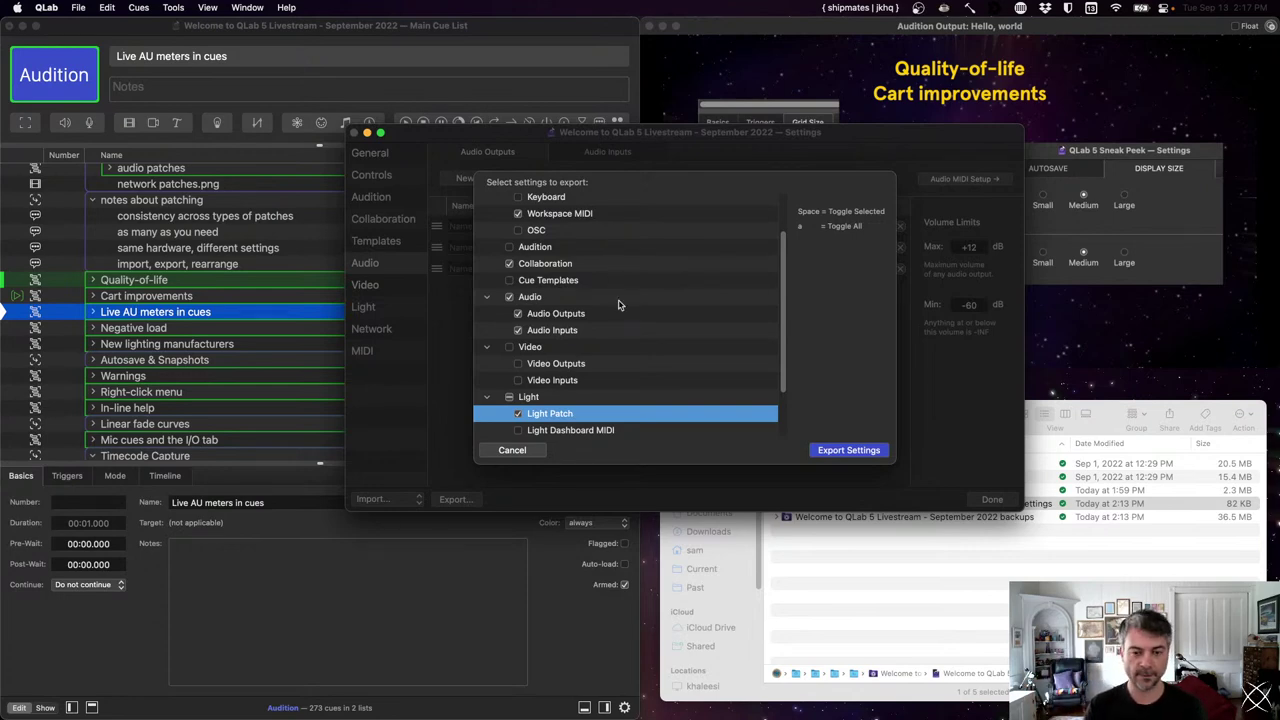
pyautogui.press('Return')
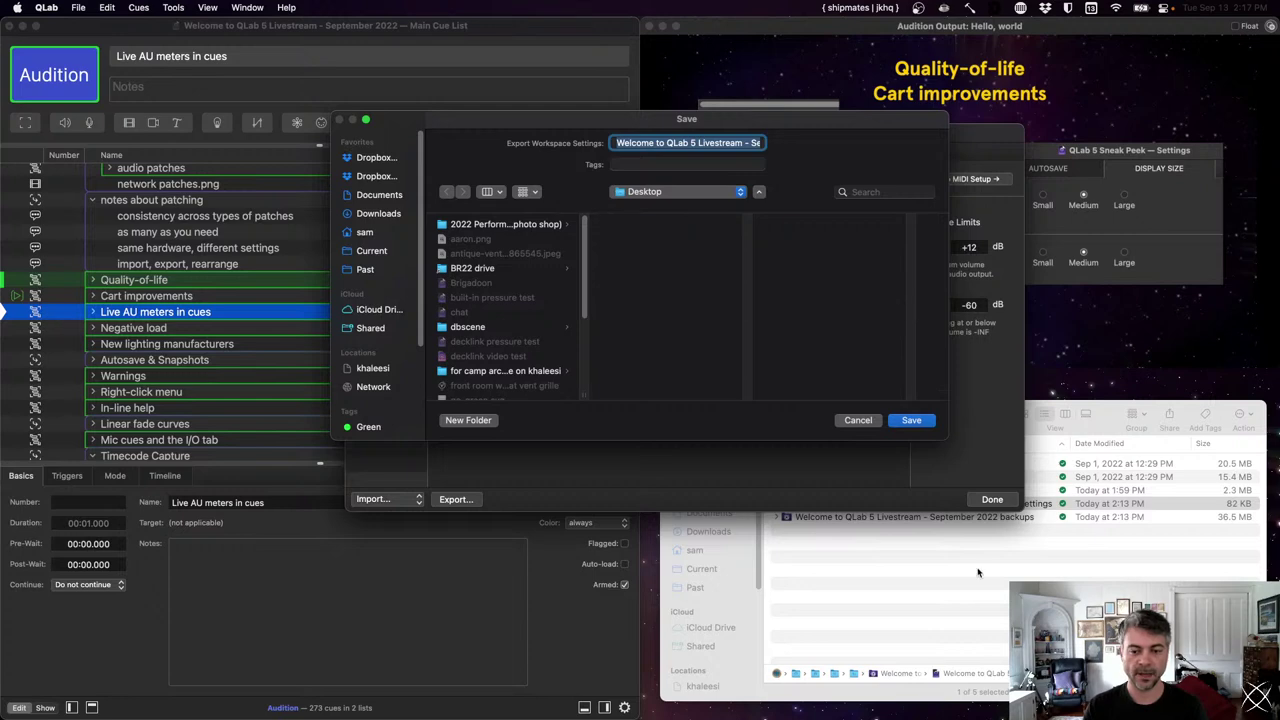
# - Save the exported settings file into the livestream project folder shown in Finder
pyautogui.click(976, 577)
pyautogui.moveTo(835, 420); pyautogui.dragTo(707, 318)
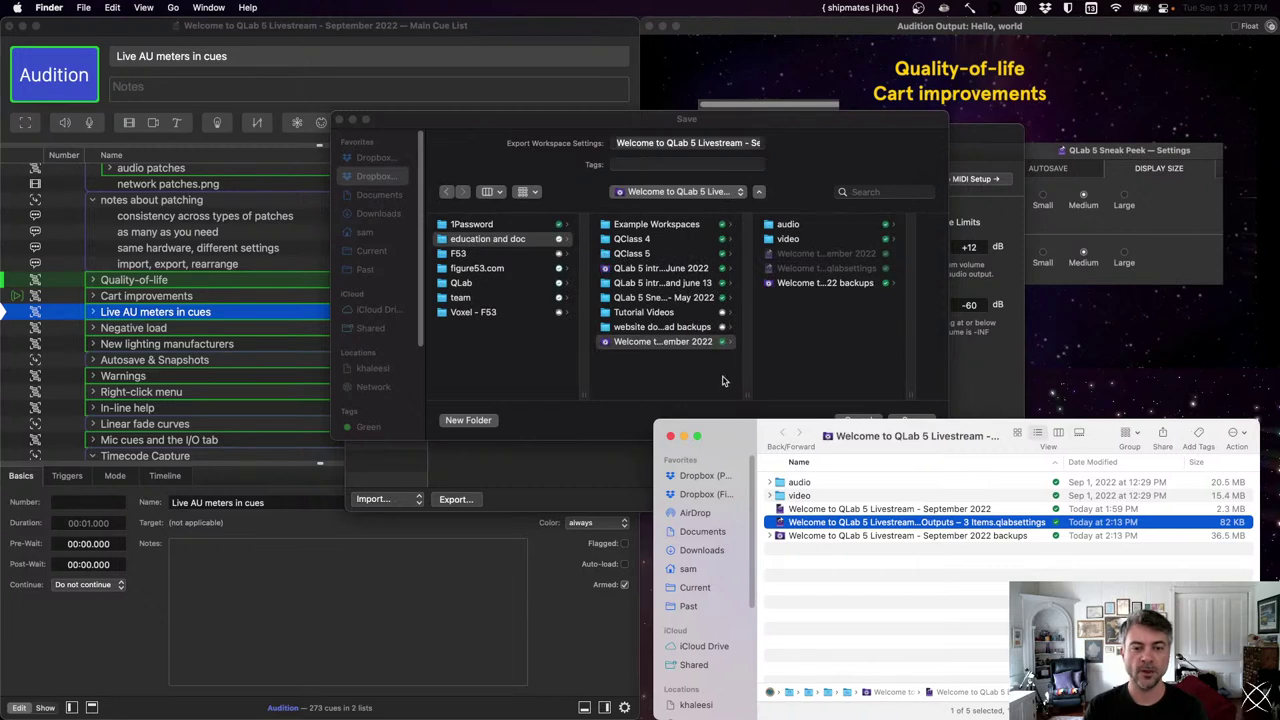
pyautogui.click(629, 435)
pyautogui.click(932, 420)
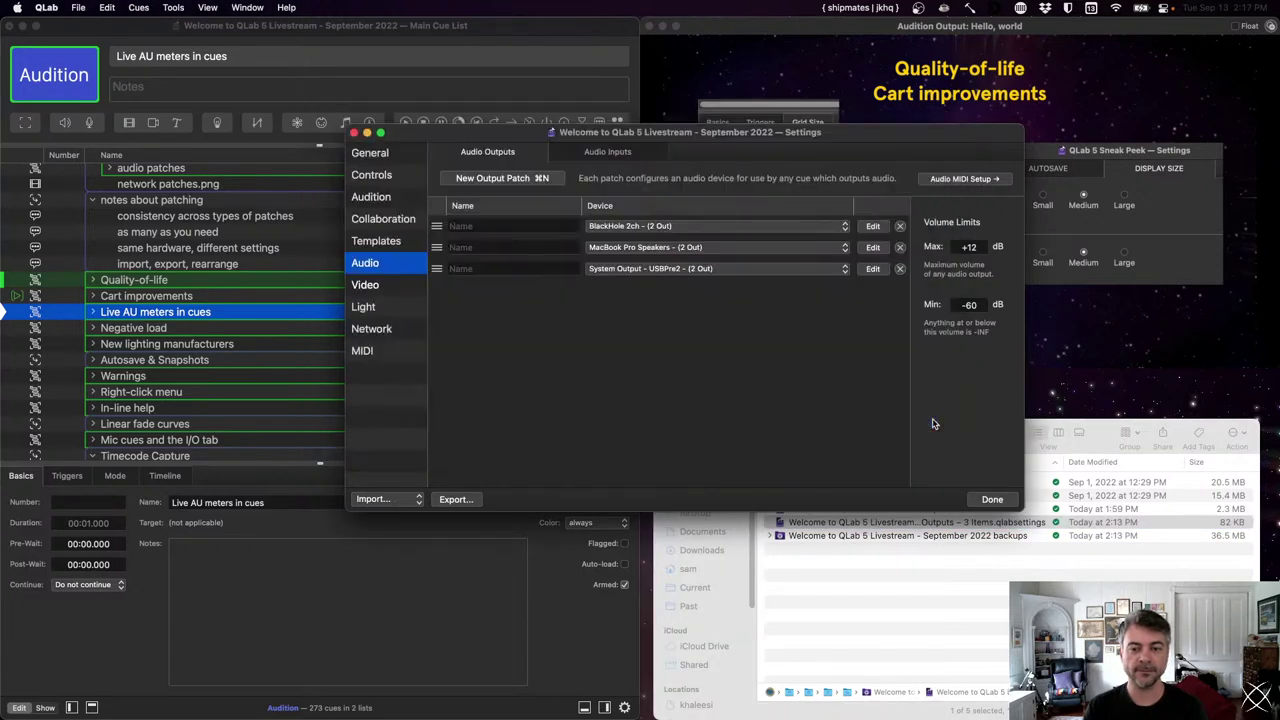
# - Quick Look the new 'Settings – 5 Items.qlabsettings' file in Finder, then return to QLab
pyautogui.click(910, 598)
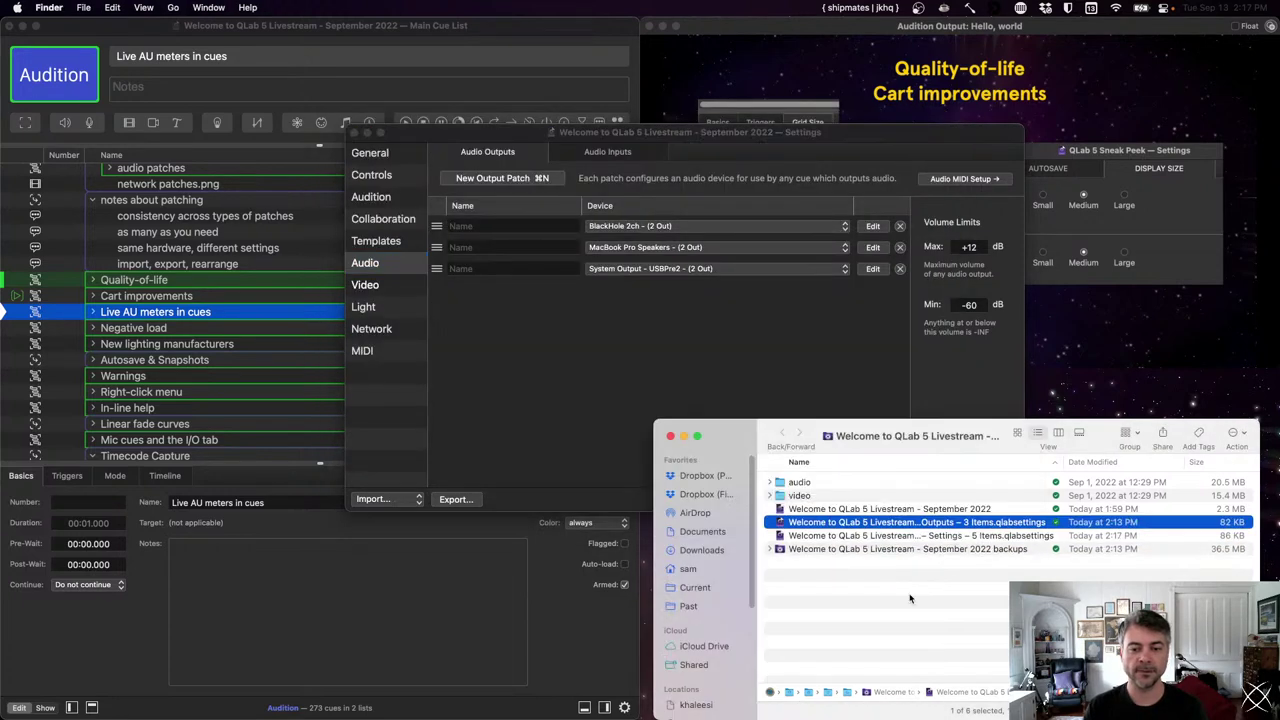
pyautogui.click(909, 536)
pyautogui.press('space')
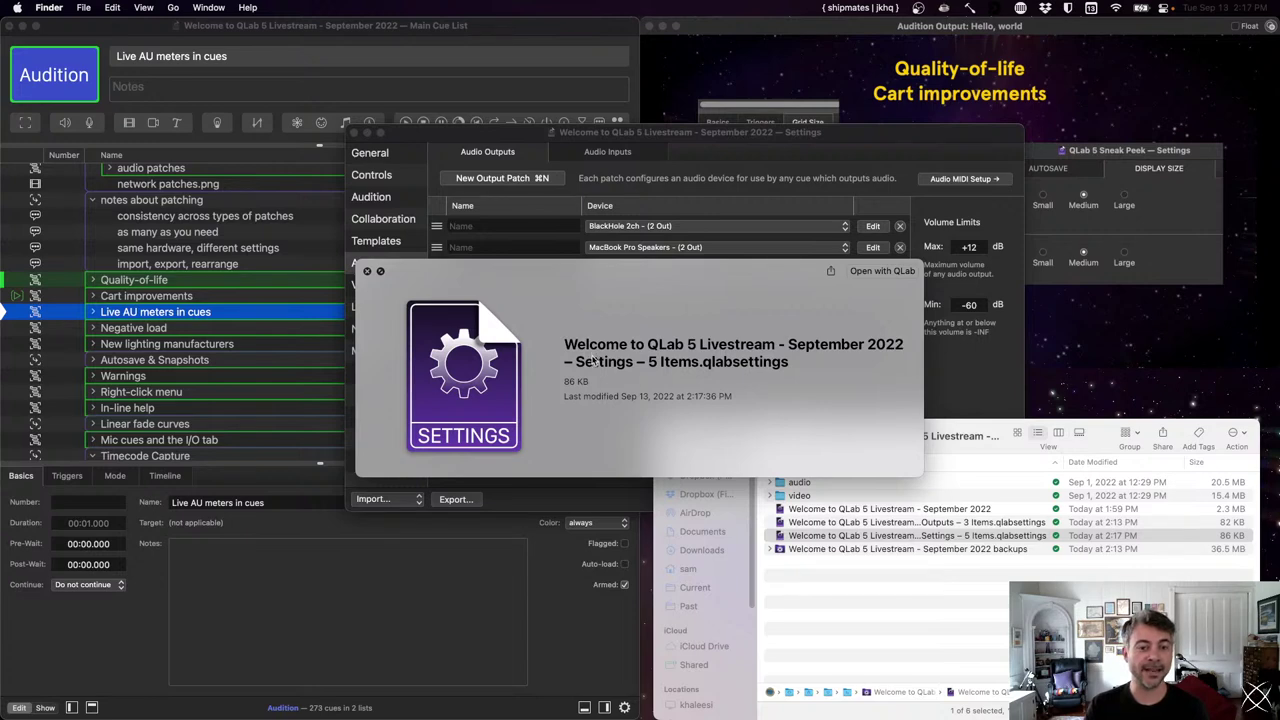
pyautogui.press('space')
pyautogui.click(668, 360)
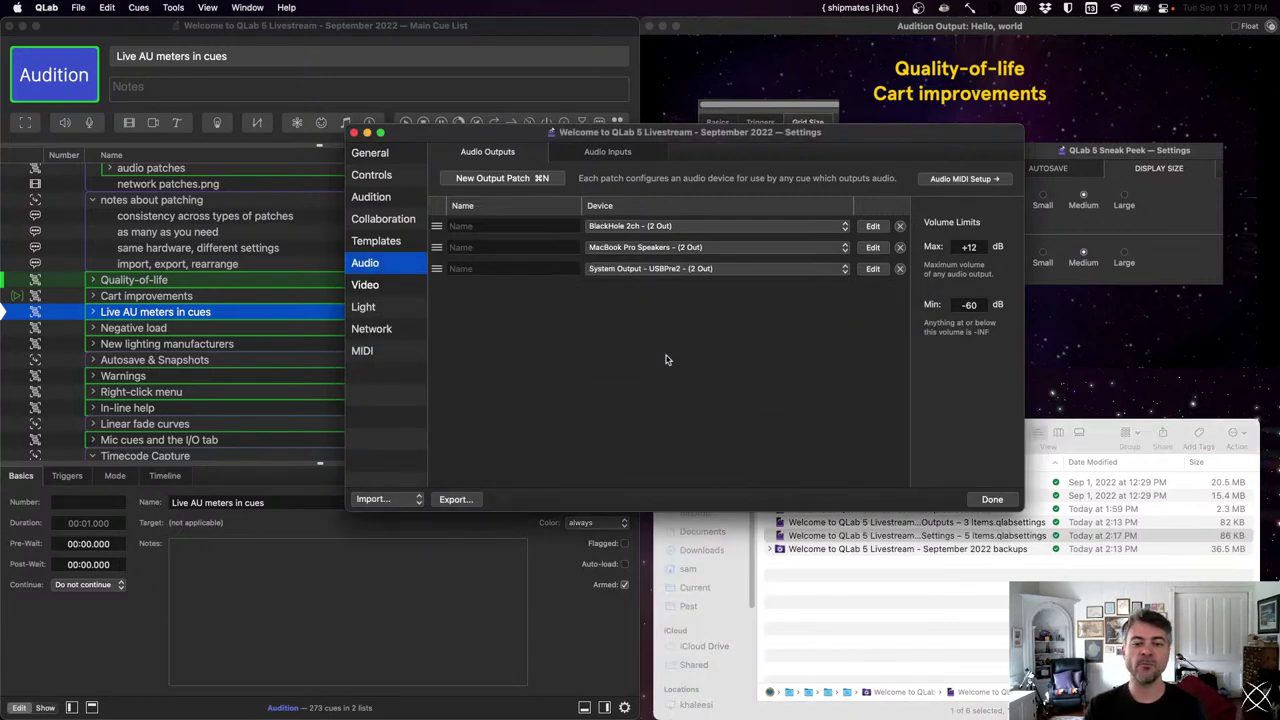
pyautogui.click(138, 7)
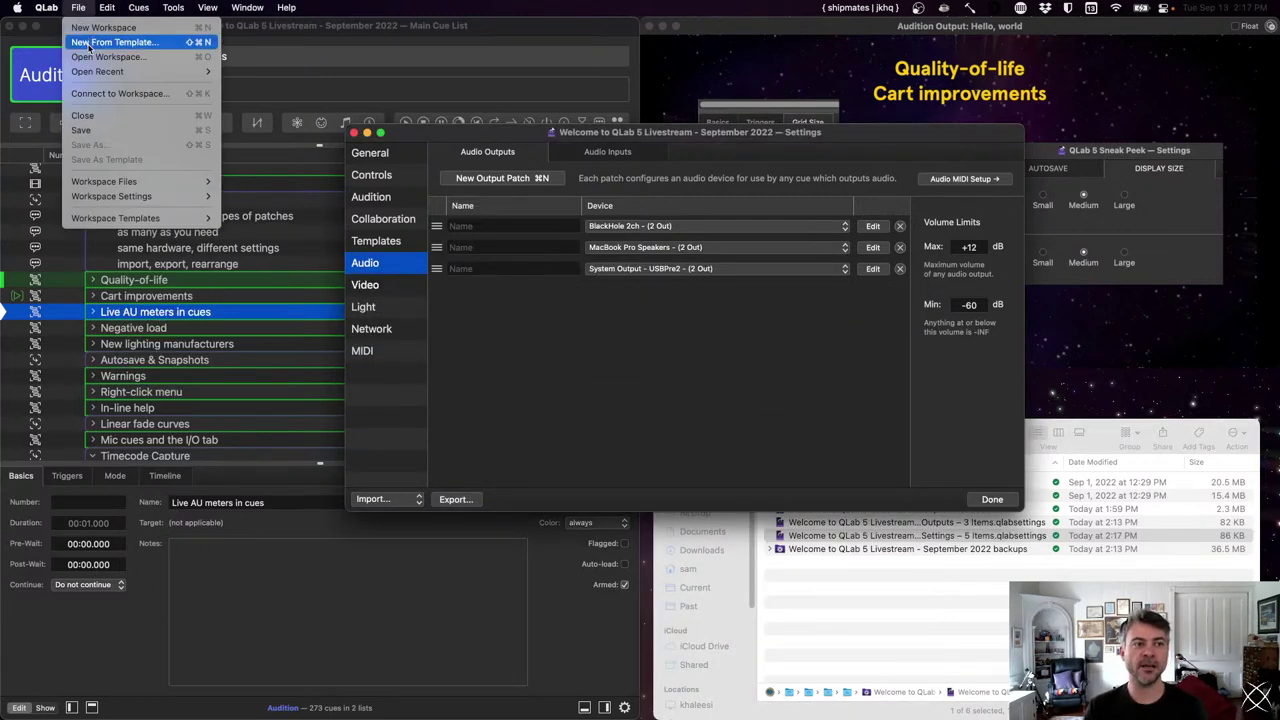
# - Create an Untitled Workspace from the Blank template via New From Template, and nudge its window up
pyautogui.click(100, 43)
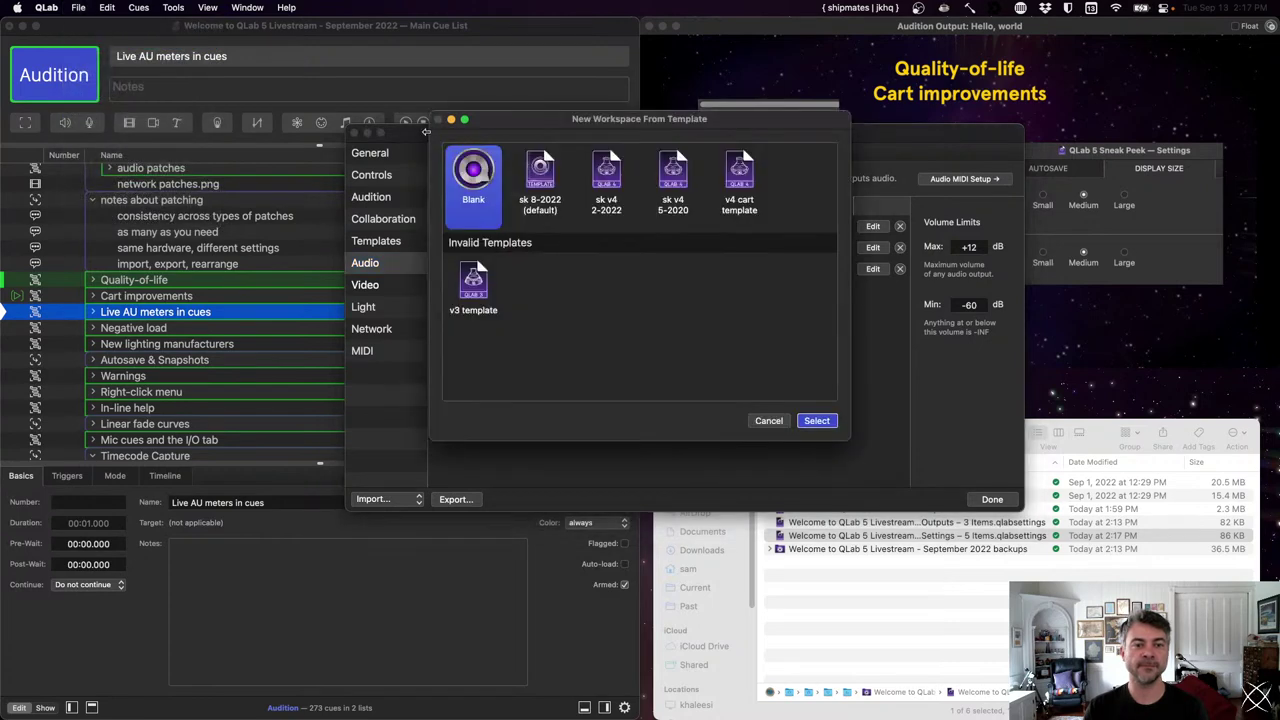
pyautogui.doubleClick(486, 185)
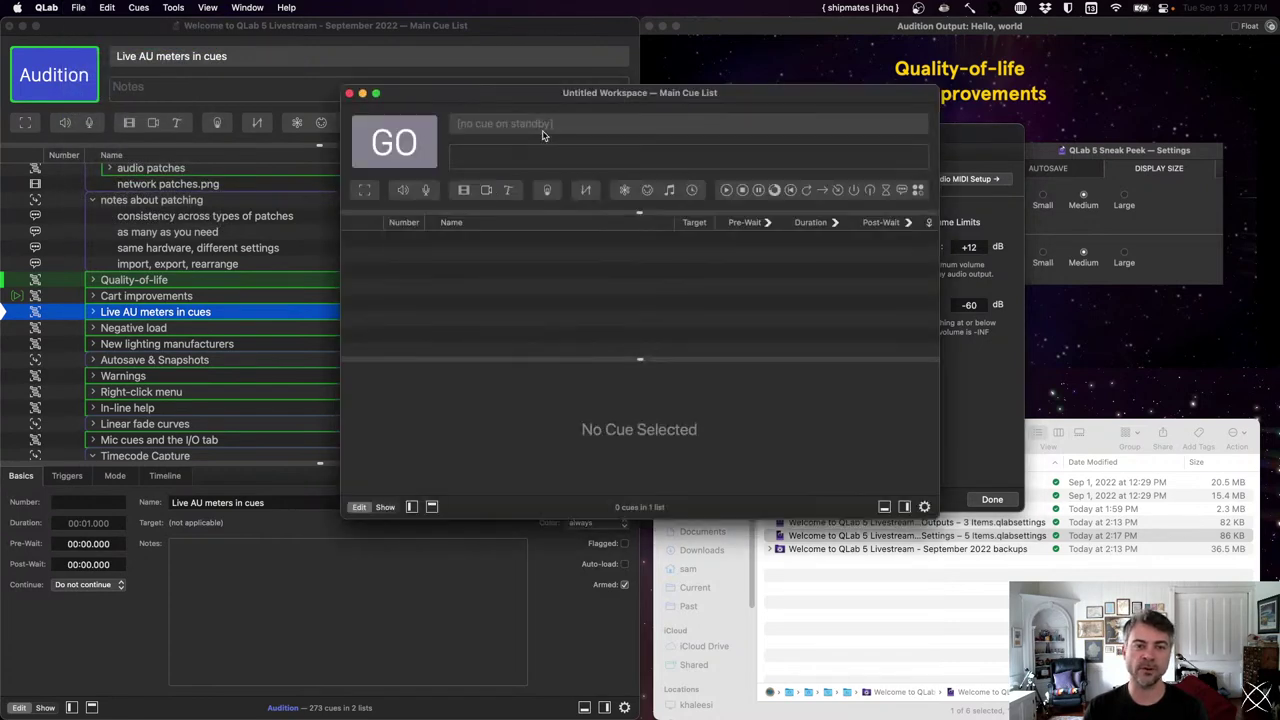
pyautogui.moveTo(573, 94); pyautogui.dragTo(578, 80)
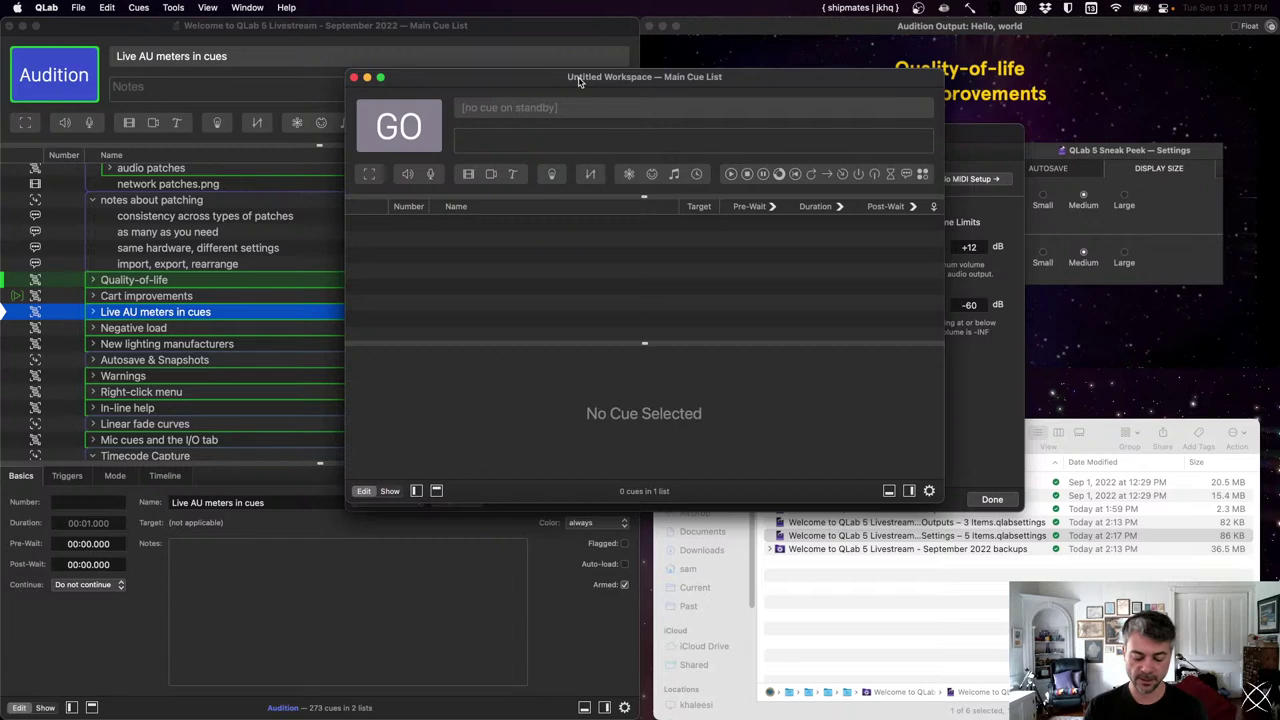
# - In the new workspace's Settings, import from the 'Settings – 5 Items' .qlabsettings file
pyautogui.click(929, 491)
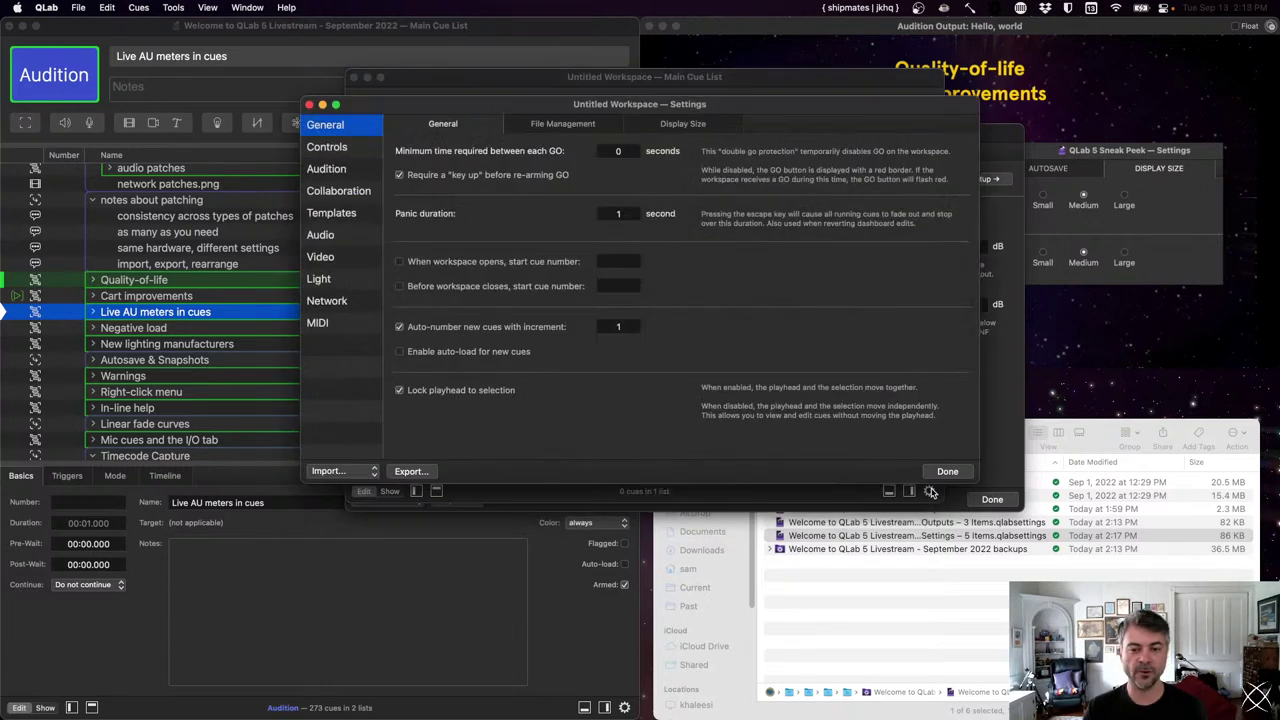
pyautogui.click(347, 473)
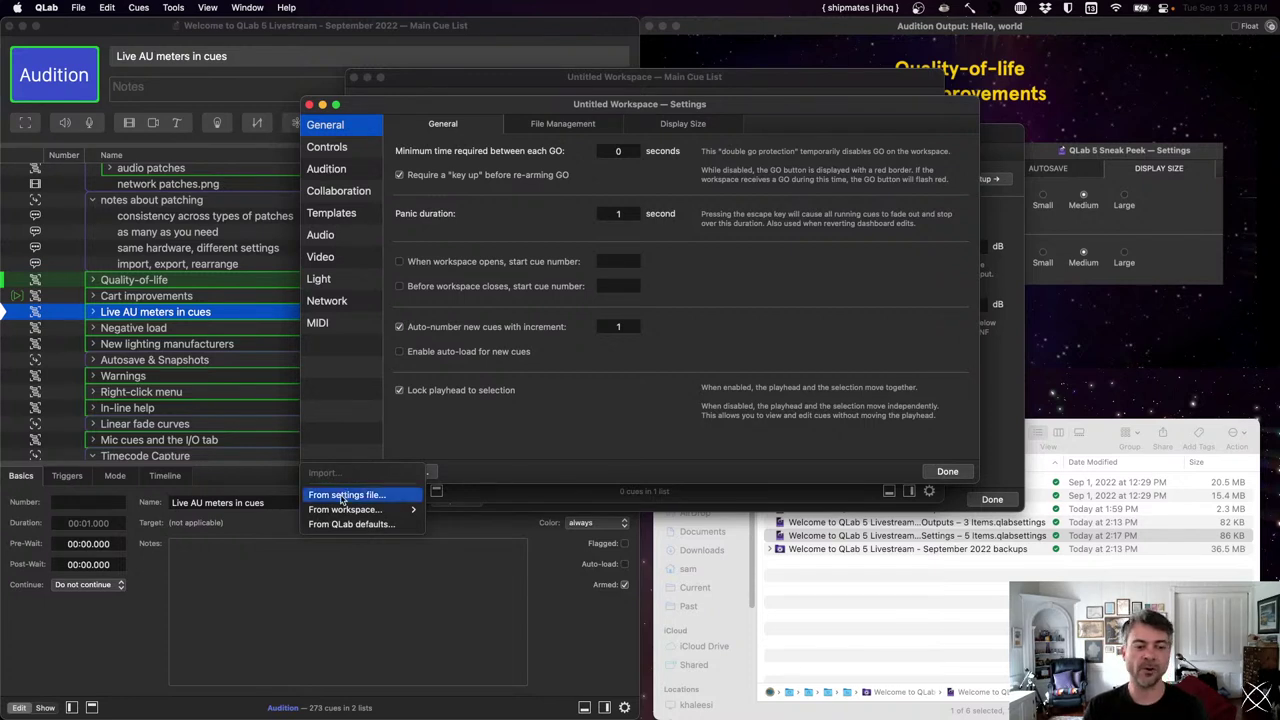
pyautogui.moveTo(344, 510)
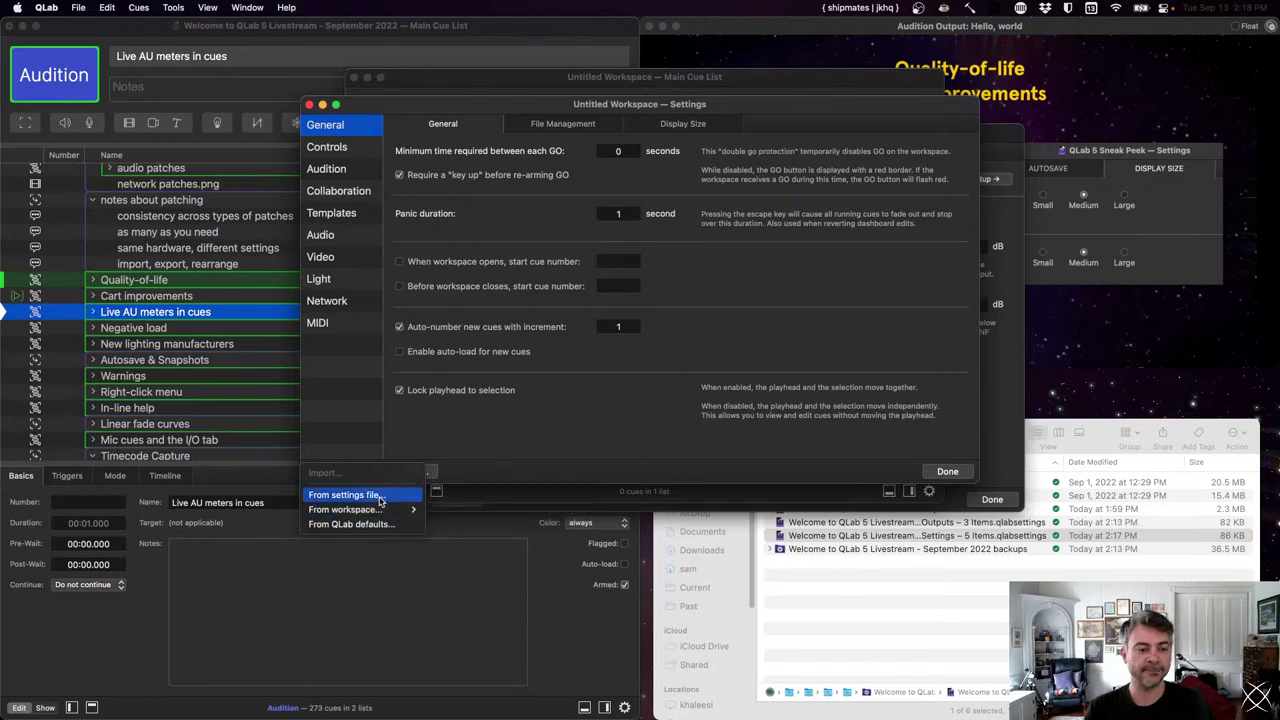
pyautogui.click(380, 496)
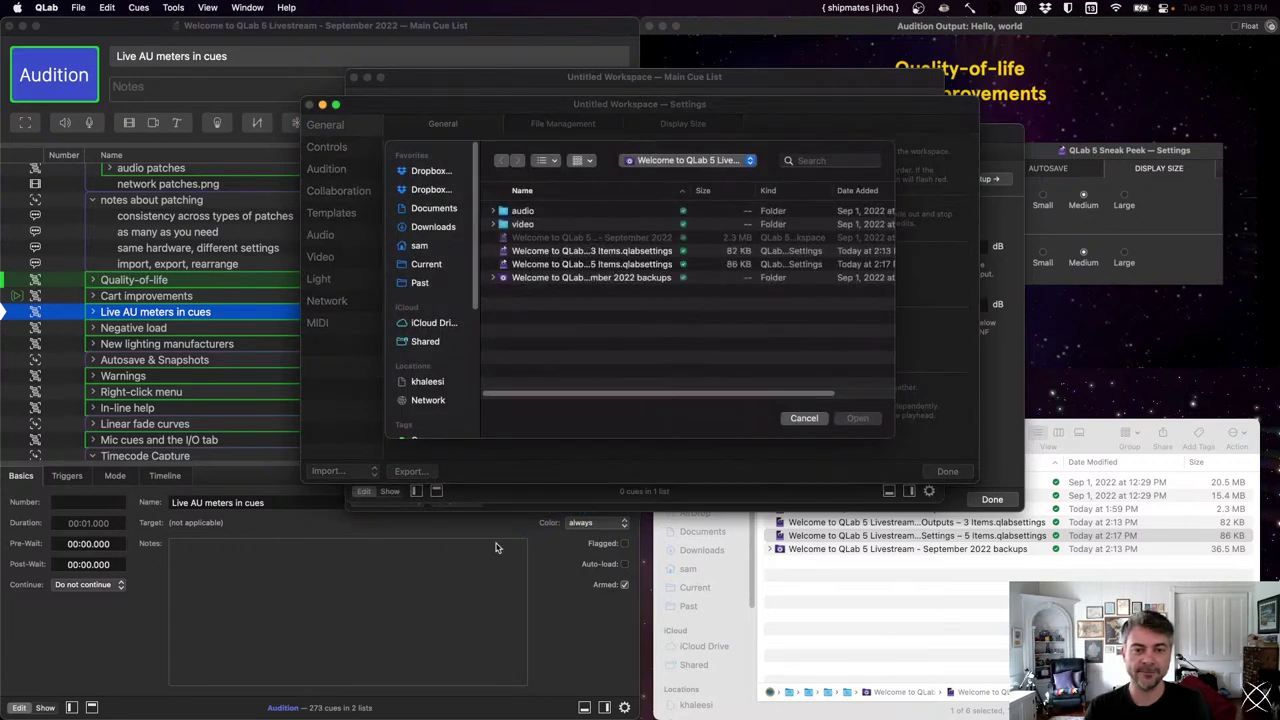
pyautogui.click(588, 263)
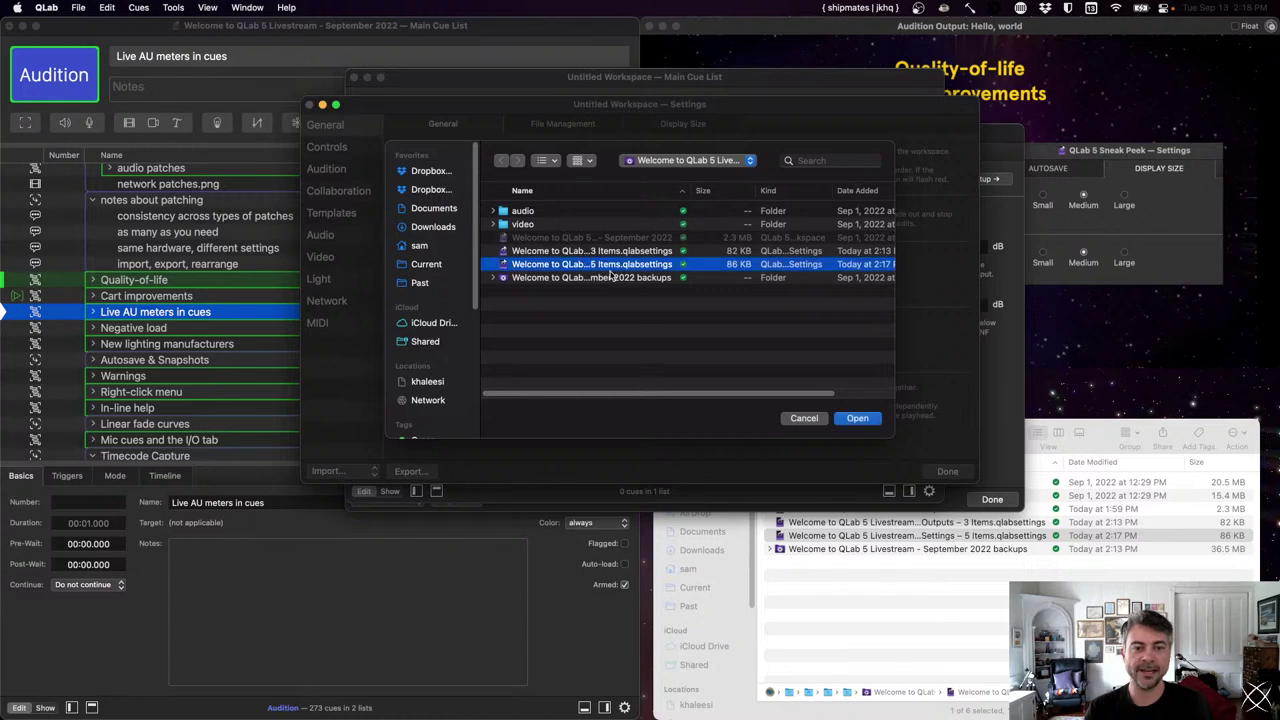
pyautogui.click(857, 418)
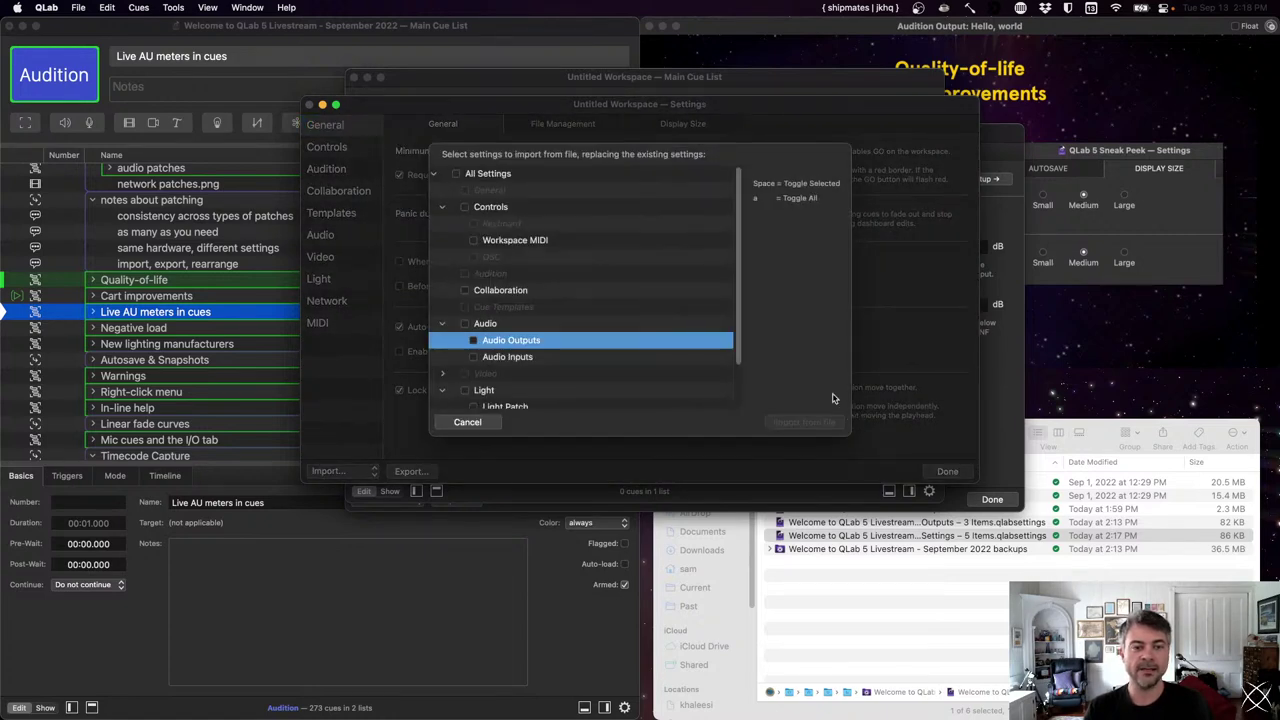
# - Check Workspace MIDI and Collaboration in the settings import sheet
pyautogui.scroll(-3, 603, 272)
pyautogui.scroll(3, 603, 272)
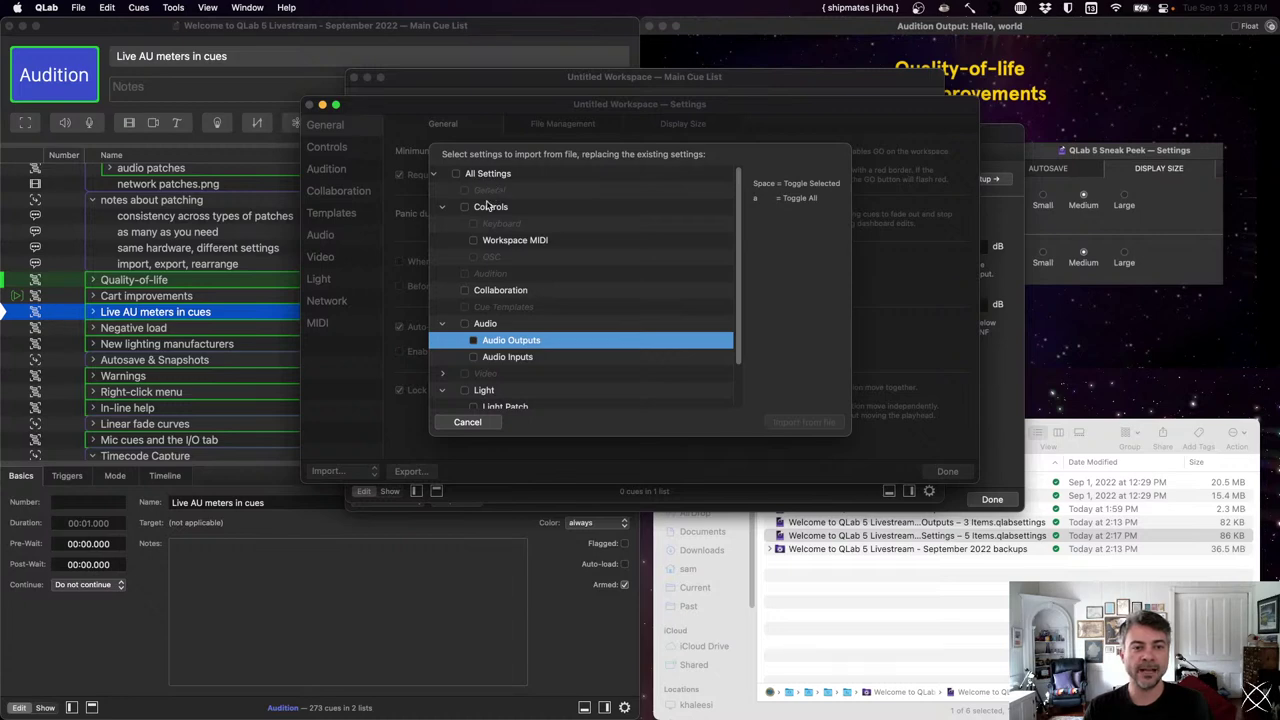
pyautogui.click(508, 246)
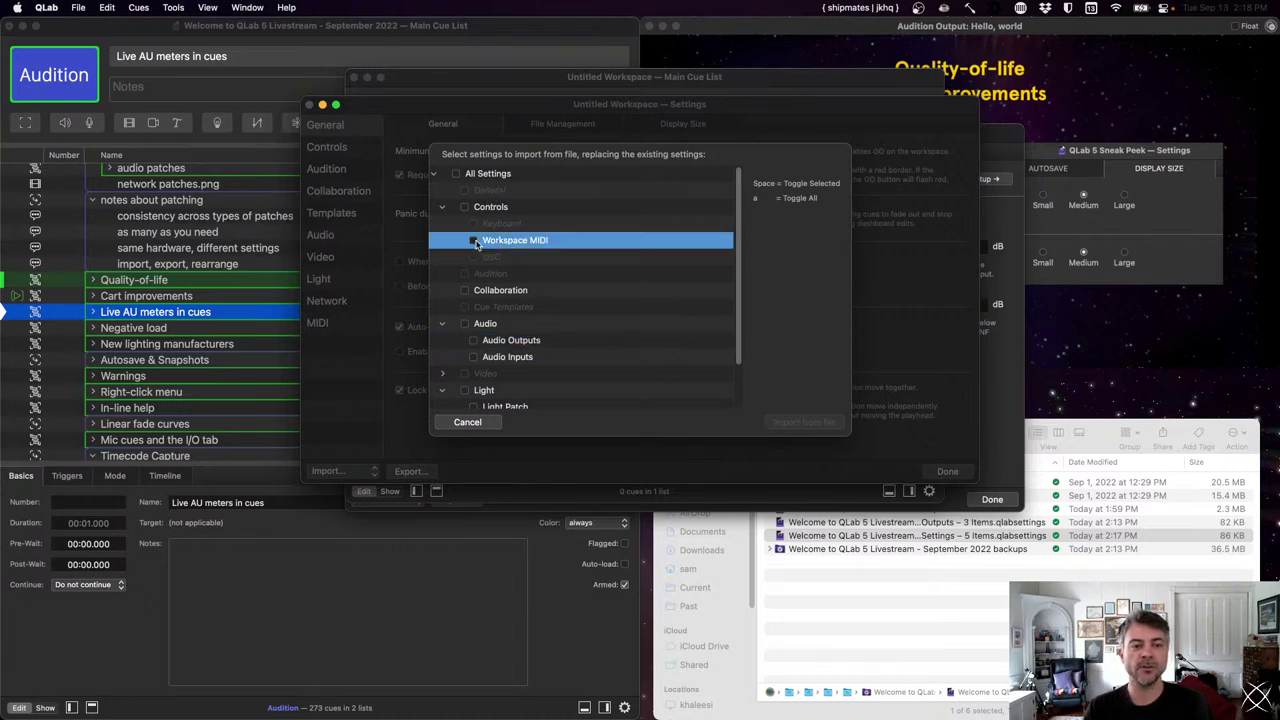
pyautogui.keyDown('super'); pyautogui.click(512, 236); pyautogui.keyUp('super')
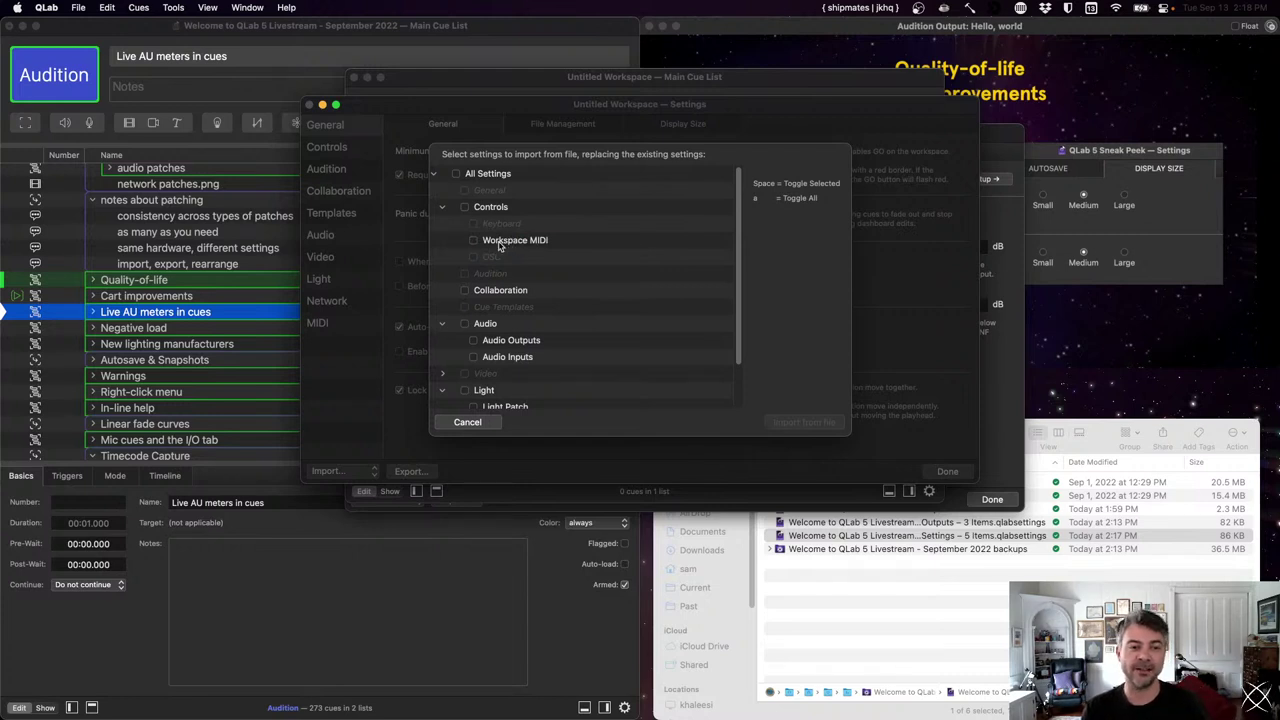
pyautogui.click(506, 246)
pyautogui.click(526, 290)
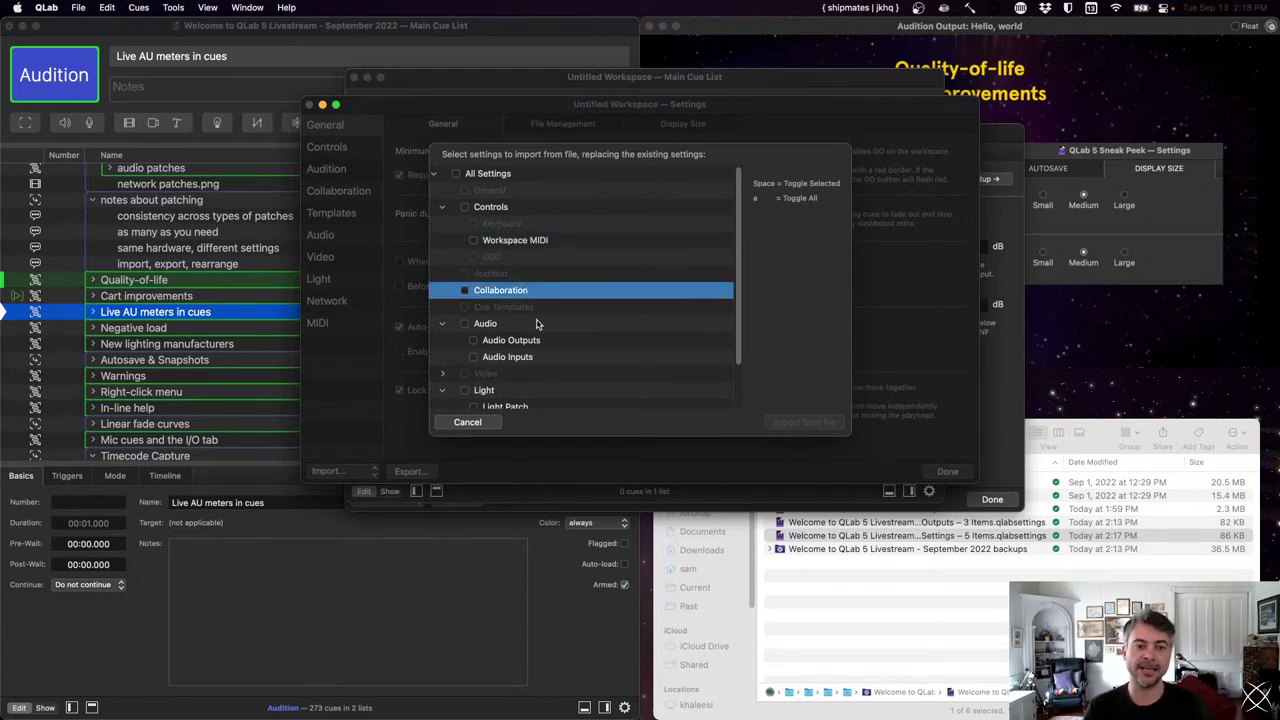
pyautogui.click(537, 328)
# - Mark Light Patch, Audio Inputs and Audio Outputs for import
pyautogui.scroll(-2, 535, 335)
pyautogui.scroll(-1, 535, 341)
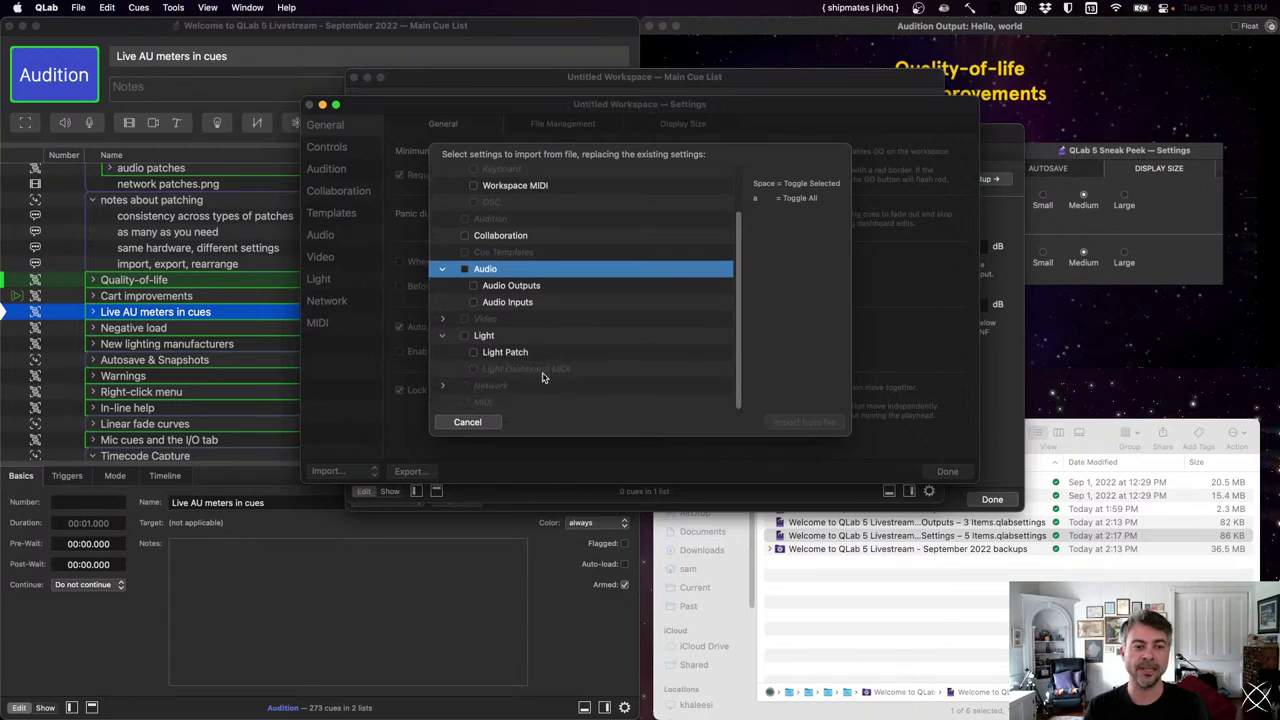
pyautogui.click(532, 355)
pyautogui.press('space')
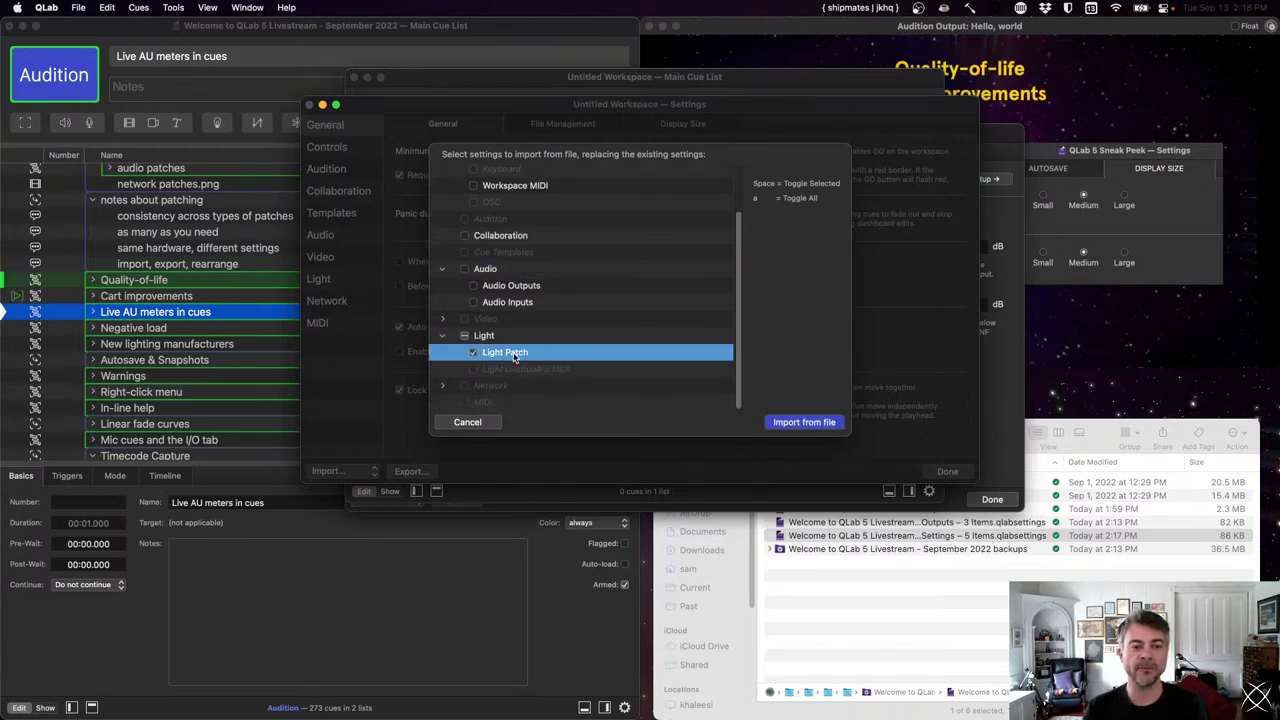
pyautogui.click(522, 302)
pyautogui.press('space')
pyautogui.click(518, 287)
pyautogui.press('space')
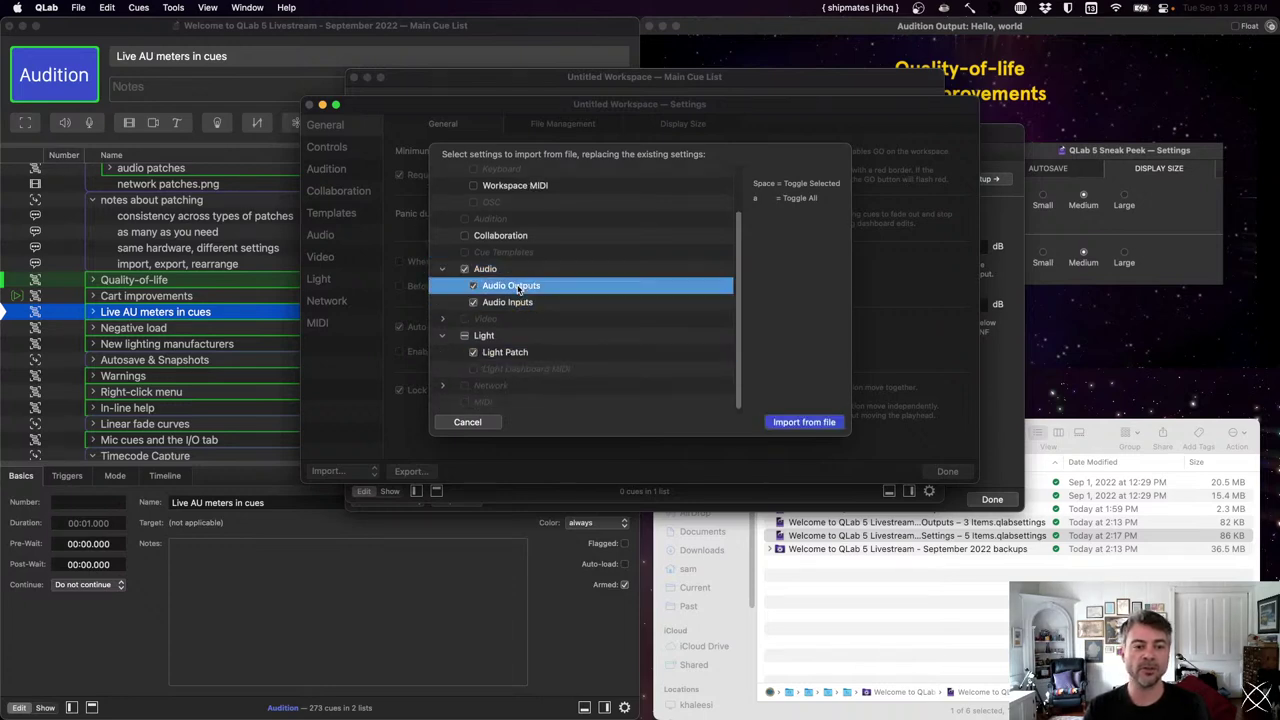
# - Import the five checked settings from the file and close Settings with Done
pyautogui.scroll(2, 518, 288)
pyautogui.click(477, 173)
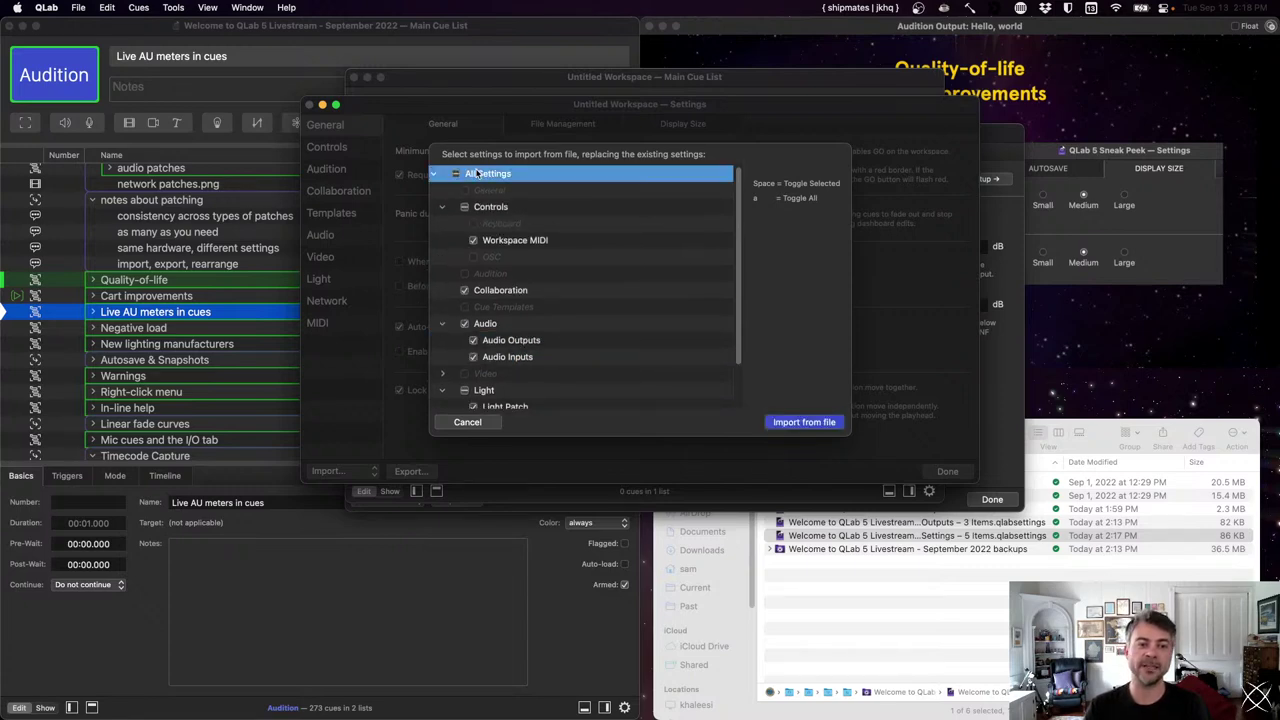
pyautogui.scroll(-2, 547, 253)
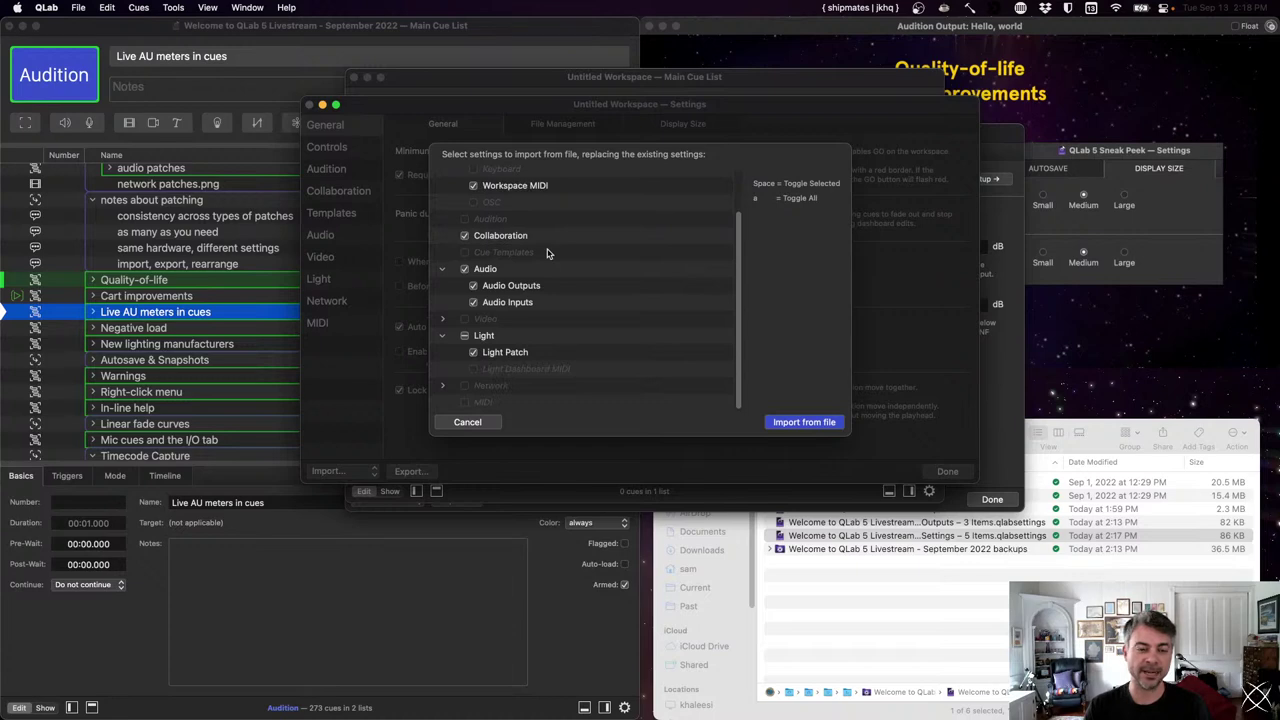
pyautogui.click(815, 424)
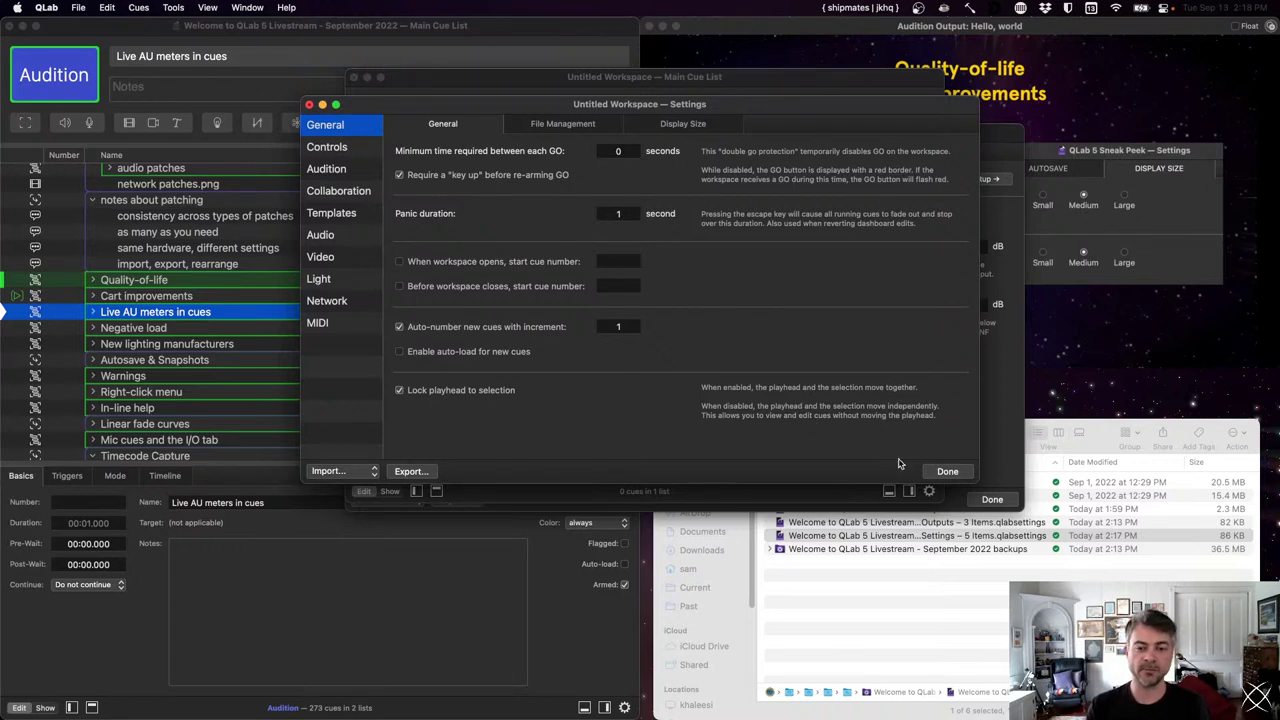
pyautogui.click(933, 470)
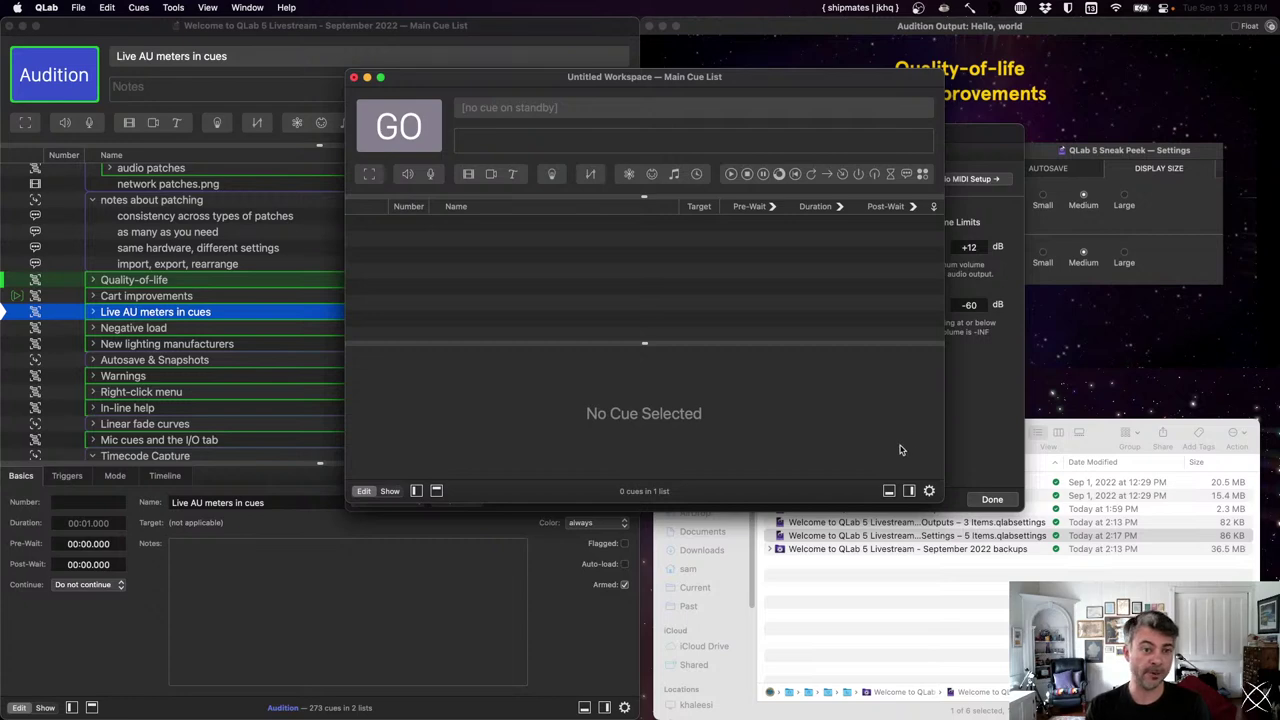
# - Close the Untitled Workspace without saving, dismiss Settings, and refocus the livestream Main Cue List
pyautogui.press('super+w')
pyautogui.click(700, 350)
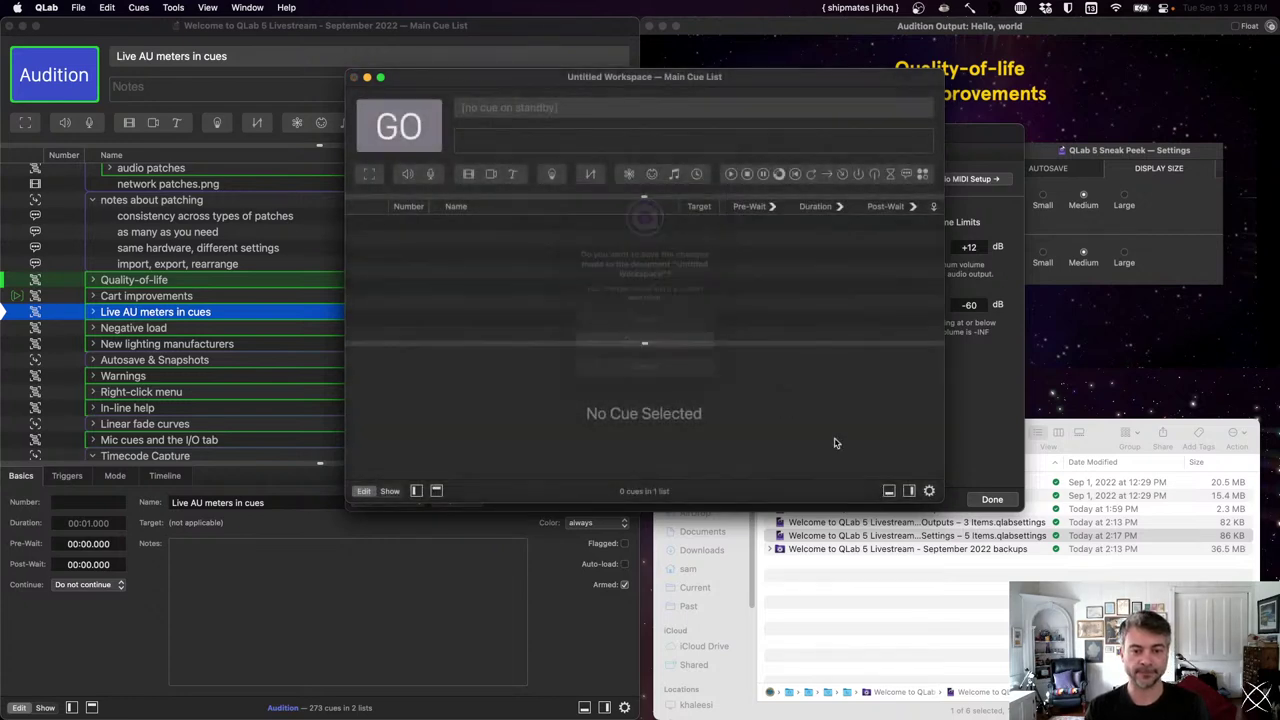
pyautogui.click(990, 498)
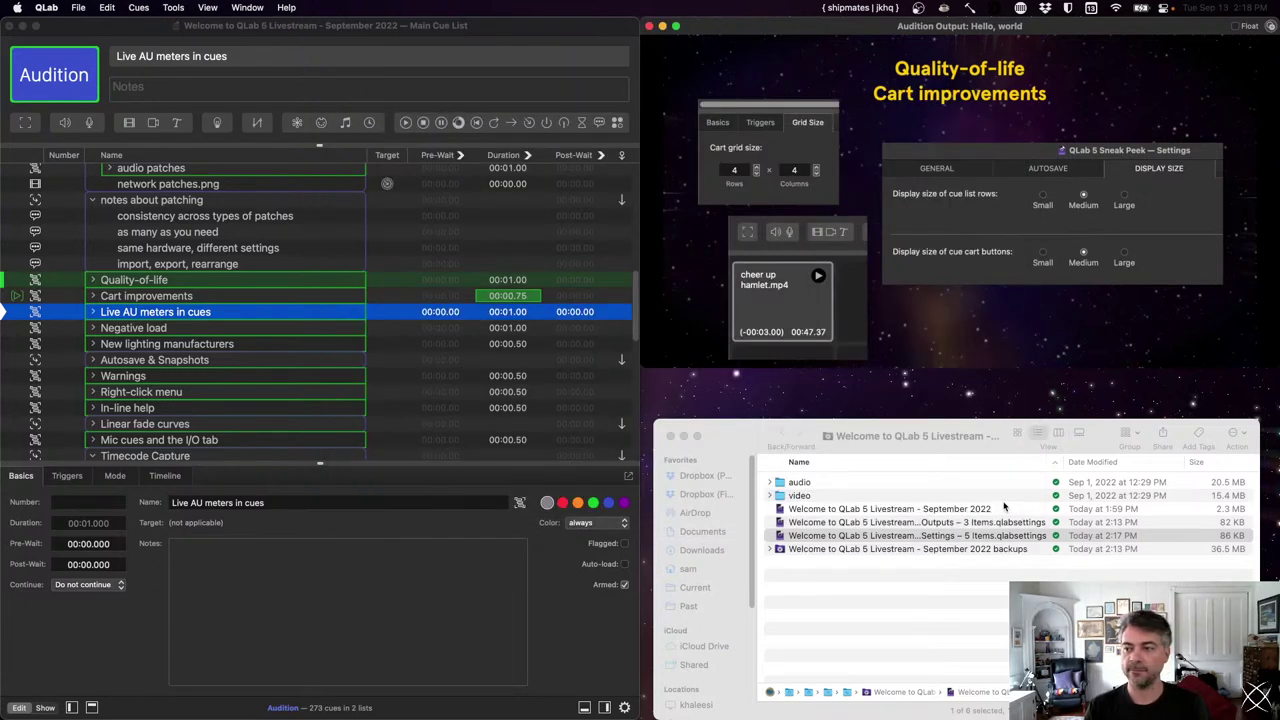
pyautogui.click(325, 313)
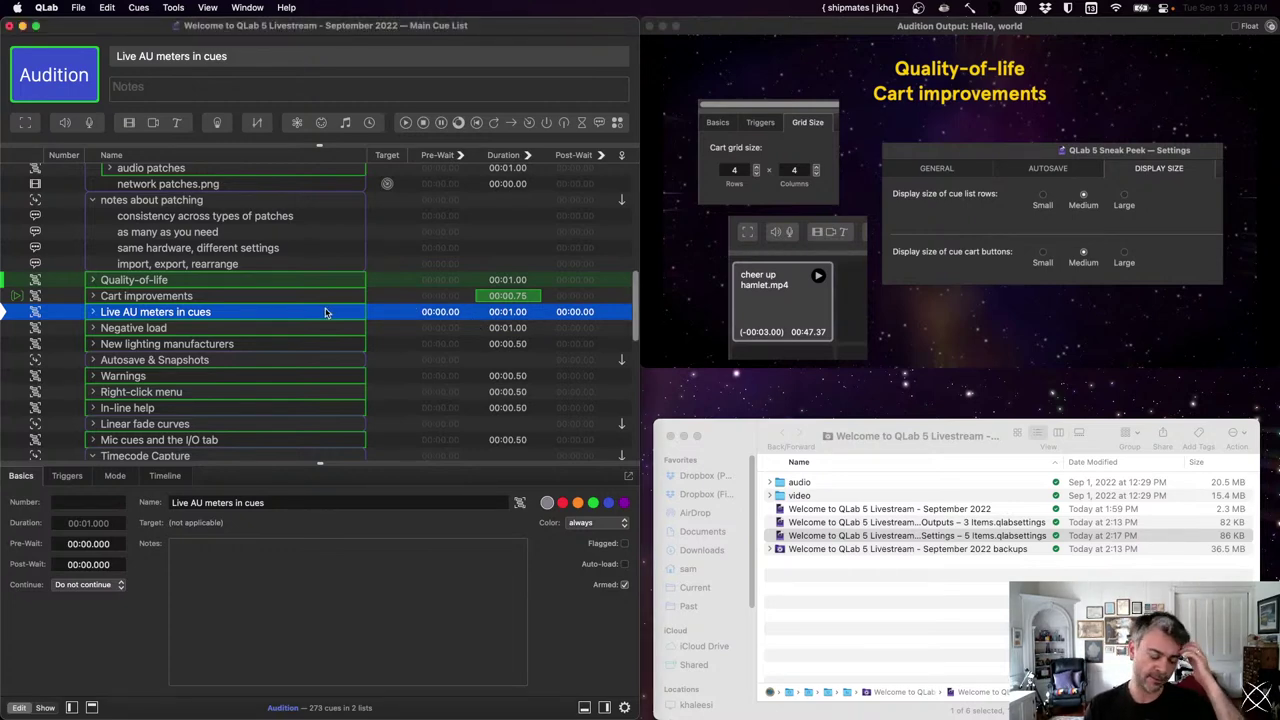
# - Fire the Live AU meters in cues cue to show the Dynamics Processor slide
pyautogui.press('space')
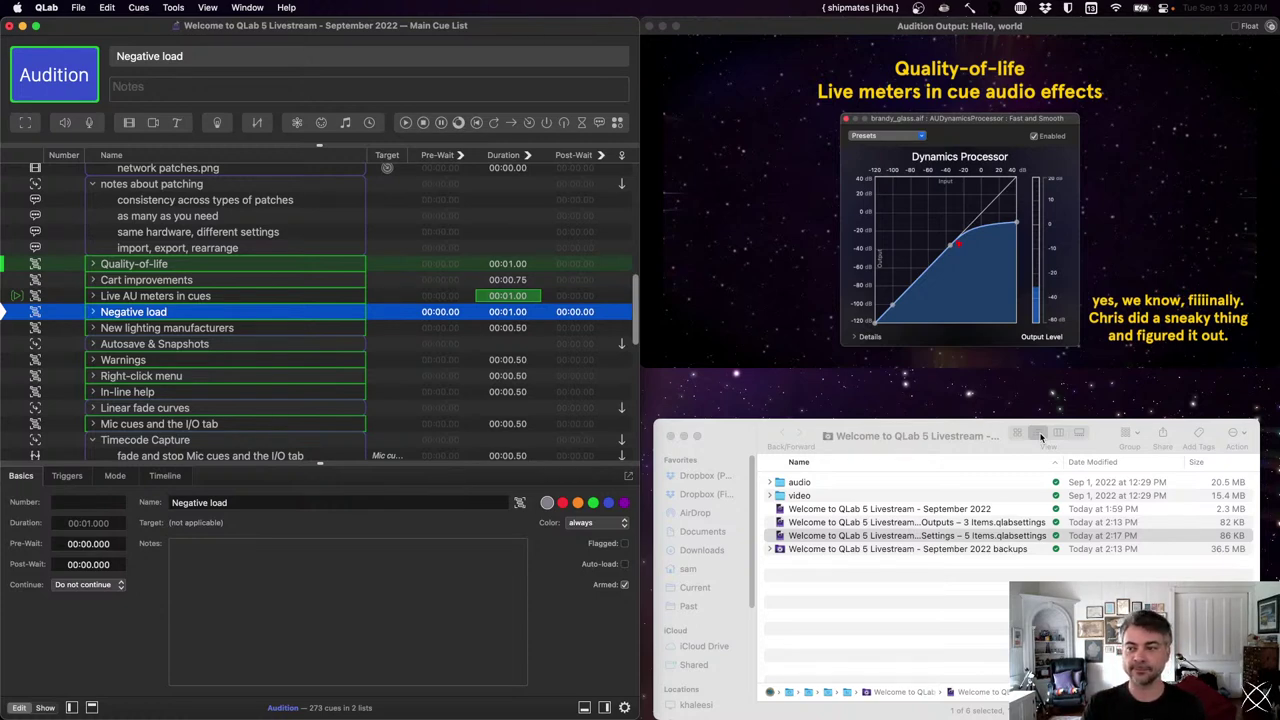
# - Fire the Negative load cue, open Load to Time, and scrub the load time slightly forward
pyautogui.press('space')
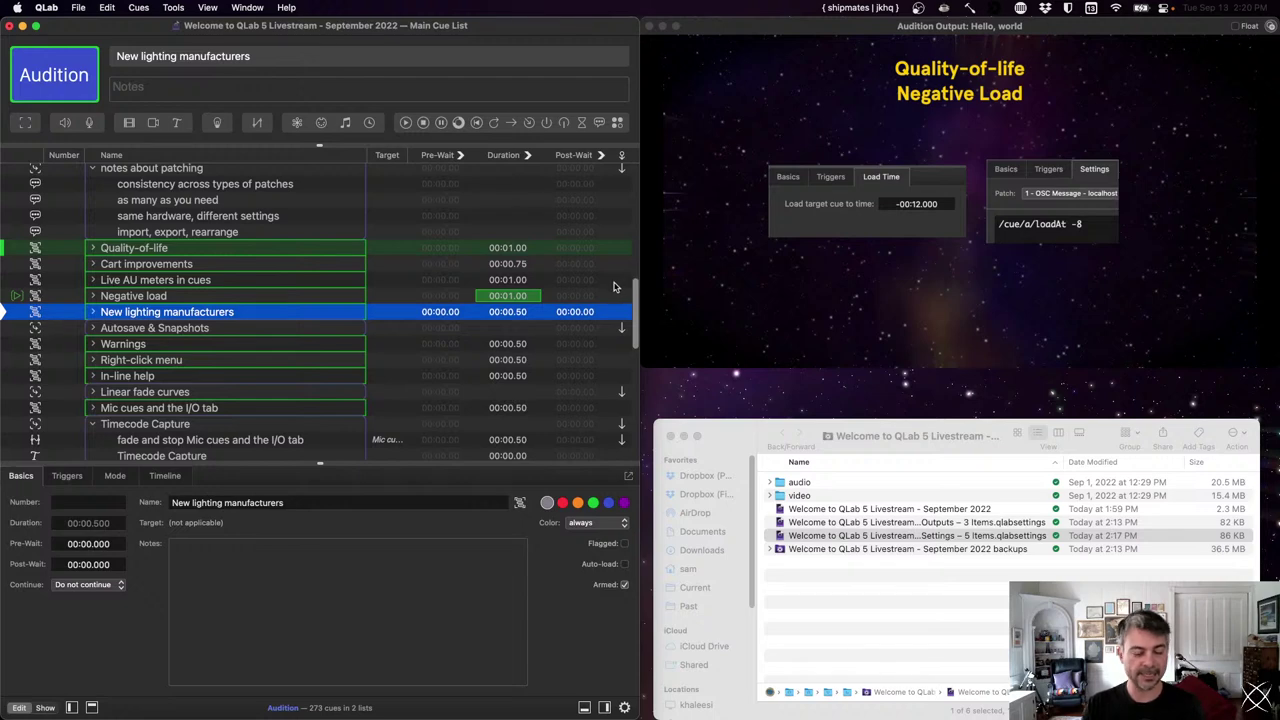
pyautogui.press('t')
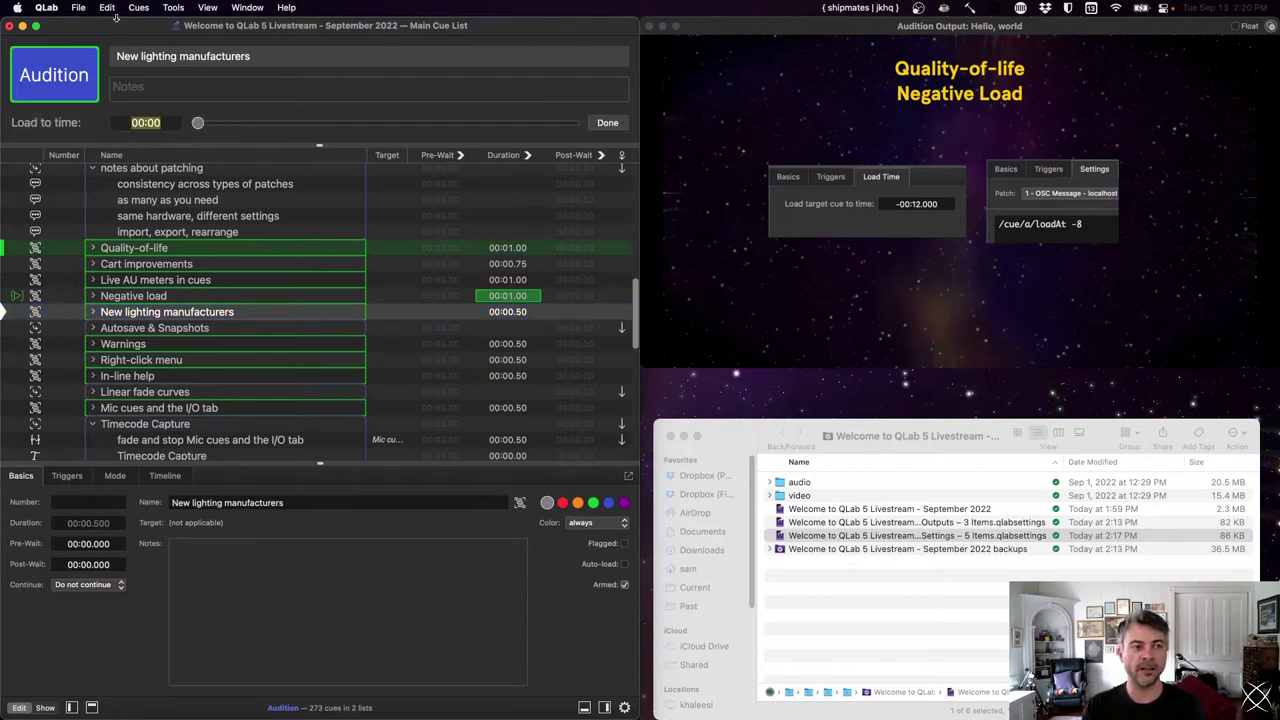
pyautogui.click(173, 7)
pyautogui.click(173, 7)
pyautogui.moveTo(197, 123); pyautogui.dragTo(207, 122)
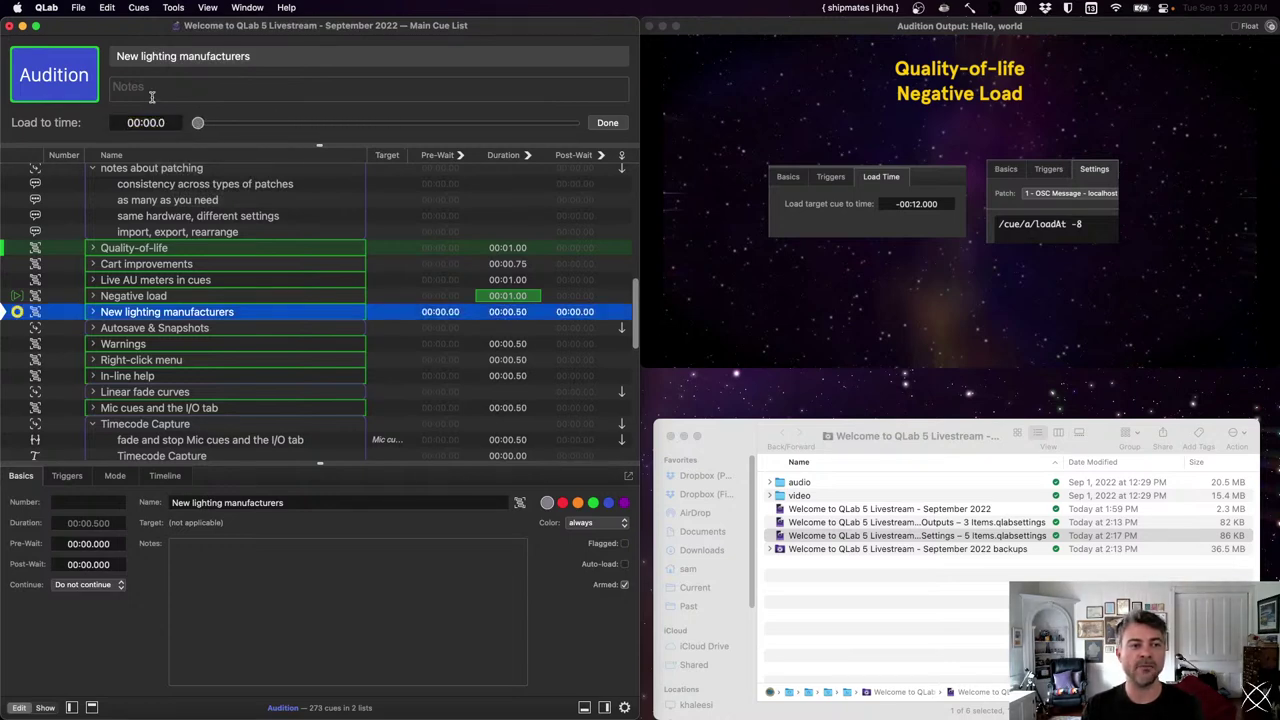
# - Enter a load time of -5, apply it, then close the load-to-time bar
pyautogui.click(173, 123)
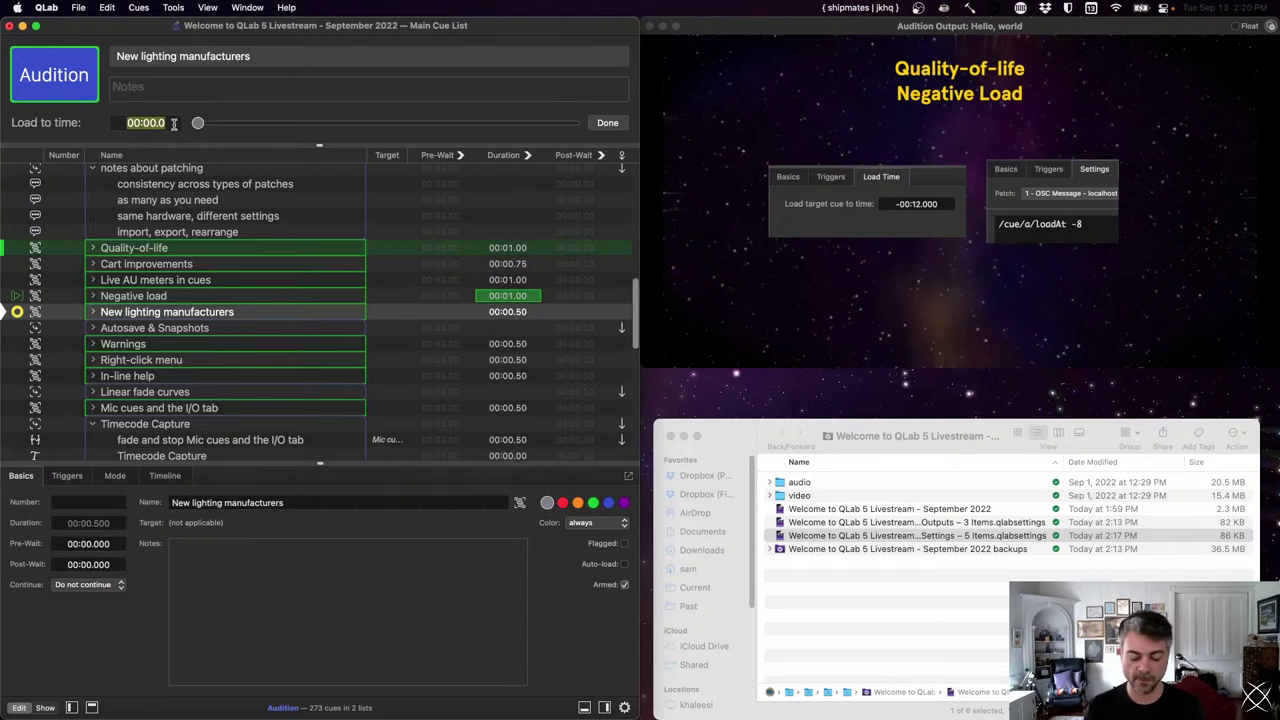
pyautogui.write('-5')
pyautogui.press('Return')
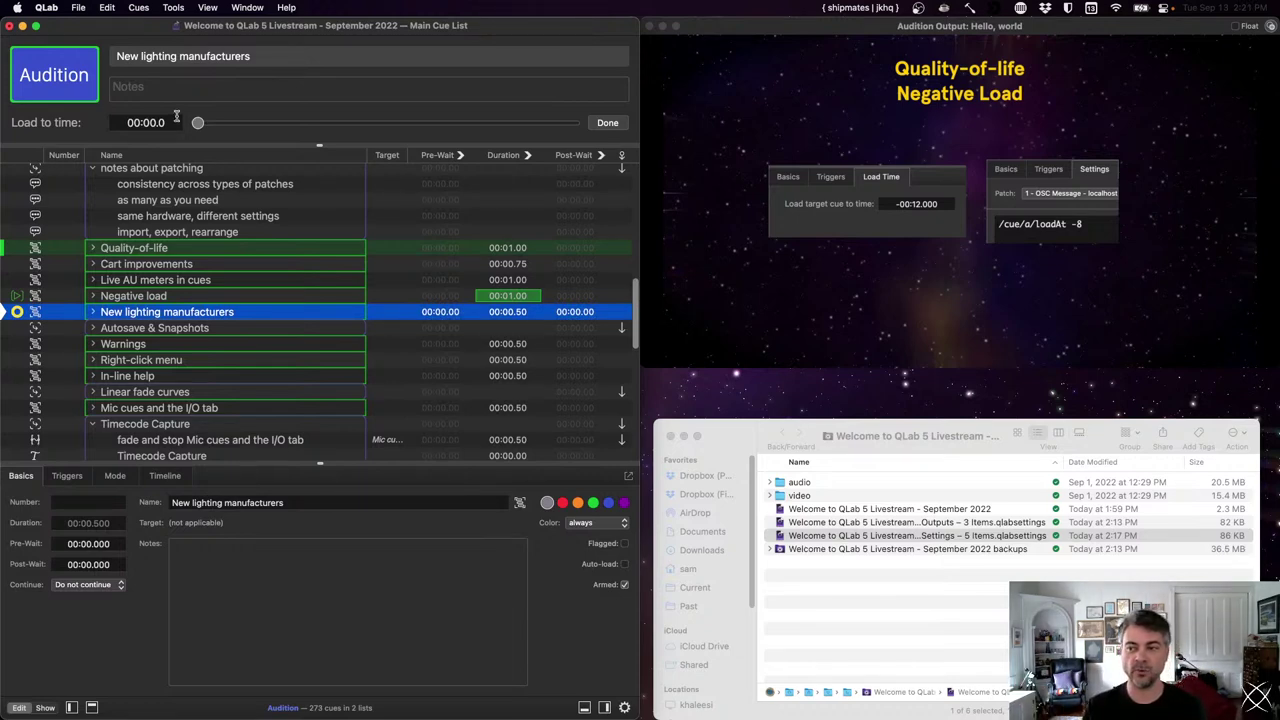
pyautogui.click(619, 122)
pyautogui.click(935, 237)
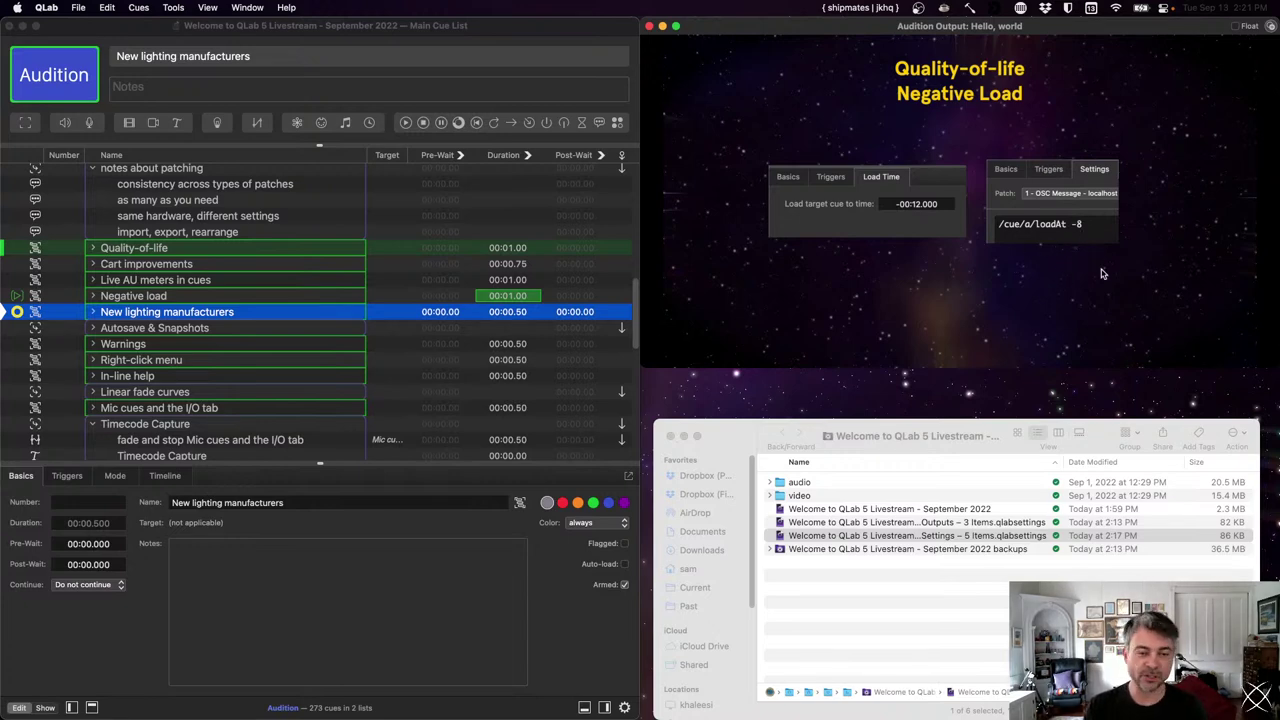
# - Fire the New lighting manufacturers cue to show the new light definitions slide
pyautogui.press('space')
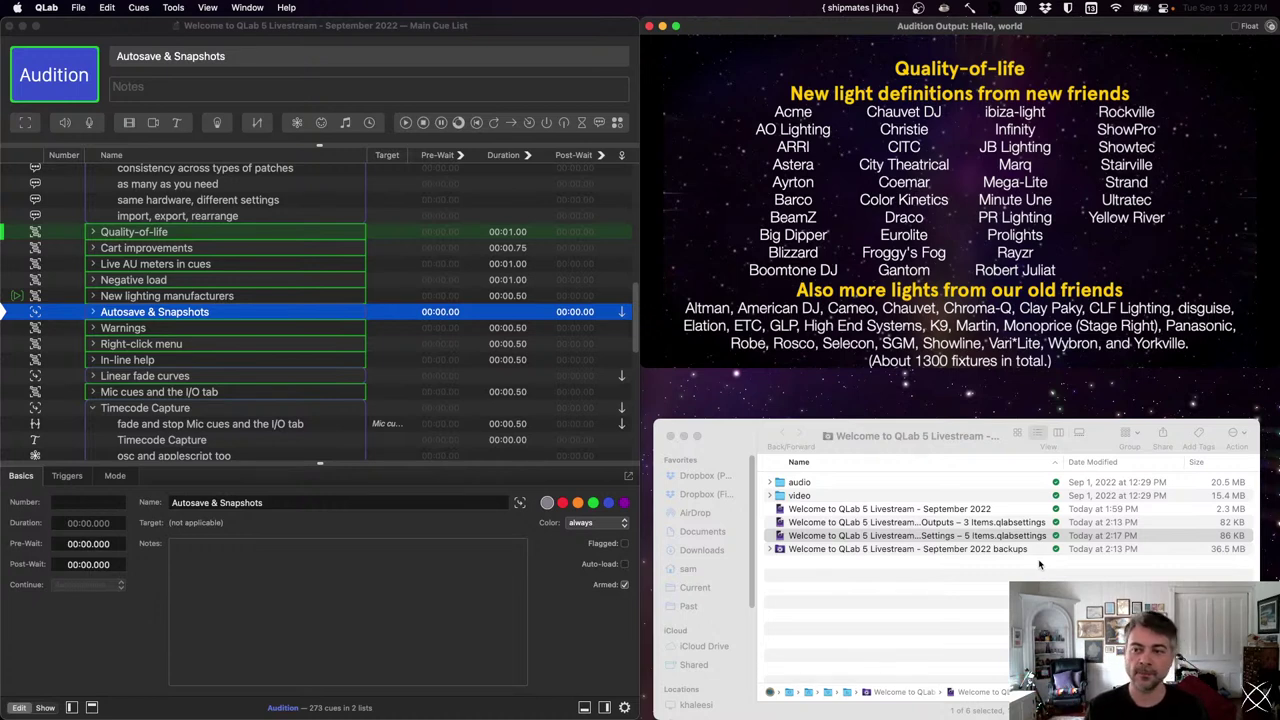
# - Fire the Autosave & Snapshots group and confirm General preferences autosave every 5 seconds
pyautogui.press('space')
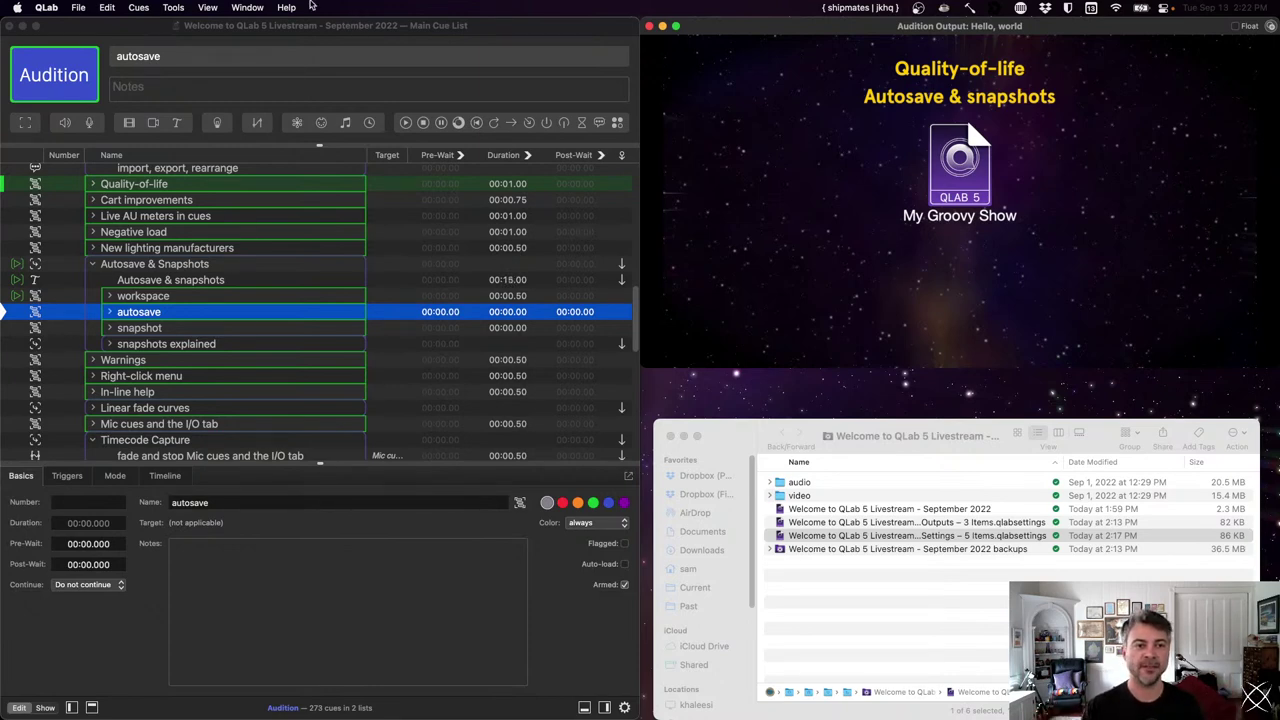
pyautogui.click(55, 6)
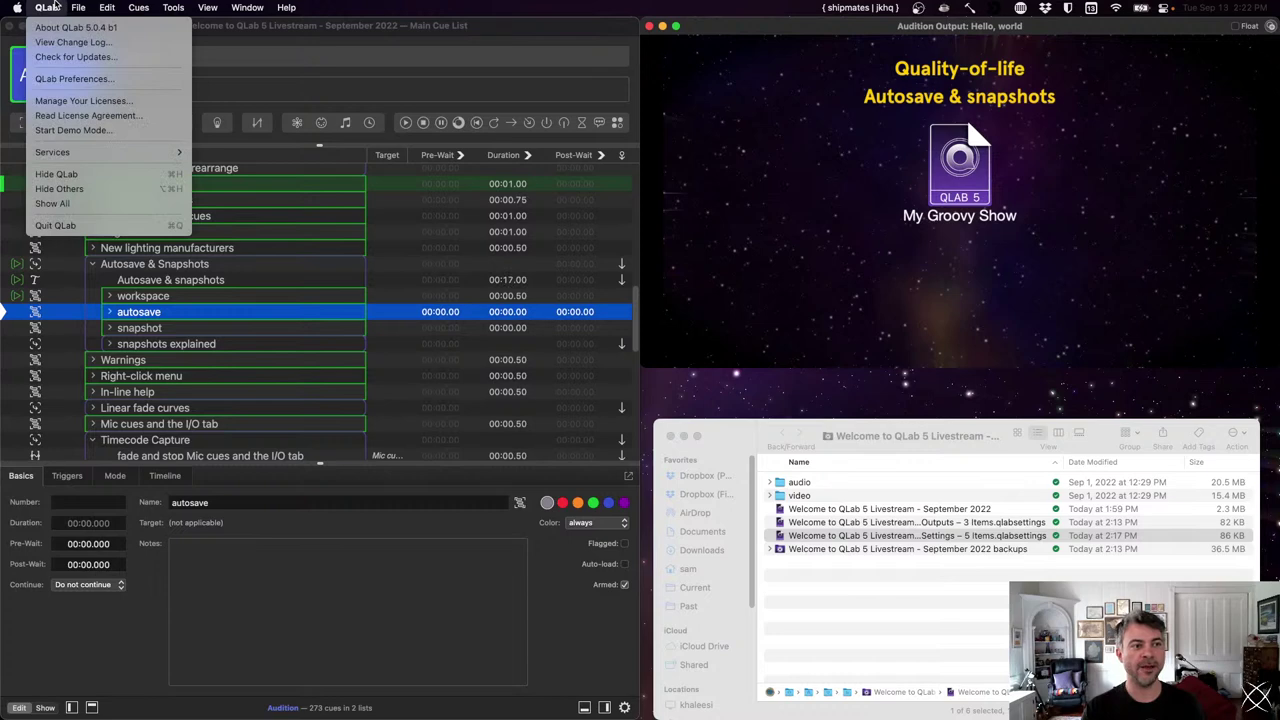
pyautogui.click(57, 79)
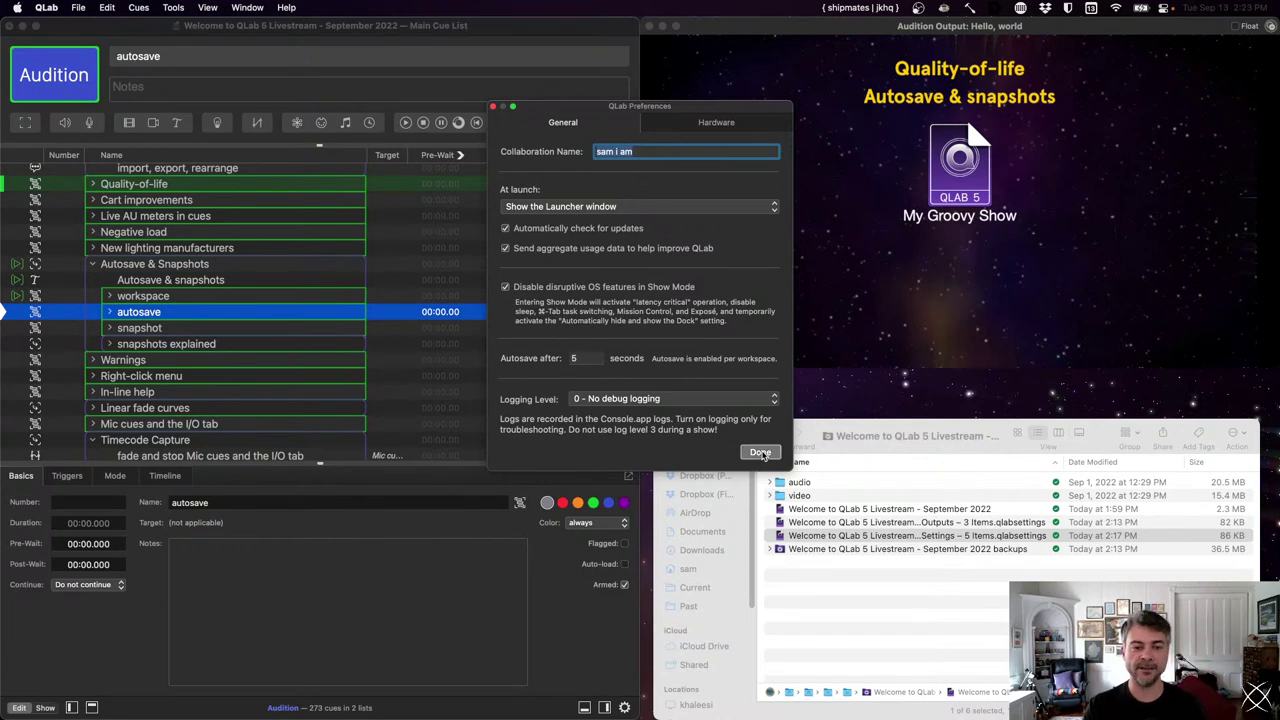
pyautogui.click(762, 453)
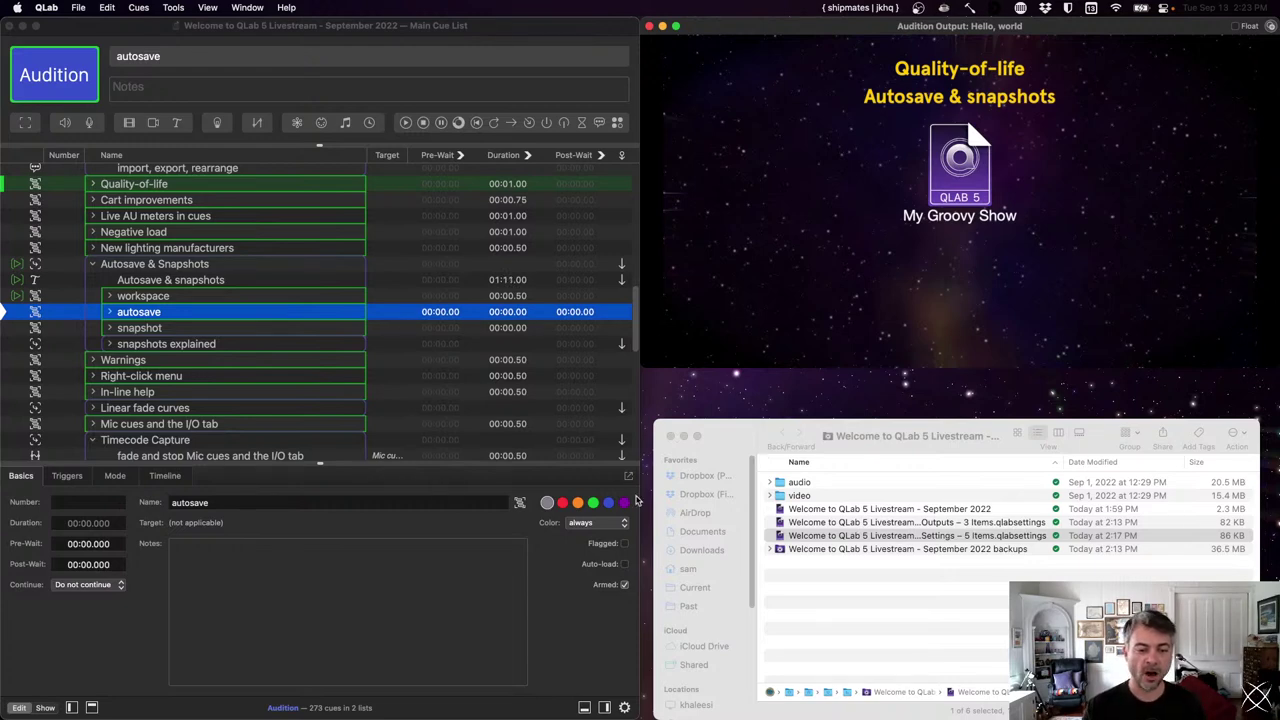
pyautogui.click(624, 707)
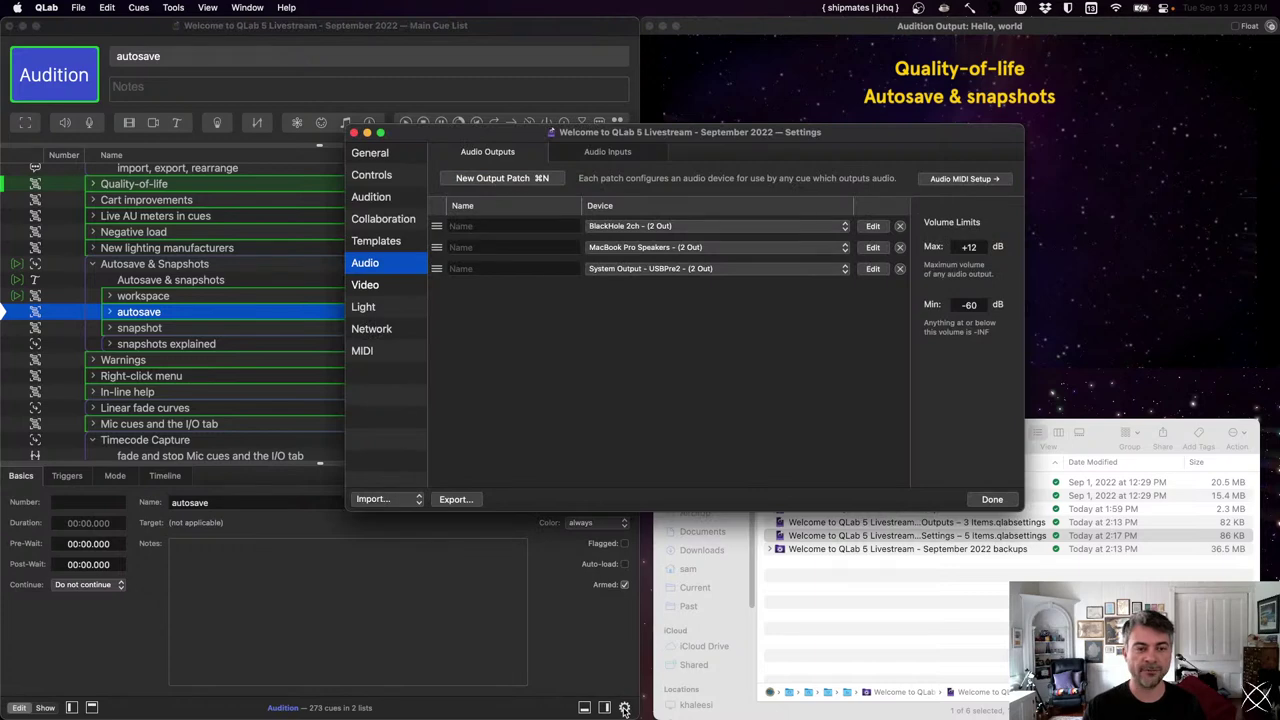
pyautogui.click(397, 153)
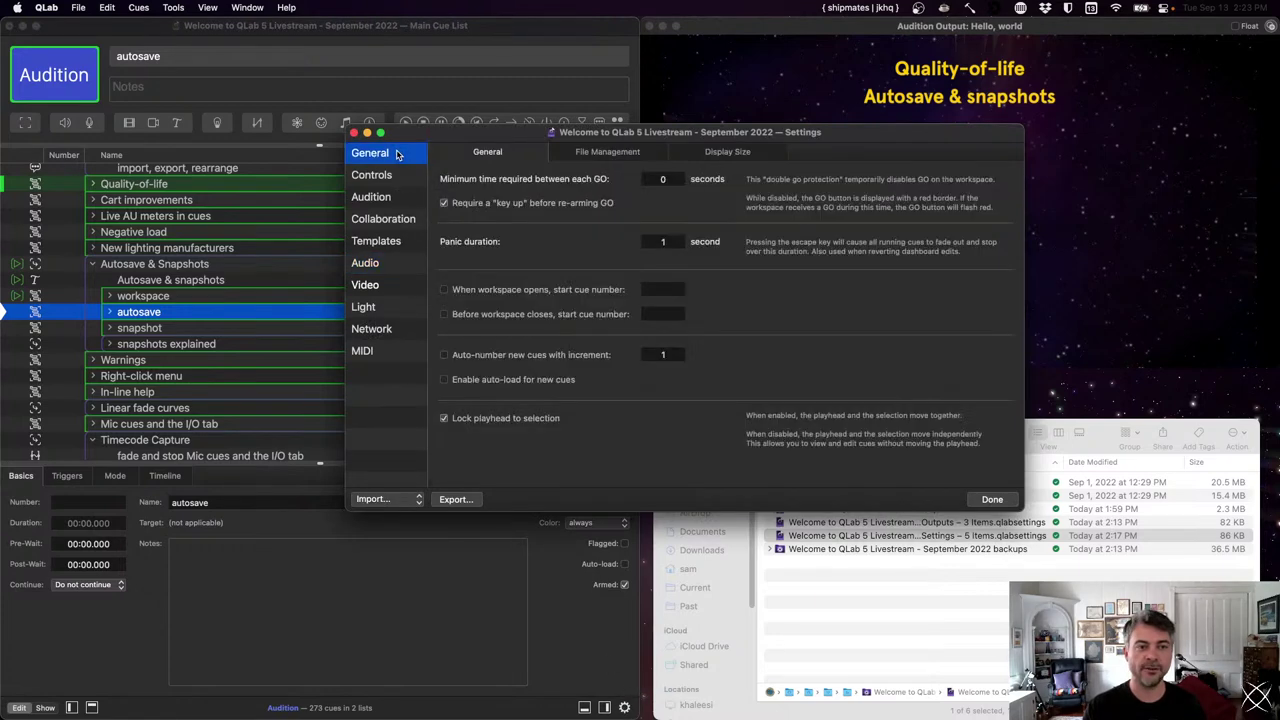
pyautogui.click(596, 152)
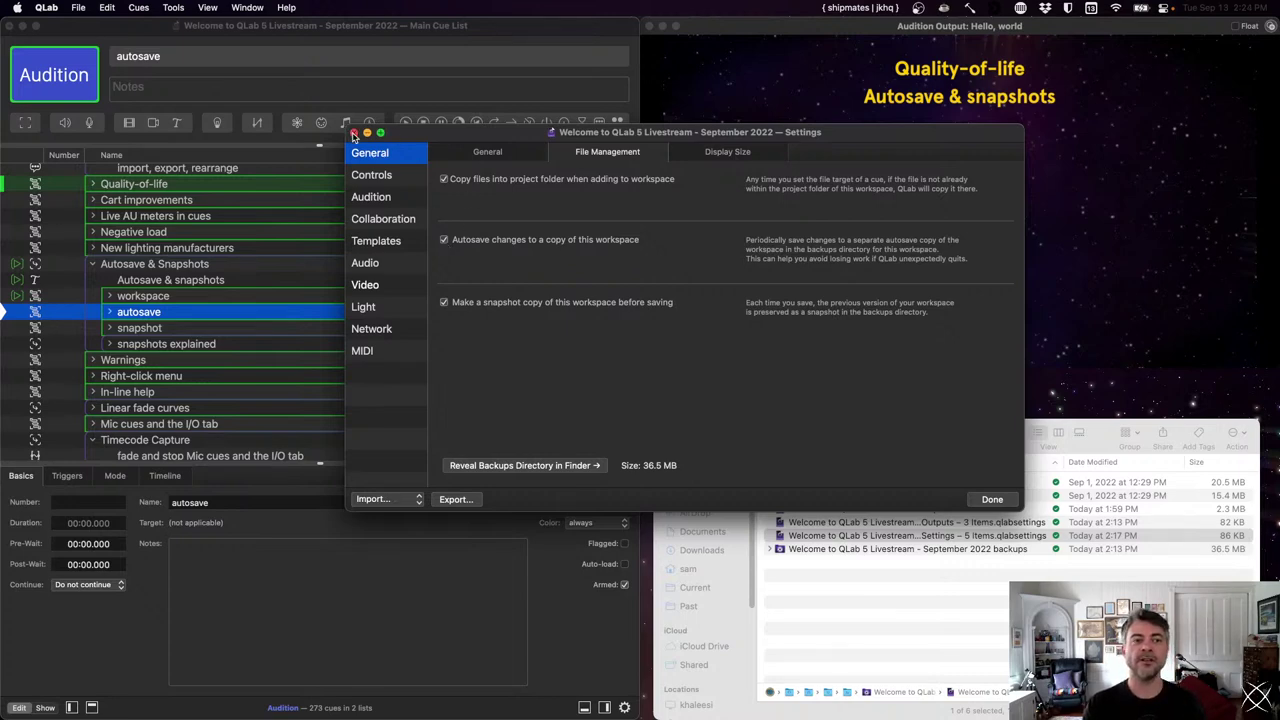
pyautogui.click(354, 132)
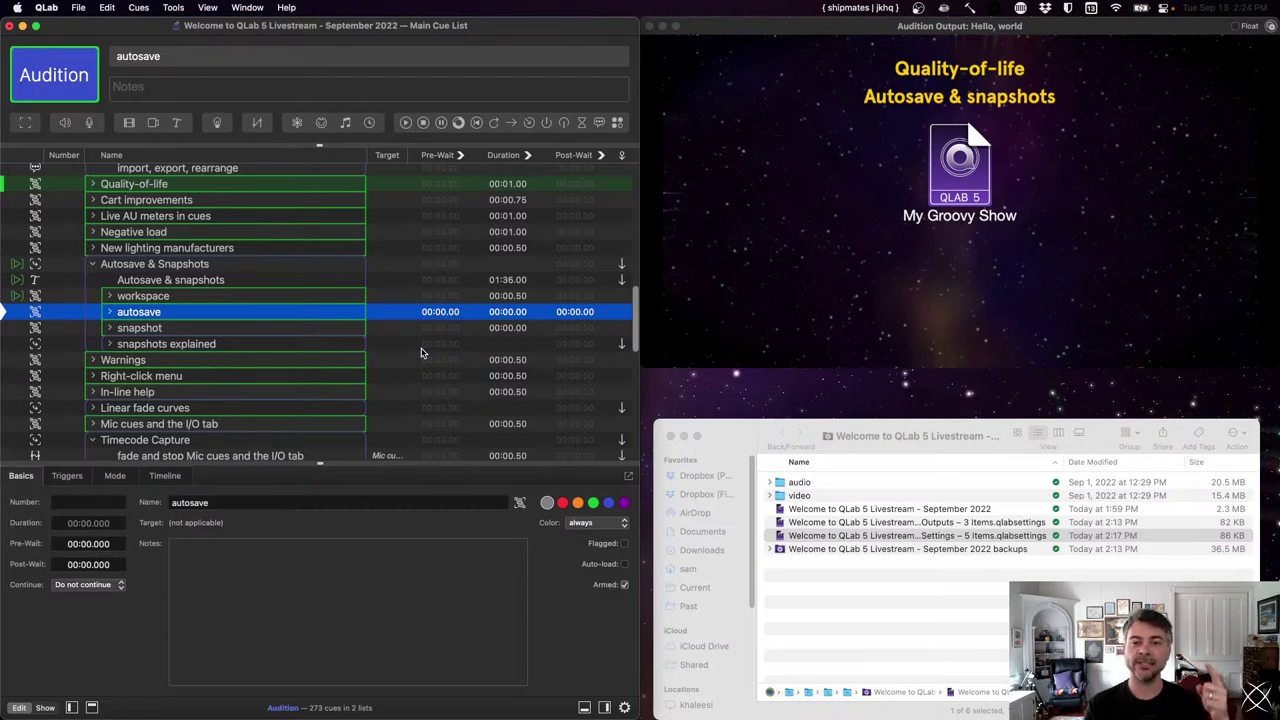
# - Fire the autosave, snapshot, snapshots explained, 10:15 am and 11:30 am cues in turn
pyautogui.press('space')
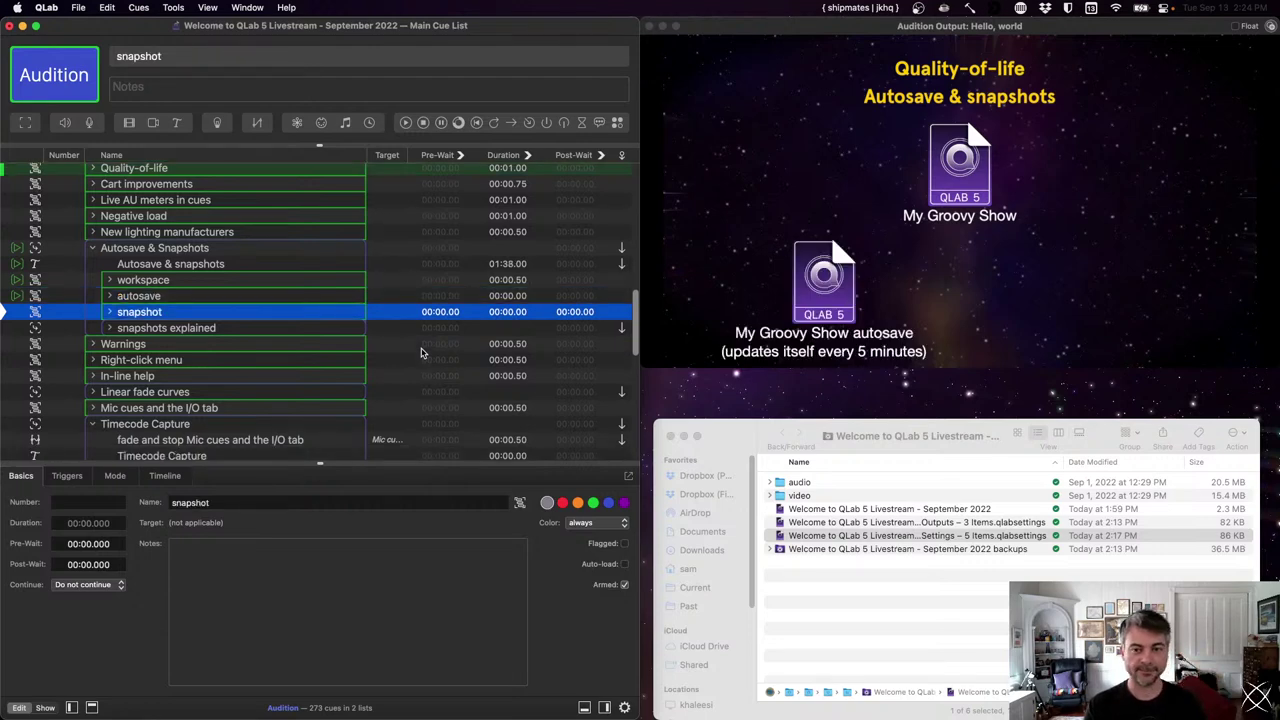
pyautogui.press('space')
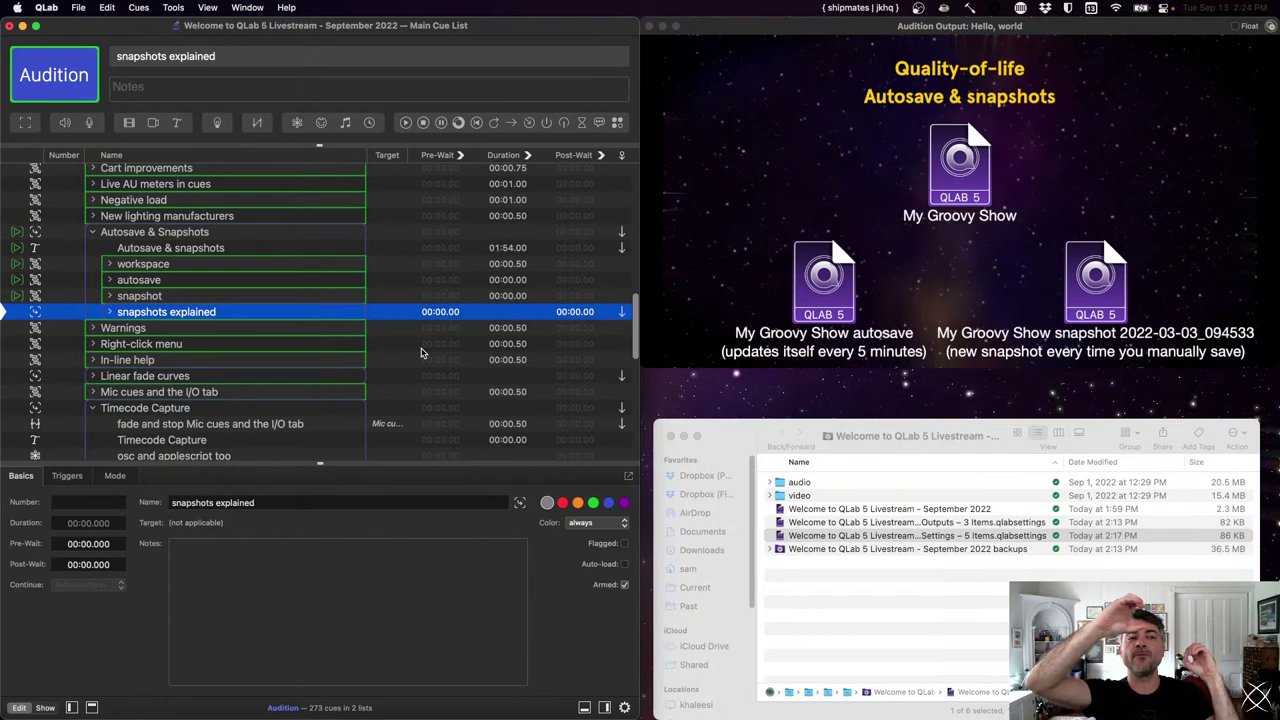
pyautogui.press('space')
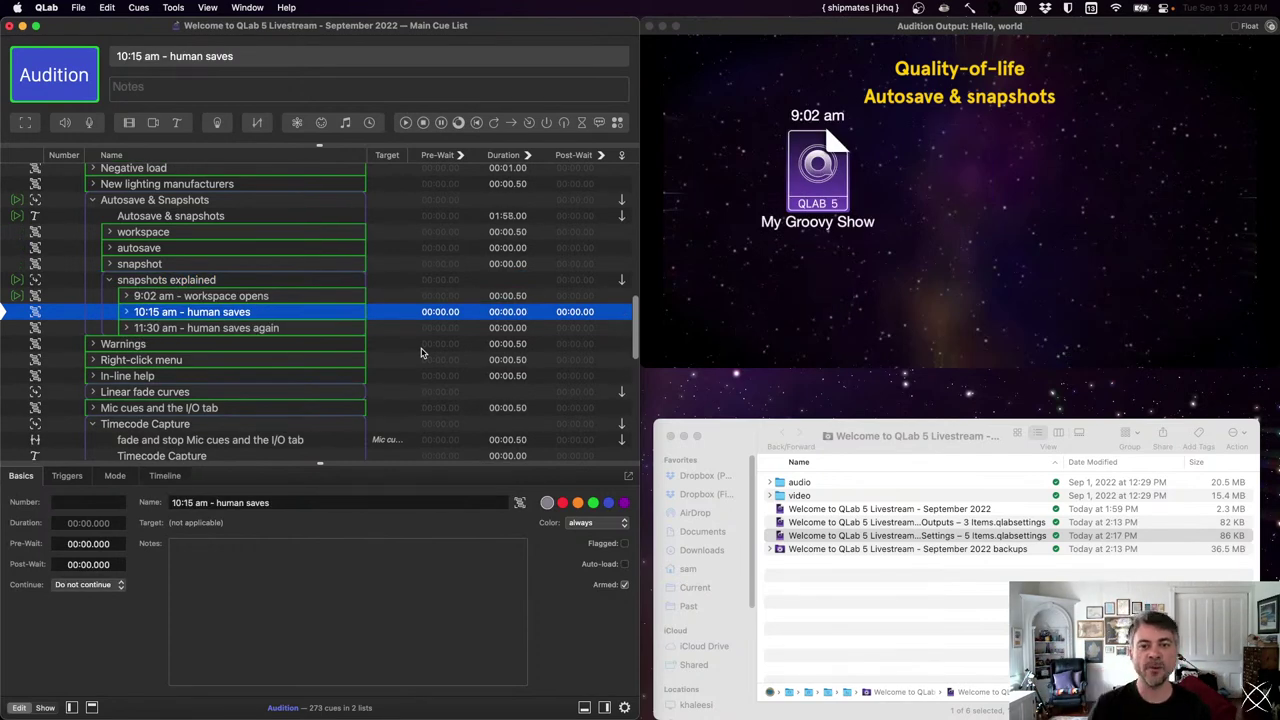
pyautogui.press('space')
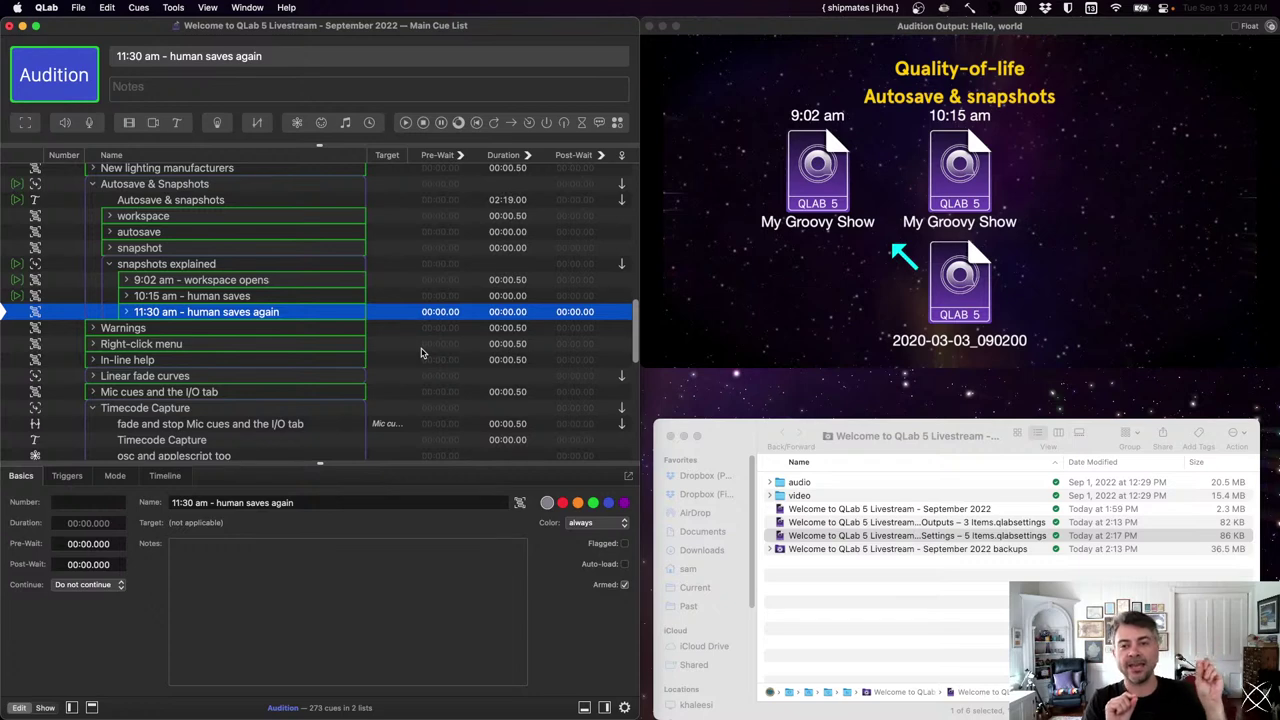
pyautogui.press('space')
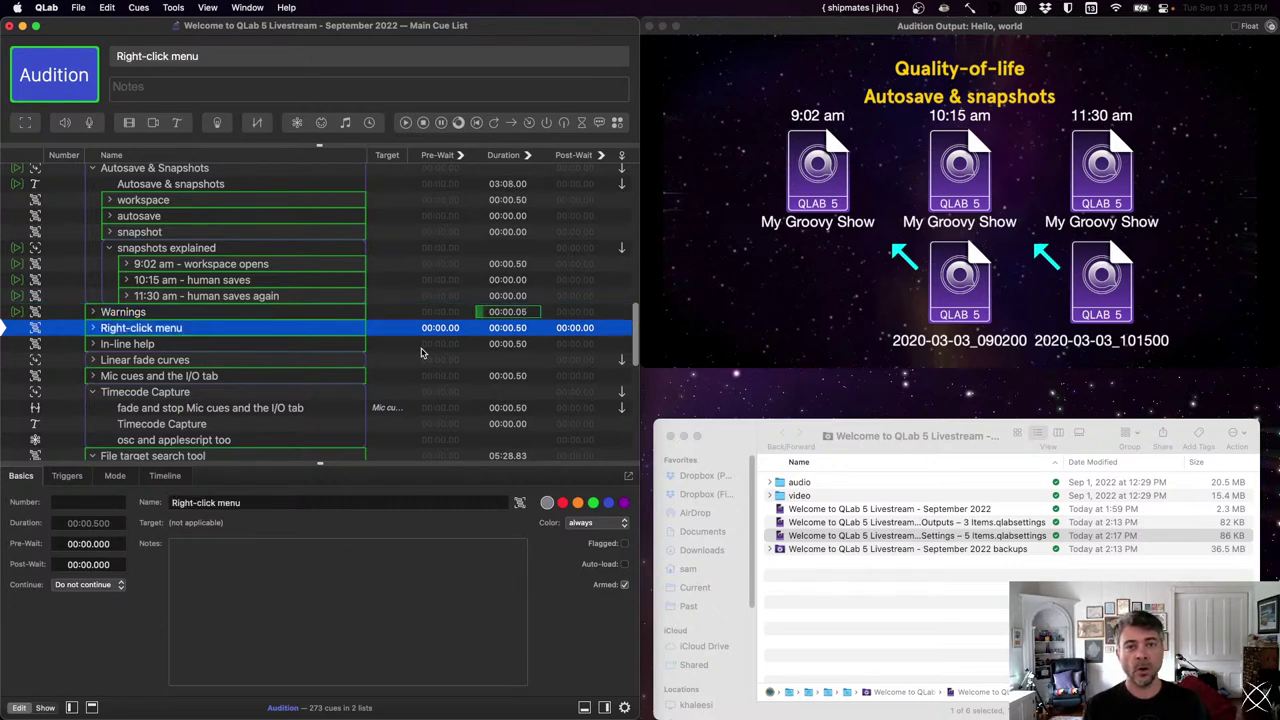
# - Fire the Warnings cue, then bring the Finder window forward
pyautogui.press('space')
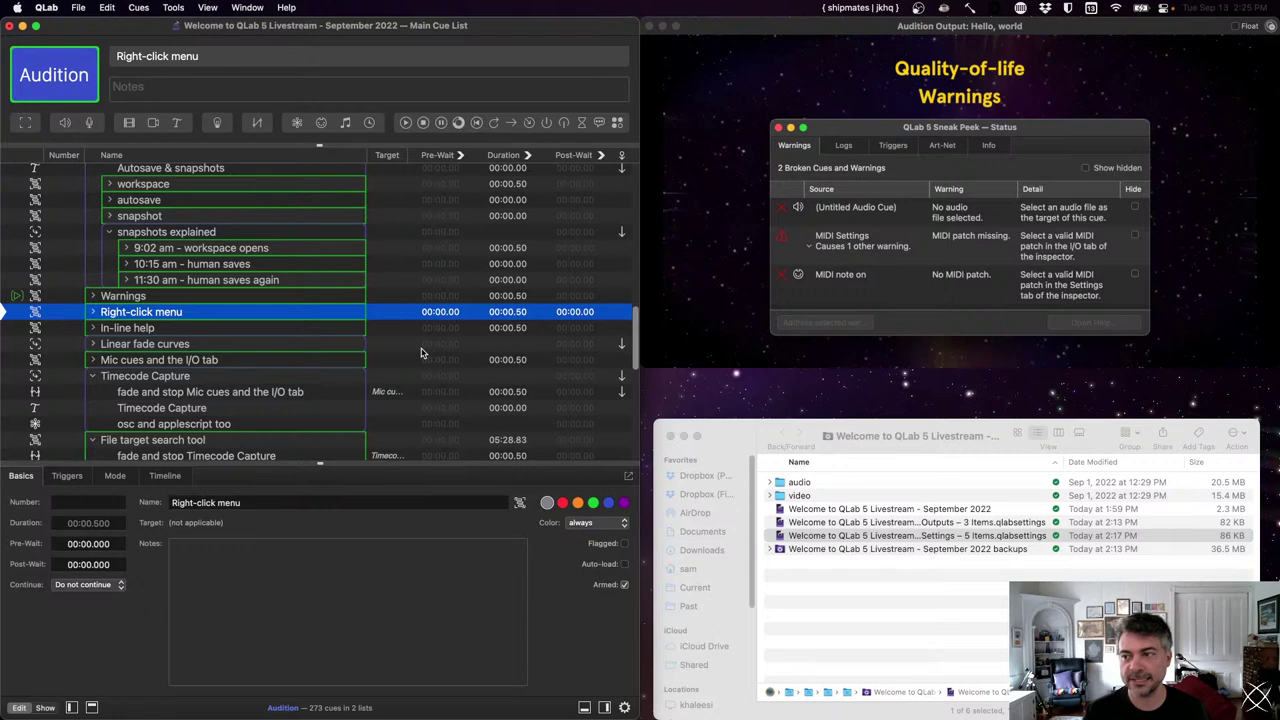
pyautogui.click(858, 563)
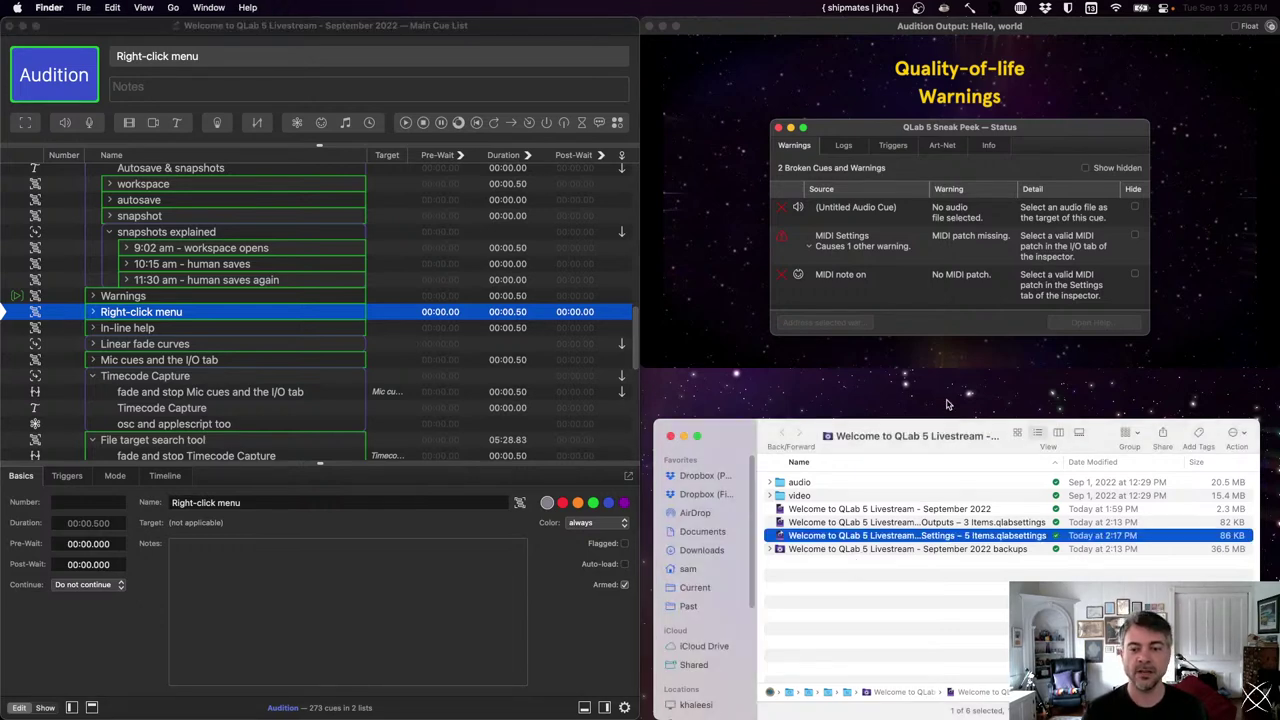
# - Delete the two .qlabsettings files from the show folder
pyautogui.keyDown('shift'); pyautogui.click(789, 522); pyautogui.keyUp('shift')
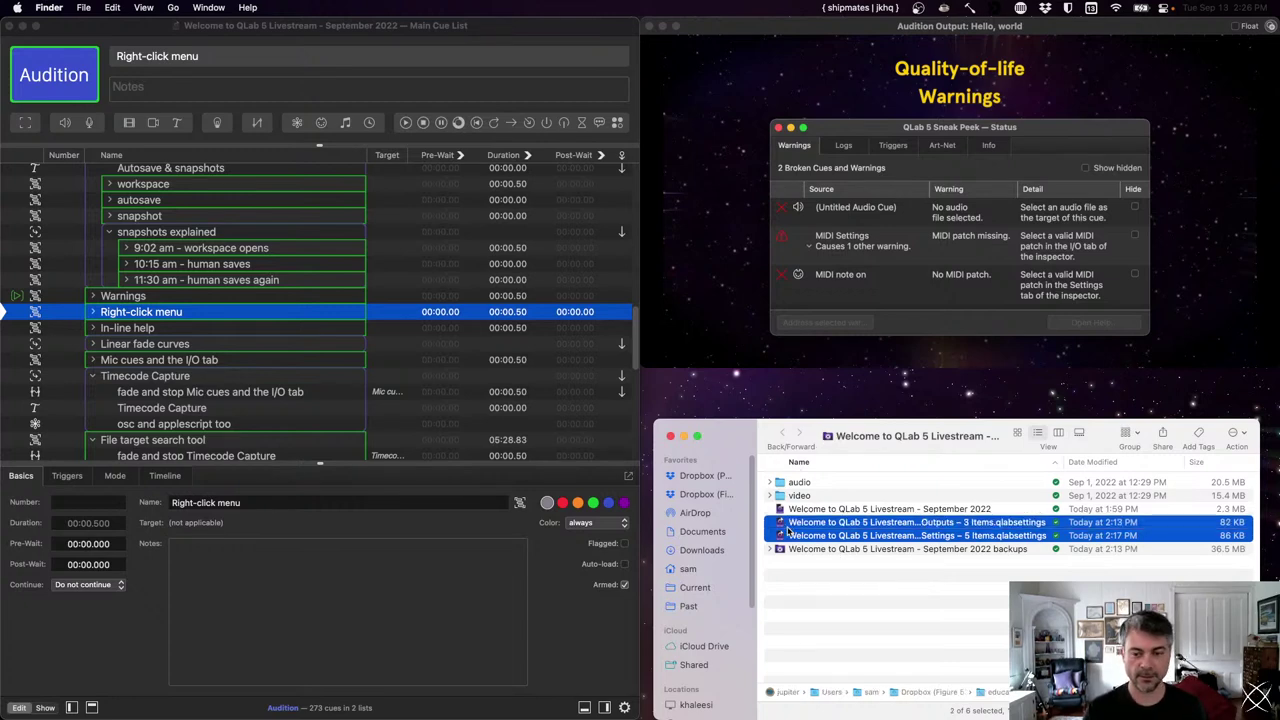
pyautogui.press('super+BackSpace')
pyautogui.click(793, 510)
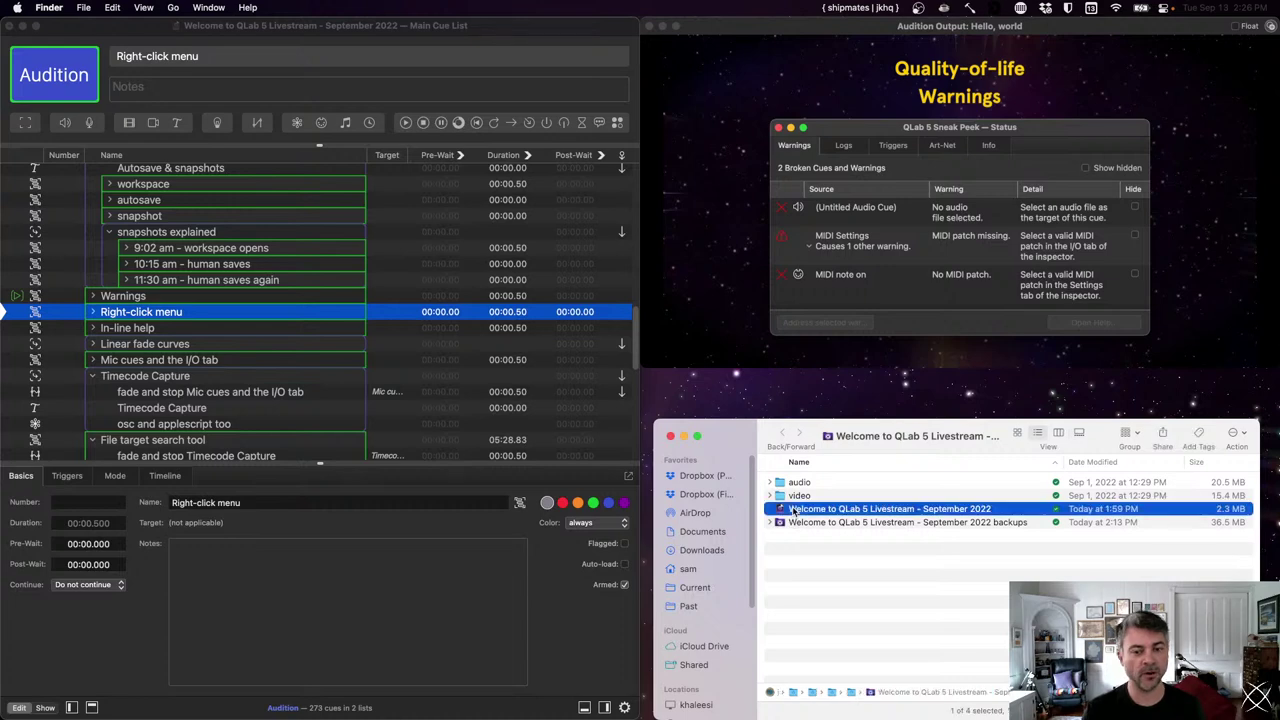
# - Expand the backups folder, step through the autosave and 2022-09-13 snapshot files, then collapse it
pyautogui.press('Down')
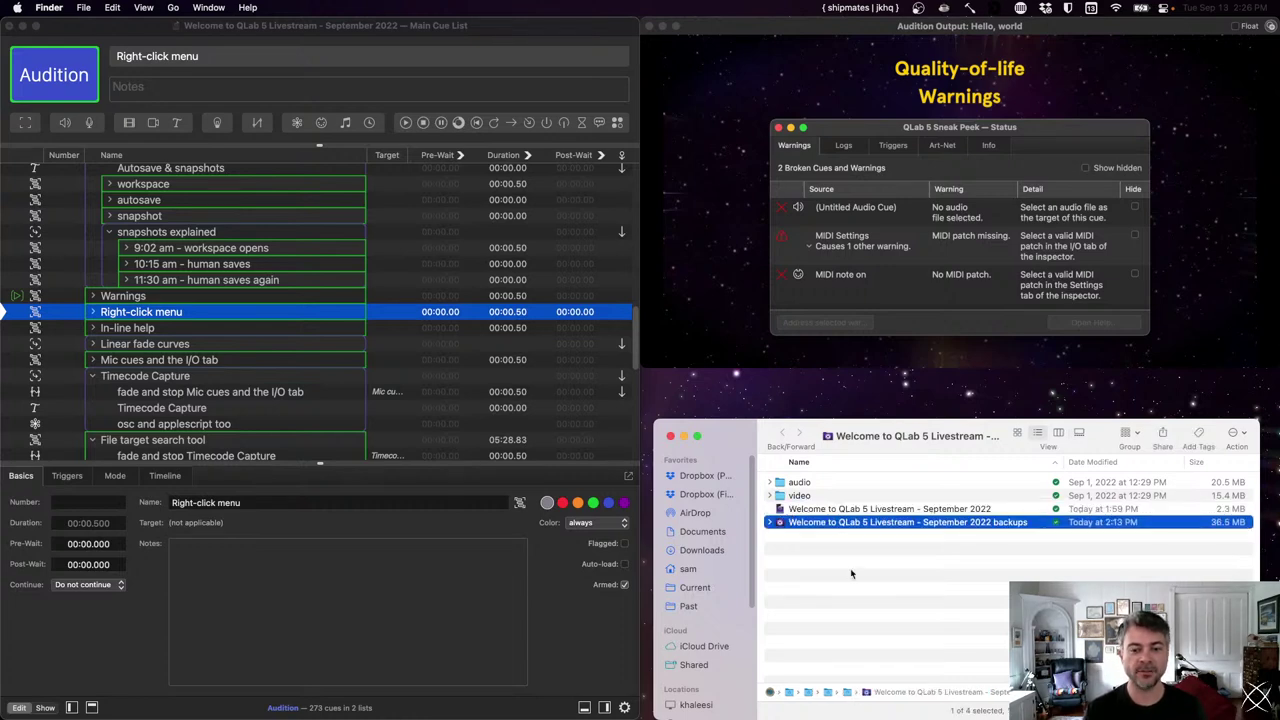
pyautogui.press('Right')
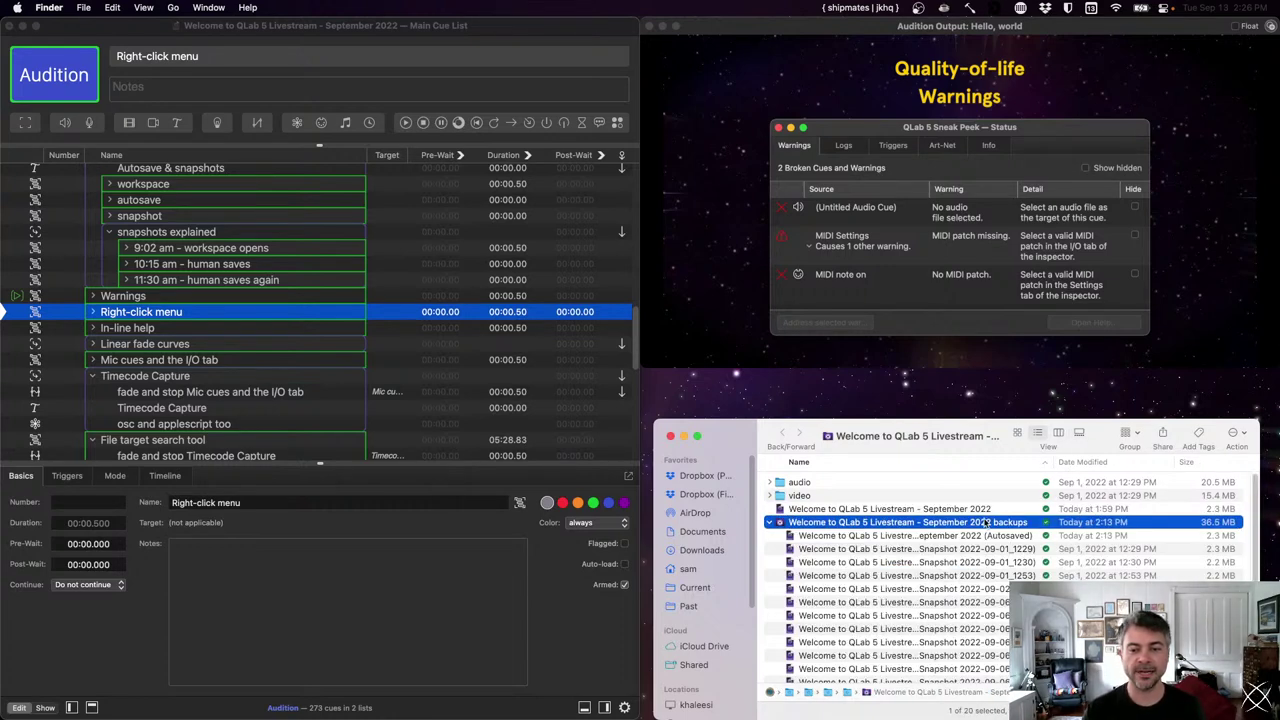
pyautogui.click(986, 535)
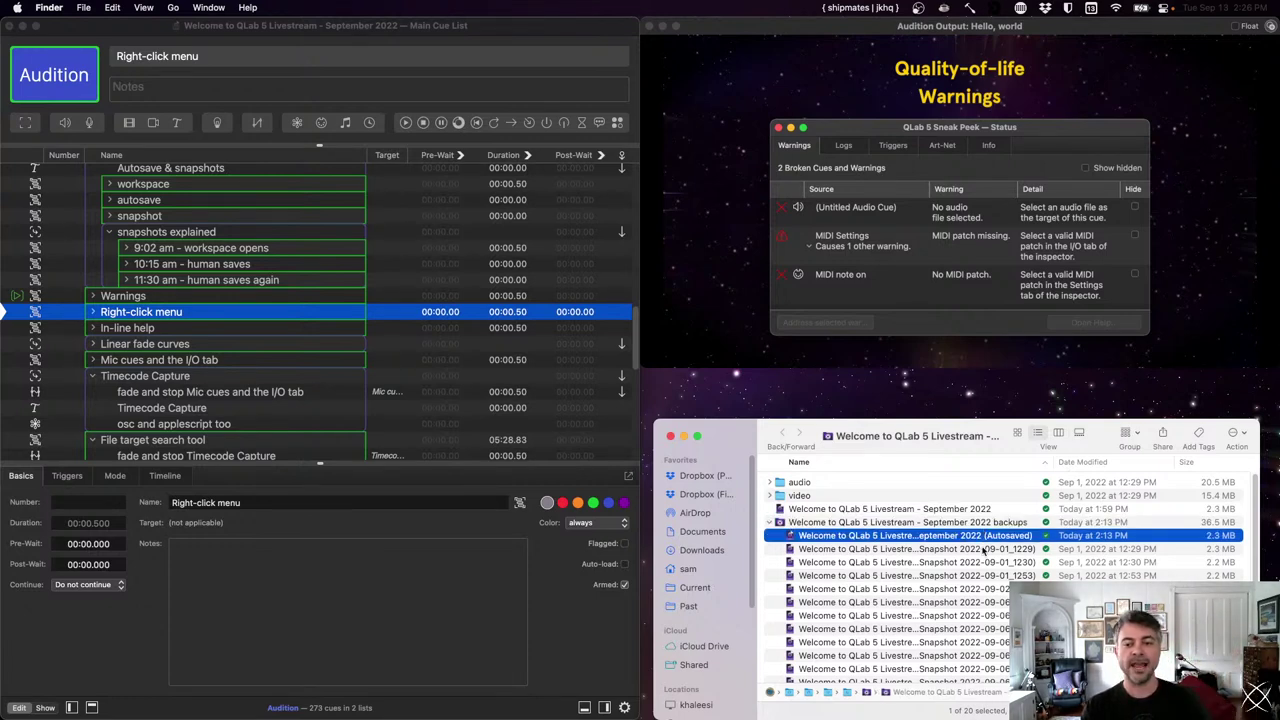
pyautogui.press('Down')
pyautogui.press('Down')
pyautogui.press('Down')
pyautogui.press('Down')
pyautogui.press('Down')
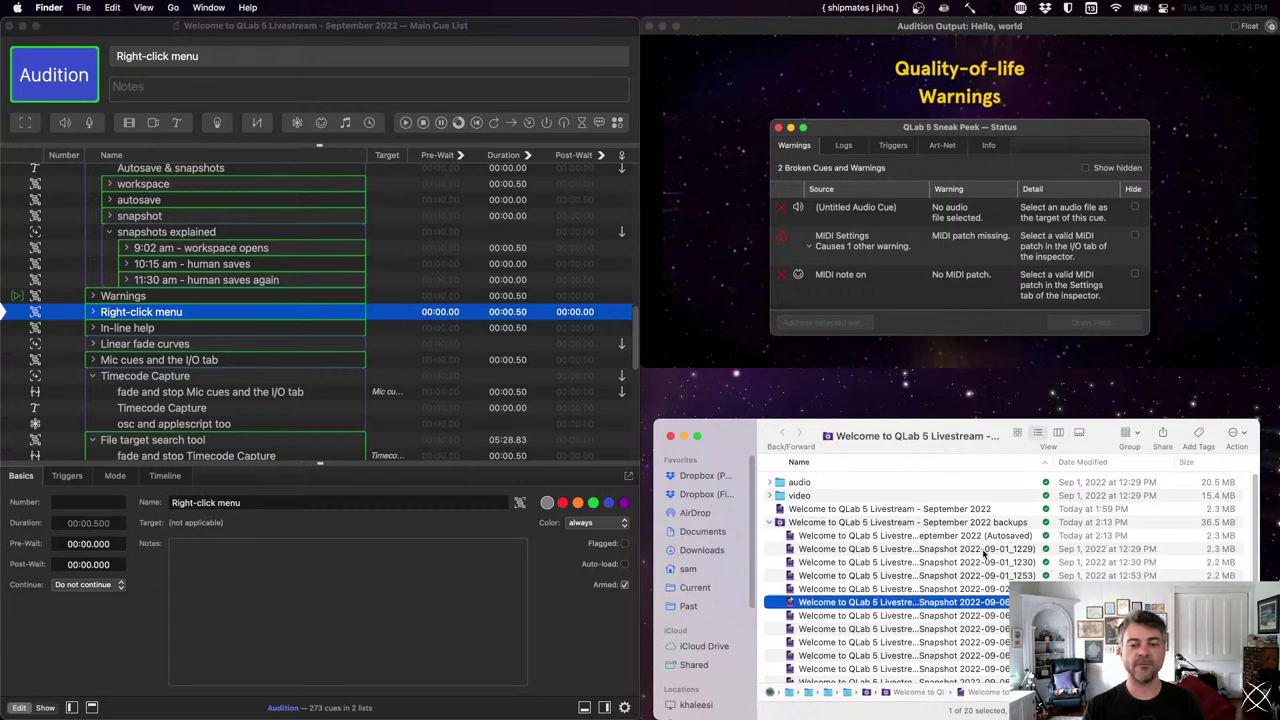
pyautogui.scroll(-2, 985, 553)
pyautogui.press('Down')
pyautogui.press('Down')
pyautogui.press('Down')
pyautogui.press('Down')
pyautogui.press('Down')
pyautogui.press('Down')
pyautogui.press('Down')
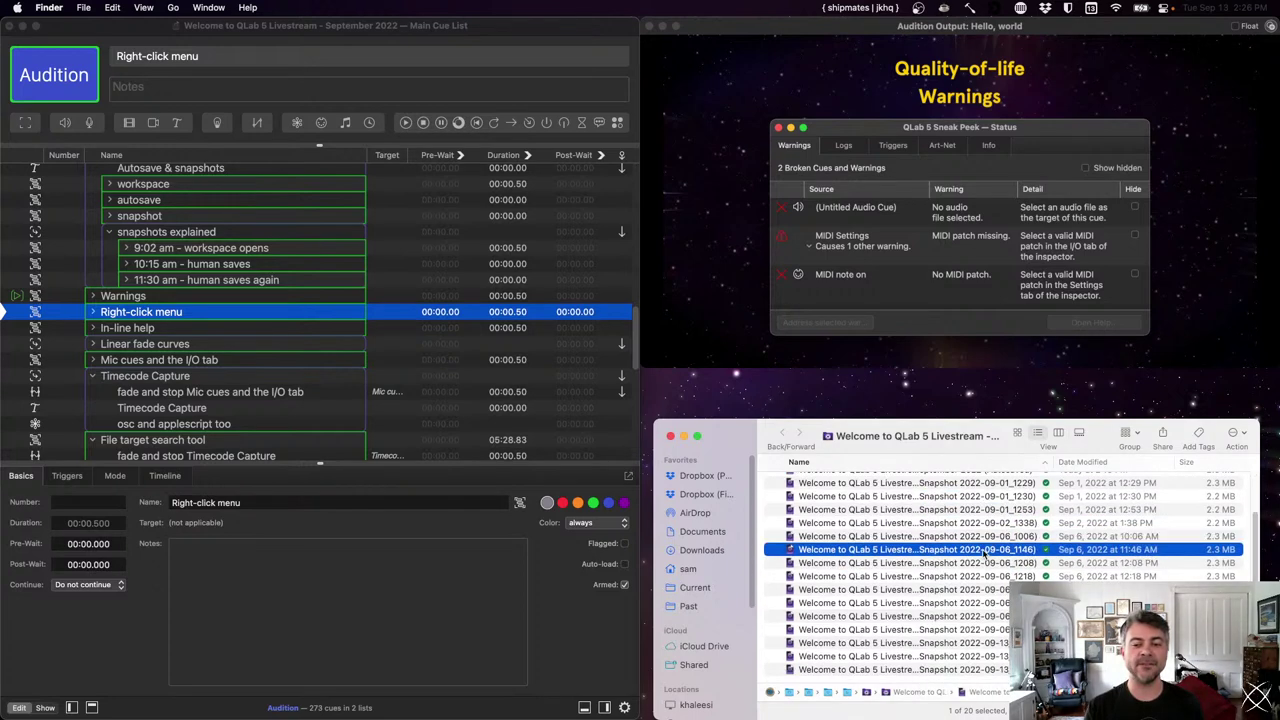
pyautogui.press('Down')
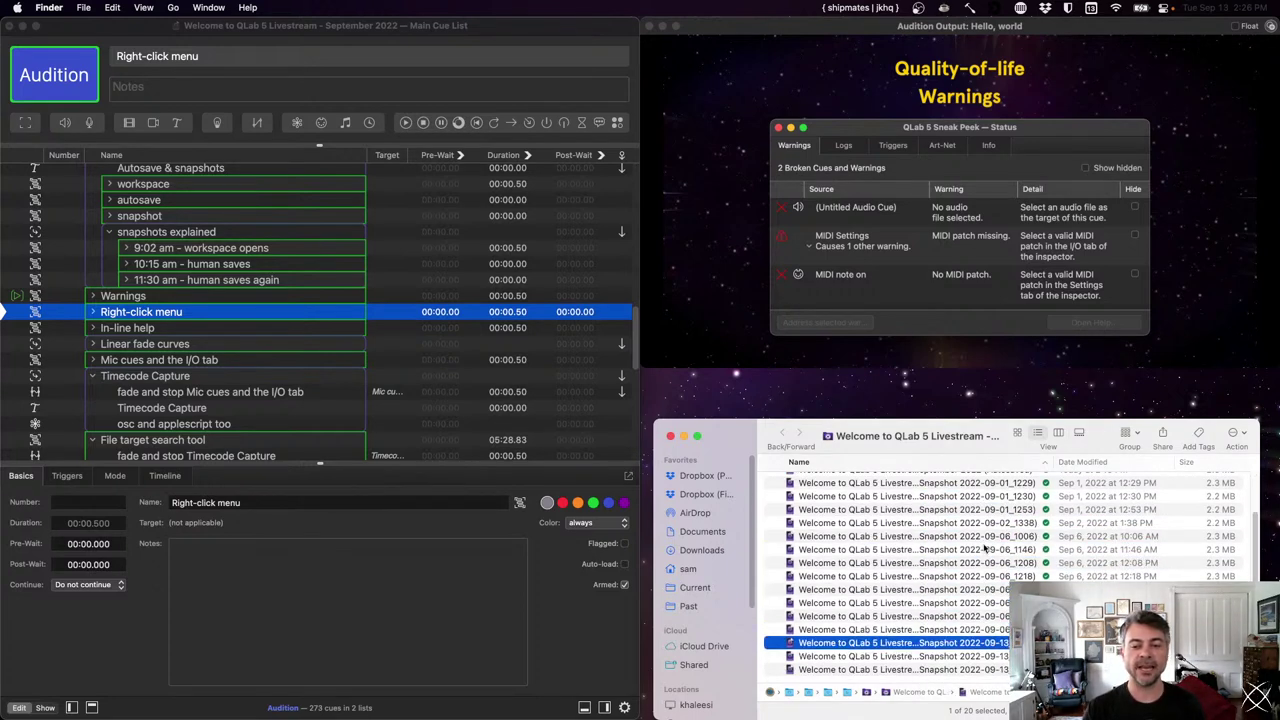
pyautogui.press('Down')
pyautogui.press('Down')
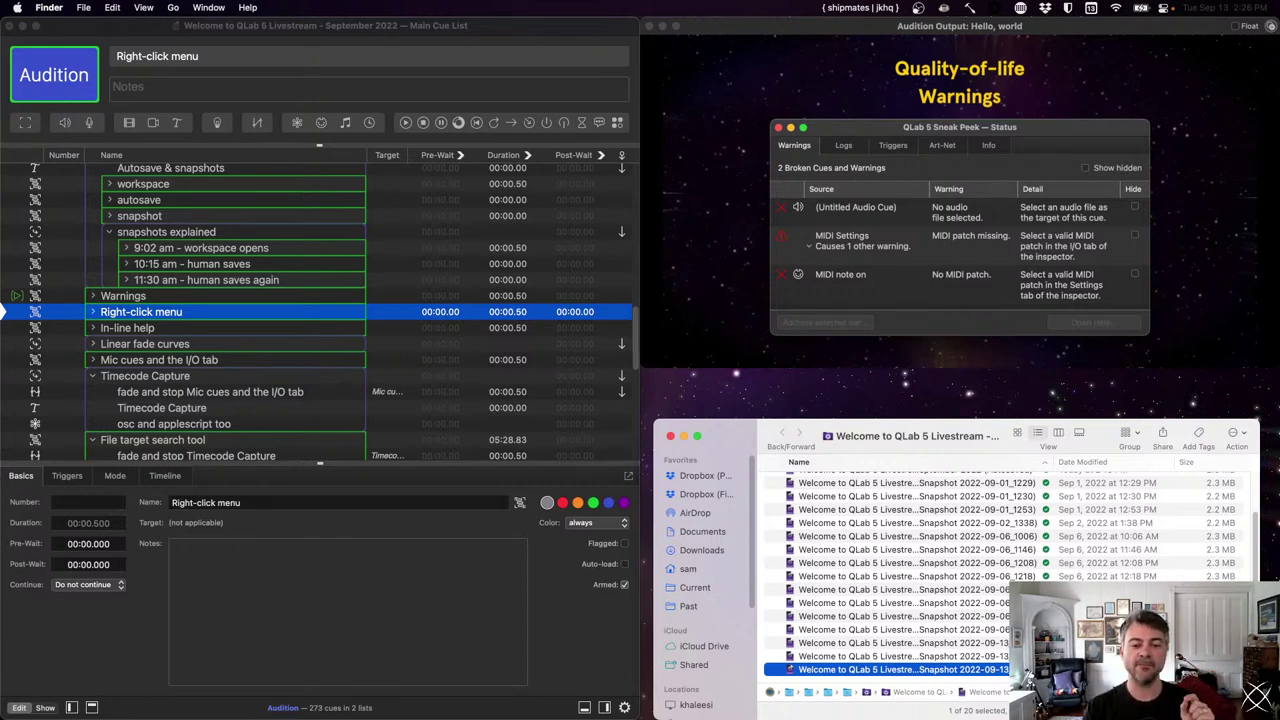
pyautogui.press('super+Up')
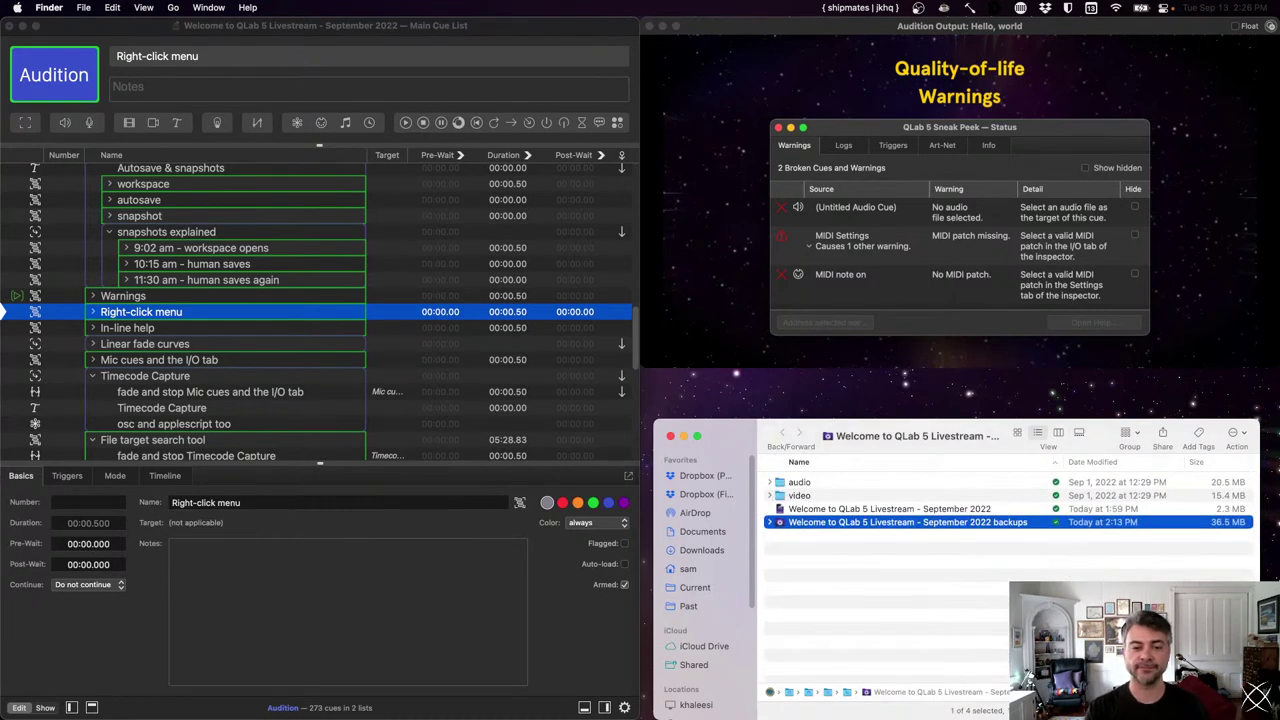
# - Switch back to QLab and open Window > Workspace Status for the livestream workspace
pyautogui.click(350, 319)
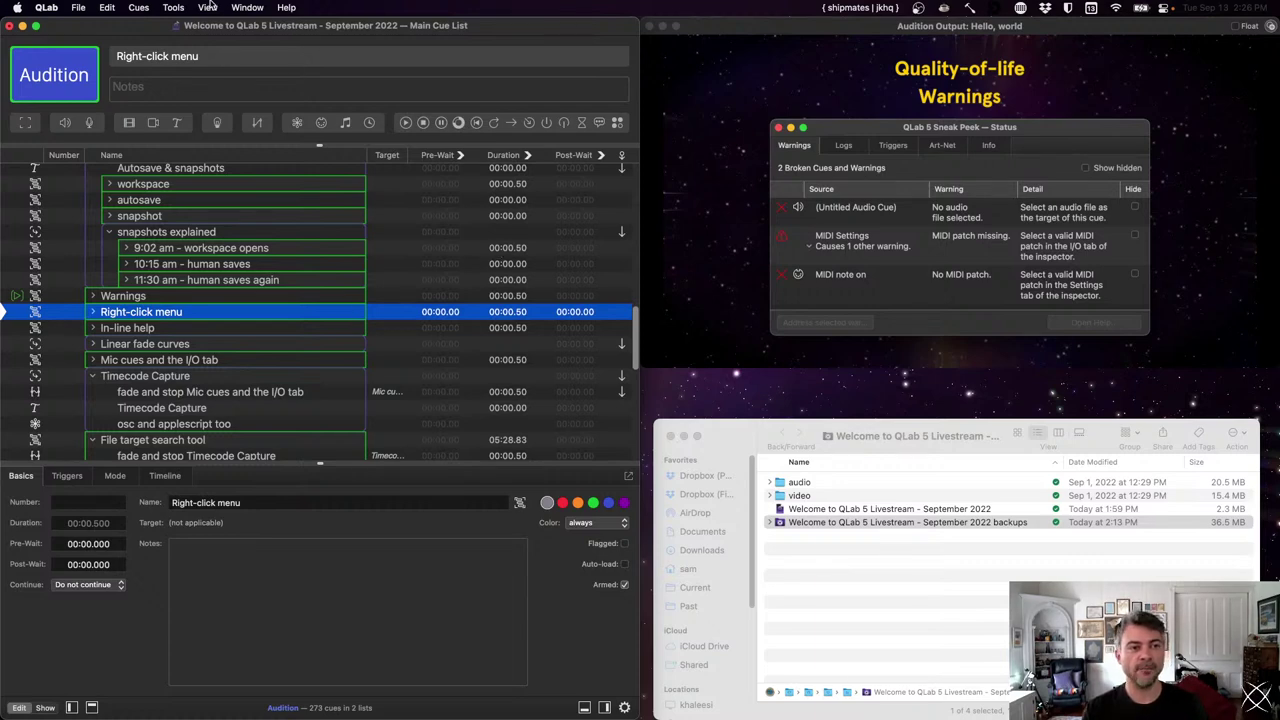
pyautogui.click(247, 7)
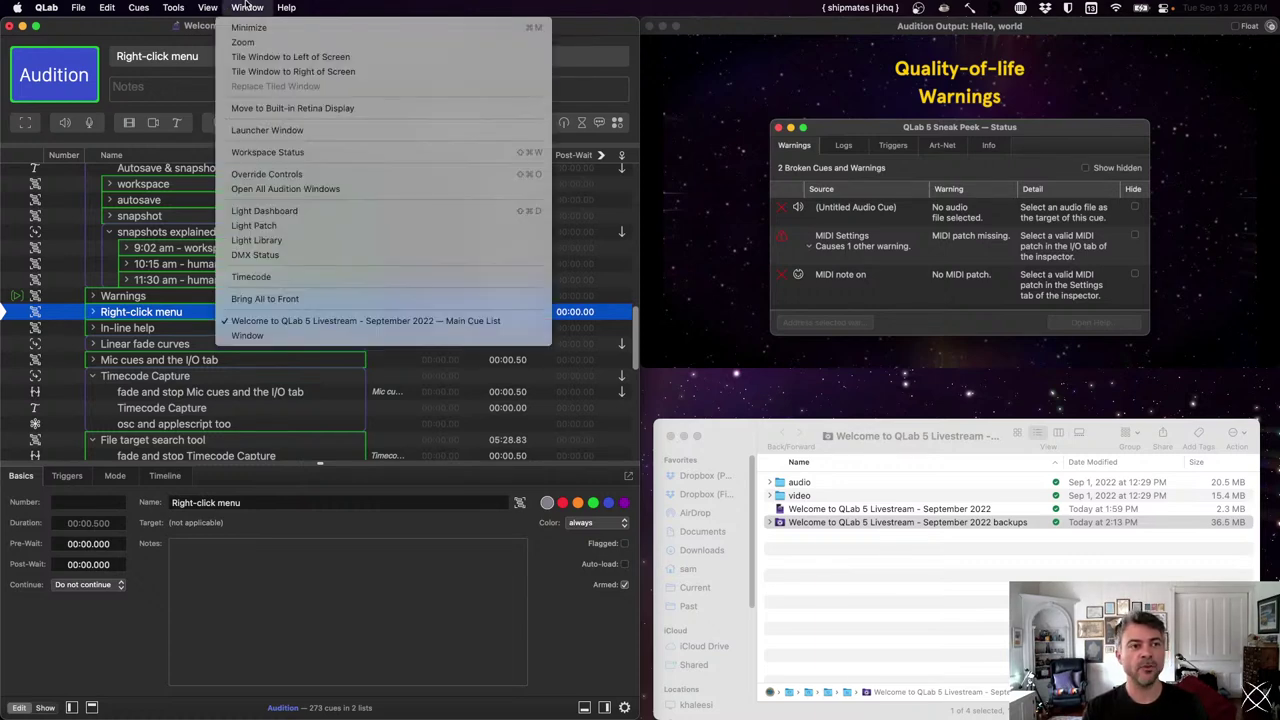
pyautogui.click(267, 152)
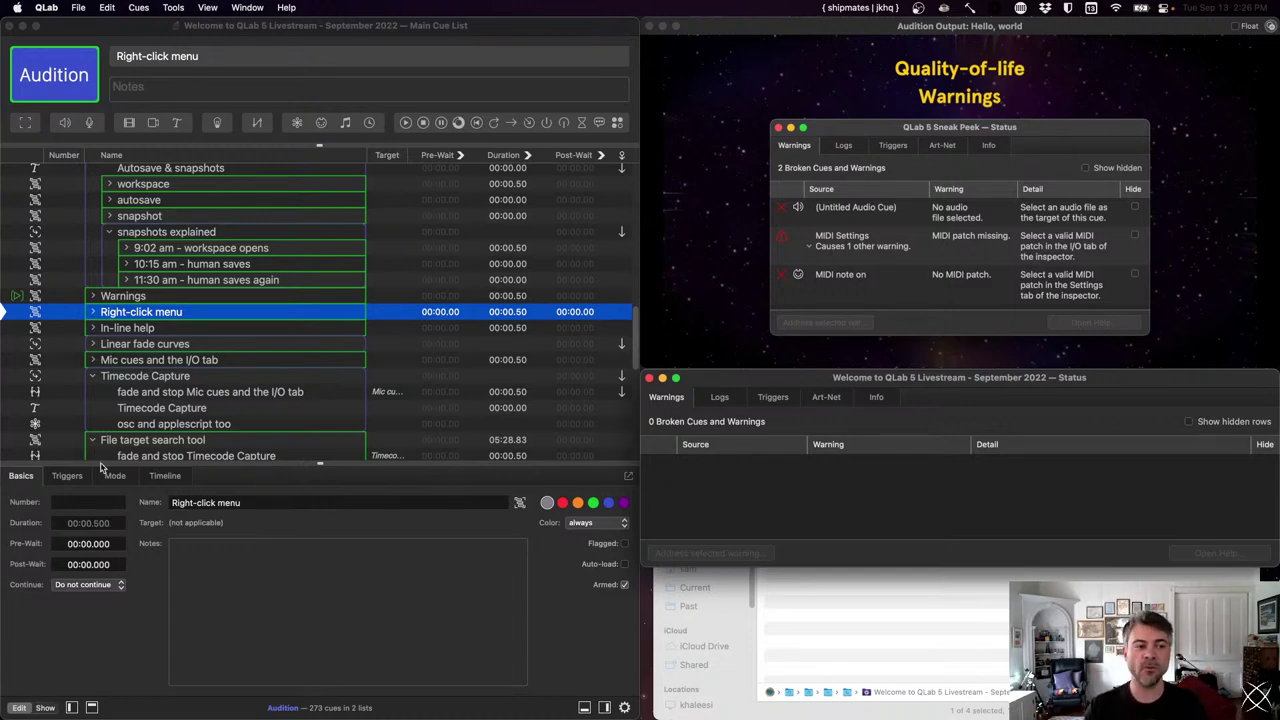
pyautogui.scroll(1, 190, 292)
pyautogui.scroll(5, 190, 292)
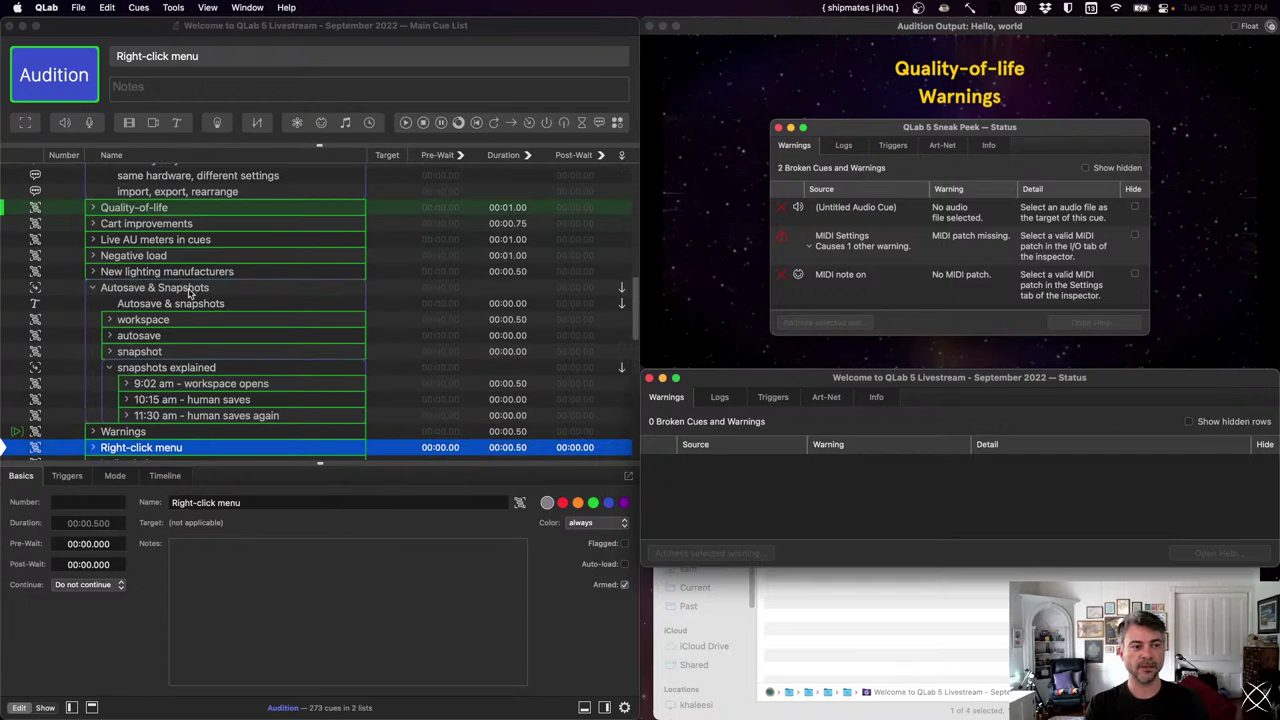
pyautogui.scroll(-10, 190, 292)
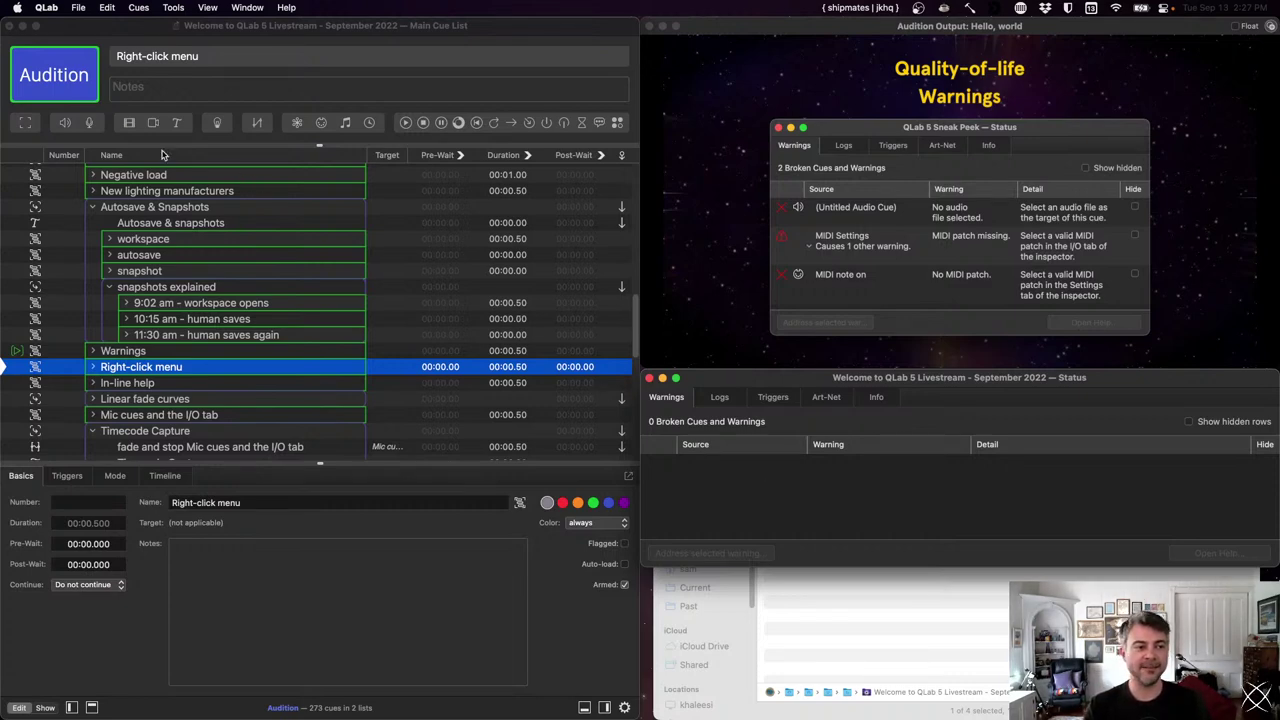
# - Add an empty audio cue and inspect its missing-file warning from the Status window
pyautogui.click(64, 123)
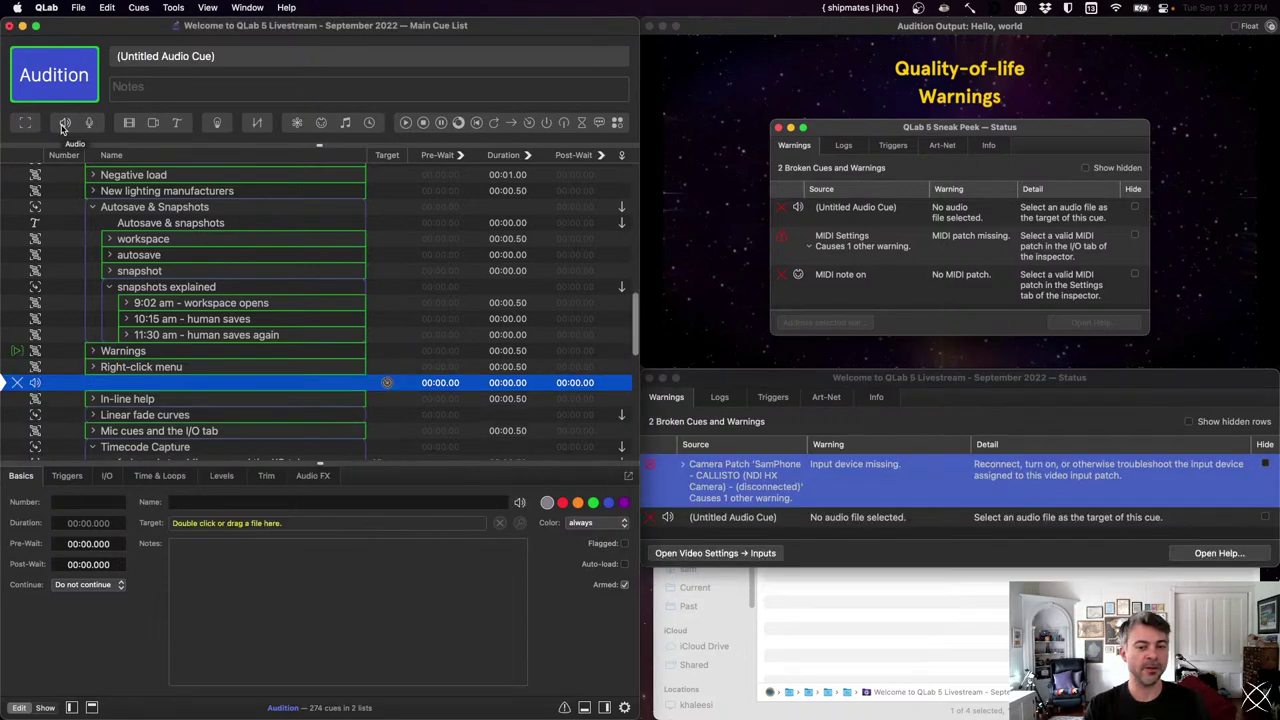
pyautogui.click(908, 499)
pyautogui.click(900, 516)
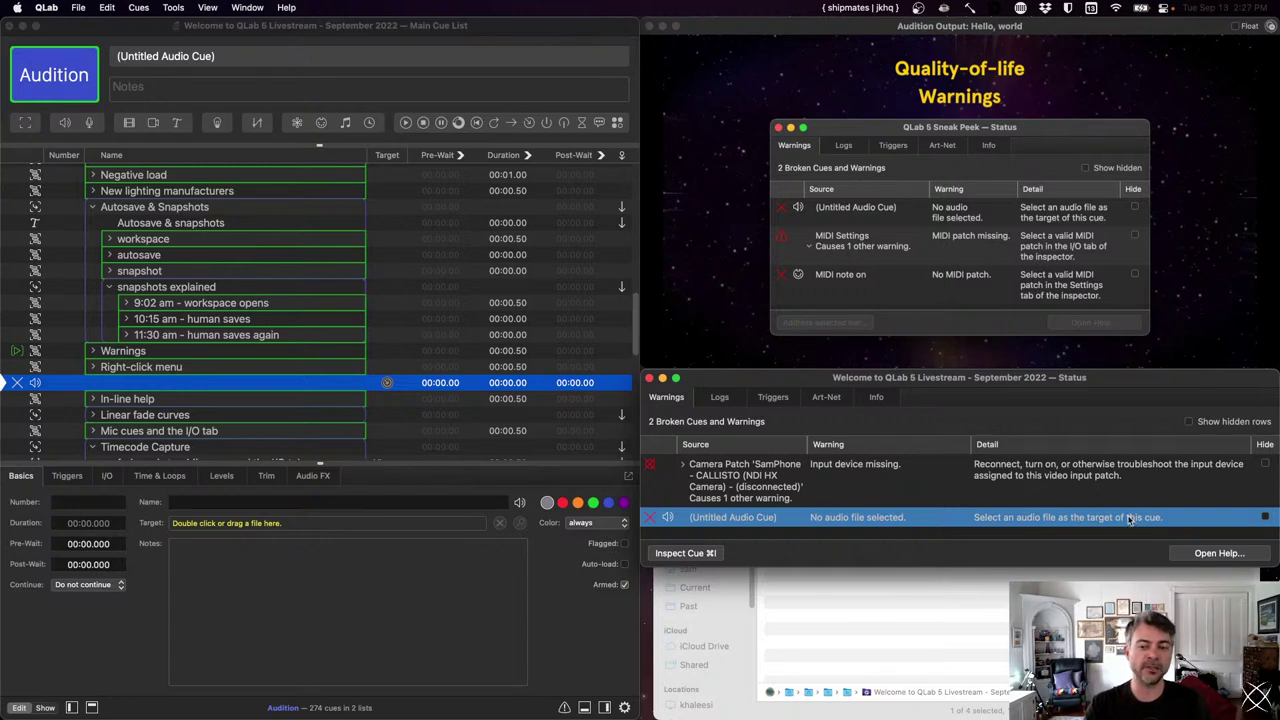
pyautogui.click(686, 553)
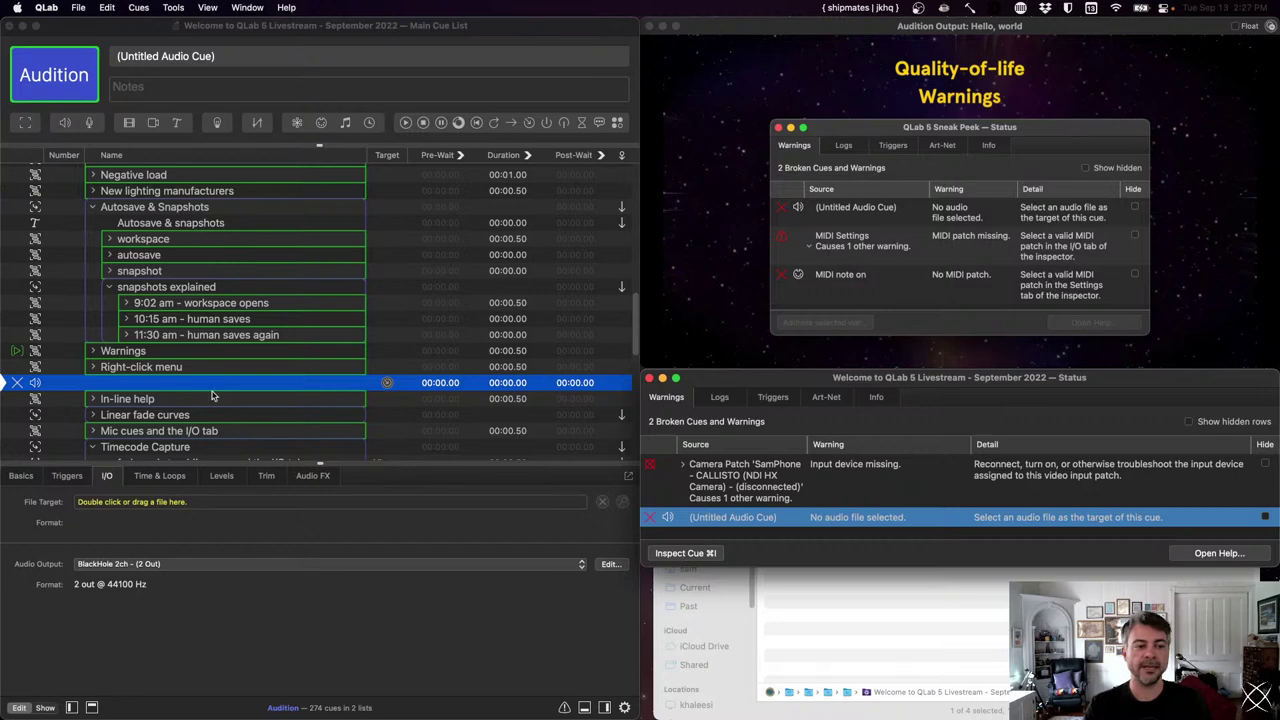
# - Return to the cue list and select the camera patch warning in the Status window
pyautogui.click(144, 386)
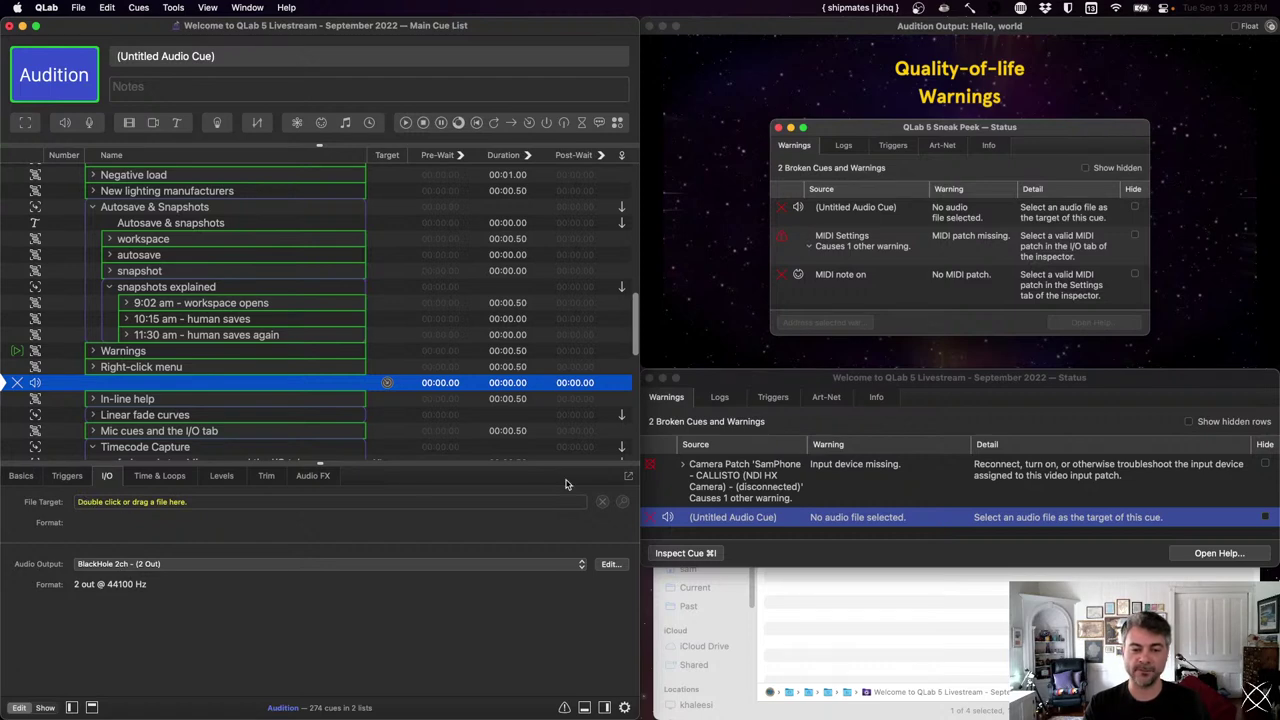
pyautogui.click(744, 485)
pyautogui.click(744, 485)
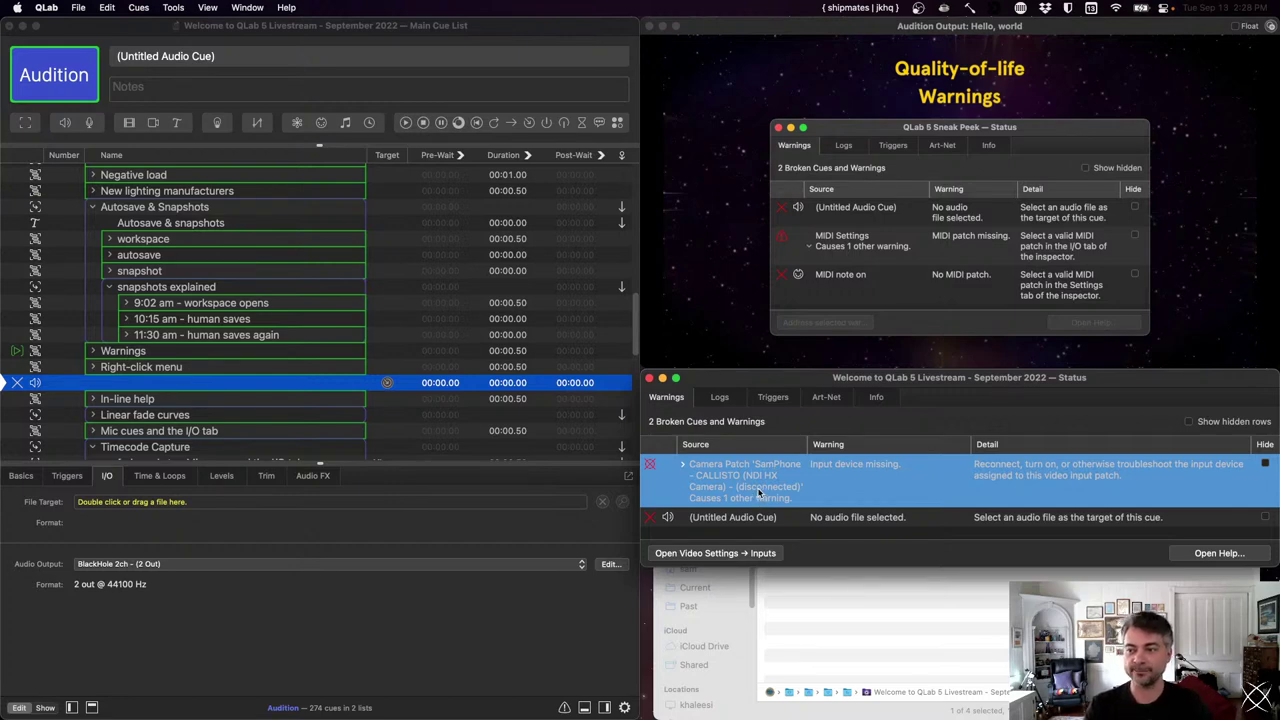
# - Expand the Camera Patch warning to reveal the my iPhone cue's incomplete video patch warning
pyautogui.click(683, 466)
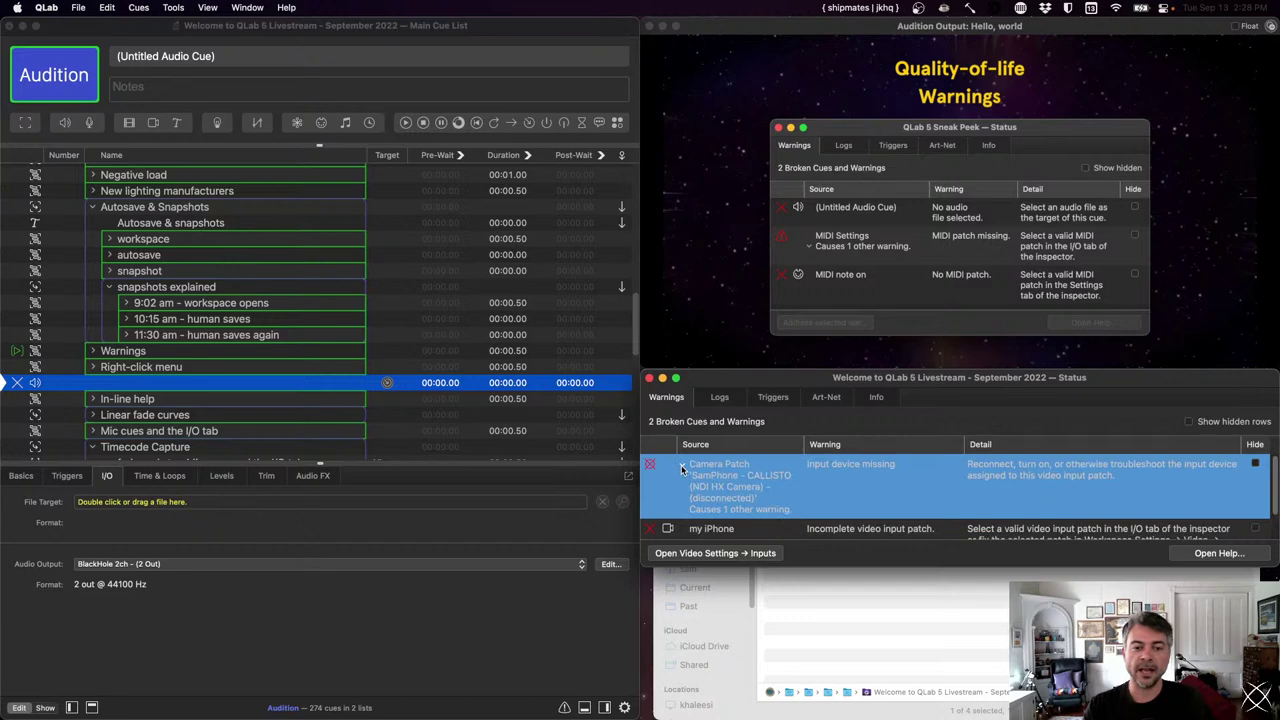
pyautogui.click(681, 465)
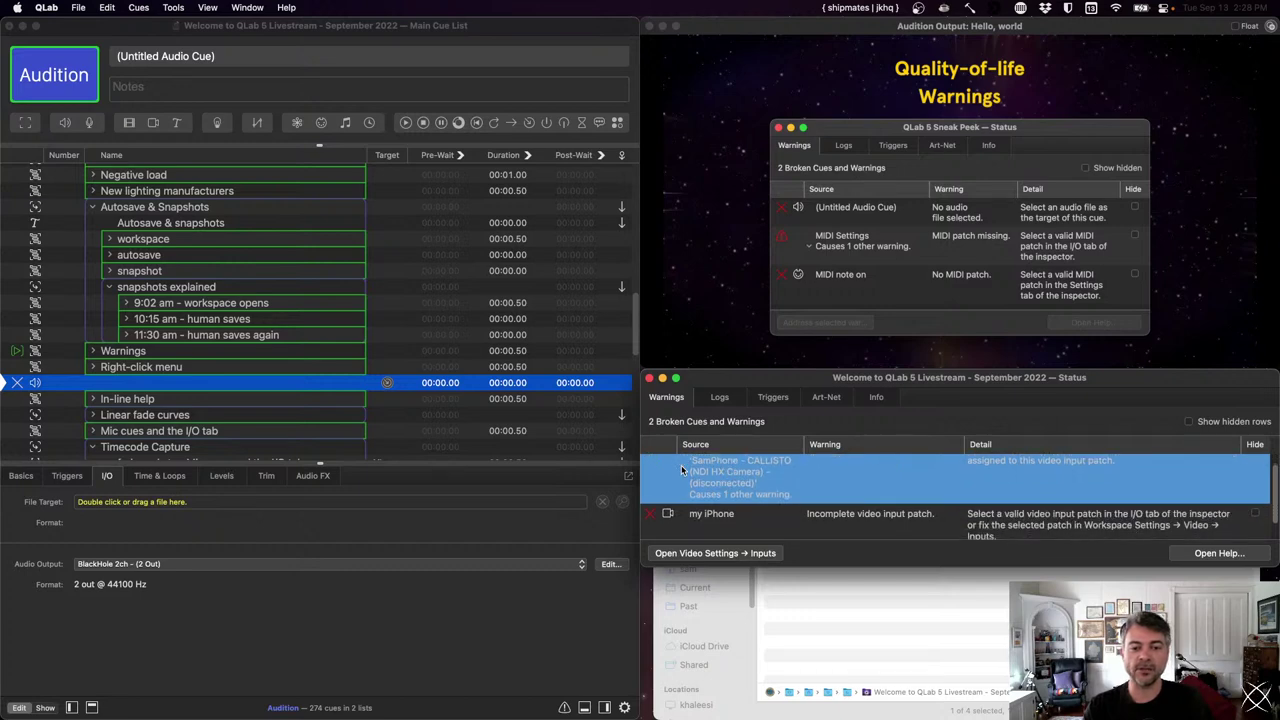
pyautogui.click(681, 465)
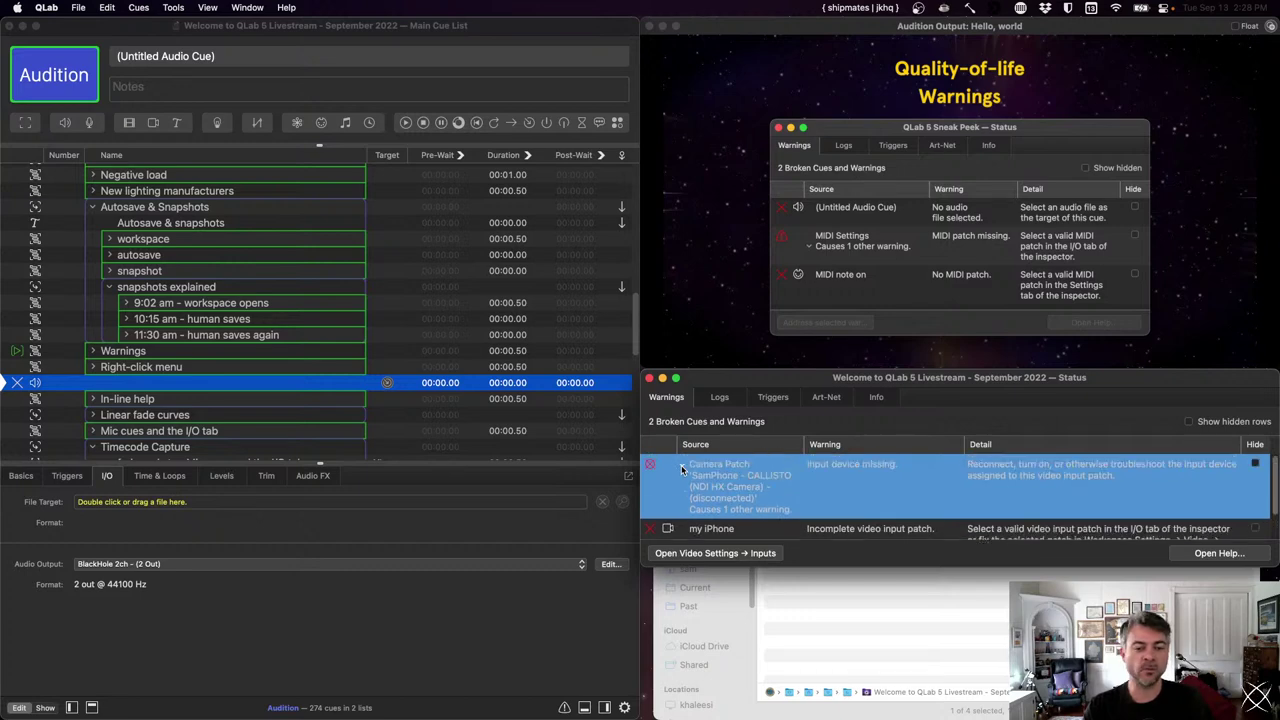
pyautogui.click(703, 521)
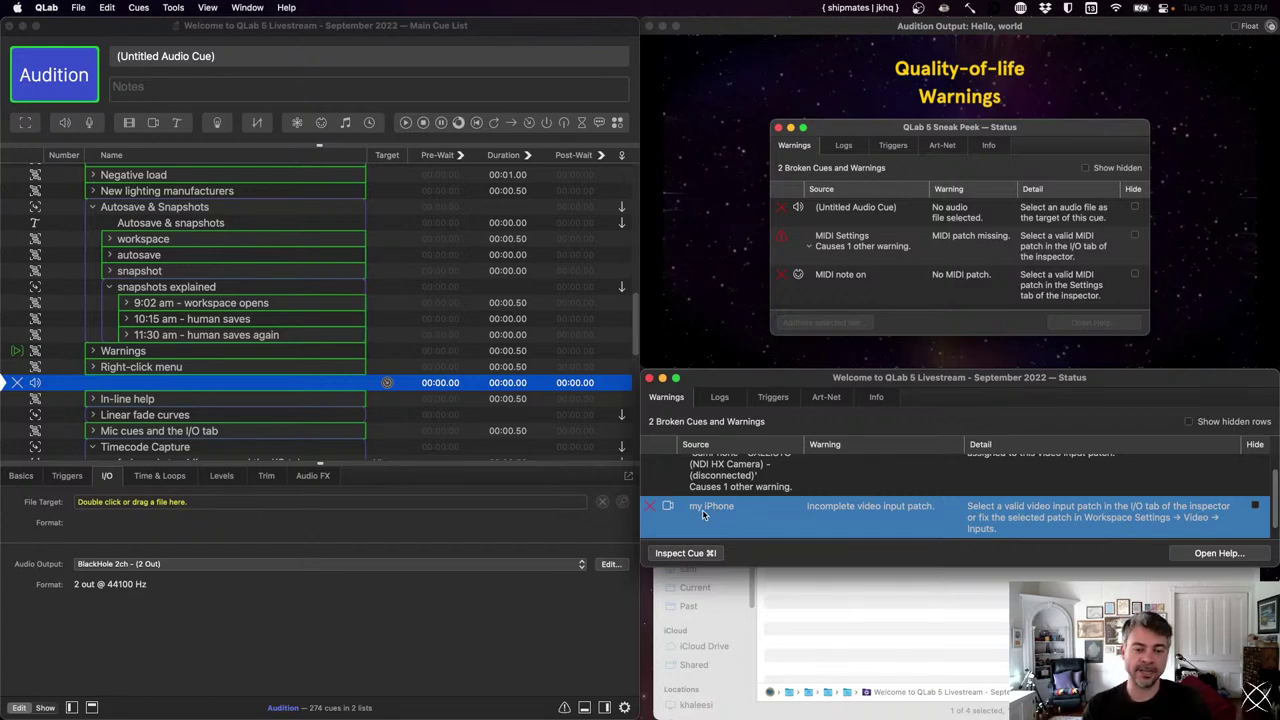
pyautogui.scroll(1, 897, 516)
pyautogui.scroll(2, 897, 516)
pyautogui.click(882, 488)
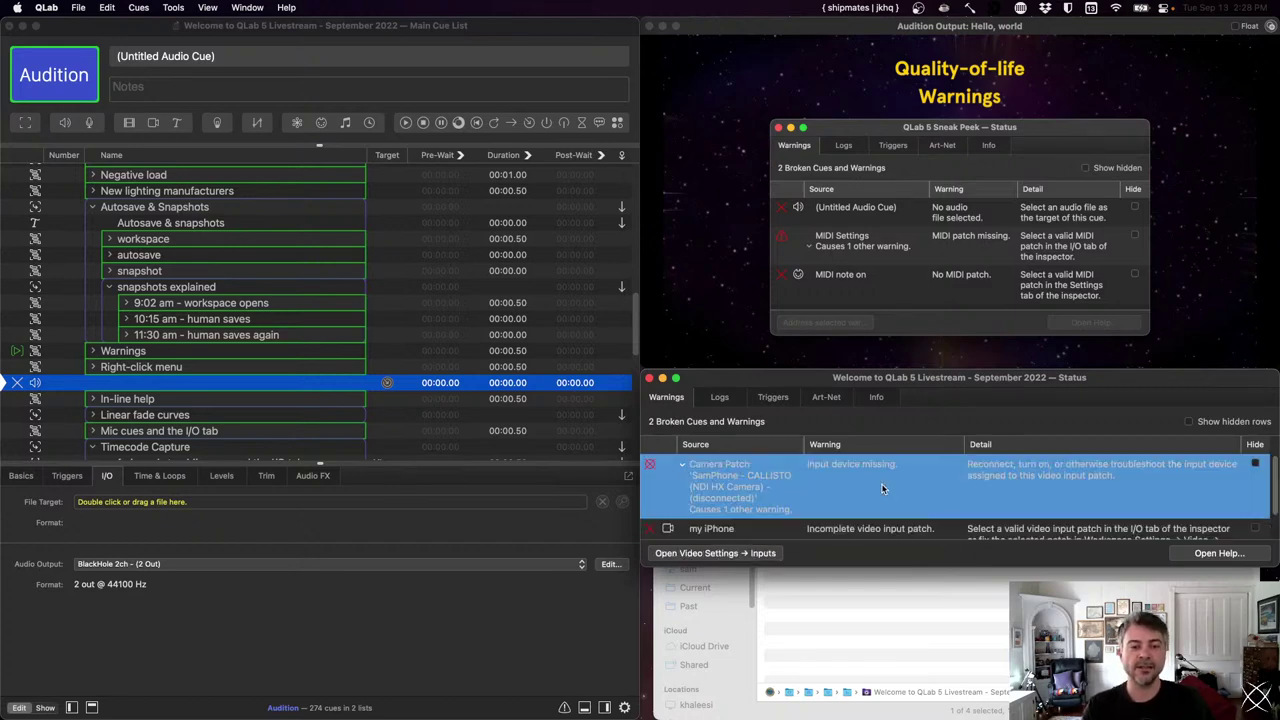
# - Review the disconnected NDI camera in video input settings, then inspect the my iPhone cue's I/O
pyautogui.click(737, 553)
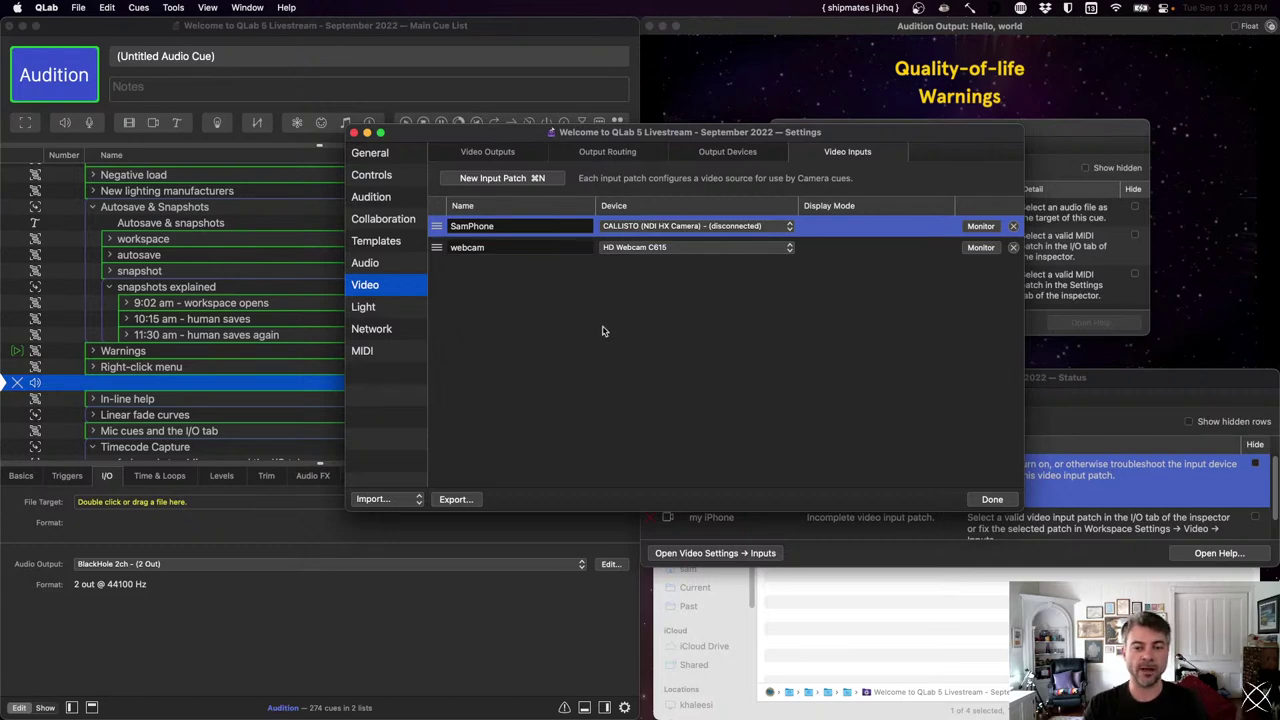
pyautogui.click(1008, 499)
pyautogui.click(898, 520)
pyautogui.click(675, 555)
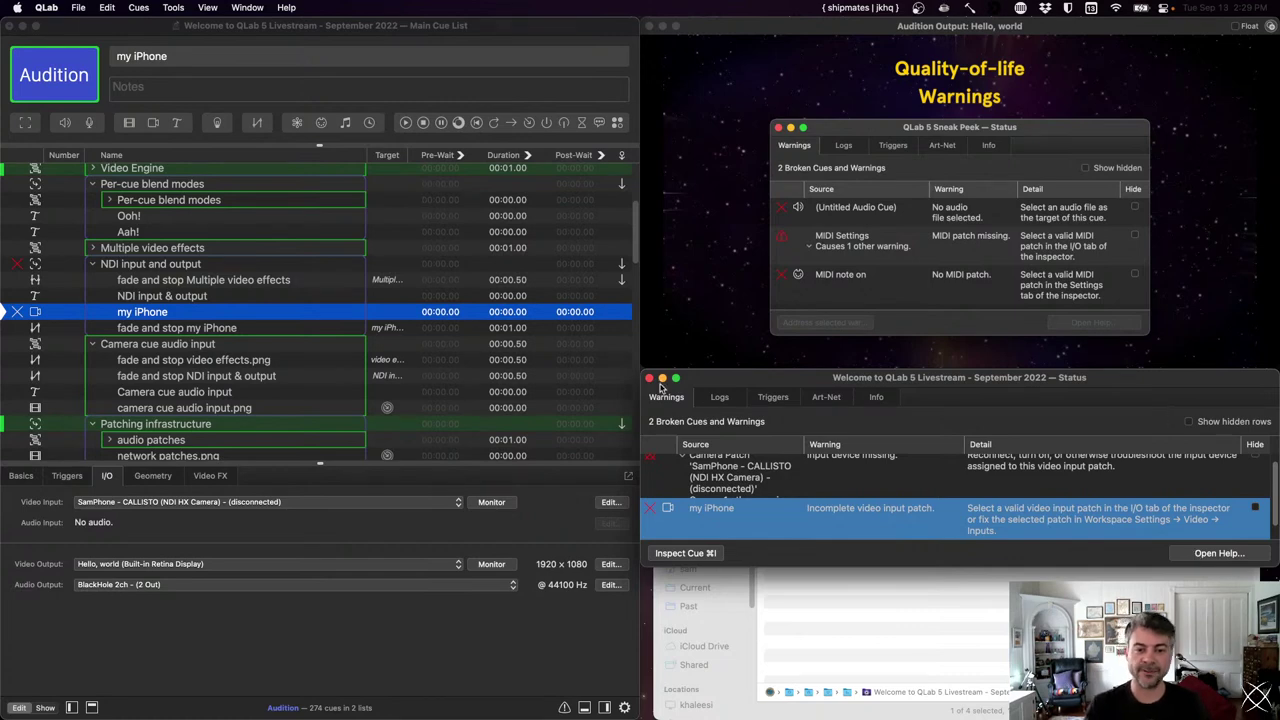
# - Delete the empty Untitled Audio Cue, leaving 273 cues, and close the Status window
pyautogui.scroll(-10, 284, 345)
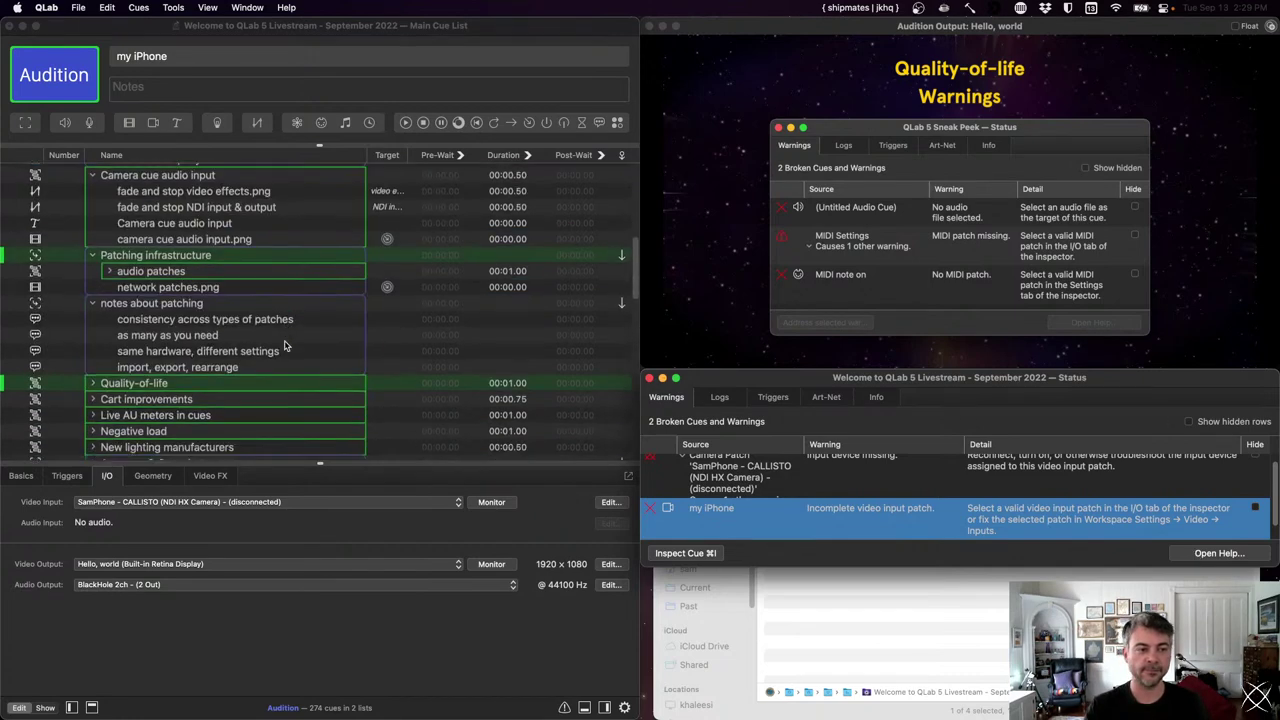
pyautogui.scroll(-2, 284, 345)
pyautogui.click(283, 349)
pyautogui.press('Up')
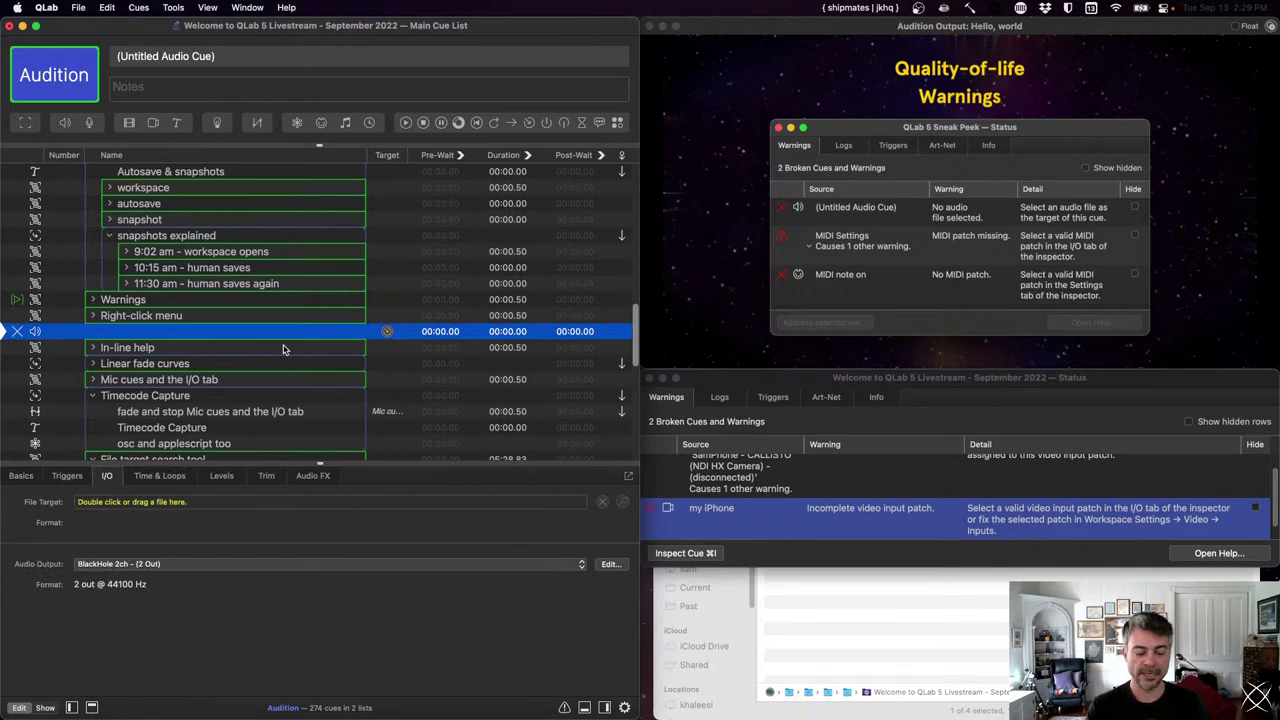
pyautogui.press('Delete')
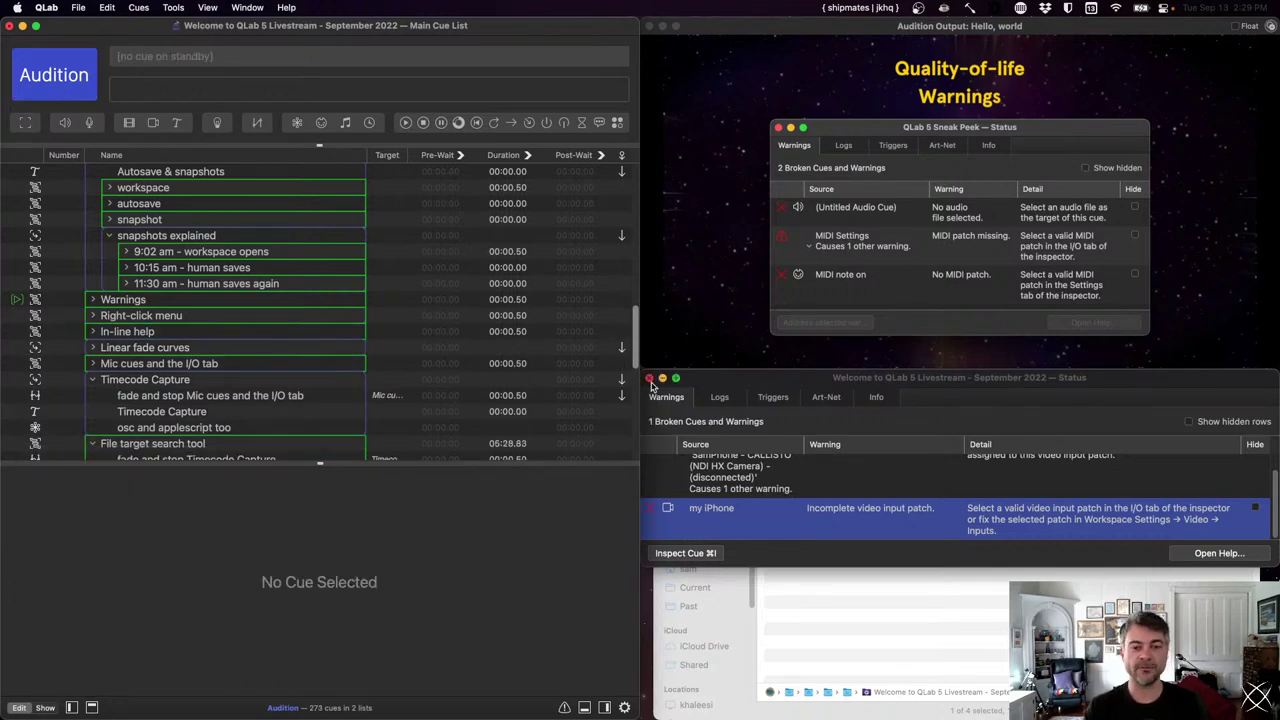
pyautogui.click(648, 378)
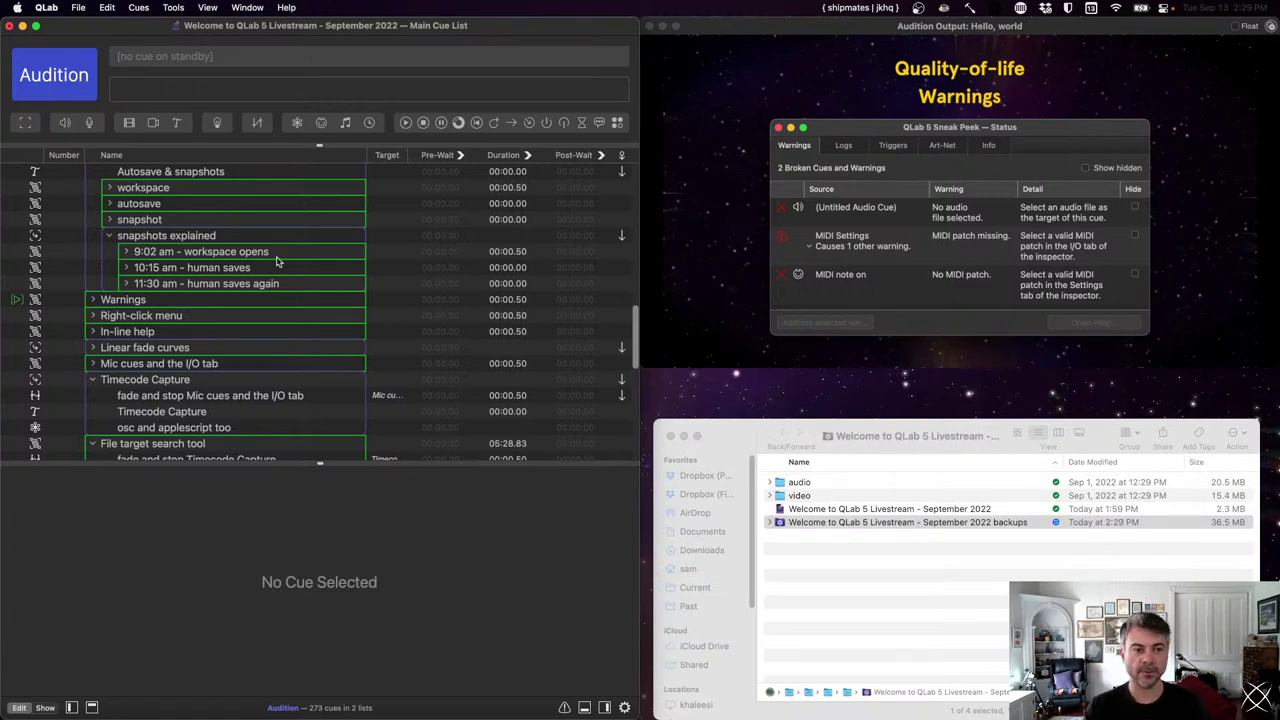
# - Select the Right-click menu cue and fire it to show its slide
pyautogui.click(210, 289)
pyautogui.click(203, 315)
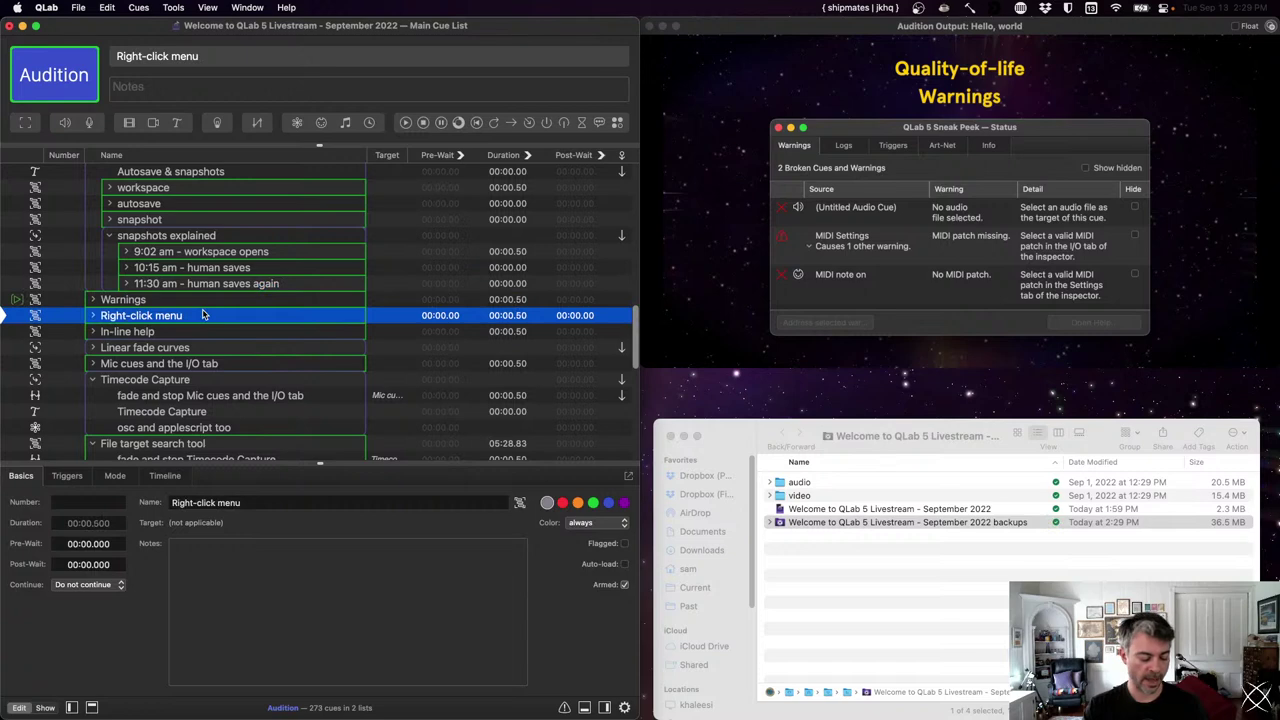
pyautogui.press('space')
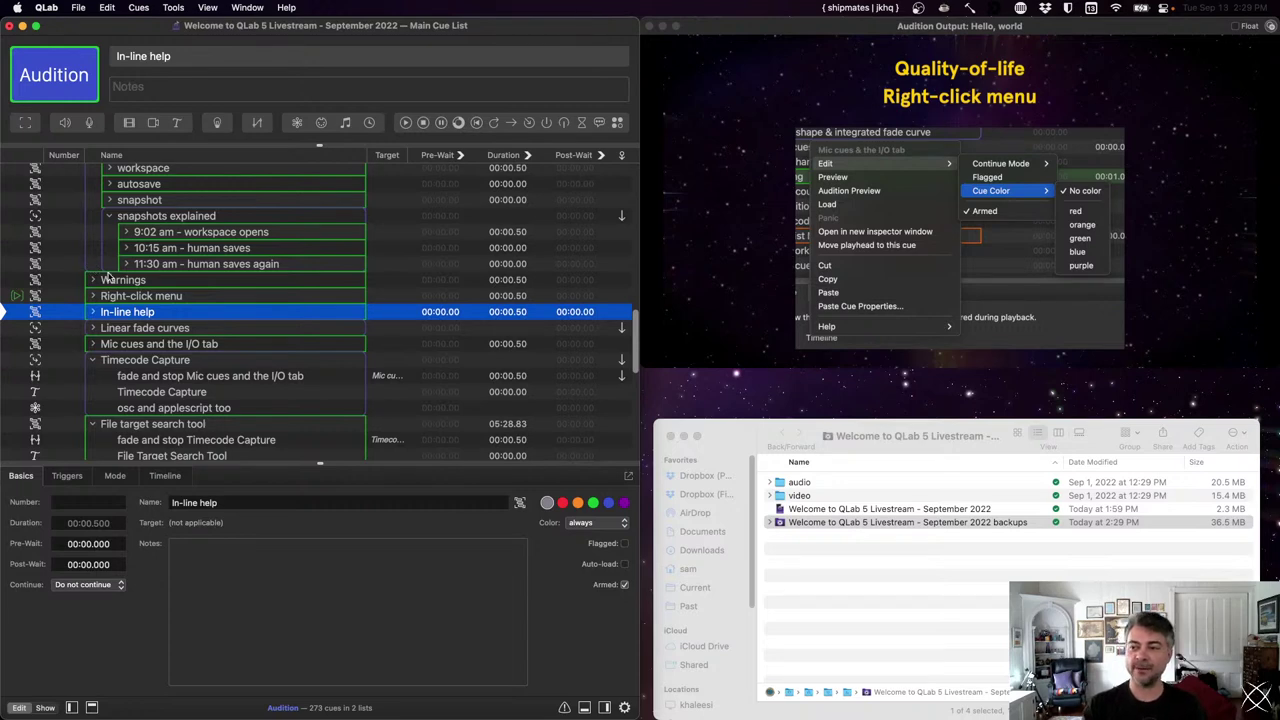
# - Preview the contextual menus of the Right-click menu cue and the cue number field, then dismiss them
pyautogui.click(134, 296)
pyautogui.rightClick(134, 297)
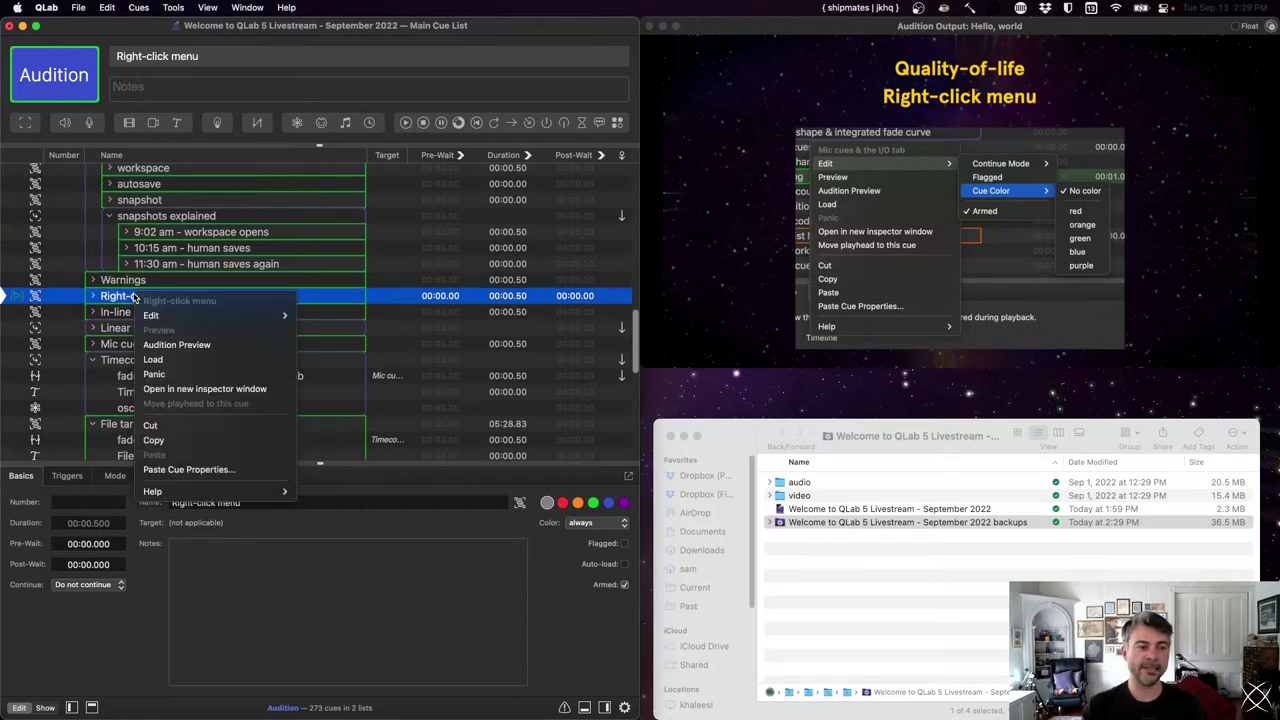
pyautogui.press('Escape')
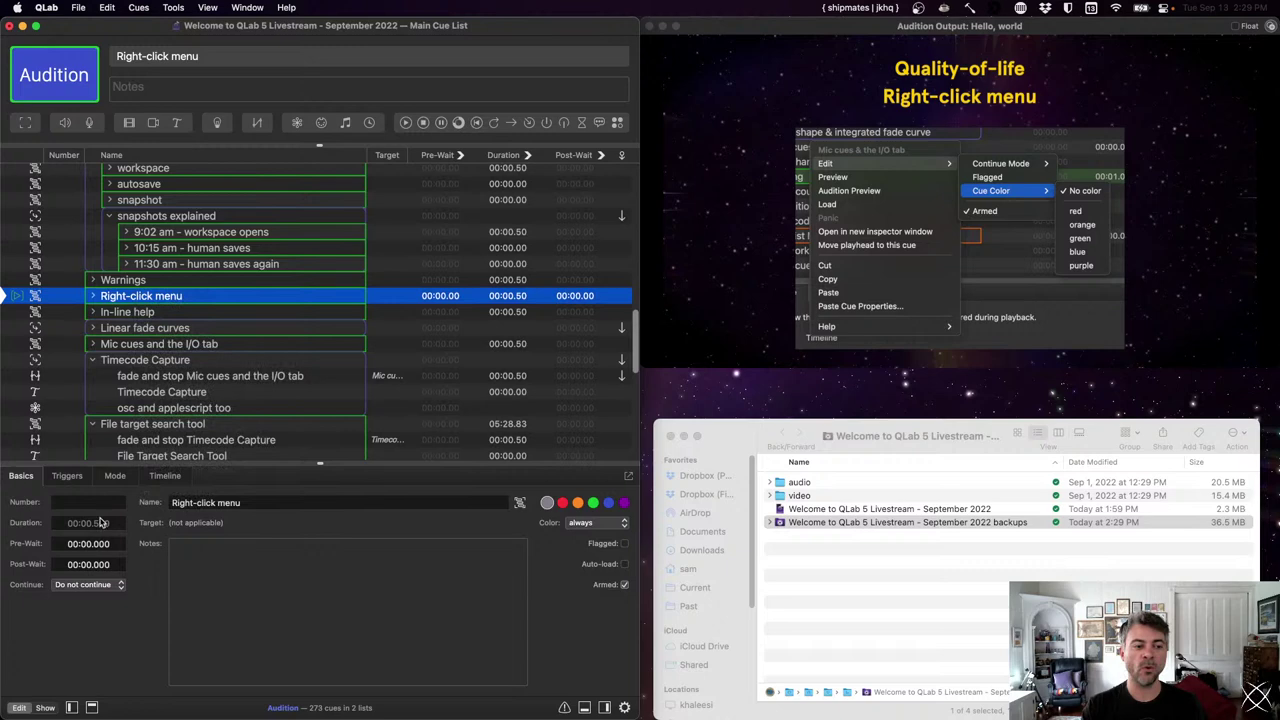
pyautogui.rightClick(97, 507)
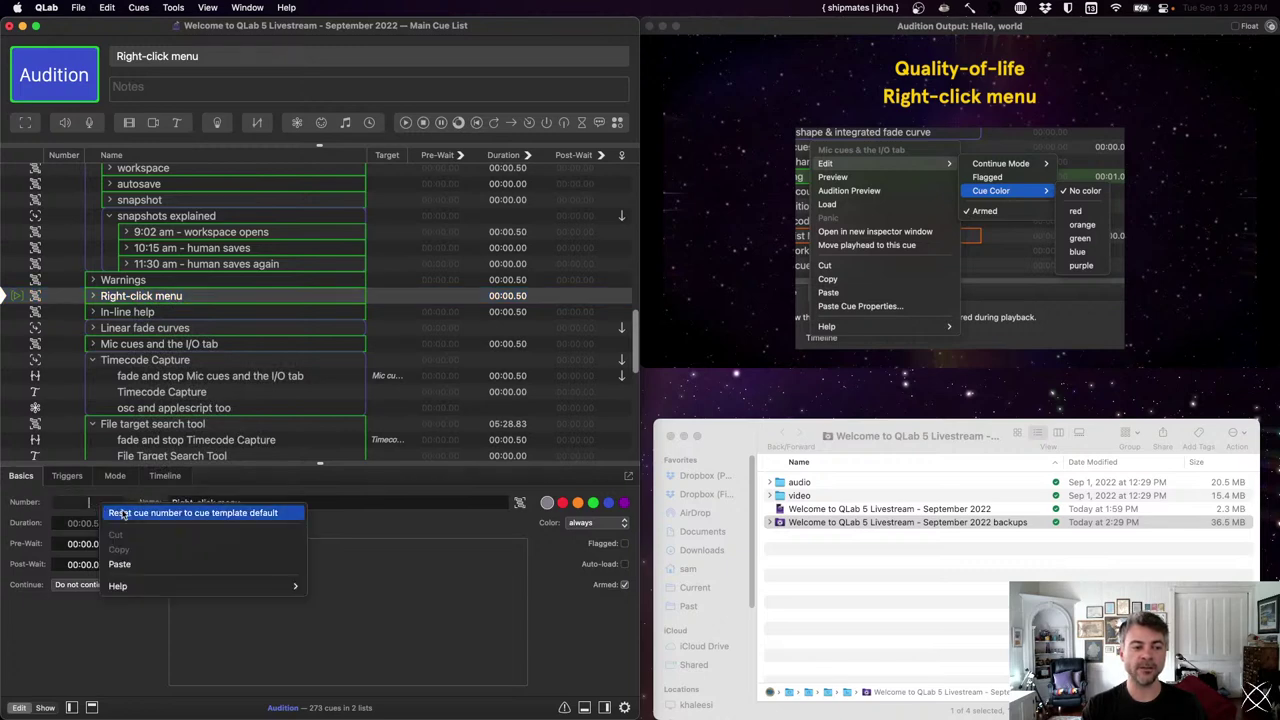
pyautogui.press('Escape')
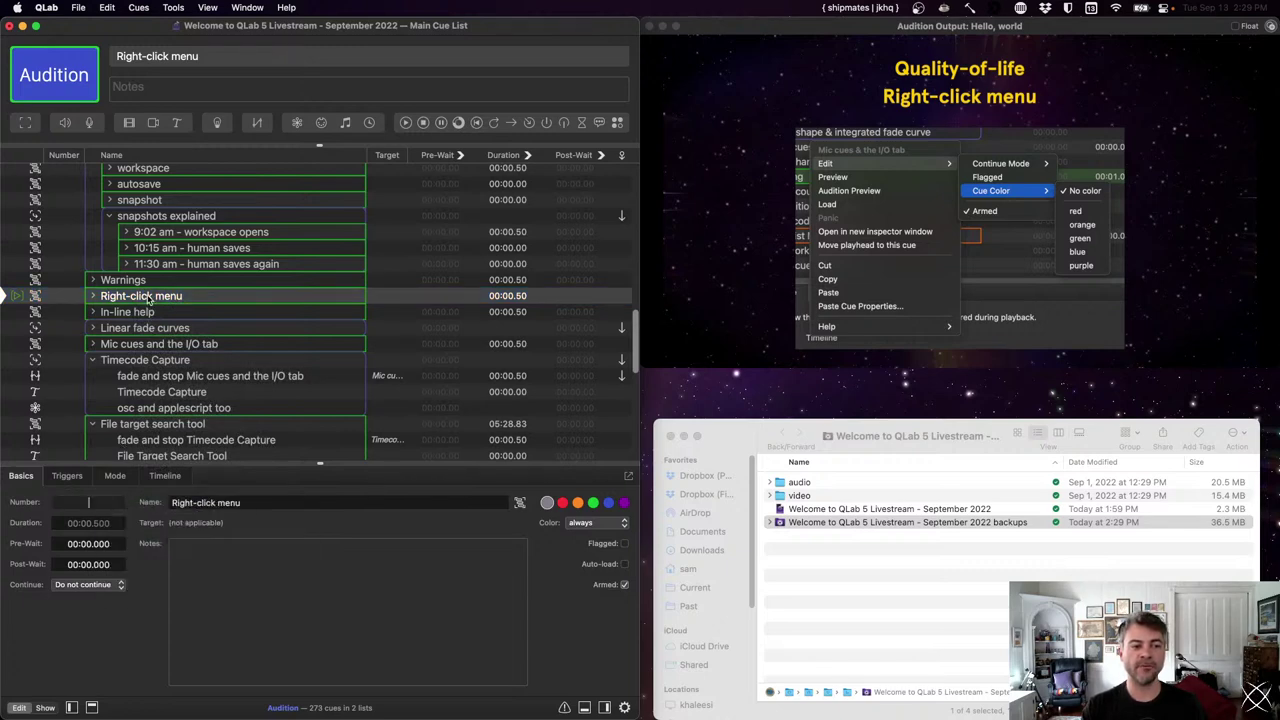
# - Show the Right-click menu cue's Edit submenu and its in-line Help panels
pyautogui.rightClick(148, 296)
pyautogui.moveTo(230, 318)
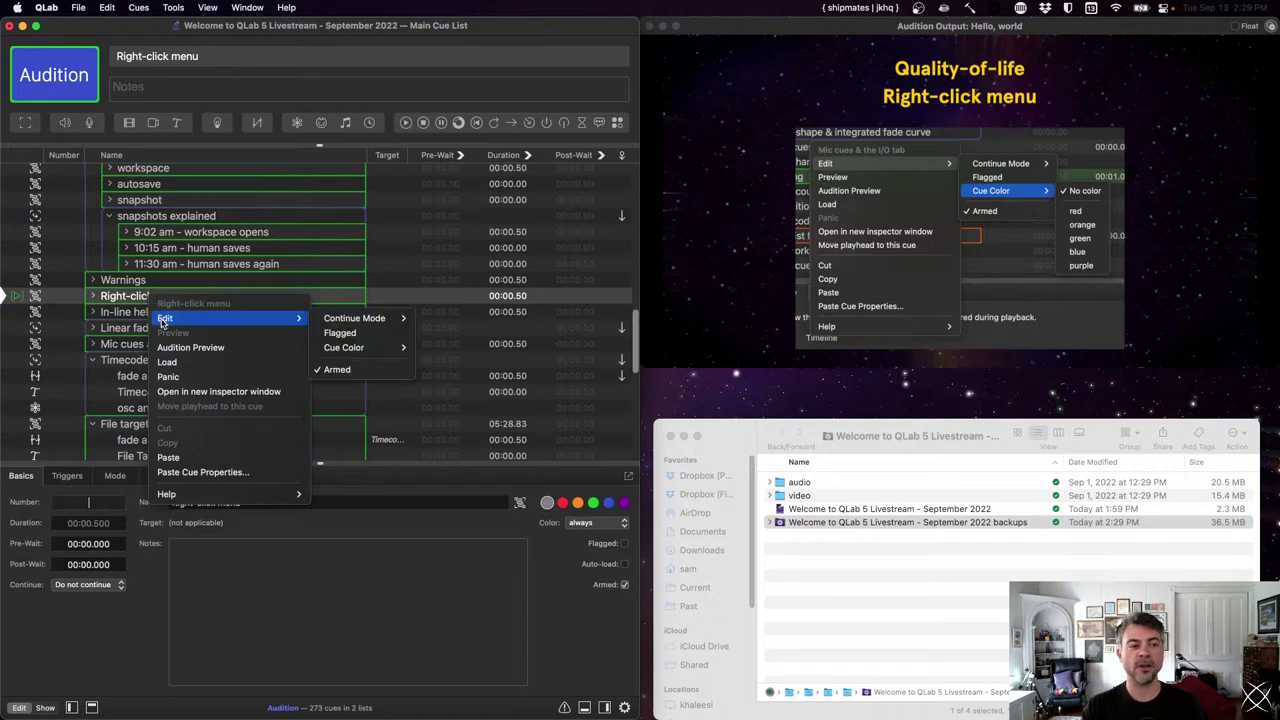
pyautogui.moveTo(350, 320)
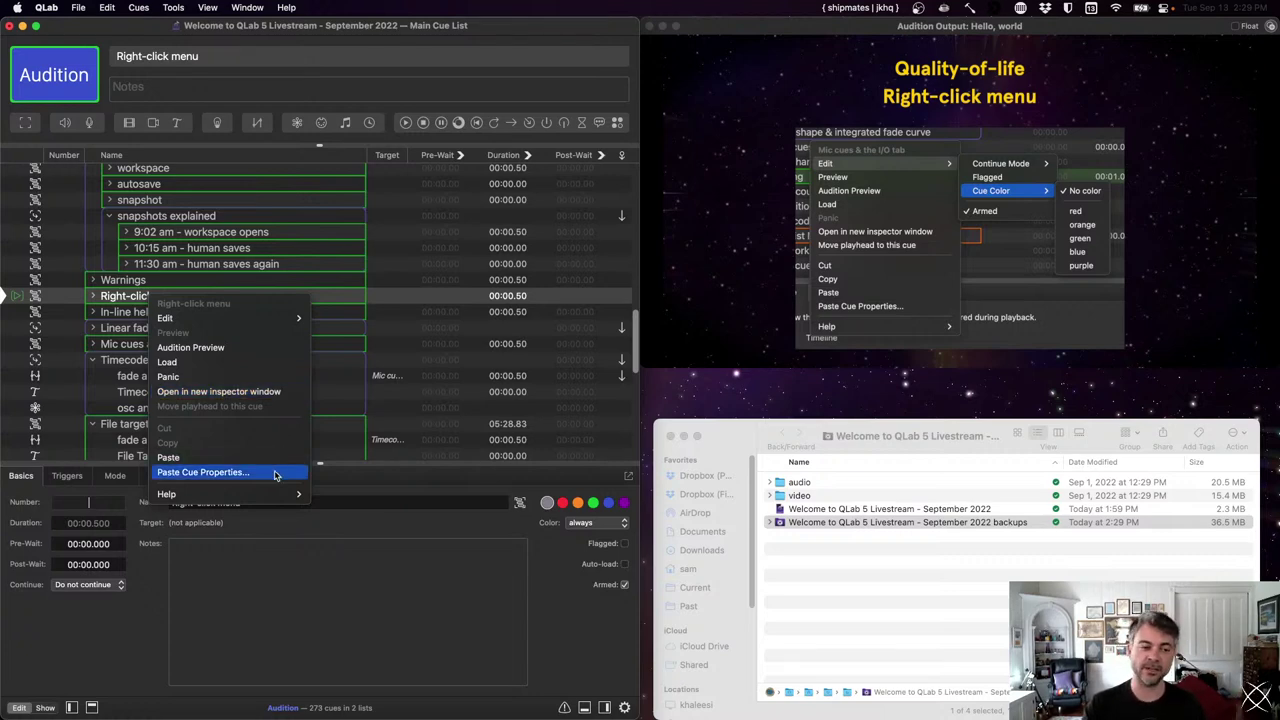
pyautogui.moveTo(277, 496)
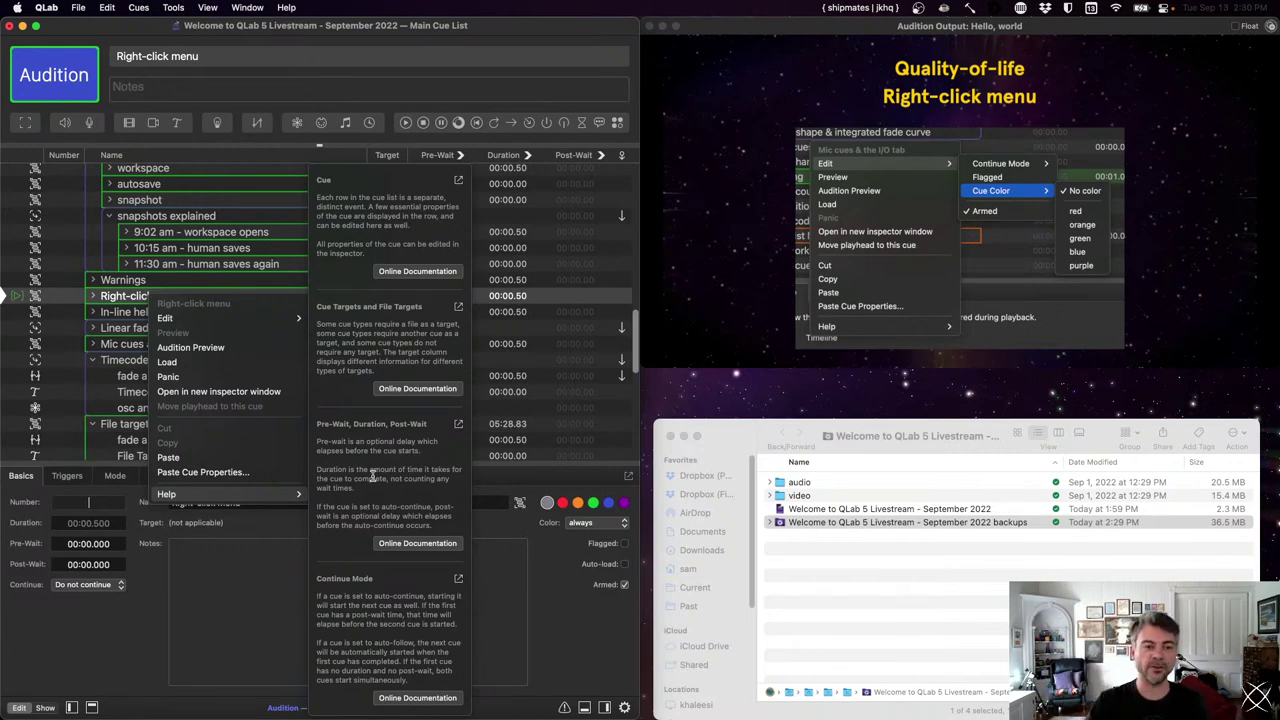
# - Pop the Cue Targets and File Targets help into a floating window, reposition it, then close it
pyautogui.click(457, 307)
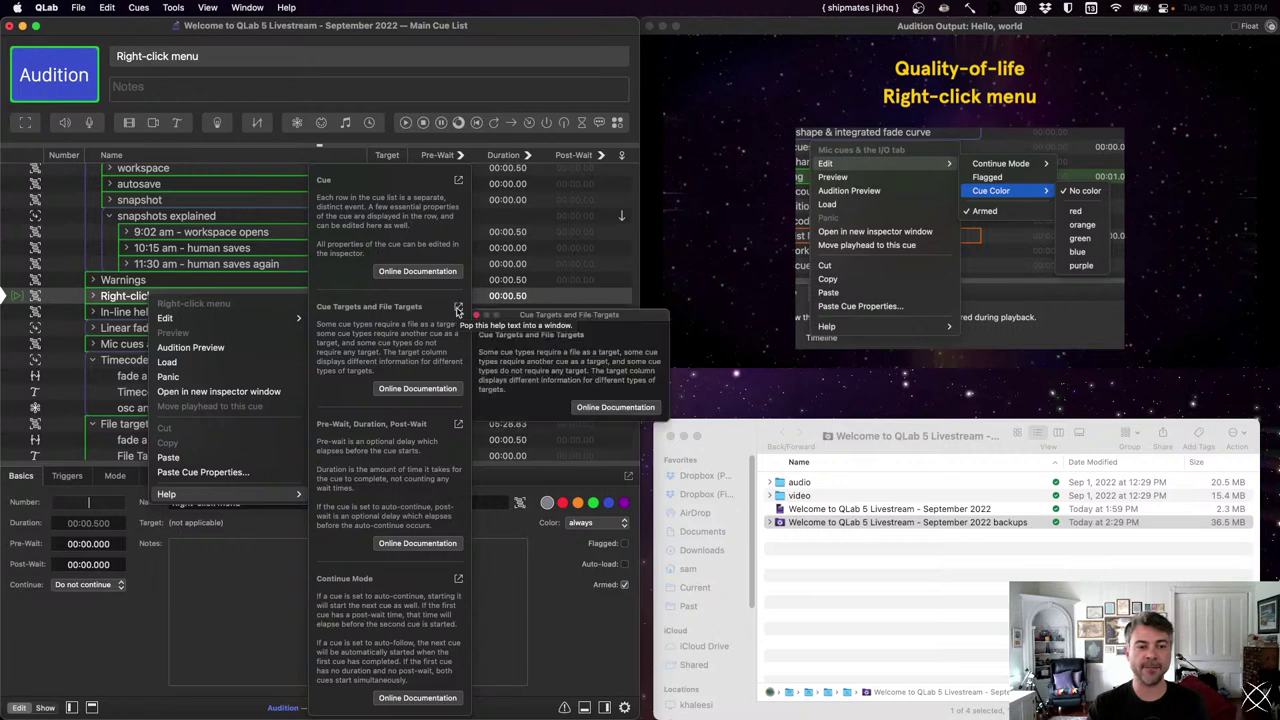
pyautogui.moveTo(513, 318); pyautogui.dragTo(575, 274)
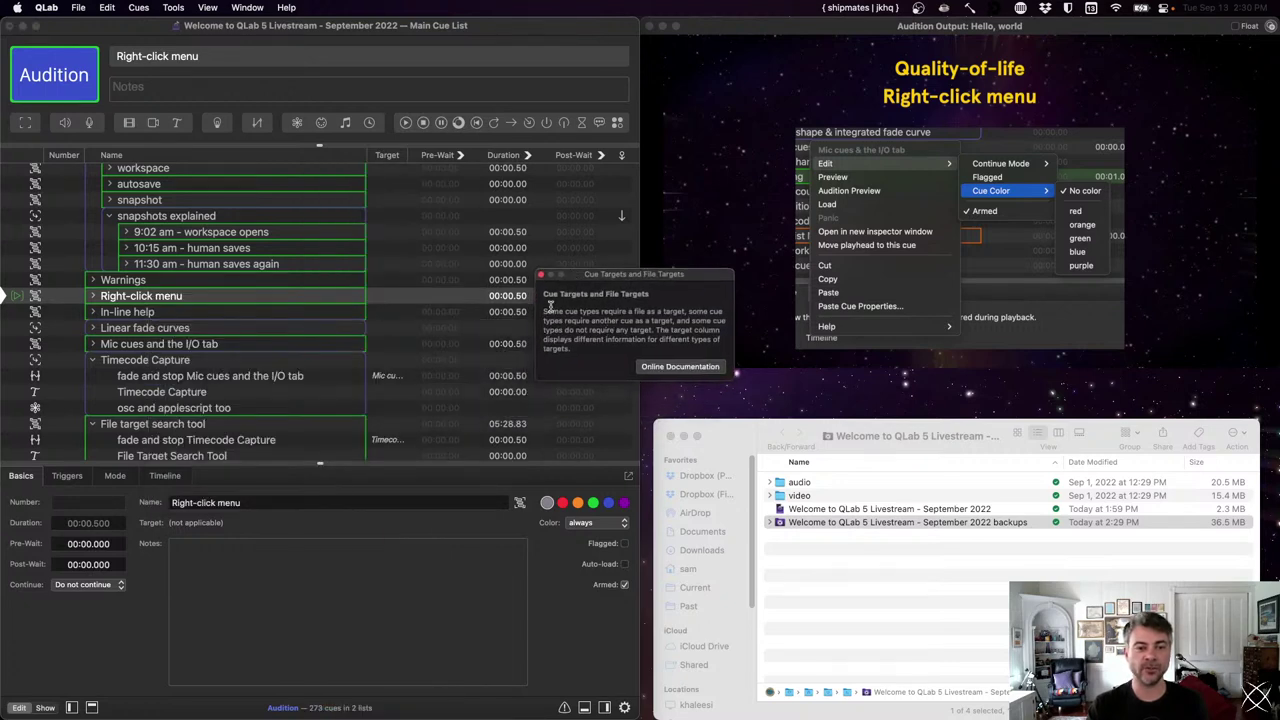
pyautogui.moveTo(604, 276); pyautogui.dragTo(628, 248)
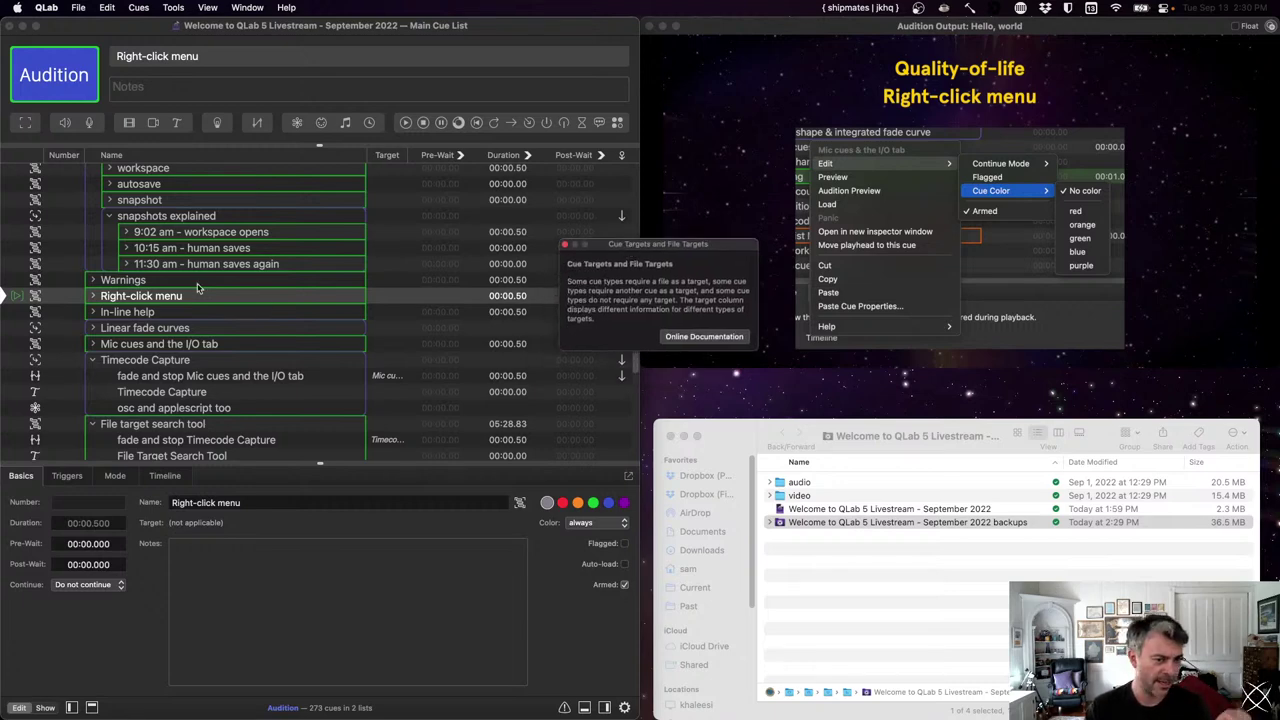
pyautogui.click(564, 244)
# - Reopen a cue's menu with its help showing, then dismiss it
pyautogui.rightClick(278, 288)
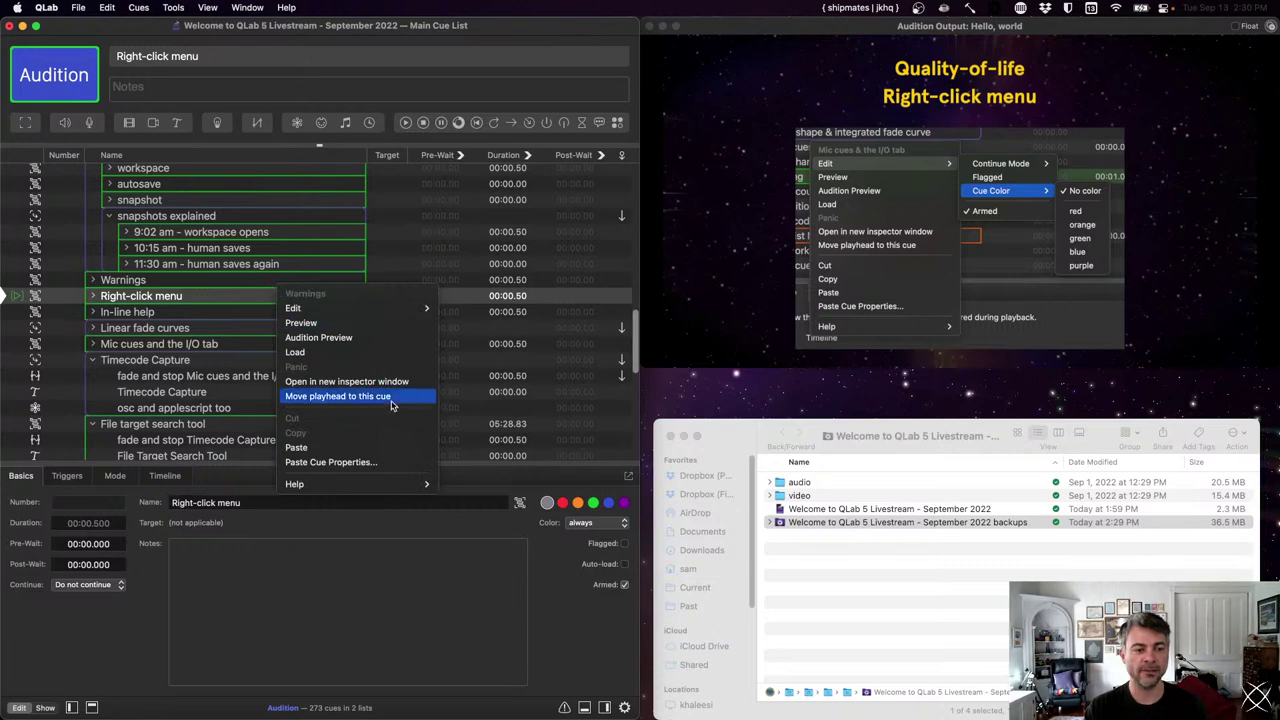
pyautogui.moveTo(378, 488)
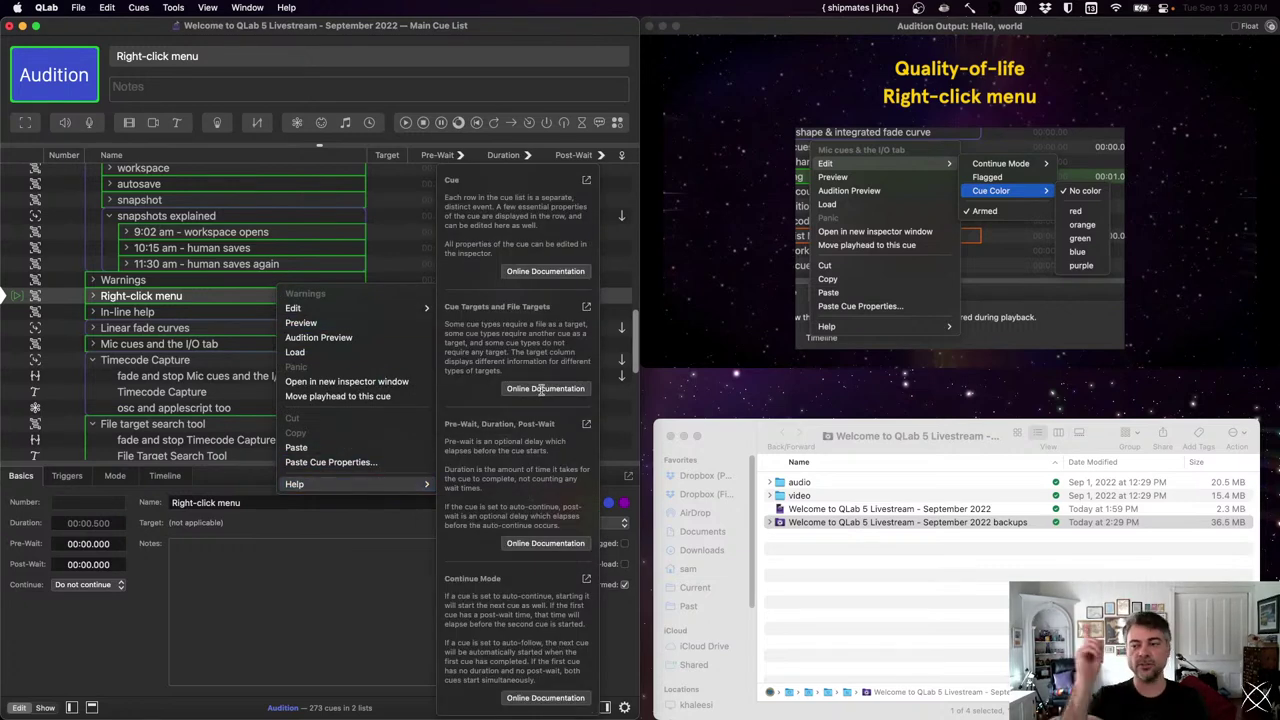
pyautogui.click(226, 260)
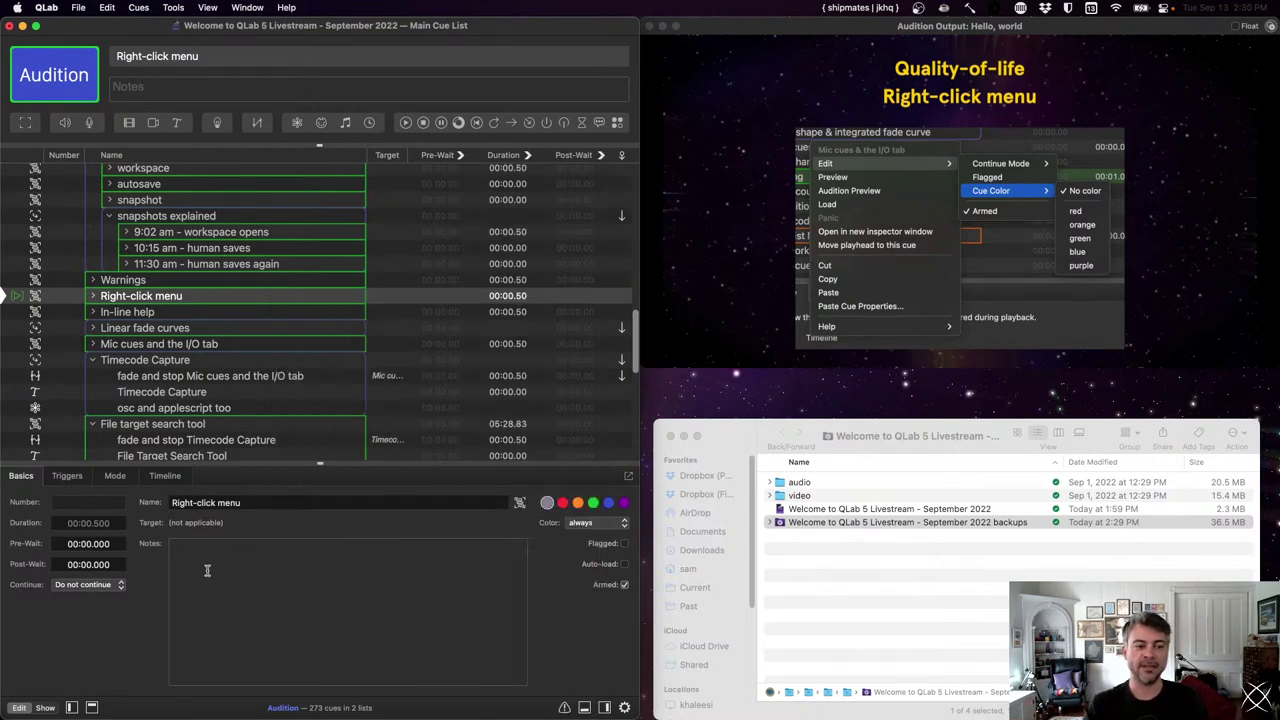
# - View the in-line help for the Pre-Wait and Name fields, dismissing each menu
pyautogui.rightClick(98, 545)
pyautogui.moveTo(142, 628)
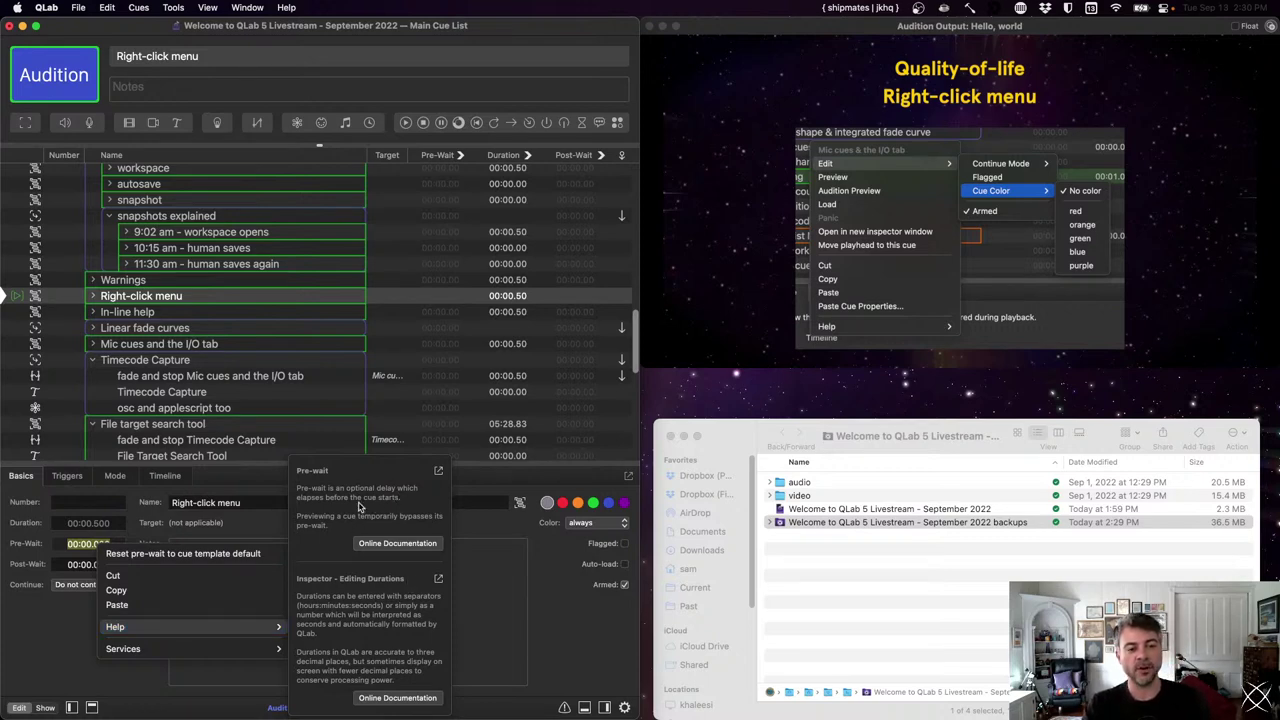
pyautogui.click(349, 651)
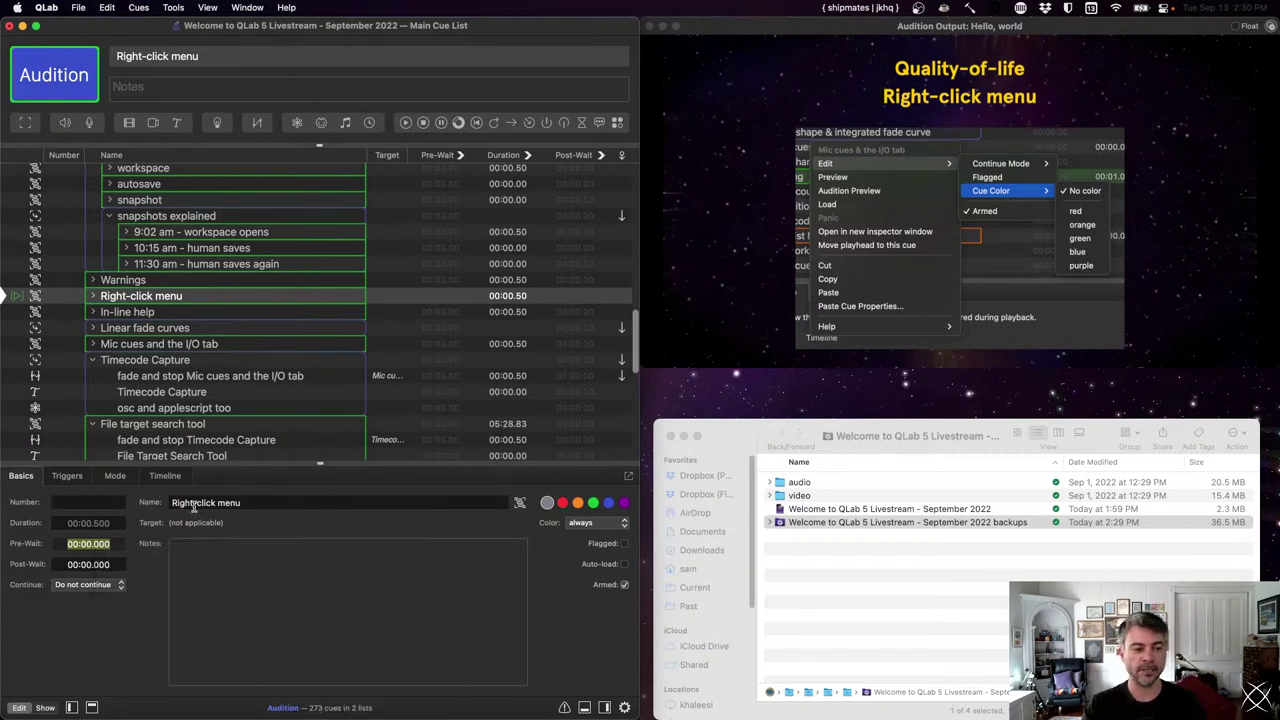
pyautogui.rightClick(186, 513)
pyautogui.moveTo(369, 589)
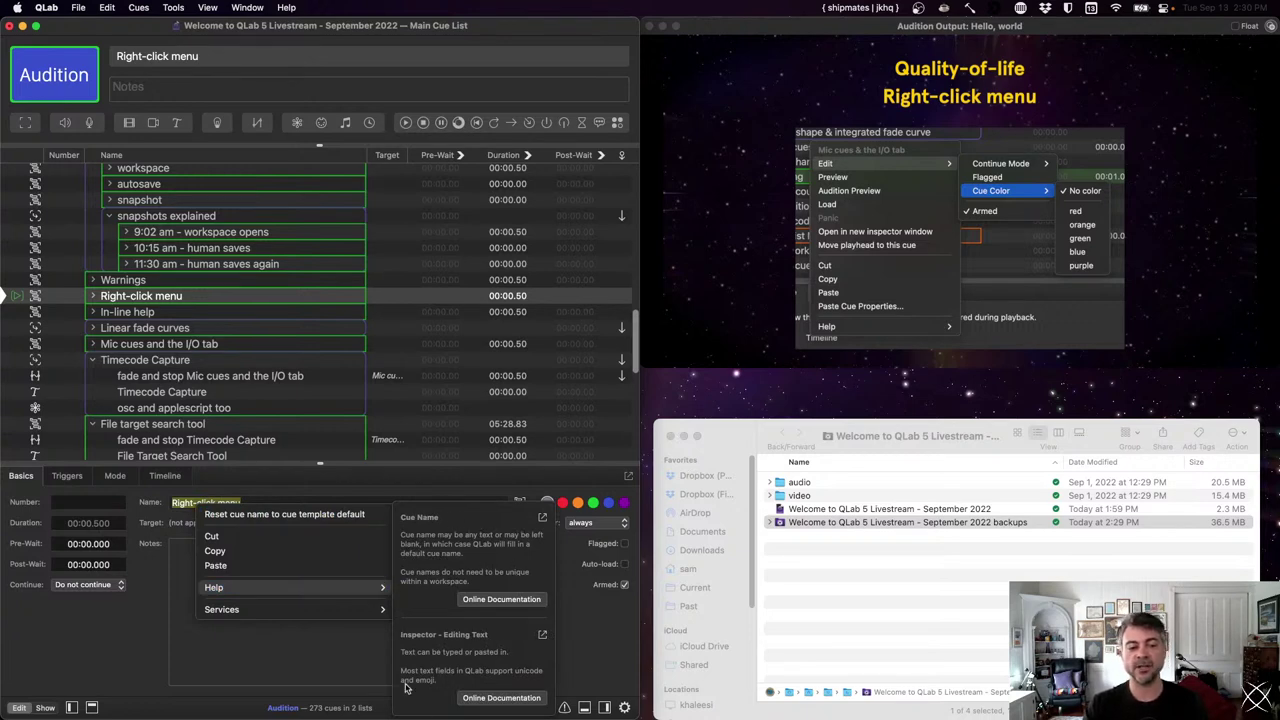
pyautogui.click(331, 676)
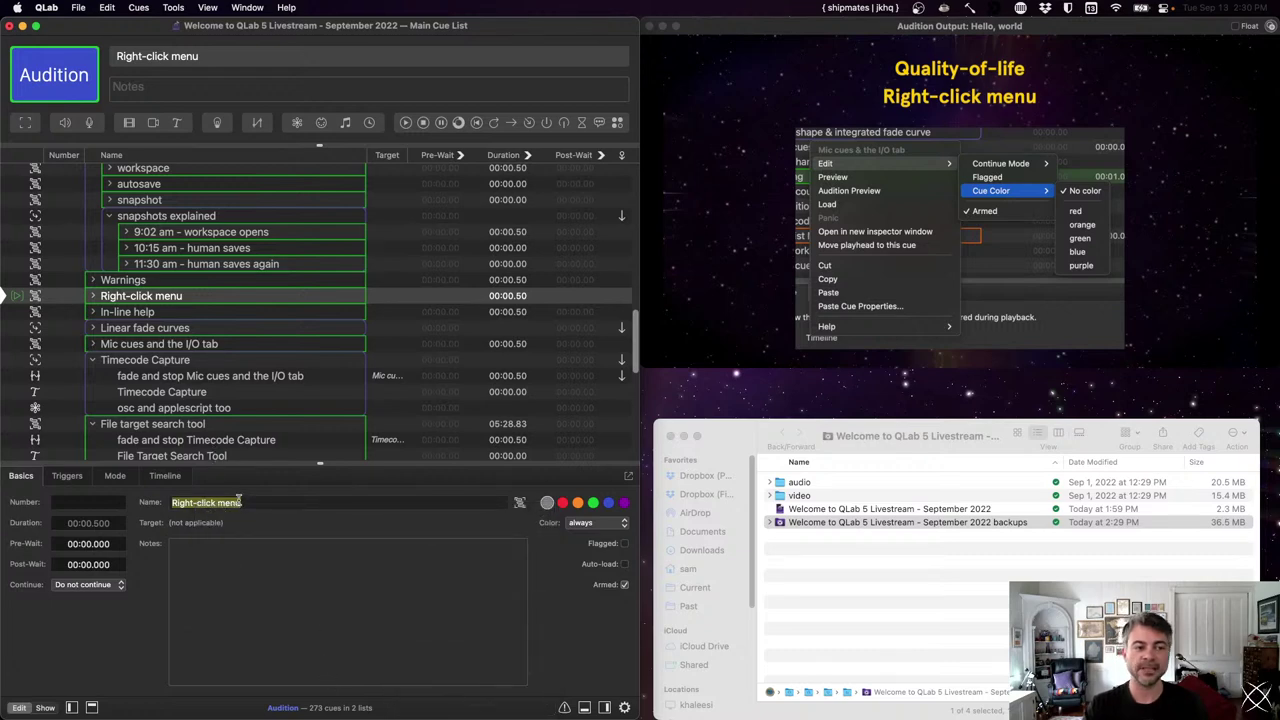
# - Select the In-line help cue, briefly expanding and collapsing its group
pyautogui.click(220, 318)
pyautogui.press('Right')
pyautogui.press('Left')
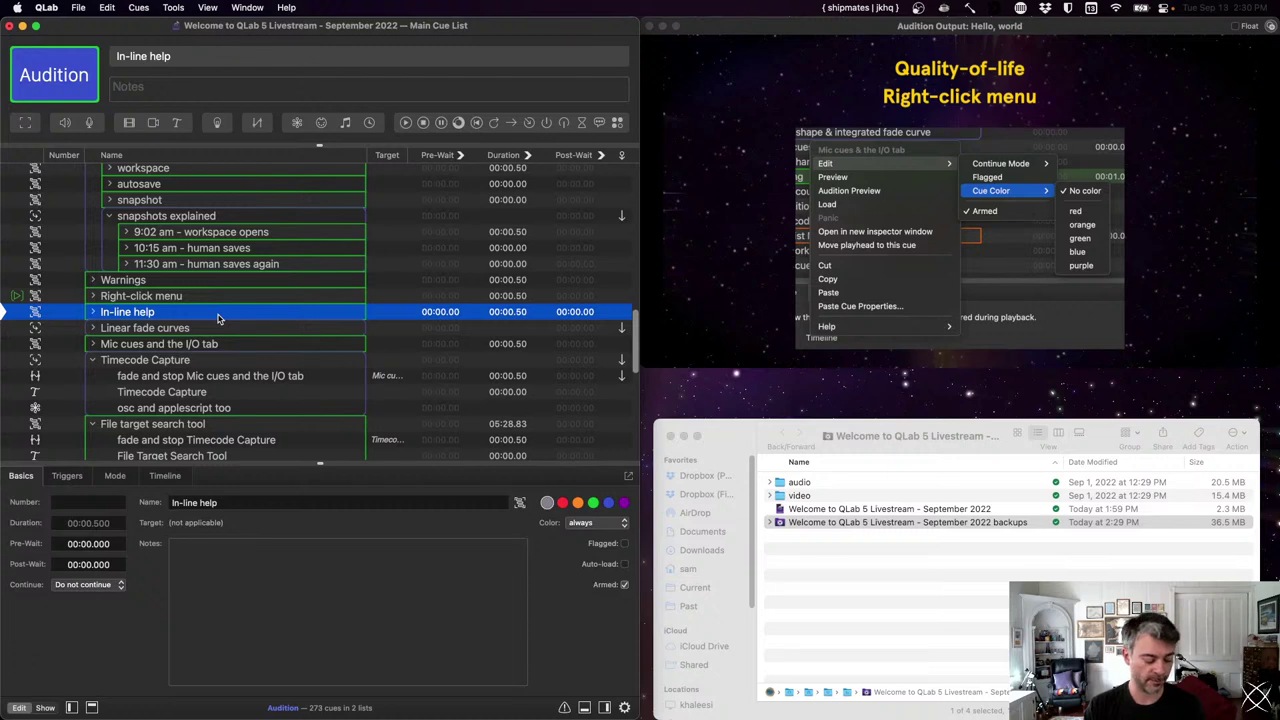
# - Fire In-line help, expand Linear fade curves, and step through its integrated fades cue to the arrow keys cue
pyautogui.press('Down')
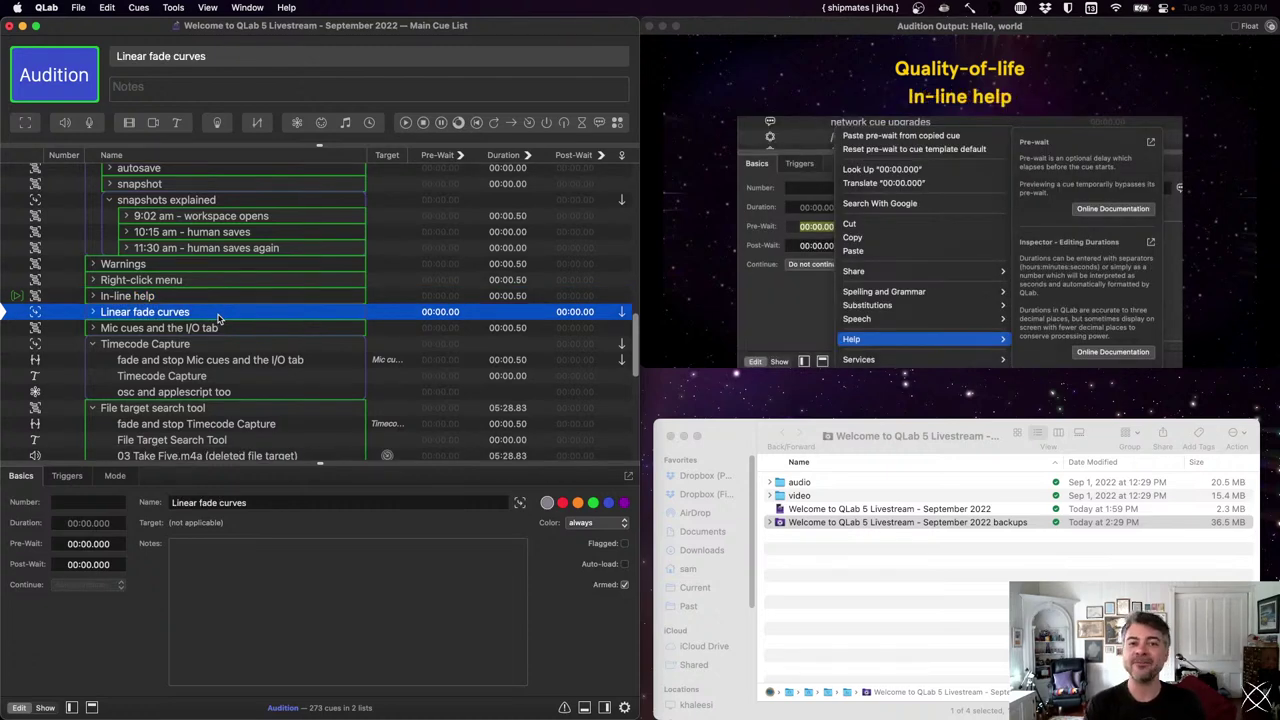
pyautogui.press('Right')
pyautogui.press('Down')
pyautogui.press('Down')
pyautogui.press('Down')
pyautogui.press('Down')
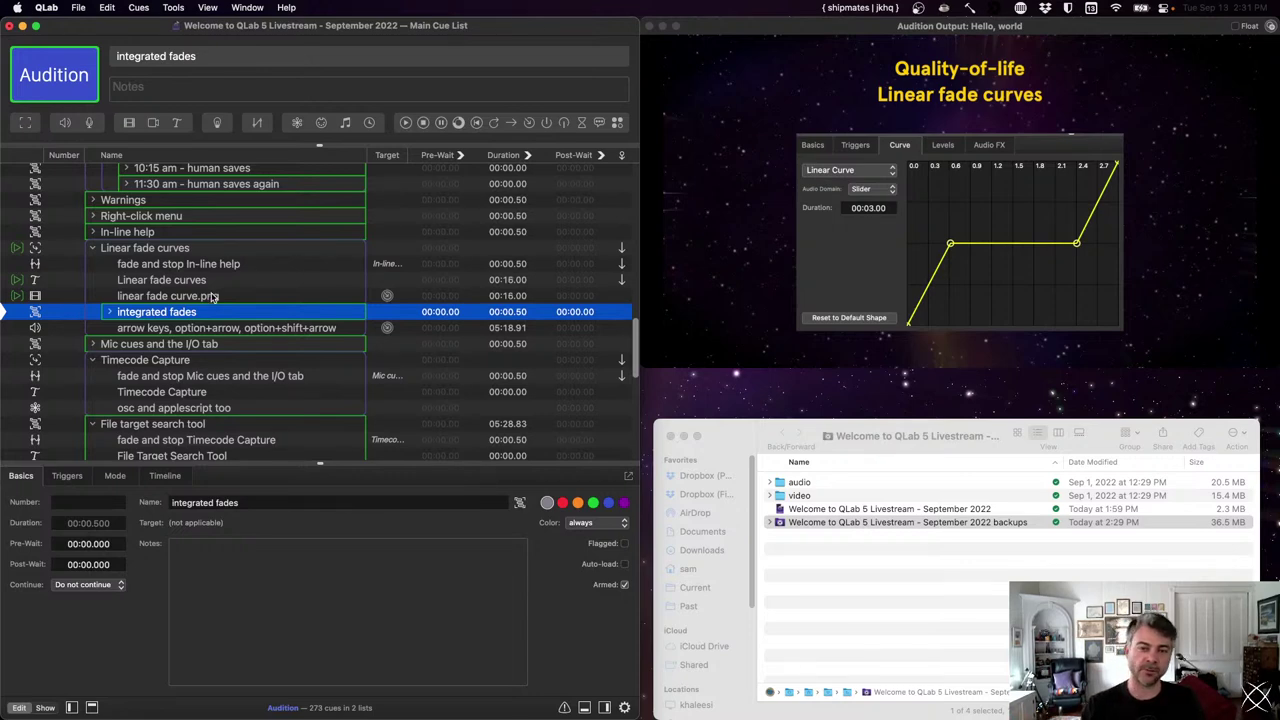
pyautogui.press('Down')
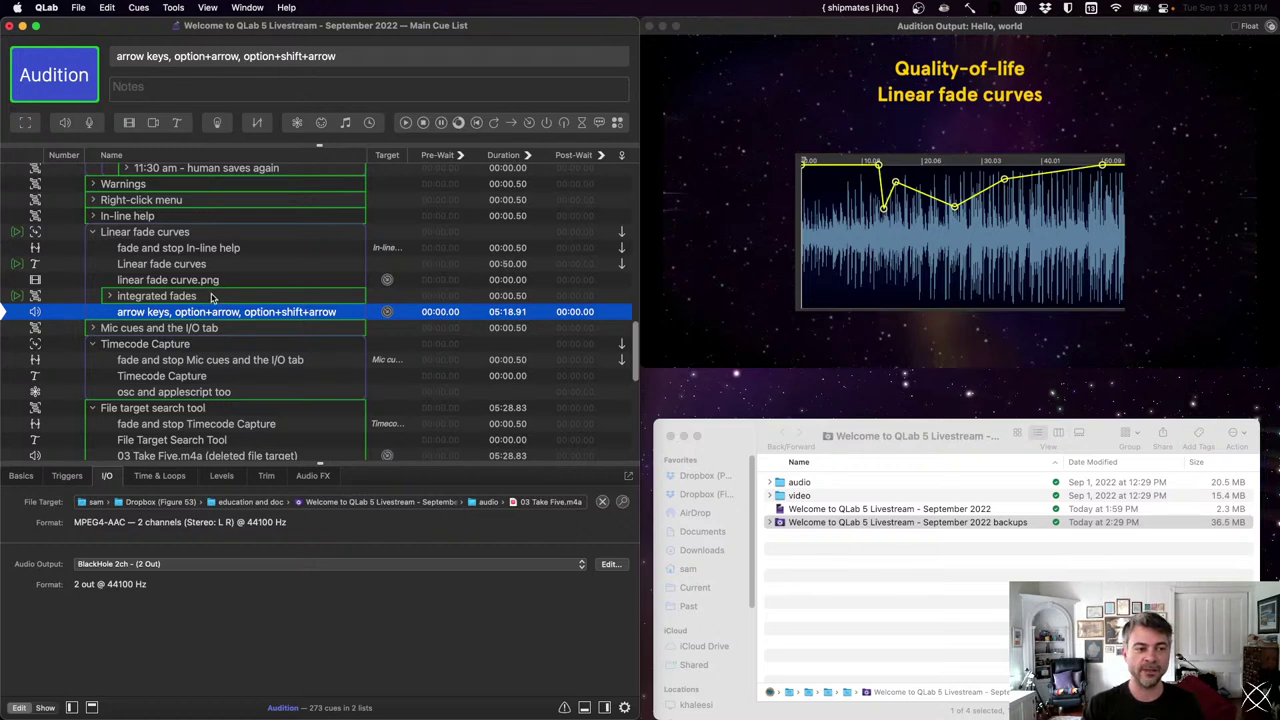
# - Nudge the 02:12.5 fade-curve point back and forth, then fire the Mic cues and I/O tab cue
pyautogui.click(157, 476)
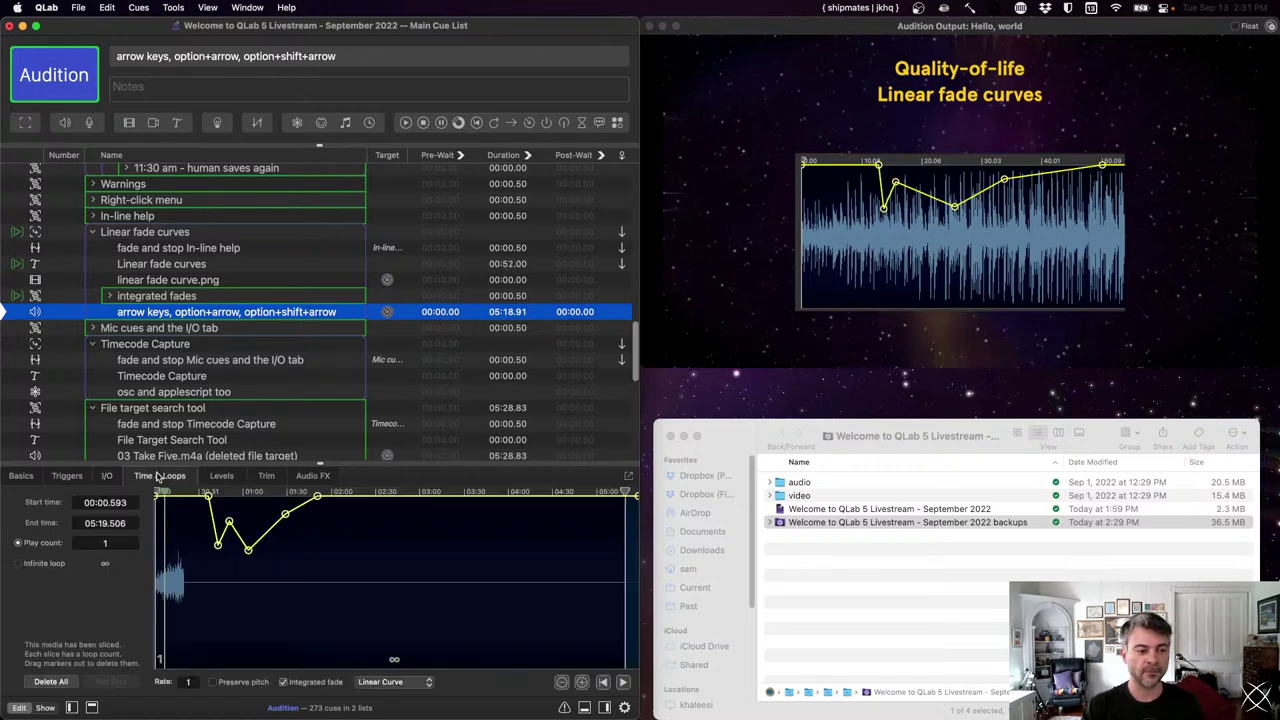
pyautogui.click(285, 516)
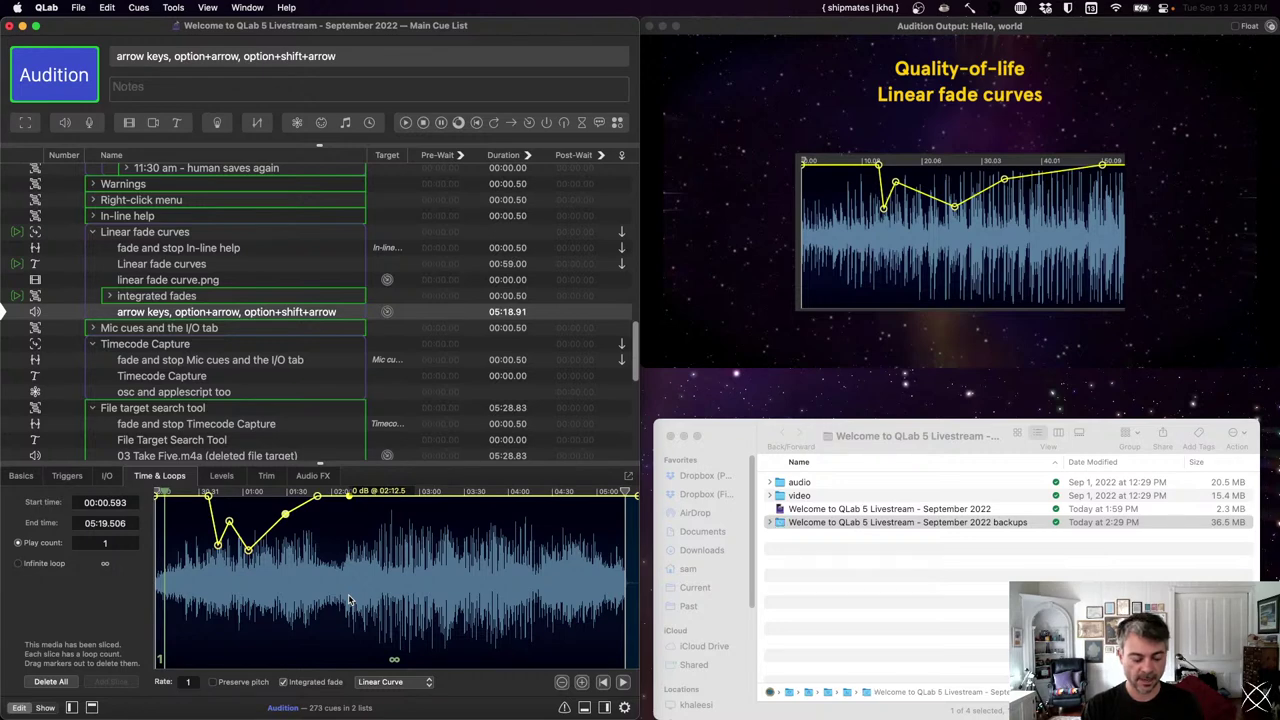
pyautogui.press('Left')
pyautogui.press('Right')
pyautogui.press('Right')
pyautogui.press('Right')
pyautogui.press('Right')
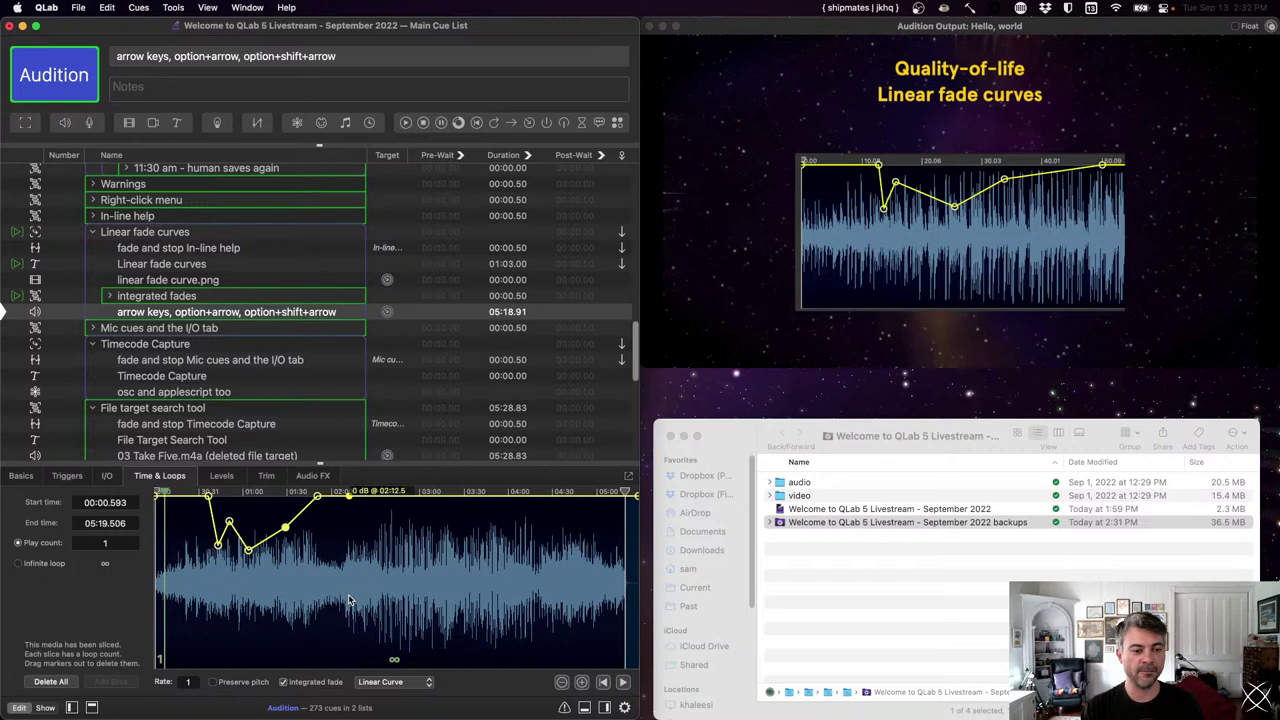
pyautogui.press('Left')
pyautogui.press('Left')
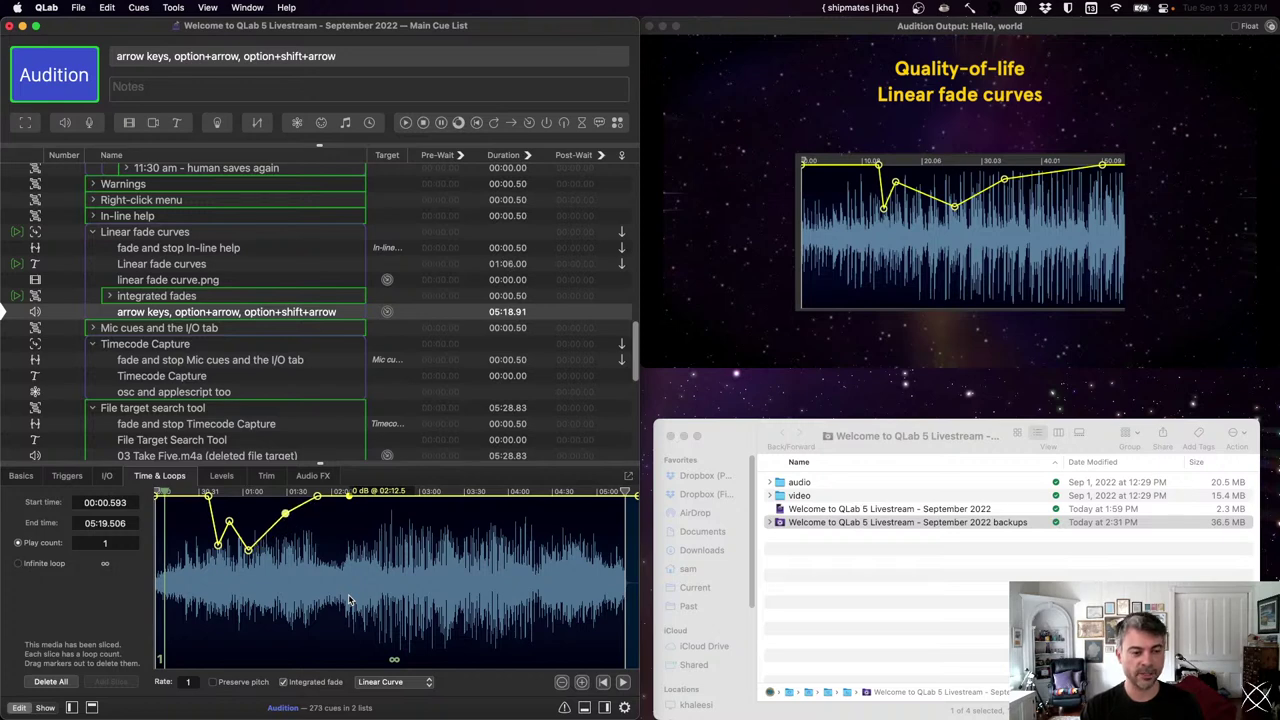
pyautogui.press('Right')
pyautogui.press('Right')
pyautogui.press('Right')
pyautogui.press('Right')
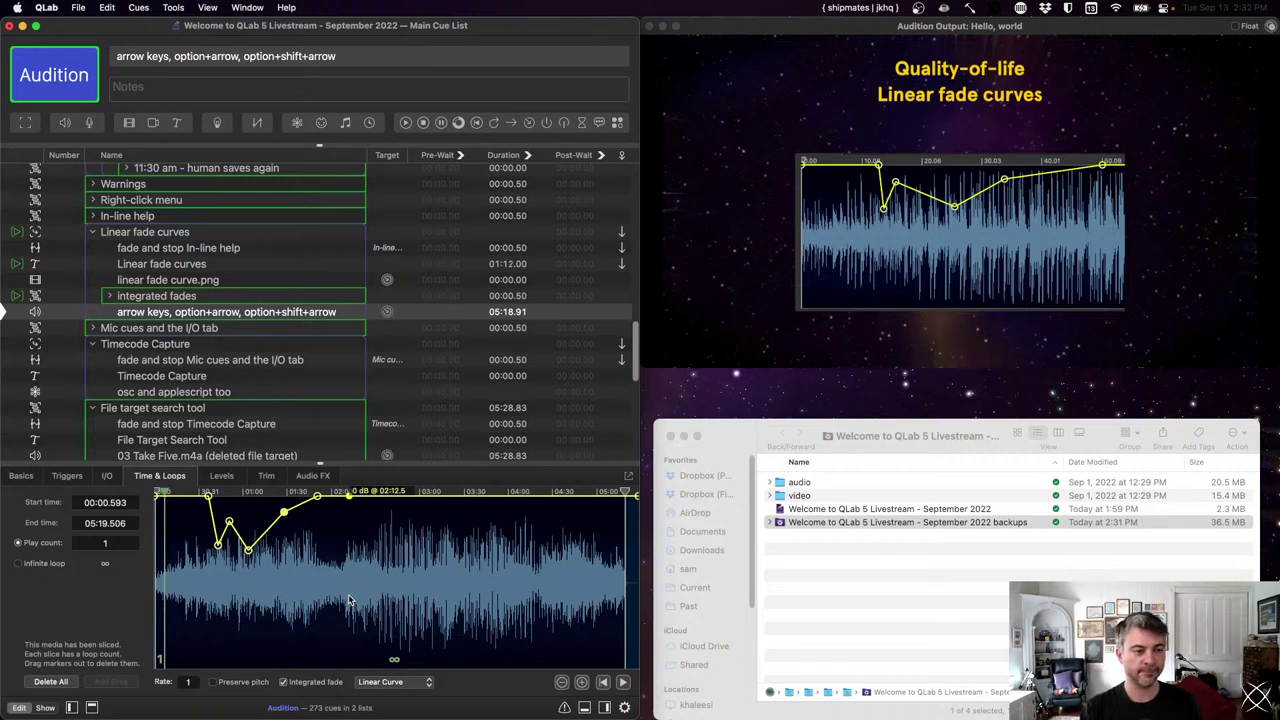
pyautogui.press('Down')
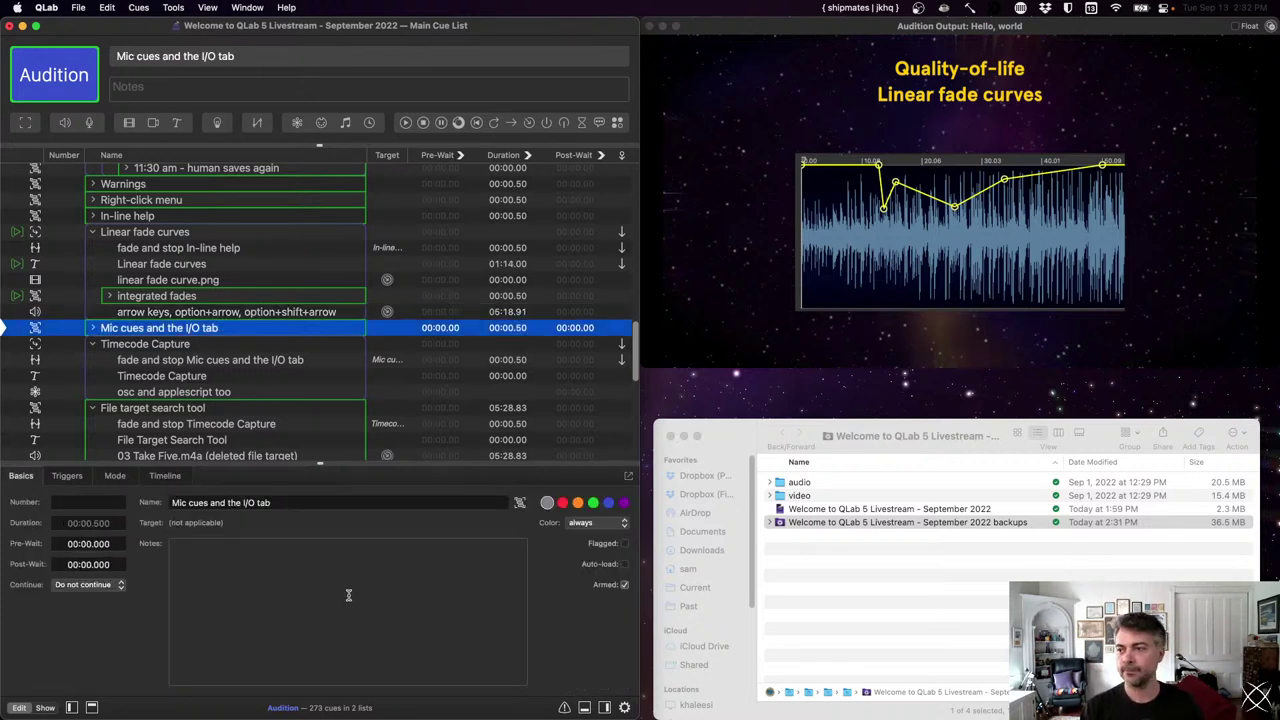
pyautogui.press('space')
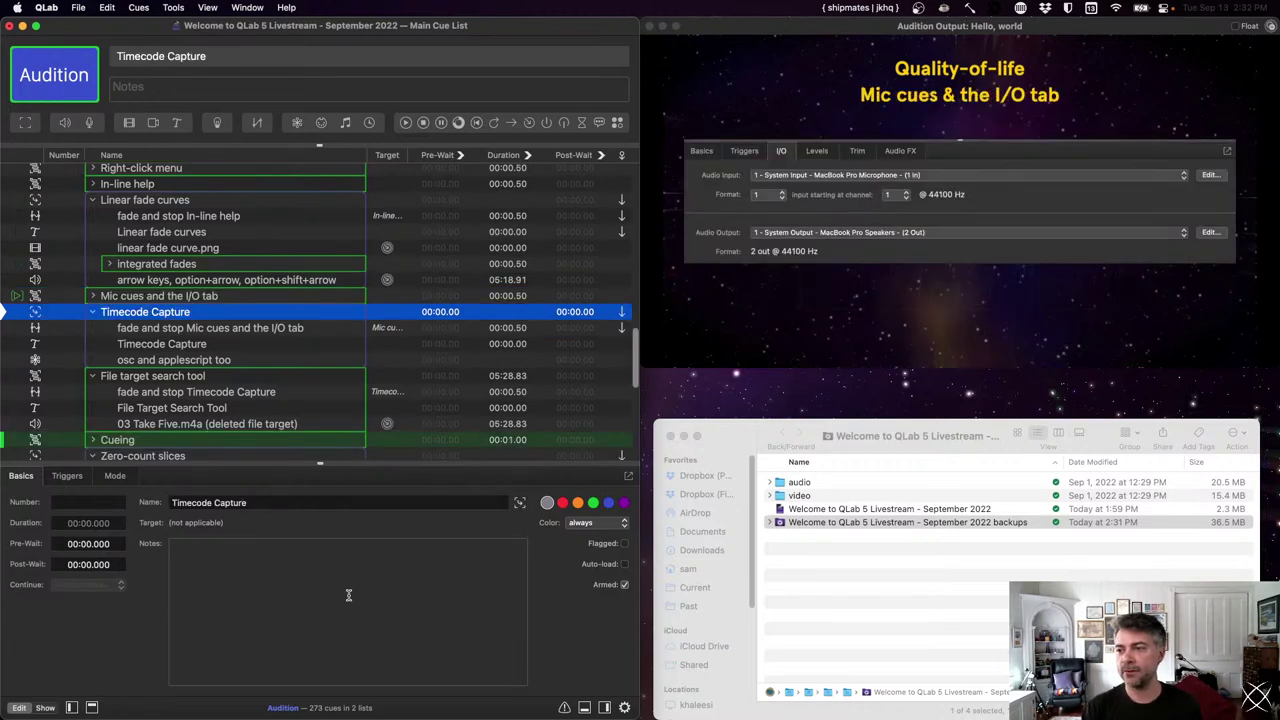
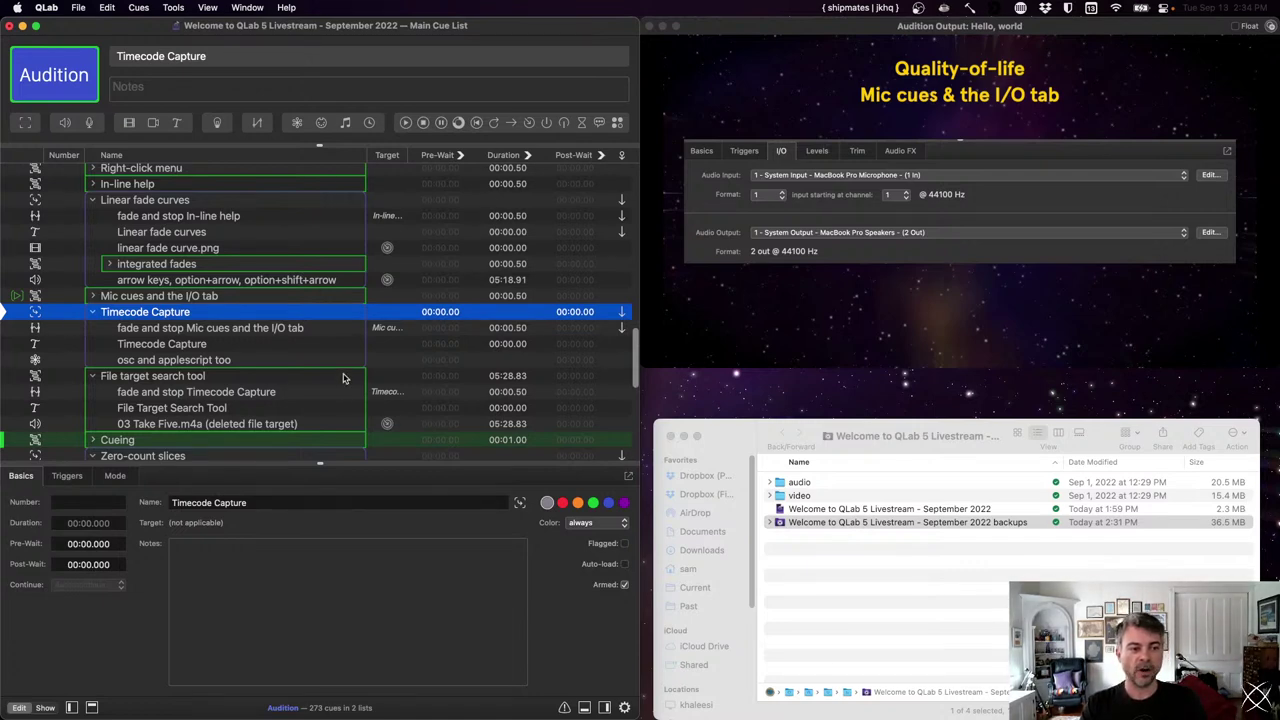
# - Run the Timecode Capture section and capture incoming timecode as the text cue's trigger time
pyautogui.press('space')
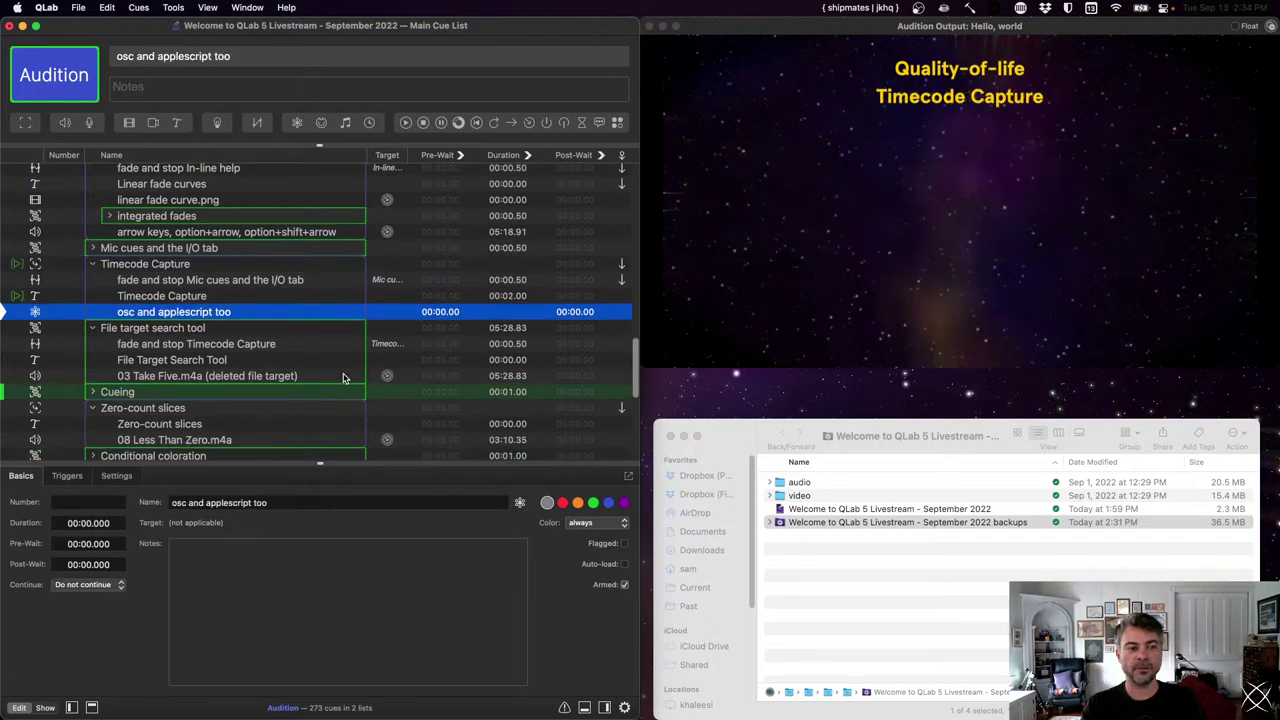
pyautogui.click(255, 297)
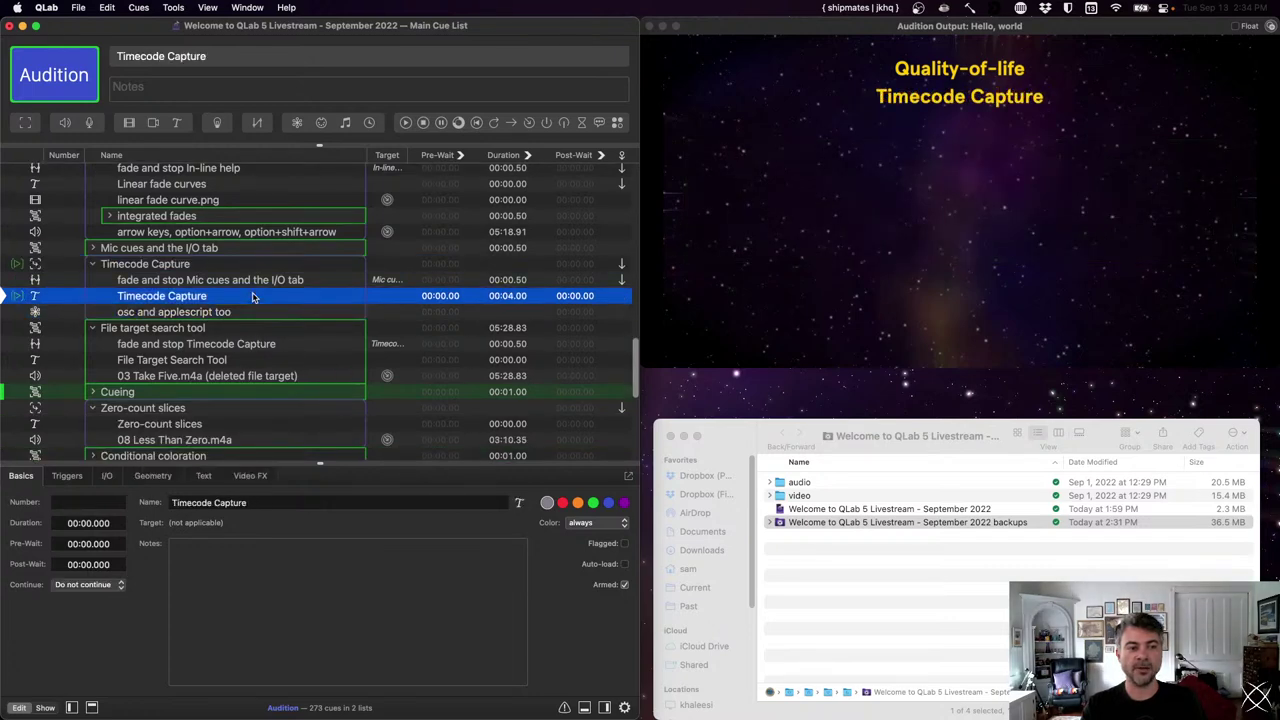
pyautogui.click(70, 476)
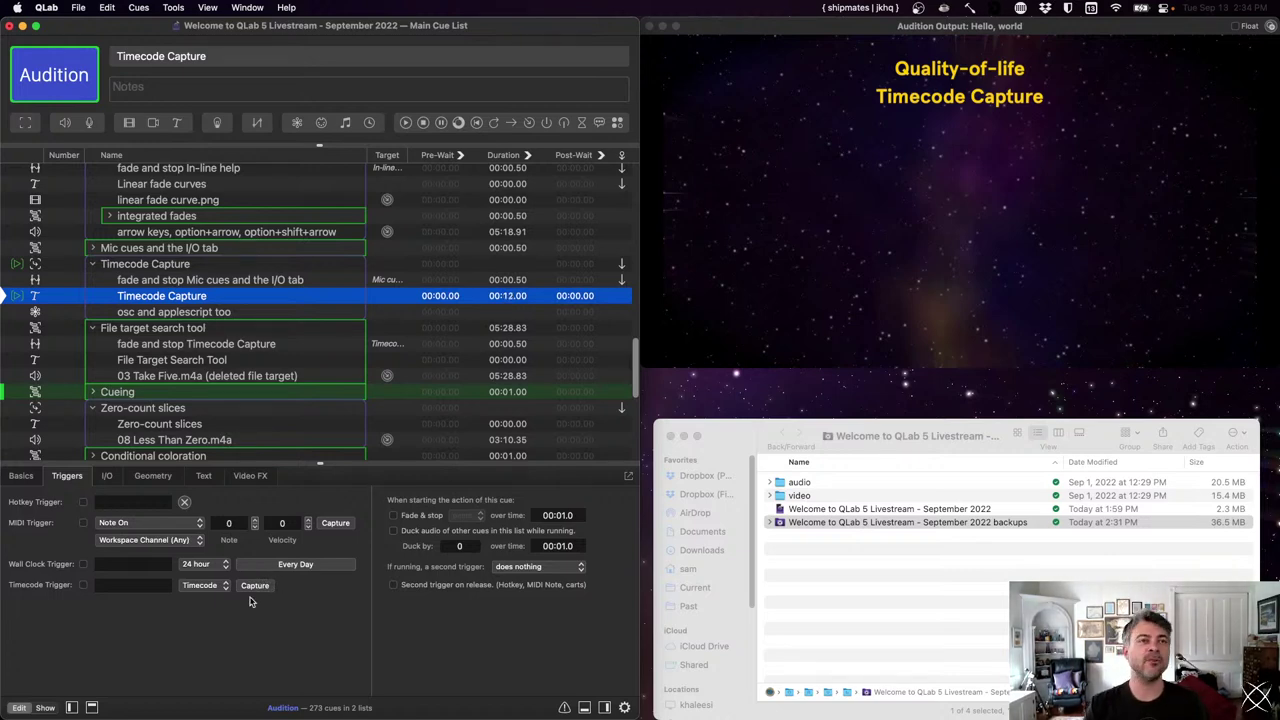
pyautogui.click(255, 587)
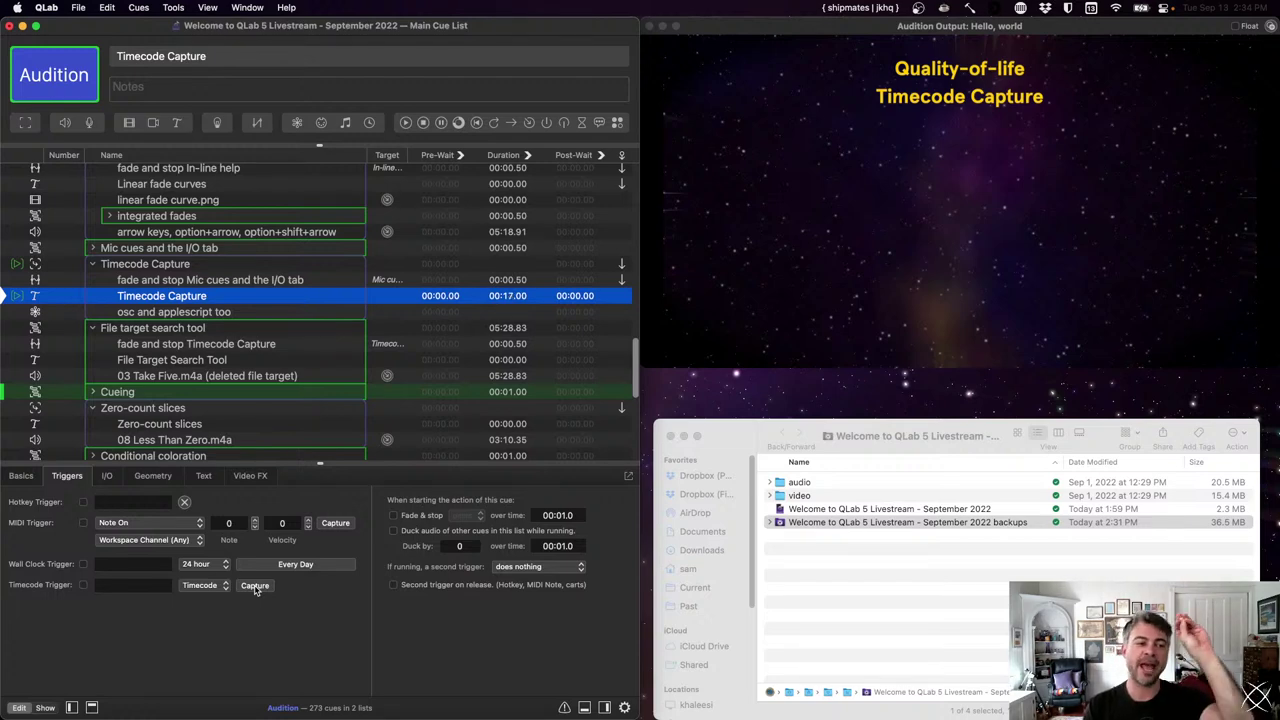
pyautogui.press('Down')
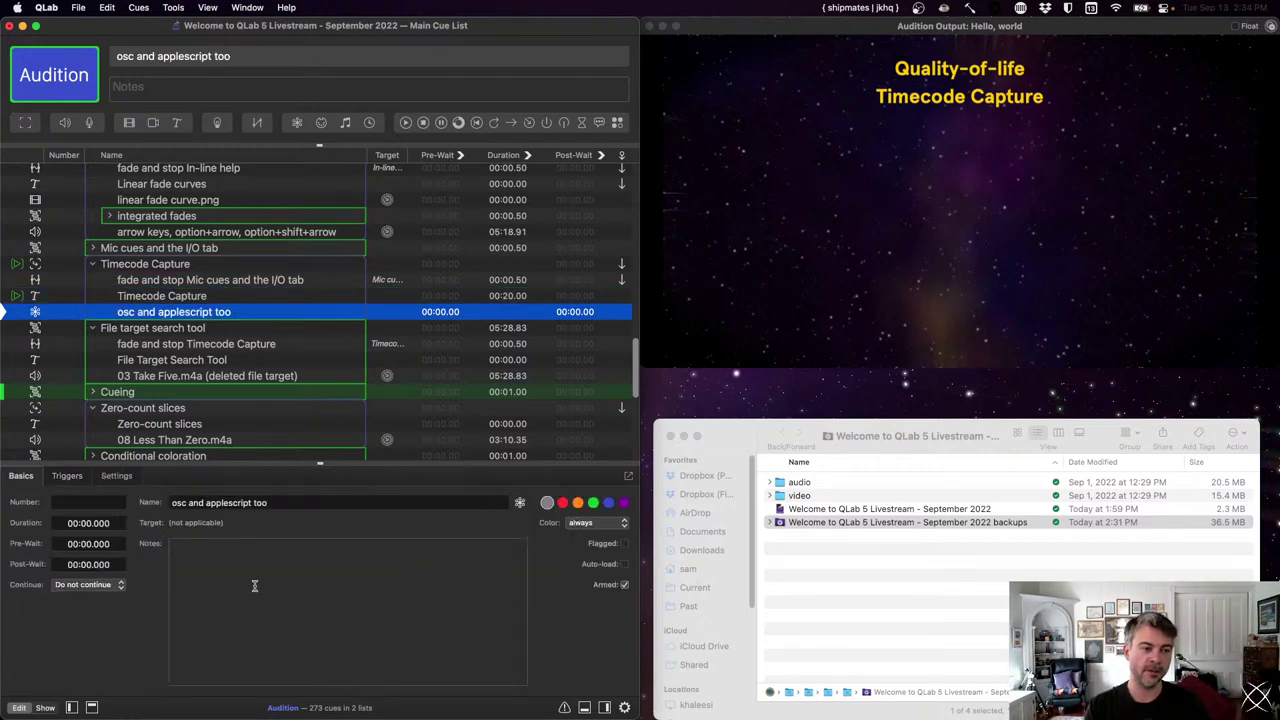
# - Show the OSC cue's /cue/selected/captureTimecode message alongside the cue lists sidebar
pyautogui.press('super+3')
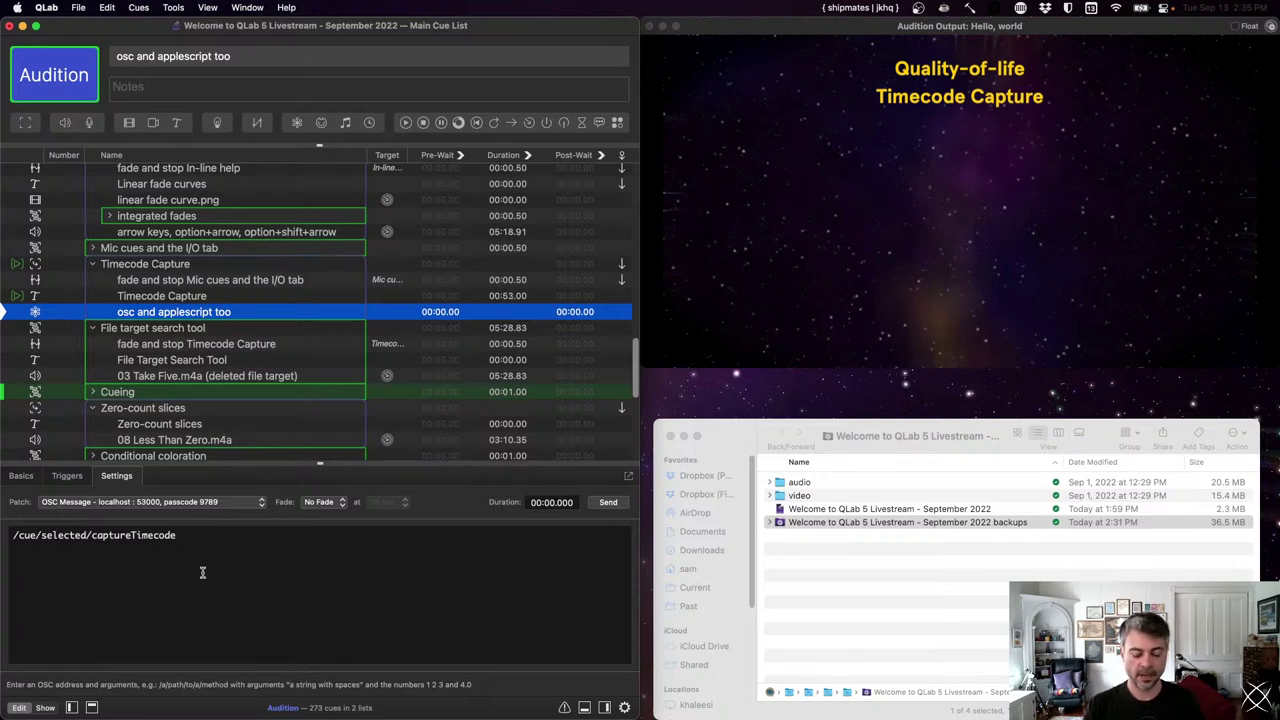
pyautogui.press('super+l')
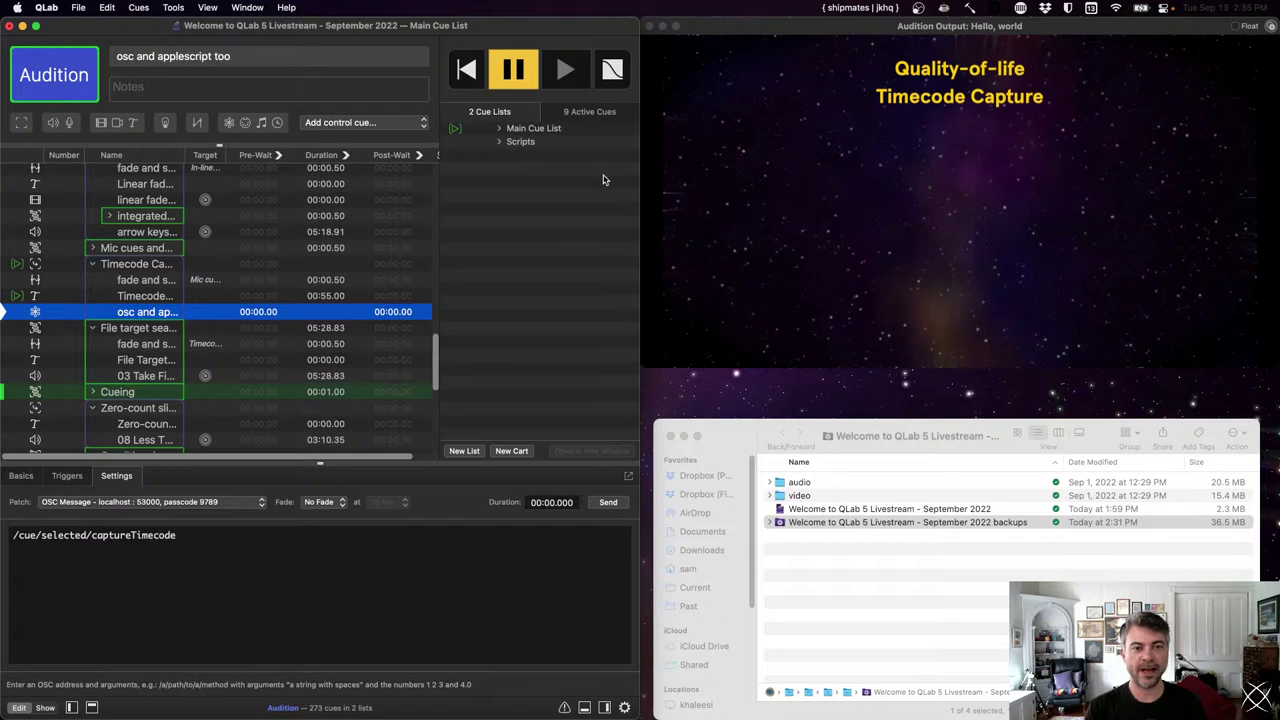
# - Open the Main Cue List's Timecode settings, enable sync to incoming timecode, and review the On Stop choices
pyautogui.click(574, 129)
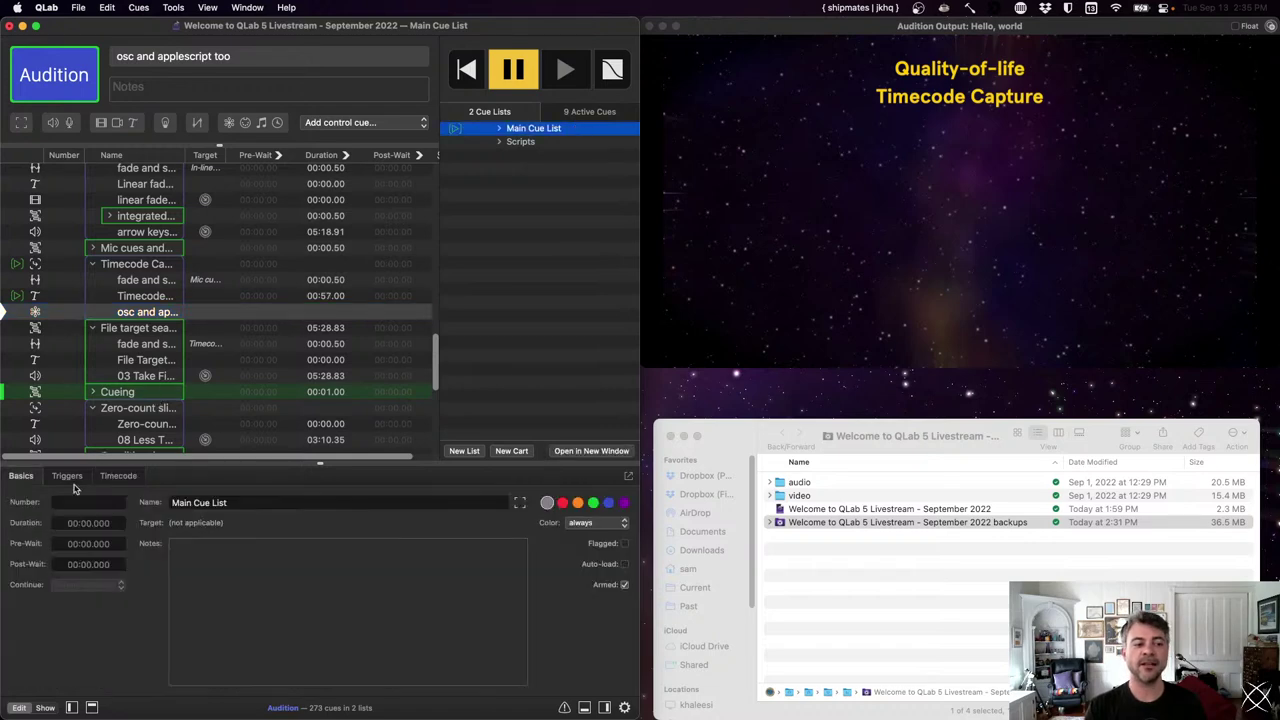
pyautogui.click(117, 476)
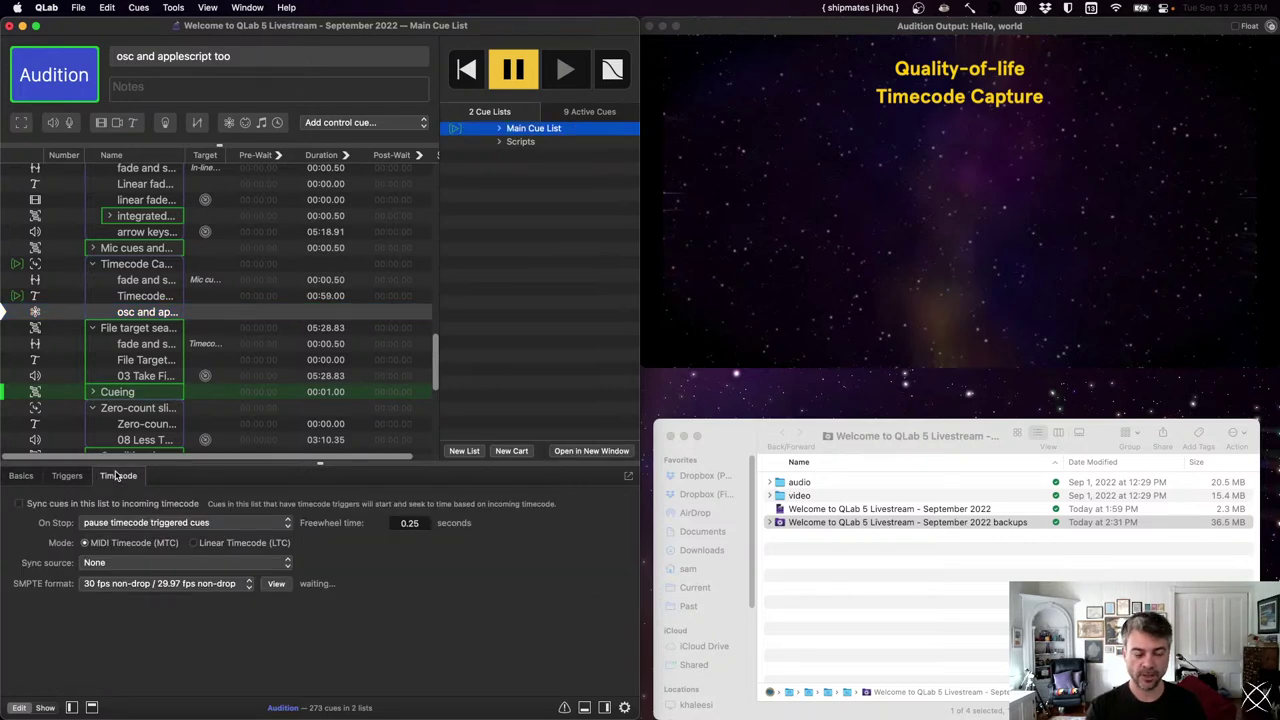
pyautogui.press('super+l')
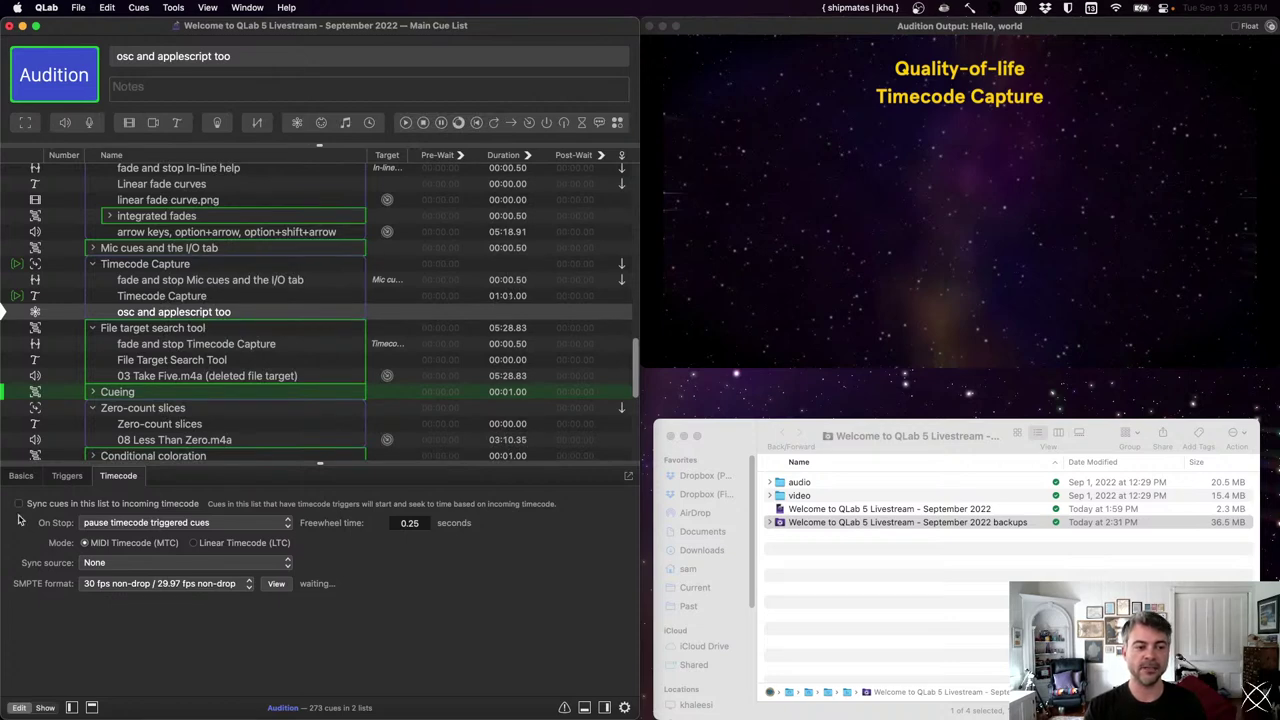
pyautogui.click(18, 504)
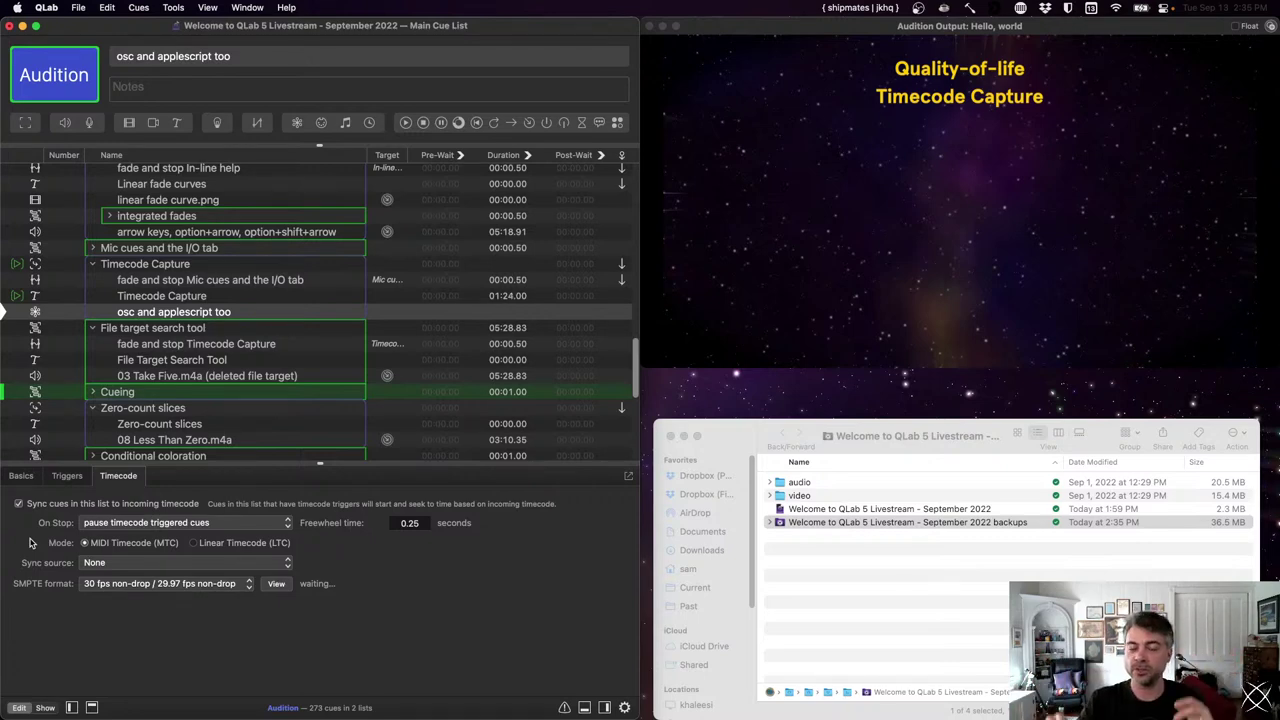
pyautogui.click(106, 523)
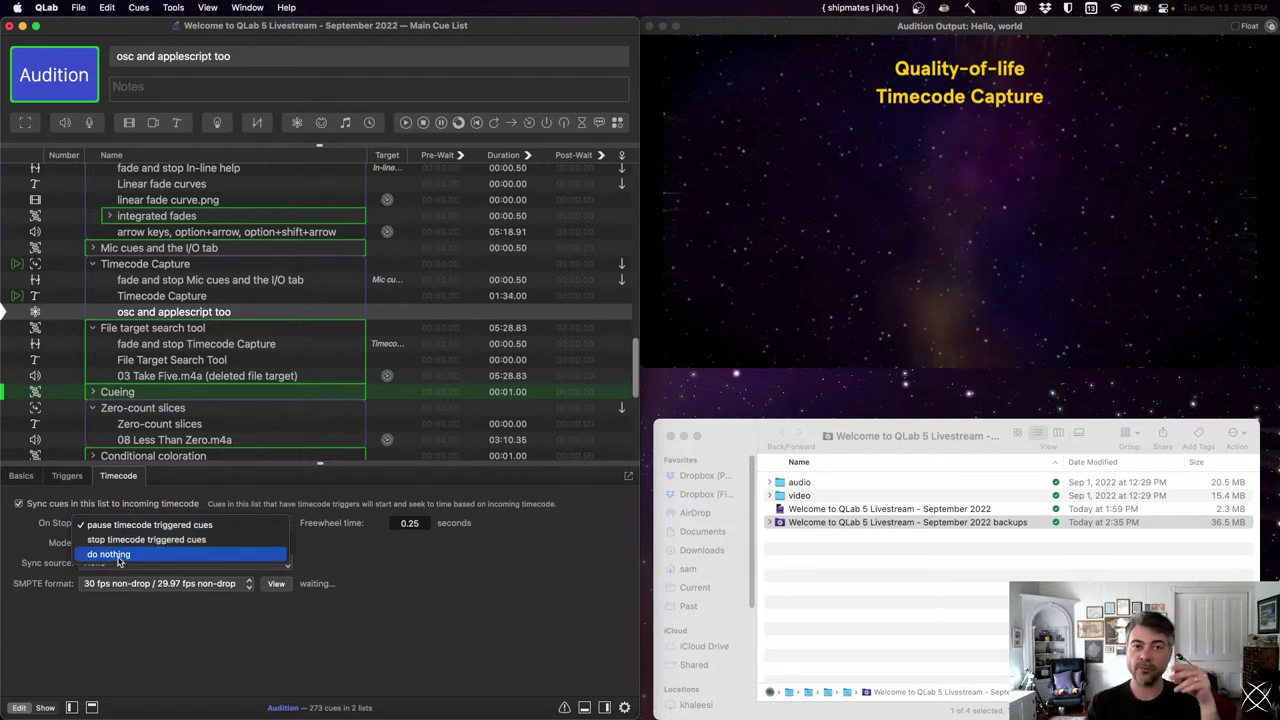
pyautogui.click(262, 520)
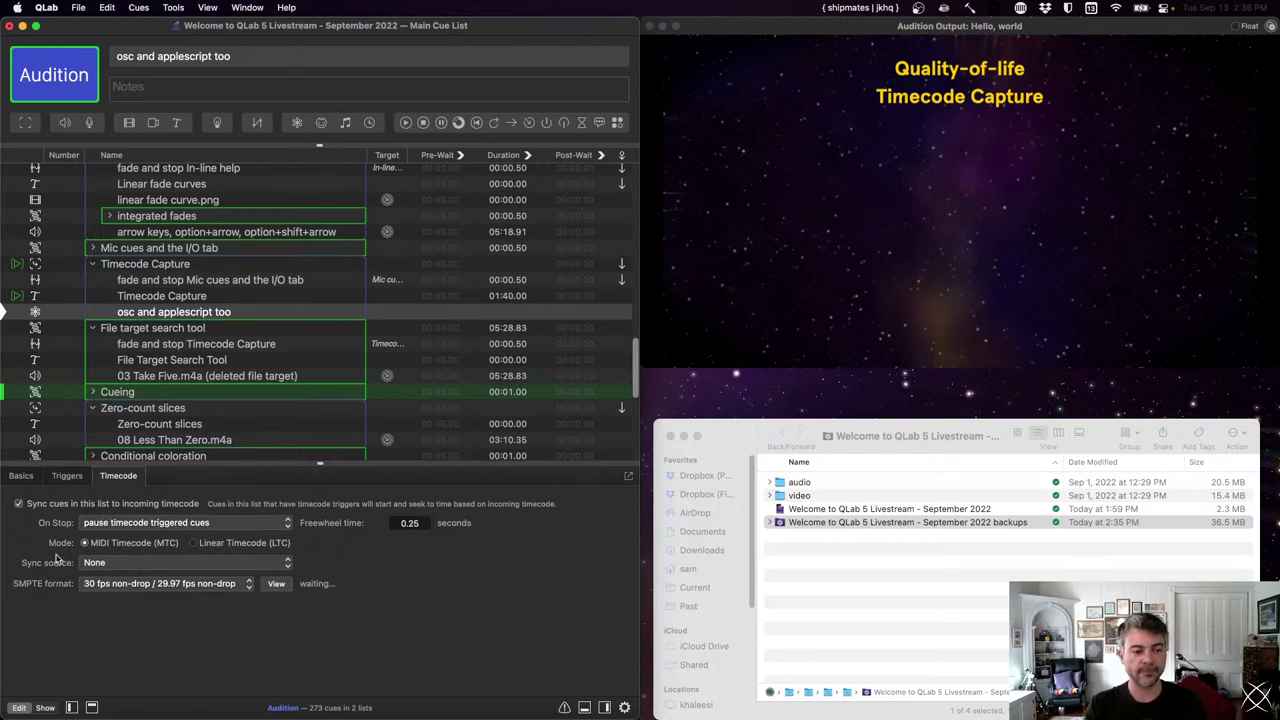
# - Switch timecode sync back off and reselect the osc and applescript too cue
pyautogui.click(82, 521)
pyautogui.click(80, 505)
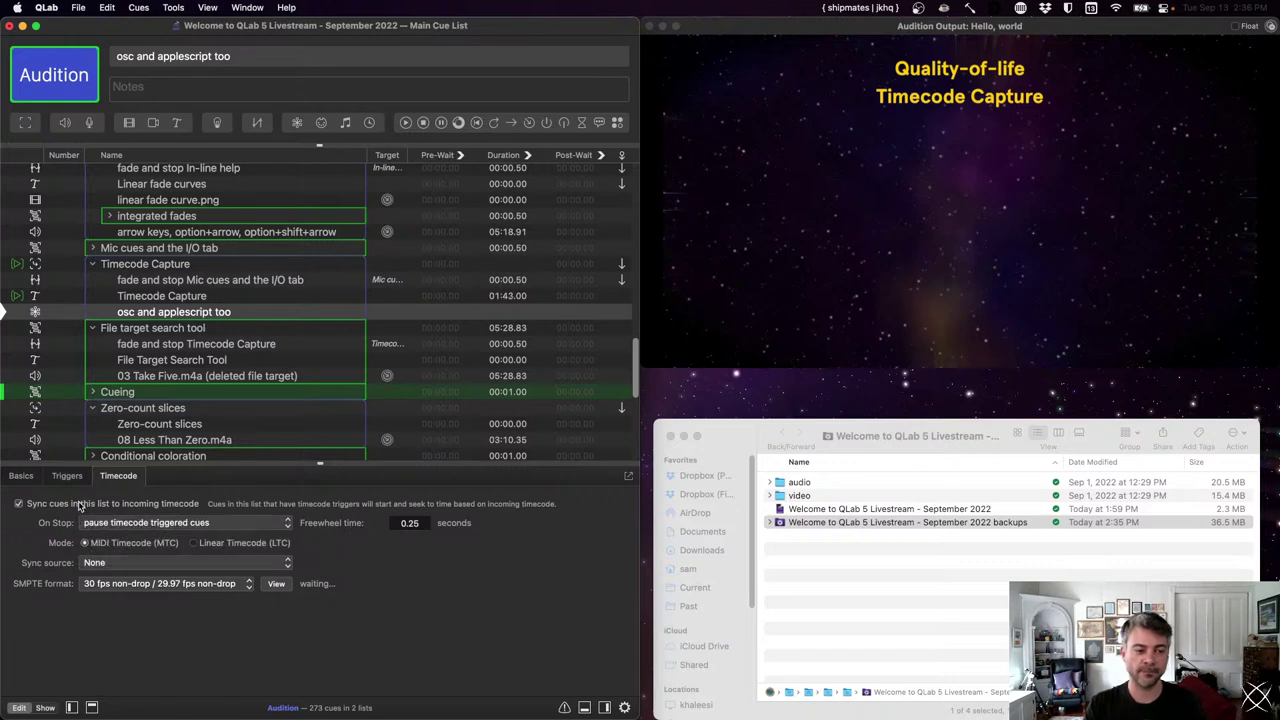
pyautogui.click(18, 503)
pyautogui.press('super+l')
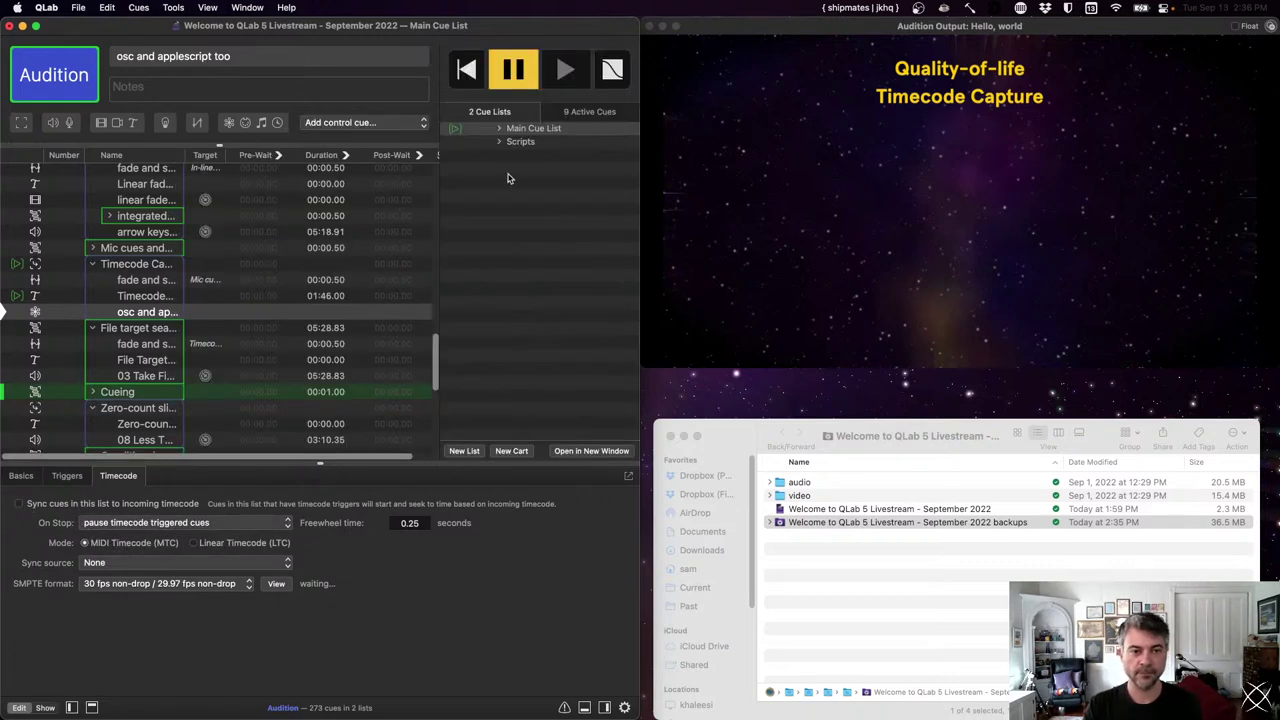
pyautogui.click(518, 129)
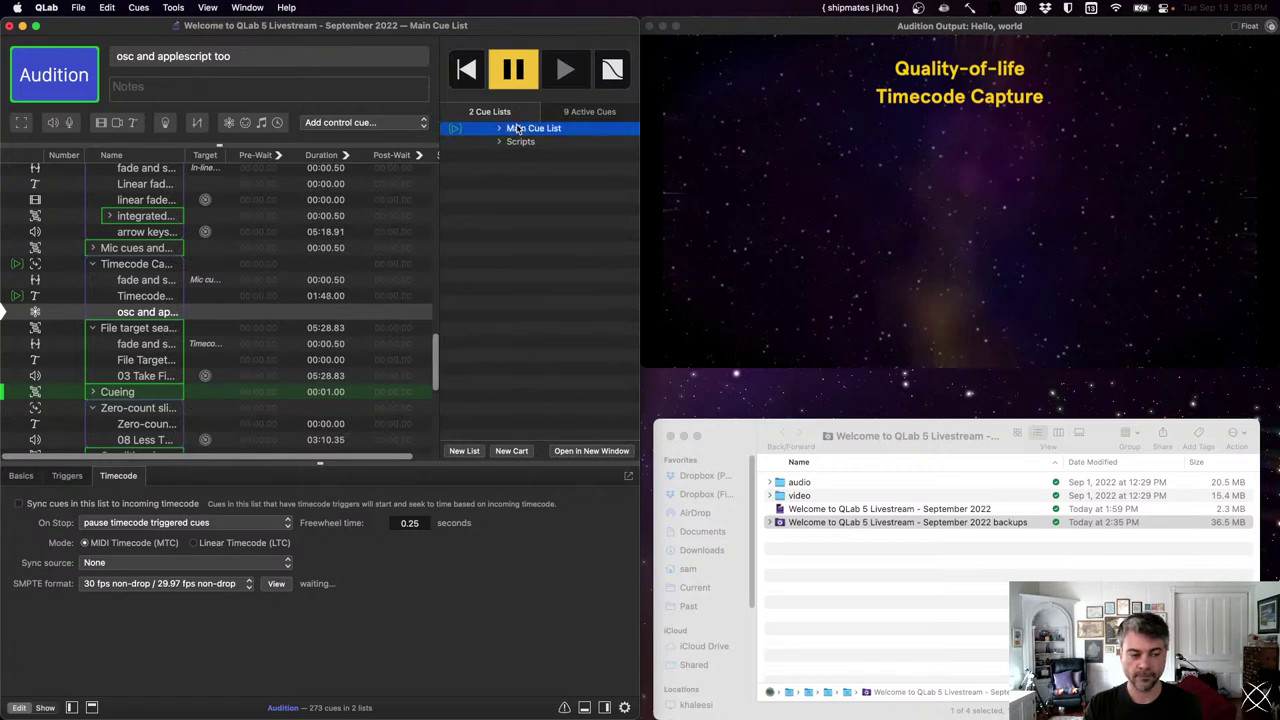
pyautogui.press('super+l')
pyautogui.click(230, 312)
# - Run the File target search tool section and expand the group to its first audio cue
pyautogui.press('Down')
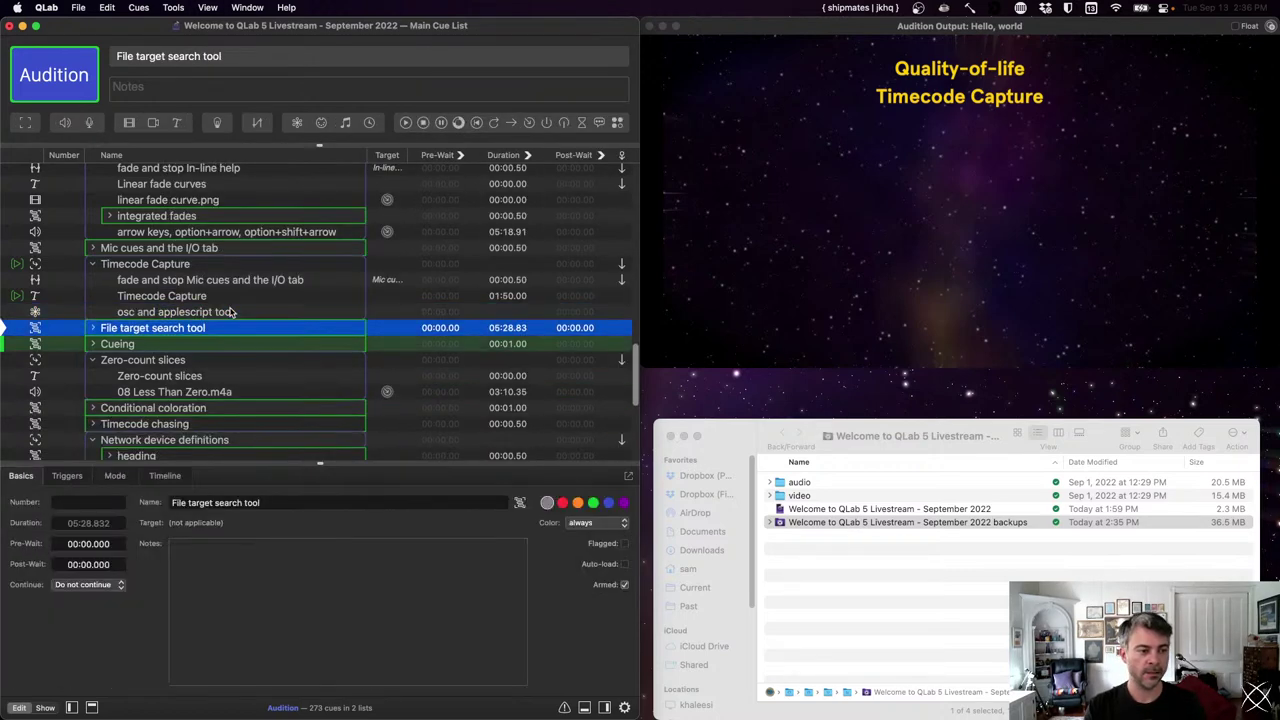
pyautogui.press('space')
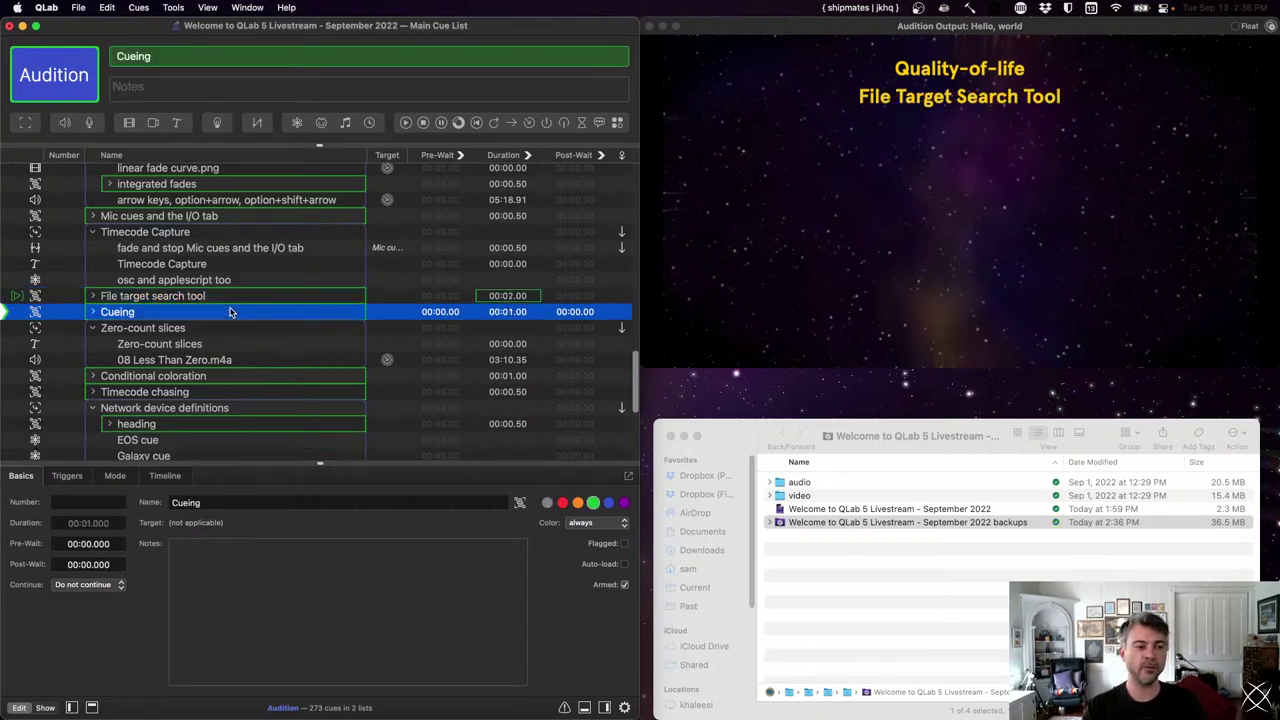
pyautogui.press('Up')
pyautogui.press('Right')
pyautogui.press('Down')
pyautogui.press('Down')
pyautogui.press('Down')
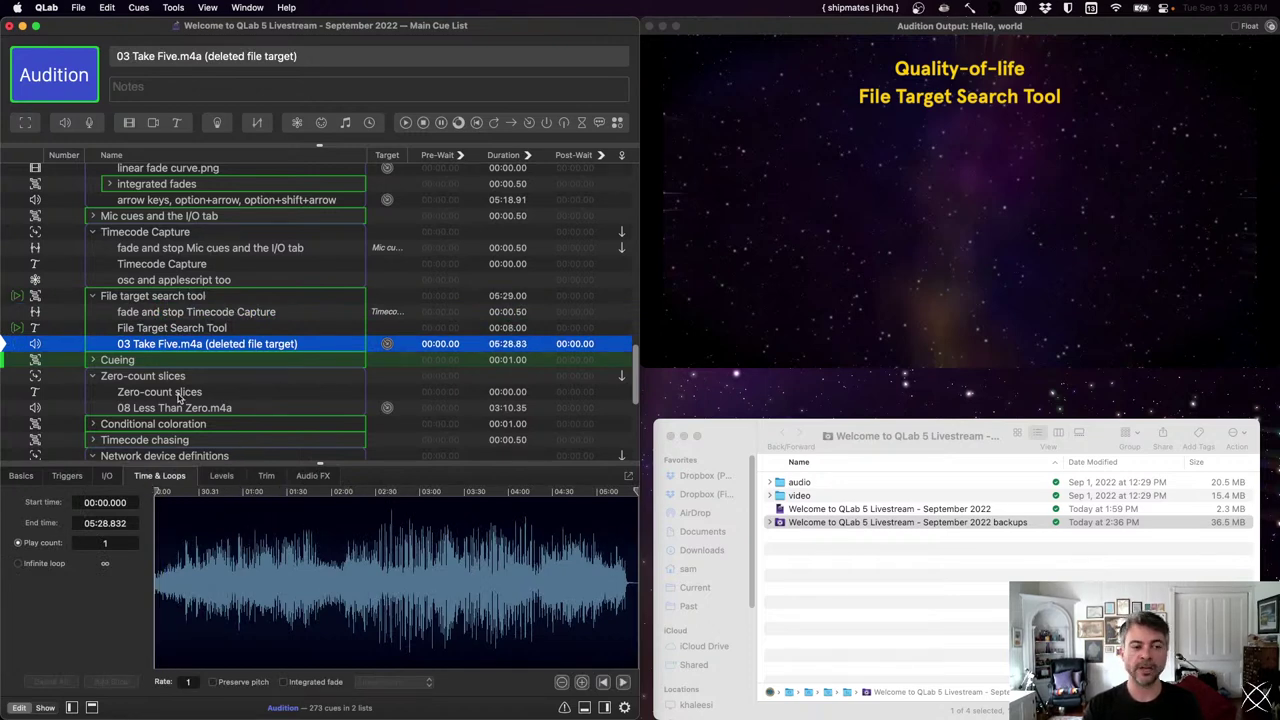
# - Show 03 Take Five.m4a's file target and reveal the audio folder's files in Finder
pyautogui.click(107, 476)
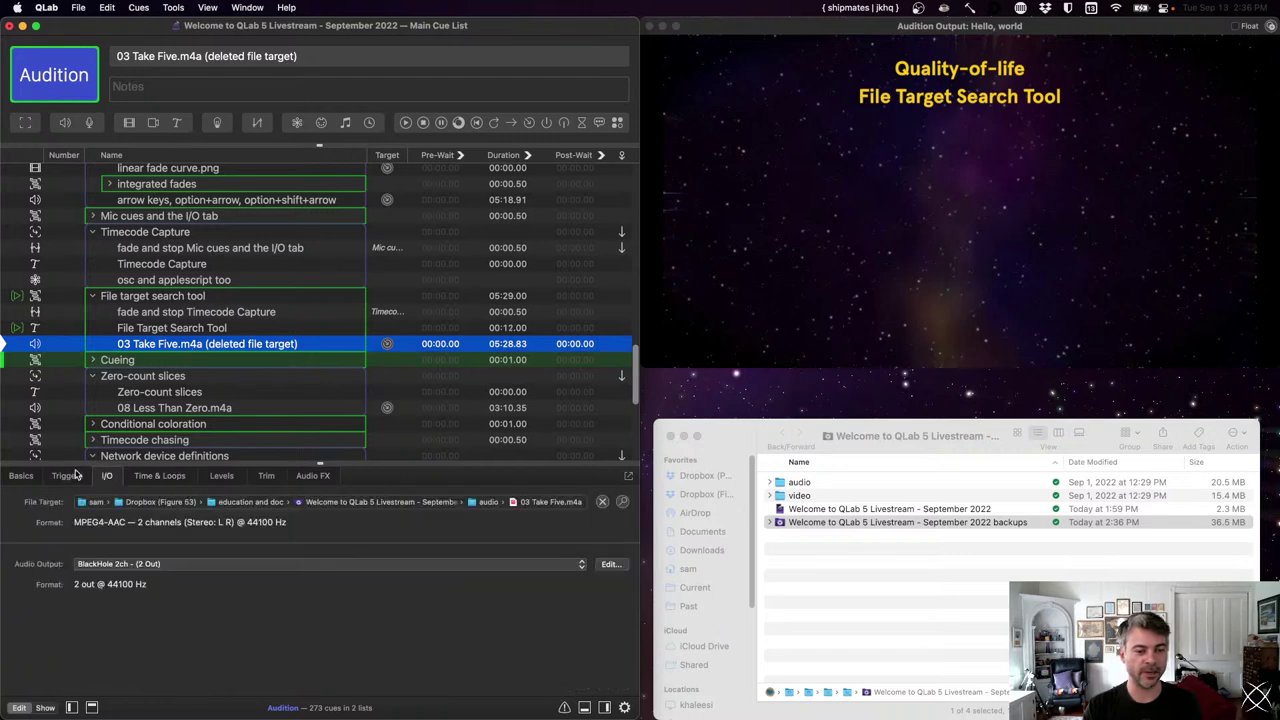
pyautogui.click(818, 486)
pyautogui.press('Right')
# - Permanently delete 03 Take Five.m4a via the Trash, then return to QLab
pyautogui.click(822, 496)
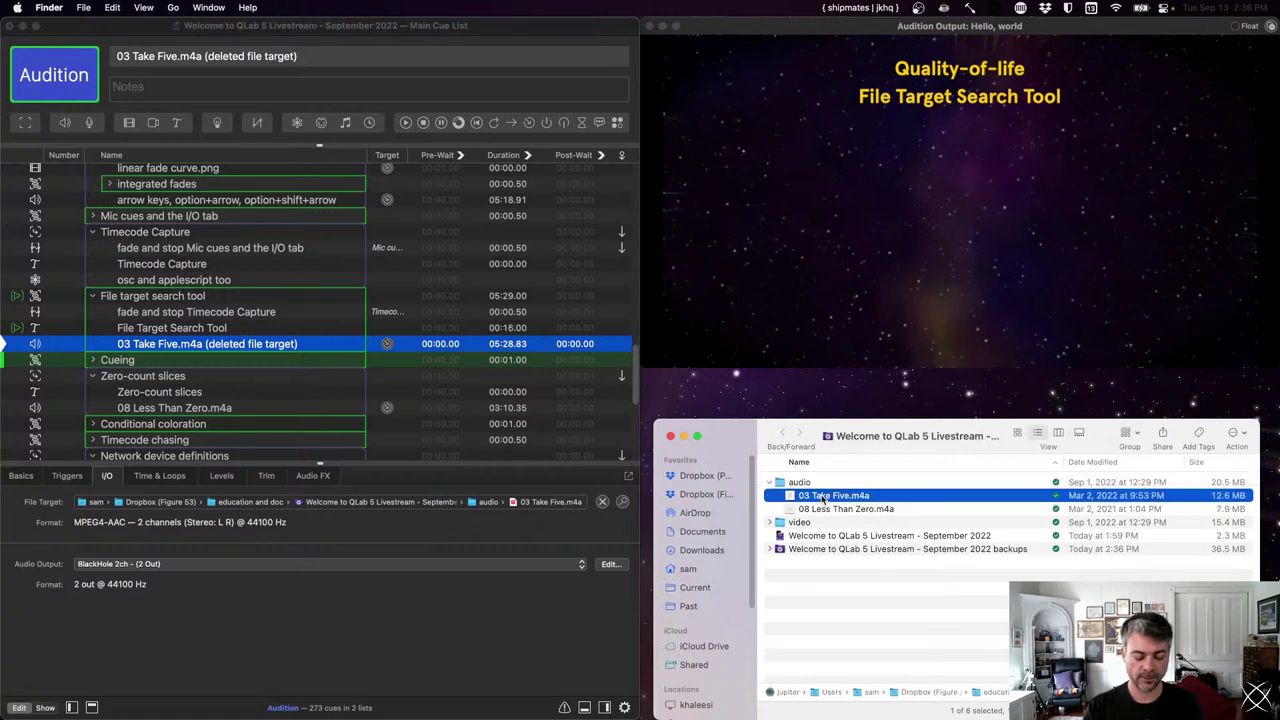
pyautogui.press('super+BackSpace')
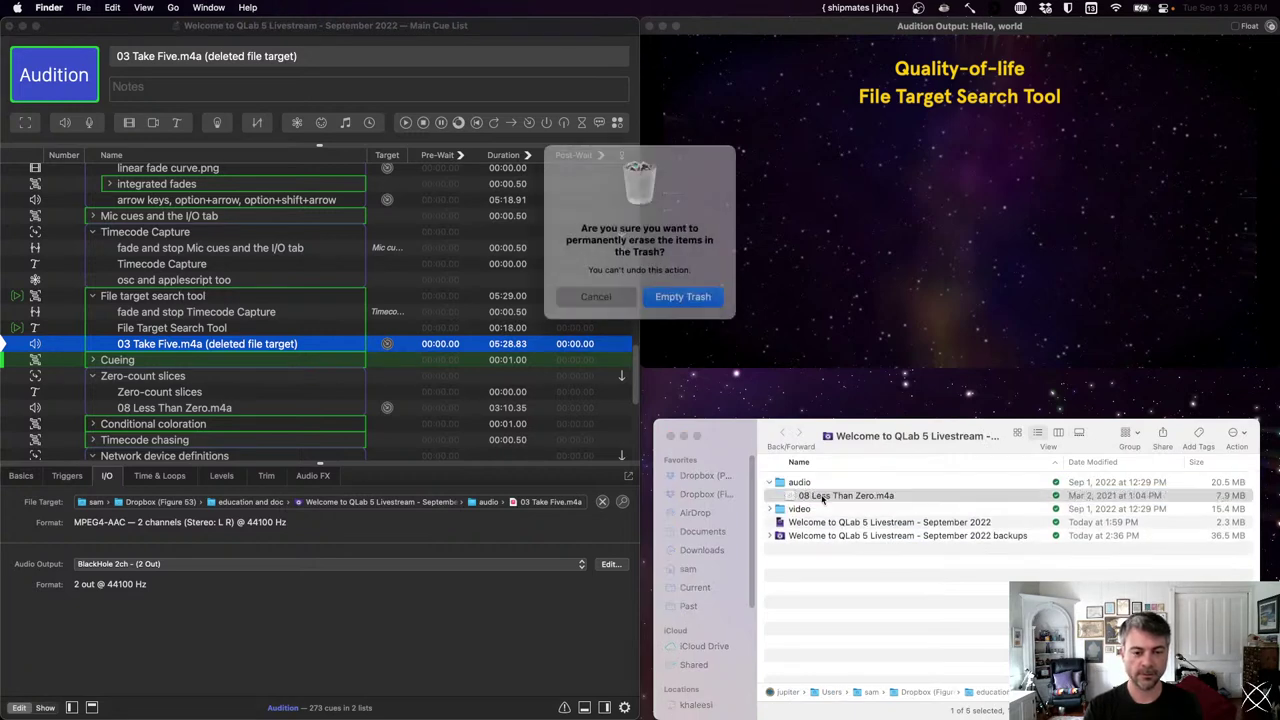
pyautogui.press('Return')
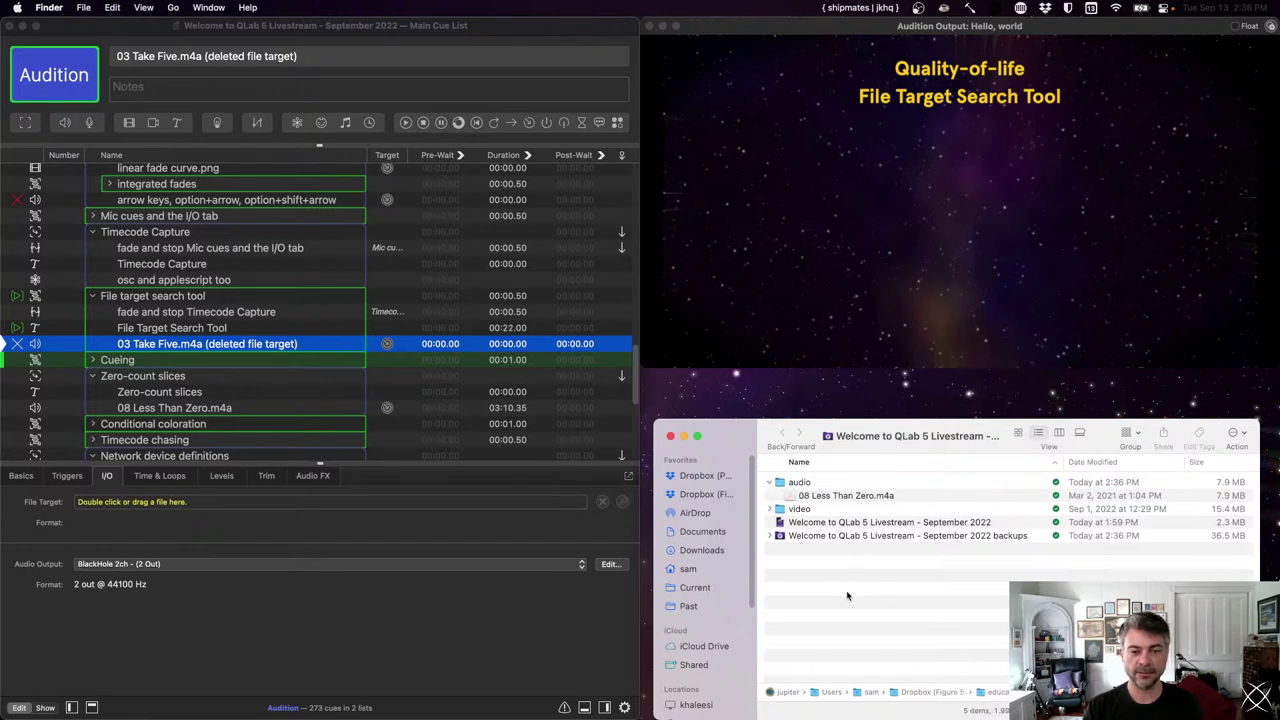
pyautogui.click(828, 500)
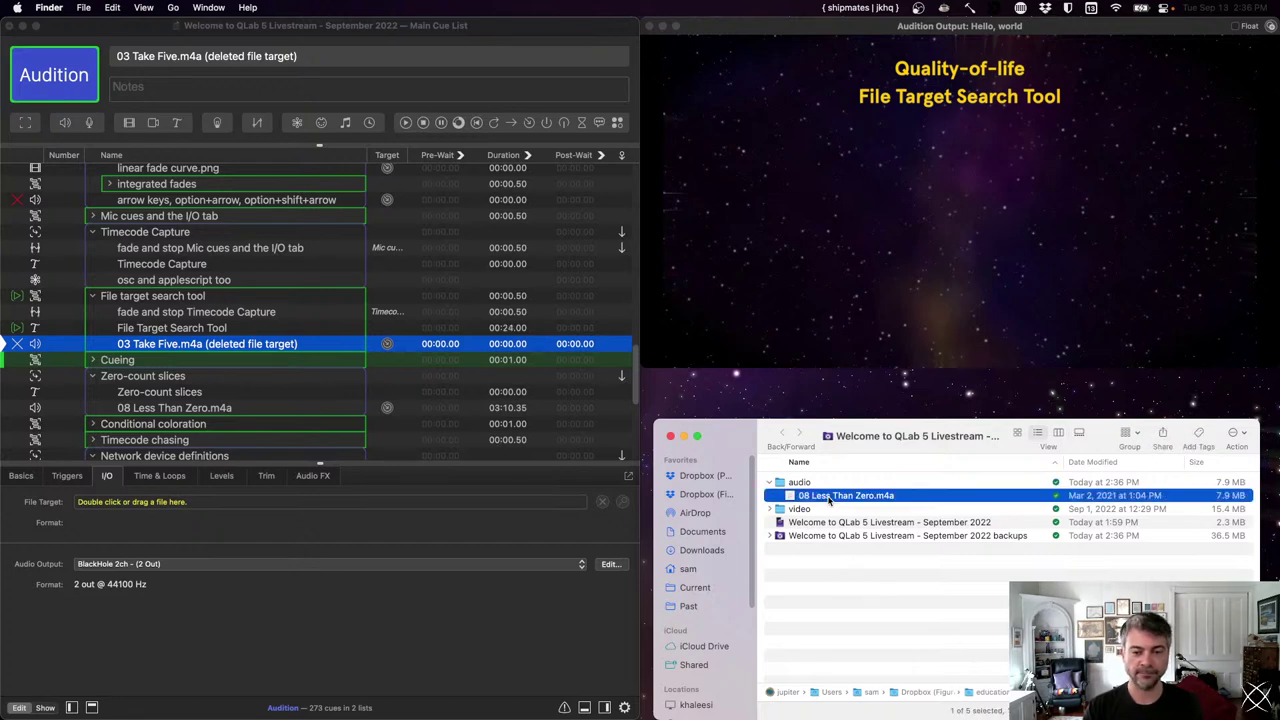
pyautogui.click(321, 349)
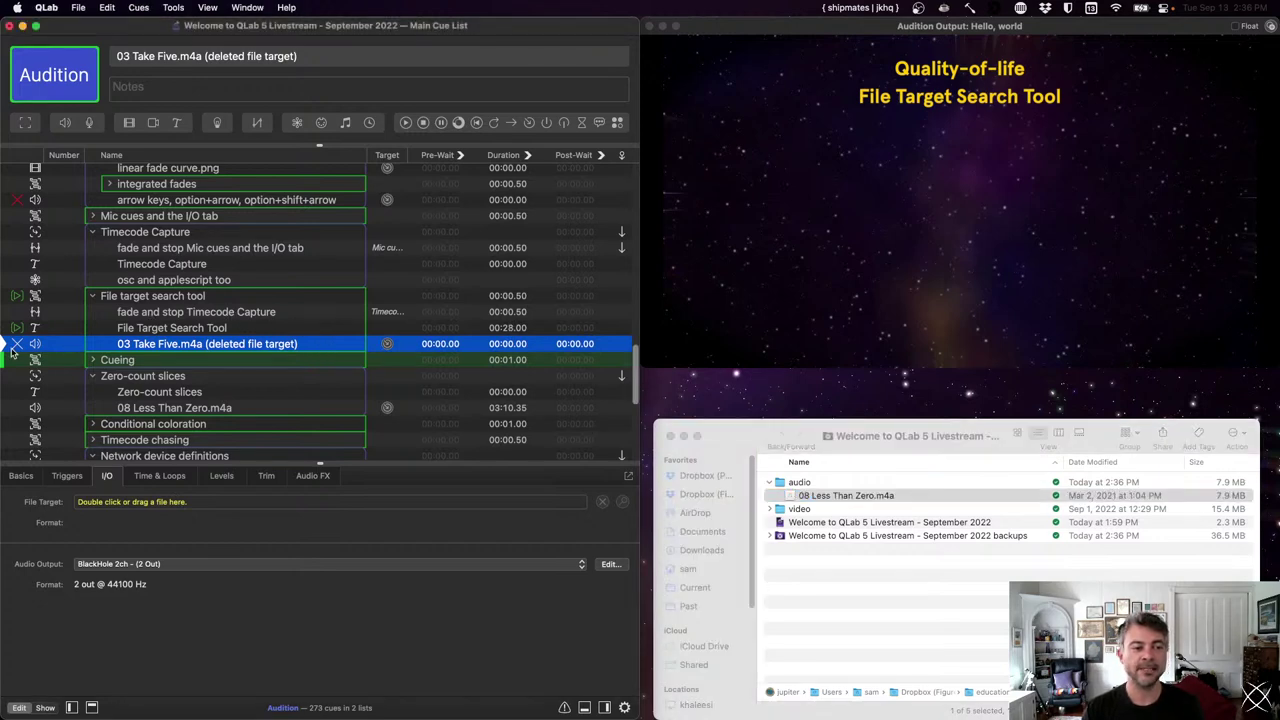
pyautogui.click(176, 7)
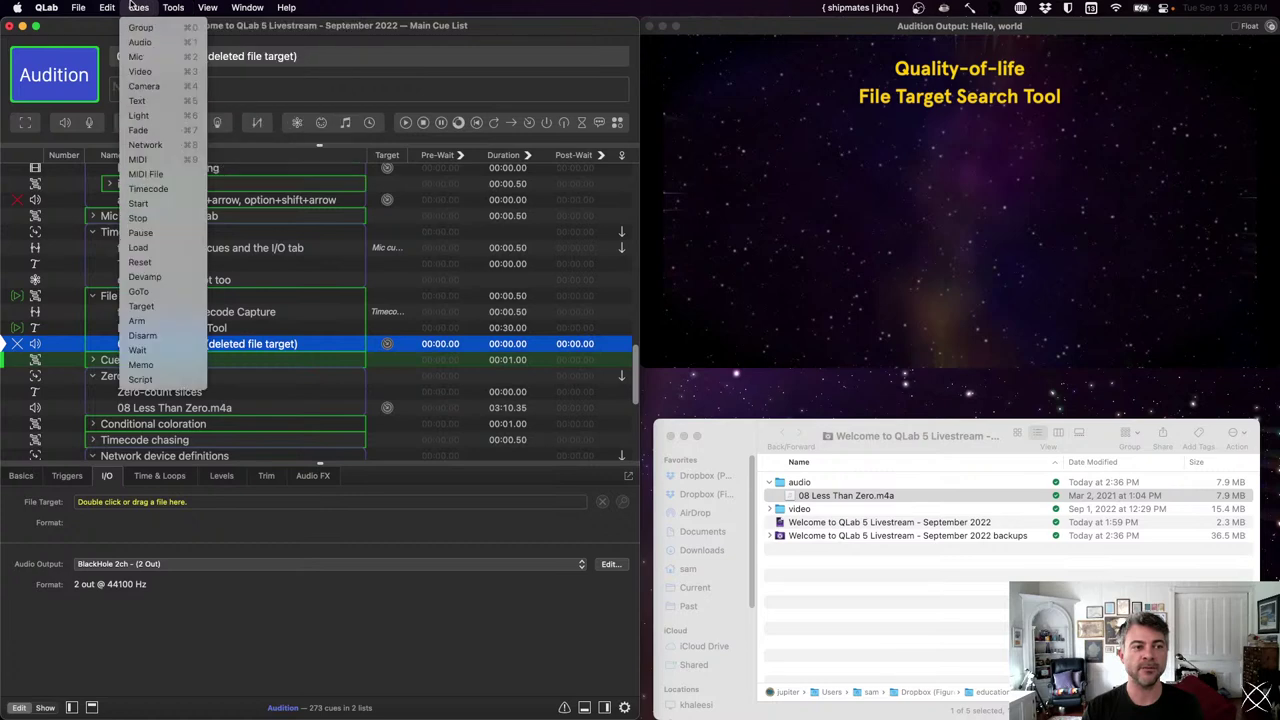
pyautogui.click(166, 430)
pyautogui.click(148, 424)
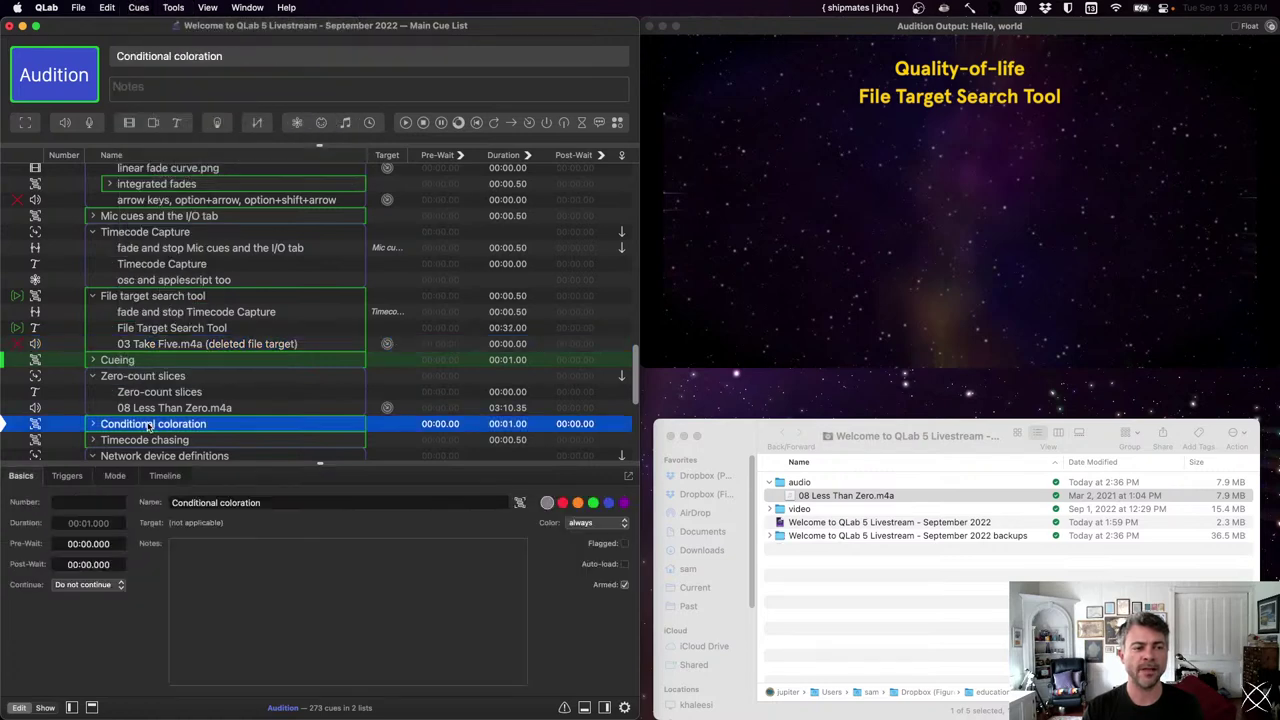
pyautogui.click(160, 344)
pyautogui.click(166, 7)
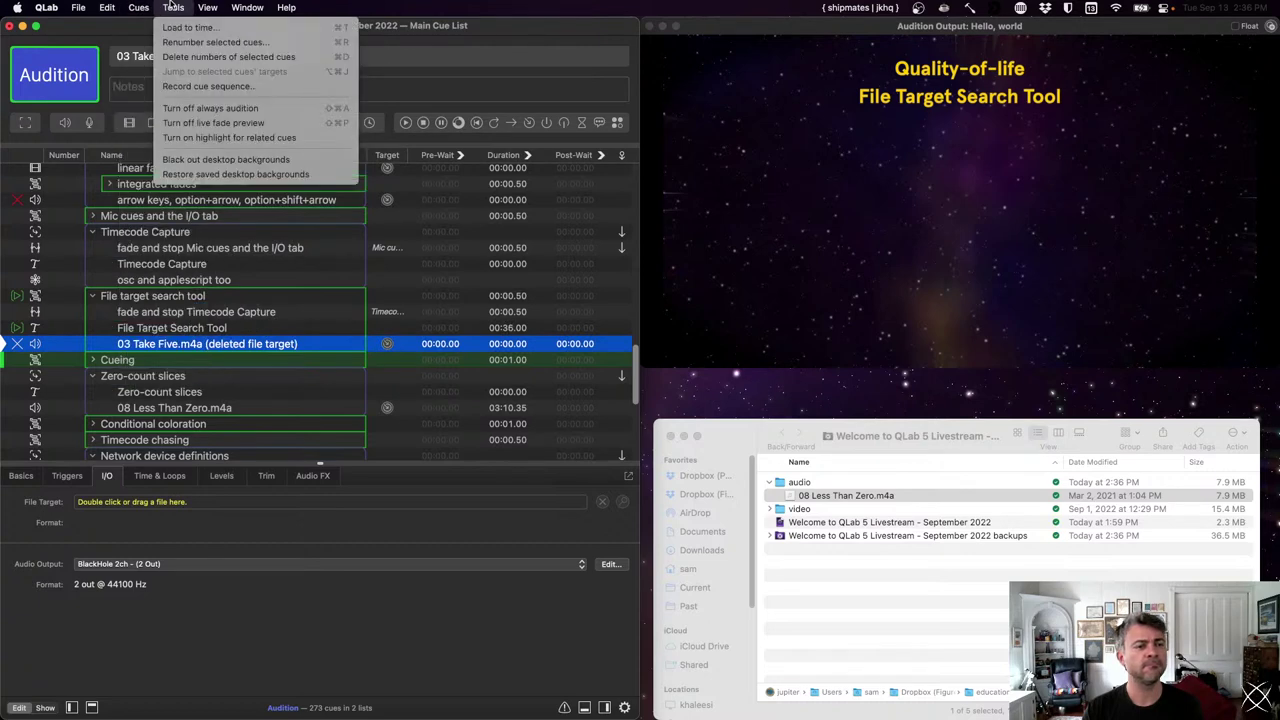
pyautogui.click(173, 7)
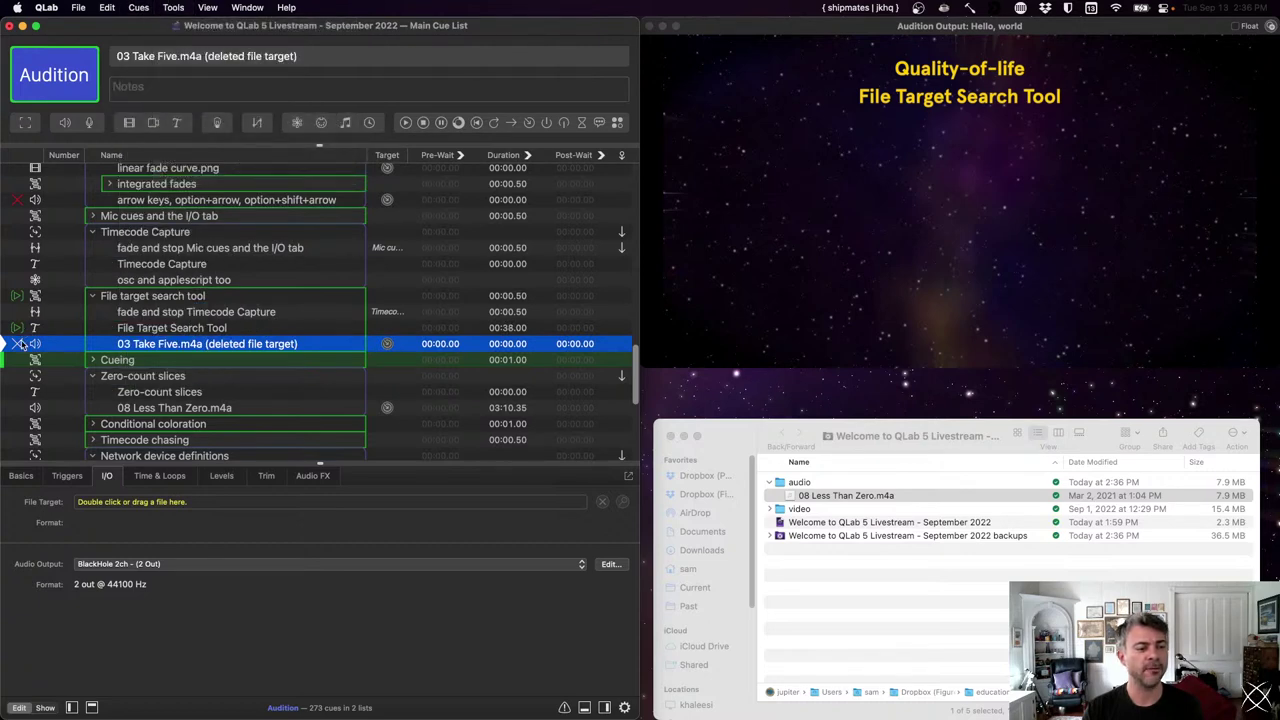
pyautogui.moveTo(21, 345)
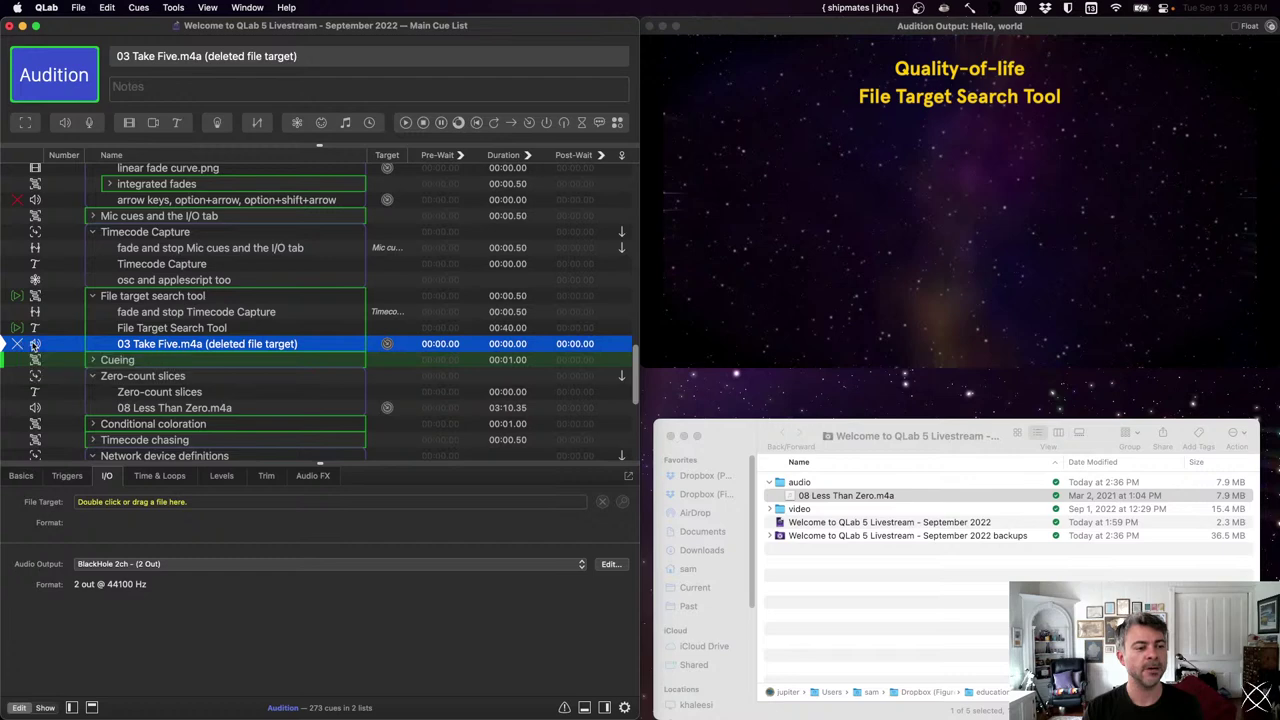
pyautogui.press('Down')
pyautogui.press('Up')
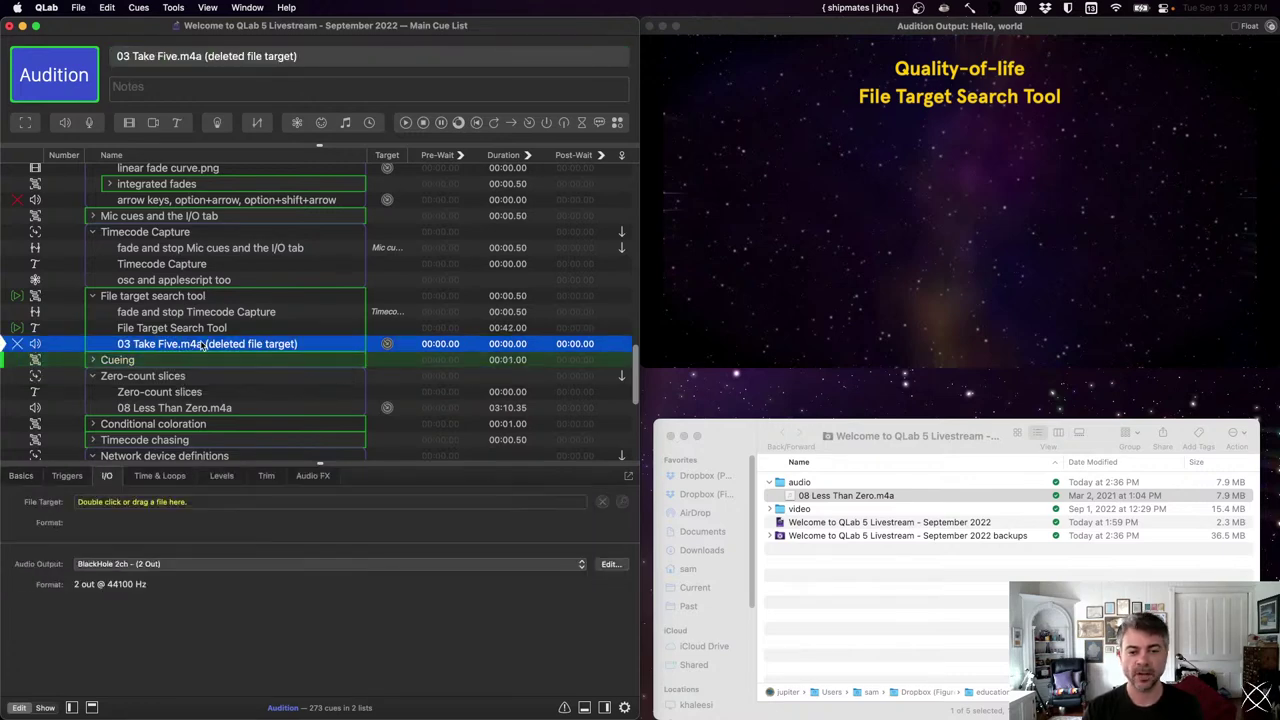
pyautogui.click(930, 645)
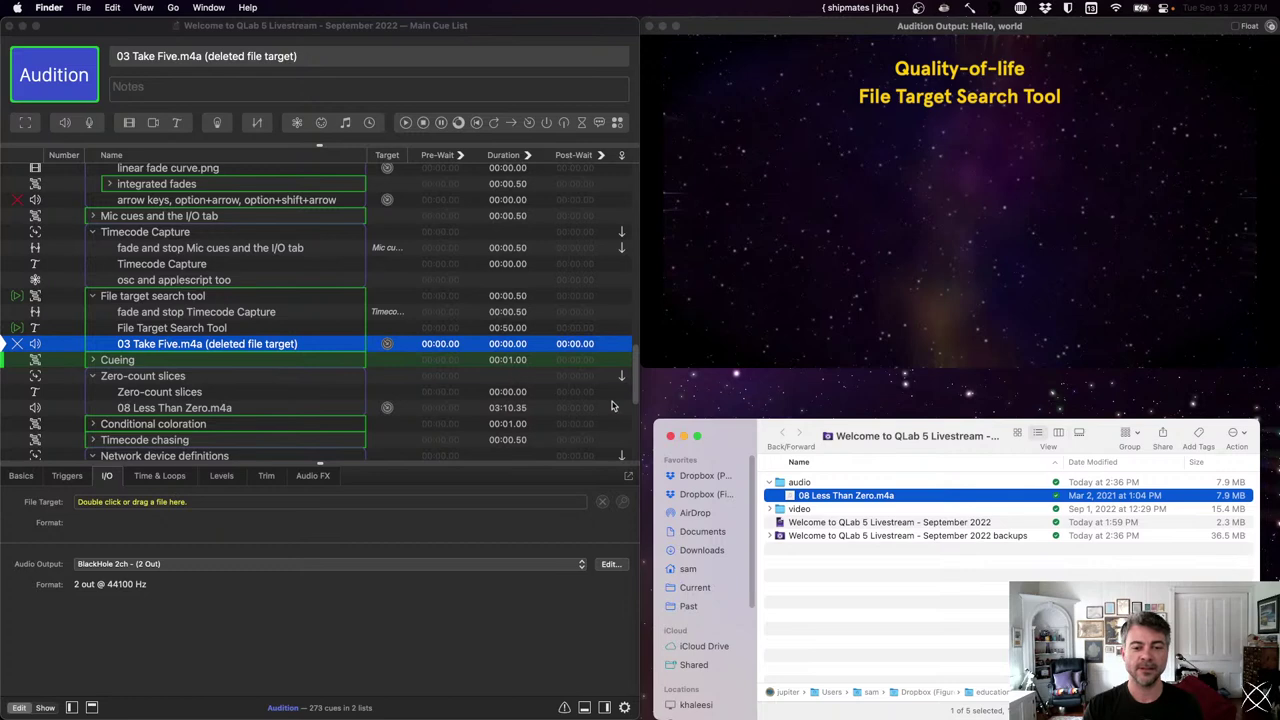
pyautogui.click(810, 395)
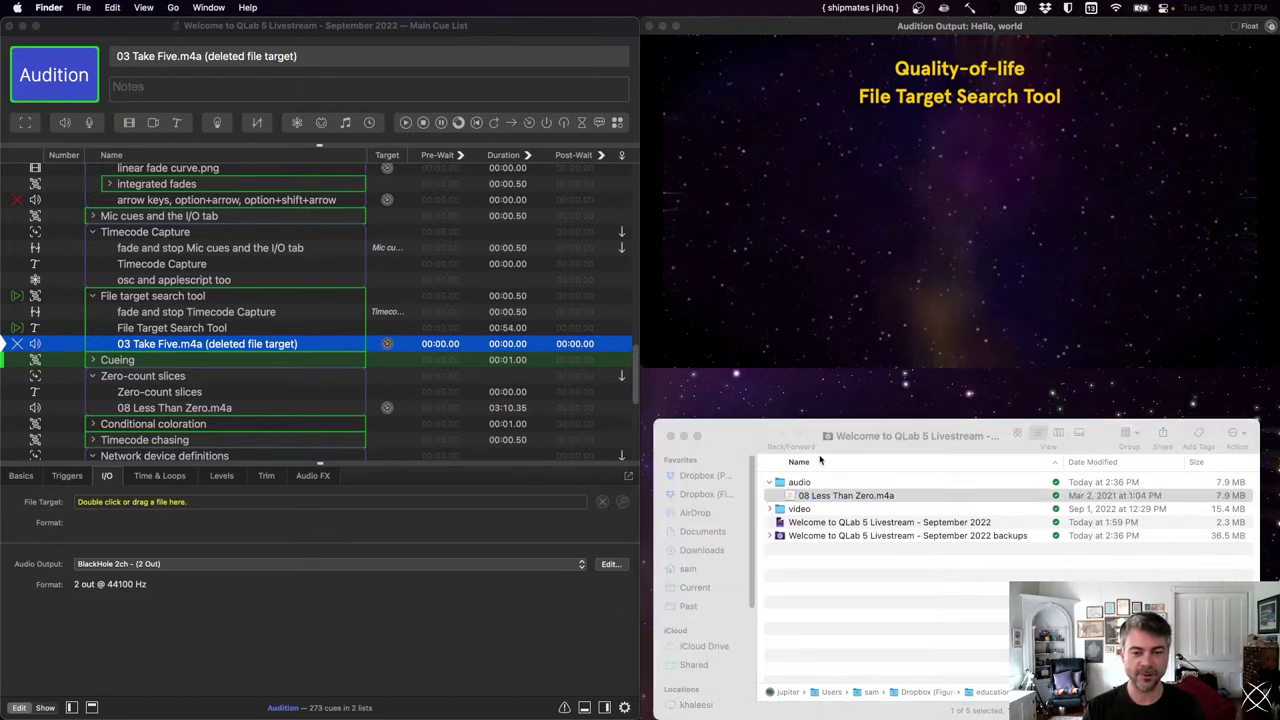
# - Duplicate 08 Less Than Zero.m4a and rename the copy to test sound.m4a
pyautogui.moveTo(795, 495); pyautogui.dragTo(873, 497)
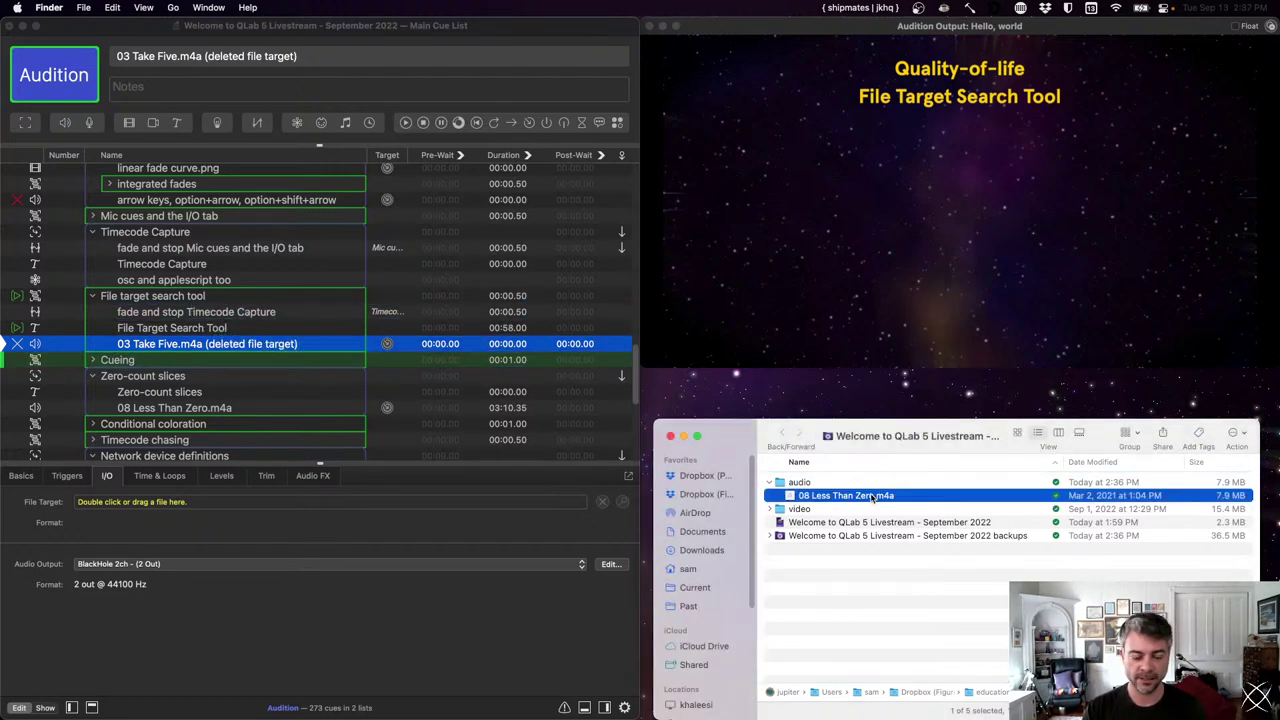
pyautogui.click(873, 495)
pyautogui.press('Escape')
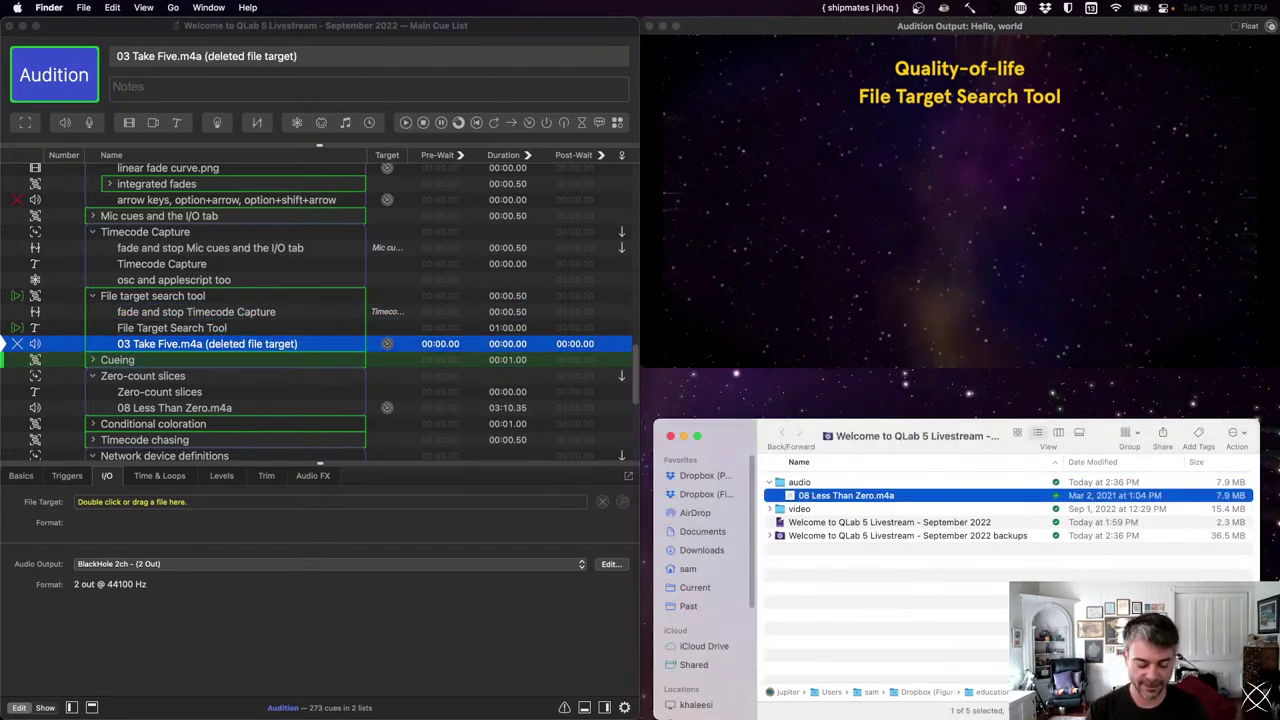
pyautogui.press('super+v')
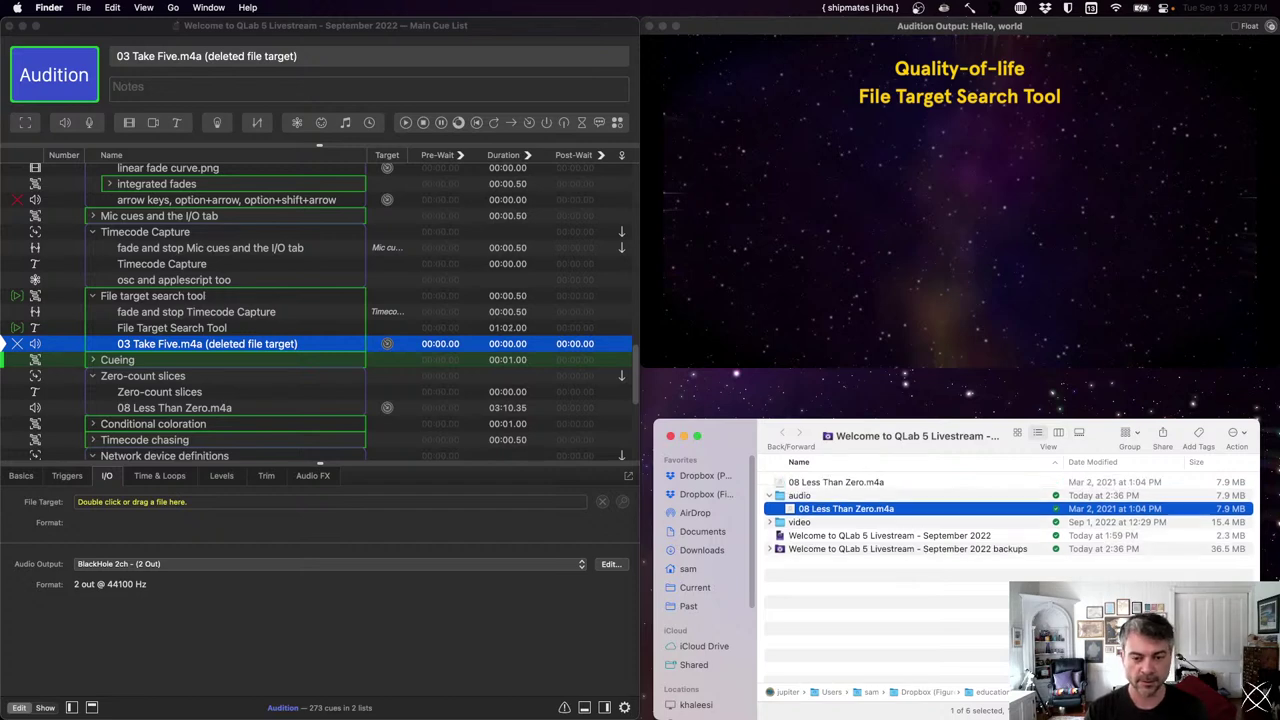
pyautogui.press('Return')
pyautogui.write('test sound')
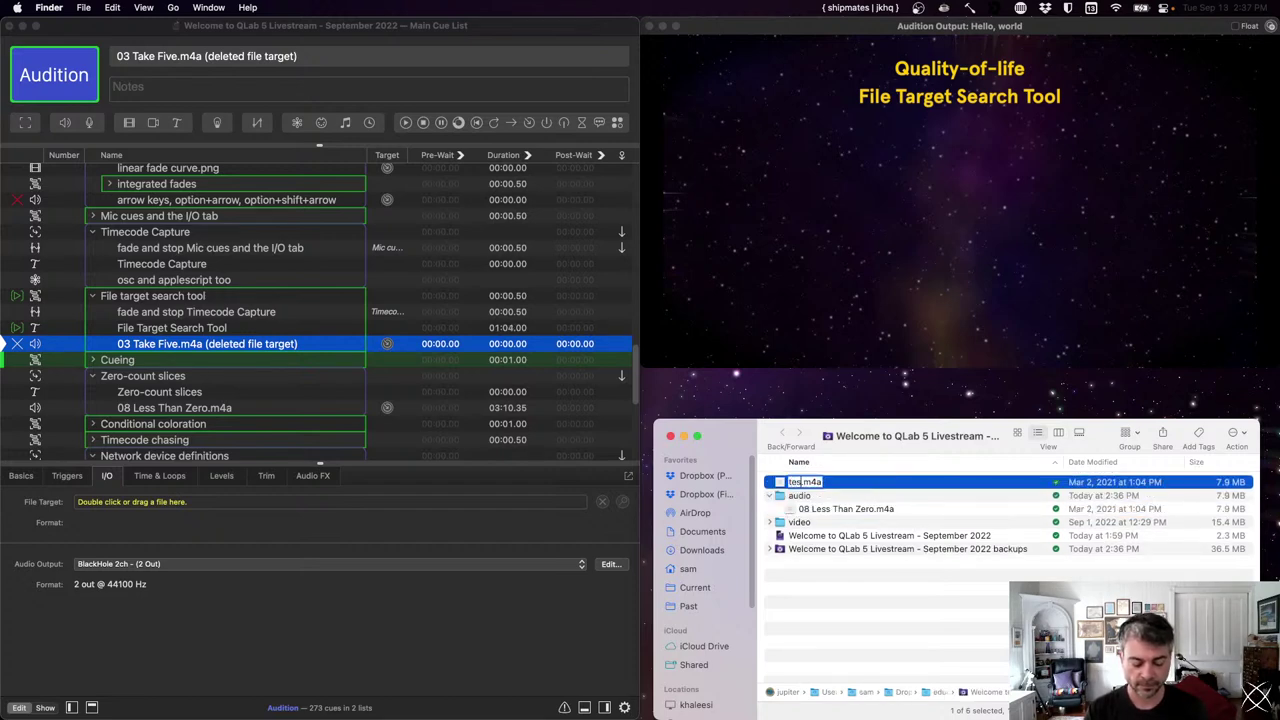
pyautogui.press('Return')
# - Drop test sound.m4a onto the broken cue, clear its name to adopt the file name, and close the workspace
pyautogui.moveTo(805, 510); pyautogui.dragTo(396, 347)
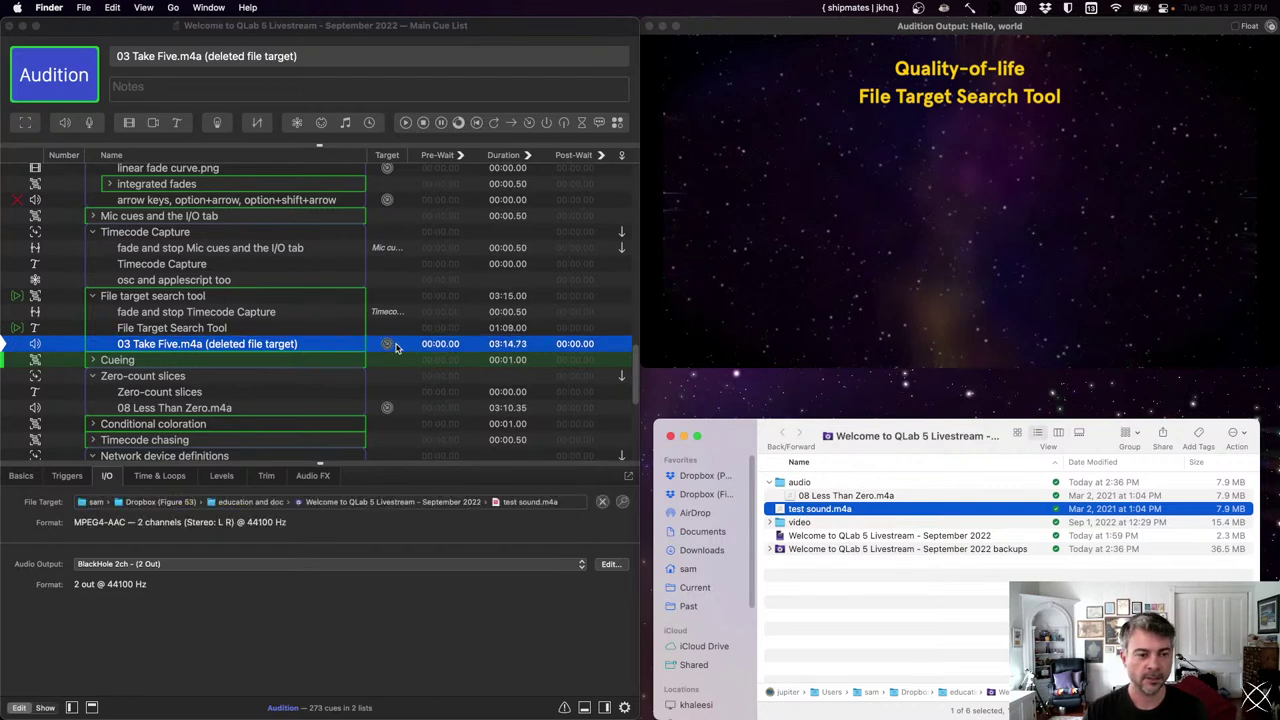
pyautogui.doubleClick(293, 341)
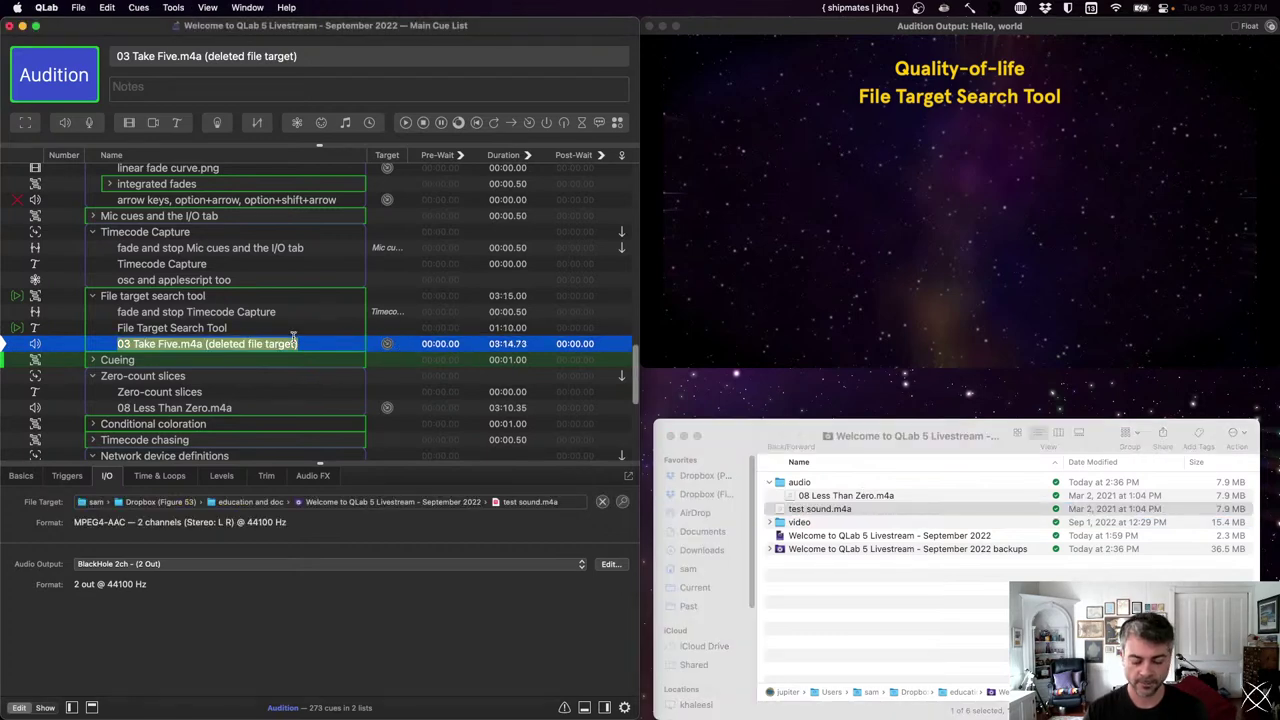
pyautogui.press('BackSpace')
pyautogui.press('Return')
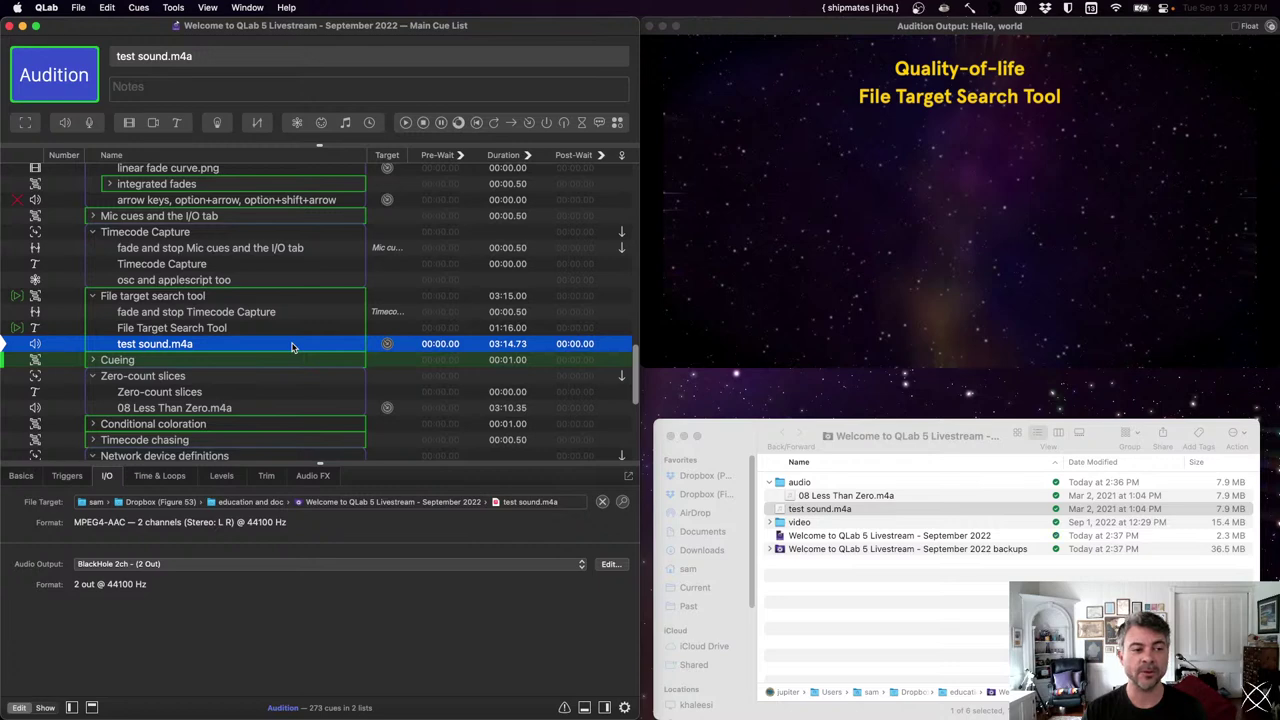
pyautogui.press('super+w')
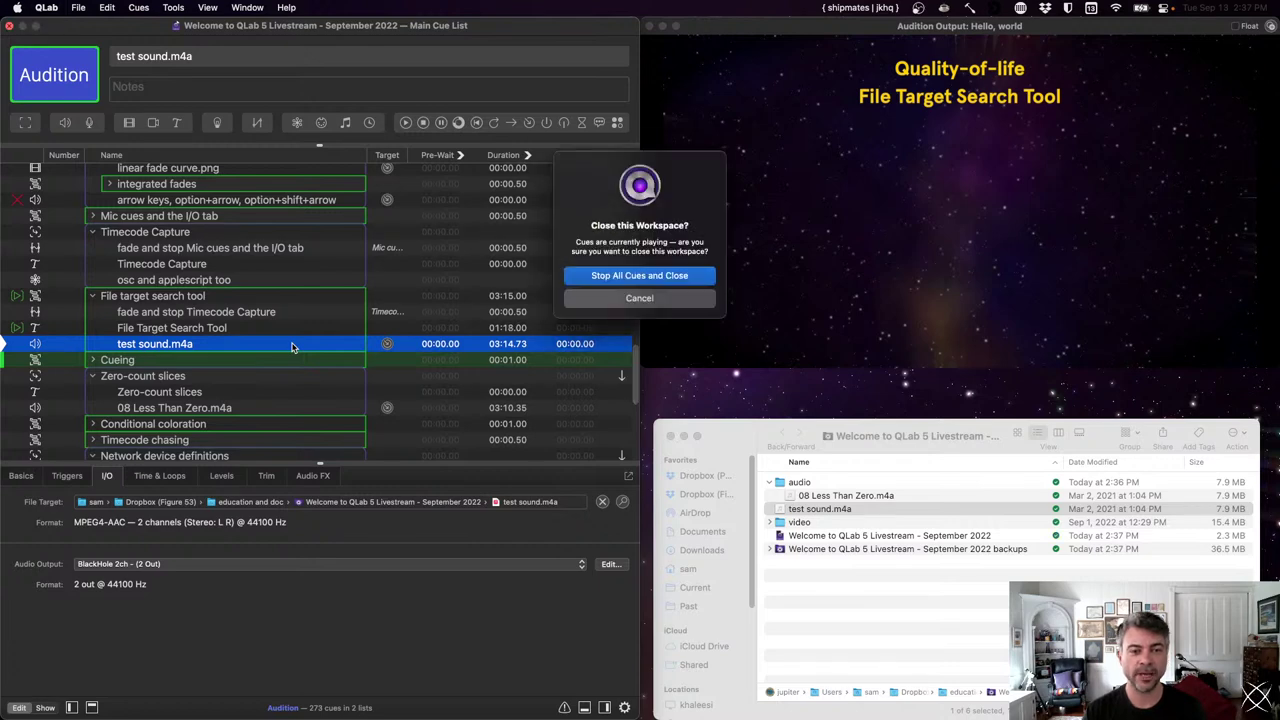
# - Stop all cues, quit QLab, and move test sound.m4a to the Trash
pyautogui.press('Return')
pyautogui.press('super+q')
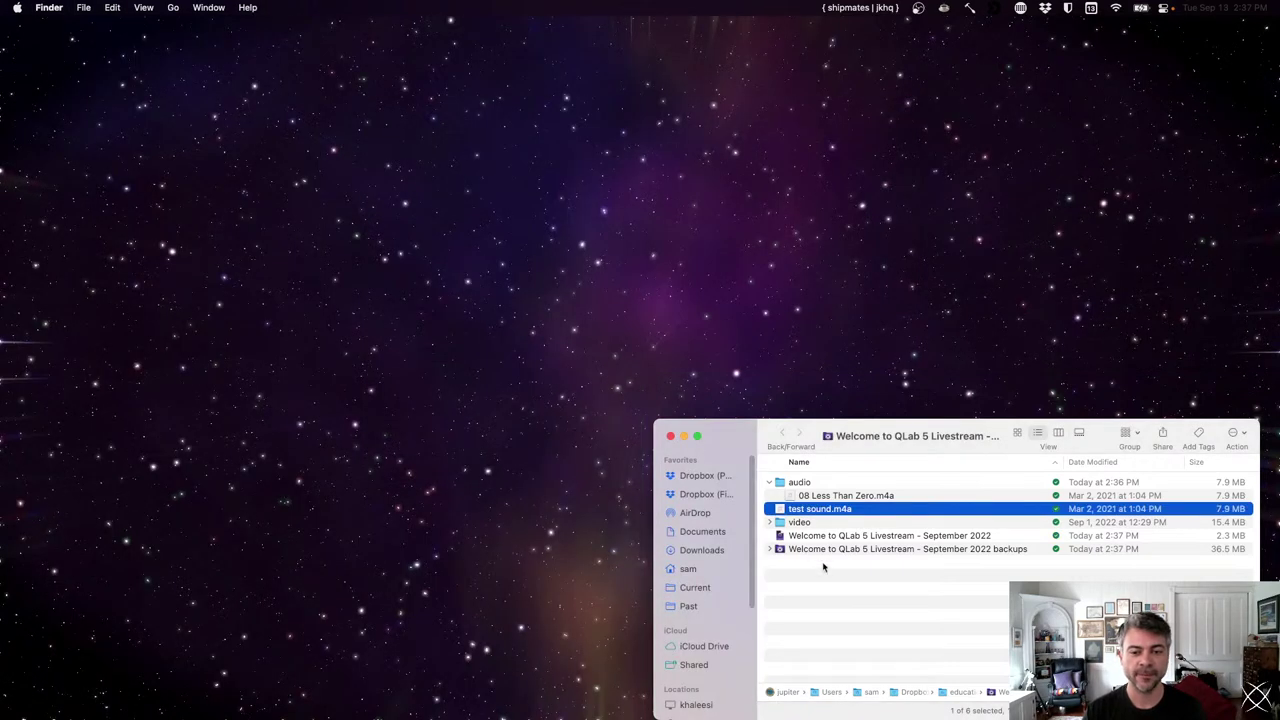
pyautogui.press('super+BackSpace')
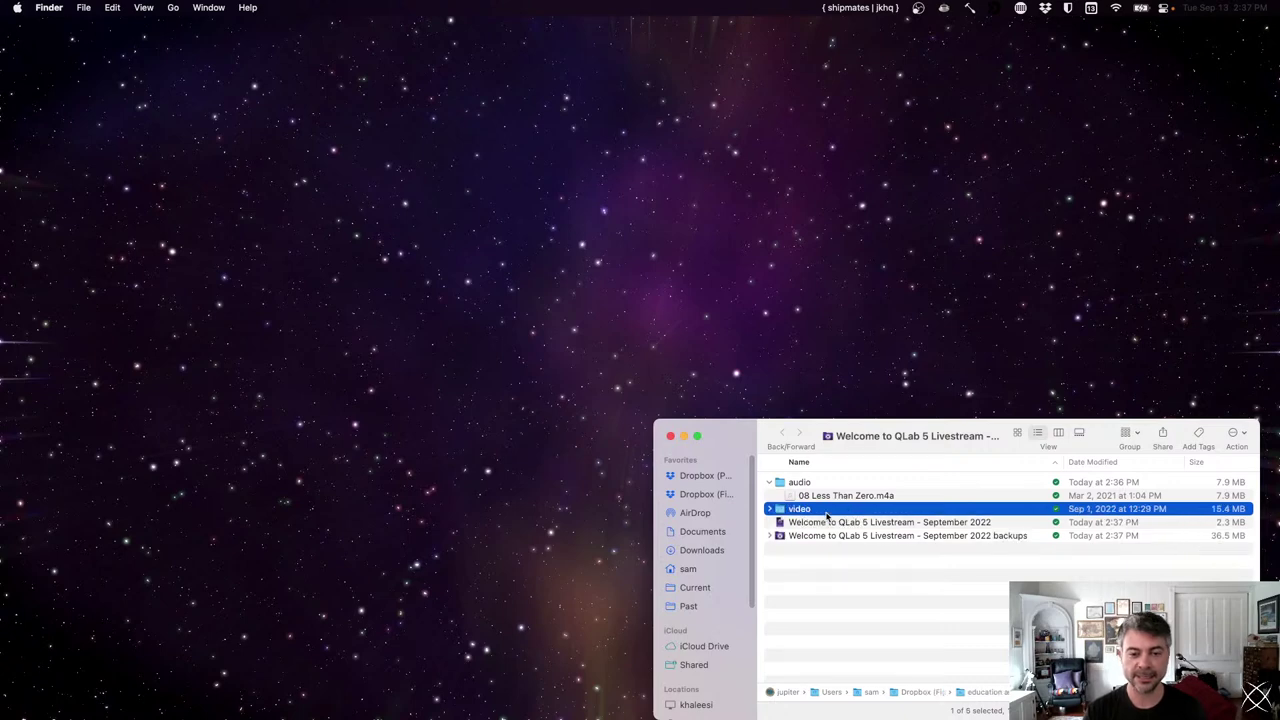
# - Empty the Trash and reopen the Welcome to QLab 5 Livestream - September 2022 workspace
pyautogui.press('super+space')
pyautogui.write('tra')
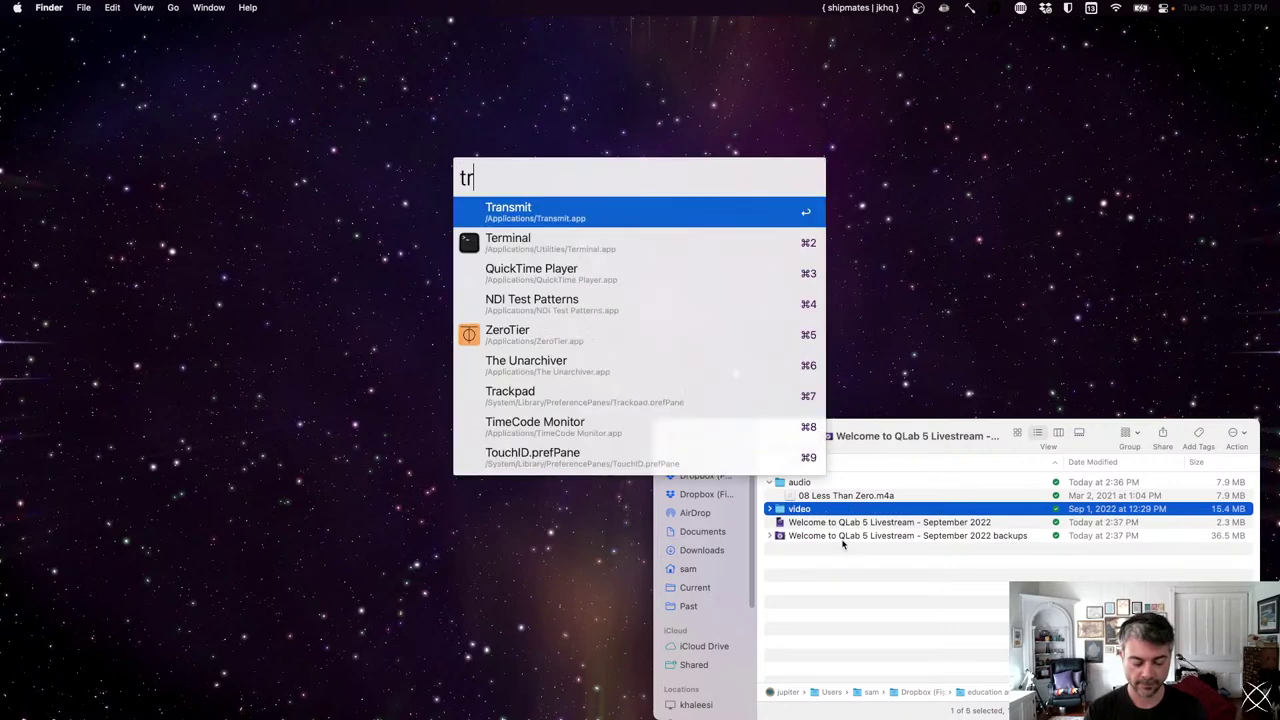
pyautogui.press('Return')
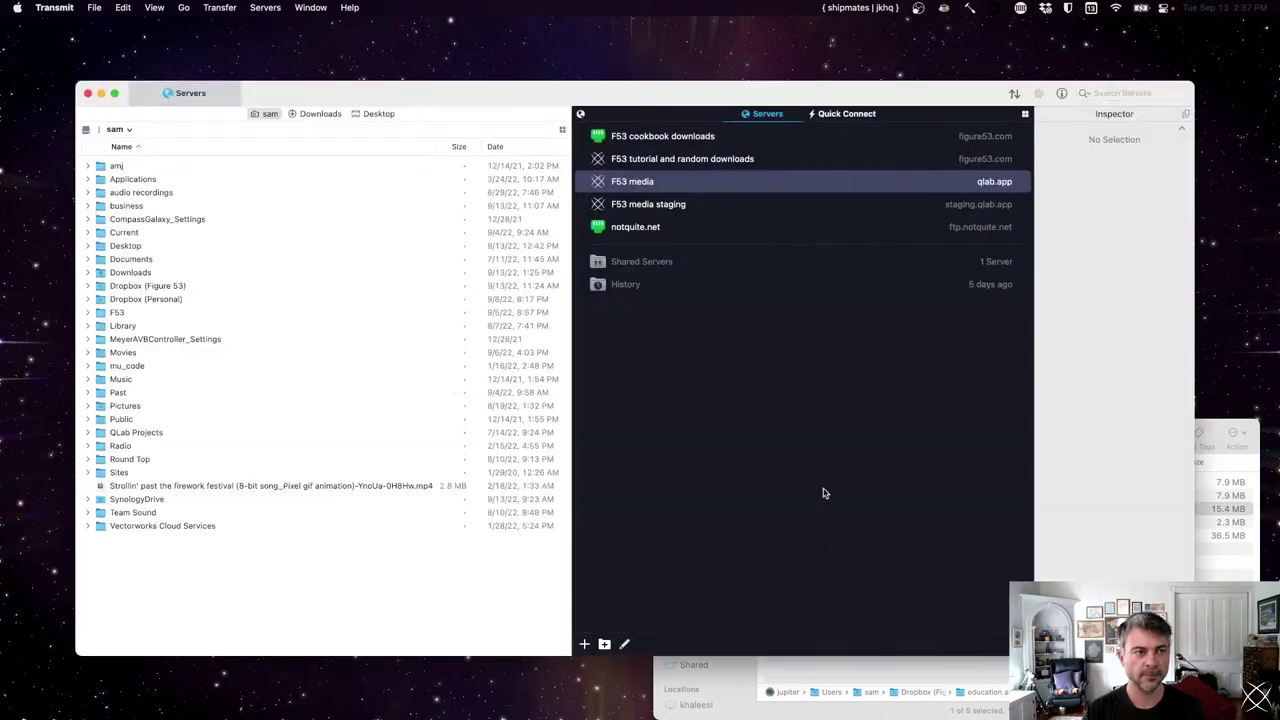
pyautogui.press('super+q')
pyautogui.moveTo(890, 705)
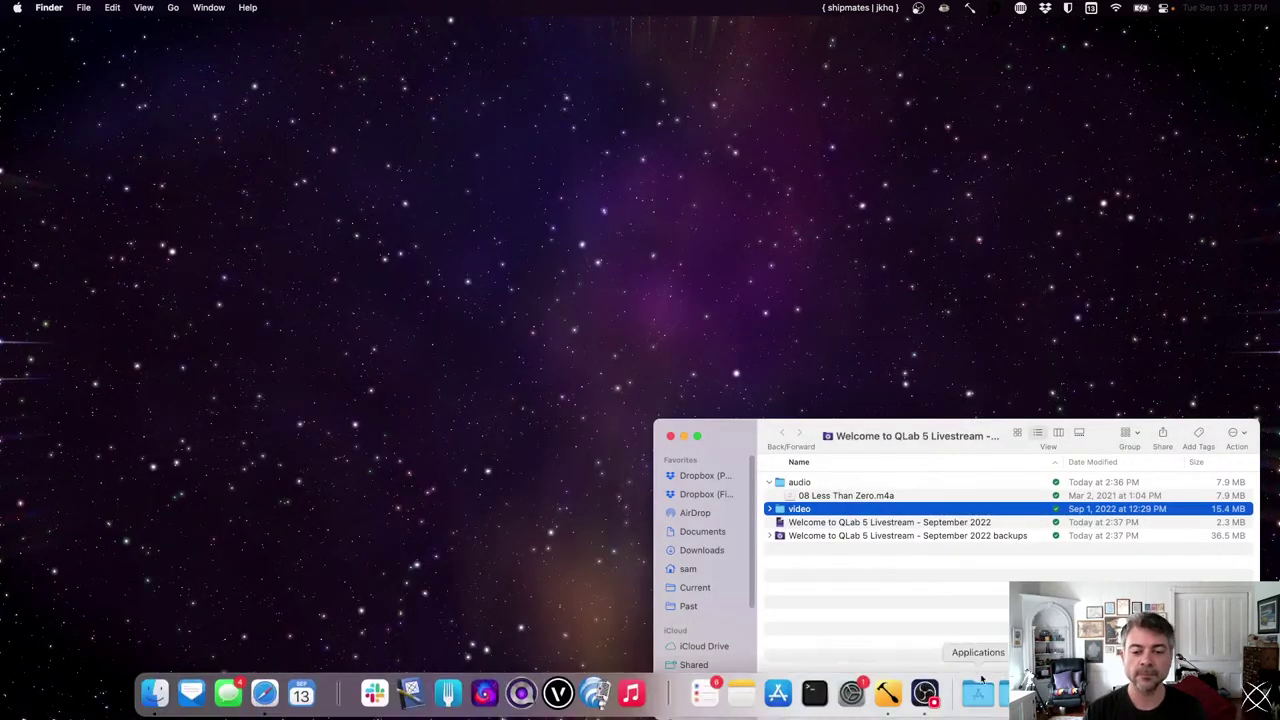
pyautogui.press('super+space')
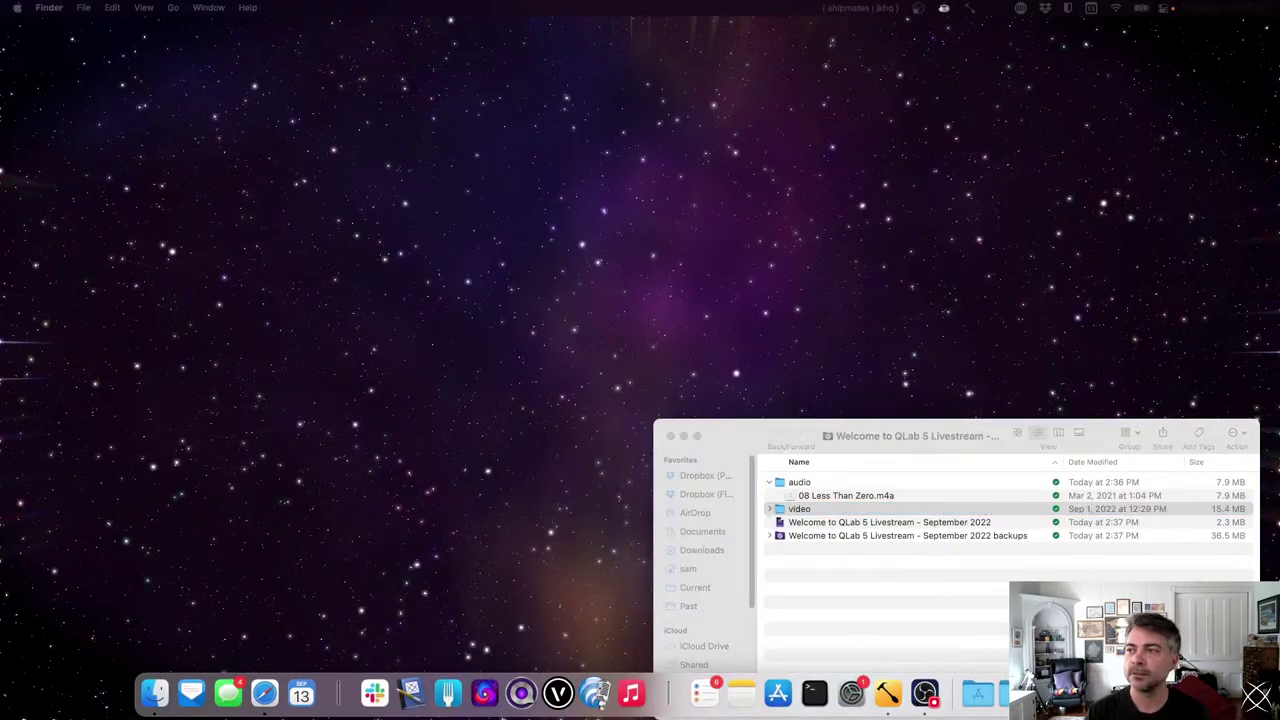
pyautogui.press('Escape')
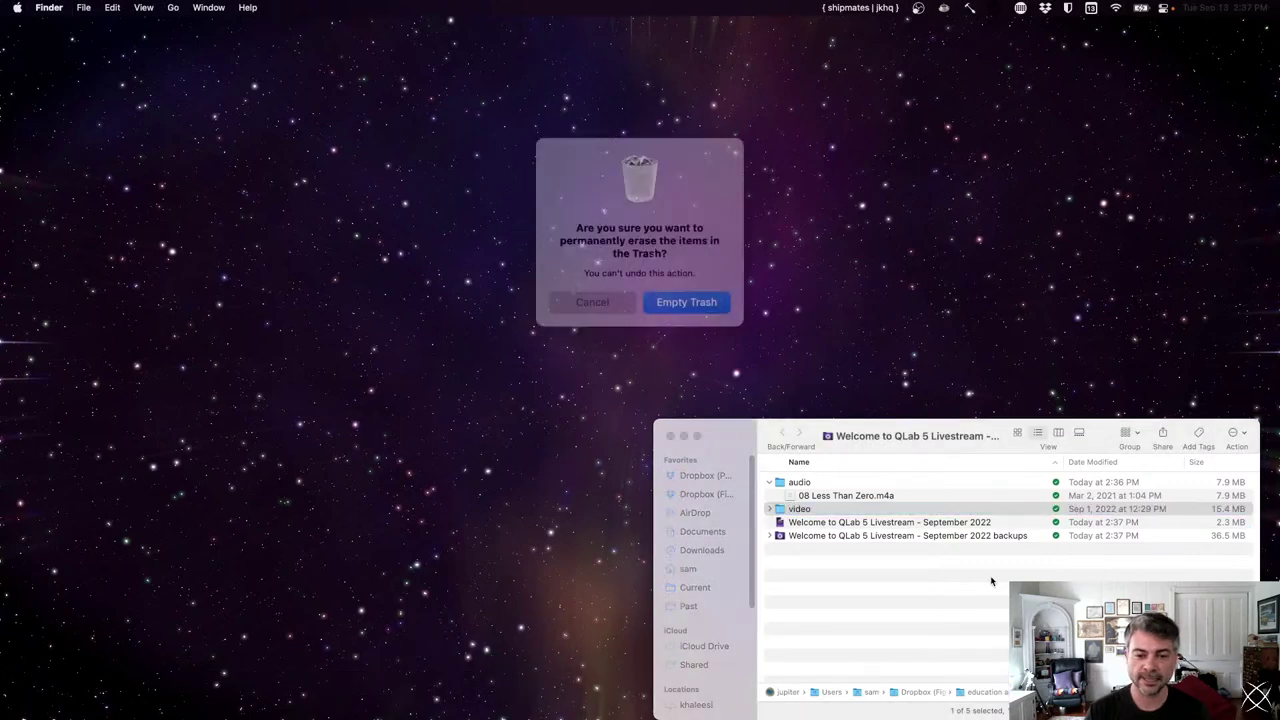
pyautogui.doubleClick(958, 524)
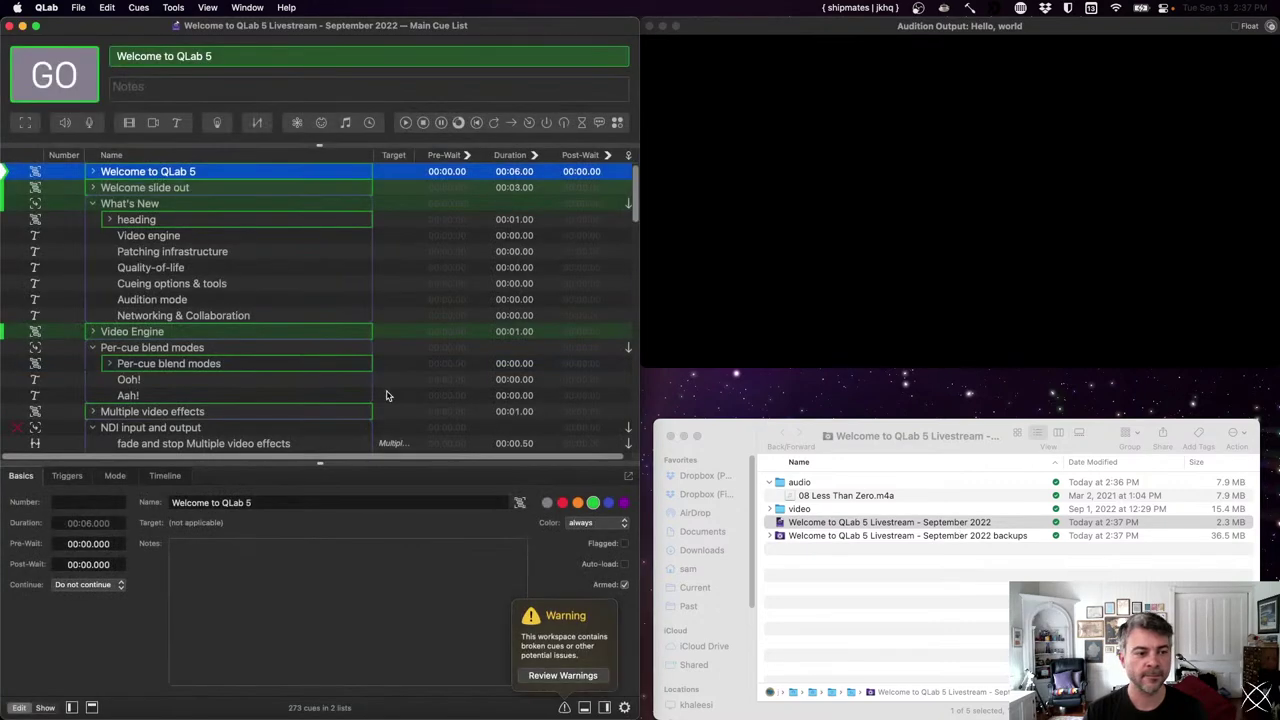
# - Select the broken test sound.m4a cue in the File Target Search Tool group and open the Tools menu
pyautogui.scroll(-10, 266, 403)
pyautogui.scroll(-10, 266, 403)
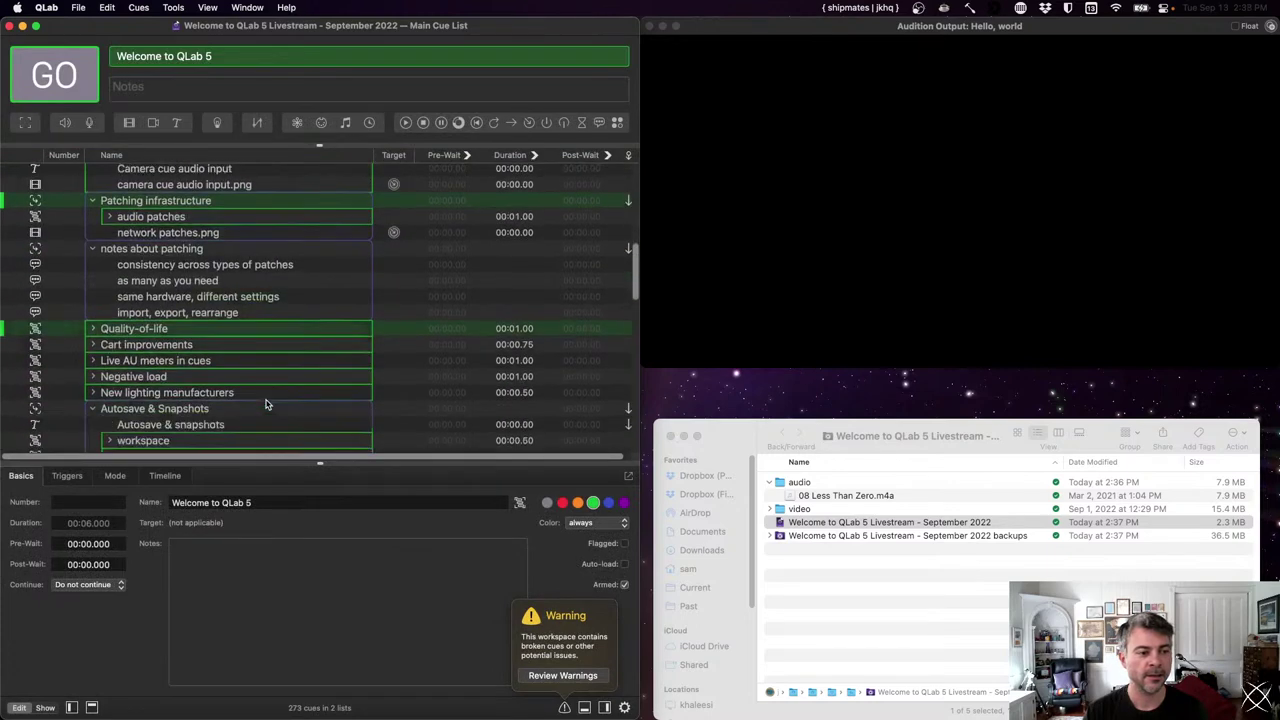
pyautogui.scroll(-10, 266, 403)
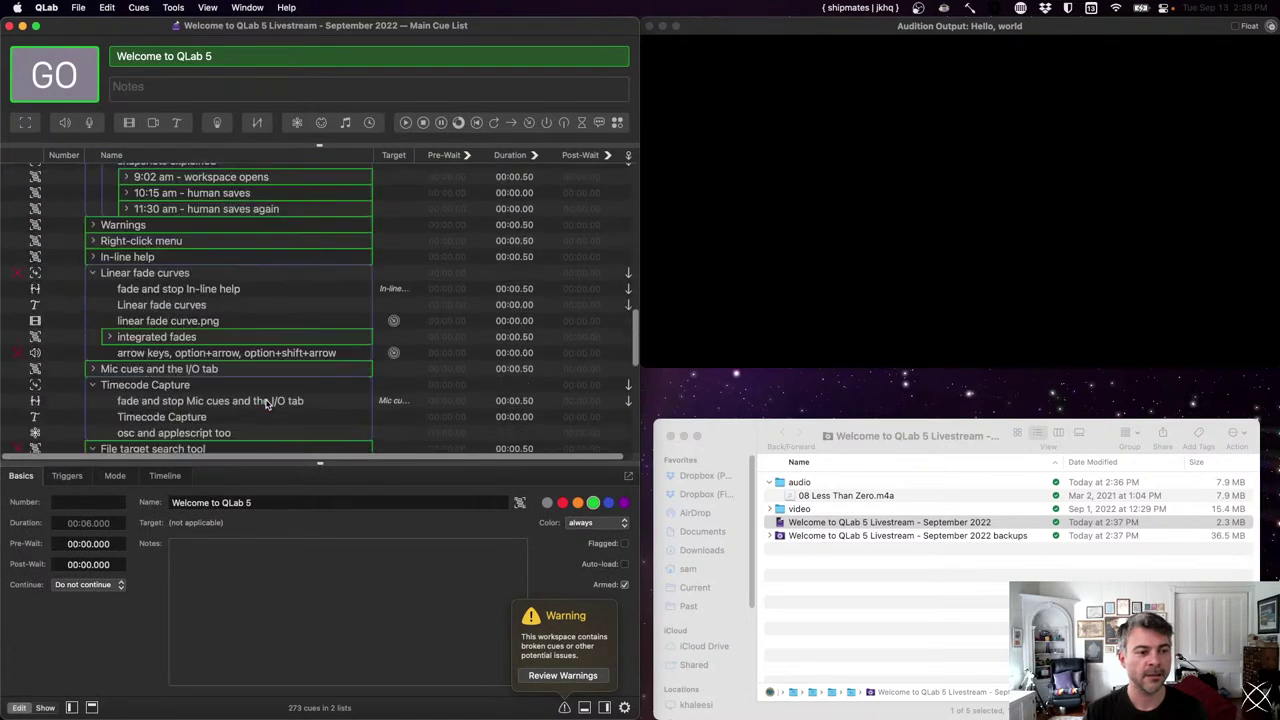
pyautogui.scroll(-2, 266, 404)
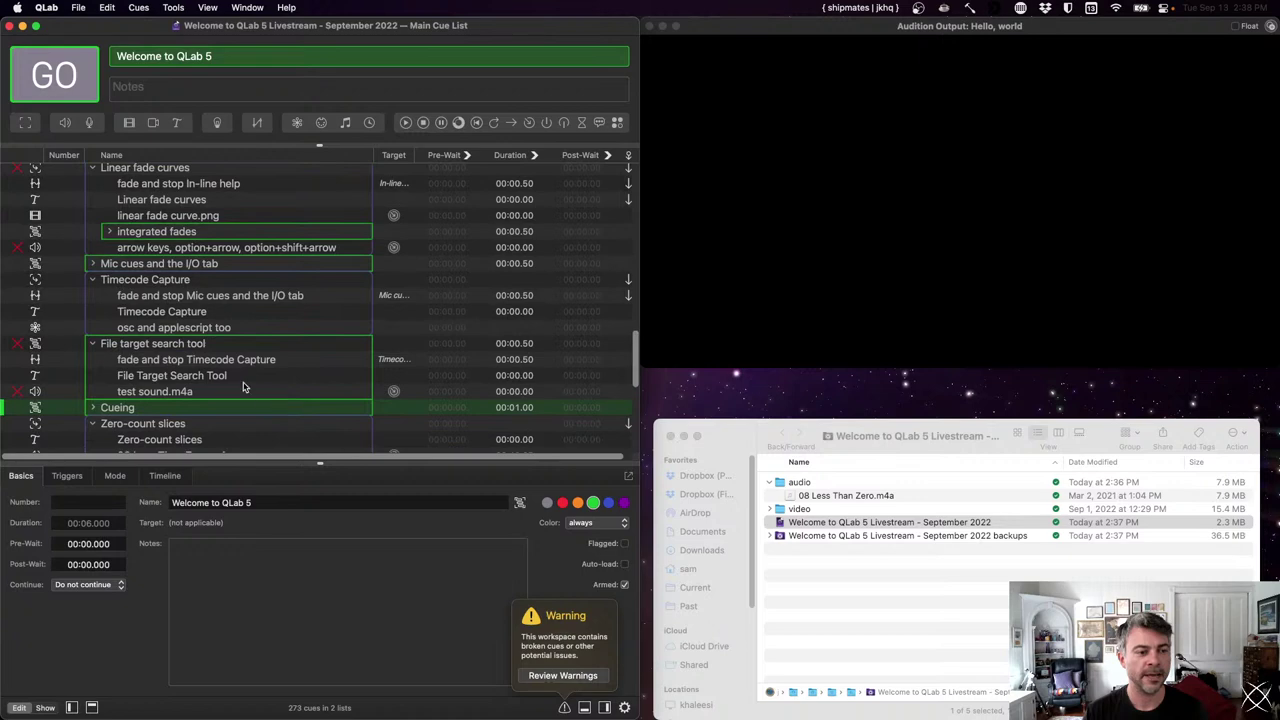
pyautogui.click(244, 379)
pyautogui.click(238, 391)
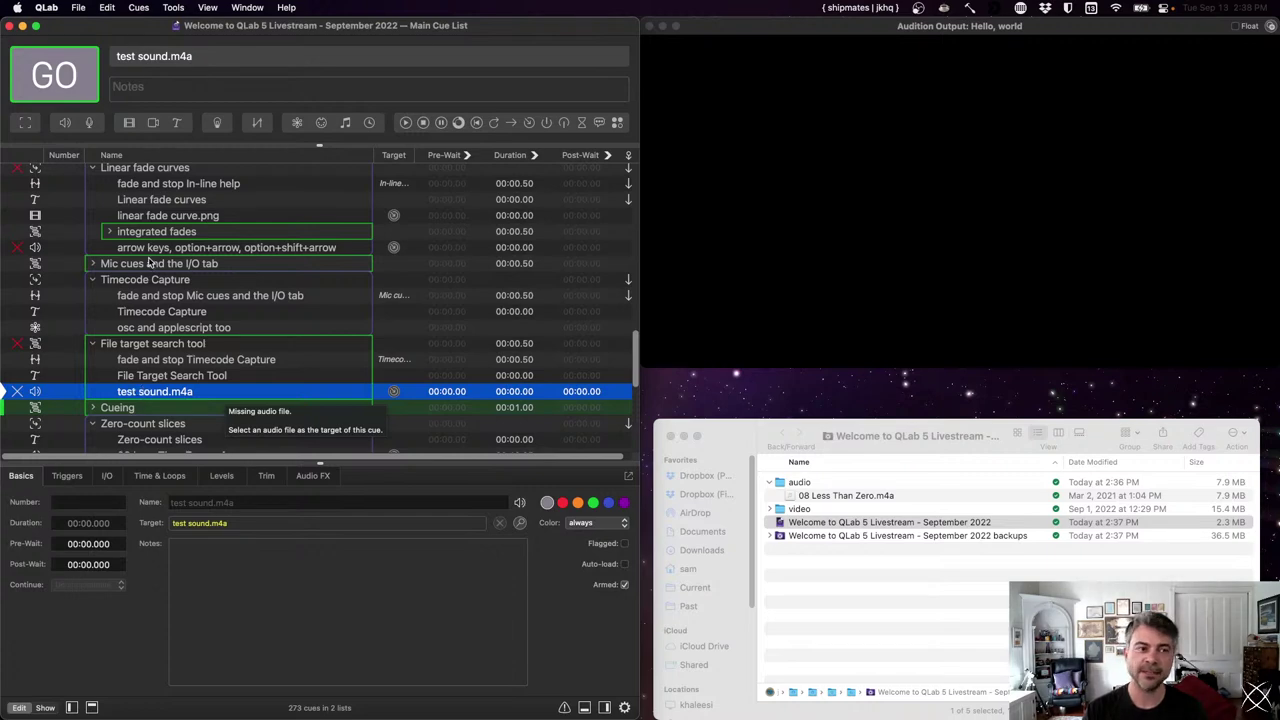
pyautogui.click(174, 7)
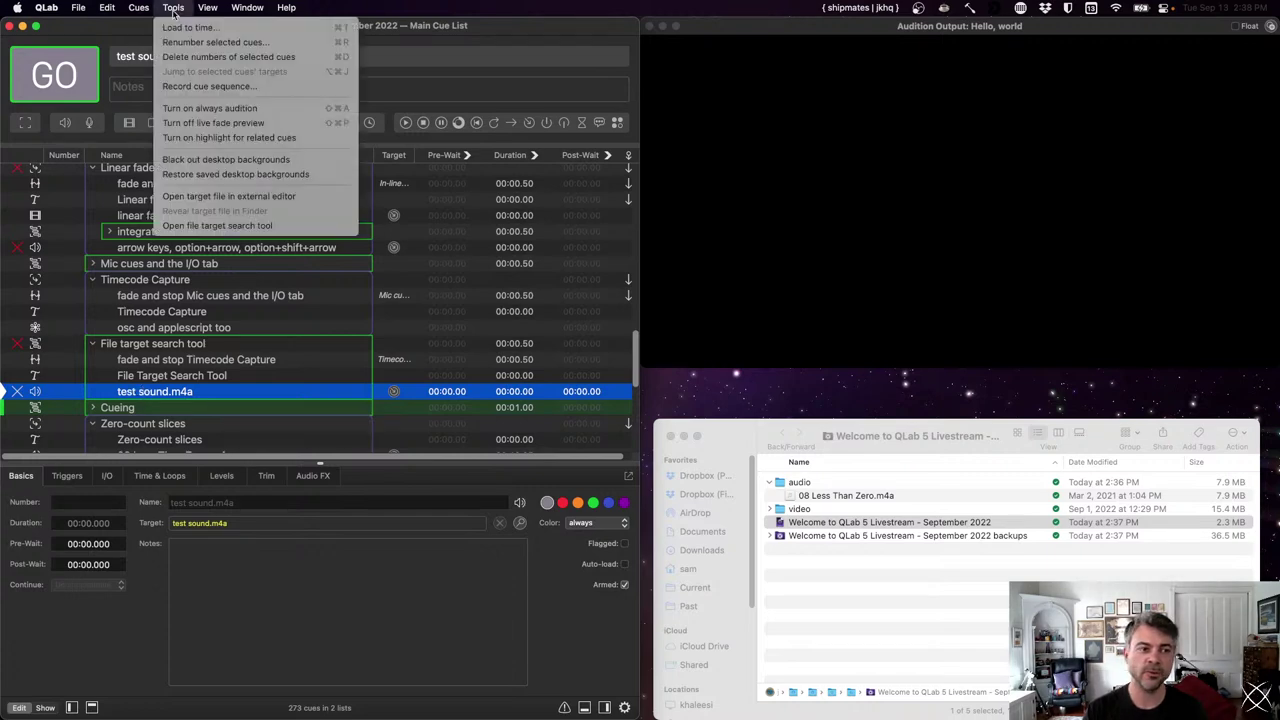
# - Open the File Target search tool and search the 'education and doc' folder for the missing file
pyautogui.click(193, 228)
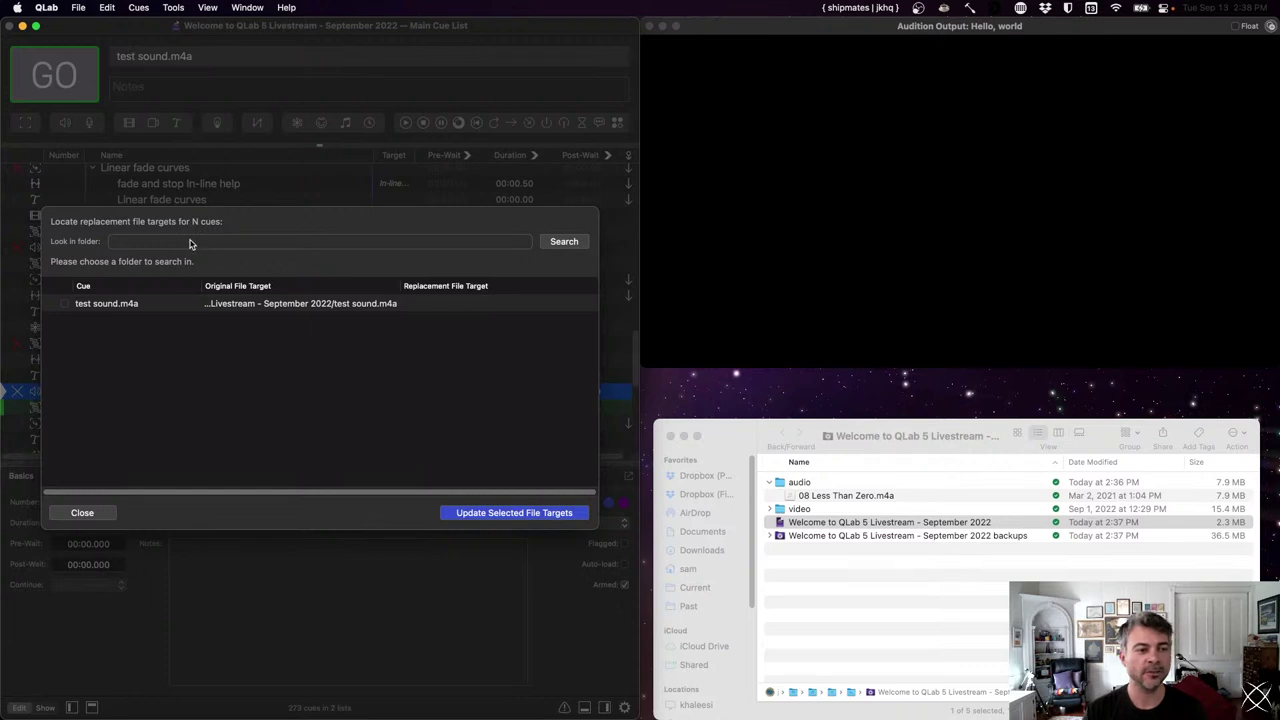
pyautogui.click(190, 244)
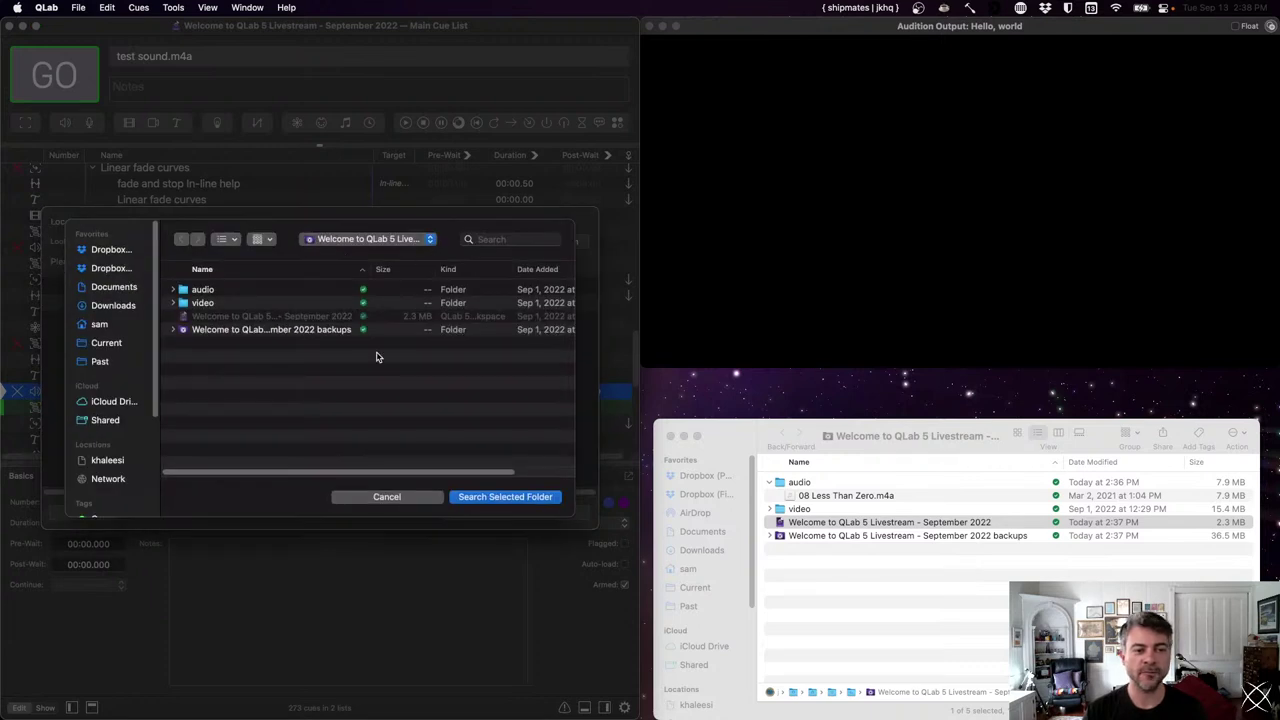
pyautogui.click(344, 240)
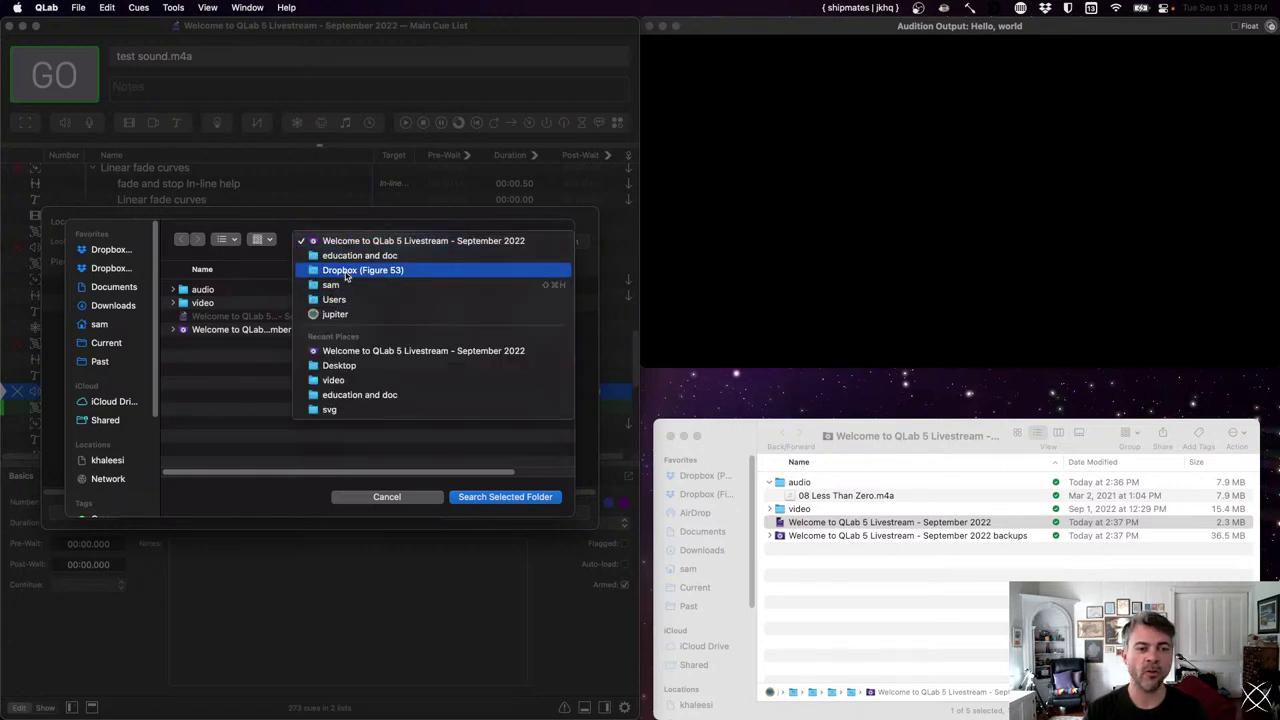
pyautogui.click(348, 256)
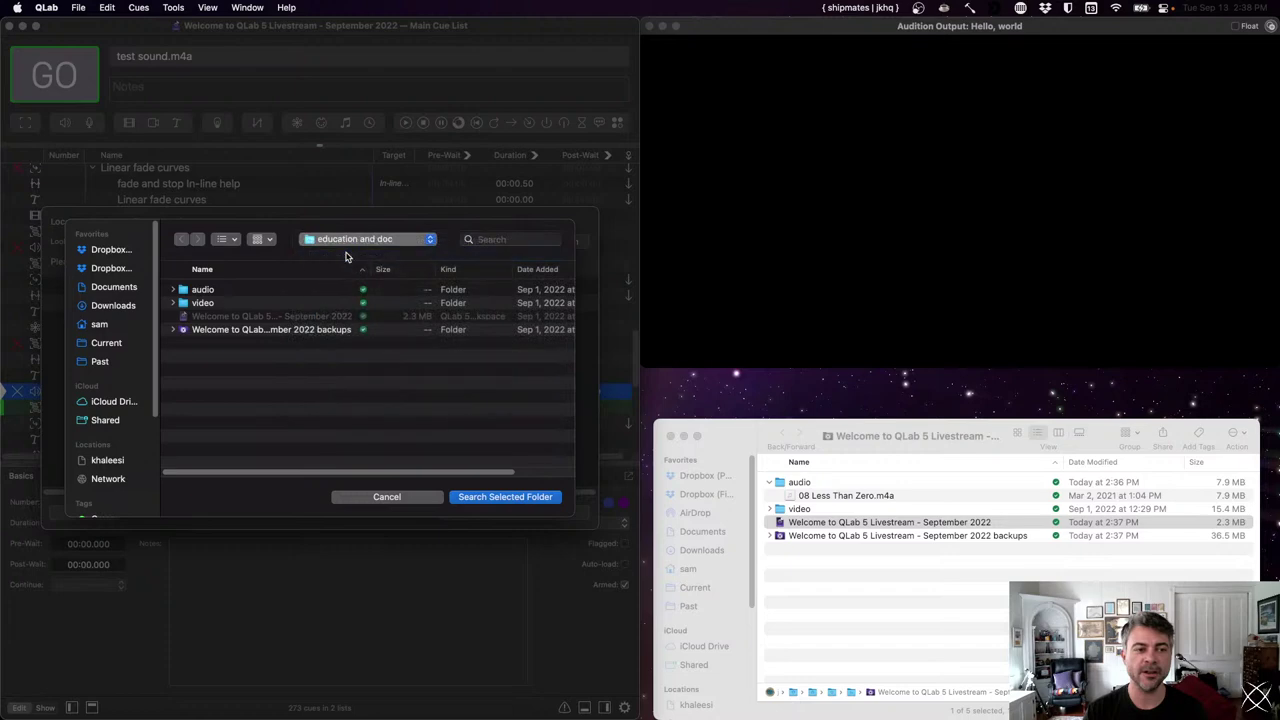
pyautogui.click(547, 497)
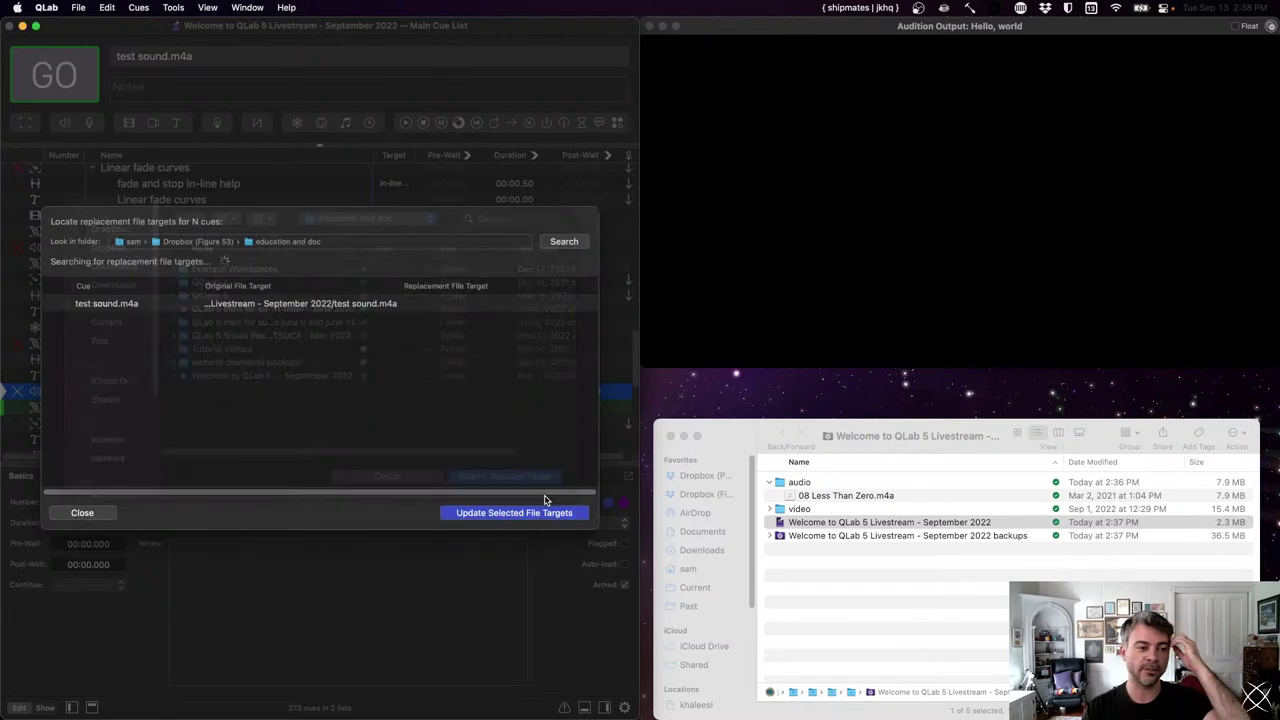
# - Try updating test sound.m4a's target despite zero matches among 994 files, then close the search
pyautogui.moveTo(590, 527); pyautogui.dragTo(625, 519)
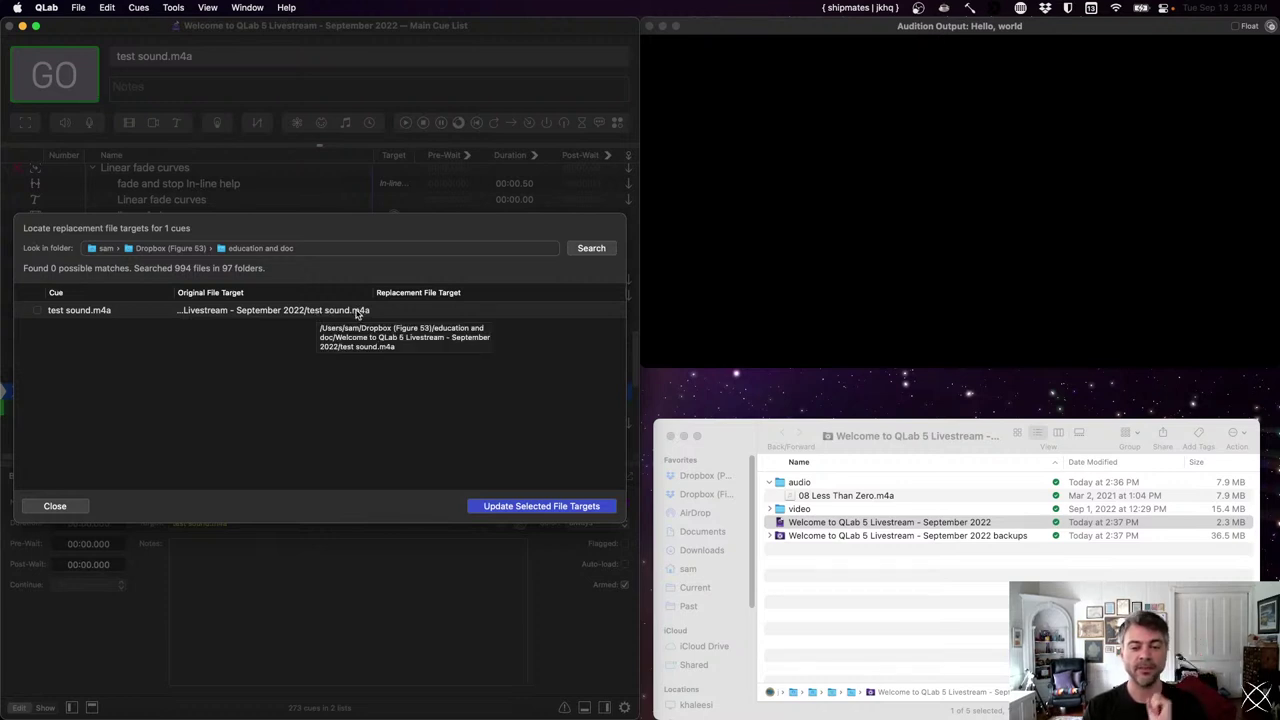
pyautogui.click(357, 312)
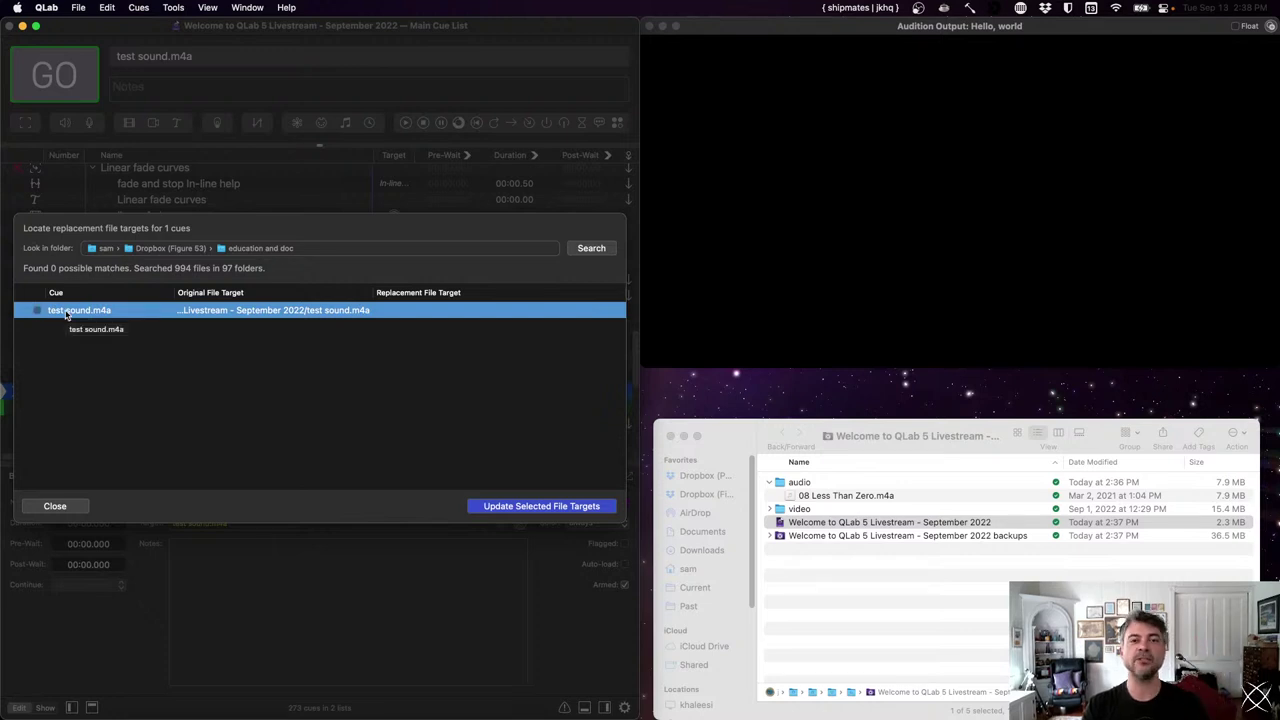
pyautogui.click(578, 508)
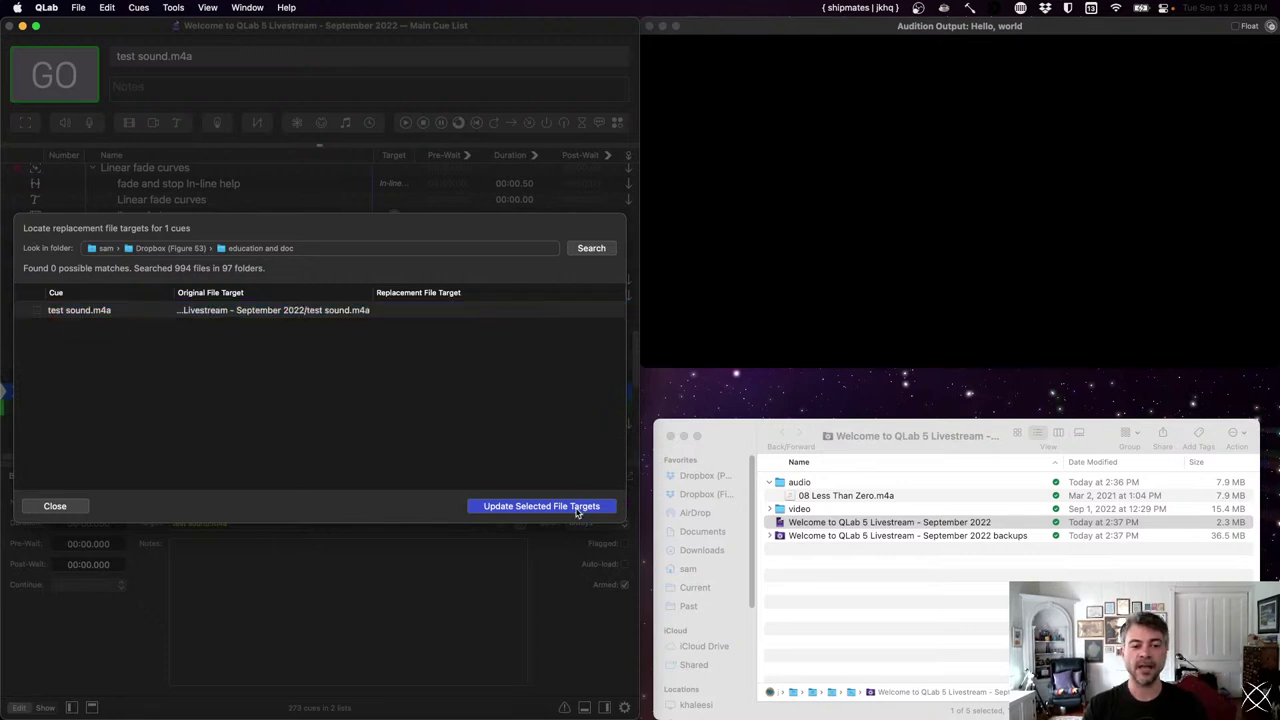
pyautogui.click(80, 506)
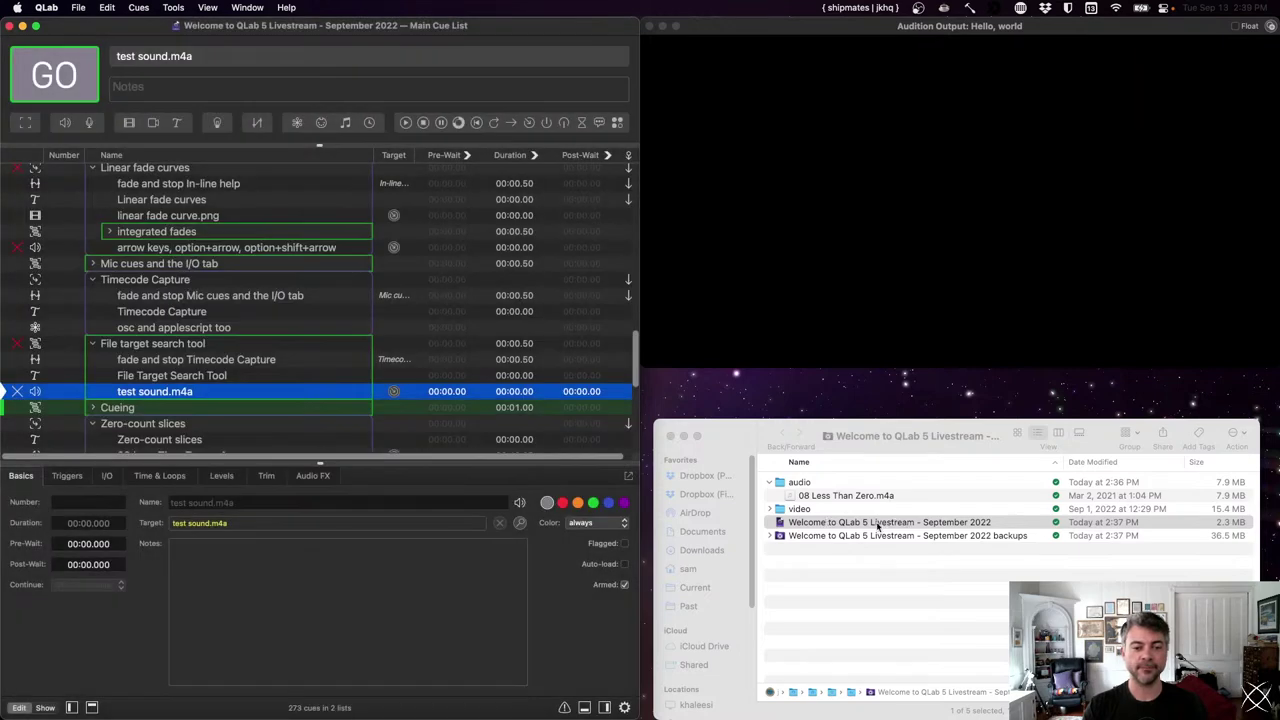
pyautogui.click(843, 496)
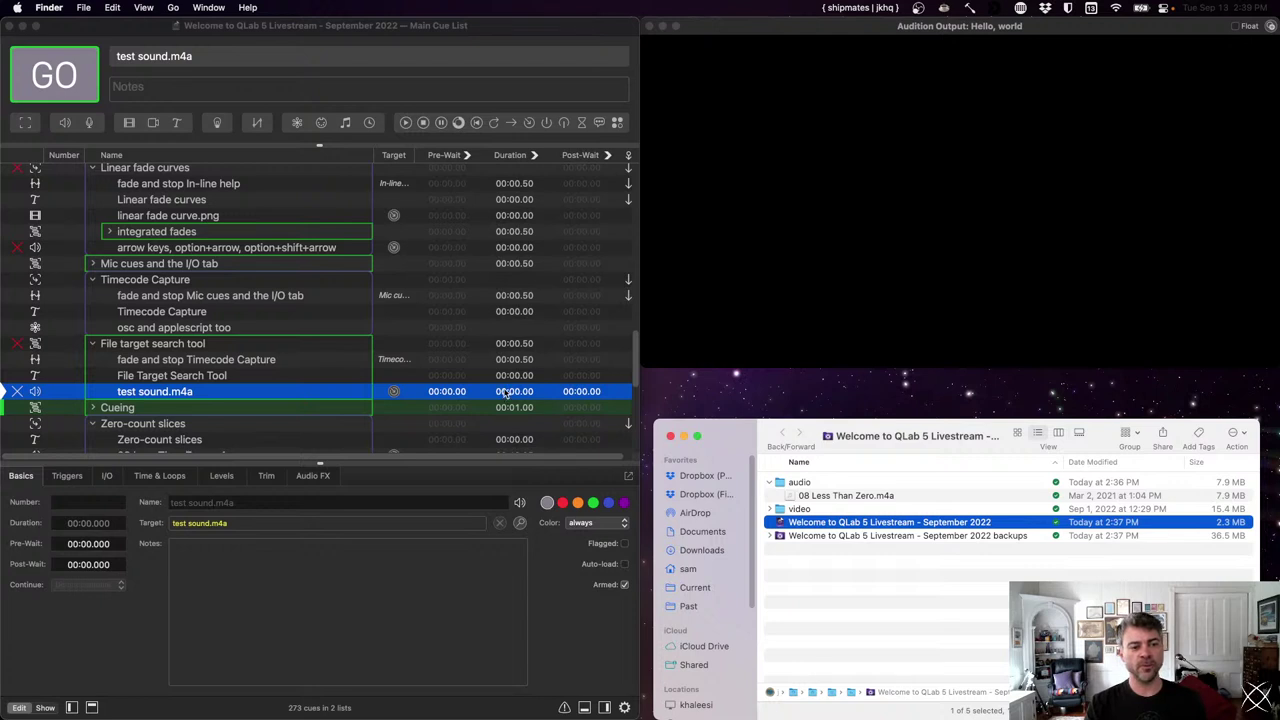
pyautogui.click(345, 343)
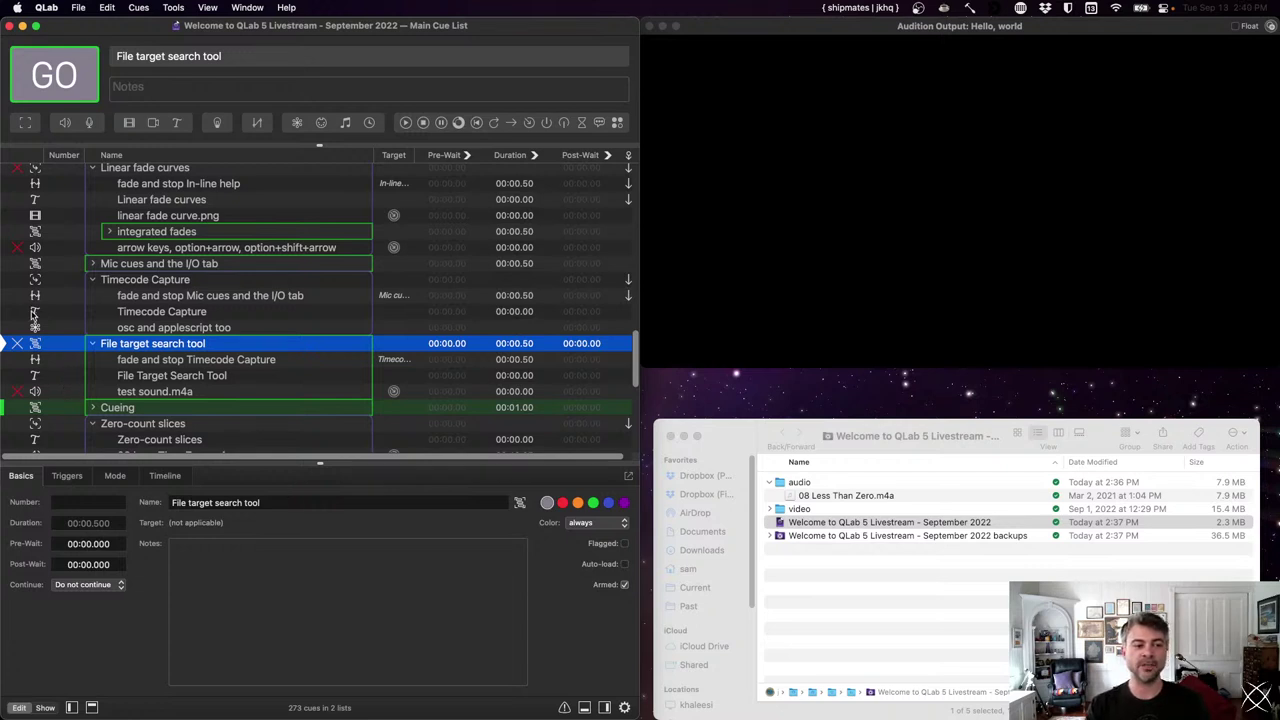
# - Duplicate test sound.m4a into four copies and lower all their main levels to -7.5
pyautogui.click(148, 395)
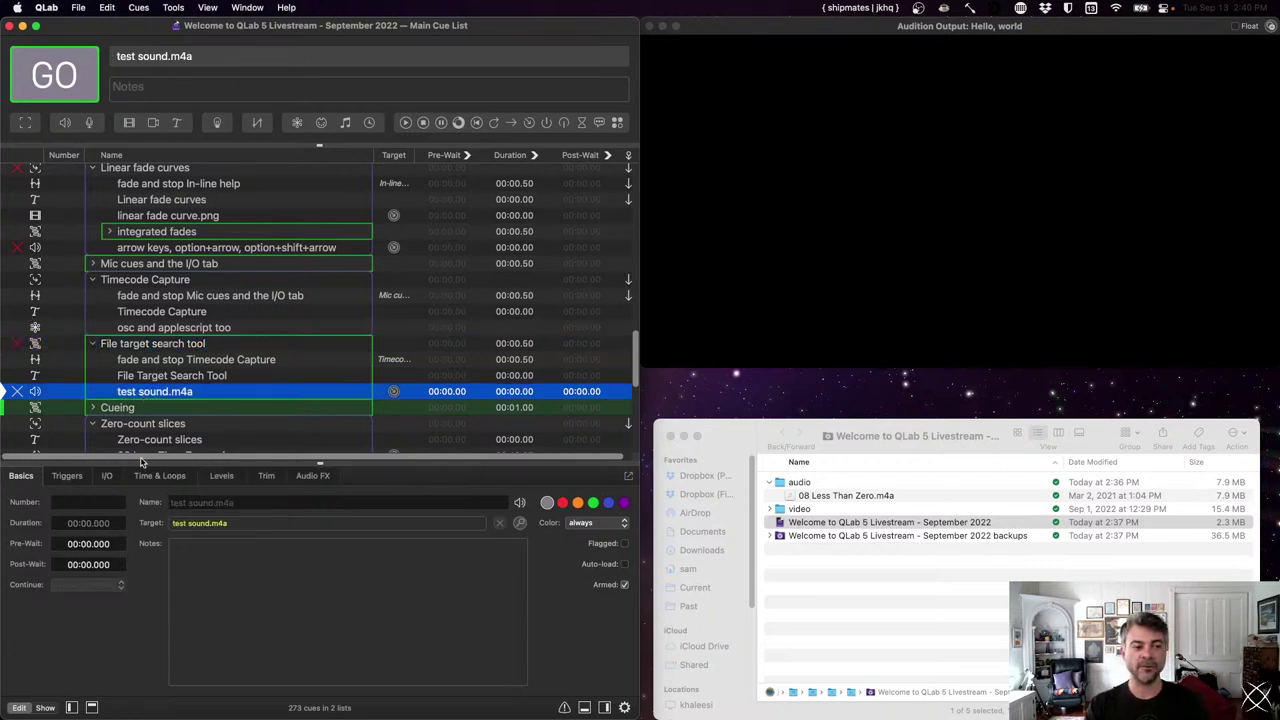
pyautogui.click(221, 476)
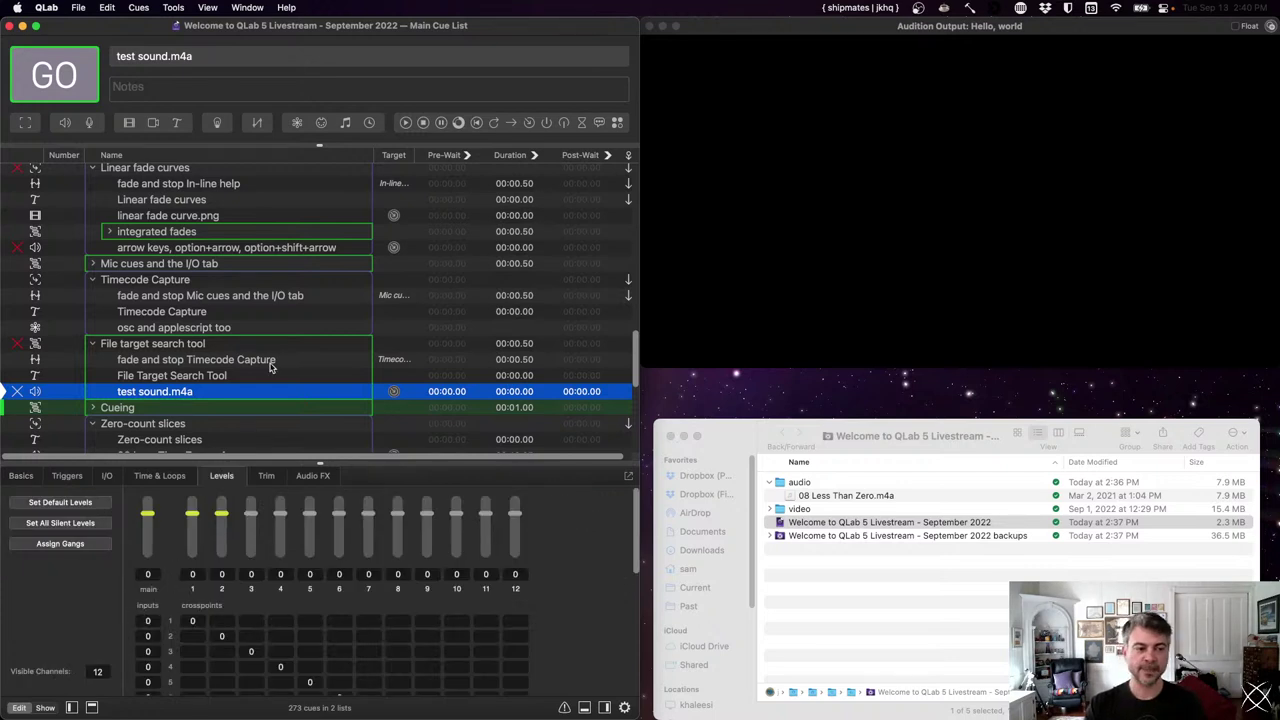
pyautogui.scroll(-1, 268, 368)
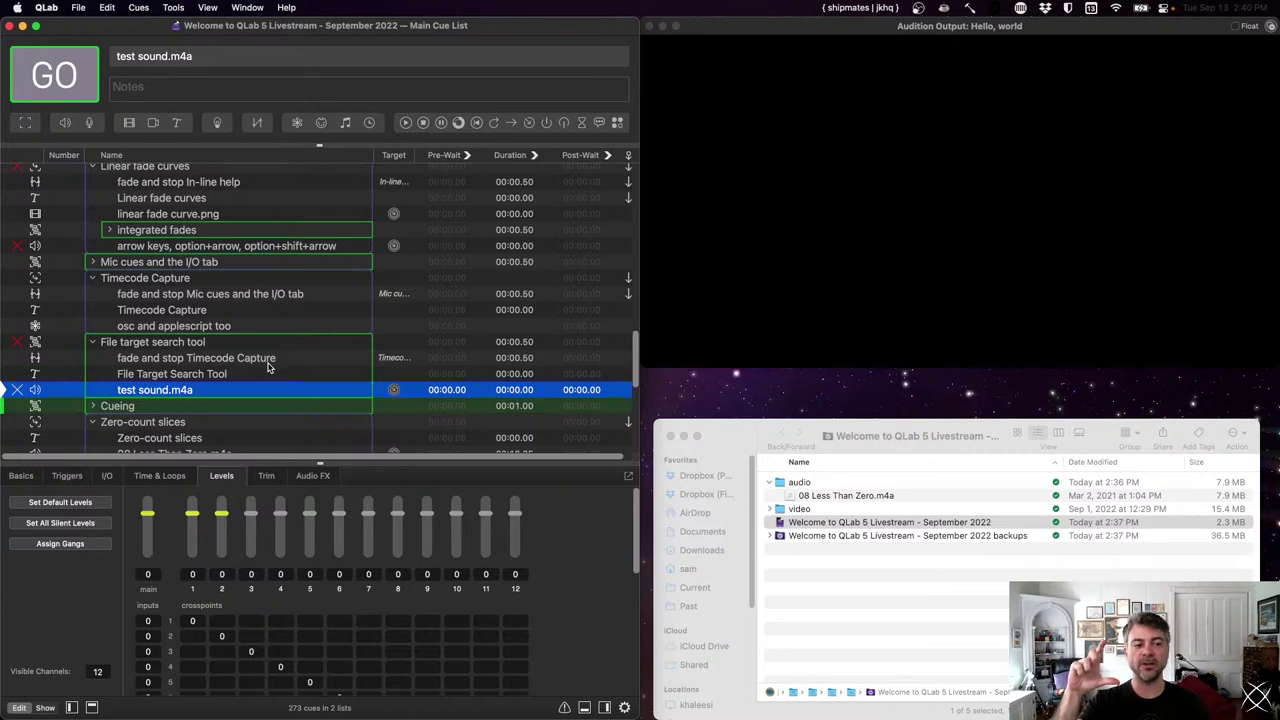
pyautogui.press('super+d')
pyautogui.press('super+d')
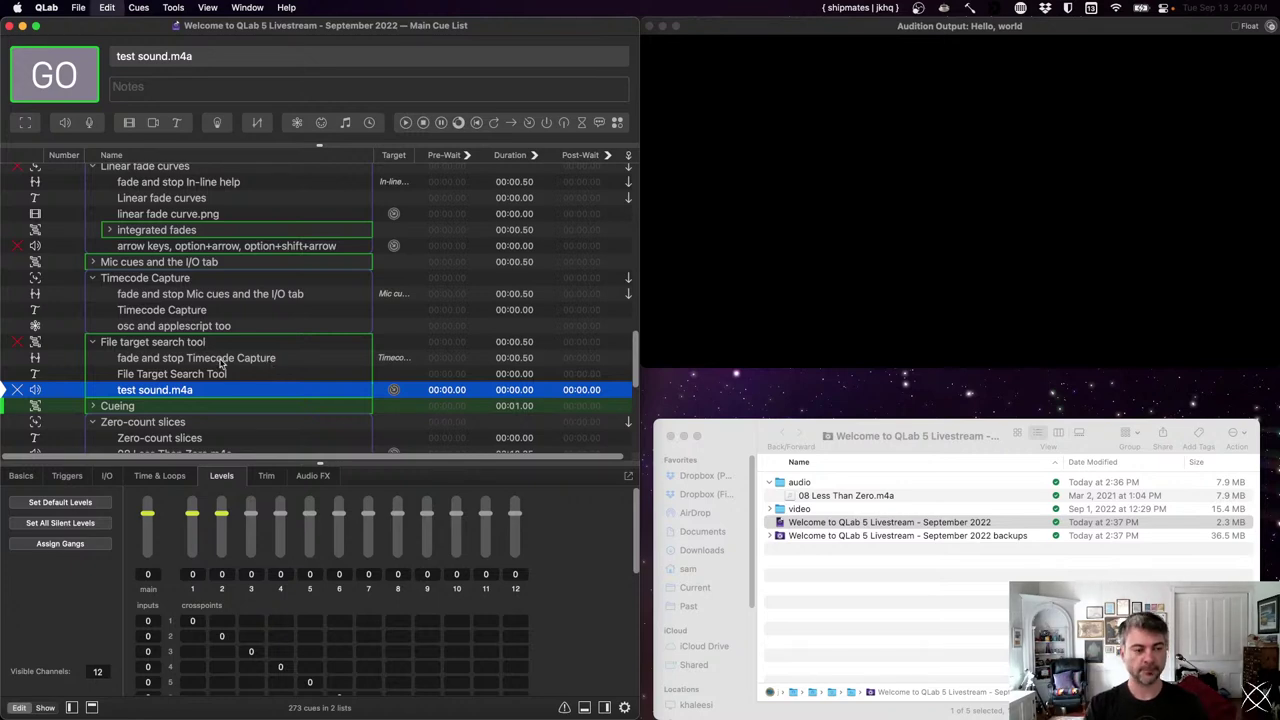
pyautogui.press('super+d')
pyautogui.keyDown('shift'); pyautogui.click(197, 392); pyautogui.keyUp('shift')
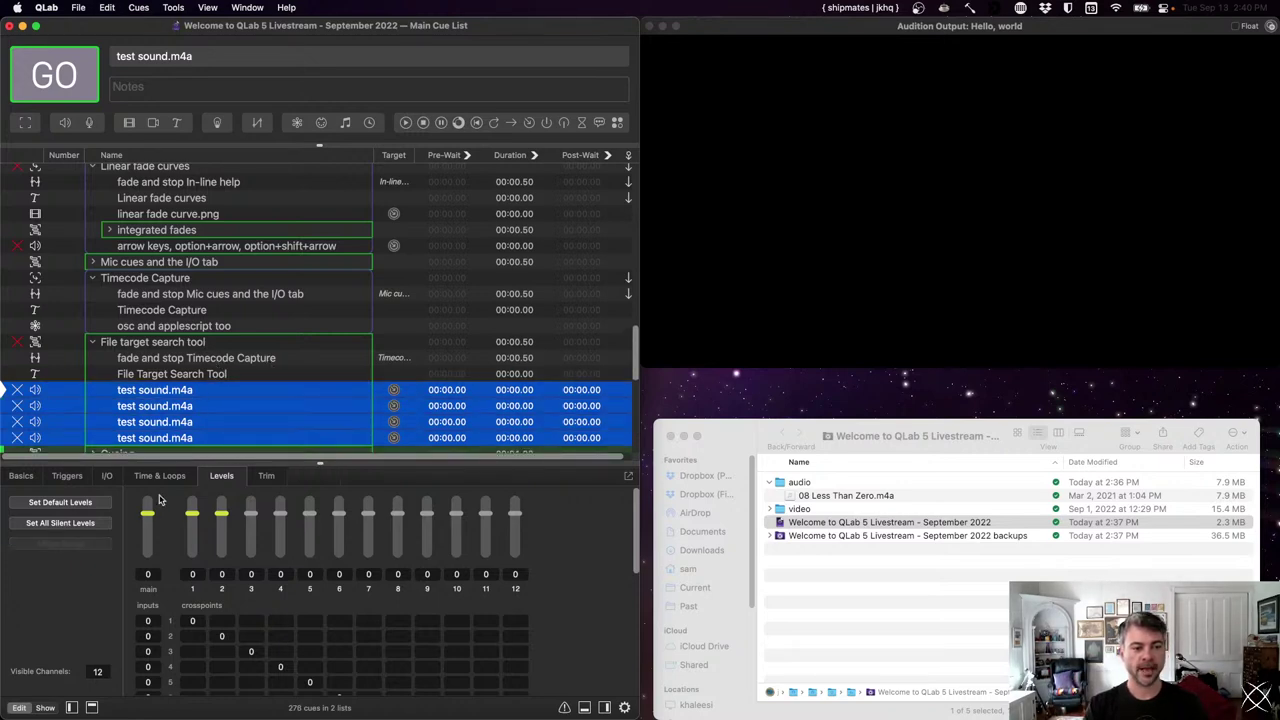
pyautogui.moveTo(150, 519); pyautogui.dragTo(150, 531)
# - Lower only the first test sound.m4a copy's main level to -15.6
pyautogui.press('Up')
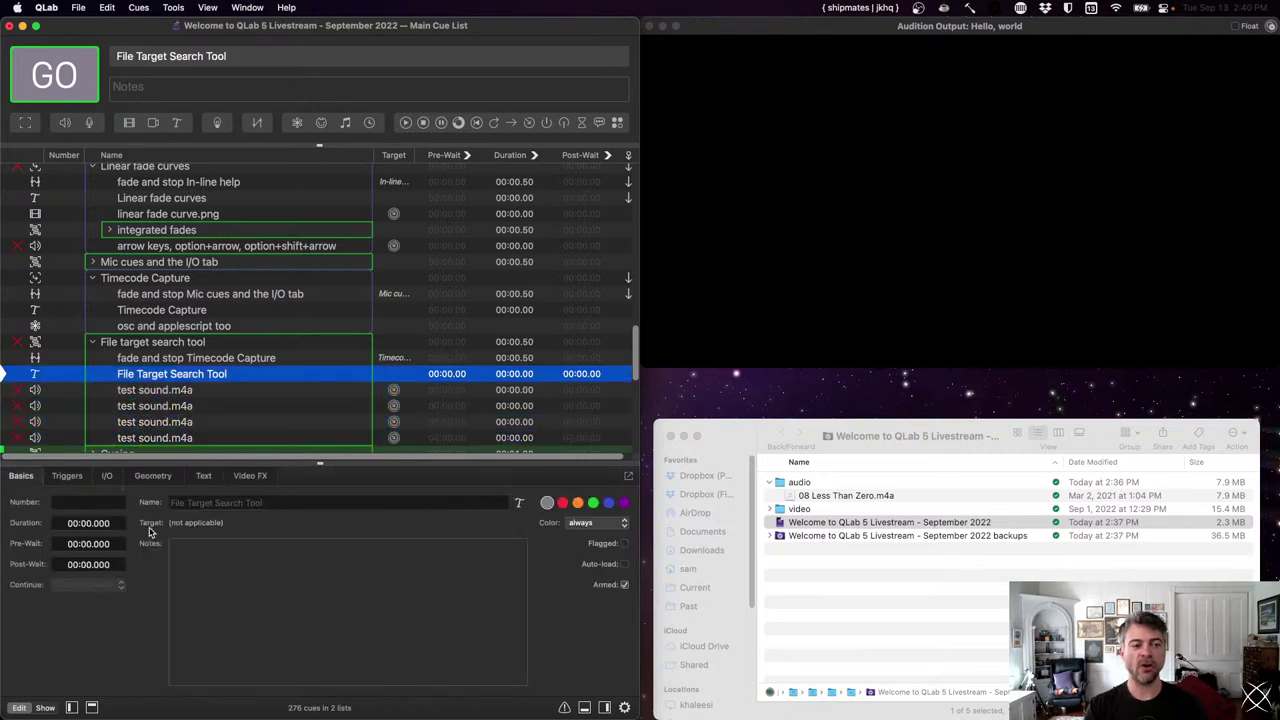
pyautogui.press('Down')
pyautogui.press('Down')
pyautogui.press('Down')
pyautogui.press('Down')
pyautogui.press('Up')
pyautogui.press('Up')
pyautogui.press('Up')
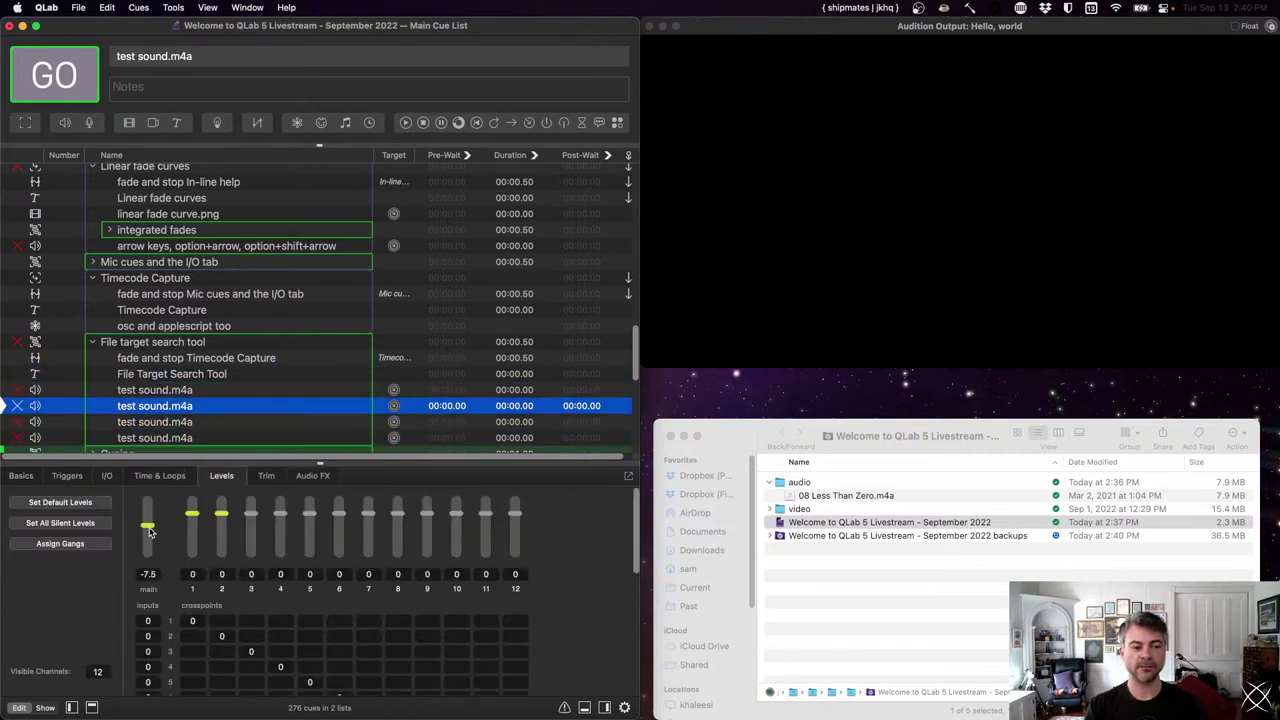
pyautogui.hotkey('shift', 'Down')
pyautogui.hotkey('shift', 'Up')
pyautogui.moveTo(150, 532); pyautogui.dragTo(148, 542)
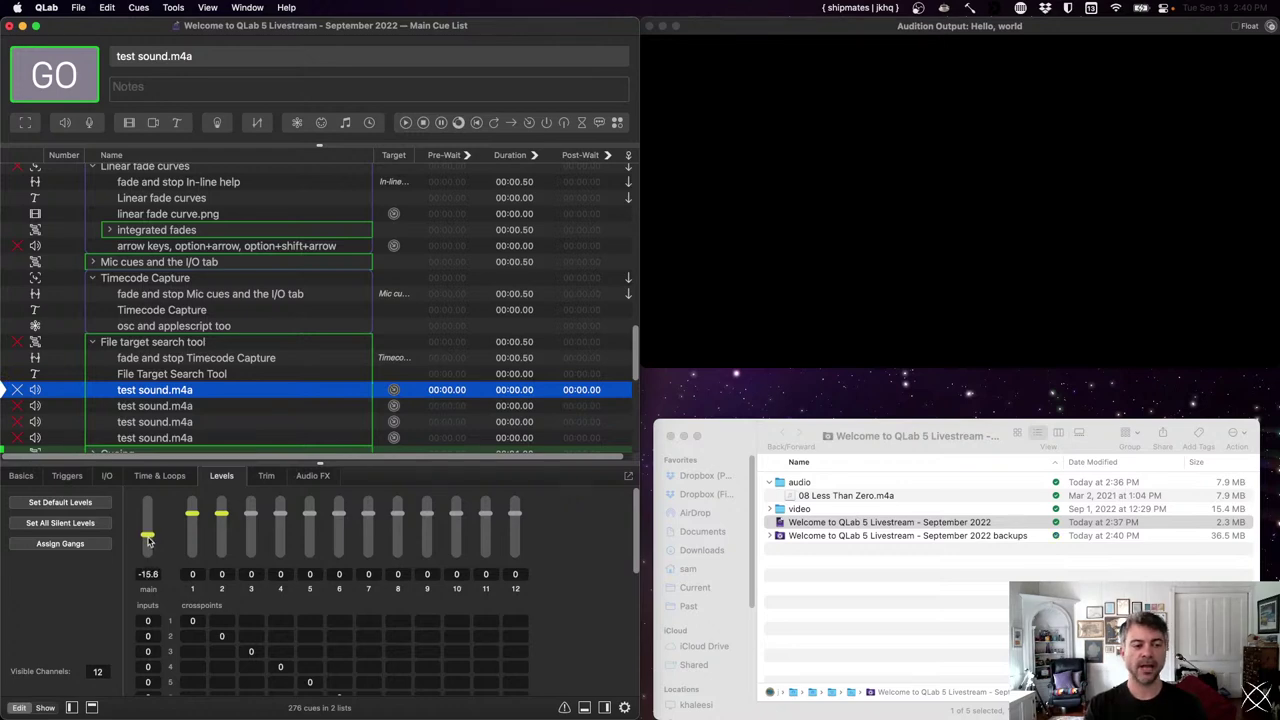
# - Select the remaining three copies and paste the first copy's cue properties onto them
pyautogui.press('Down')
pyautogui.hotkey('shift', 'Down')
pyautogui.hotkey('shift', 'Down')
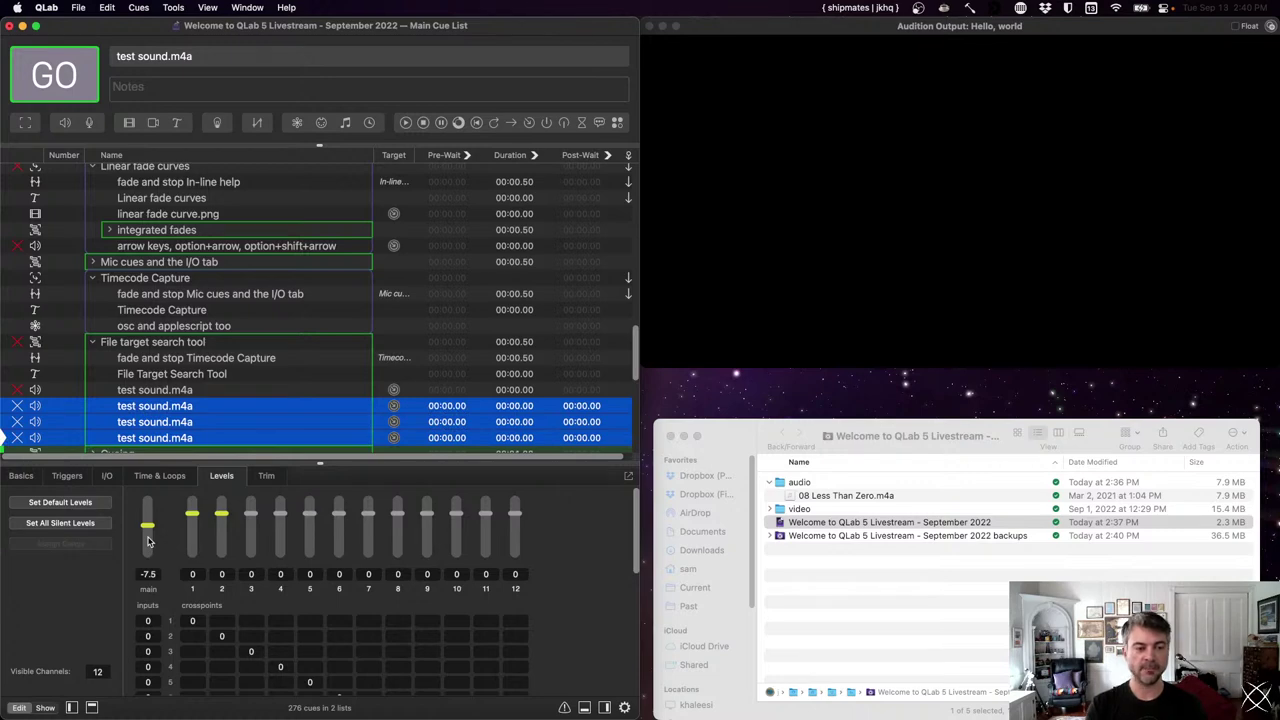
pyautogui.press('super+shift+v')
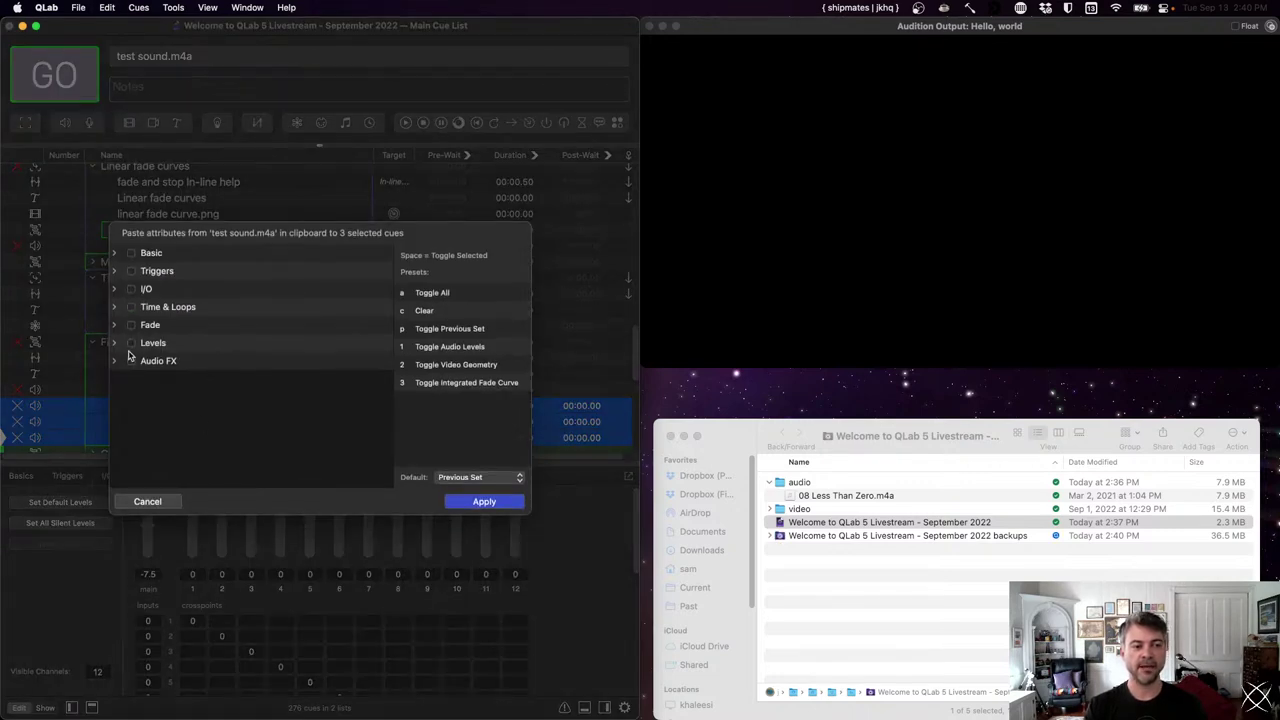
# - Paste only the Levels attributes, giving the three copies a -15.6 dB main level
pyautogui.click(115, 343)
pyautogui.click(163, 362)
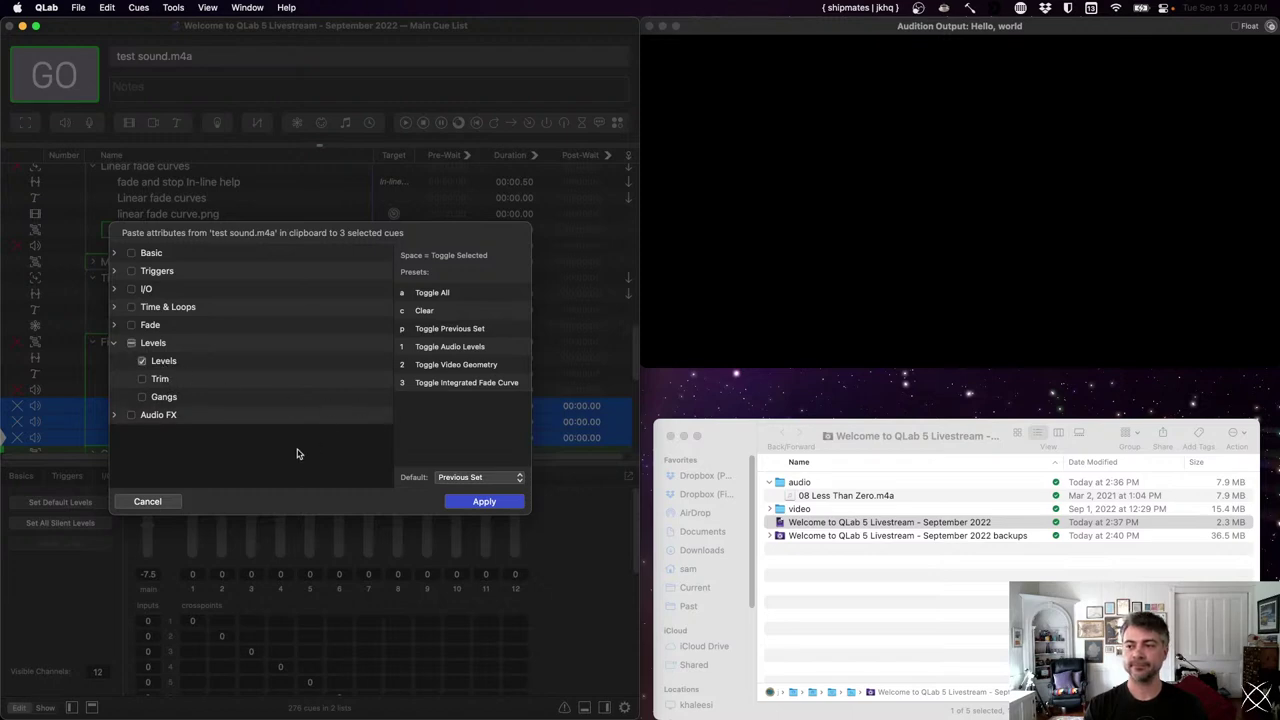
pyautogui.click(478, 504)
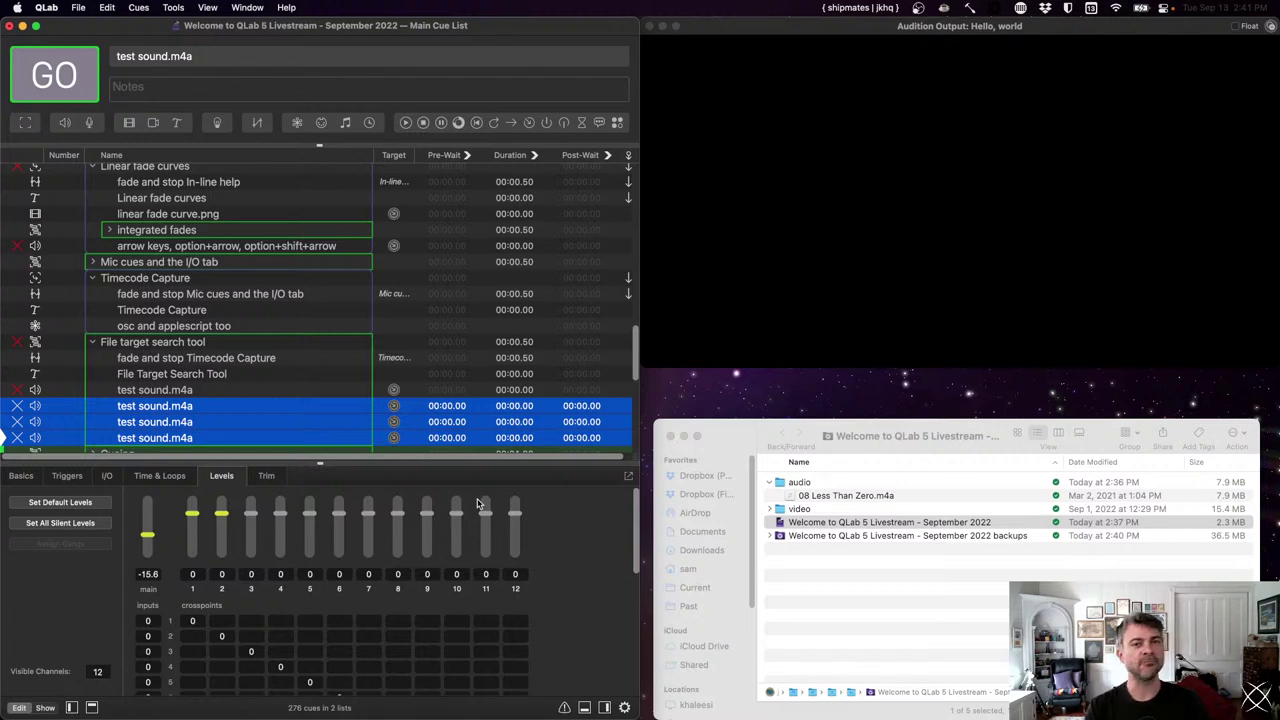
# - Delete the three selected test sound.m4a copies
pyautogui.press('Delete')
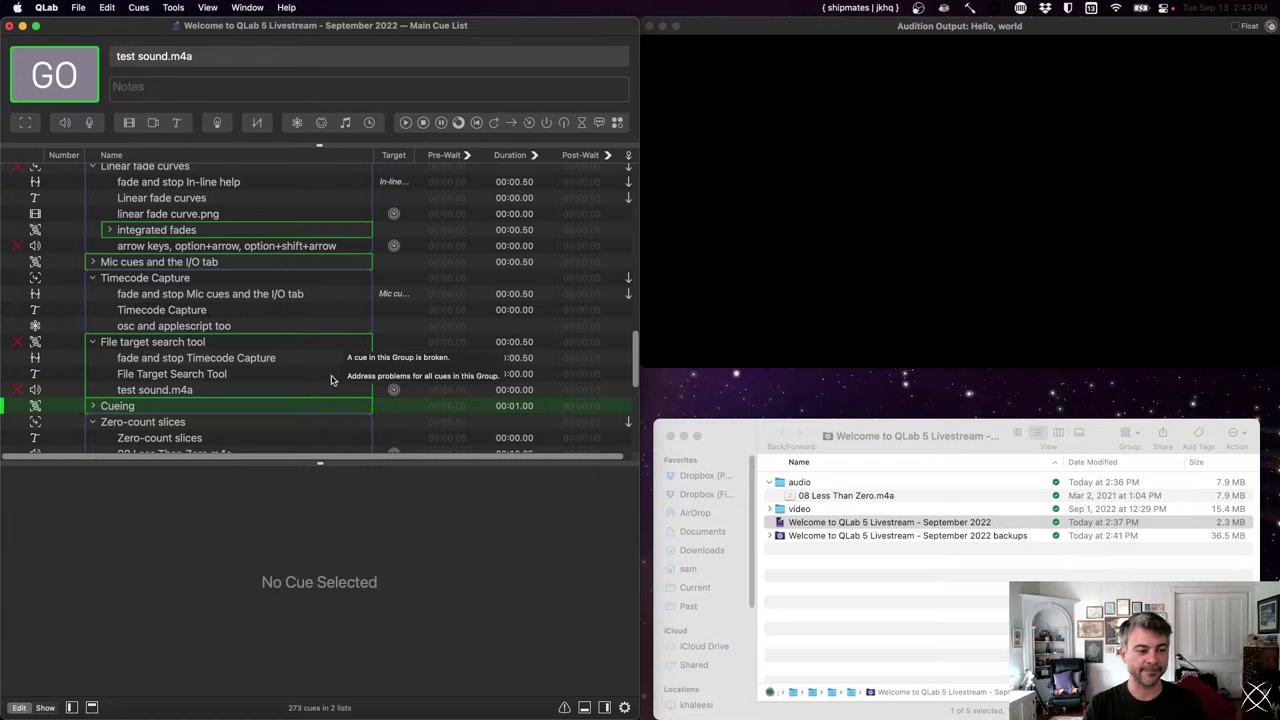
# - Fire the Cueing group, then the Welcome to QLab 5 and Welcome slide out cues
pyautogui.click(17, 405)
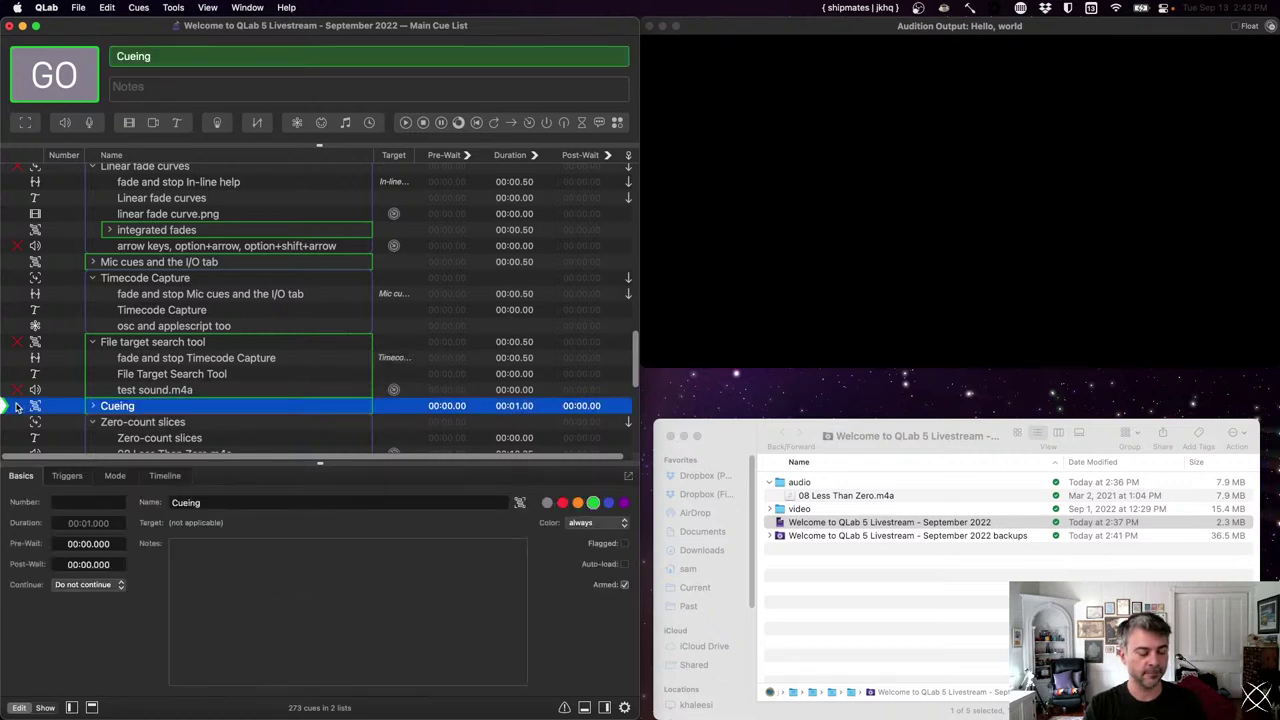
pyautogui.press('space')
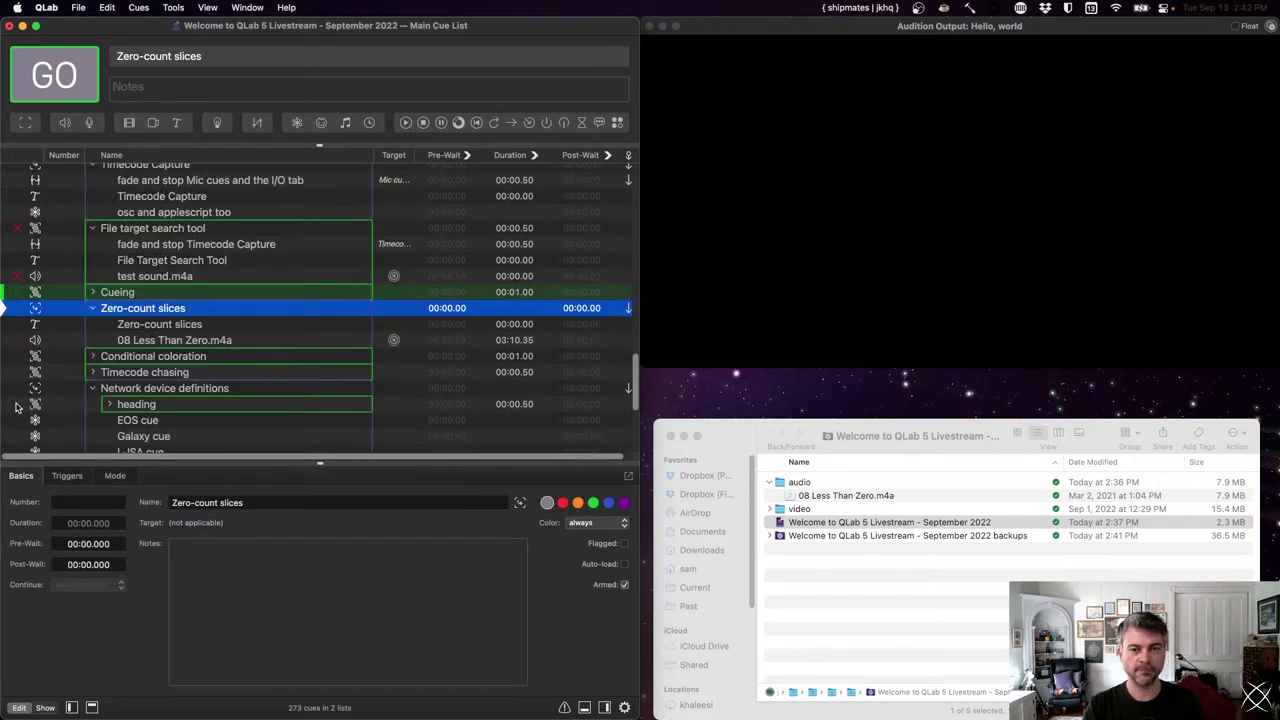
pyautogui.scroll(15, 20, 390)
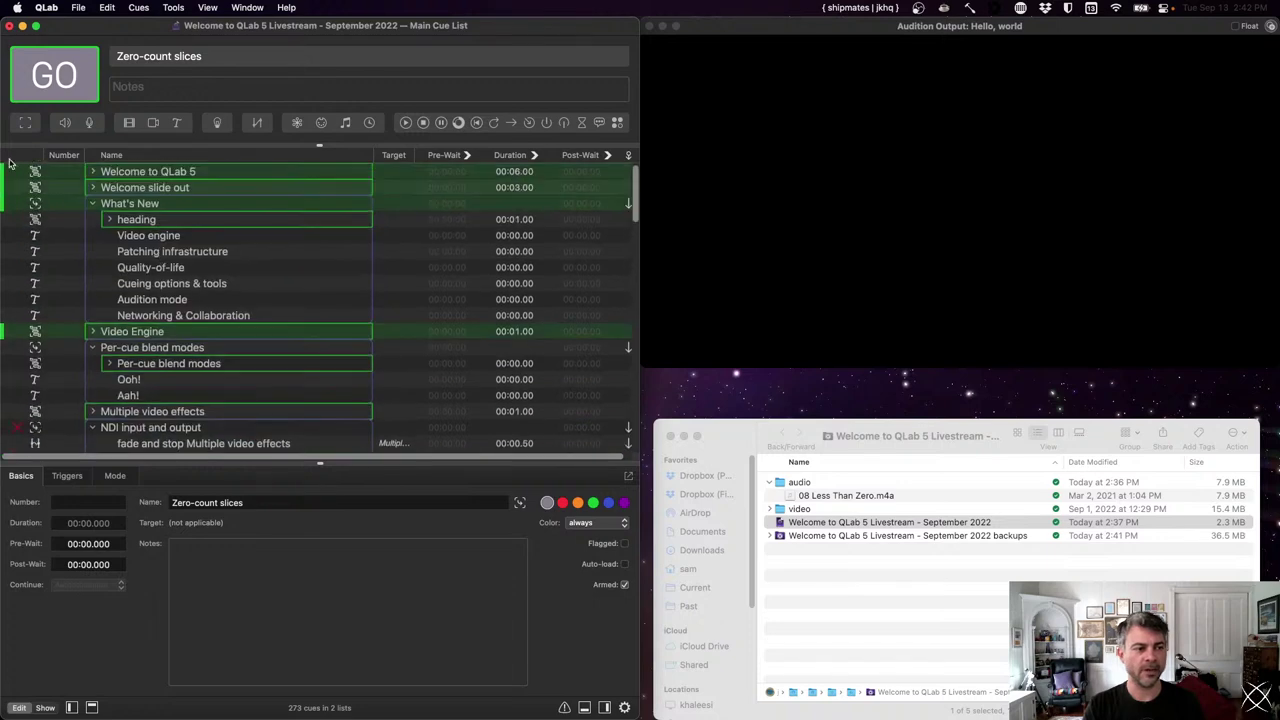
pyautogui.click(9, 173)
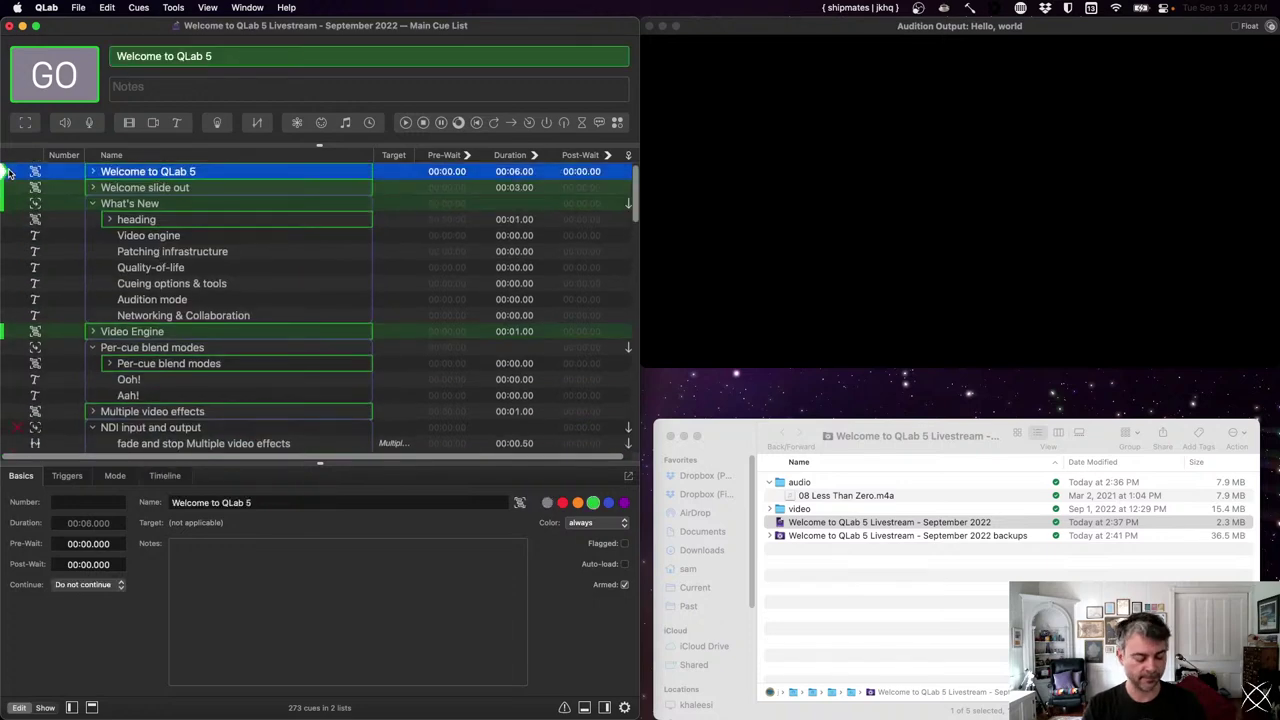
pyautogui.press('space')
pyautogui.press('space')
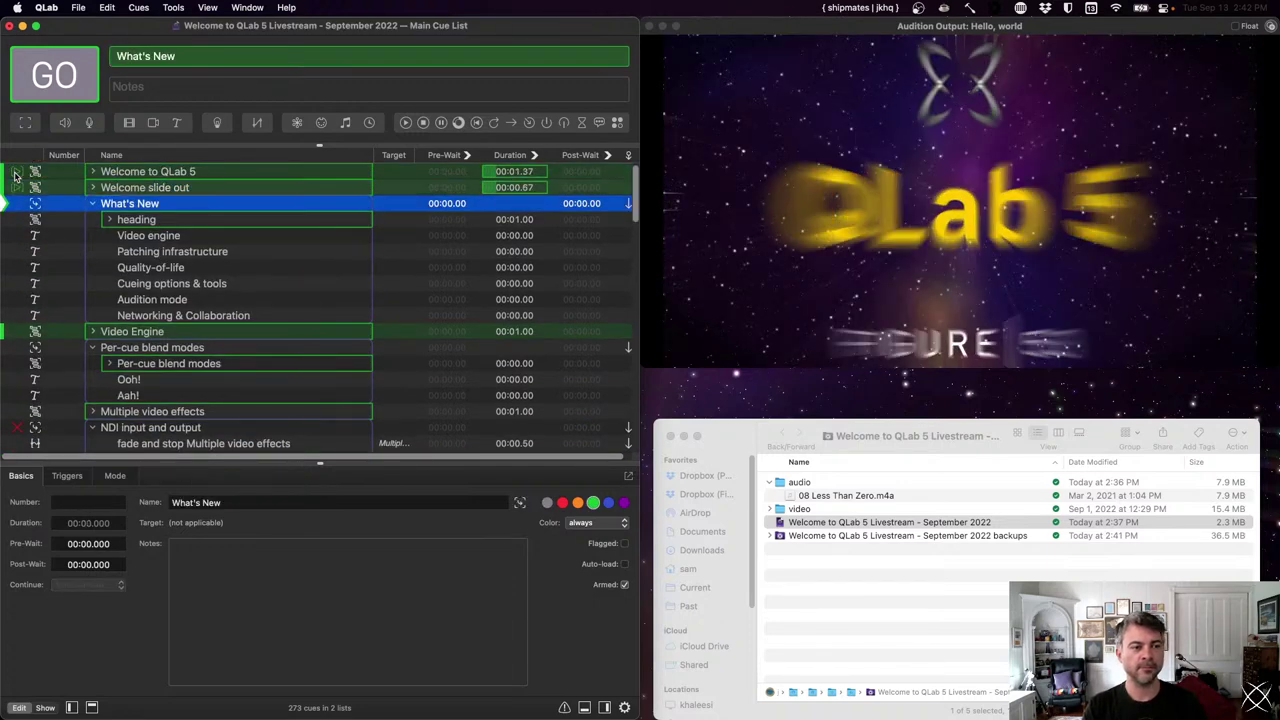
pyautogui.press('space')
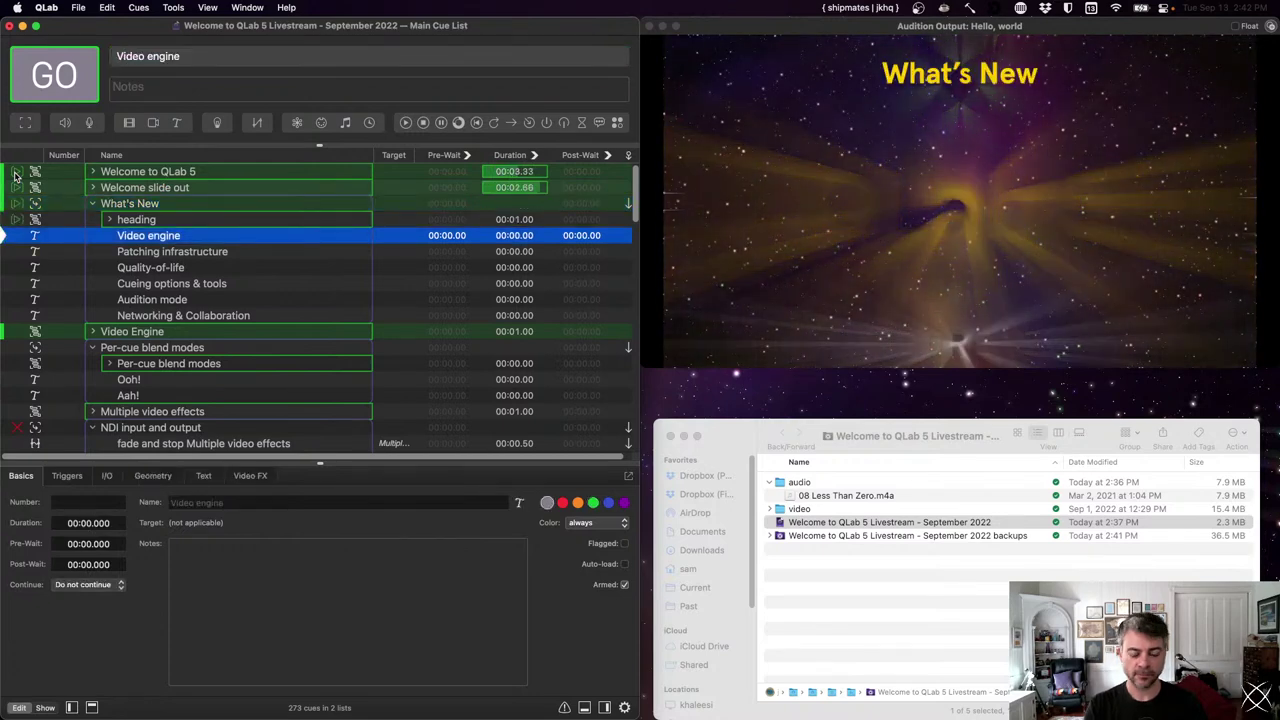
# - Collapse What's New and fire the Video Engine group and Multiple video effects cue
pyautogui.press('Left')
pyautogui.press('Down')
pyautogui.press('space')
pyautogui.press('Up')
pyautogui.press('Down')
pyautogui.press('Down')
pyautogui.press('Down')
pyautogui.press('Down')
pyautogui.press('Down')
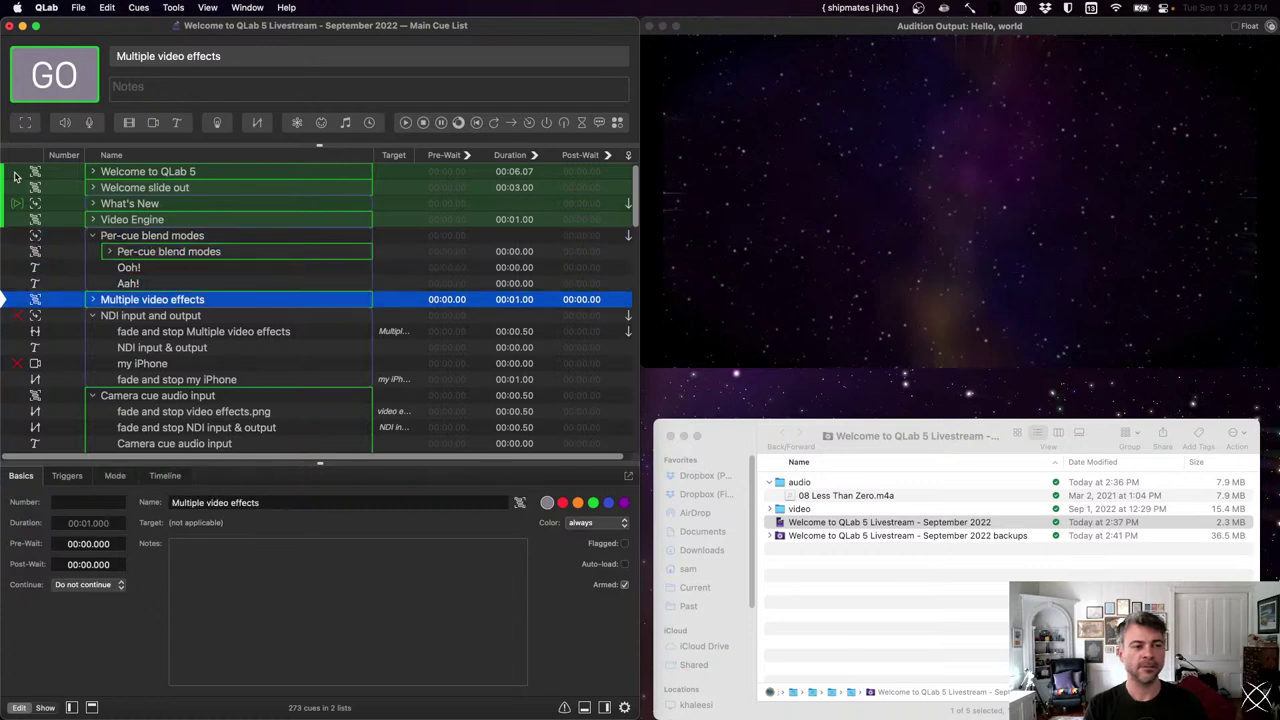
pyautogui.press('space')
# - Expand Patching infrastructure and fire the audio patches and network patches.png cues
pyautogui.press('Down')
pyautogui.press('Down')
pyautogui.press('Down')
pyautogui.press('Down')
pyautogui.press('Down')
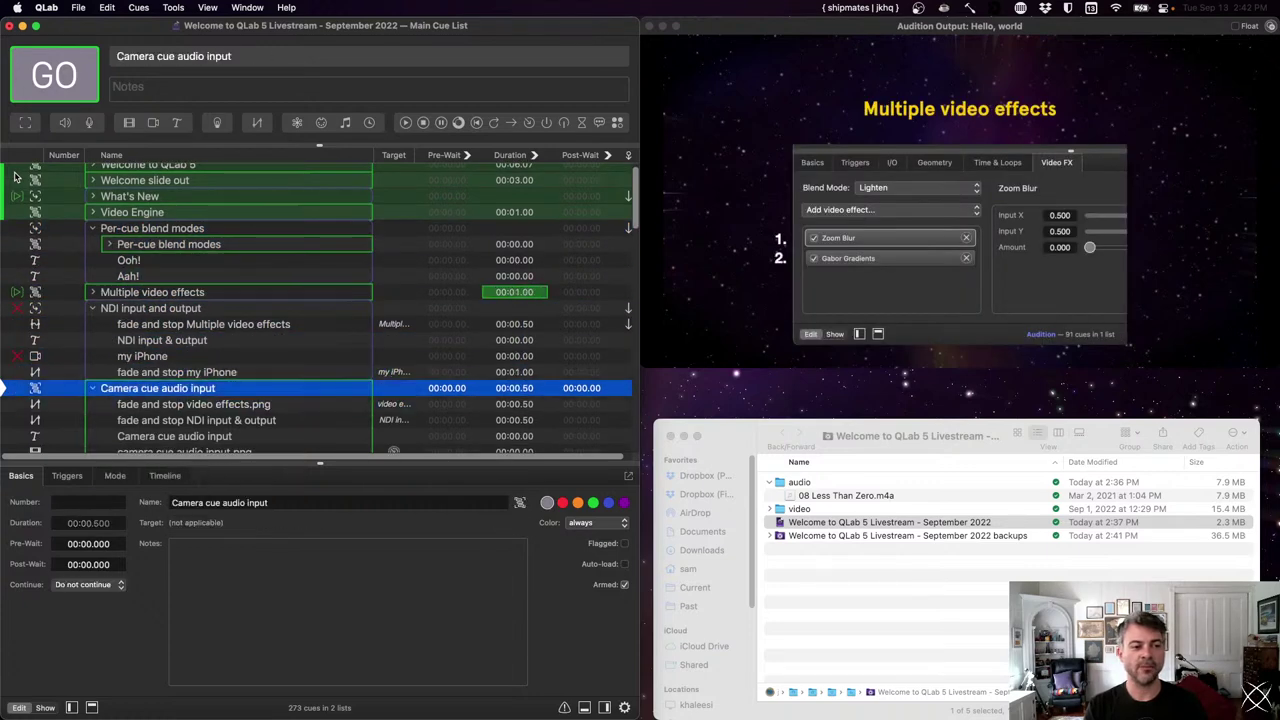
pyautogui.press('Left')
pyautogui.press('Down')
pyautogui.press('Right')
pyautogui.press('Down')
pyautogui.press('space')
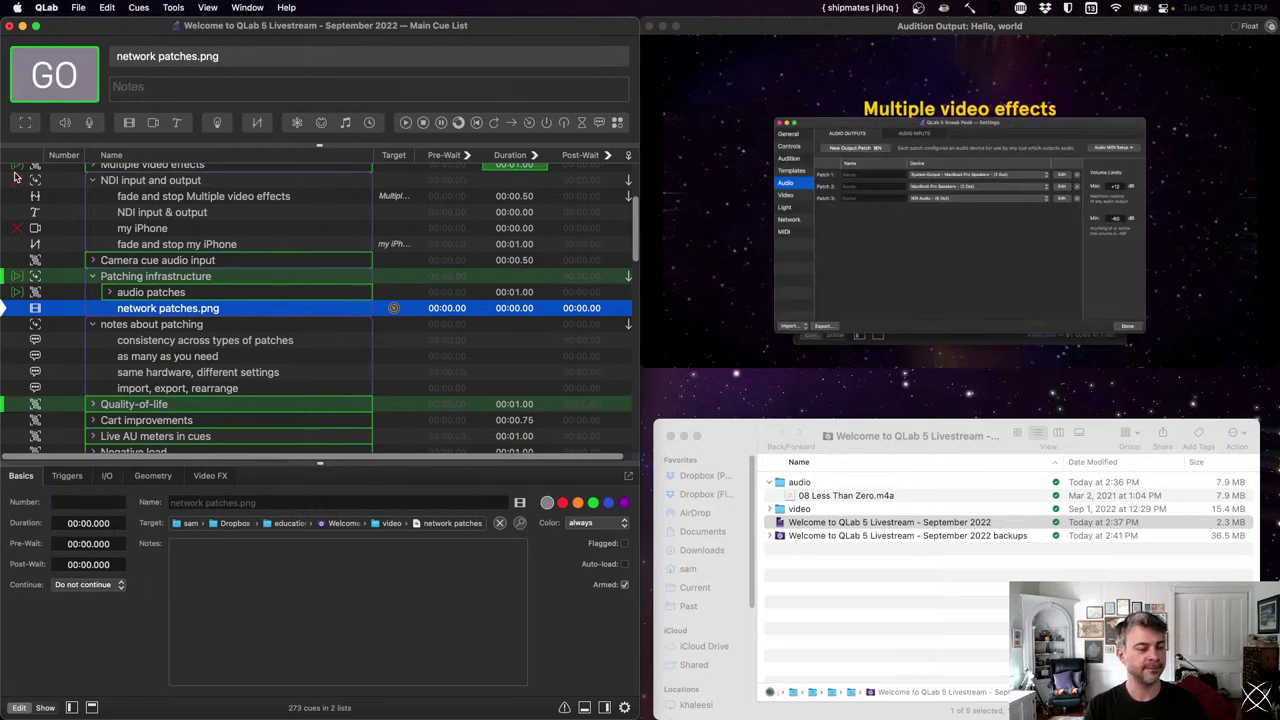
pyautogui.press('Up')
# - Step back through Per-cue blend modes, Ooh! and Multiple video effects
pyautogui.scroll(2, 173, 193)
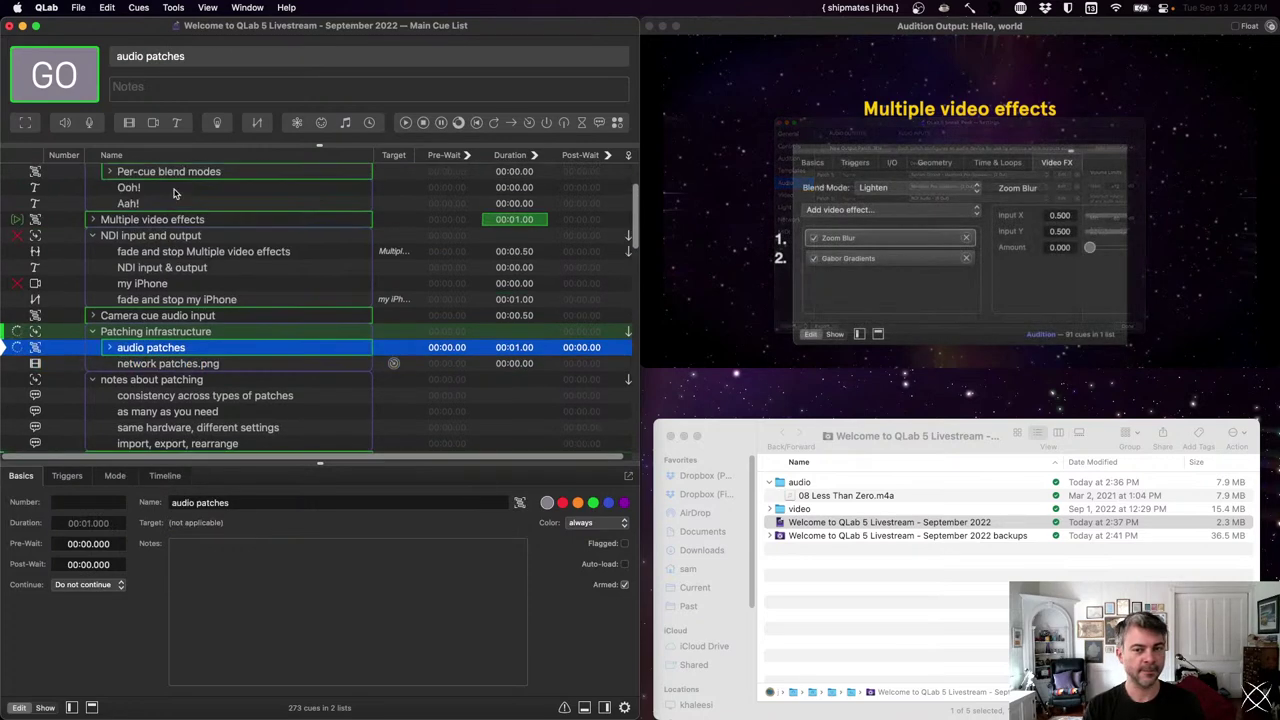
pyautogui.scroll(3, 173, 193)
pyautogui.click(173, 237)
pyautogui.press('Down')
pyautogui.press('Down')
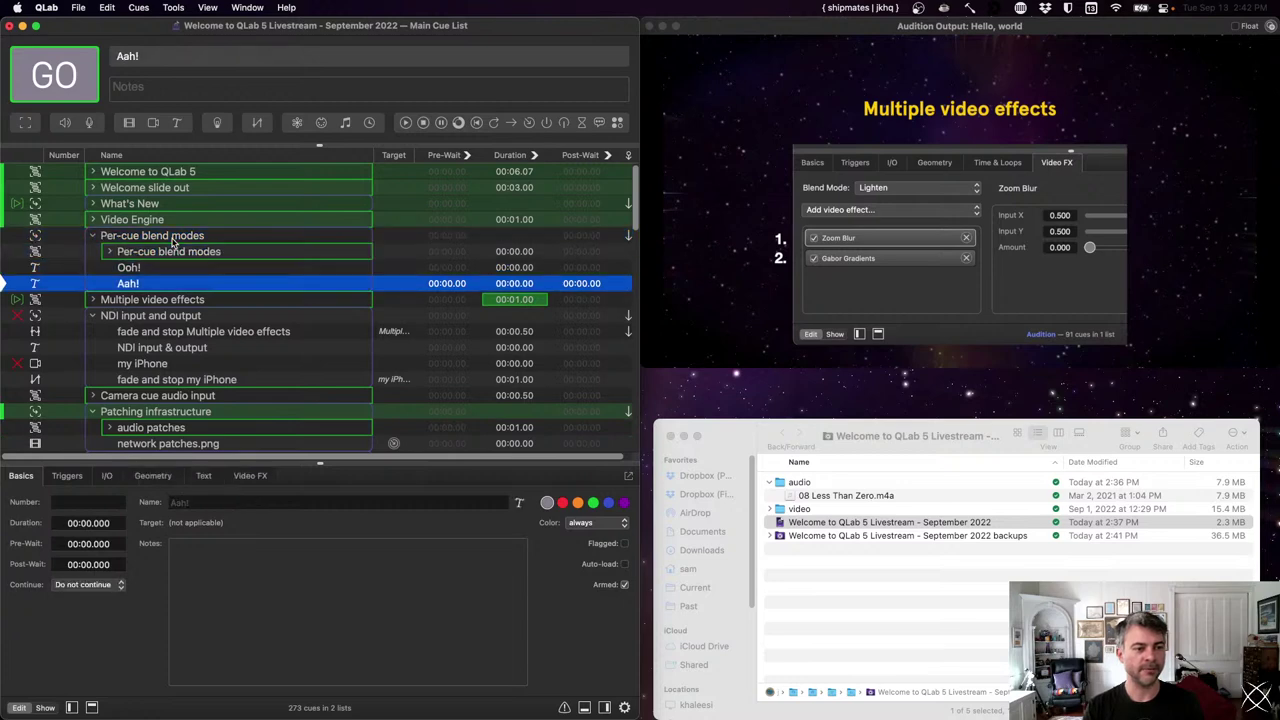
pyautogui.press('Down')
pyautogui.press('Down')
# - Fire the Quality-of-life group and advance to Cart improvements
pyautogui.scroll(-6, 222, 240)
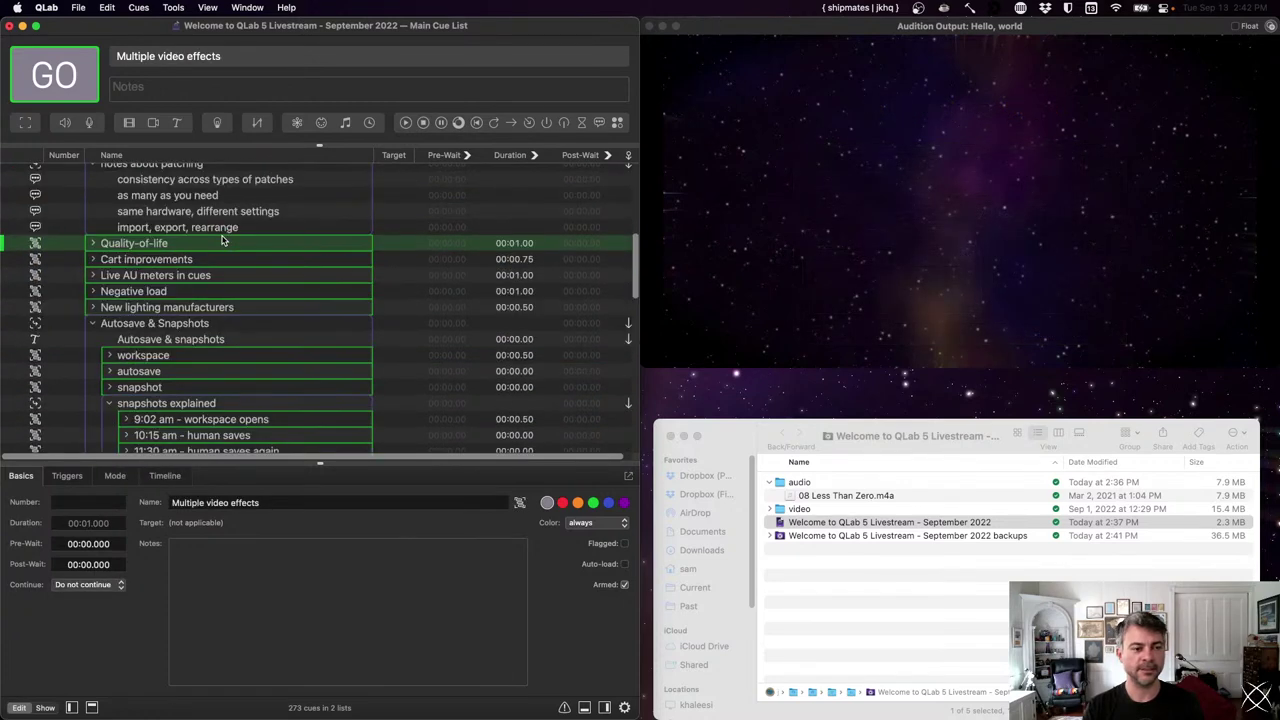
pyautogui.click(134, 247)
pyautogui.press('v')
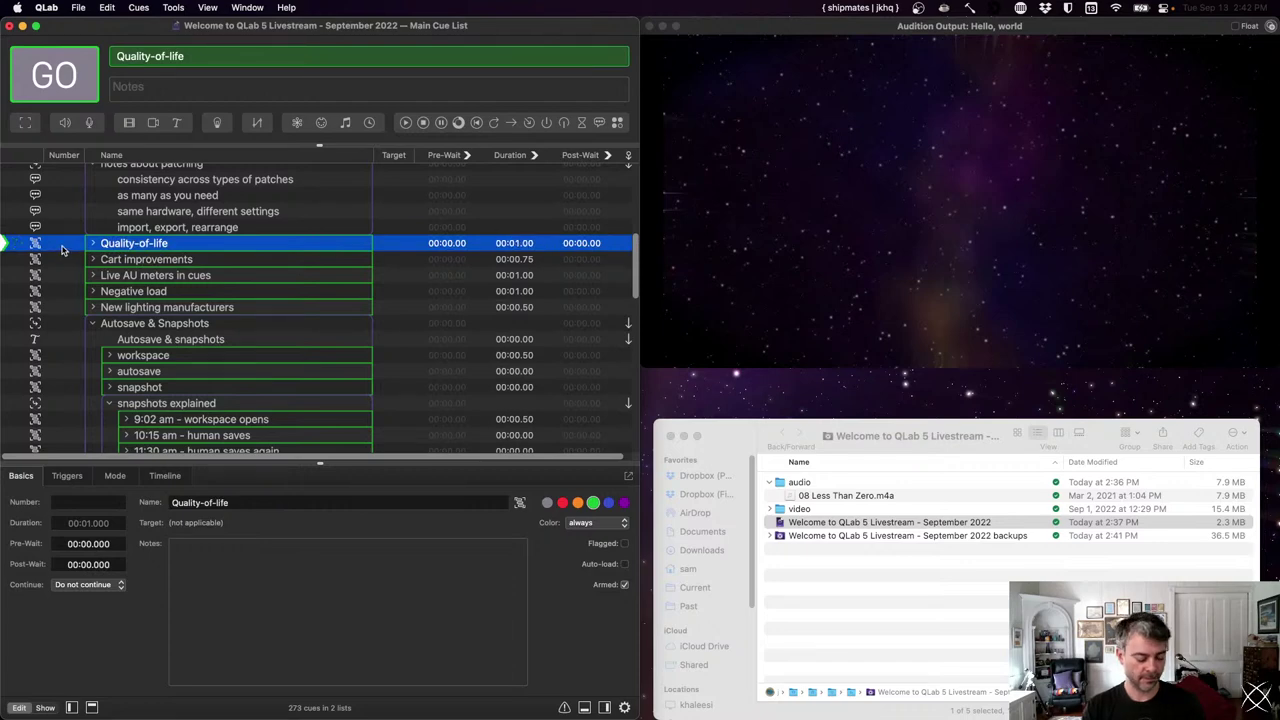
pyautogui.press('space')
# - Scroll down to the Cueing group and fire it
pyautogui.scroll(-3, 66, 320)
pyautogui.scroll(-5, 66, 378)
pyautogui.scroll(-5, 54, 387)
pyautogui.click(24, 208)
pyautogui.press('space')
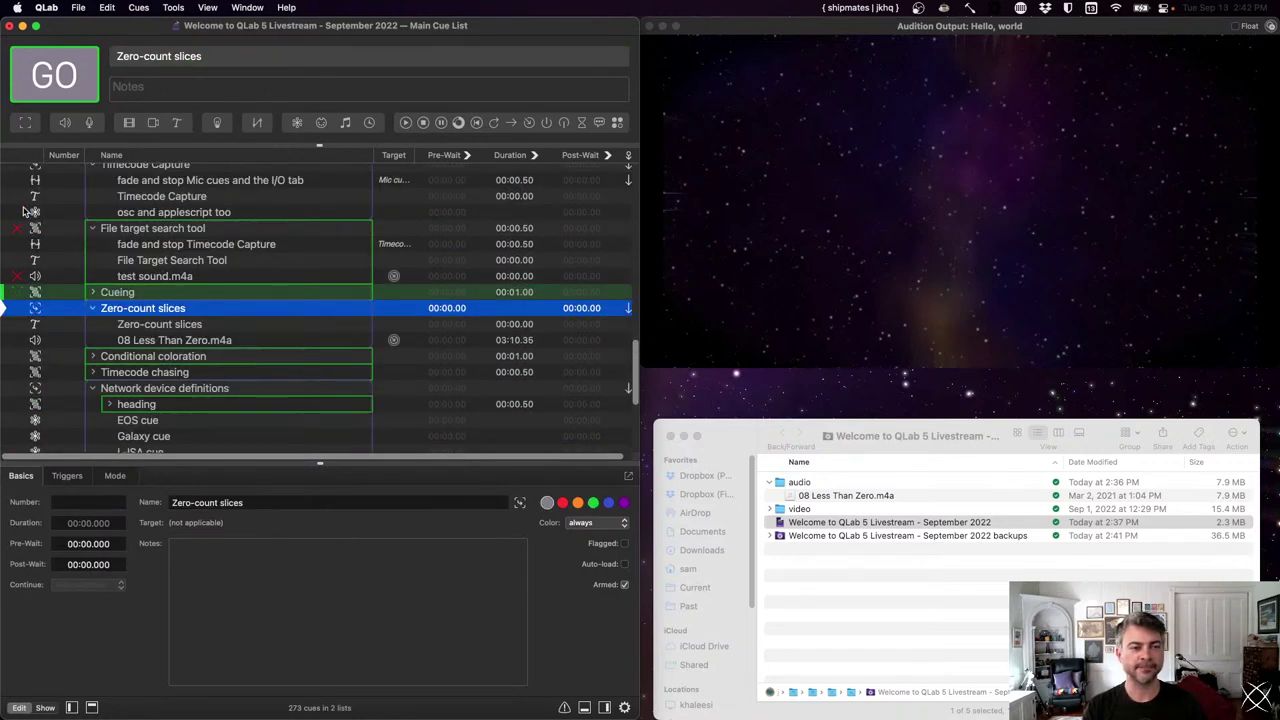
# - Fire Zero-count slices and zoom into 08 Less Than Zero.m4a's waveform in Time & Loops
pyautogui.press('space')
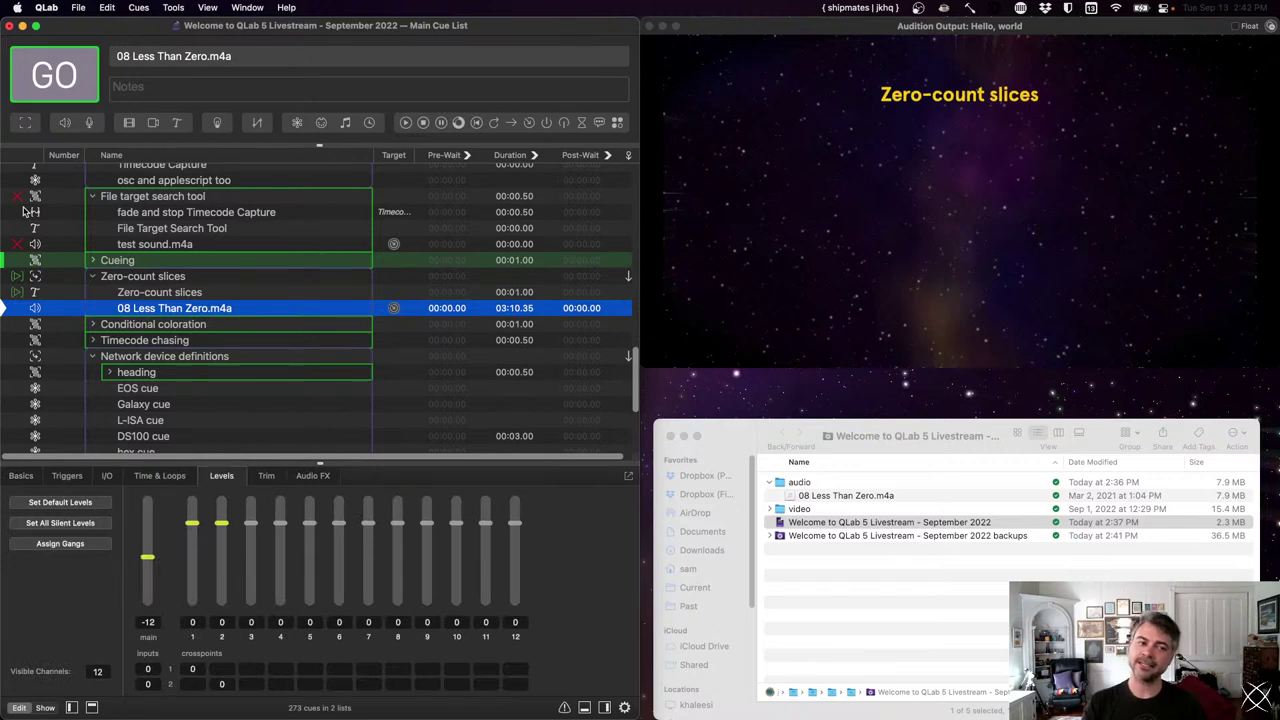
pyautogui.click(187, 478)
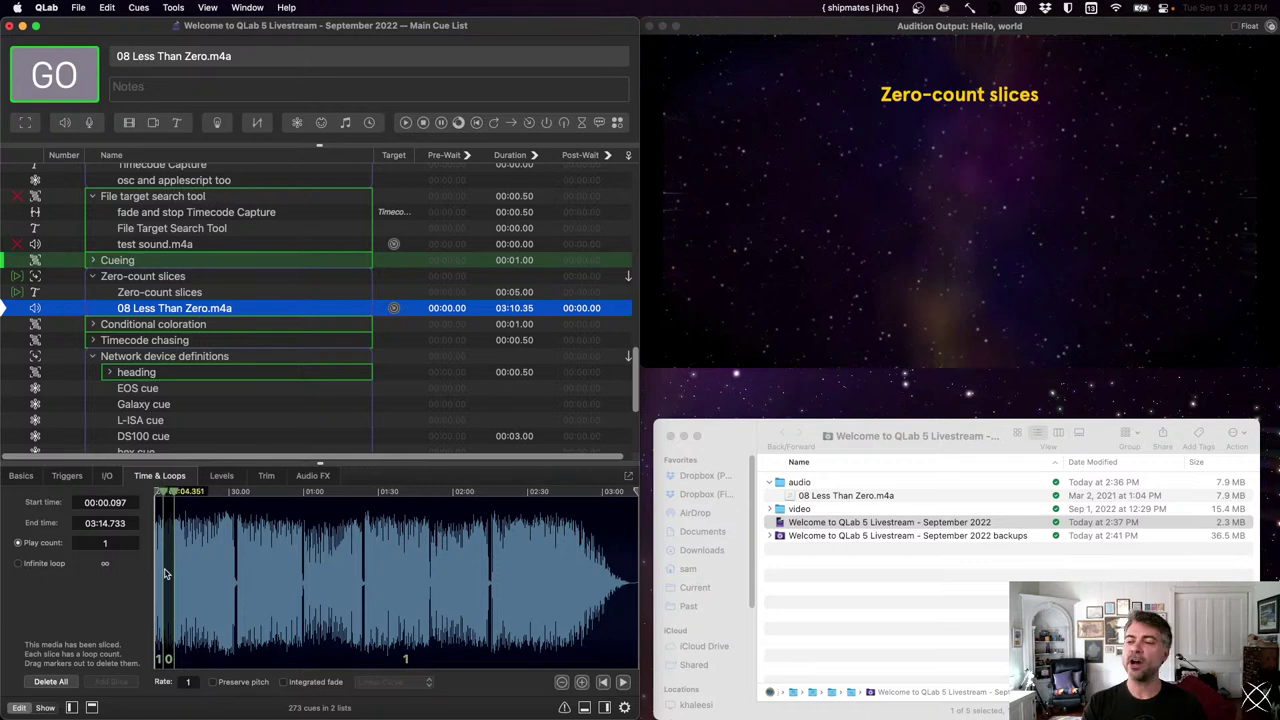
pyautogui.scroll(3, 166, 573)
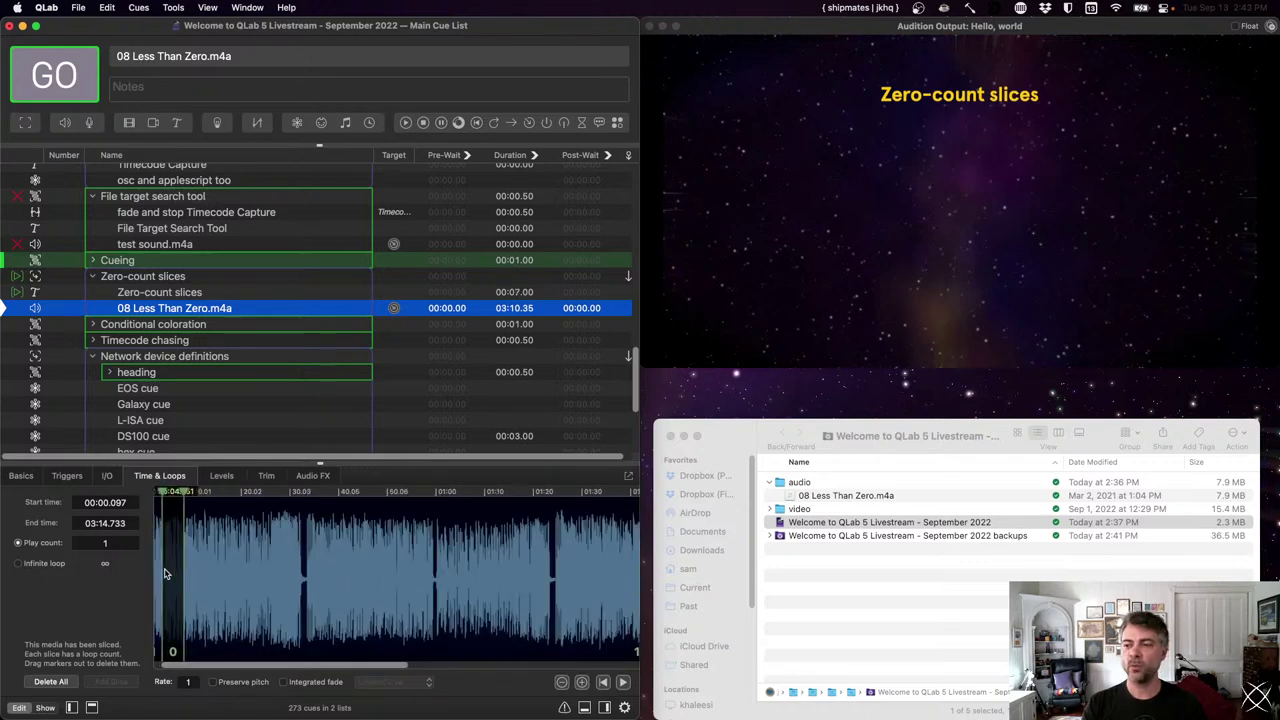
pyautogui.hscroll(-1, 258, 668)
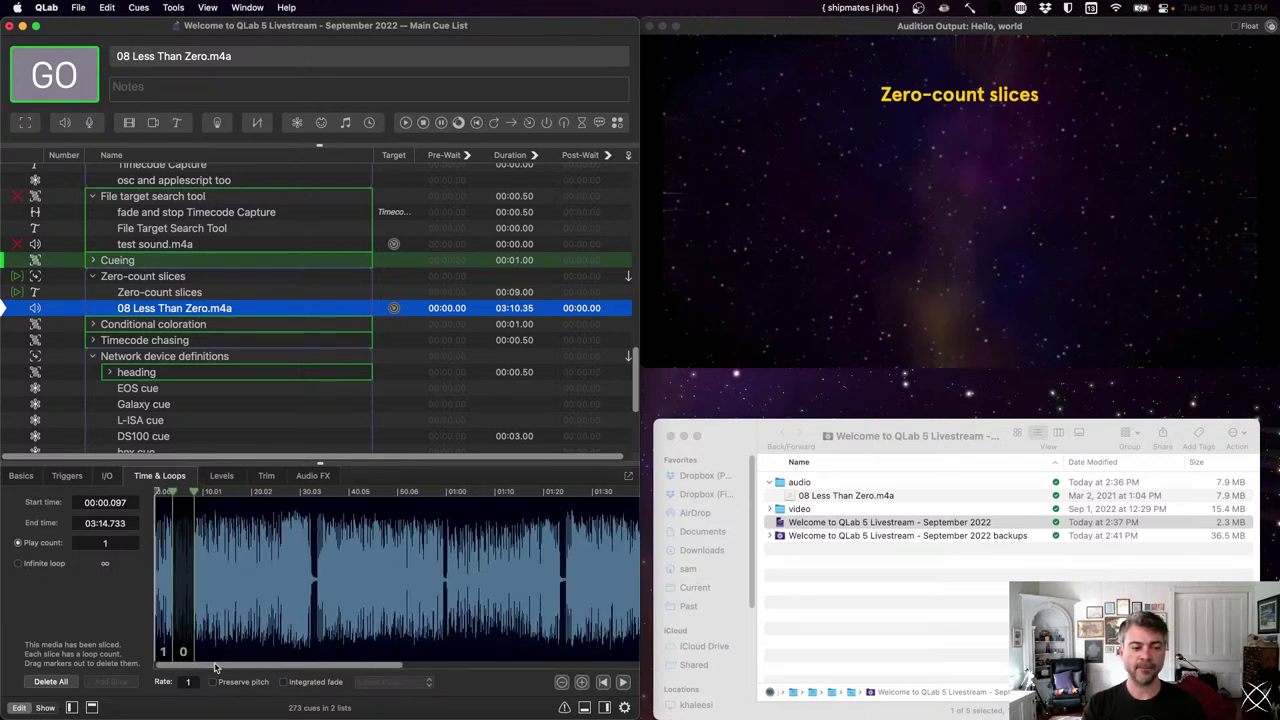
pyautogui.scroll(5, 155, 587)
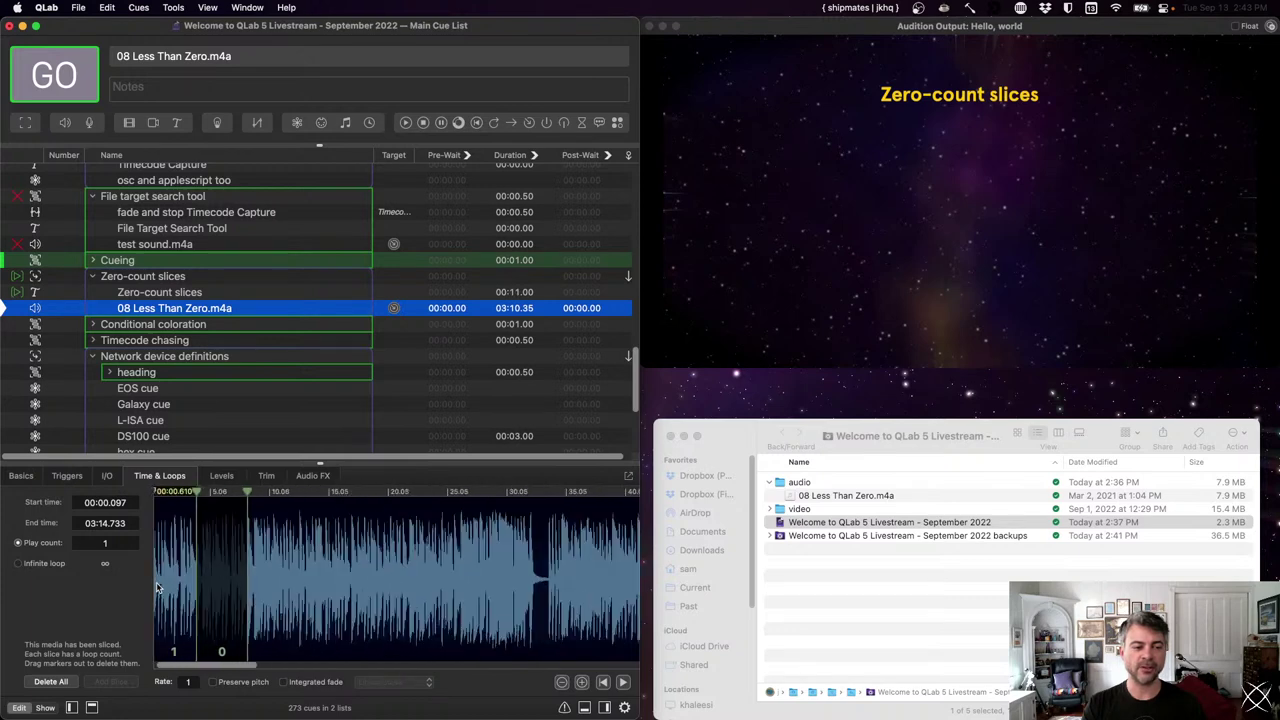
pyautogui.hscroll(-1, 157, 665)
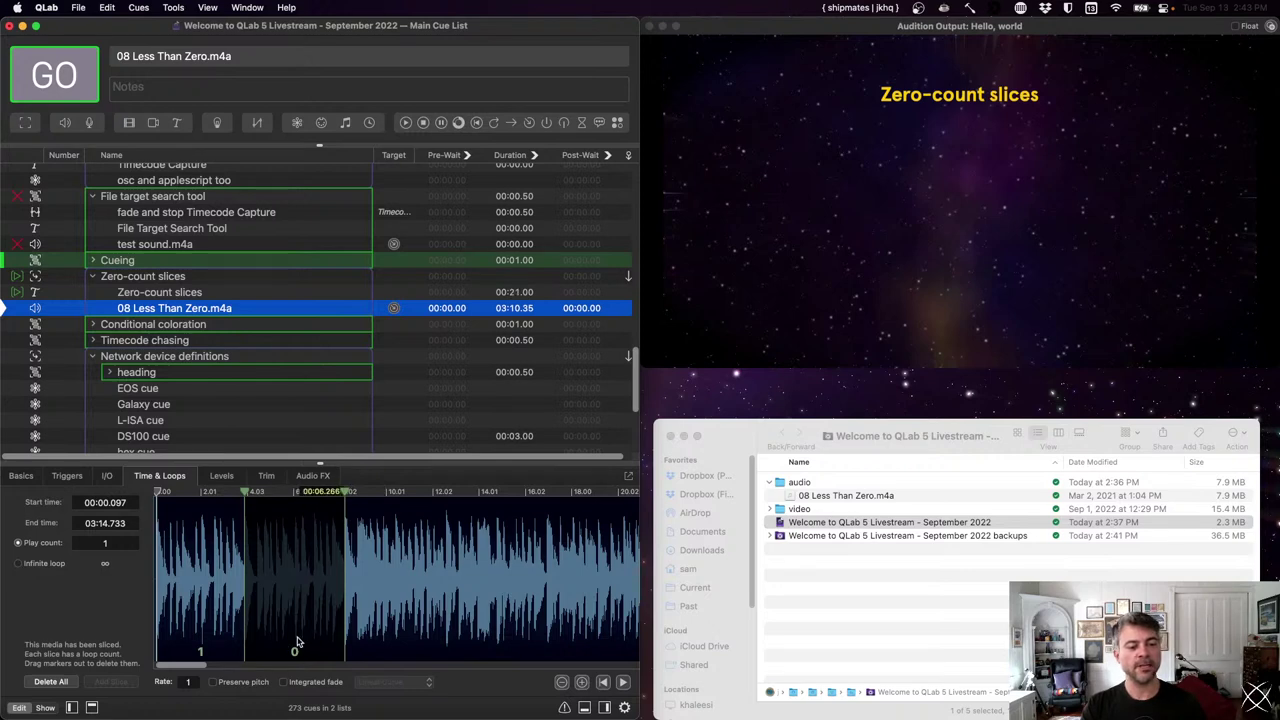
# - Play 08 Less Than Zero.m4a, then reselect it to view its sliced waveform
pyautogui.press('space')
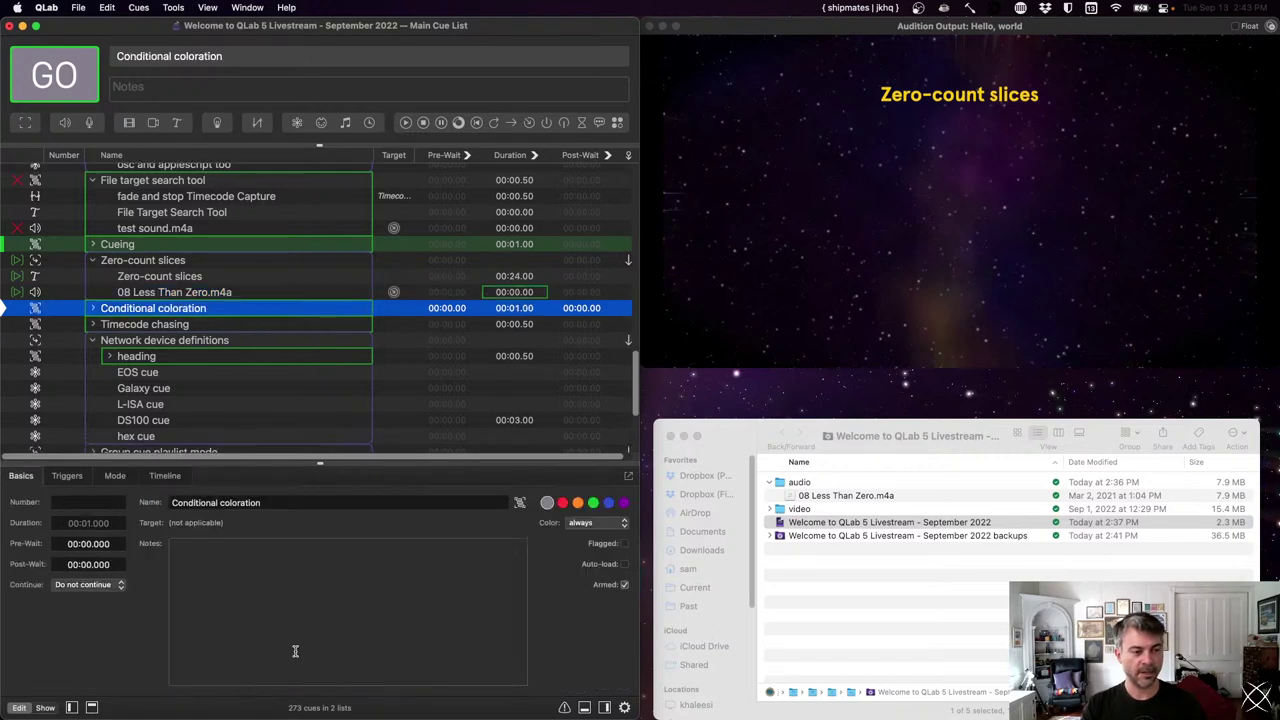
pyautogui.press('Up')
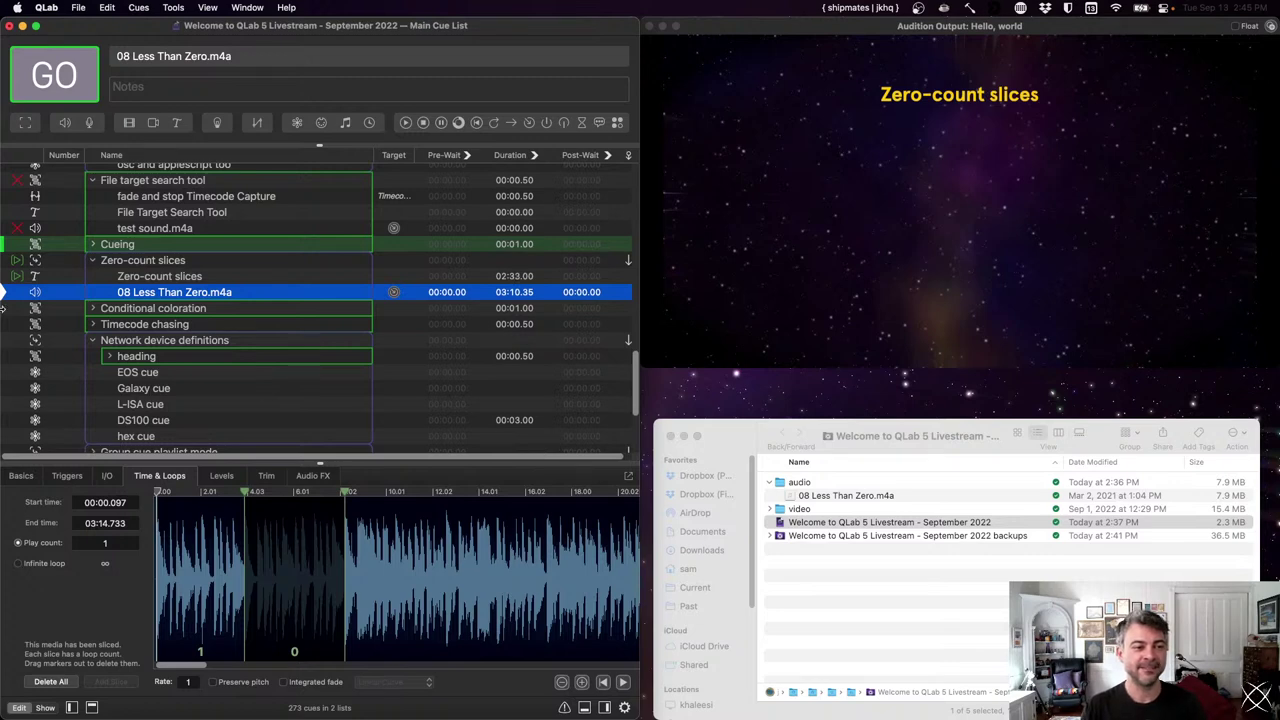
# - Fire Conditional coloration, keep its colour condition at always, then fire Timecode chasing
pyautogui.press('Down')
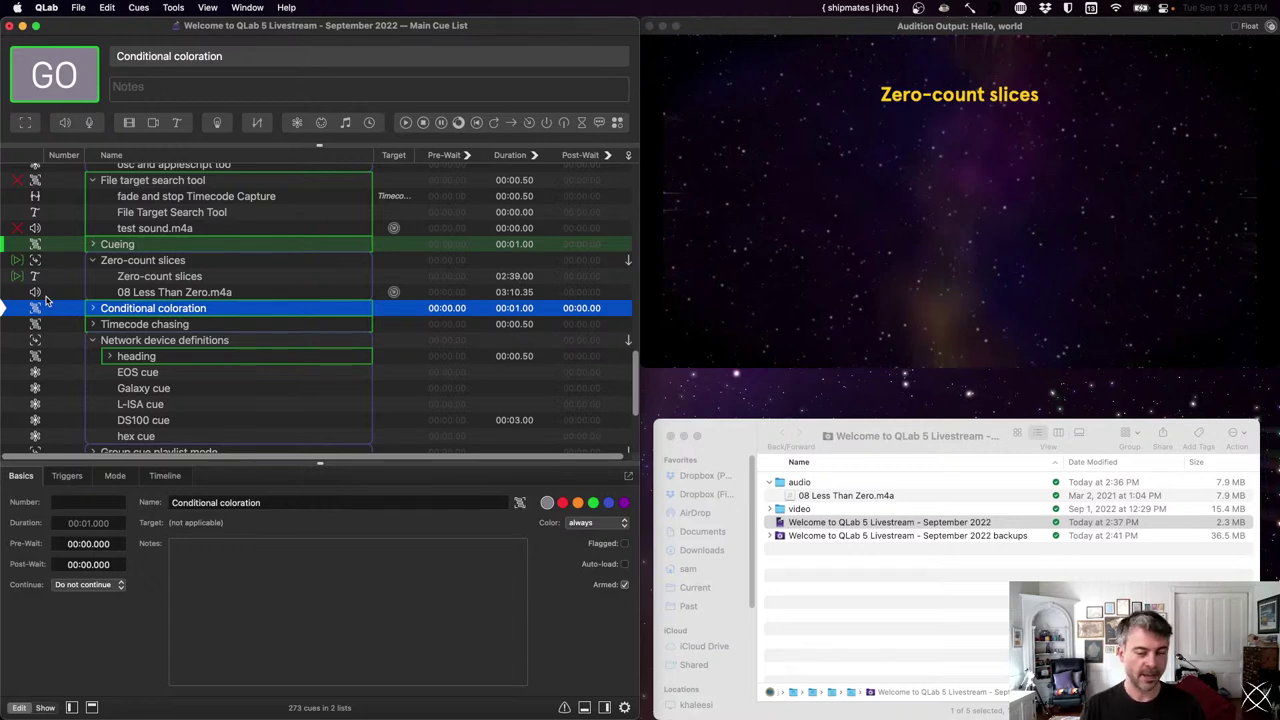
pyautogui.press('space')
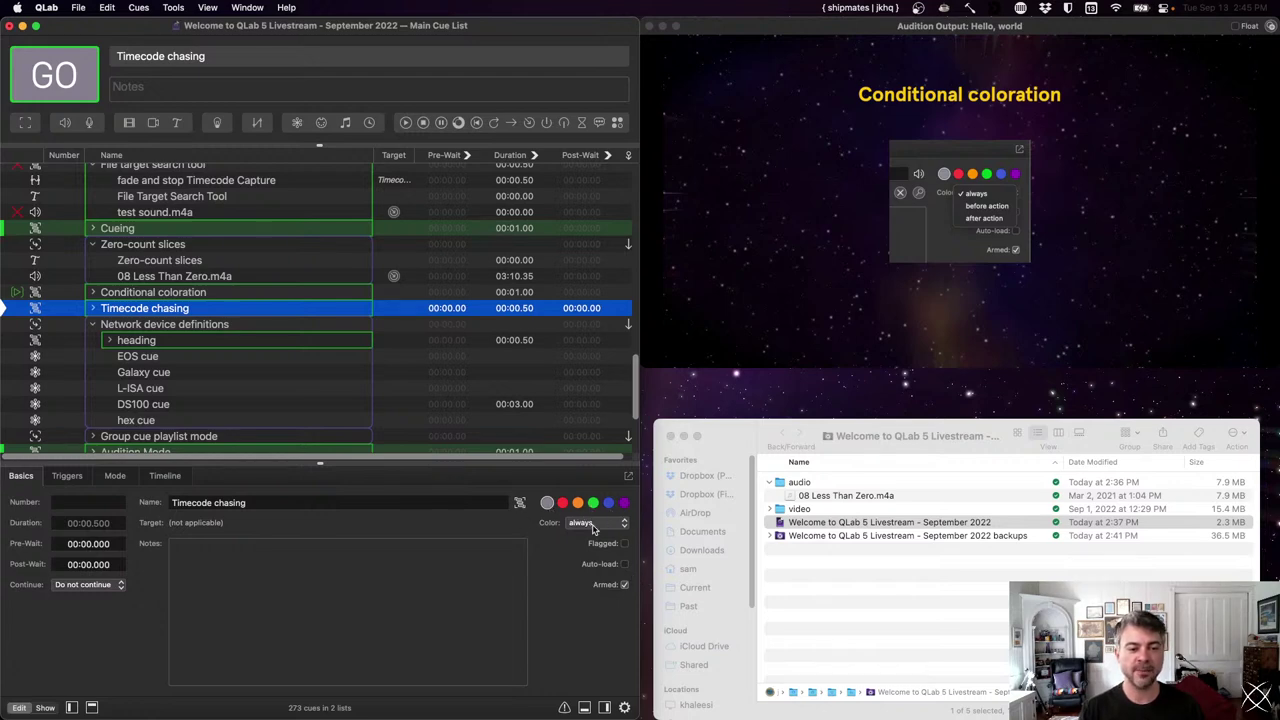
pyautogui.click(603, 525)
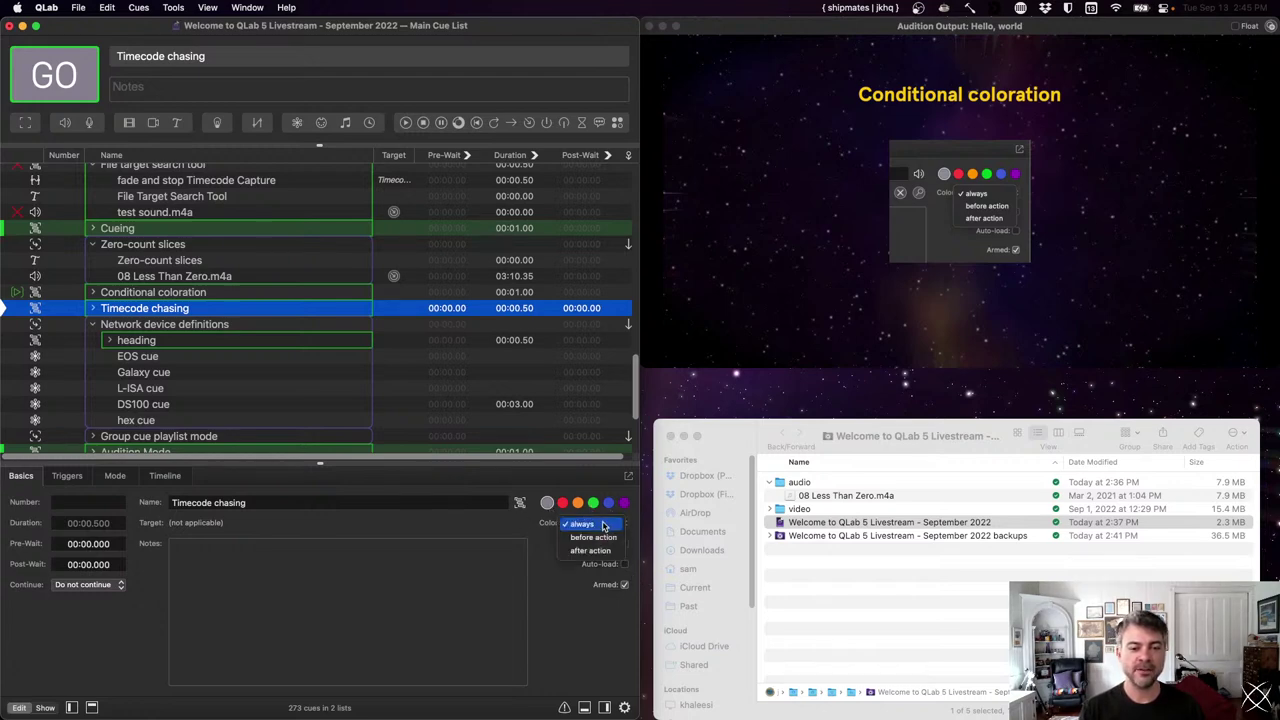
pyautogui.click(587, 503)
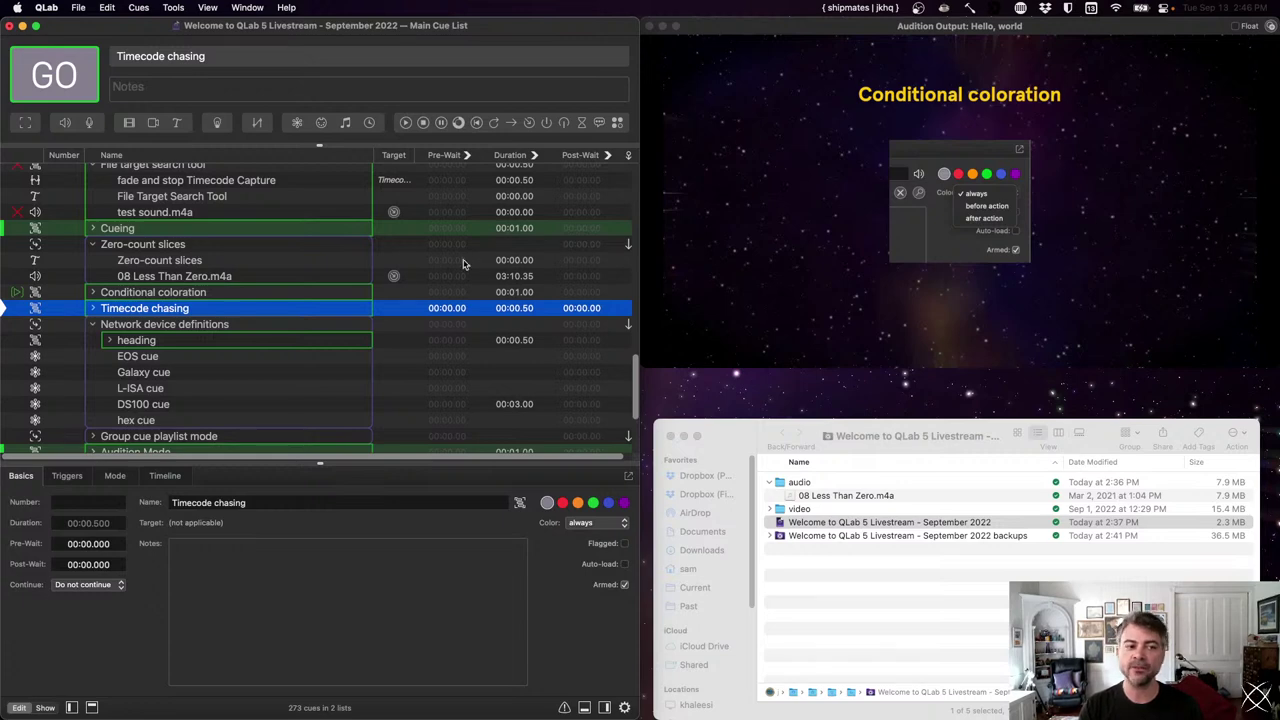
pyautogui.press('space')
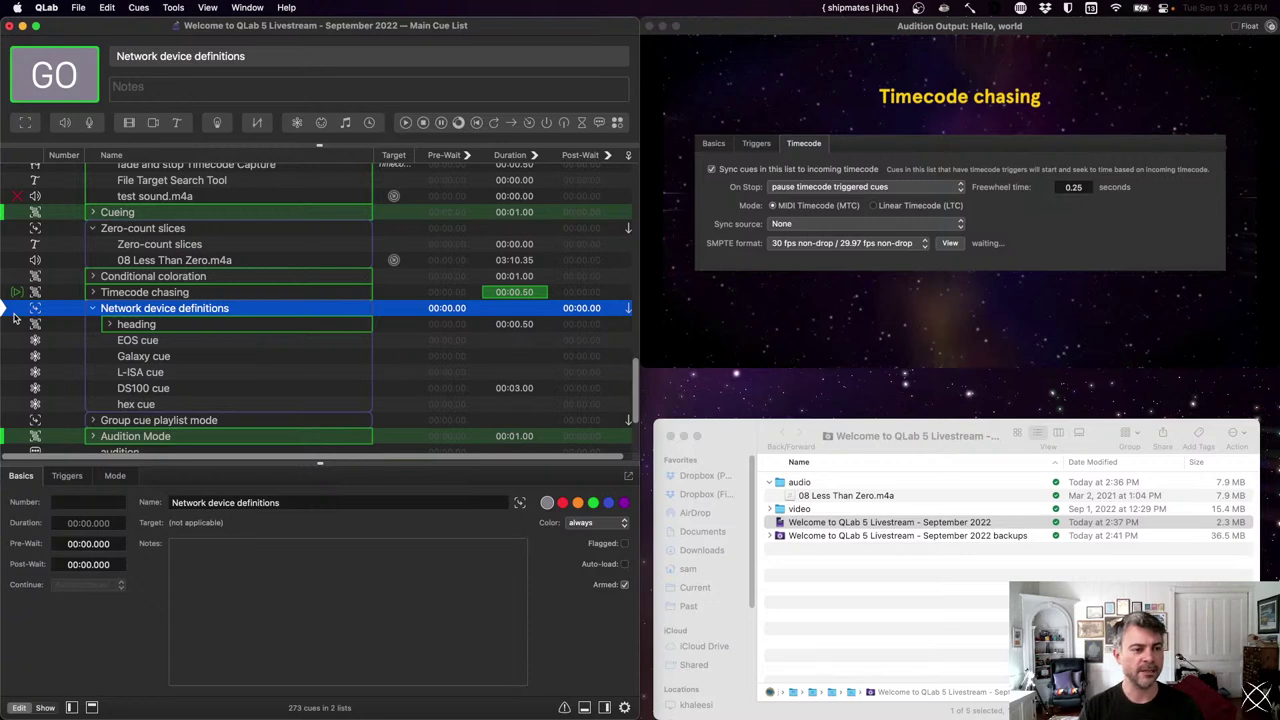
# - Fire Network device definitions and show the EOS cue's Settings tab
pyautogui.press('space')
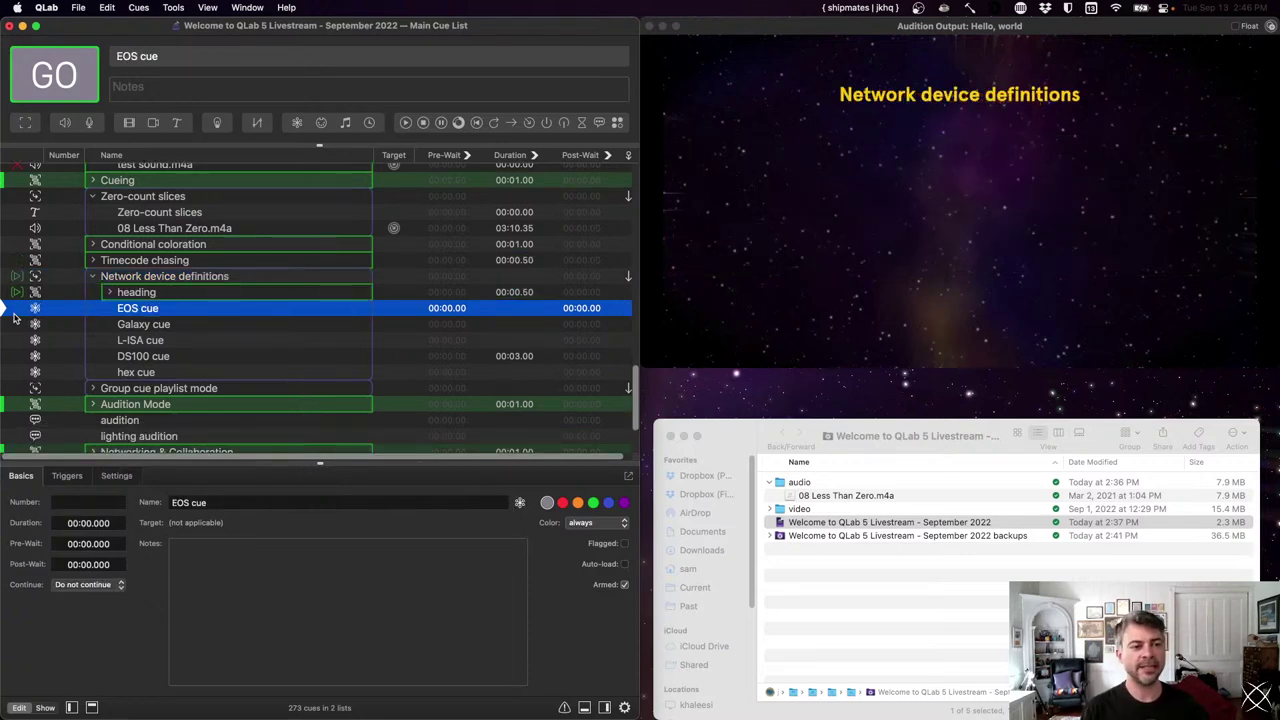
pyautogui.click(132, 476)
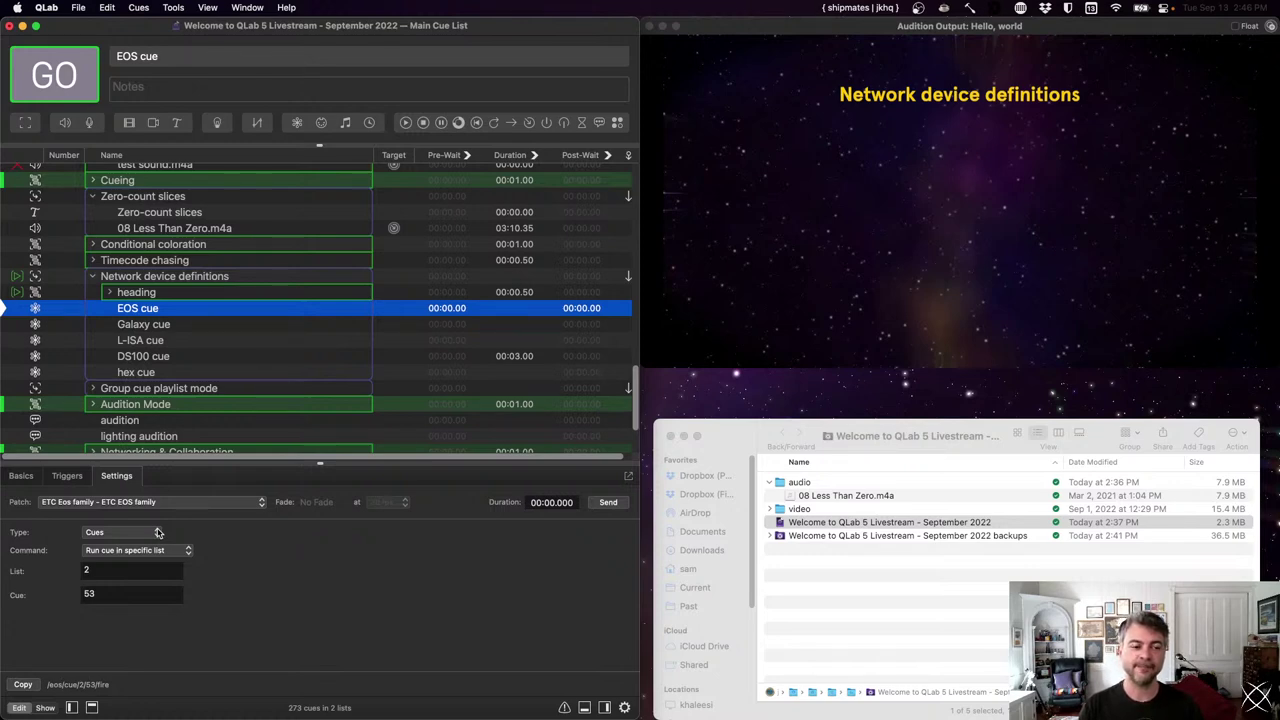
# - Keep the ETC Eos family patch and Cues type, choosing Run cue in specific list 2, cue 53
pyautogui.click(57, 504)
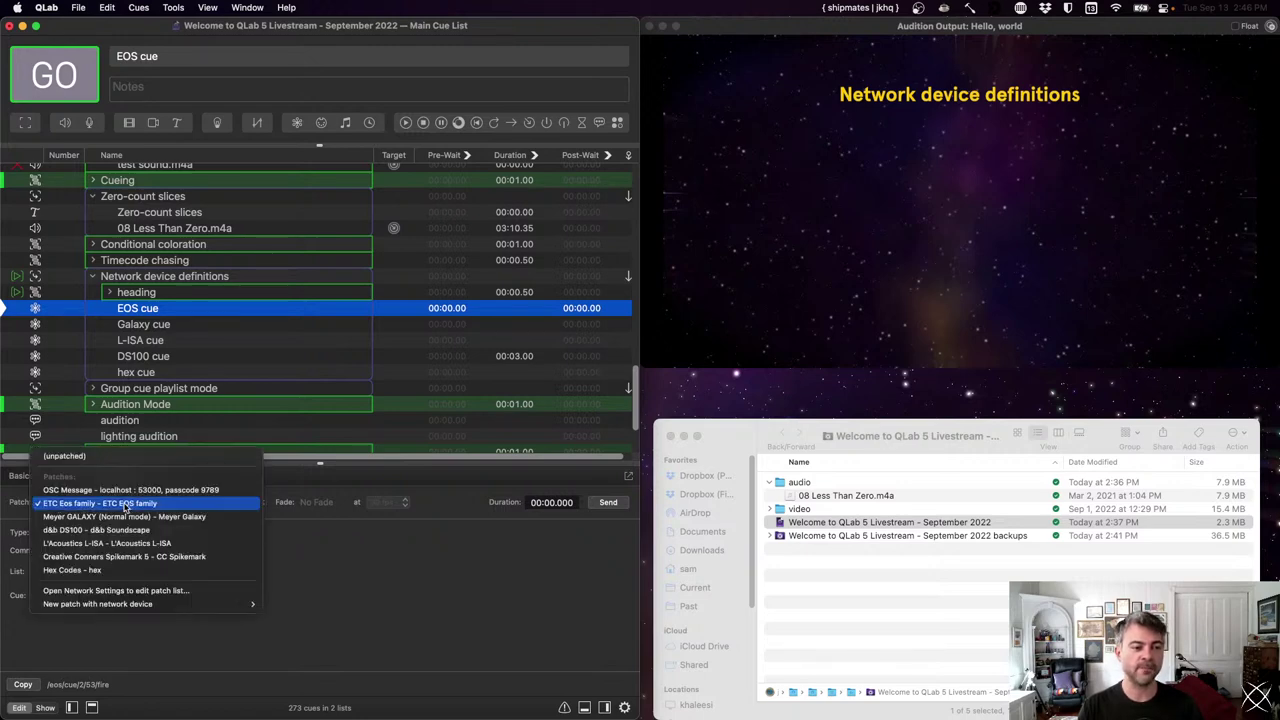
pyautogui.click(127, 507)
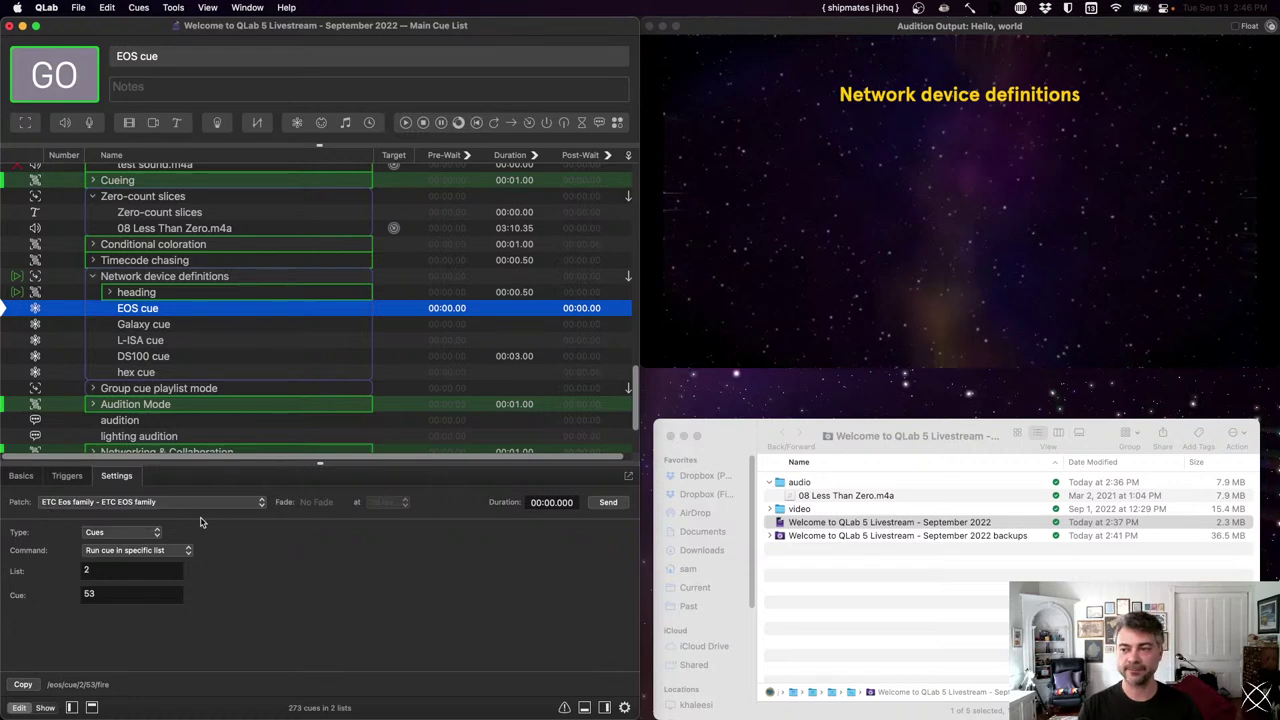
pyautogui.click(156, 533)
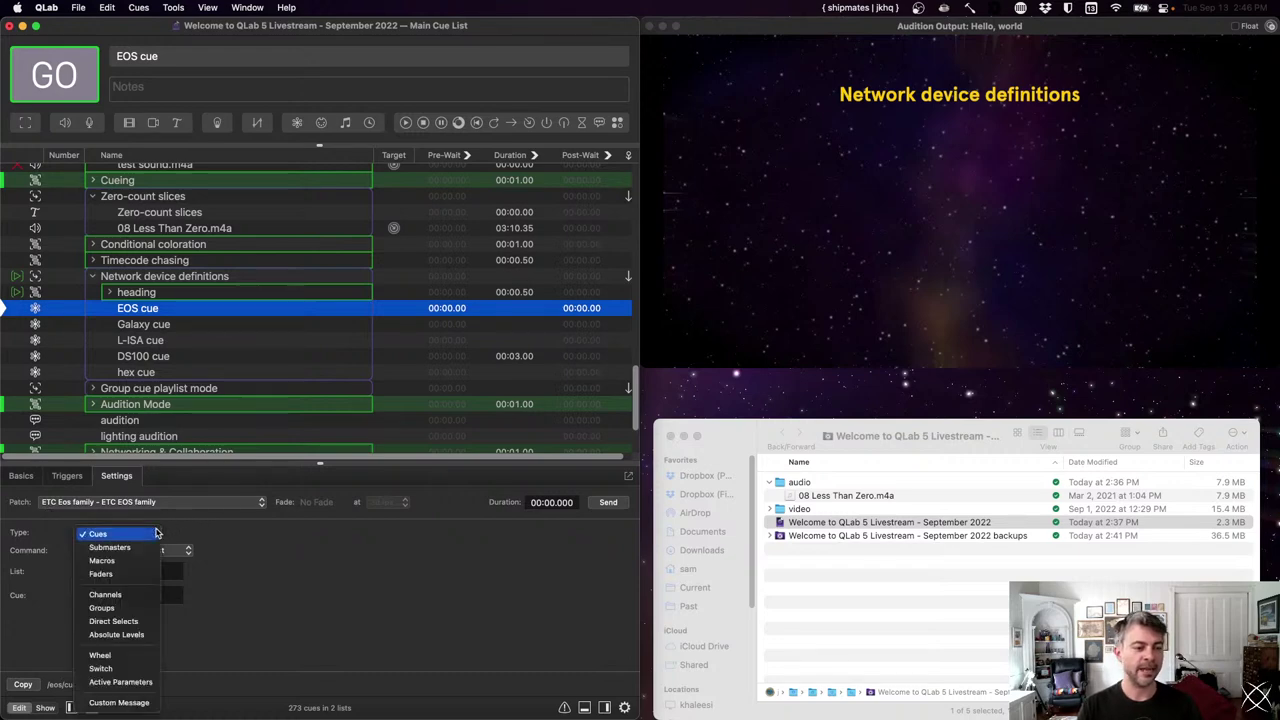
pyautogui.click(156, 533)
pyautogui.click(175, 553)
pyautogui.click(175, 558)
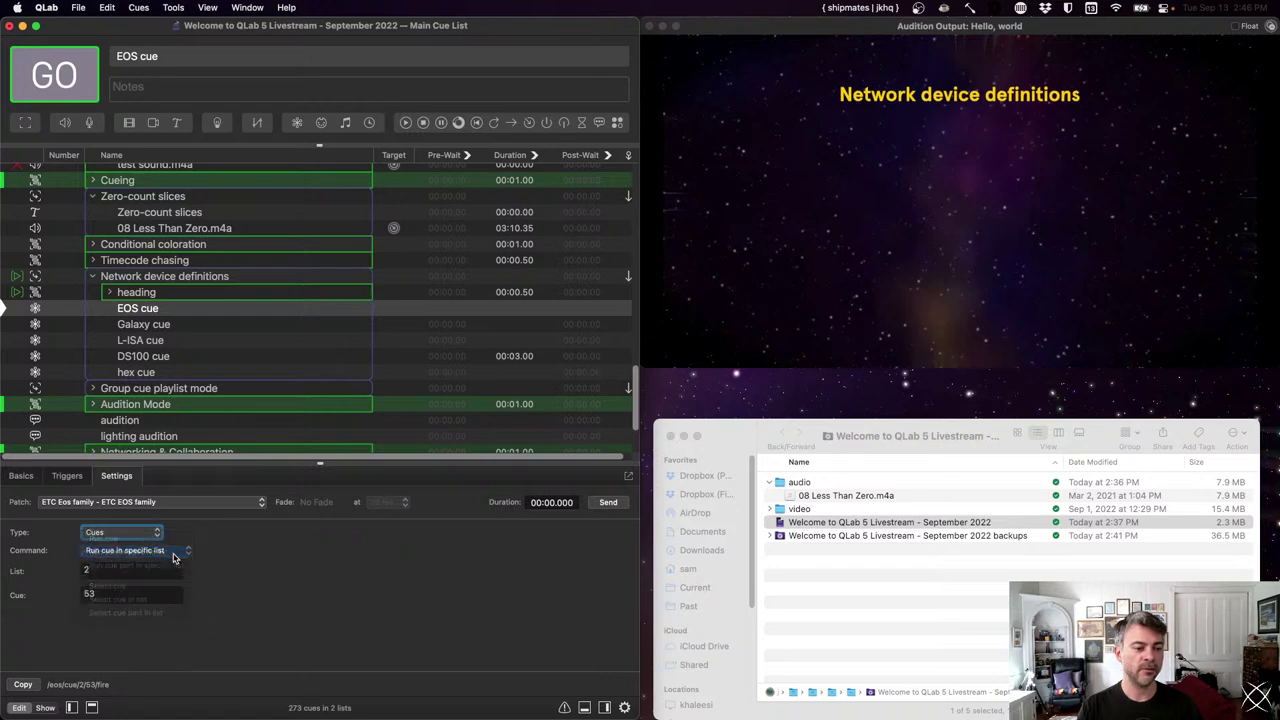
pyautogui.click(136, 593)
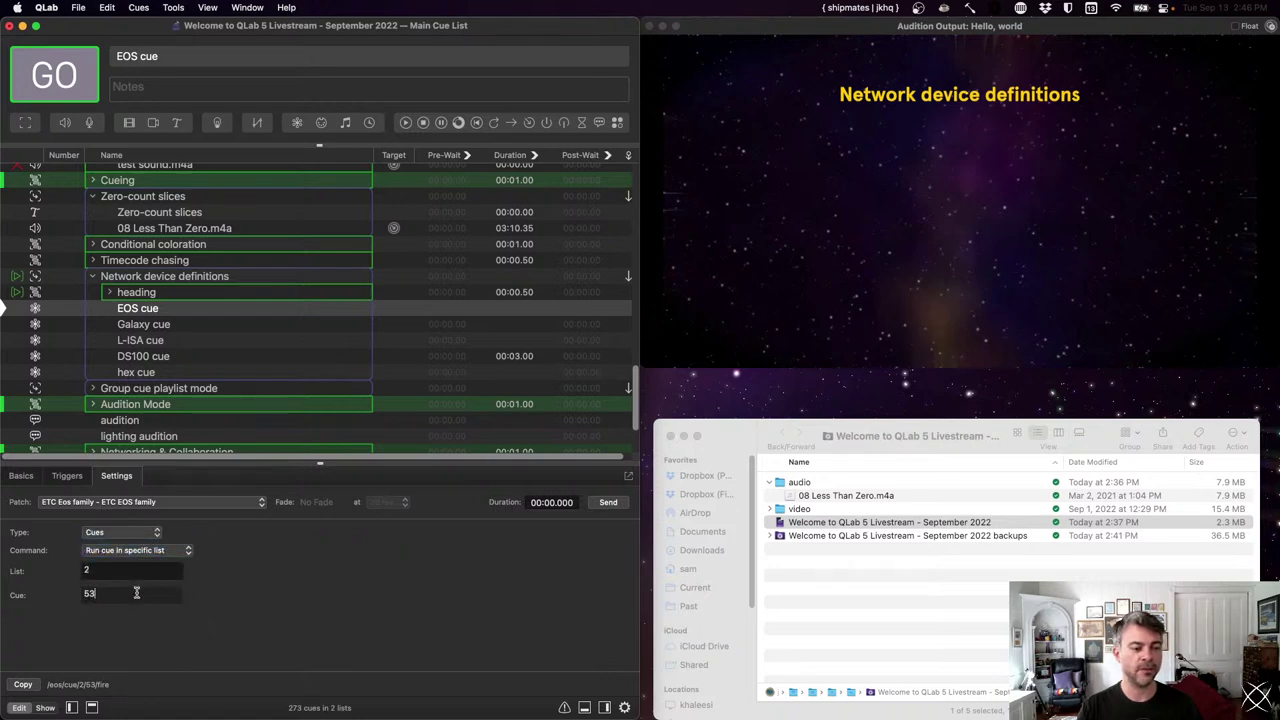
pyautogui.moveTo(110, 685); pyautogui.dragTo(46, 685)
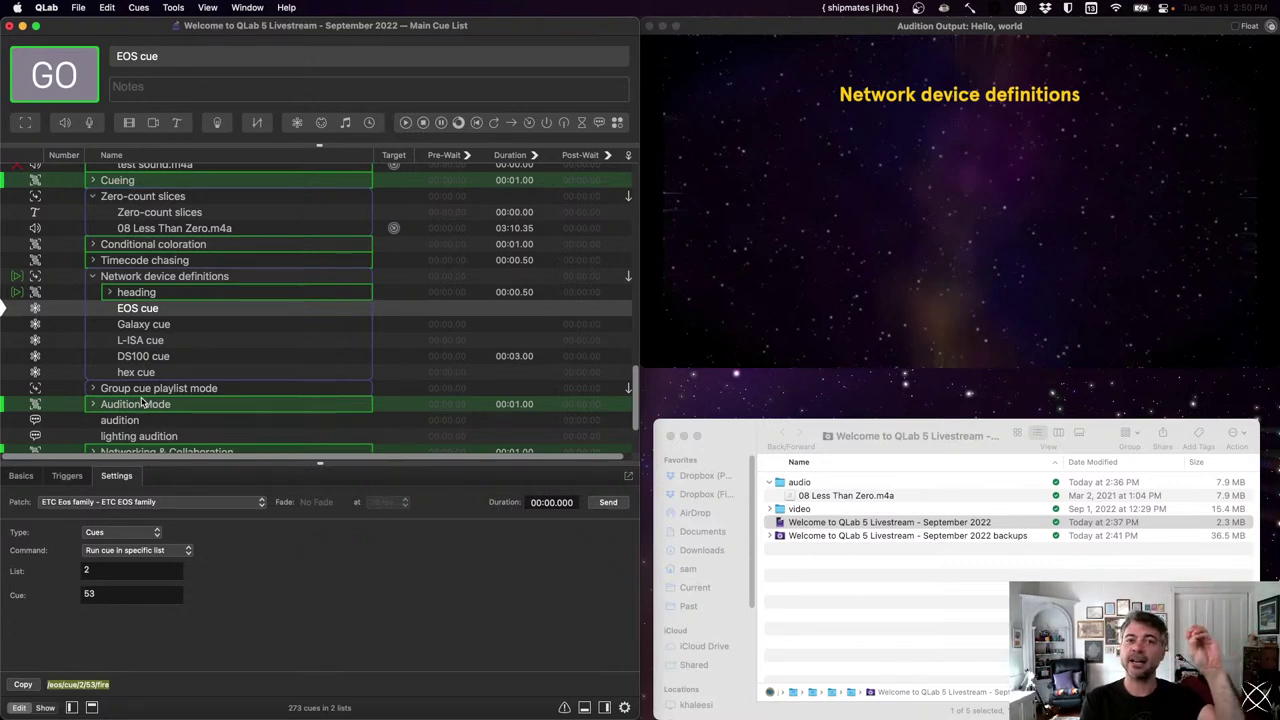
pyautogui.press('Tab')
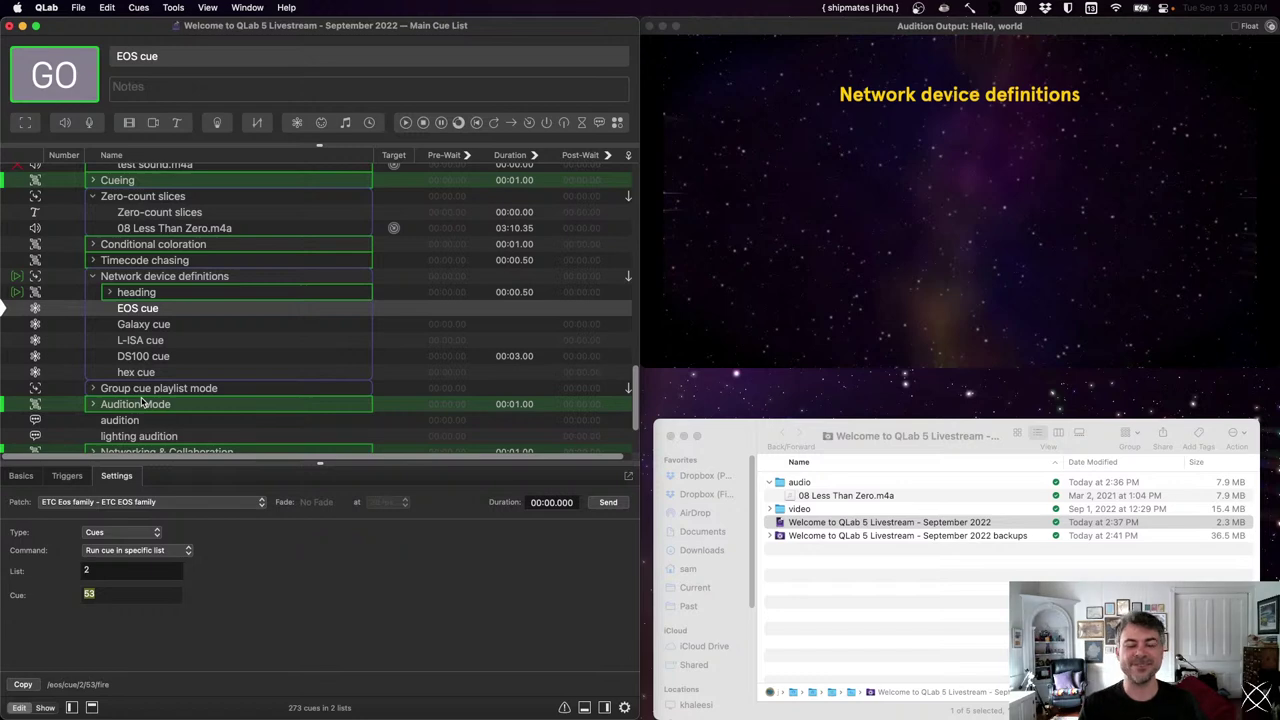
# - Step through the EOS, Galaxy, L-ISA, DS100 and hex cues, ending on hex codes 12 0b 12
pyautogui.click(236, 314)
pyautogui.press('Down')
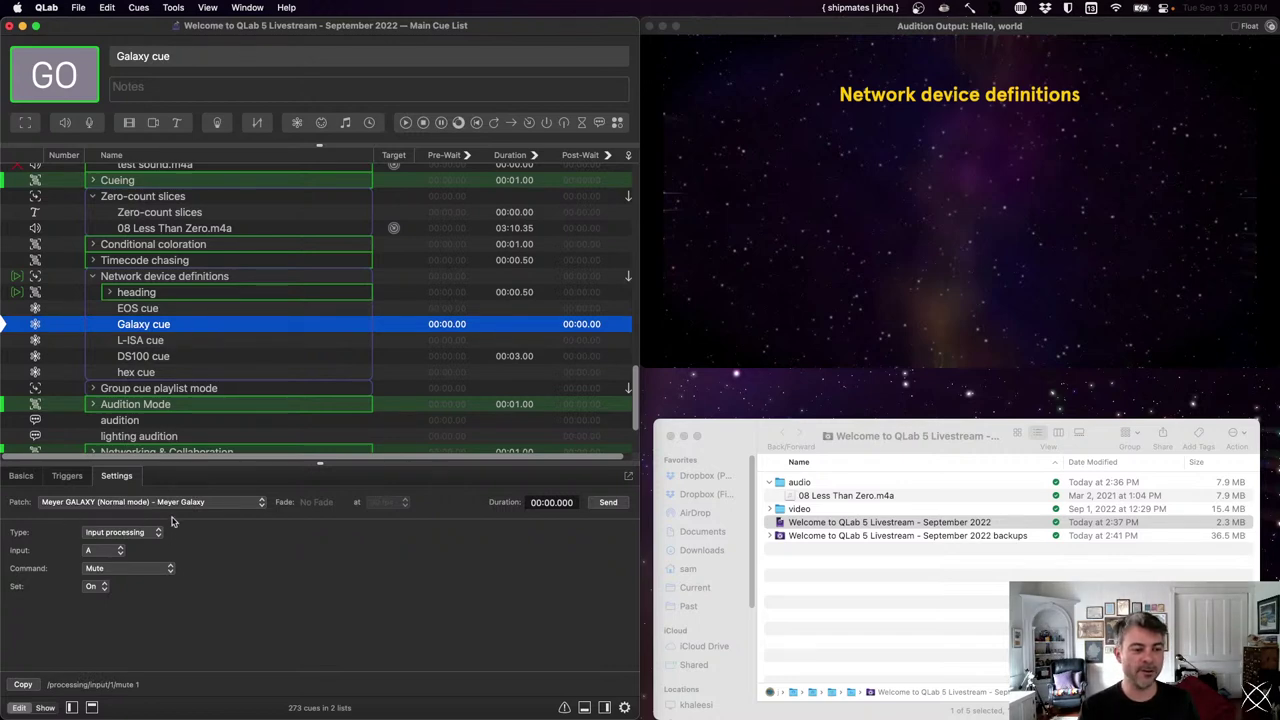
pyautogui.press('Down')
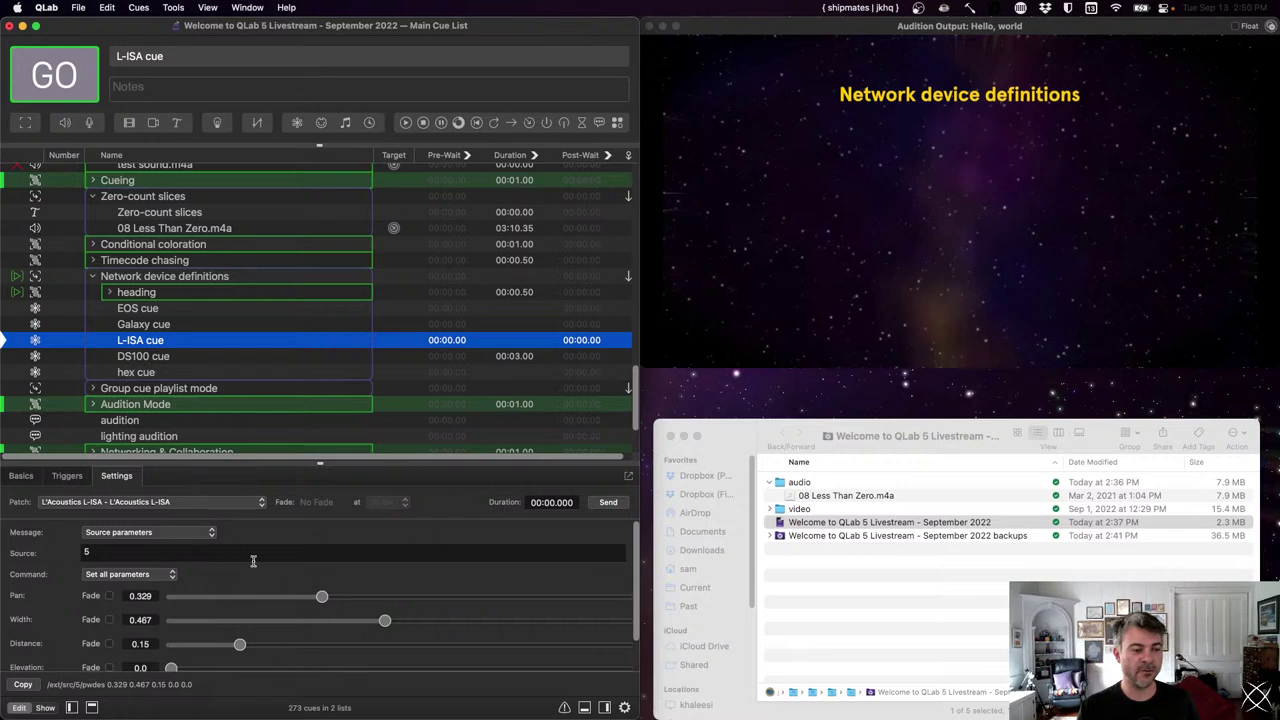
pyautogui.scroll(-2, 253, 562)
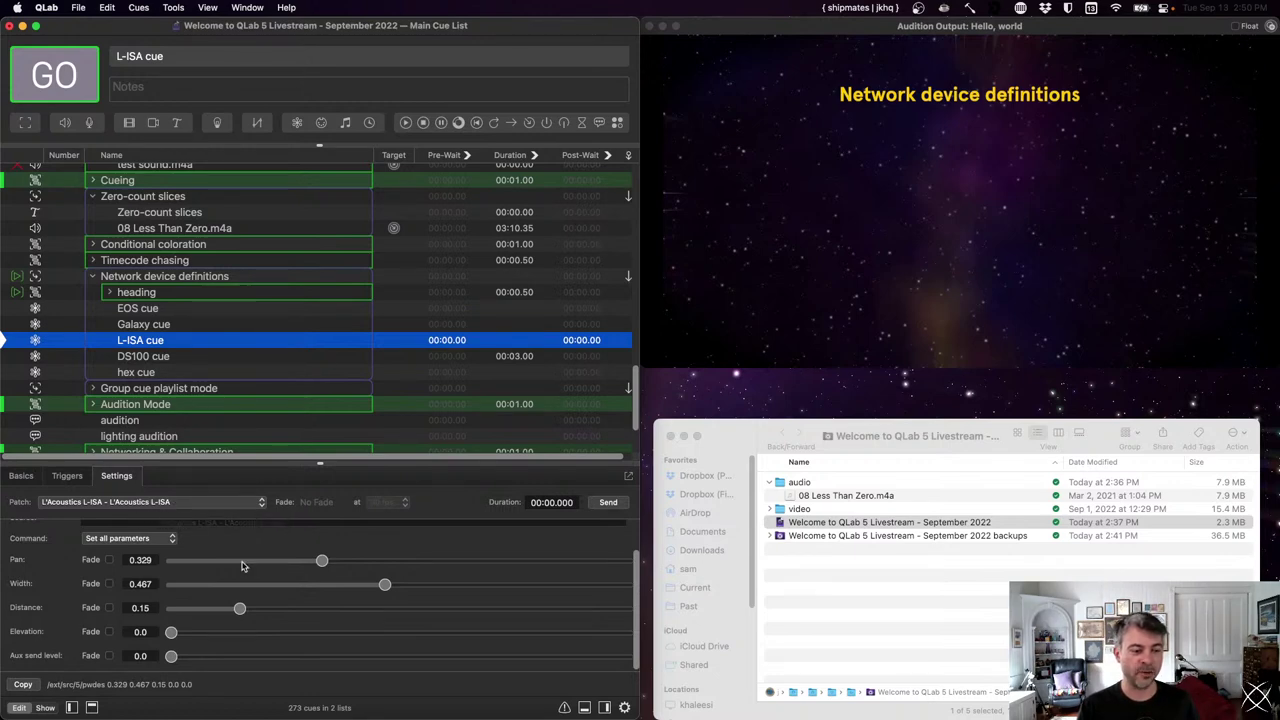
pyautogui.press('Down')
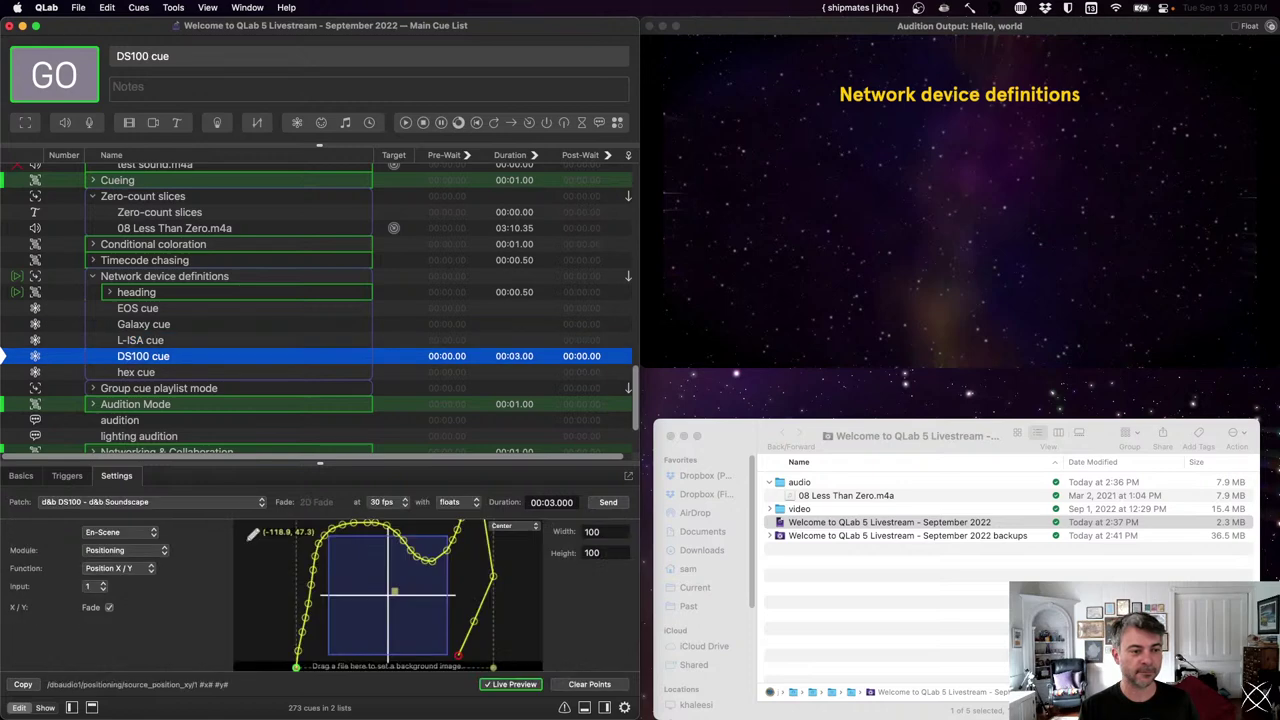
pyautogui.moveTo(277, 463); pyautogui.dragTo(277, 415)
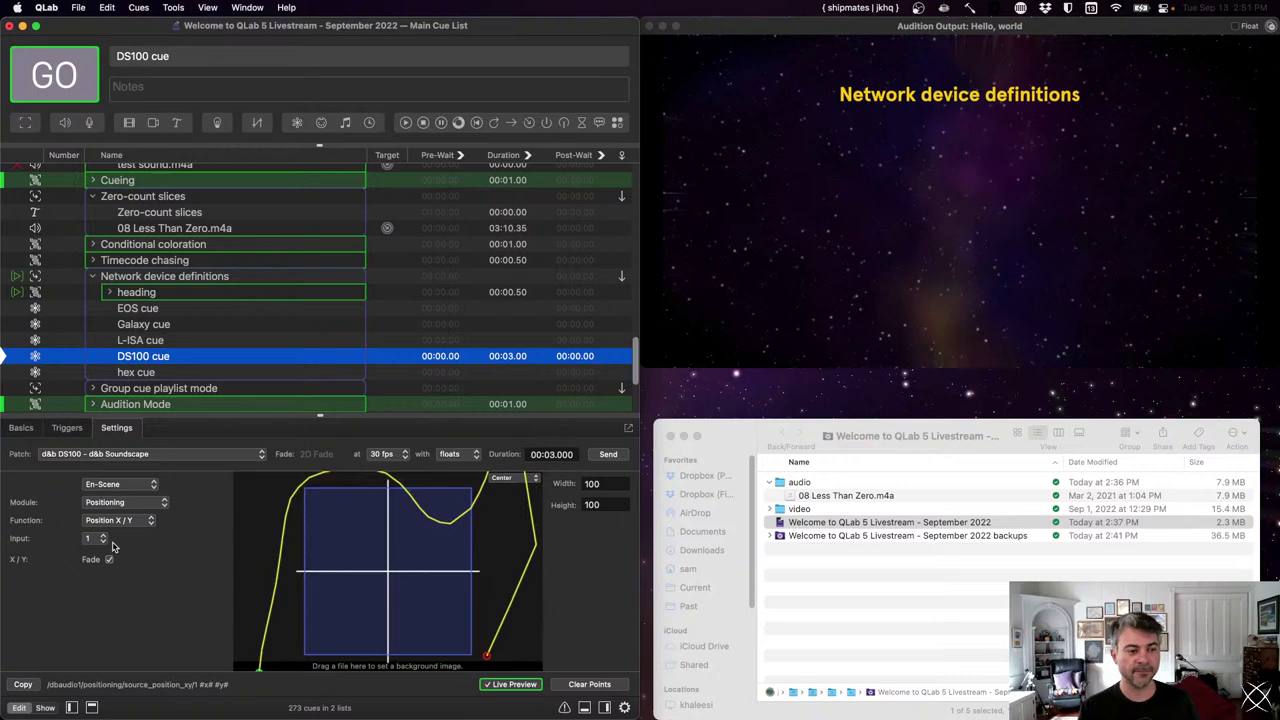
pyautogui.press('Down')
pyautogui.moveTo(156, 416); pyautogui.dragTo(166, 482)
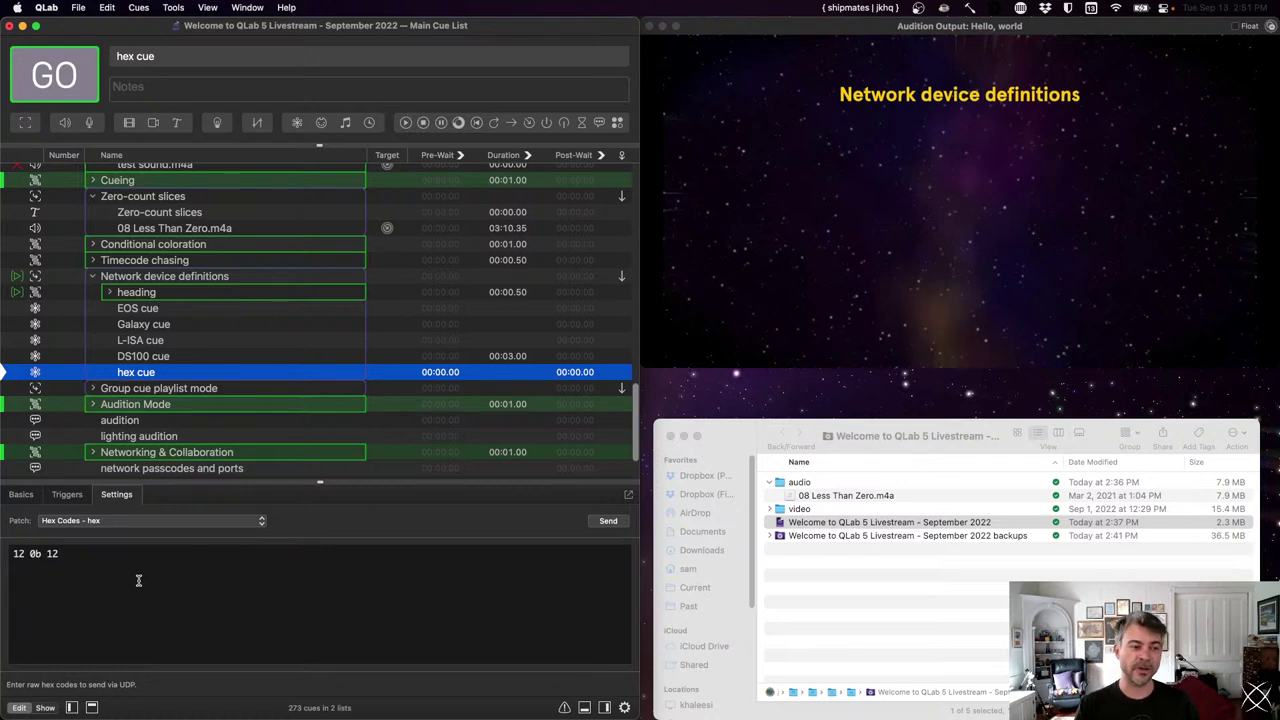
# - Expand the Group cue playlist mode group, show its heading, and start the infinite-cues playlist on Slide 1
pyautogui.press('Down')
pyautogui.press('Right')
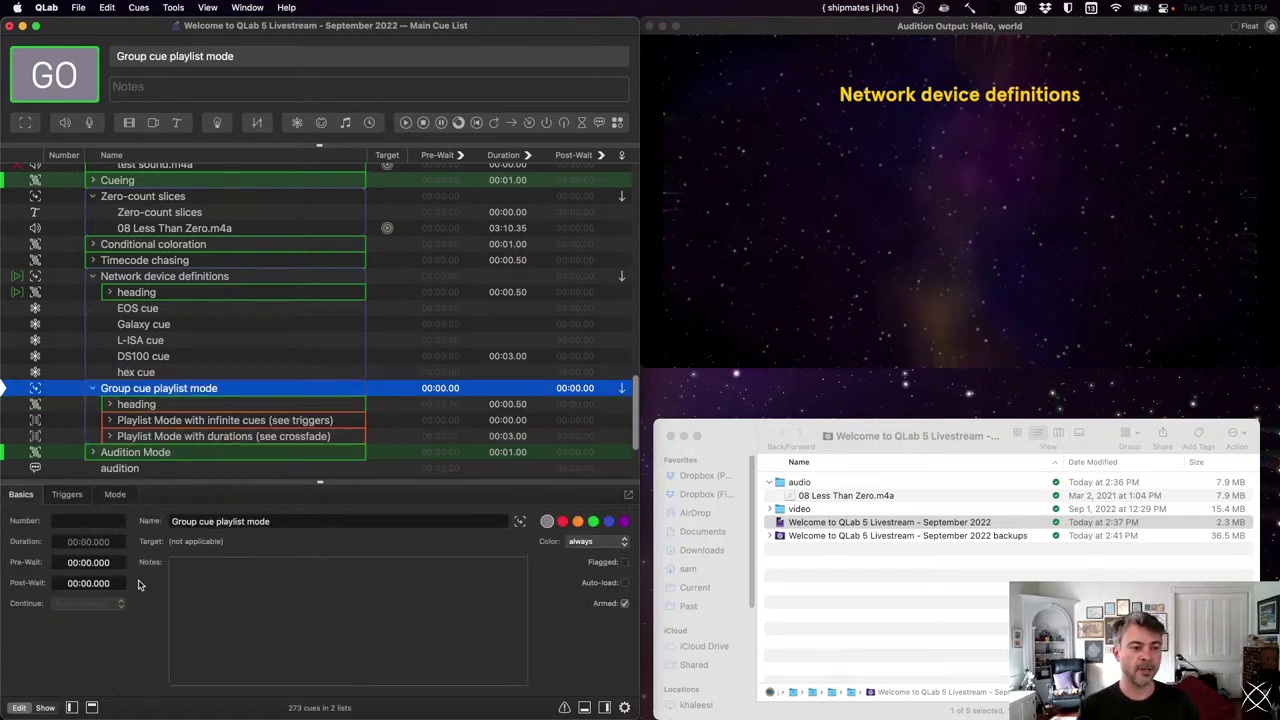
pyautogui.press('Down')
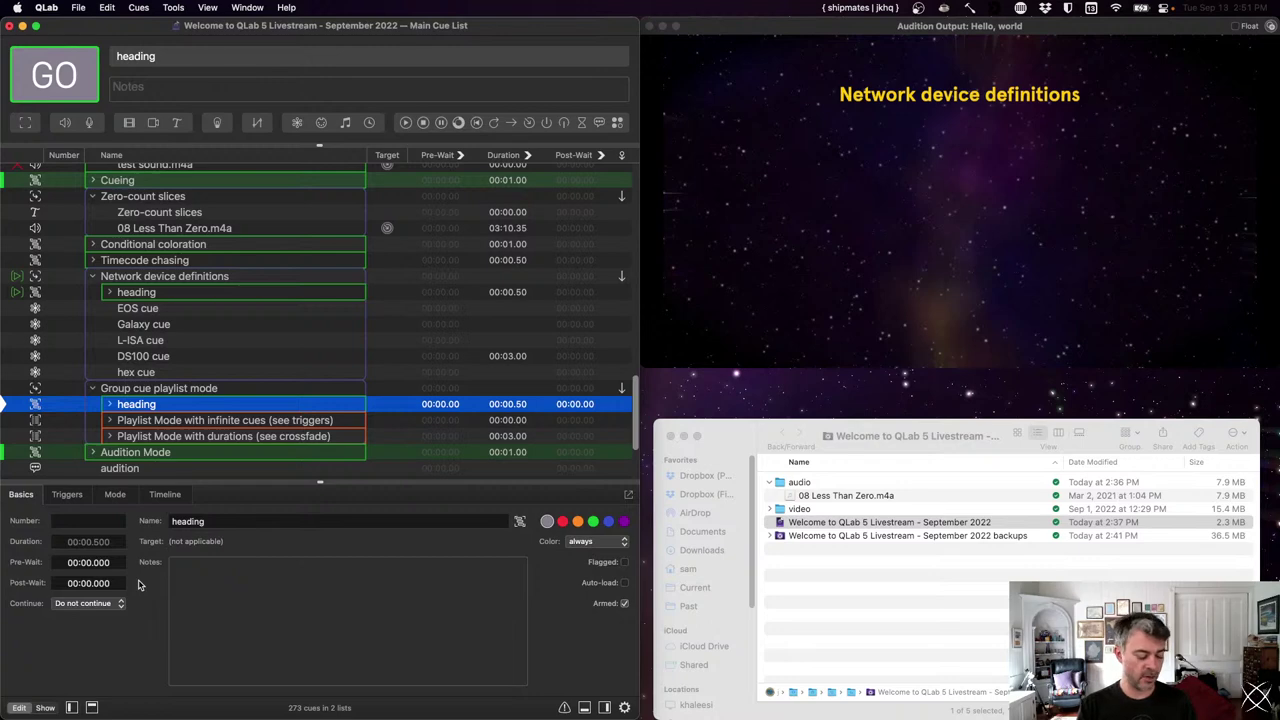
pyautogui.press('space')
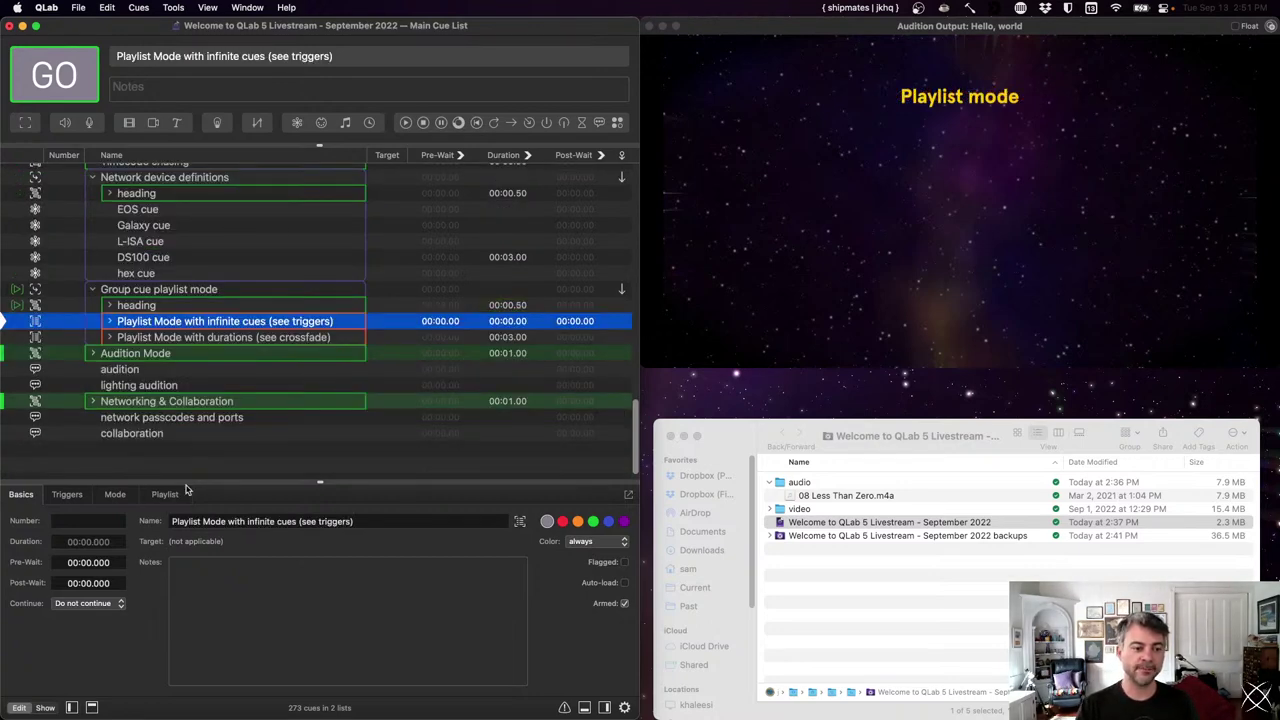
pyautogui.press('Right')
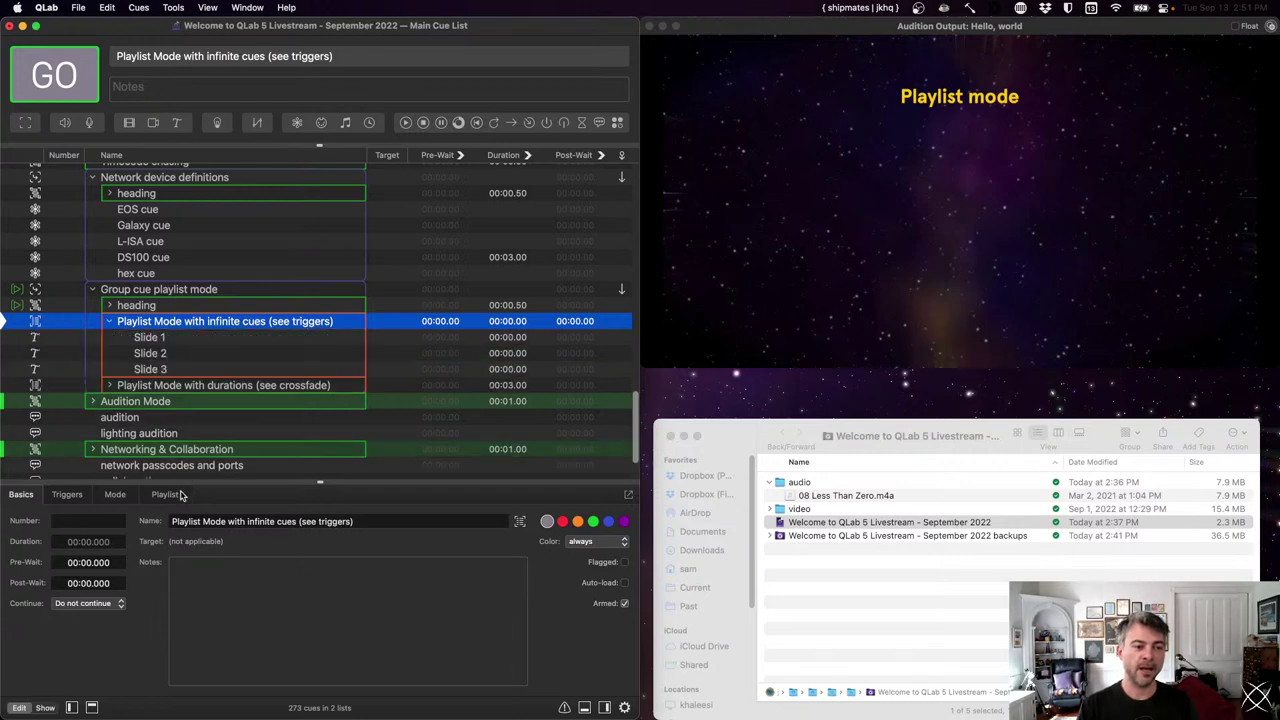
pyautogui.press('space')
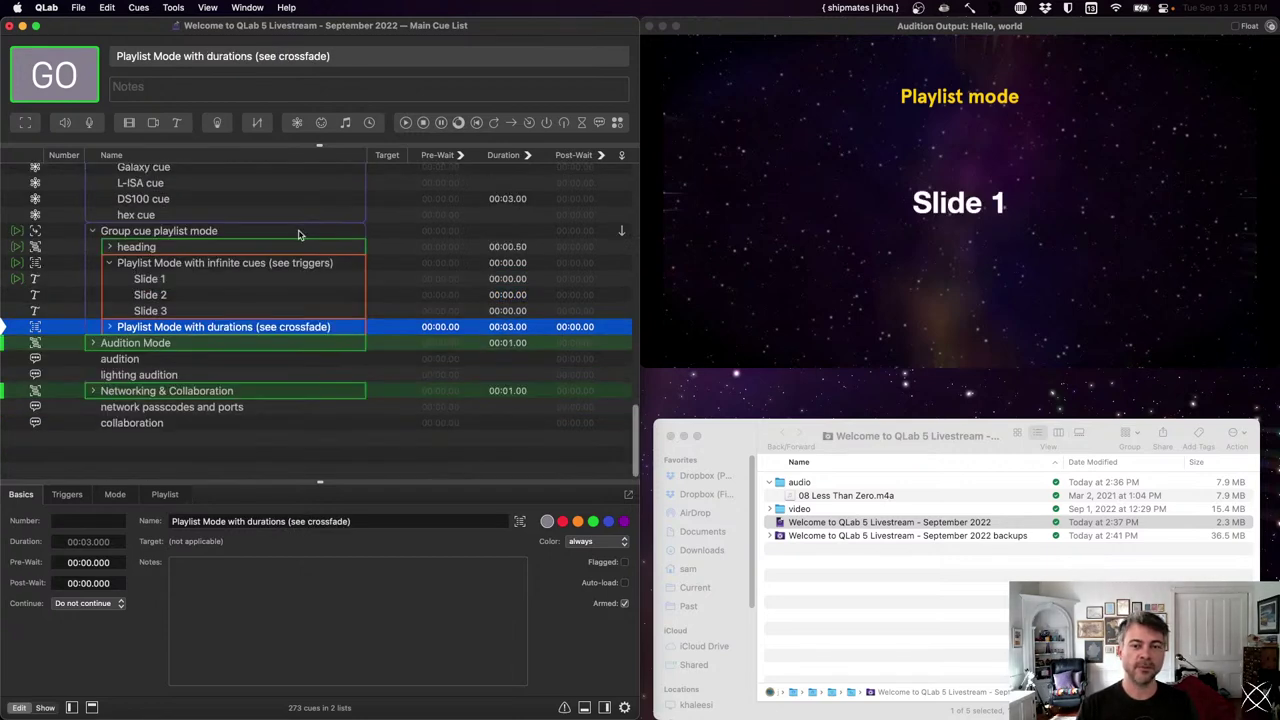
# - Fire Slide 2 directly, then review the infinite-cues group's playlist, mode and trigger settings
pyautogui.click(190, 265)
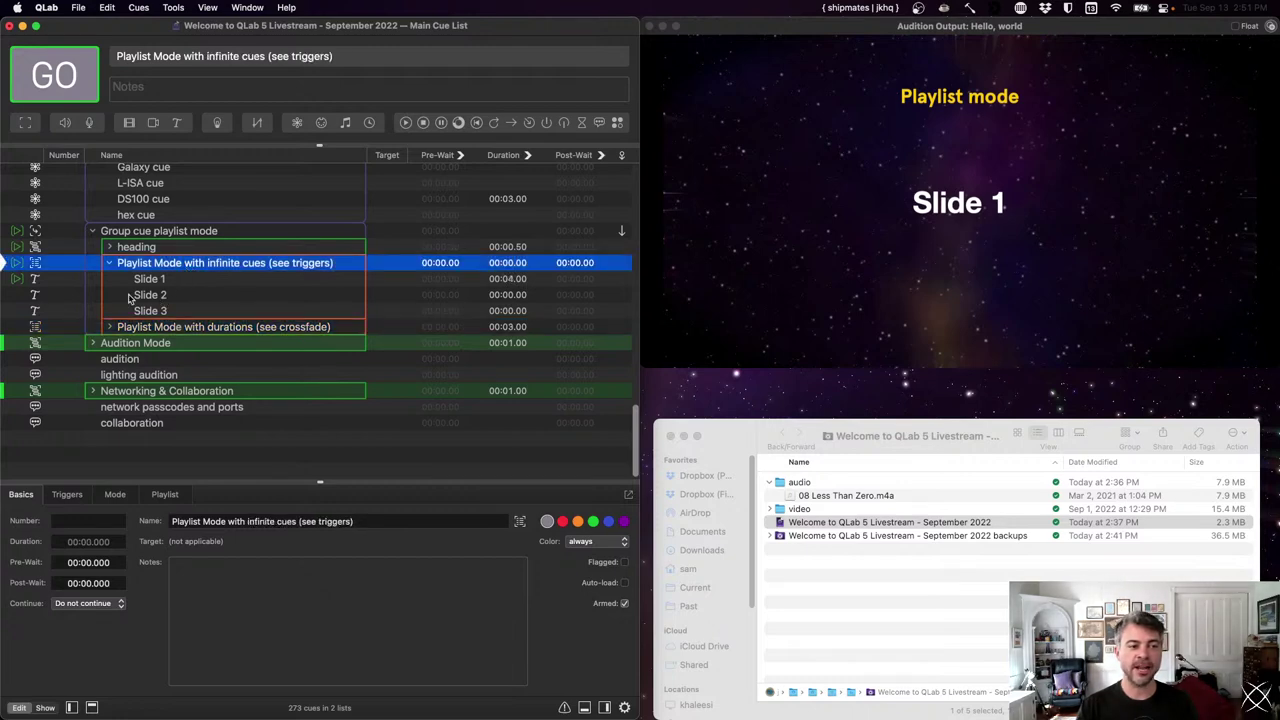
pyautogui.click(25, 296)
pyautogui.press('space')
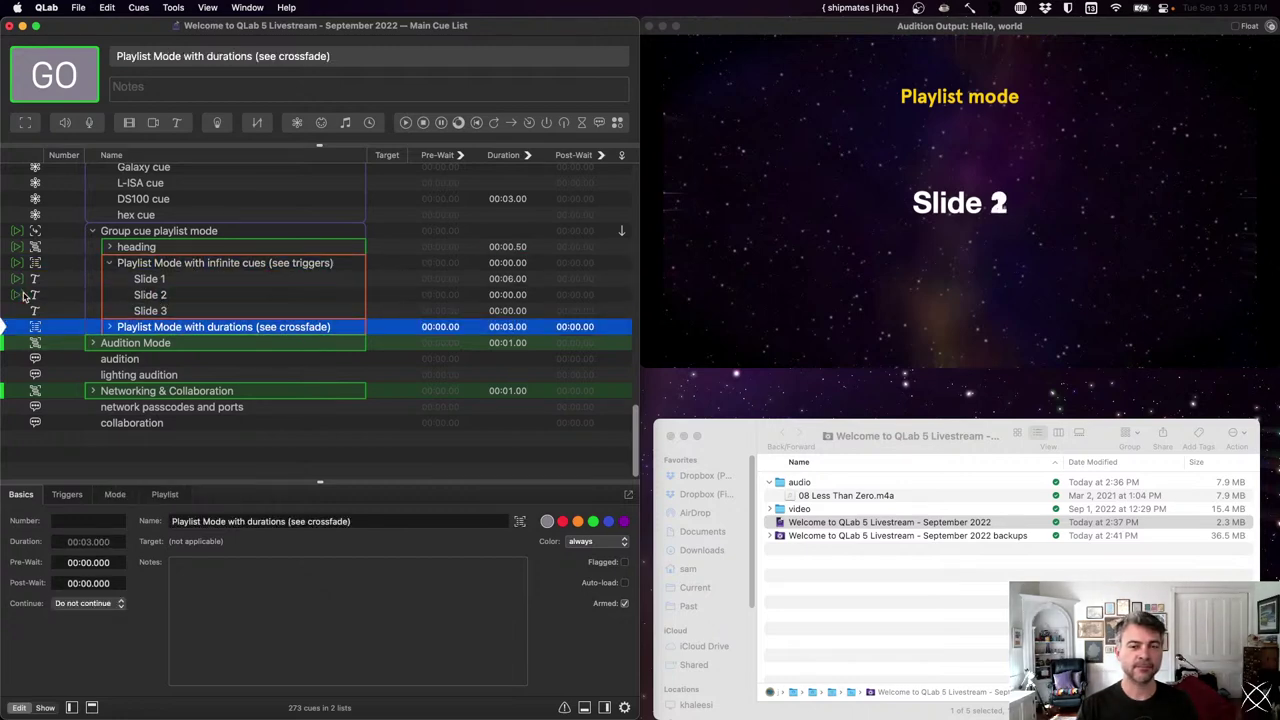
pyautogui.click(24, 298)
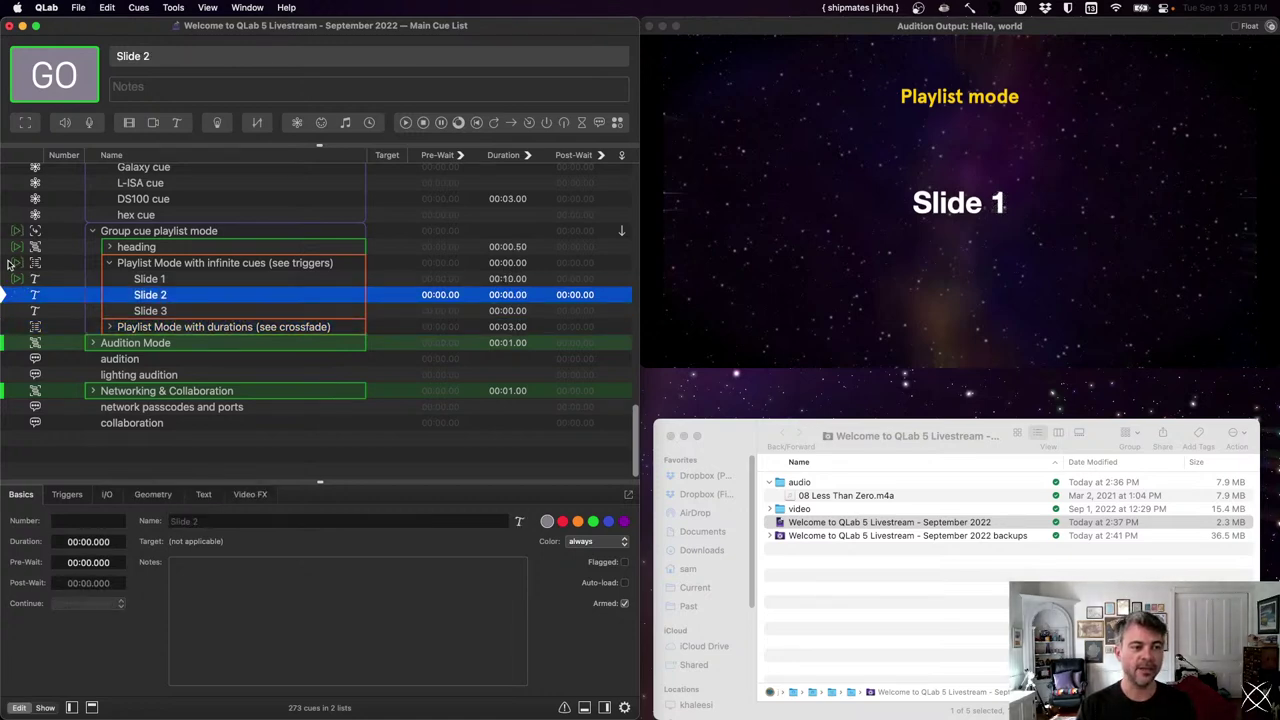
pyautogui.click(24, 264)
pyautogui.click(188, 490)
pyautogui.click(122, 491)
pyautogui.click(67, 494)
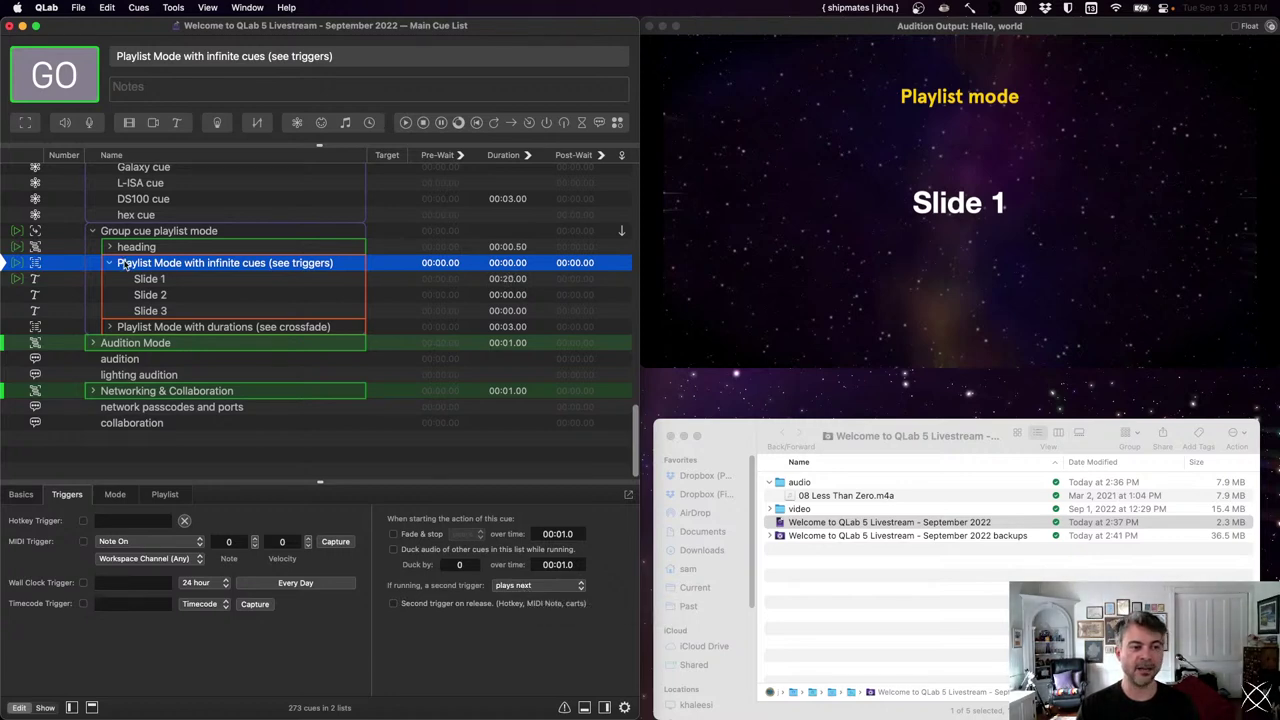
# - Advance the infinite-cues playlist through Slide 2 and Slide 3, then stop it
pyautogui.press('space')
pyautogui.click(5, 268)
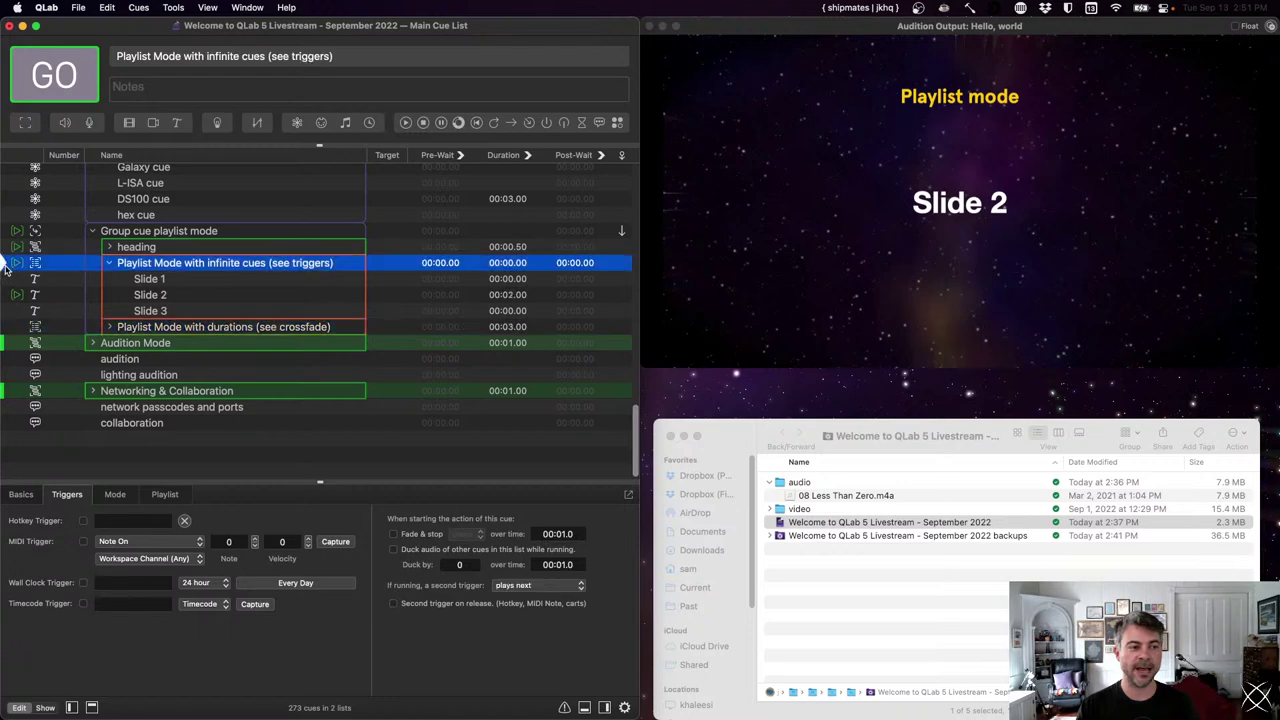
pyautogui.press('space')
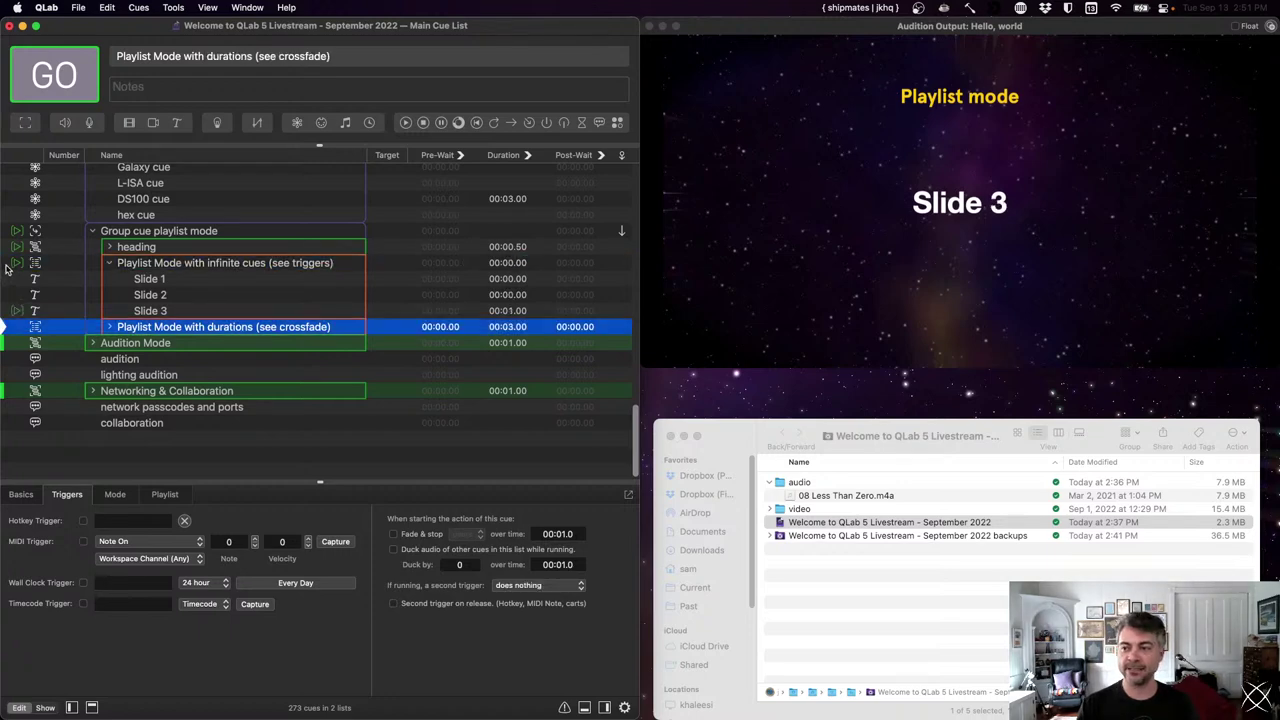
pyautogui.click(5, 268)
pyautogui.press('space')
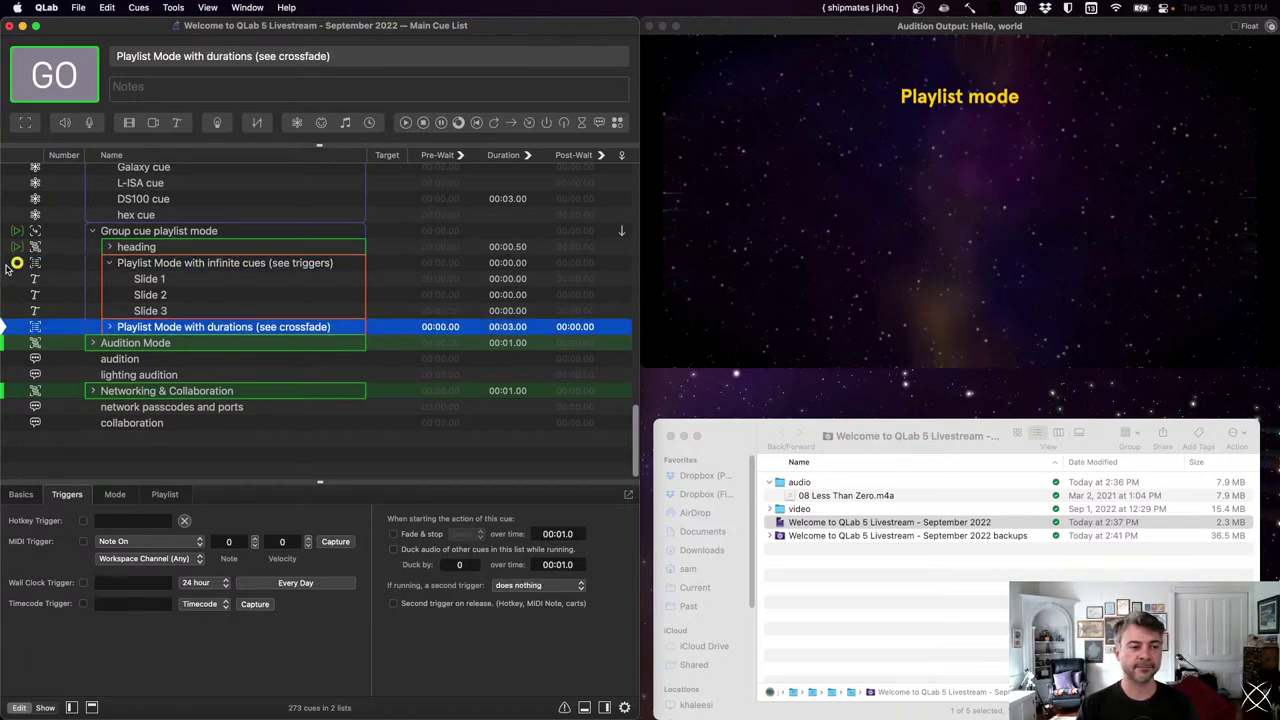
# - Start the durations playlist and set Slides 1–3 to a 5-second duration each
pyautogui.click(109, 327)
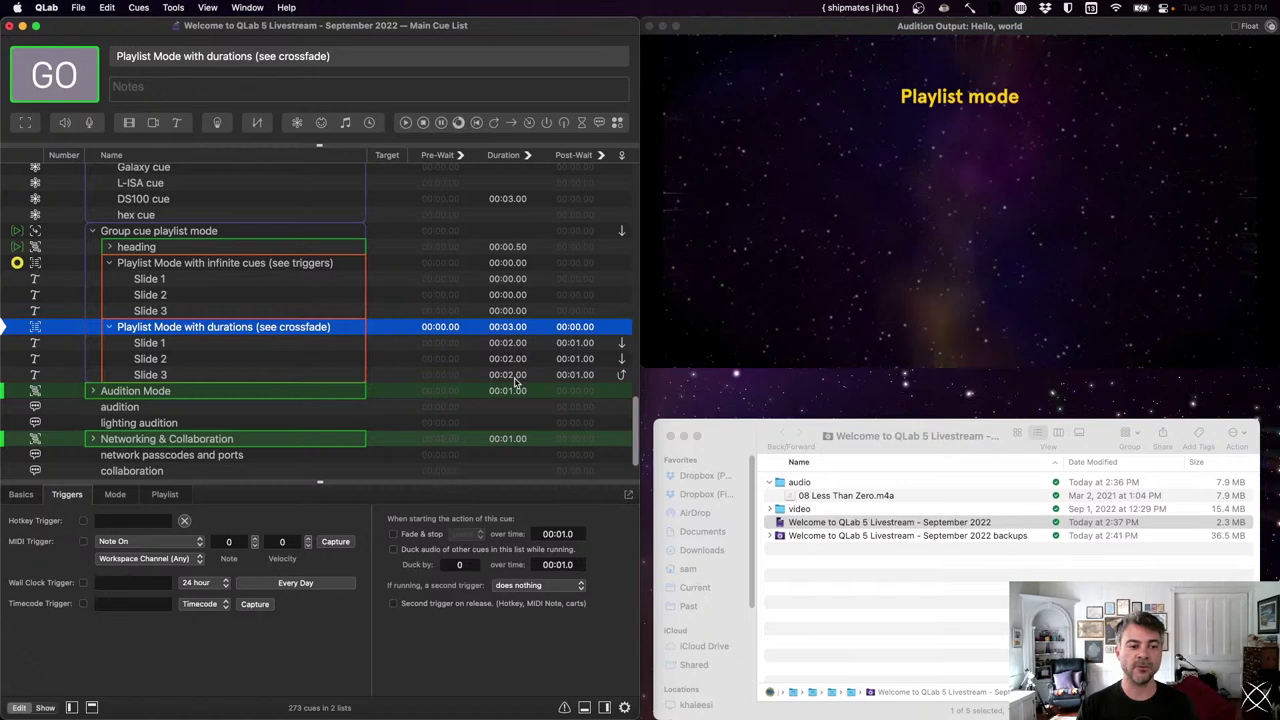
pyautogui.press('space')
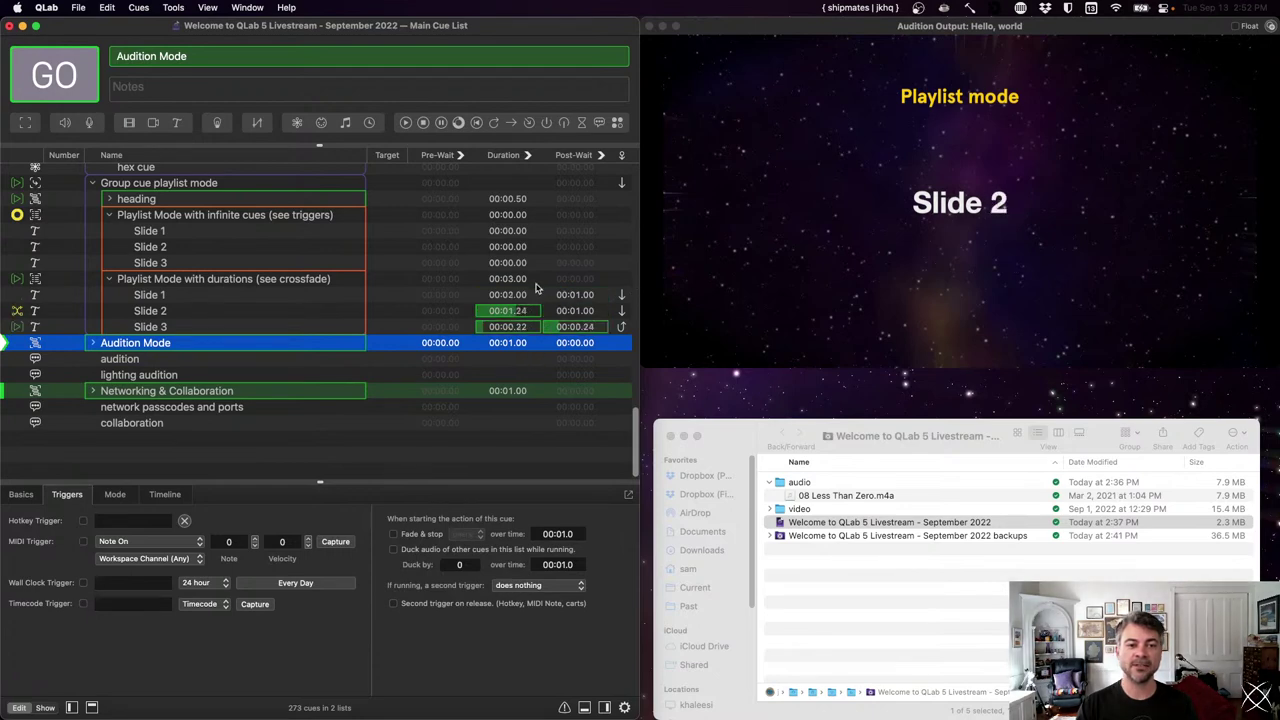
pyautogui.click(352, 295)
pyautogui.keyDown('shift'); pyautogui.click(350, 304); pyautogui.keyUp('shift')
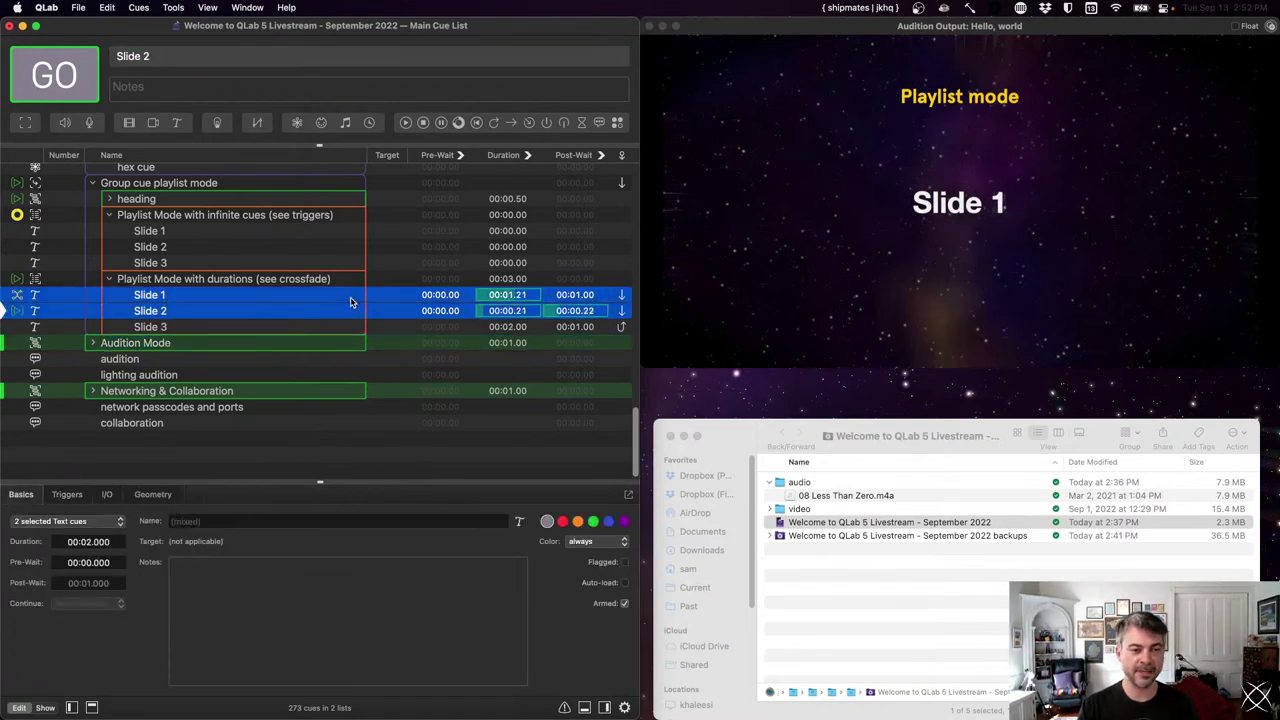
pyautogui.hotkey('shift', 'Down')
pyautogui.press('Tab')
pyautogui.write('5')
pyautogui.press('Return')
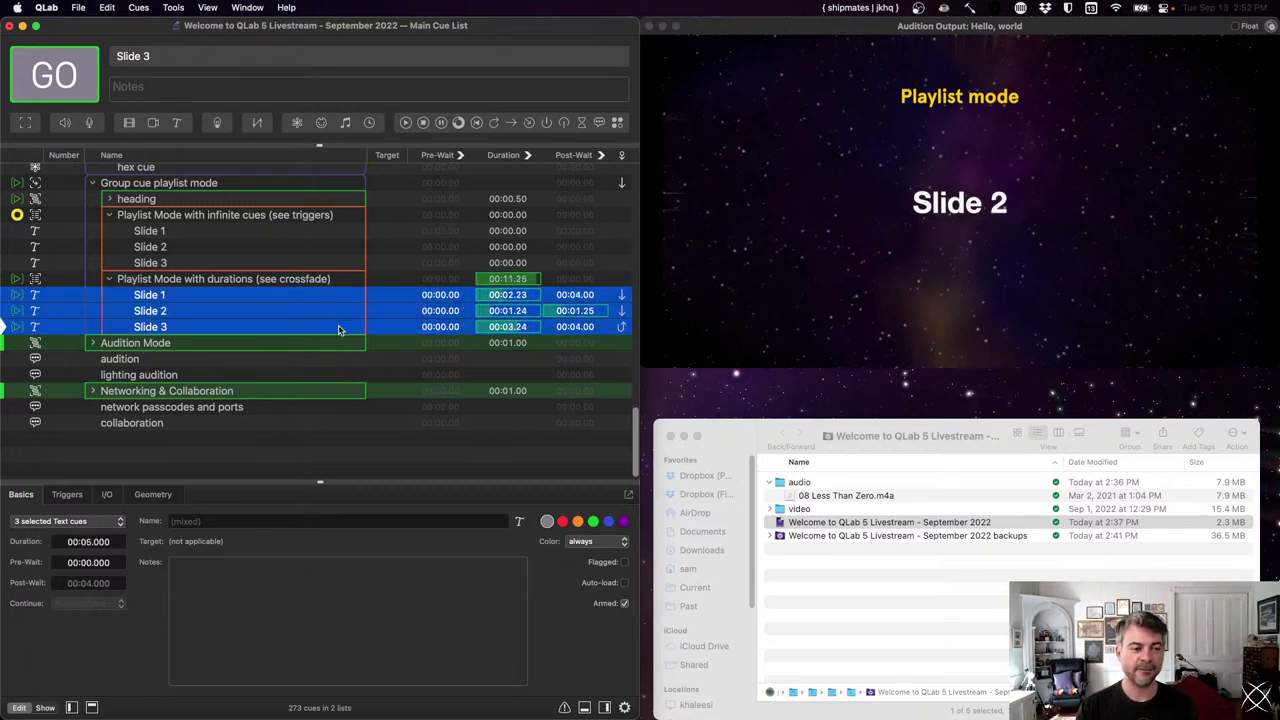
pyautogui.click(171, 279)
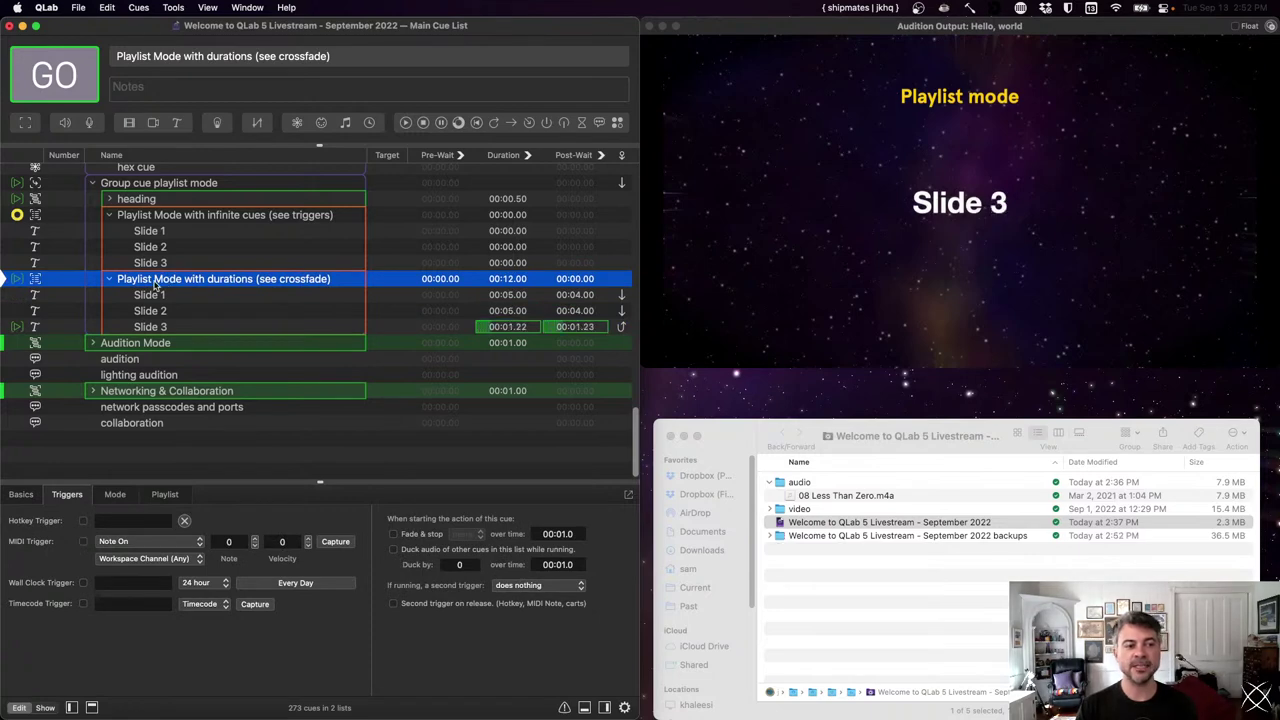
# - Enable Crossfade at 00:01.000 in the durations group's Playlist settings
pyautogui.click(166, 494)
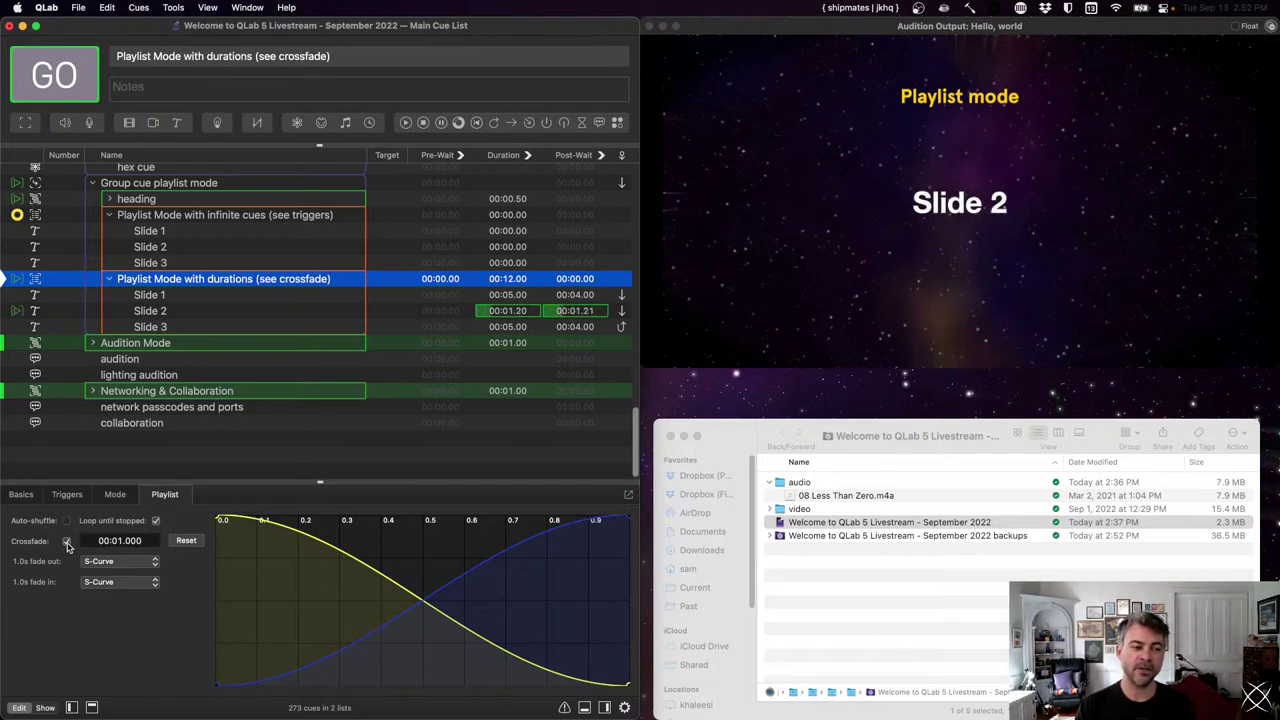
pyautogui.click(67, 543)
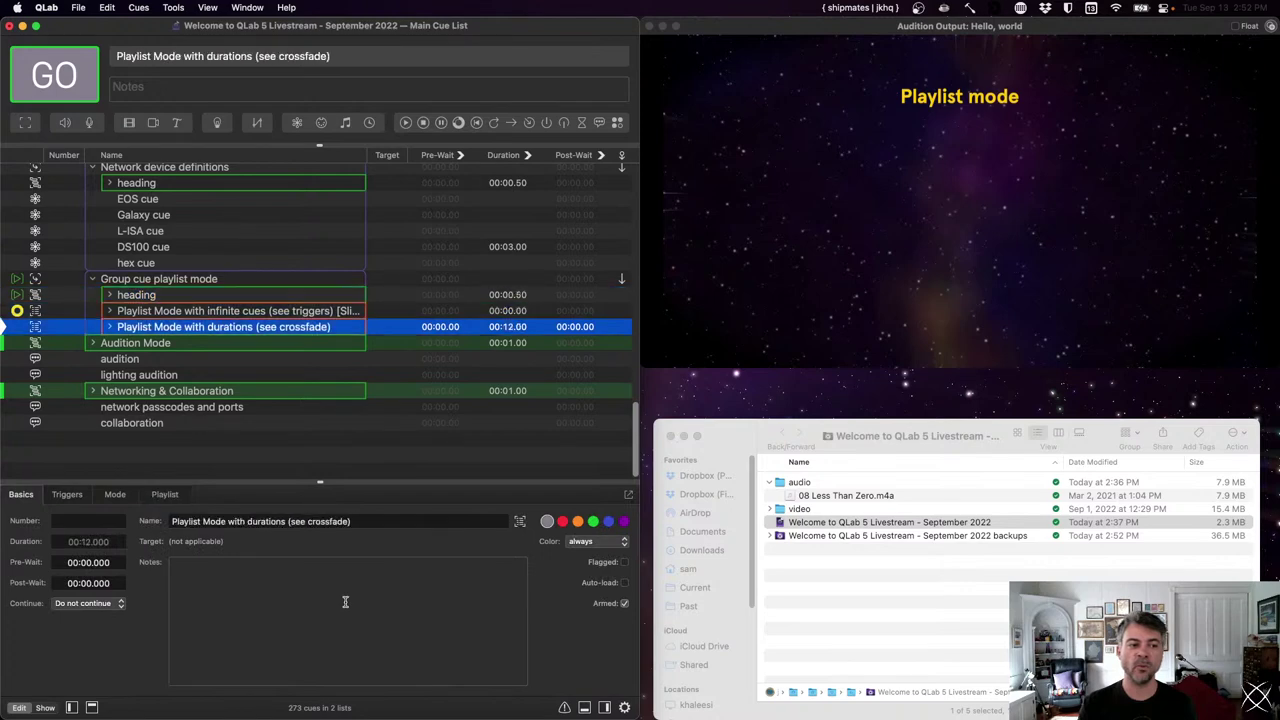
# - Move standby to the Audition Mode cue, then clear the cue selection
pyautogui.press('Down')
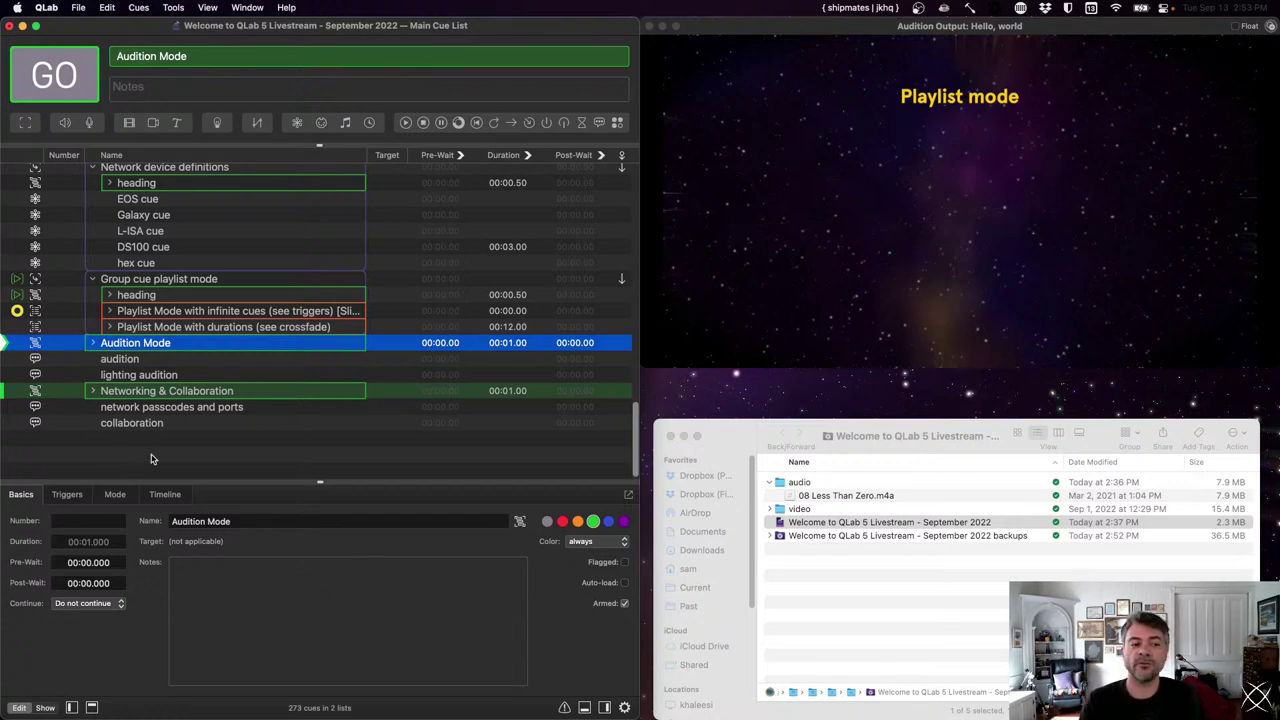
pyautogui.click(153, 456)
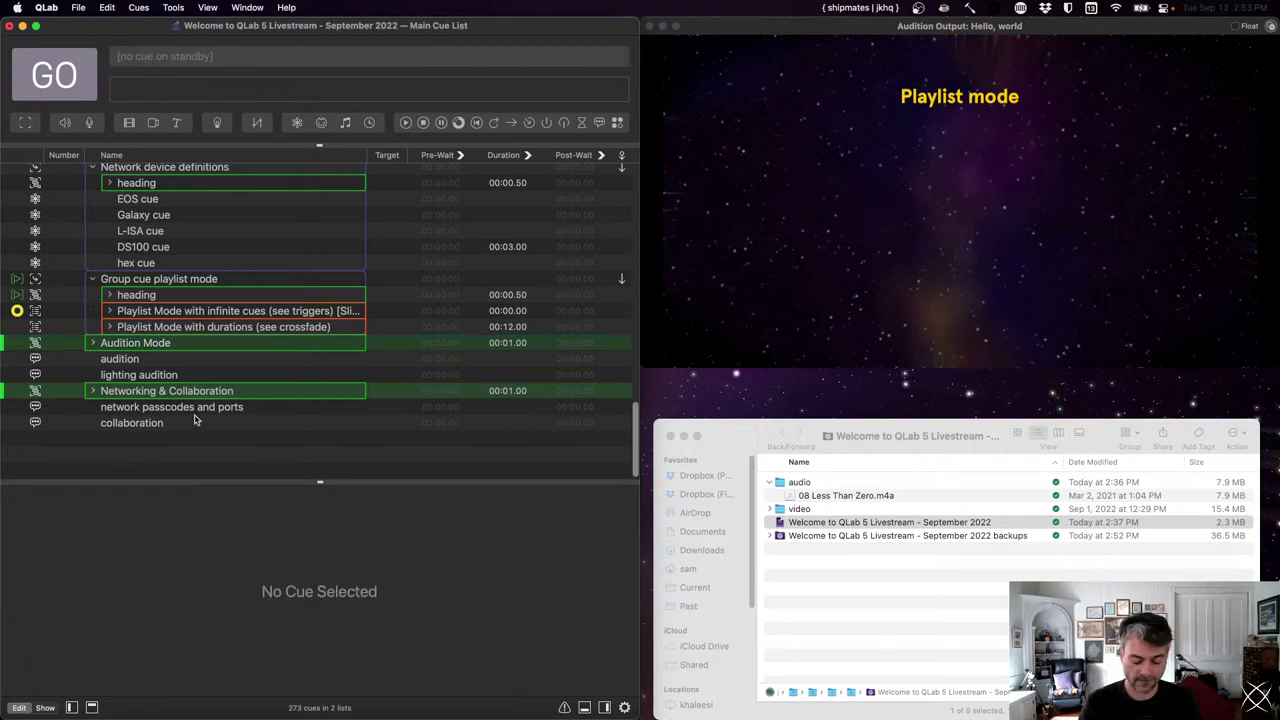
# - Launch TextEdit through Spotlight and create a new blank document
pyautogui.press('super+space')
pyautogui.write('te')
pyautogui.press('Return')
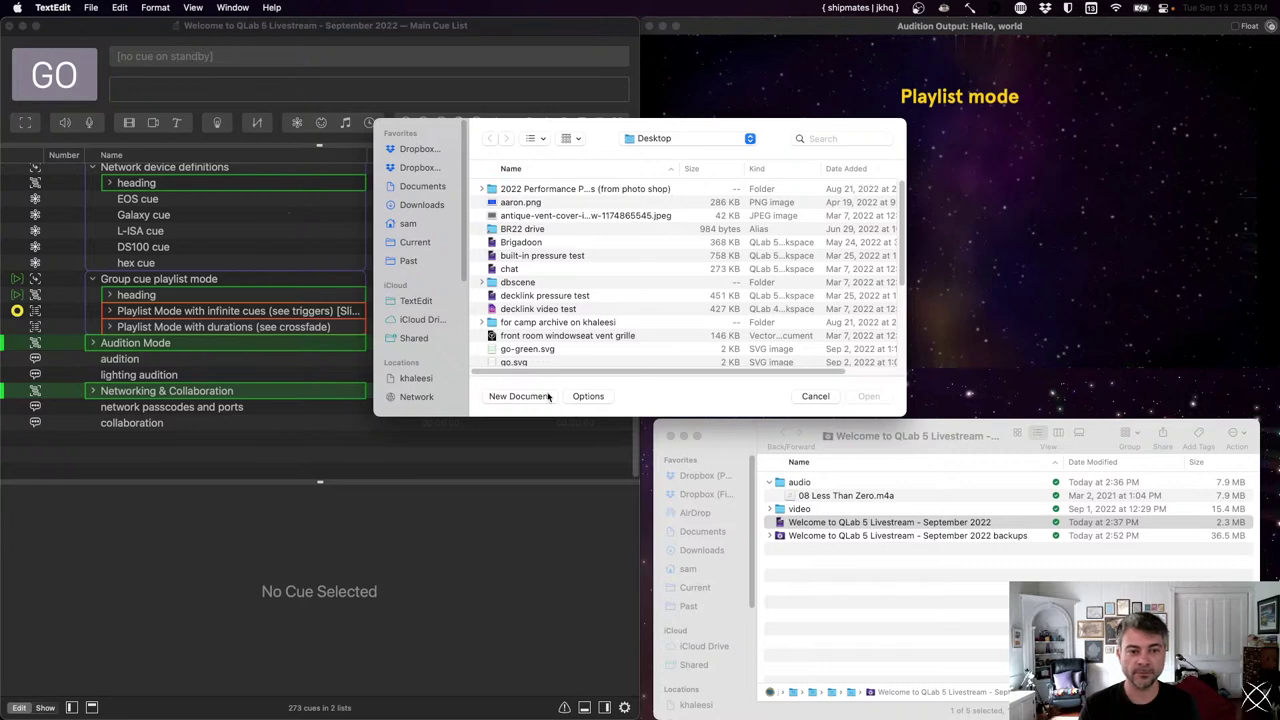
pyautogui.click(548, 396)
pyautogui.moveTo(457, 60); pyautogui.dragTo(870, 285)
# - Type 'add support for eos "users" to eos network device description' and minimize the window
pyautogui.write('add support for a')
pyautogui.write('os "users')
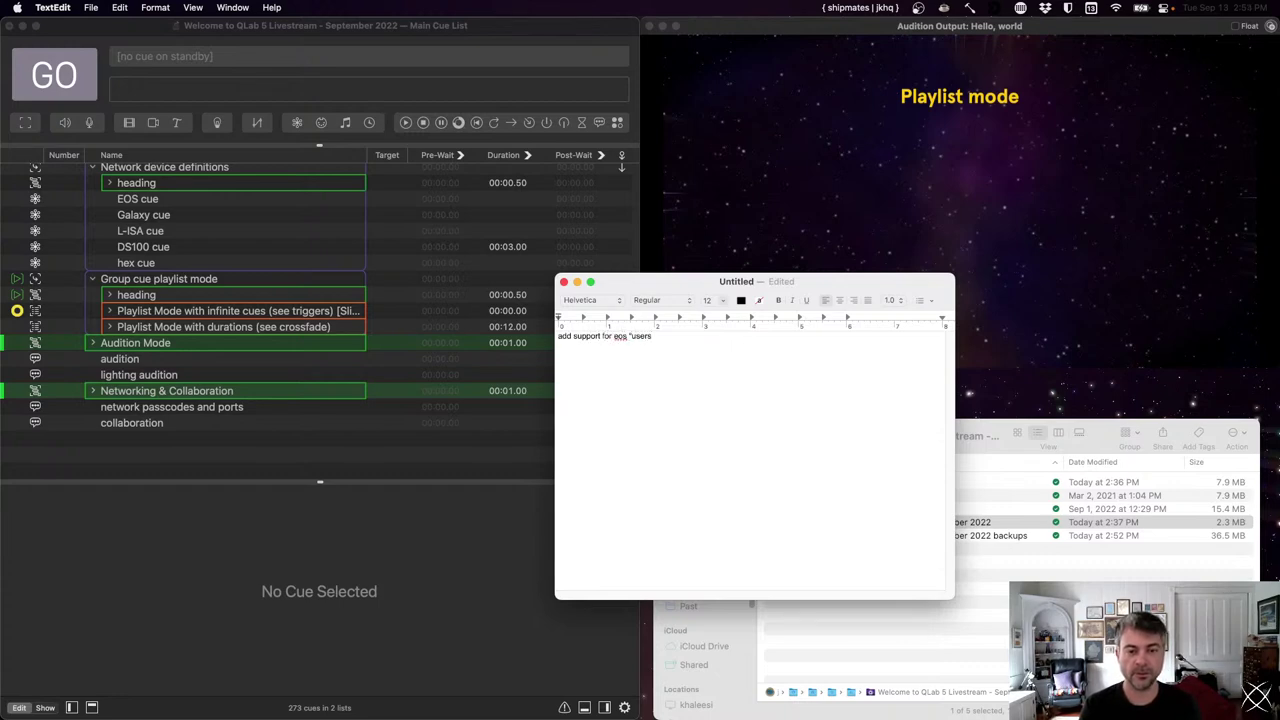
pyautogui.write('" to e')
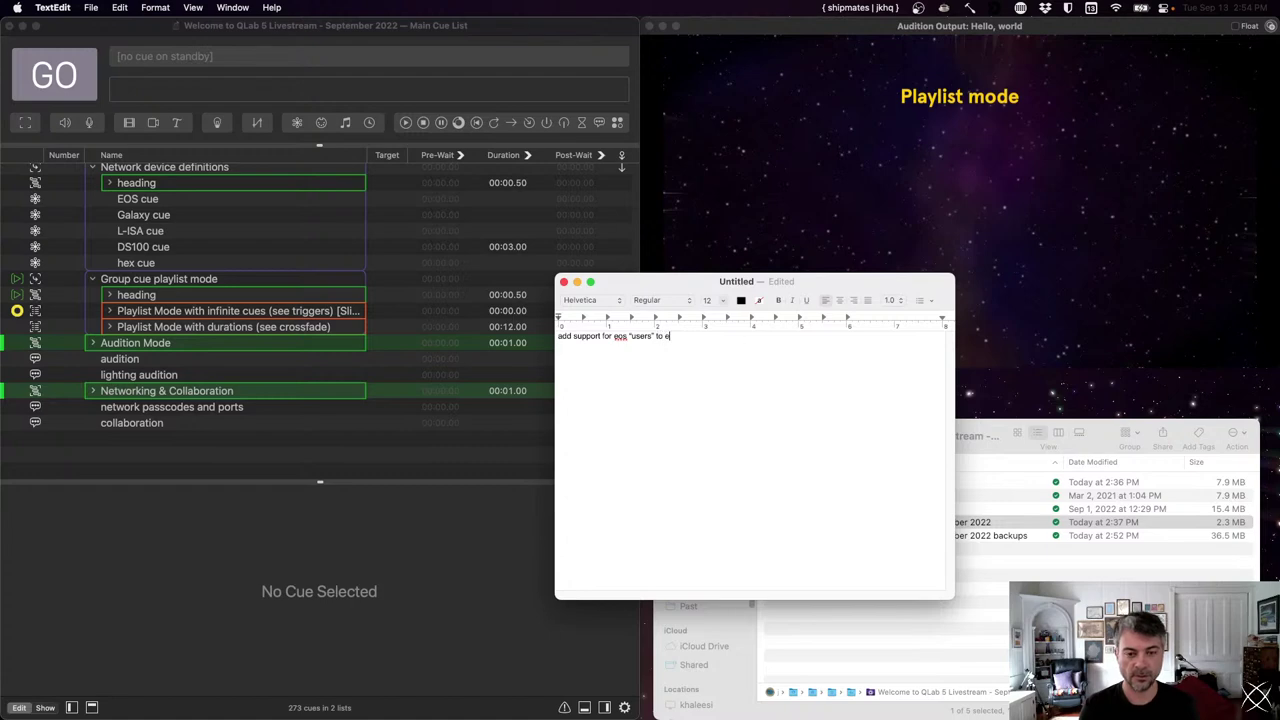
pyautogui.write('os netwro')
pyautogui.press('BackSpace')
pyautogui.press('BackSpace')
pyautogui.write('ork deice')
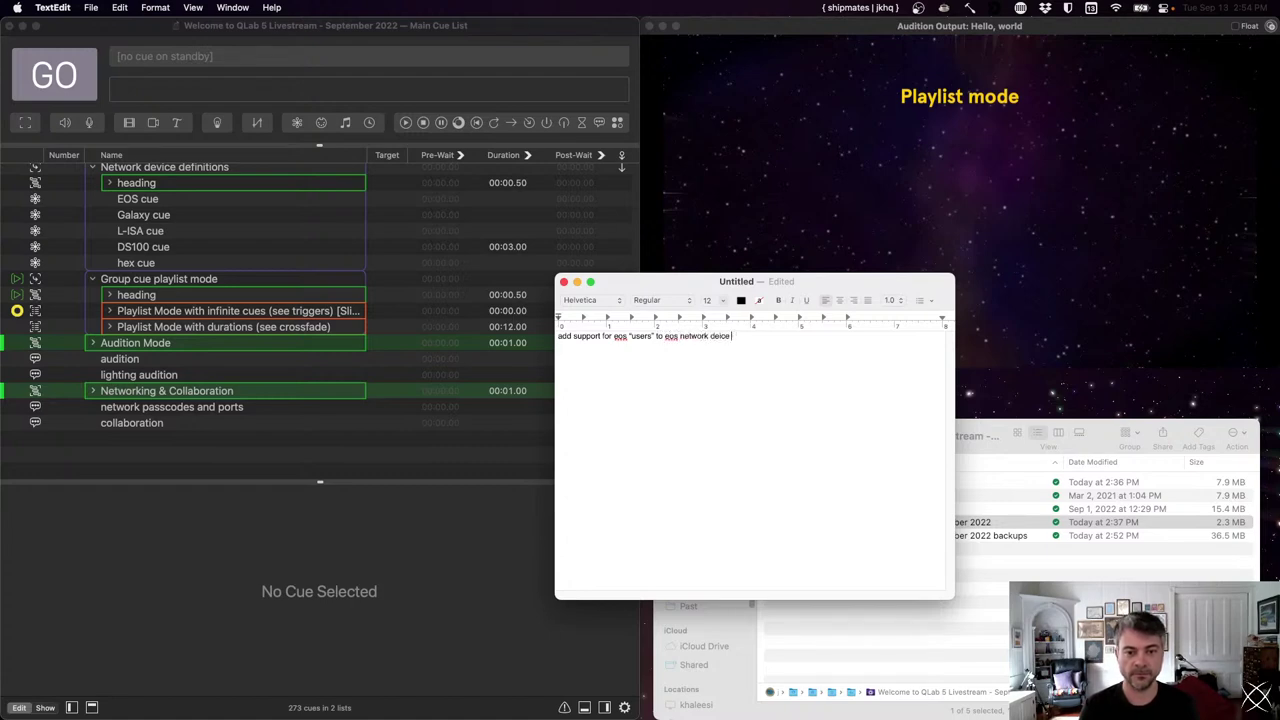
pyautogui.press('BackSpace')
pyautogui.press('BackSpace')
pyautogui.press('BackSpace')
pyautogui.press('BackSpace')
pyautogui.write('vice d')
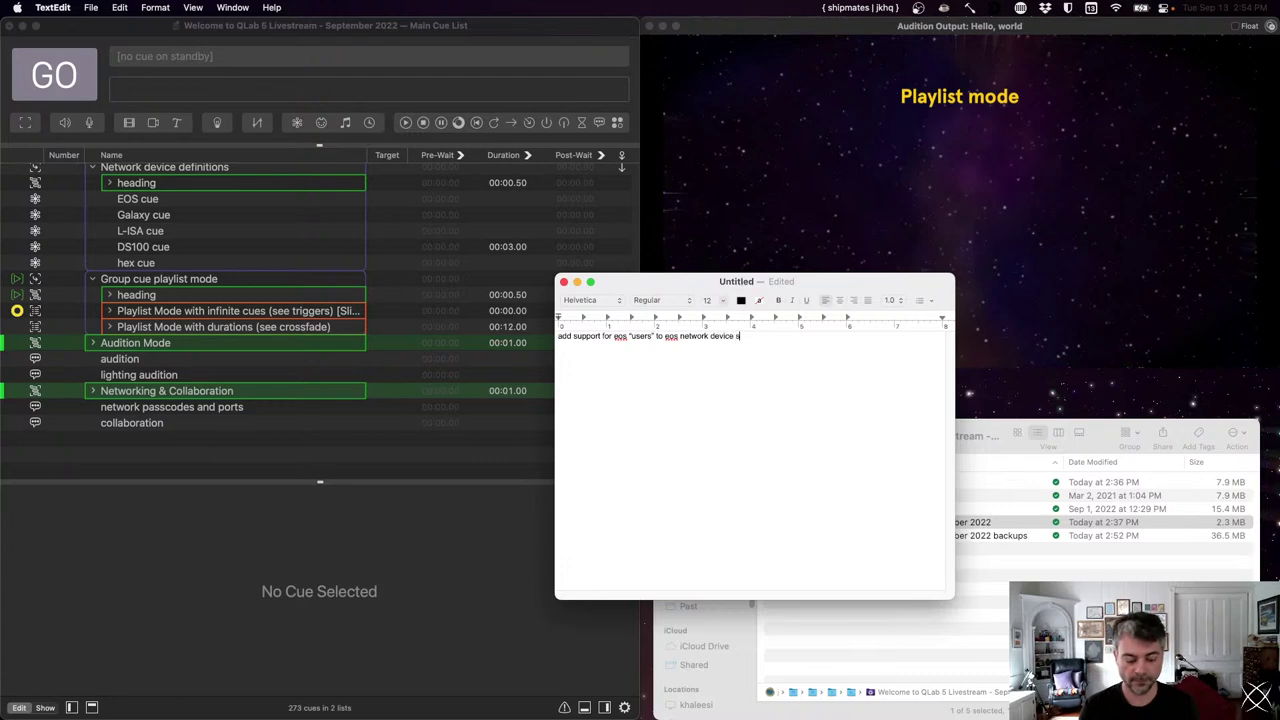
pyautogui.write('escription')
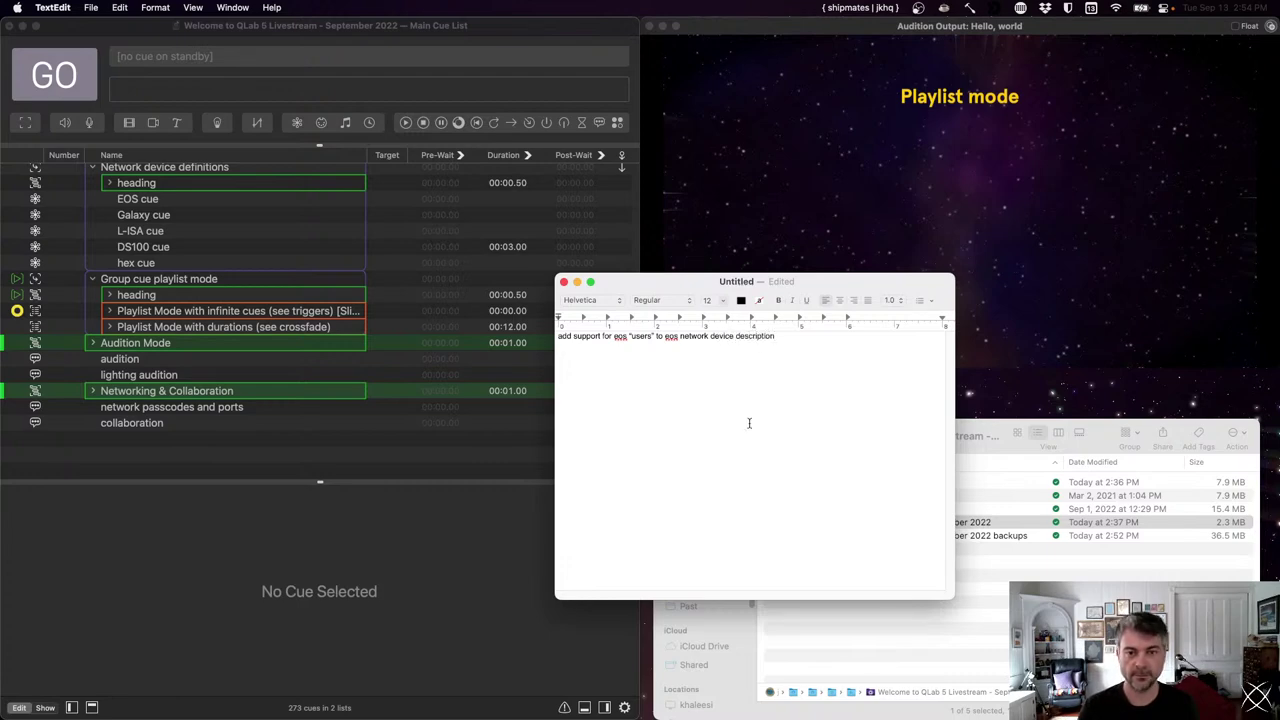
pyautogui.doubleClick(692, 283)
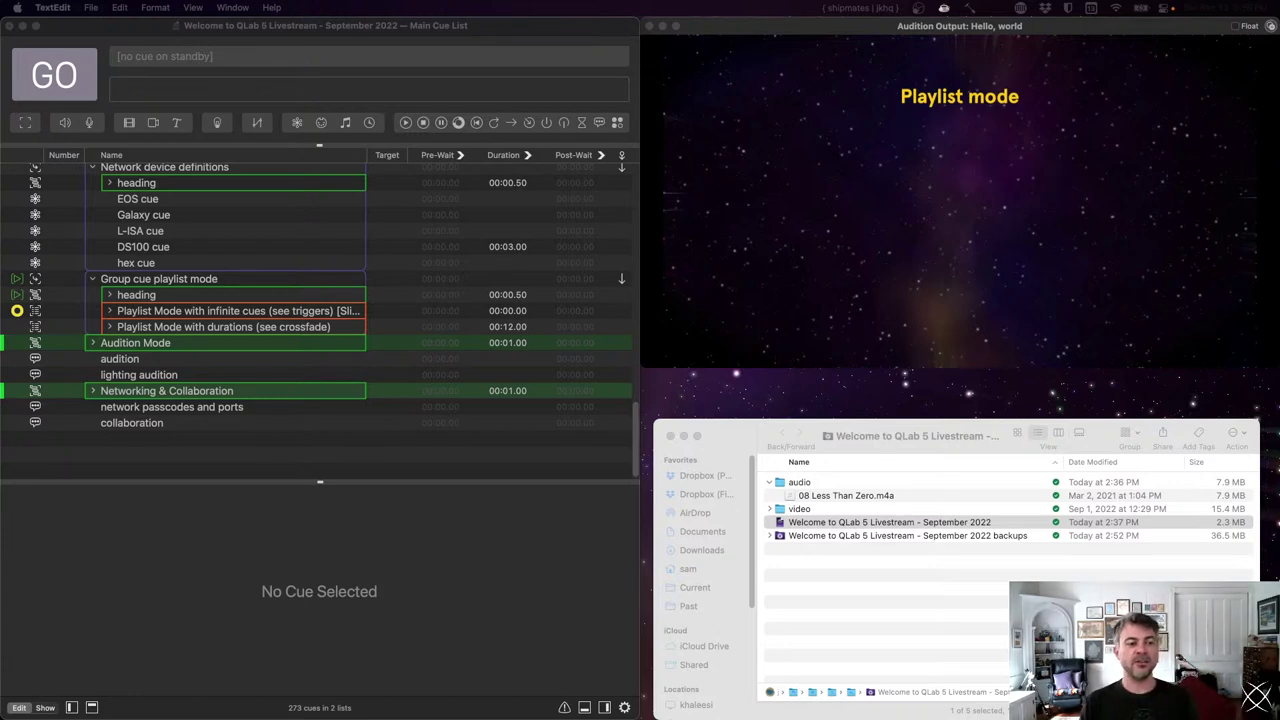
# - Add a Memo cue in QLab named 'gunshot backup'
pyautogui.click(221, 462)
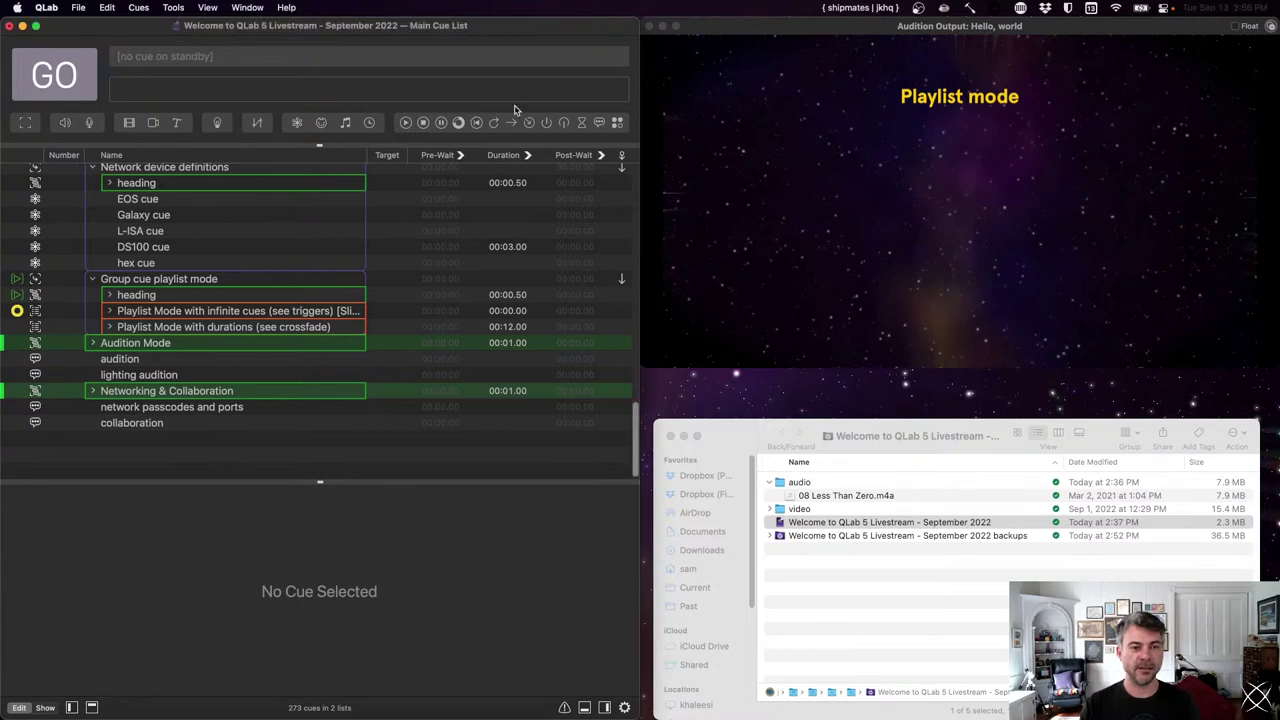
pyautogui.click(599, 122)
pyautogui.doubleClick(126, 438)
pyautogui.write('gunshot backup')
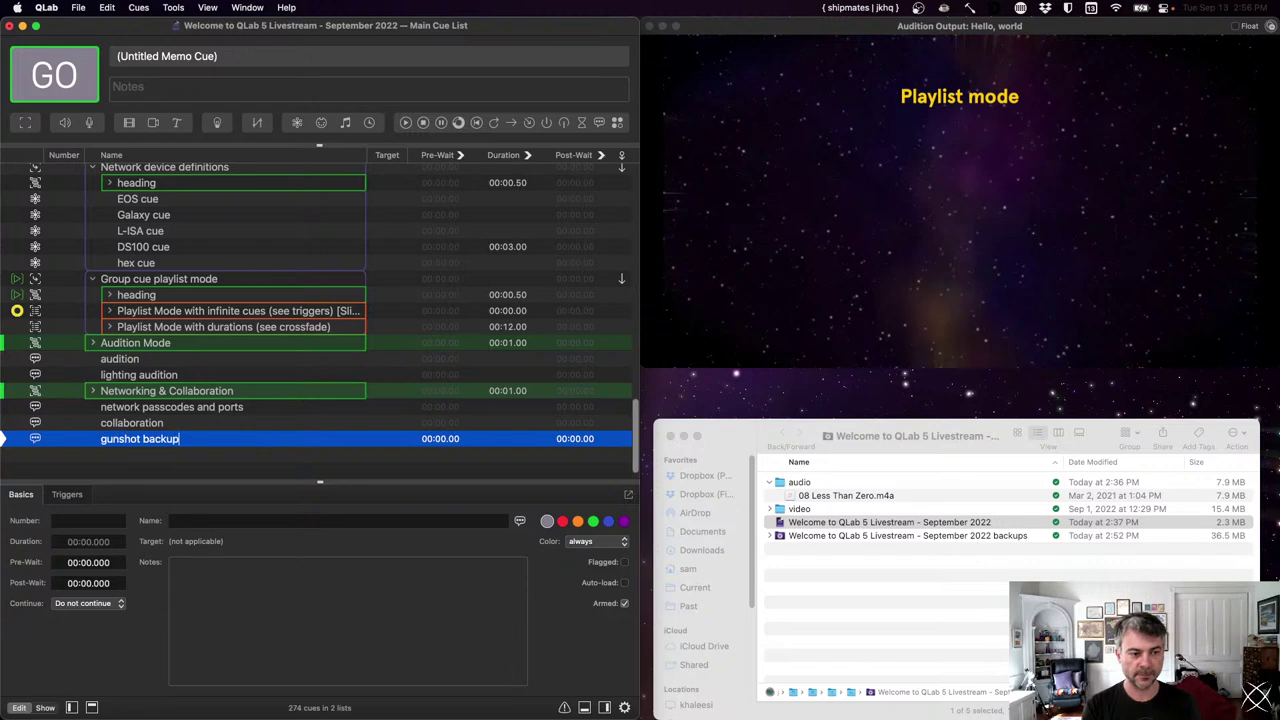
pyautogui.press('Return')
# - Give the gunshot backup cue a hotkey trigger of 0
pyautogui.click(67, 494)
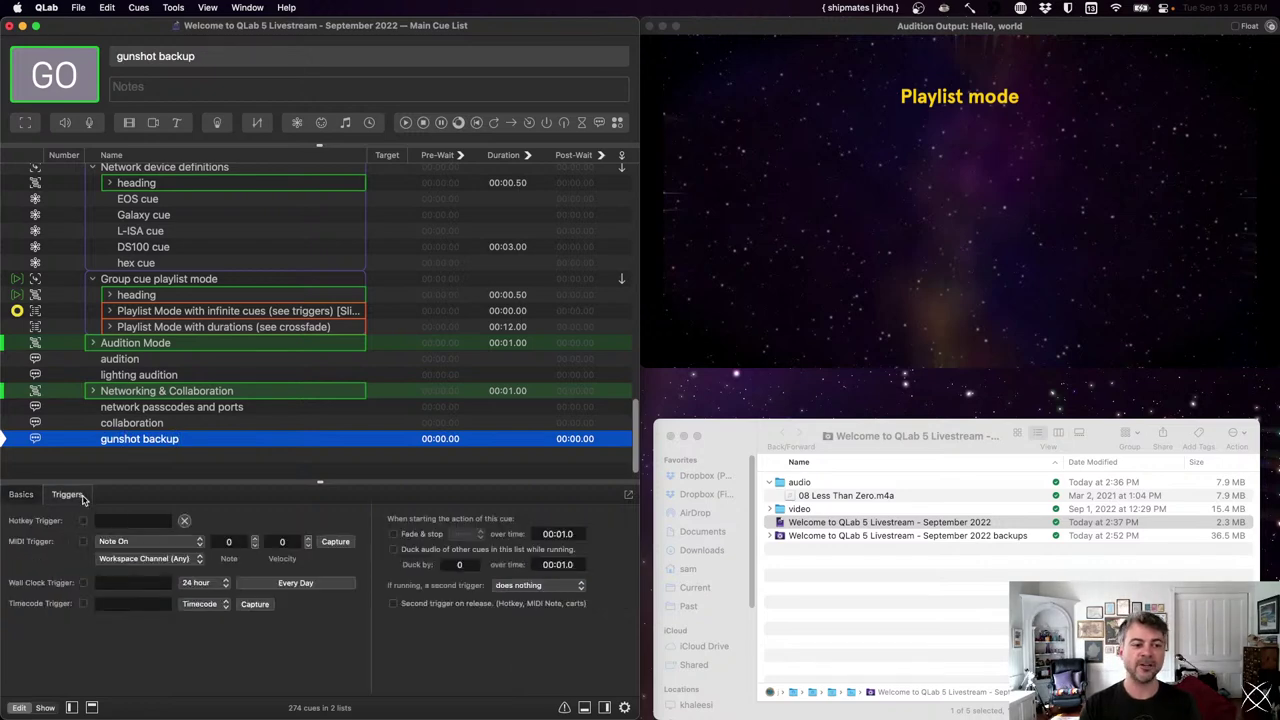
pyautogui.click(116, 518)
pyautogui.press('0')
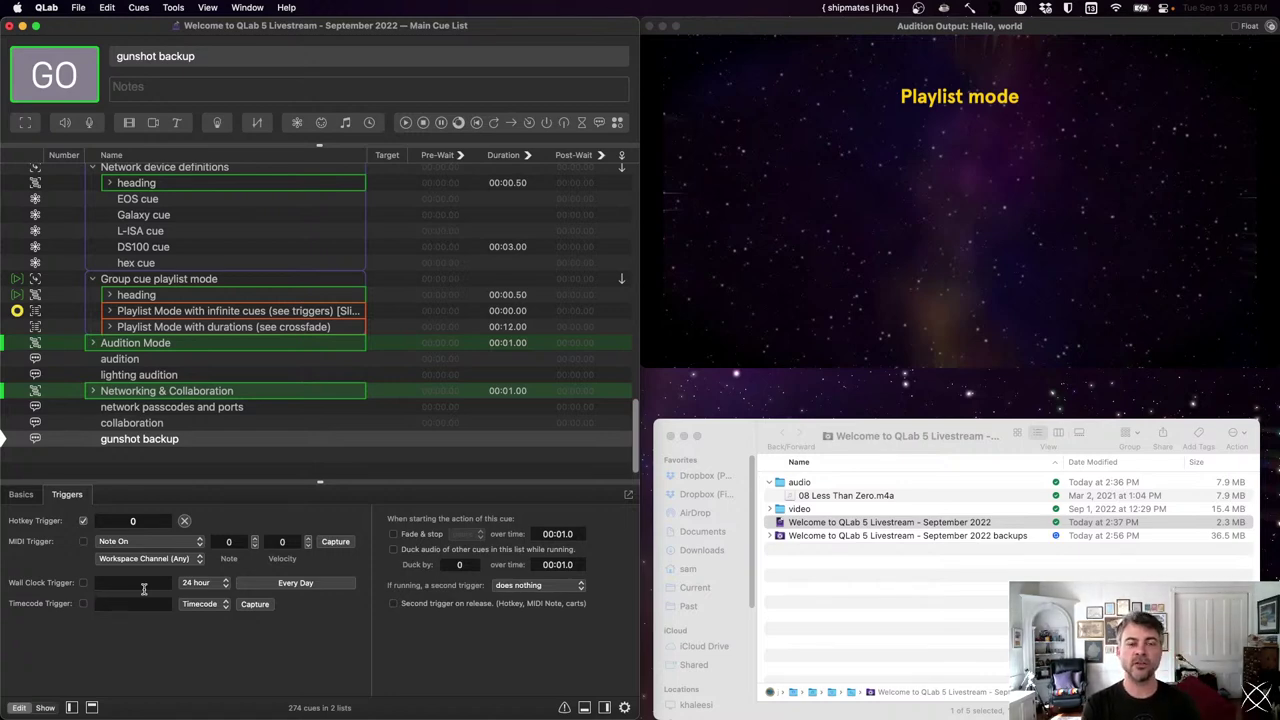
# - Uncheck Armed for gunshot backup and clear the selection
pyautogui.click(200, 441)
pyautogui.click(36, 496)
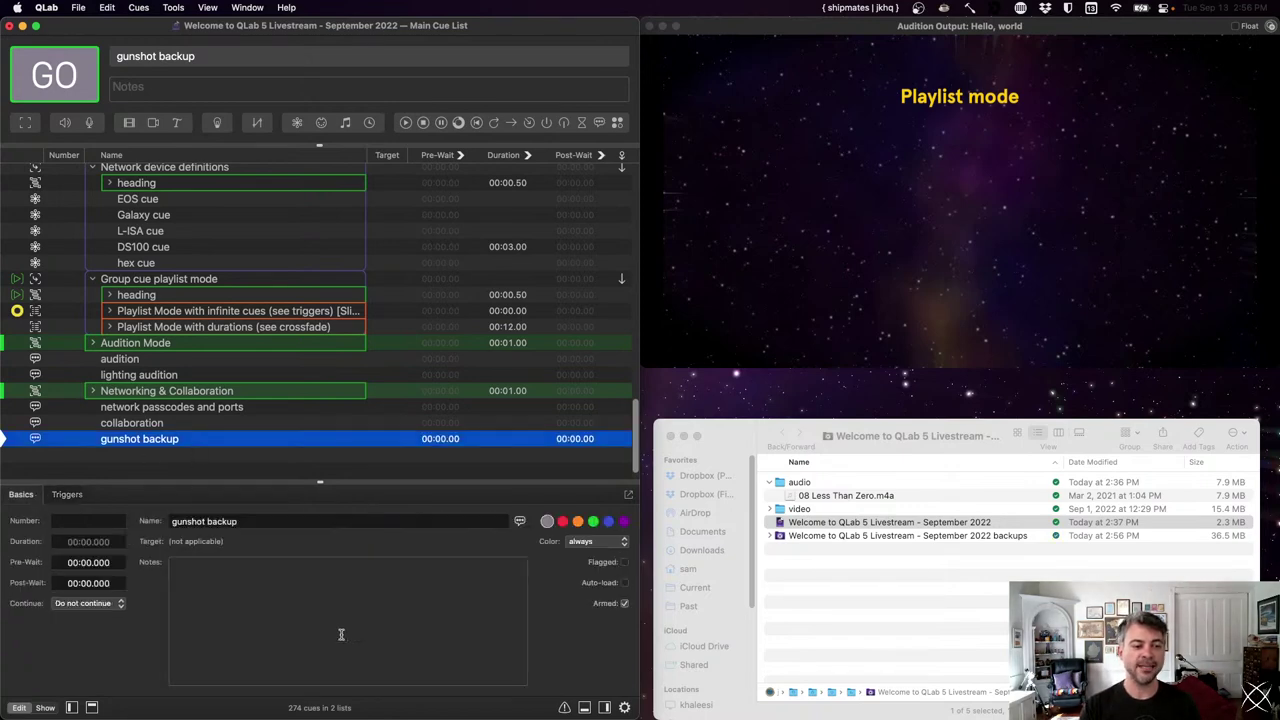
pyautogui.click(625, 604)
pyautogui.click(192, 455)
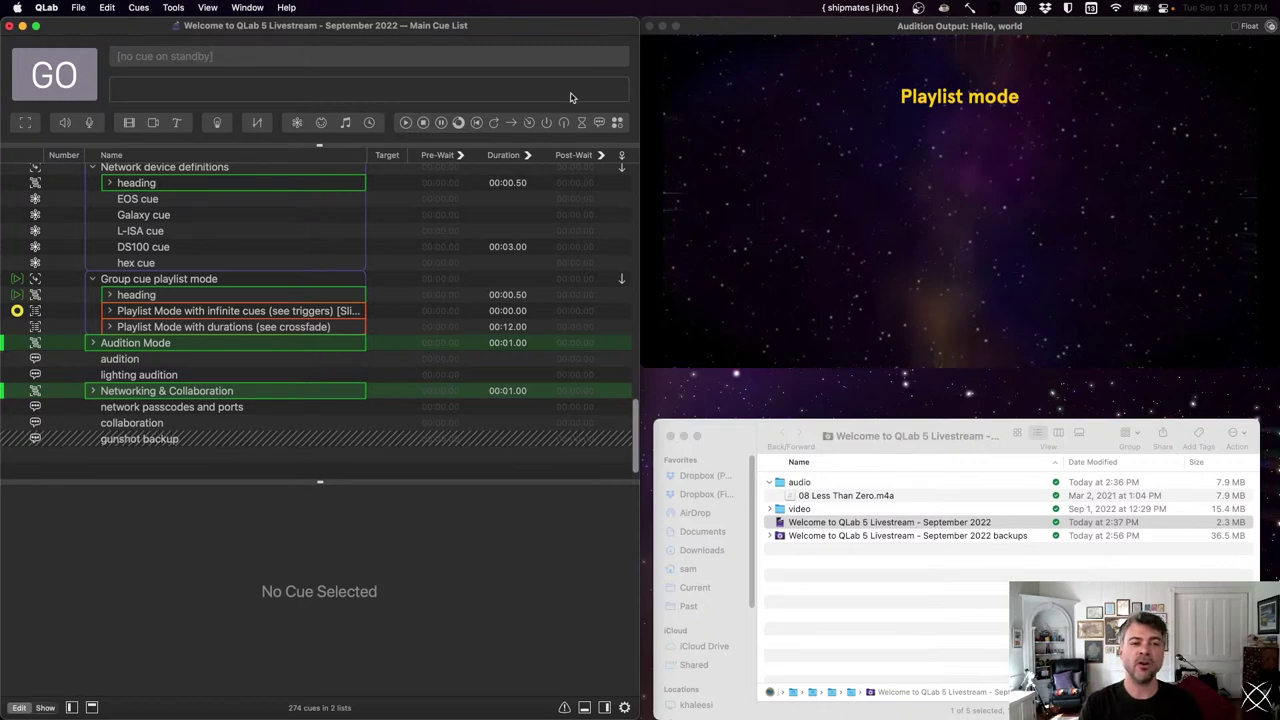
# - Add an Arm cue targeting gunshot backup, placed above it in the list
pyautogui.click(547, 124)
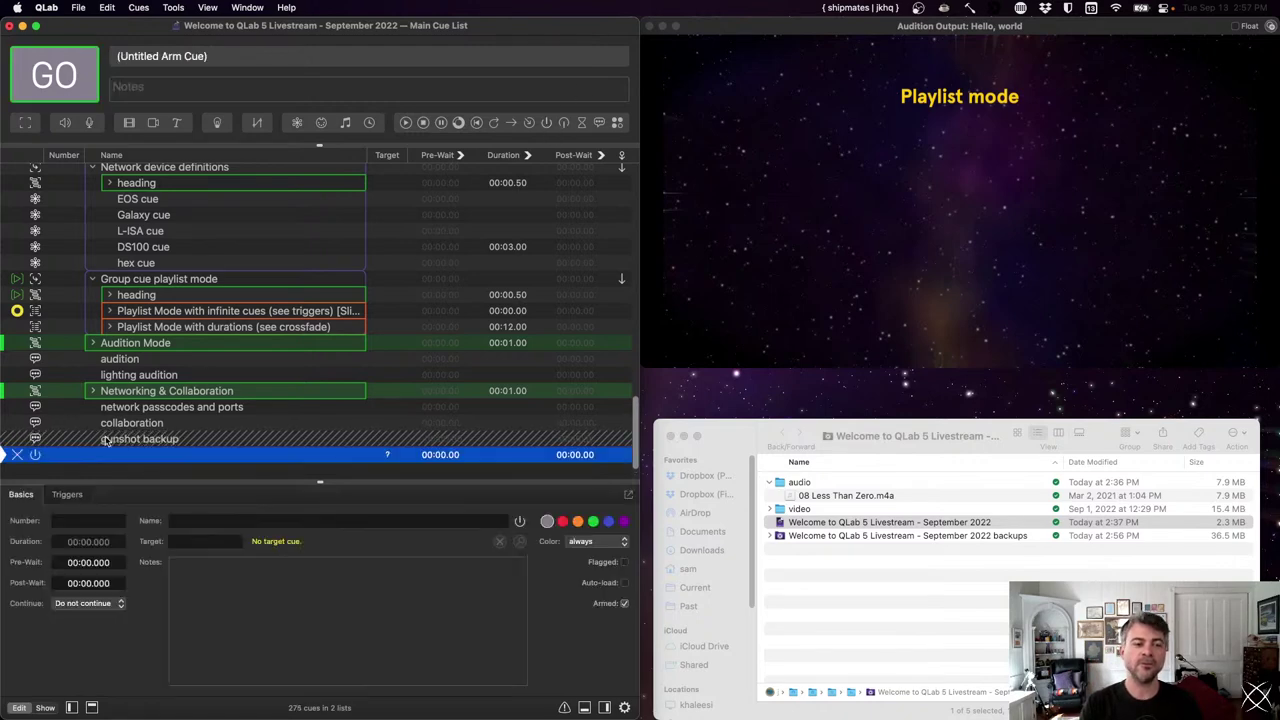
pyautogui.moveTo(118, 443); pyautogui.dragTo(390, 457)
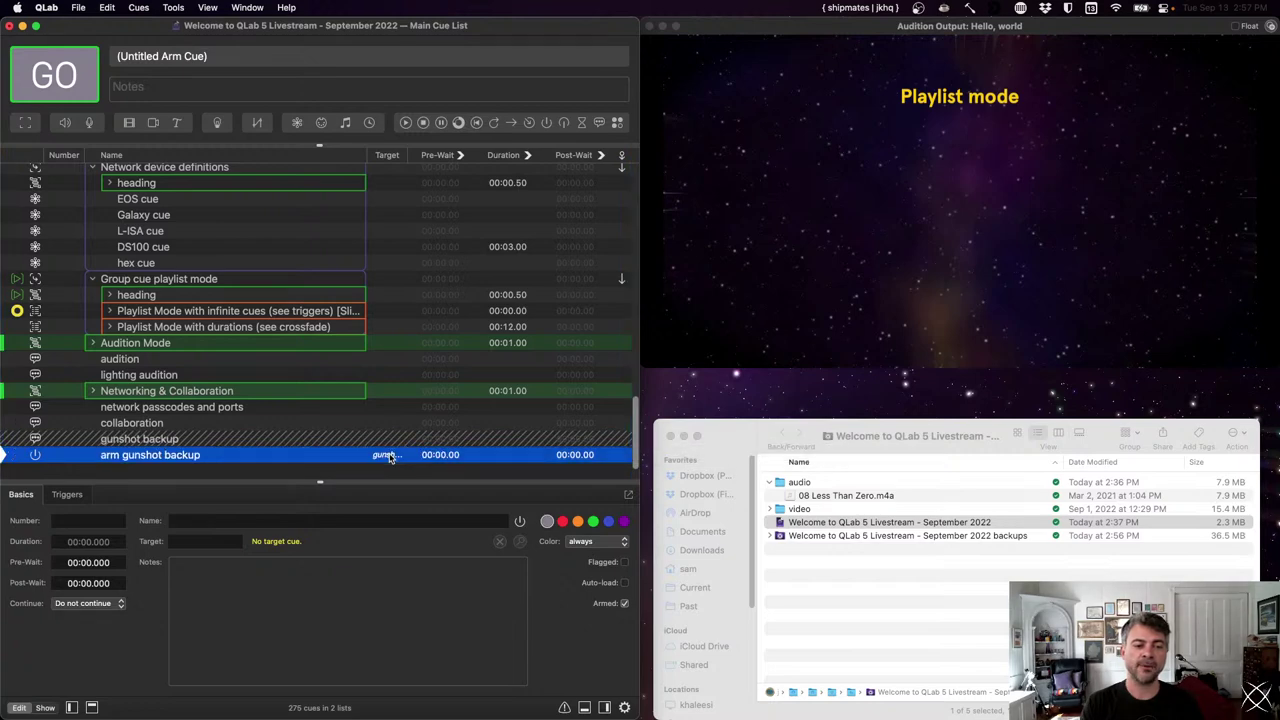
pyautogui.moveTo(157, 452); pyautogui.dragTo(260, 442)
# - Put the arm cue in a new group named 'some other sound cue'
pyautogui.click(157, 437)
pyautogui.press('super+0')
pyautogui.press('super+z')
pyautogui.doubleClick(245, 437)
pyautogui.write('some other sound cue')
pyautogui.press('Return')
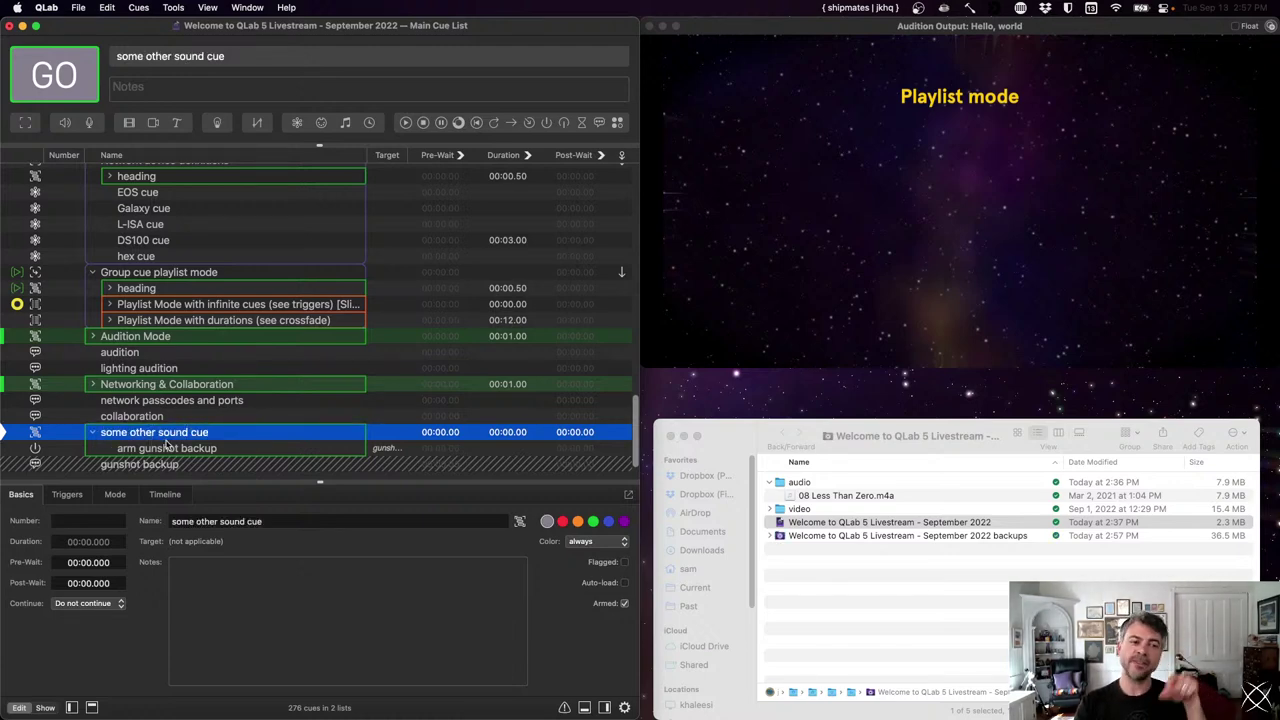
pyautogui.click(115, 463)
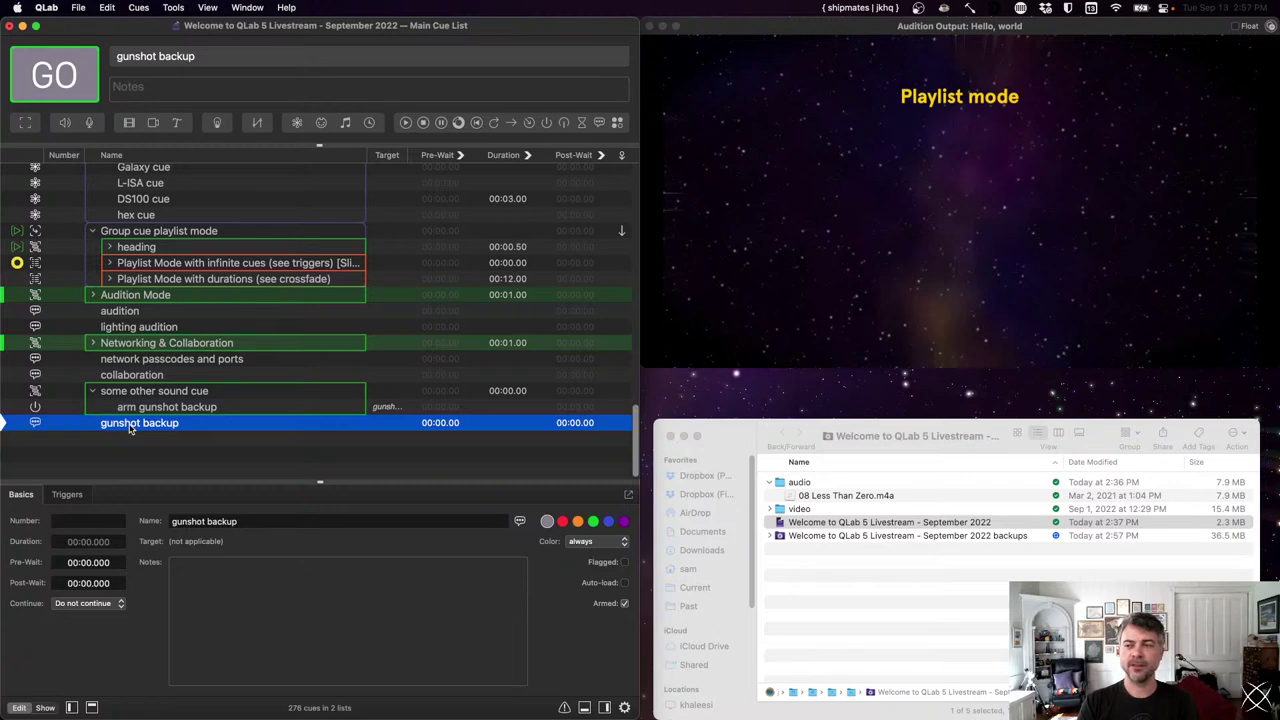
# - Add a Disarm cue targeting gunshot backup and fire it with GO
pyautogui.click(129, 450)
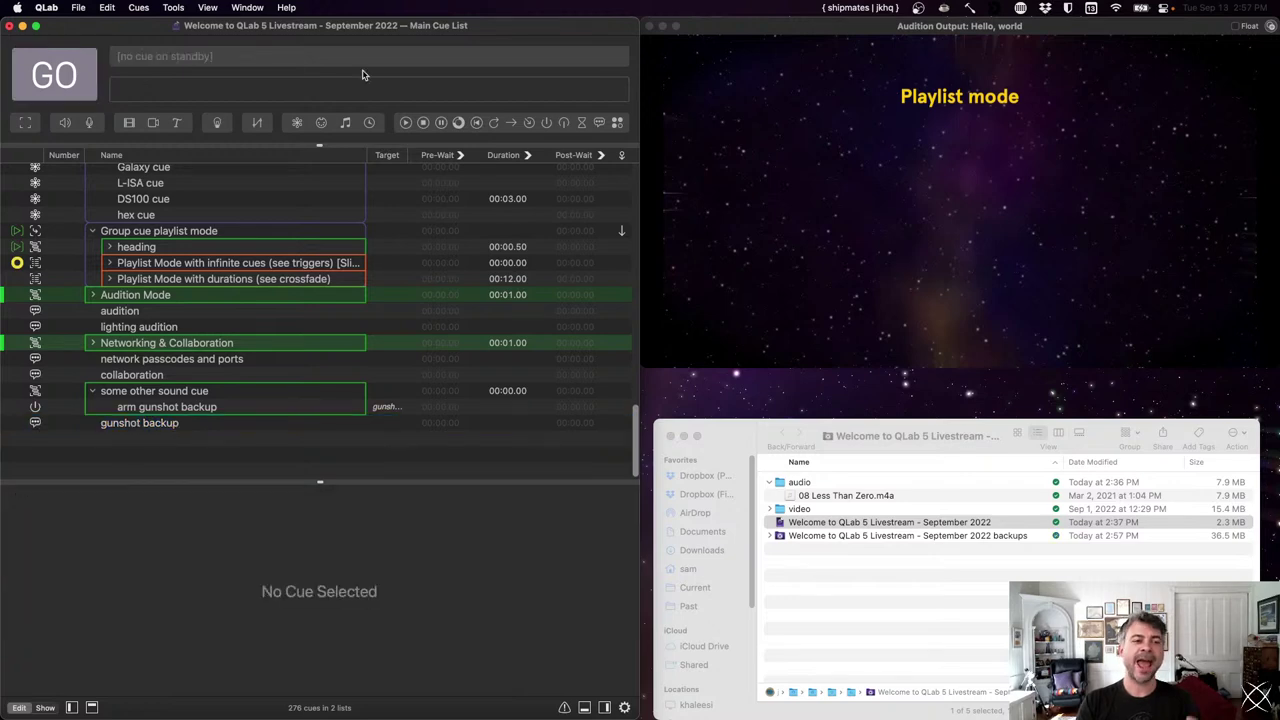
pyautogui.click(564, 122)
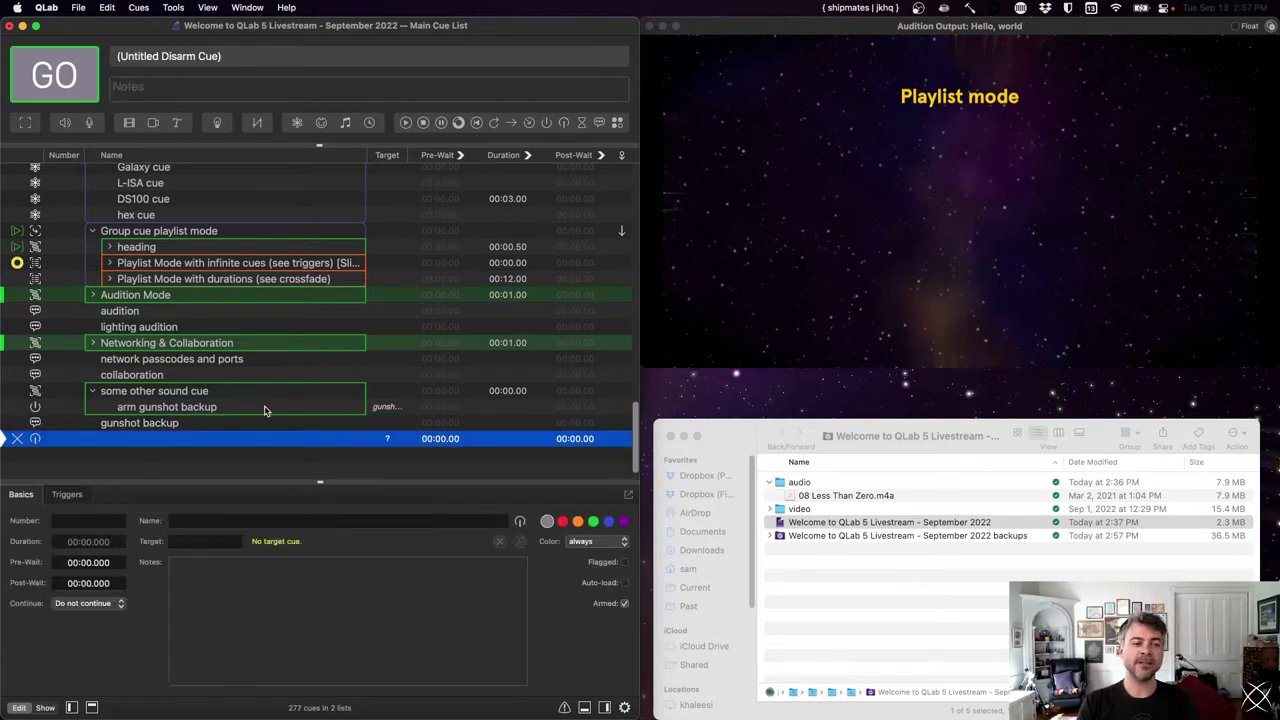
pyautogui.moveTo(142, 424); pyautogui.dragTo(380, 444)
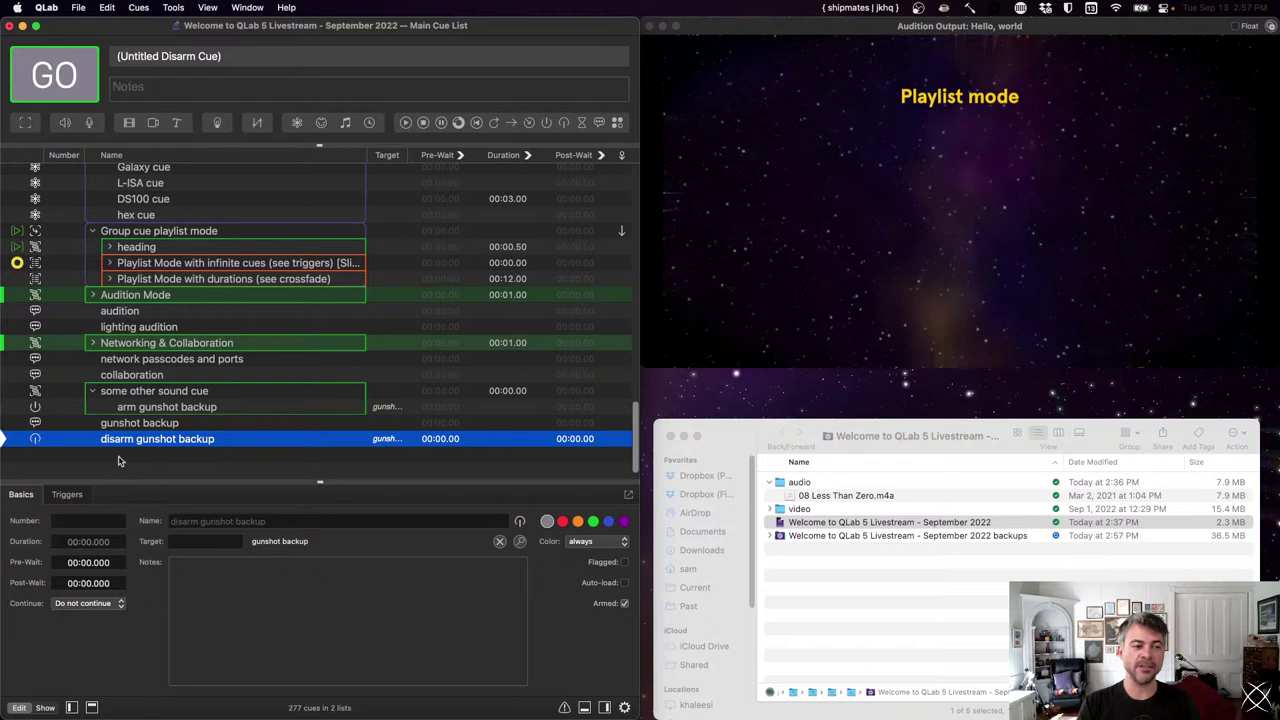
pyautogui.press('space')
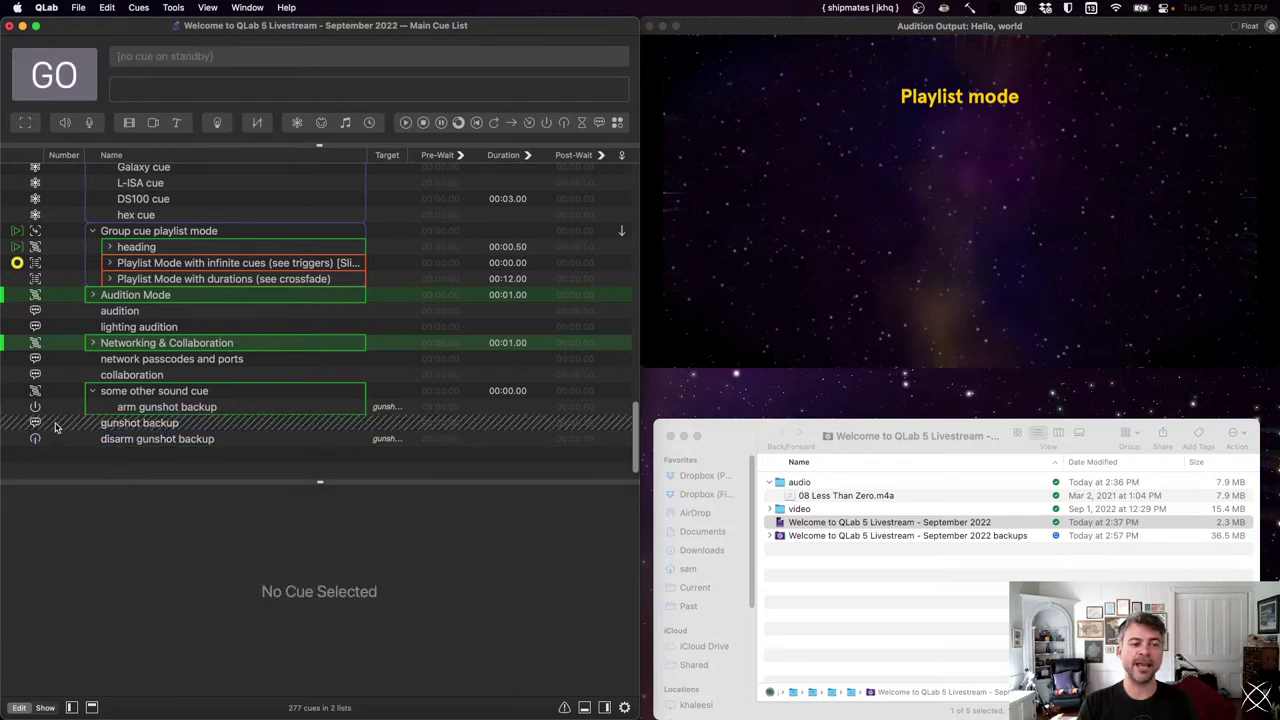
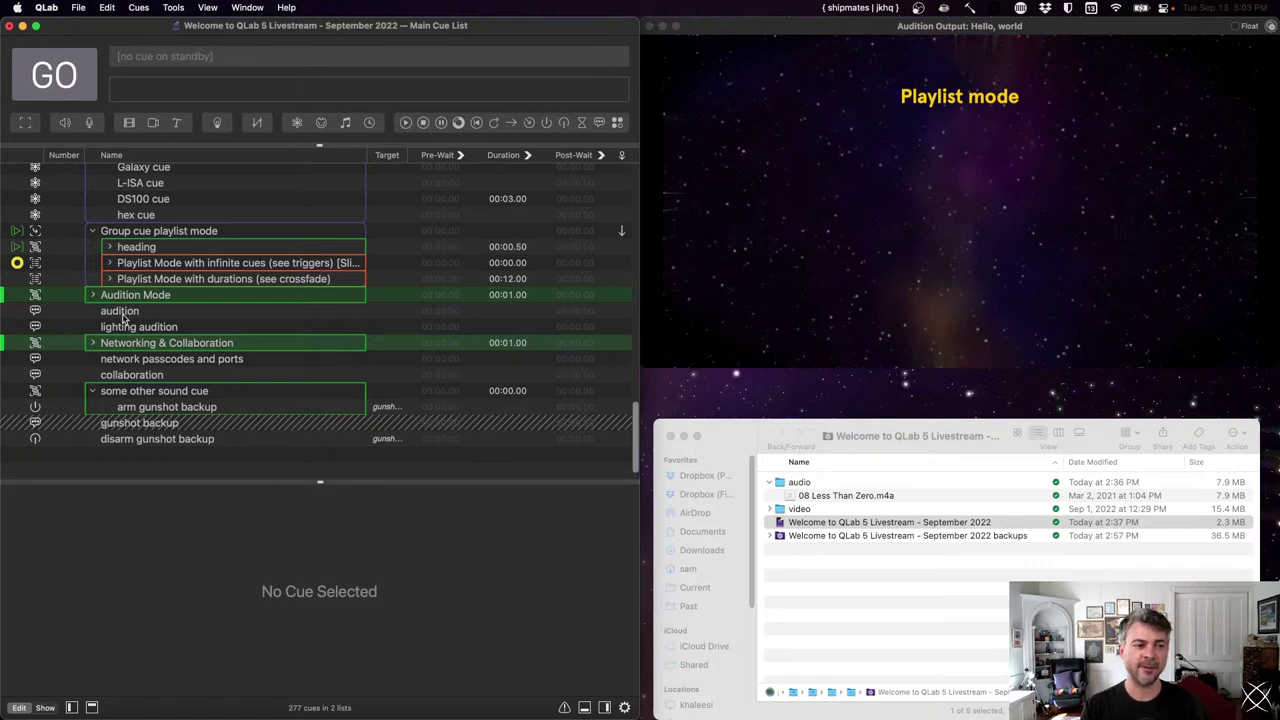
# - Inspect the slices of 08 Less Than Zero.m4a in Time & Loops, then save with Cmd+S
pyautogui.scroll(5, 143, 258)
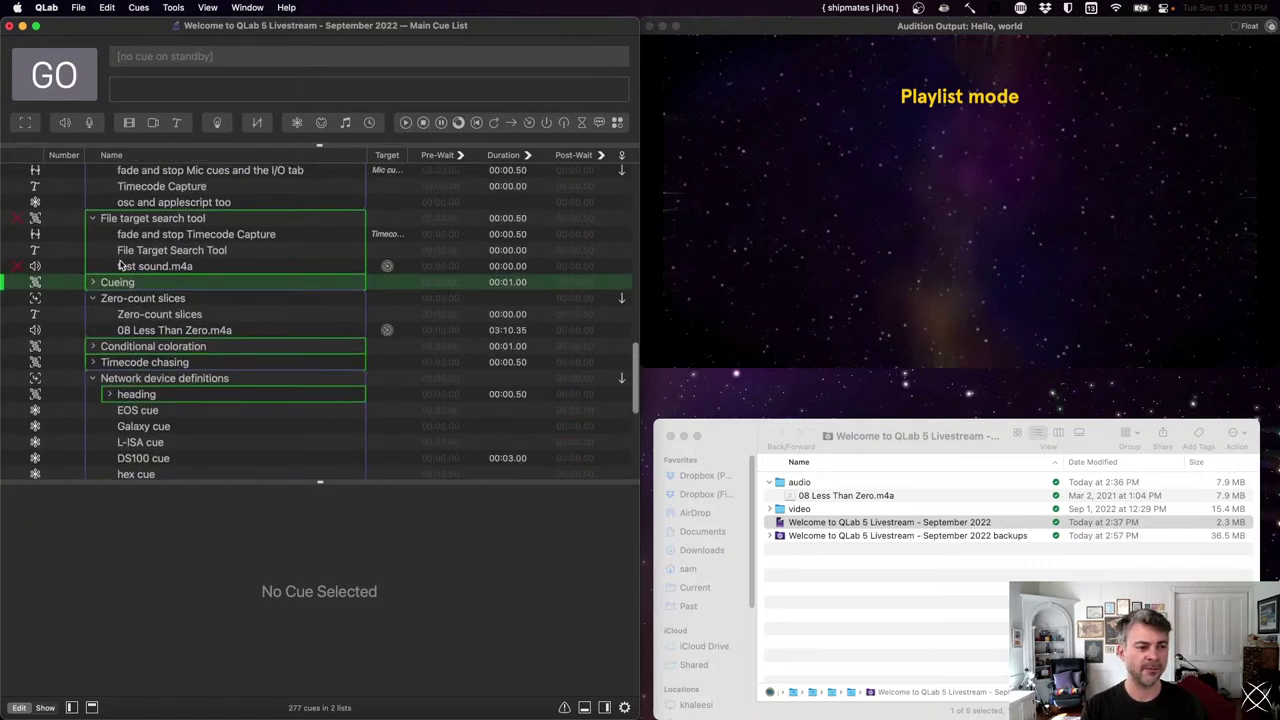
pyautogui.click(119, 265)
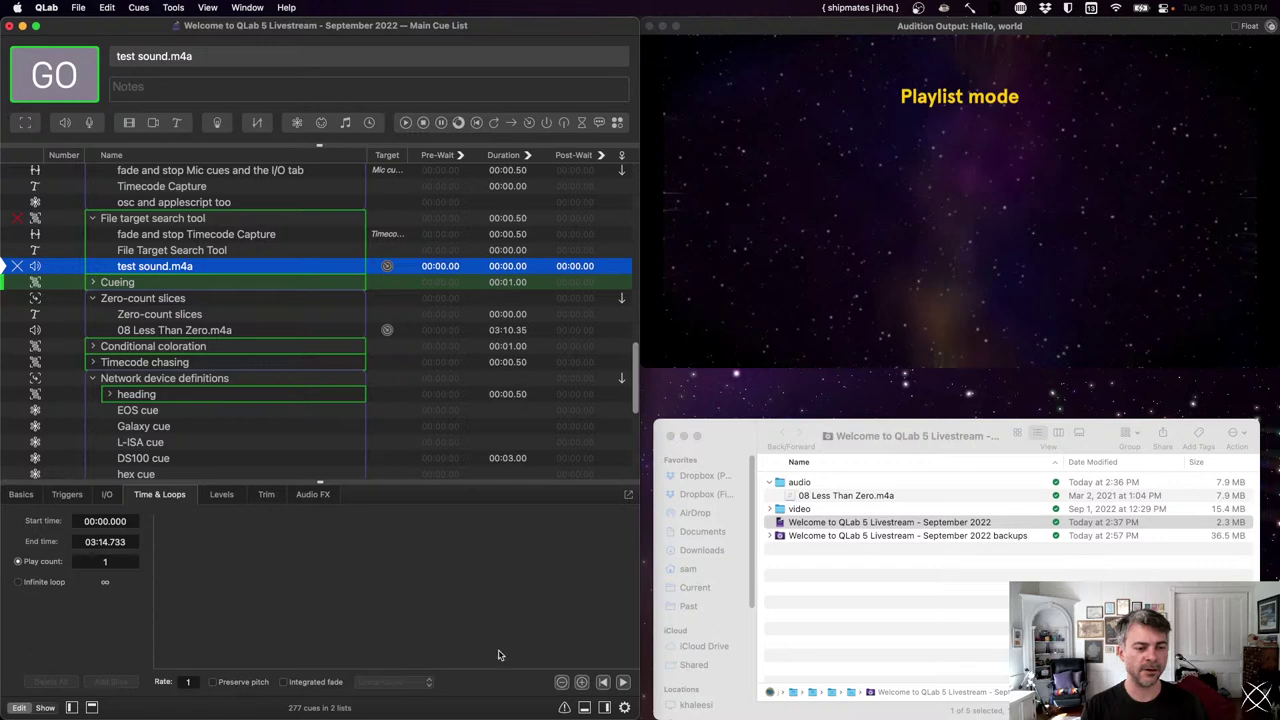
pyautogui.click(210, 331)
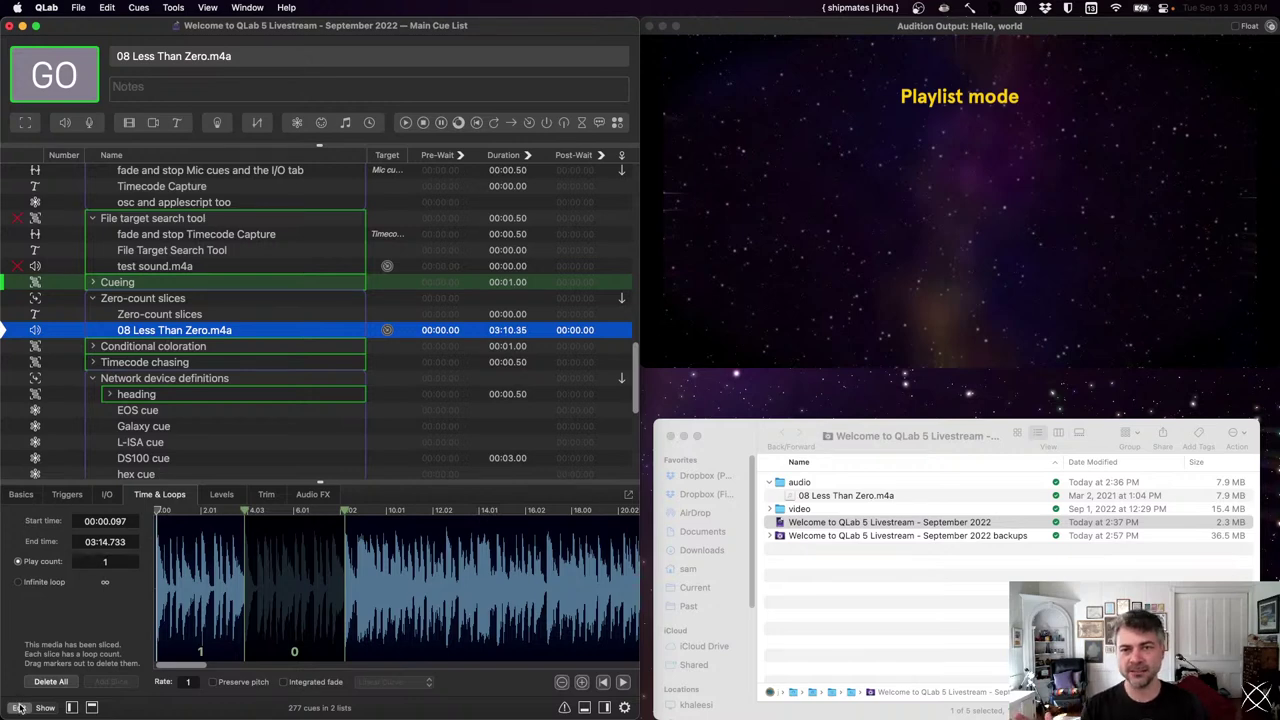
pyautogui.moveTo(20, 719)
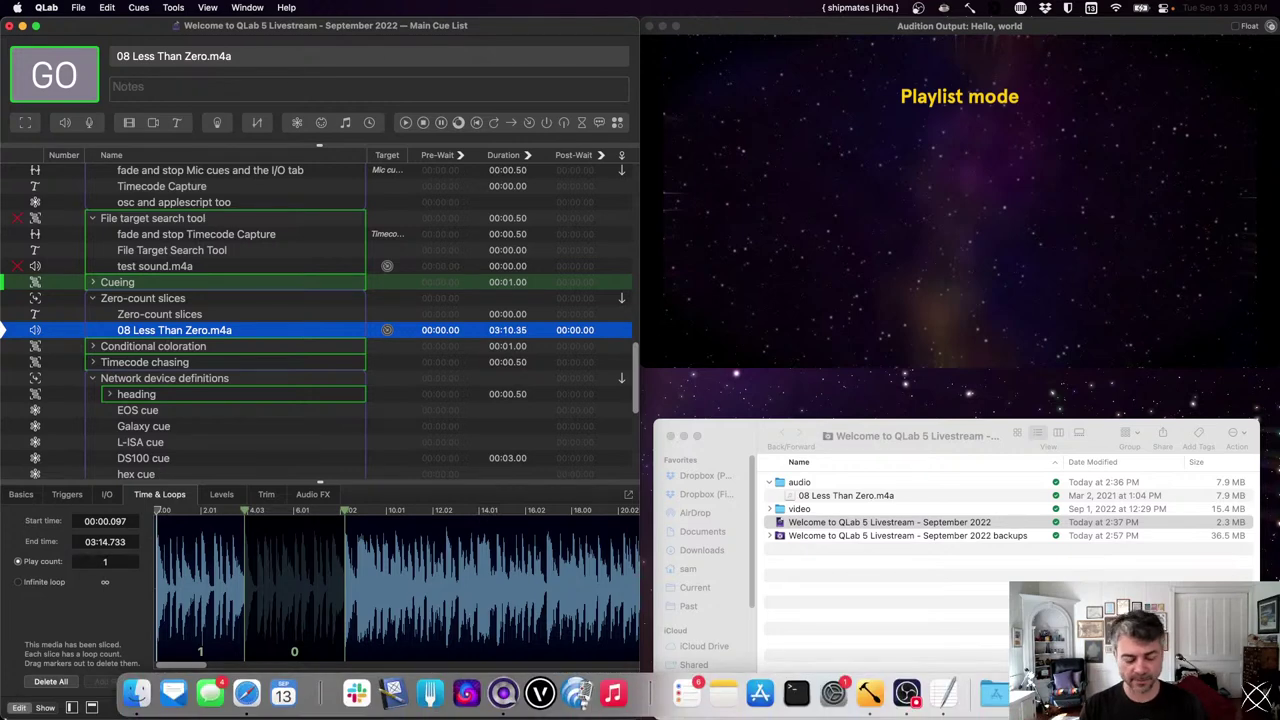
pyautogui.press('super+s')
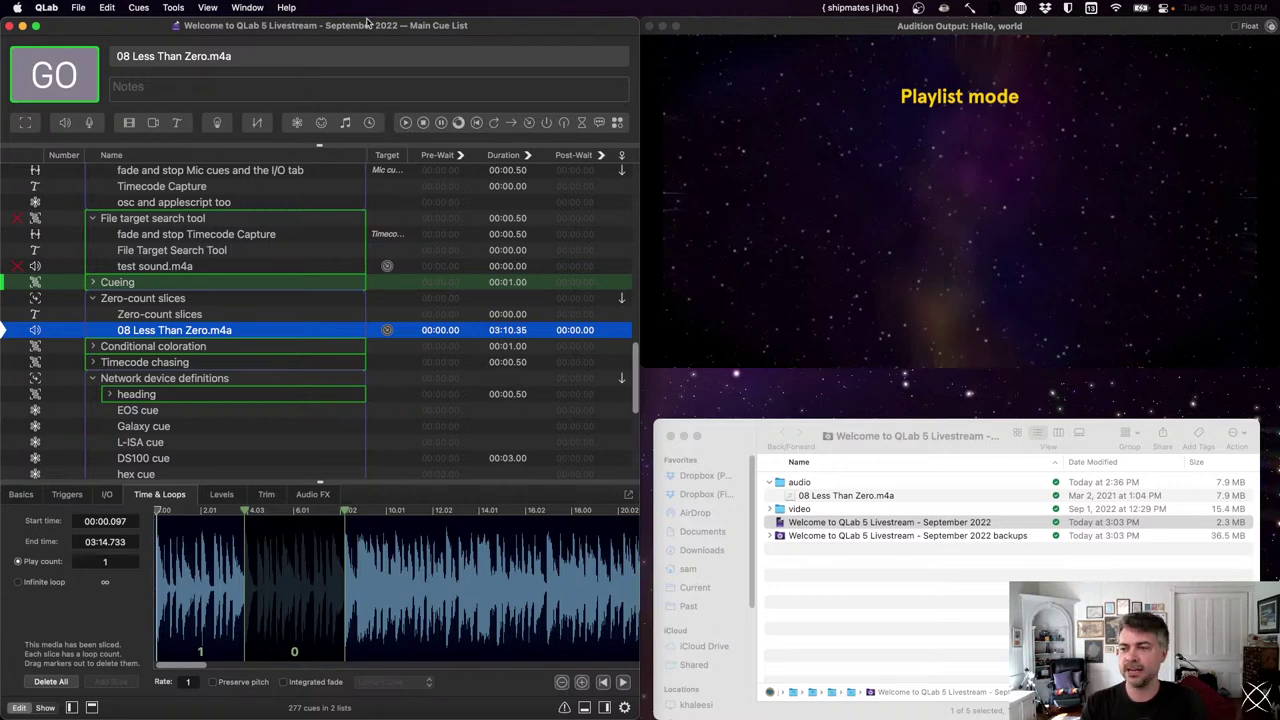
pyautogui.press('super+comma')
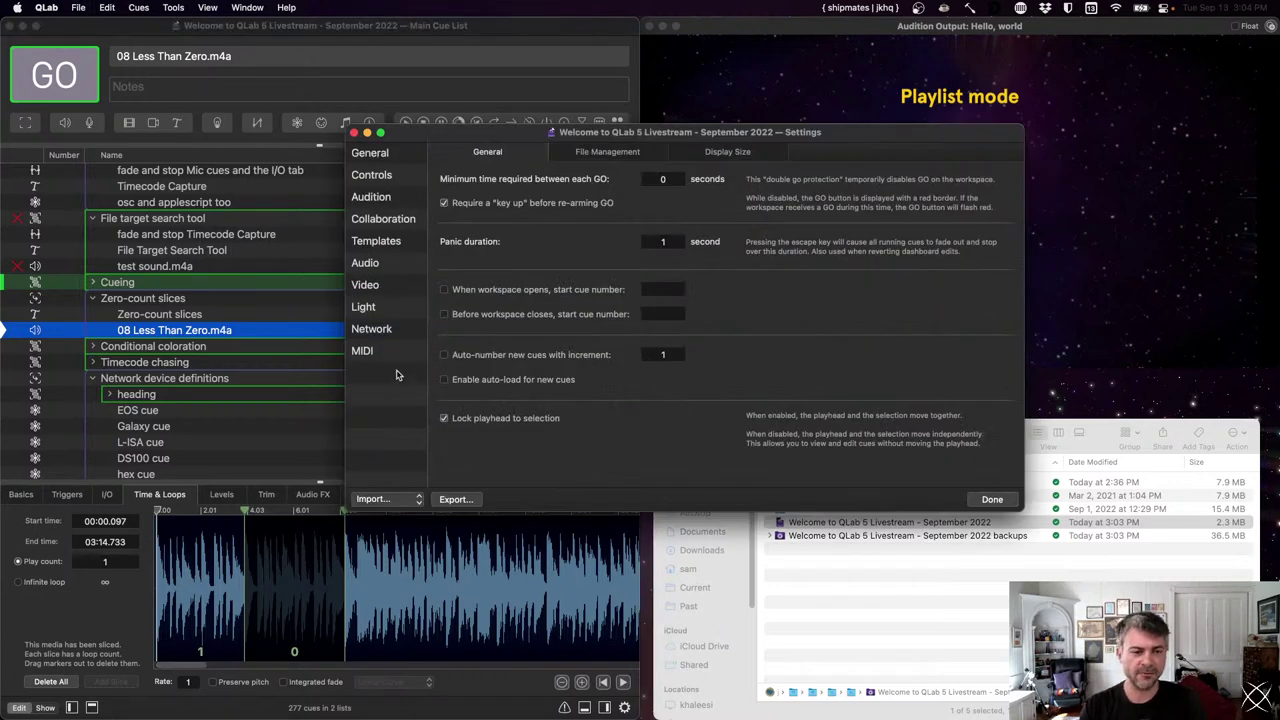
pyautogui.click(378, 287)
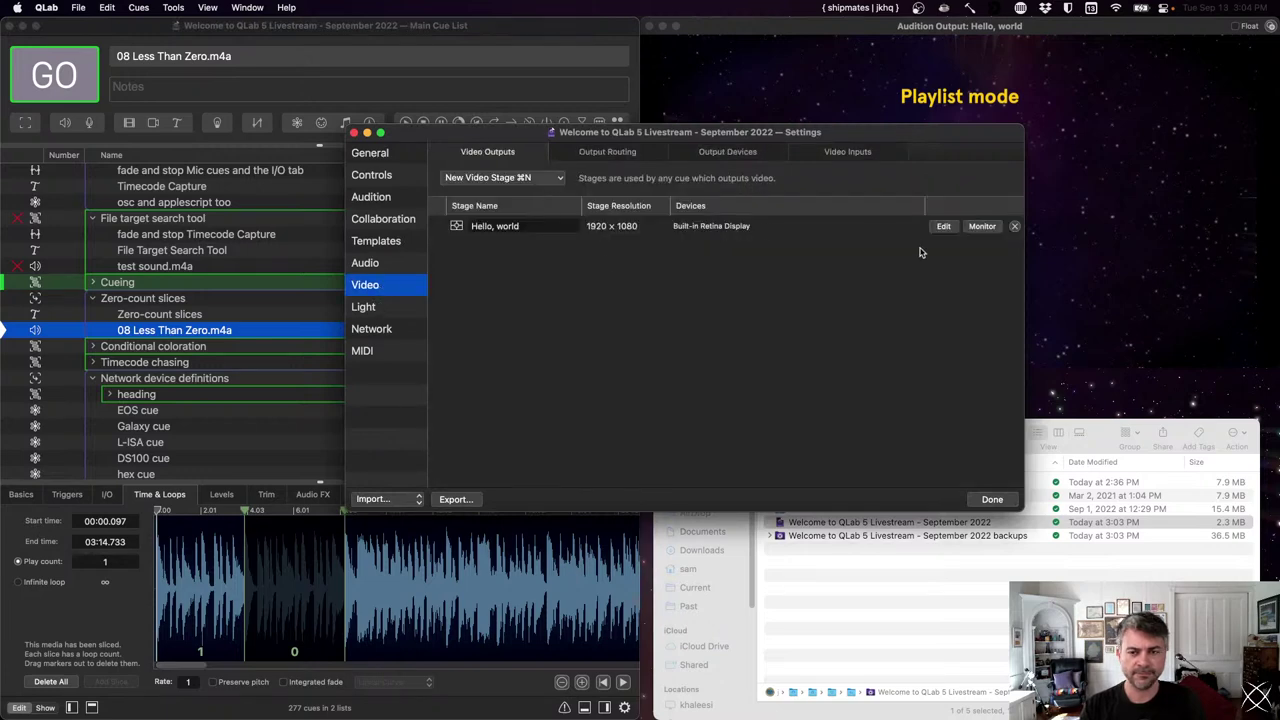
pyautogui.click(945, 226)
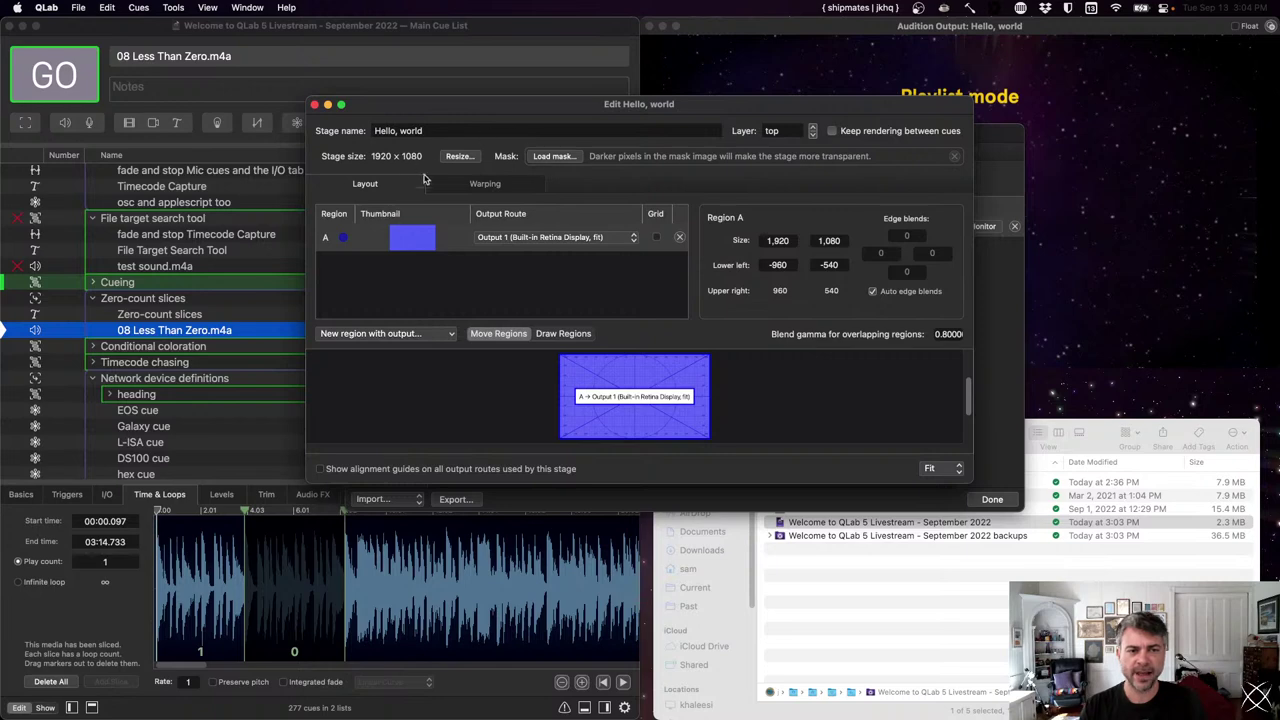
pyautogui.click(314, 105)
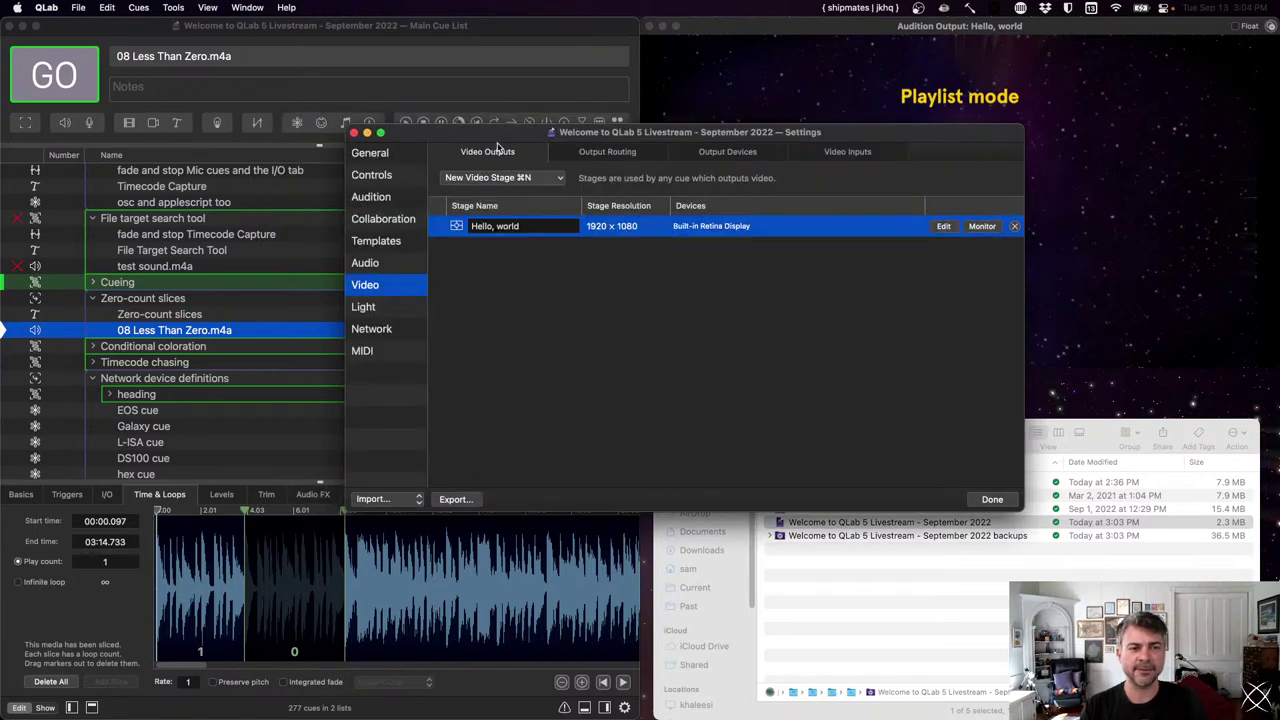
pyautogui.click(353, 132)
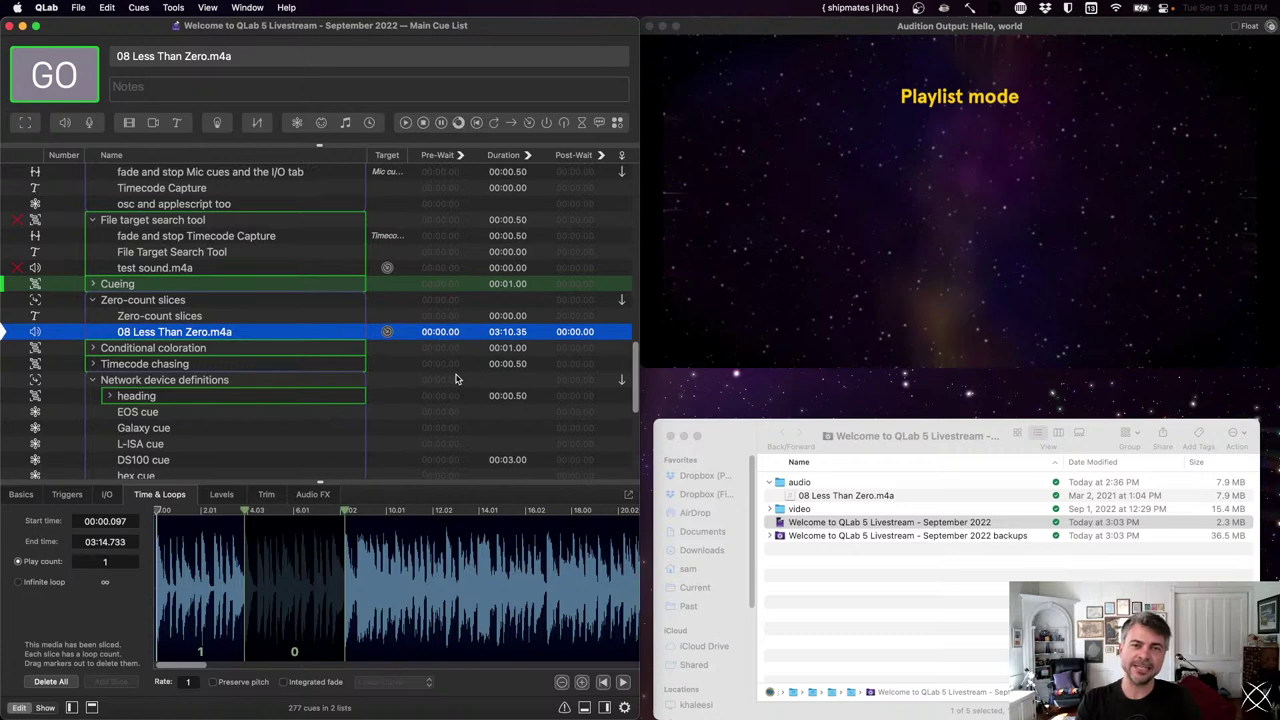
pyautogui.scroll(-1, 455, 378)
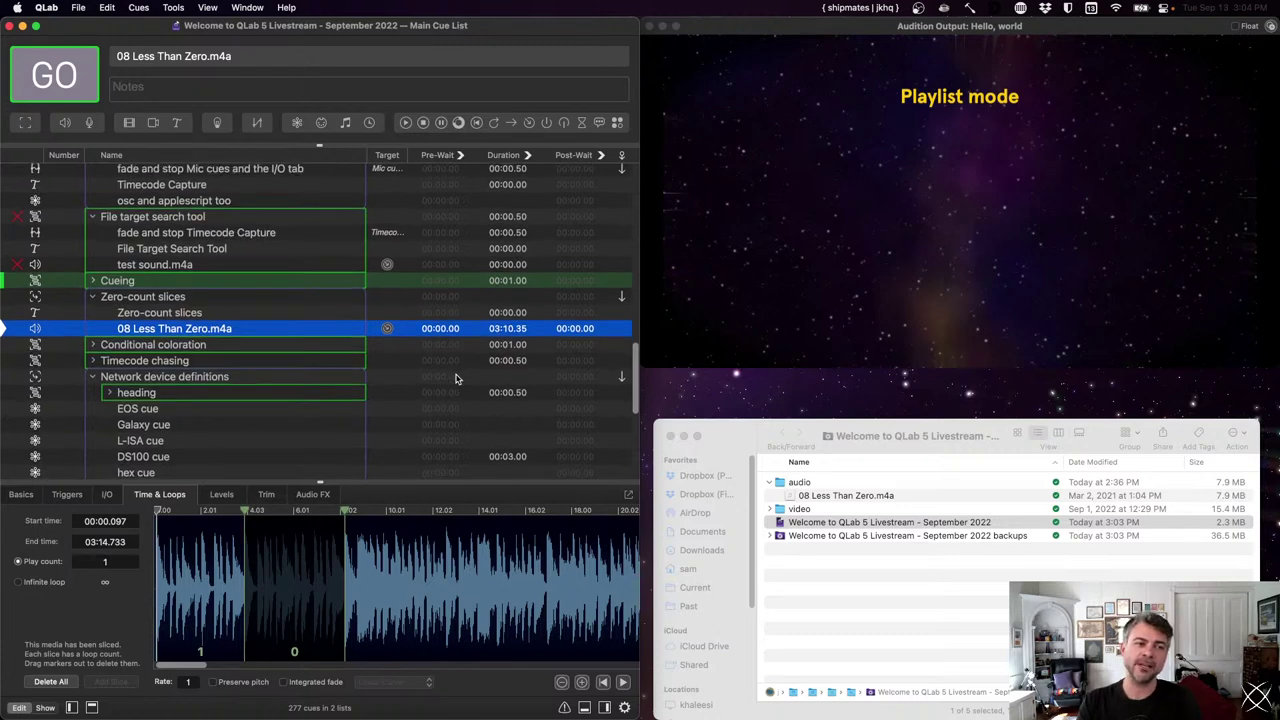
pyautogui.scroll(1, 455, 378)
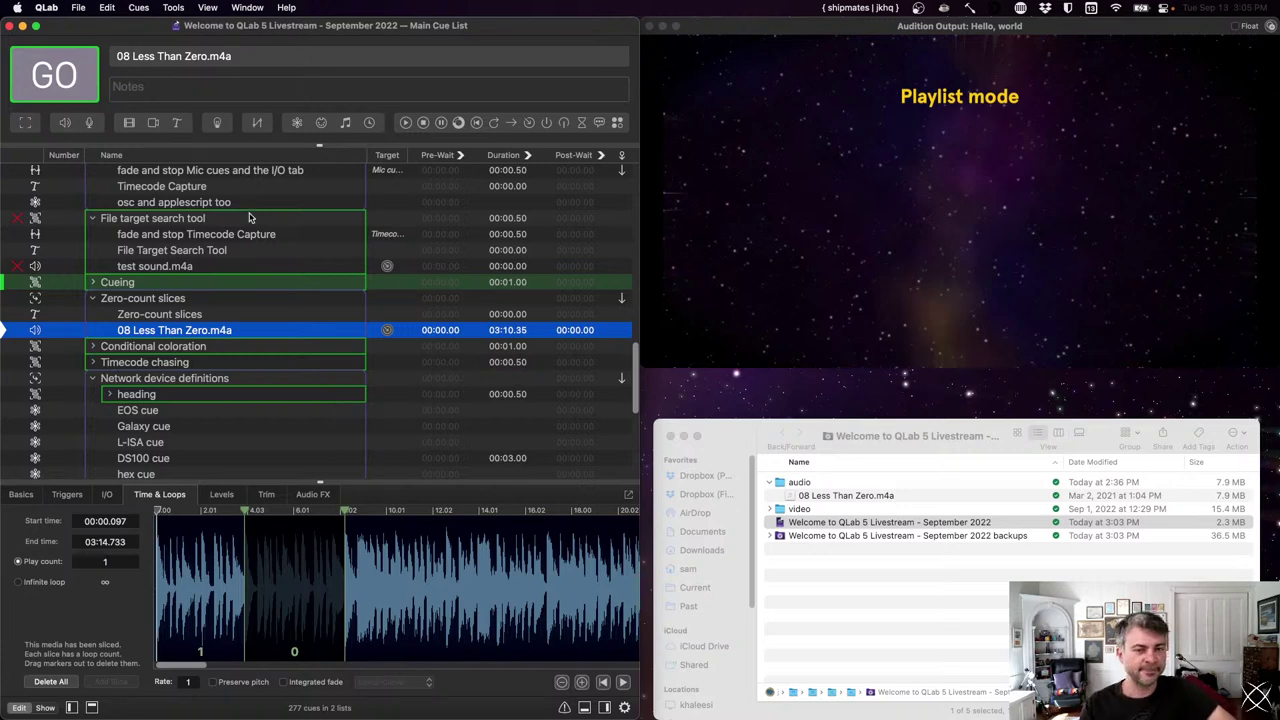
pyautogui.scroll(-5, 251, 221)
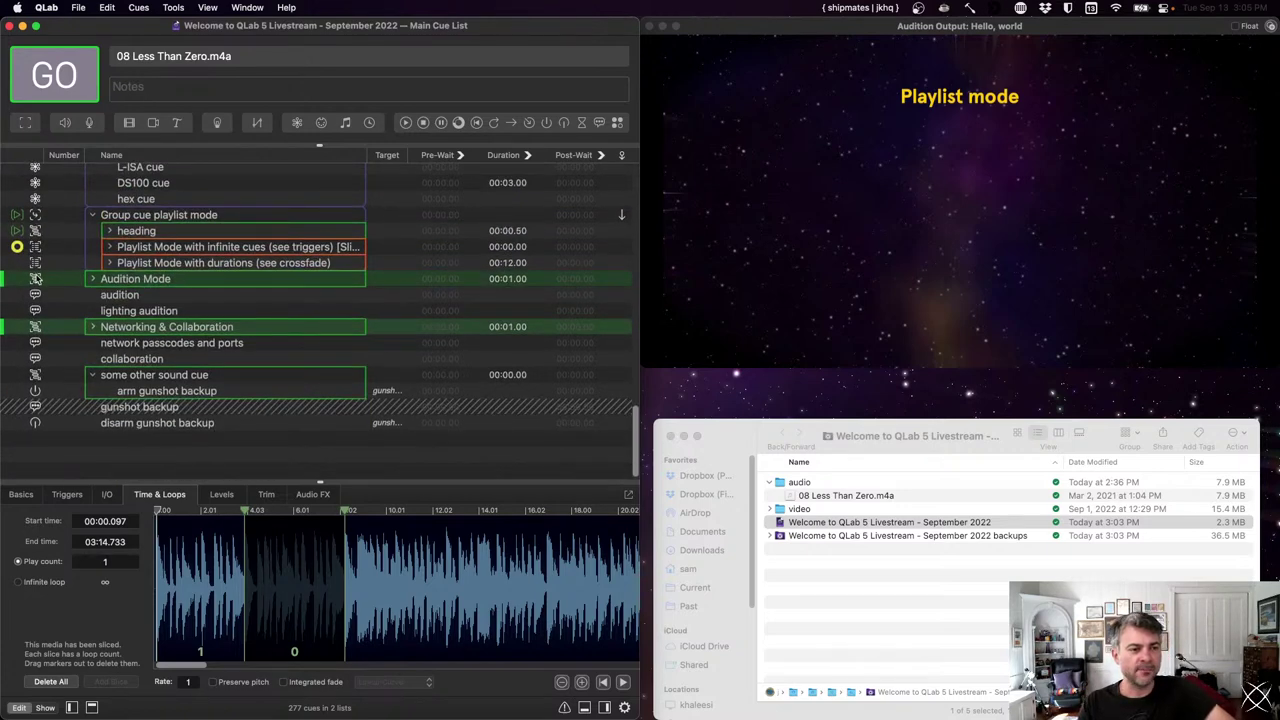
# - Browse the Audition Mode and playlist group cues, expanding and collapsing the Audition Mode group
pyautogui.click(17, 283)
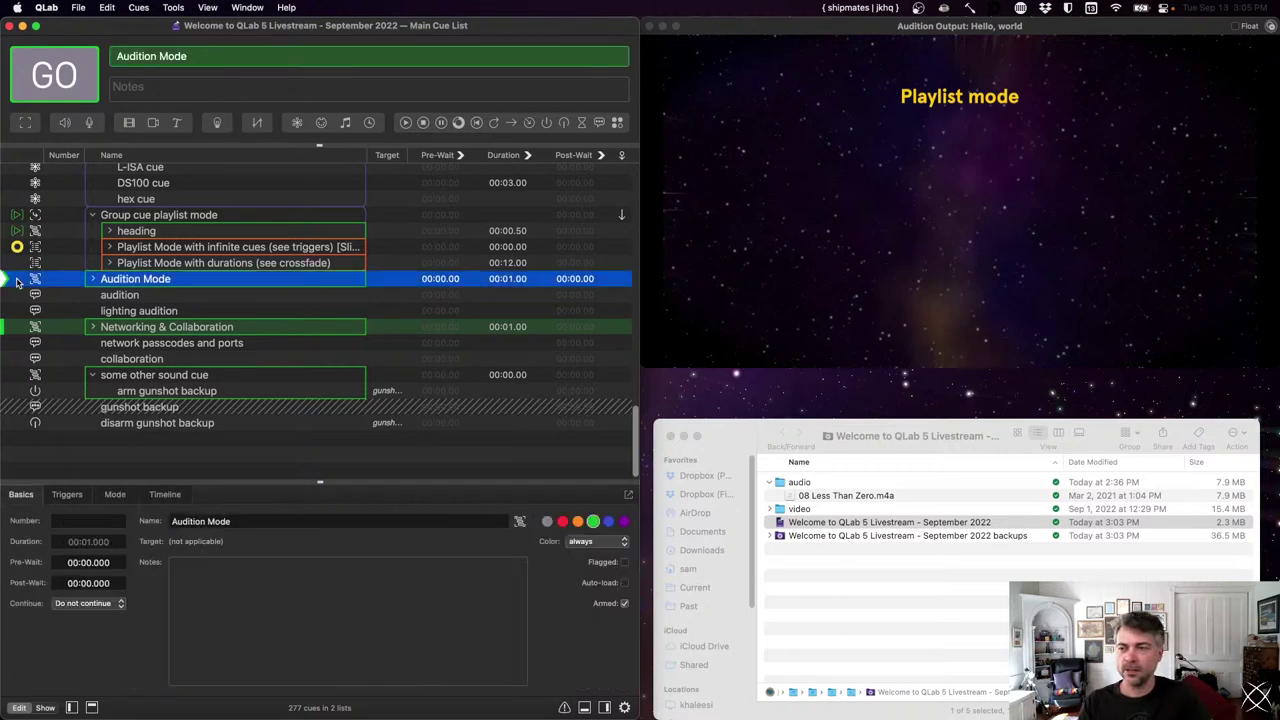
pyautogui.press('Down')
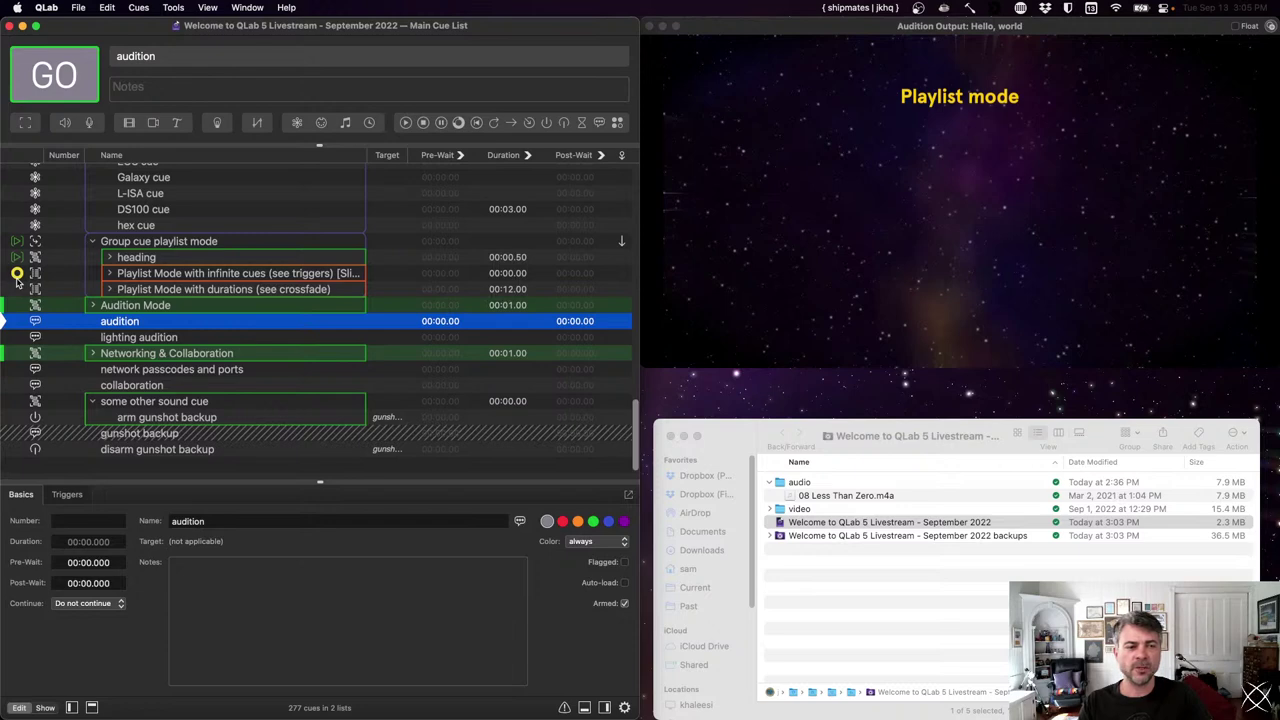
pyautogui.click(57, 243)
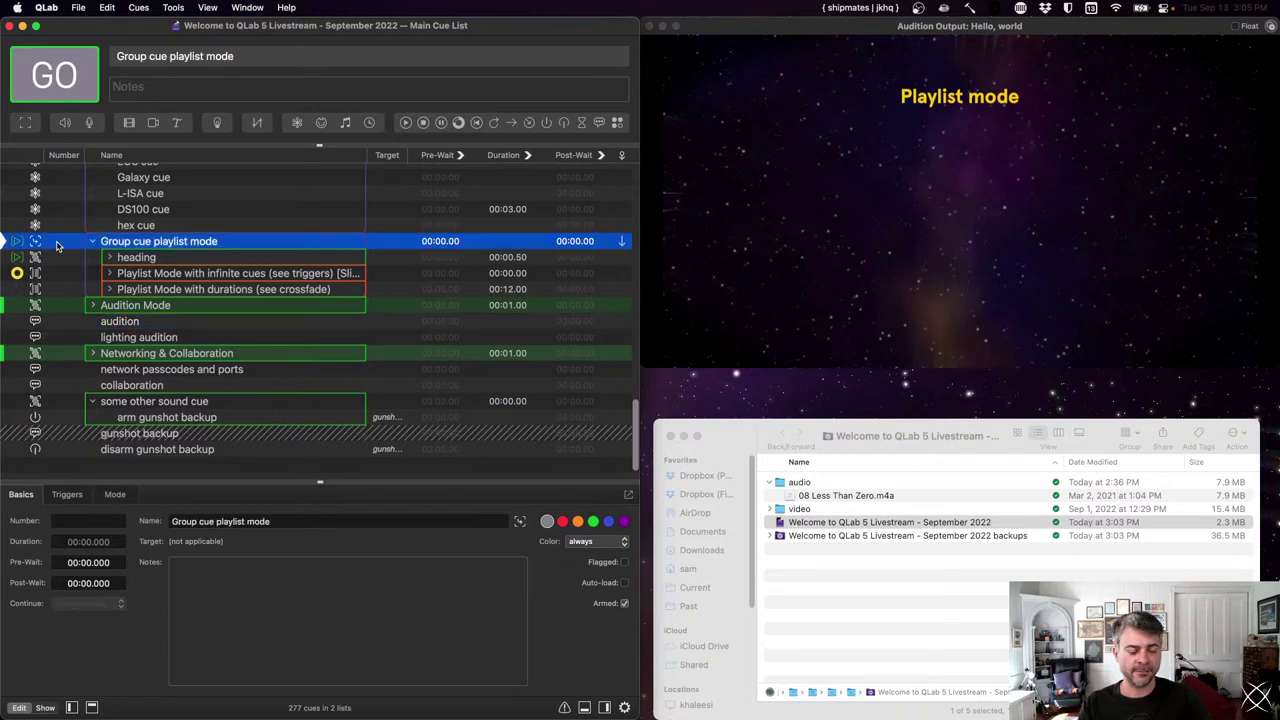
pyautogui.press('Down')
pyautogui.press('Down')
pyautogui.press('Up')
pyautogui.press('Down')
pyautogui.press('Down')
pyautogui.press('Down')
pyautogui.press('Down')
pyautogui.press('Up')
pyautogui.press('Right')
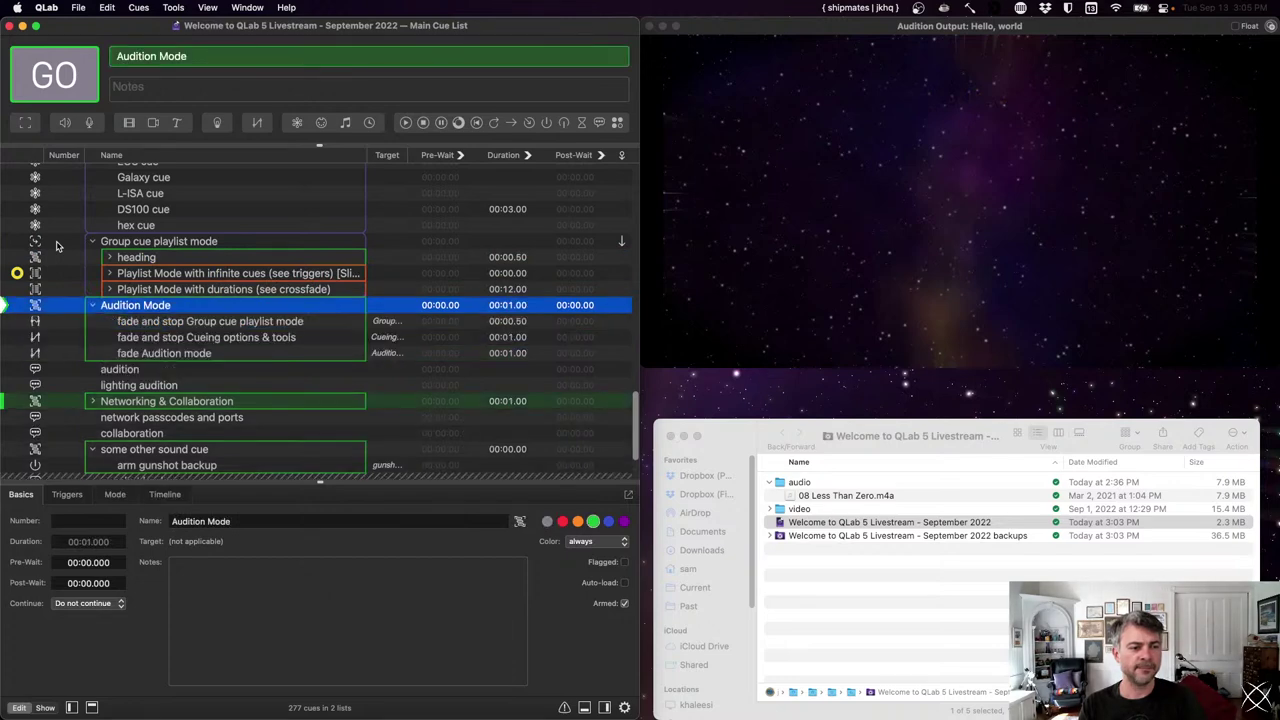
pyautogui.press('Left')
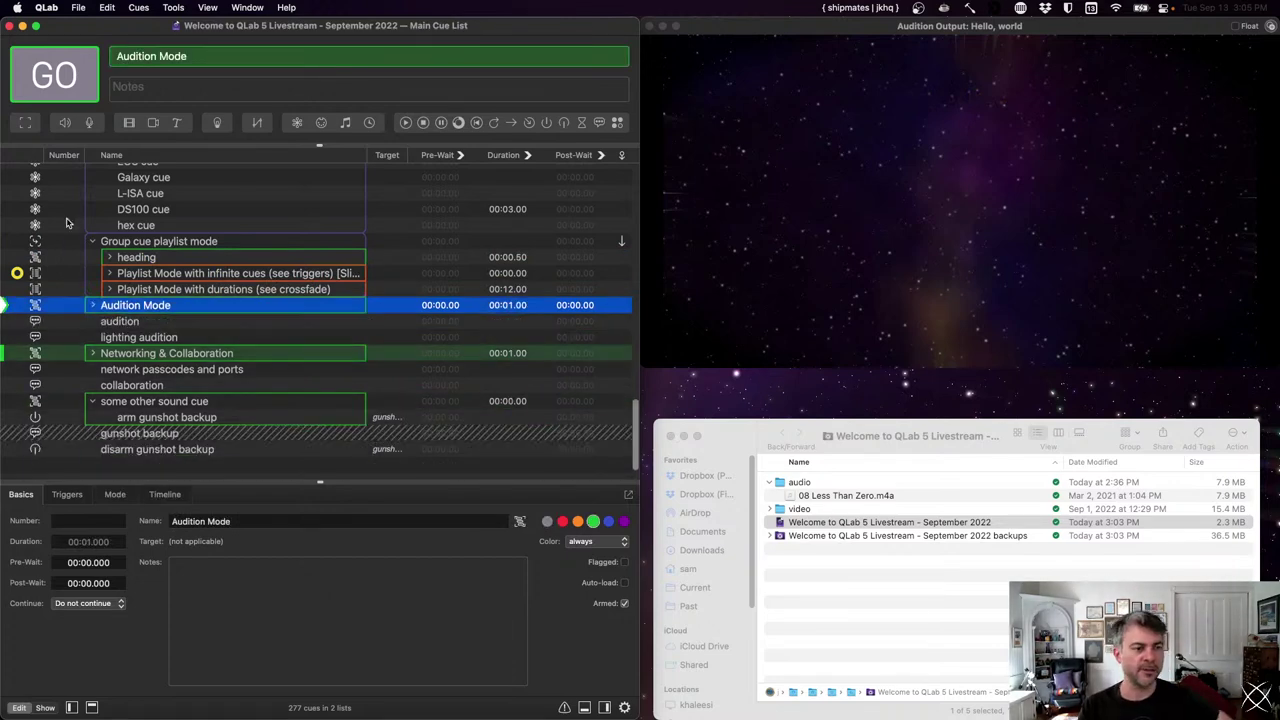
# - Turn on audition mode so GO reads Audition, then advance to the audition cue
pyautogui.press('super+shift+a')
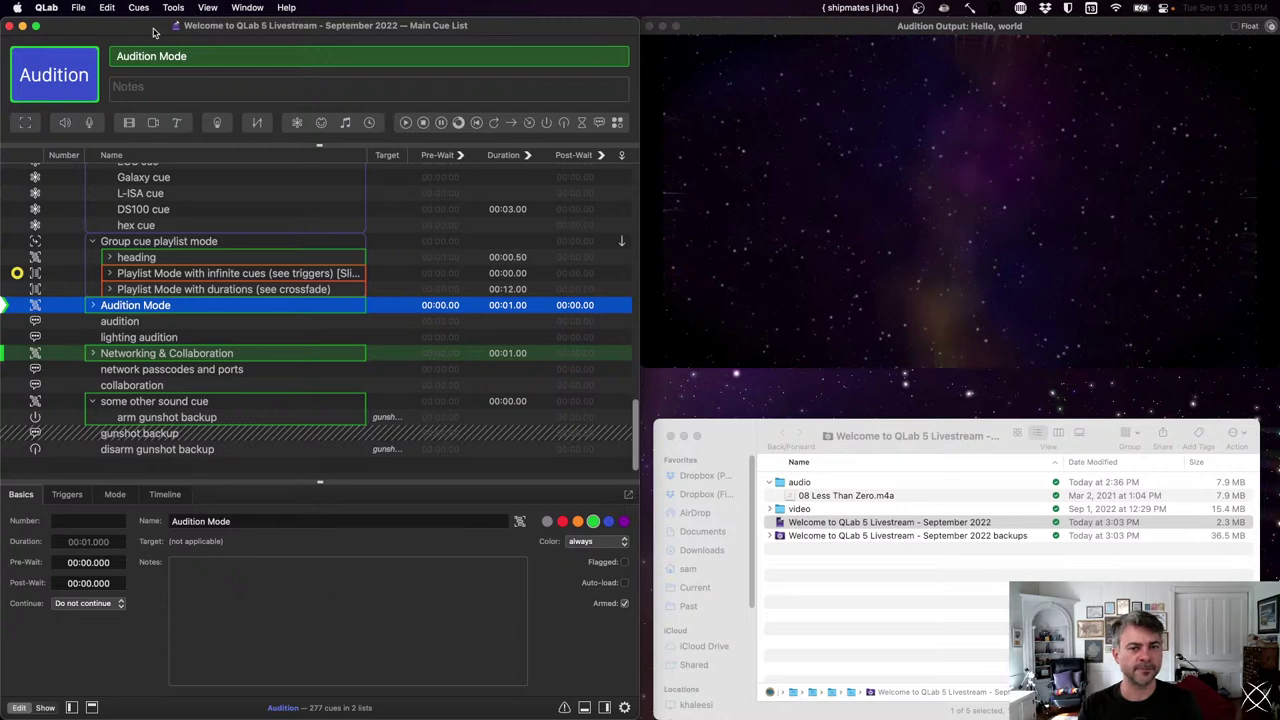
pyautogui.click(19, 245)
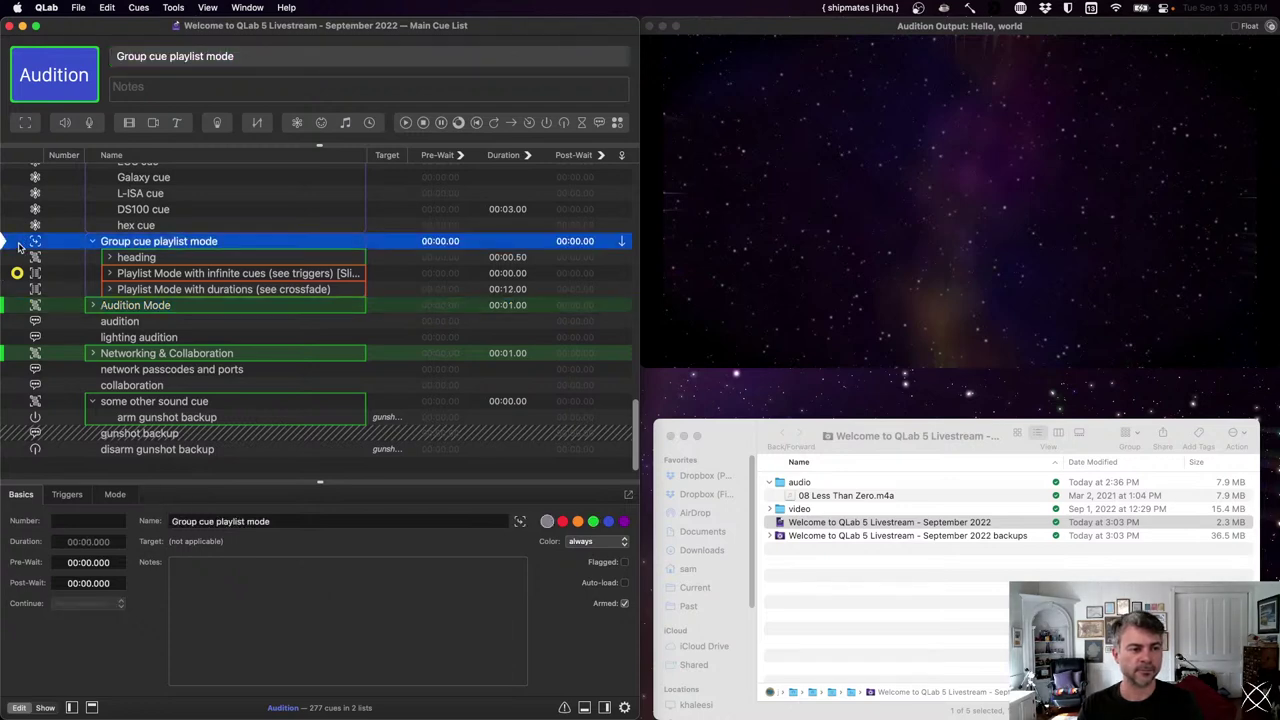
pyautogui.click(17, 306)
pyautogui.press('space')
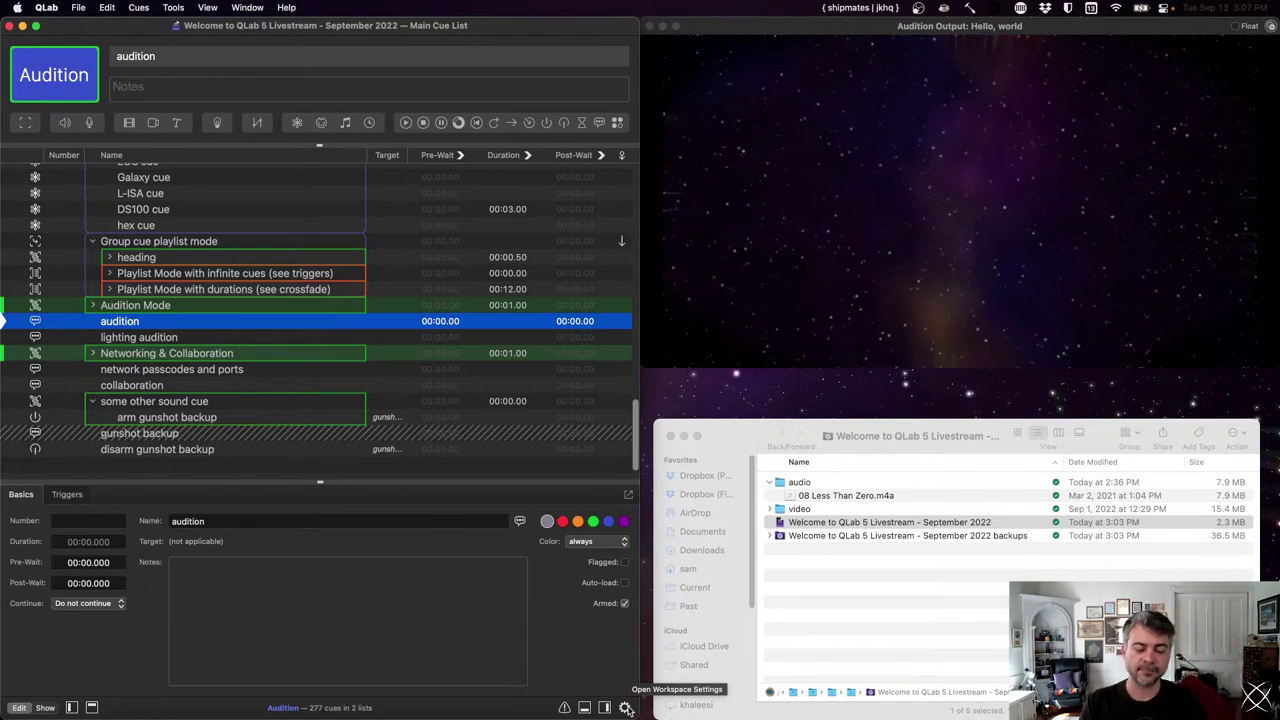
# - On the Audition settings page, review the audio and video audition outputs, keeping video on the Audition window
pyautogui.click(626, 708)
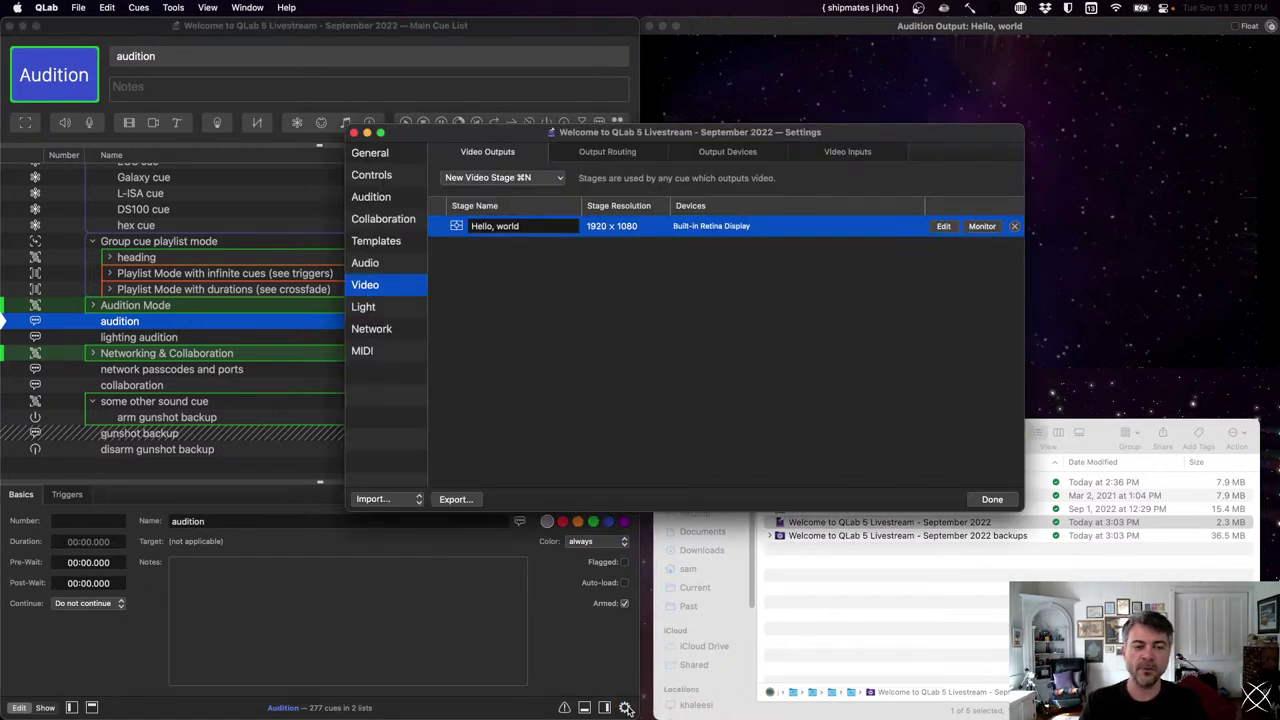
pyautogui.click(387, 197)
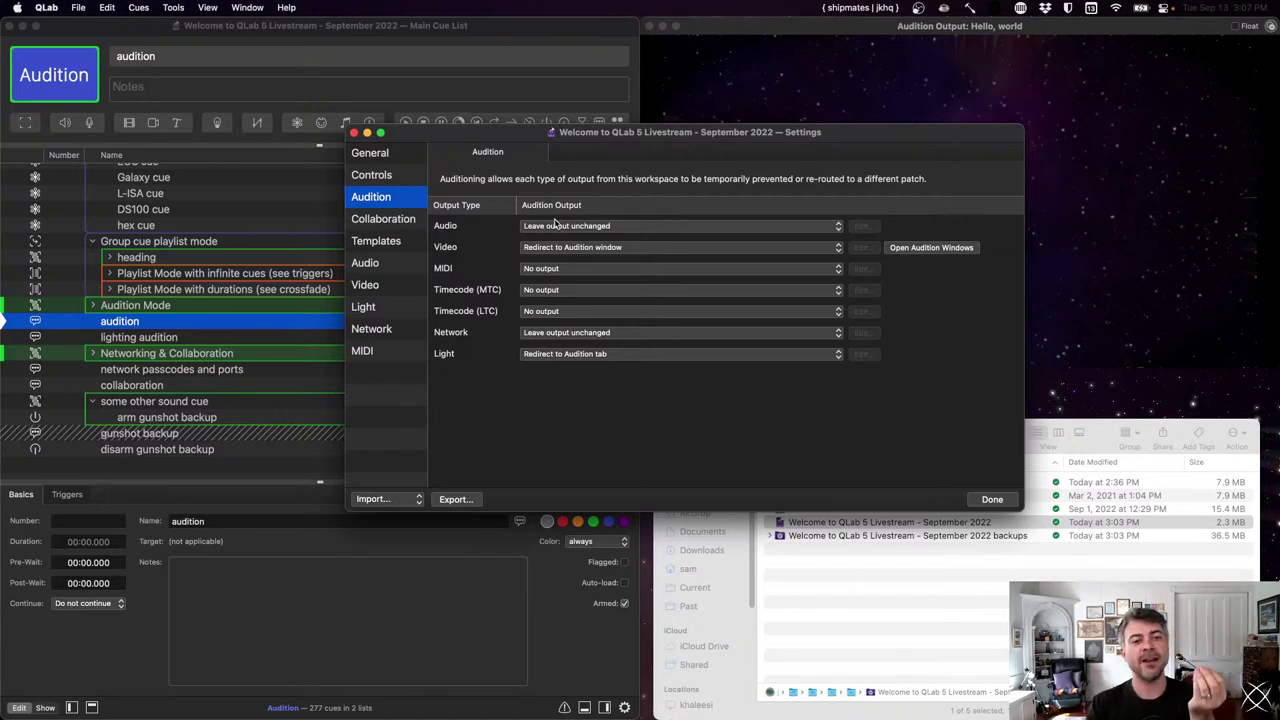
pyautogui.click(640, 229)
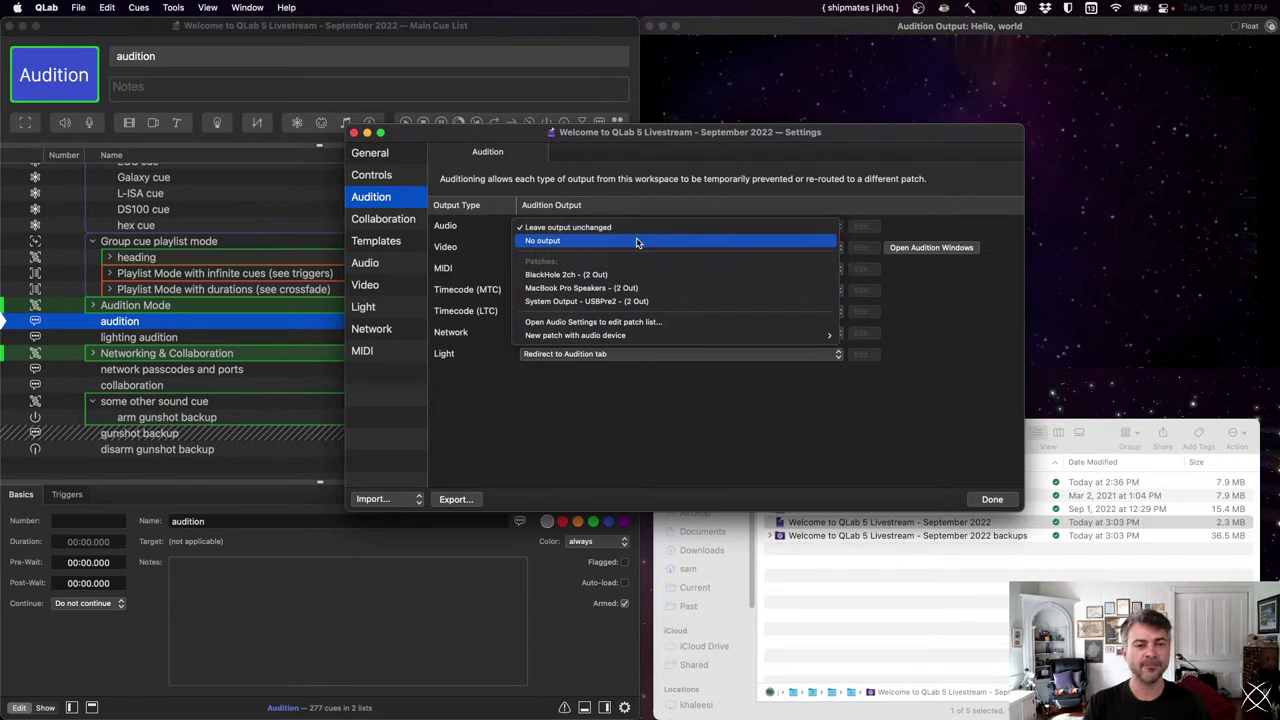
pyautogui.click(650, 395)
pyautogui.click(590, 247)
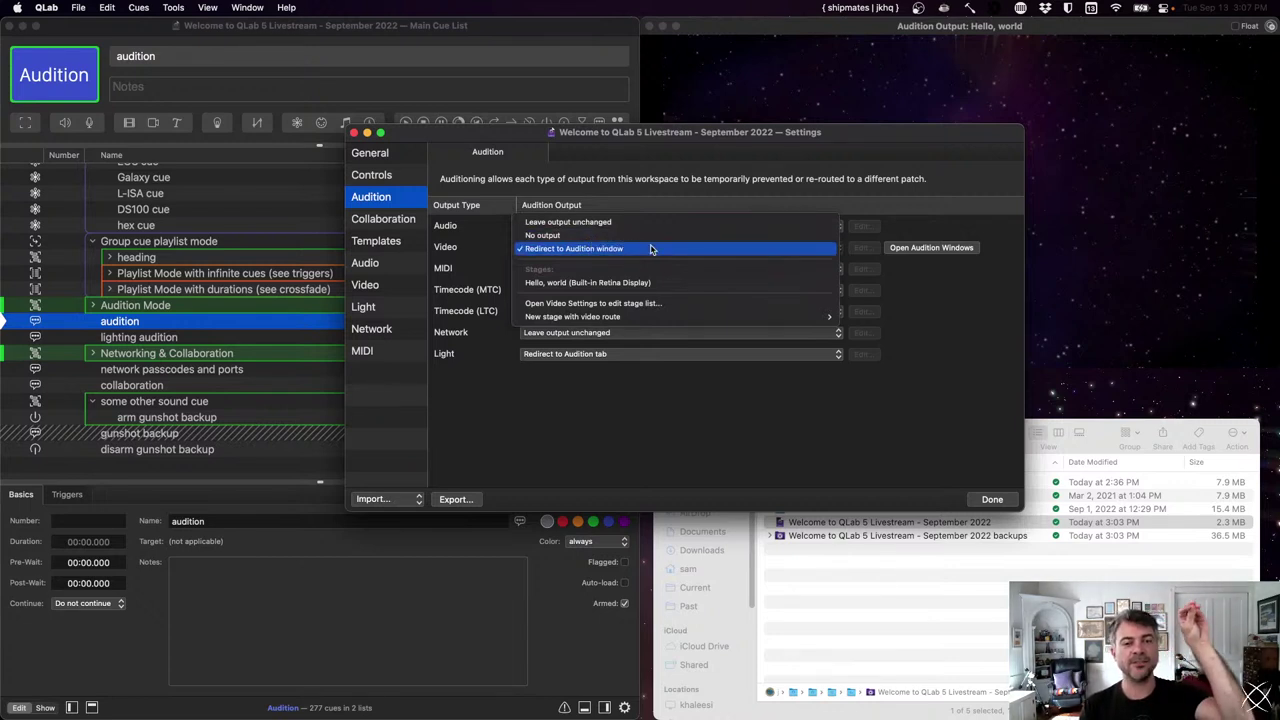
pyautogui.click(650, 249)
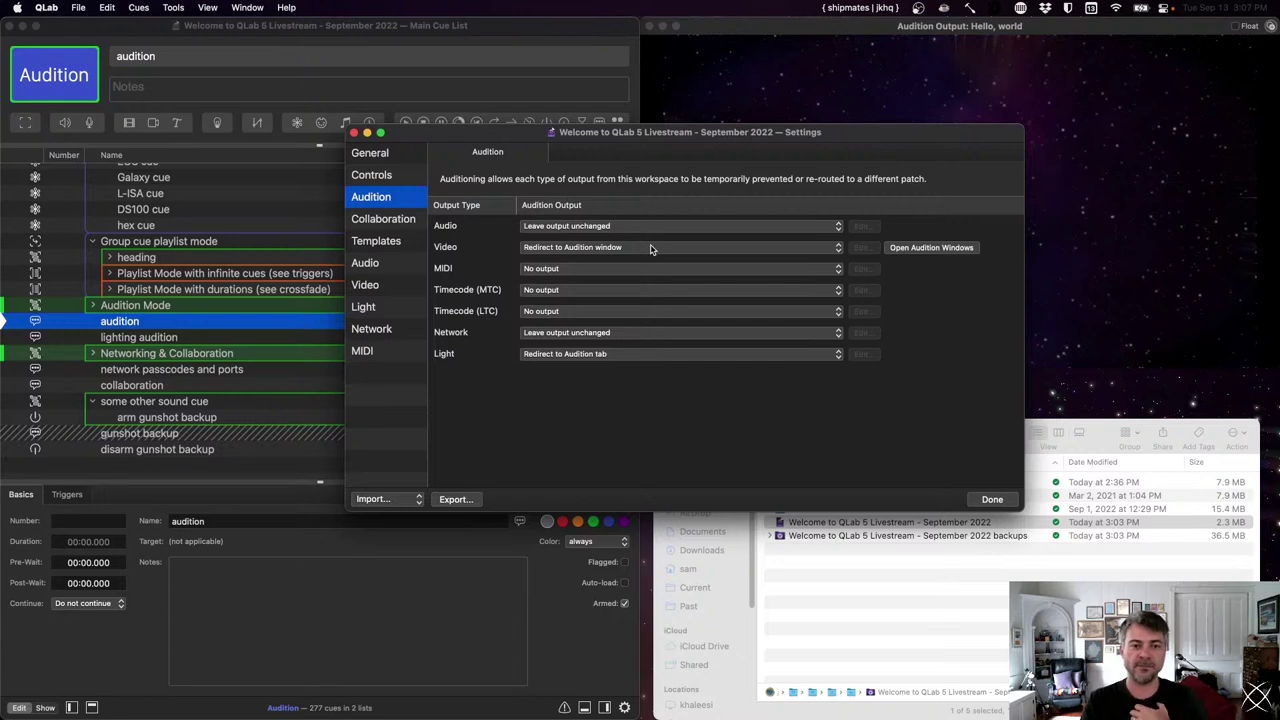
pyautogui.click(650, 248)
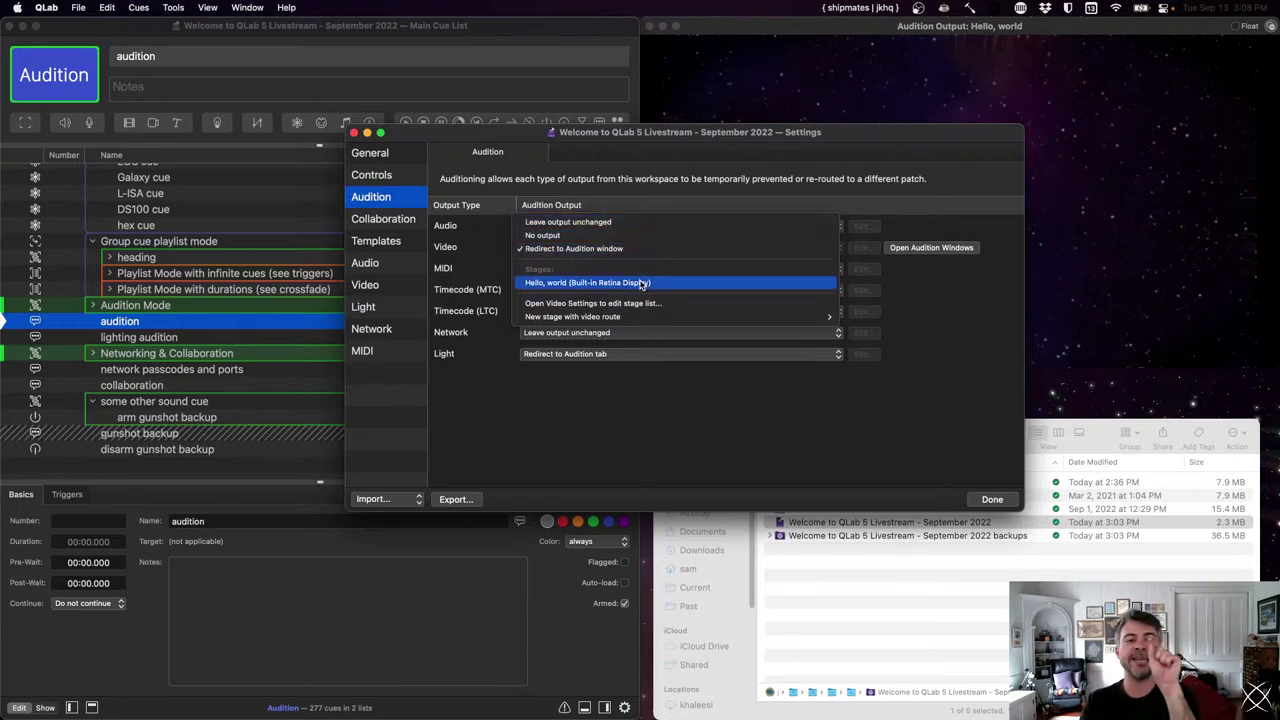
pyautogui.click(676, 461)
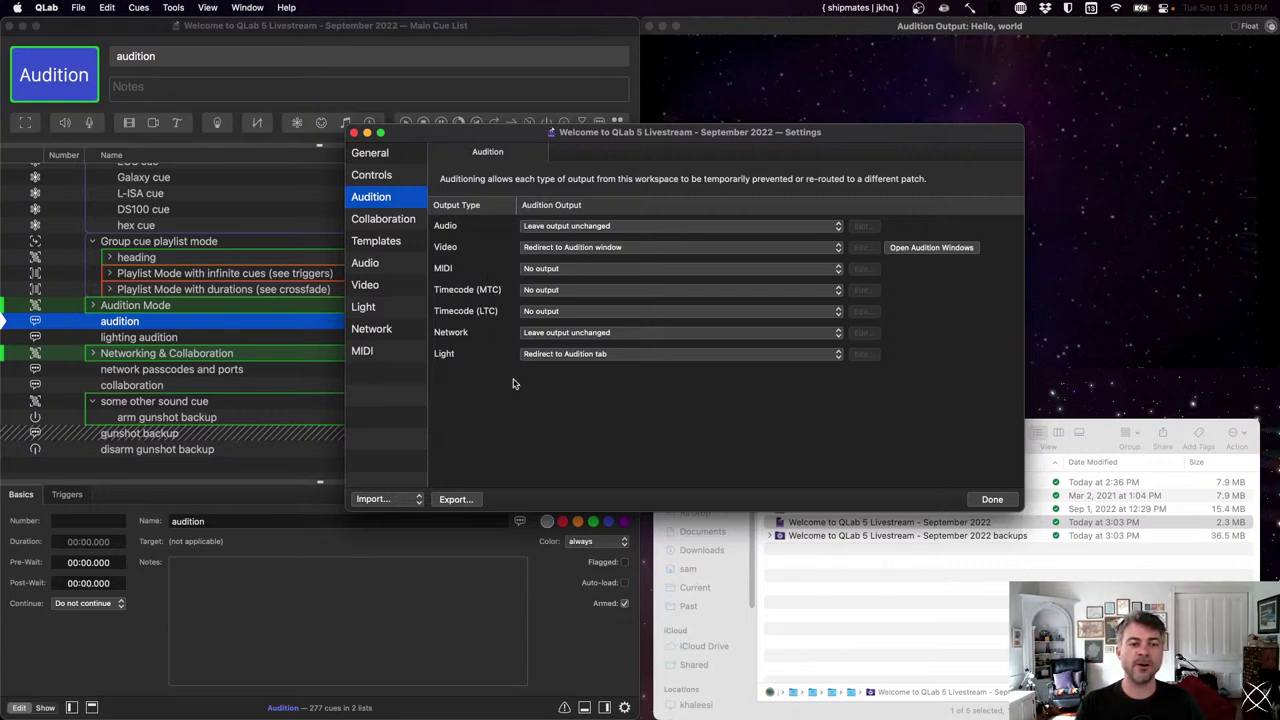
# - Review the lighting, network, LTC/MTC timecode and MIDI audition outputs unchanged, then close settings
pyautogui.click(646, 358)
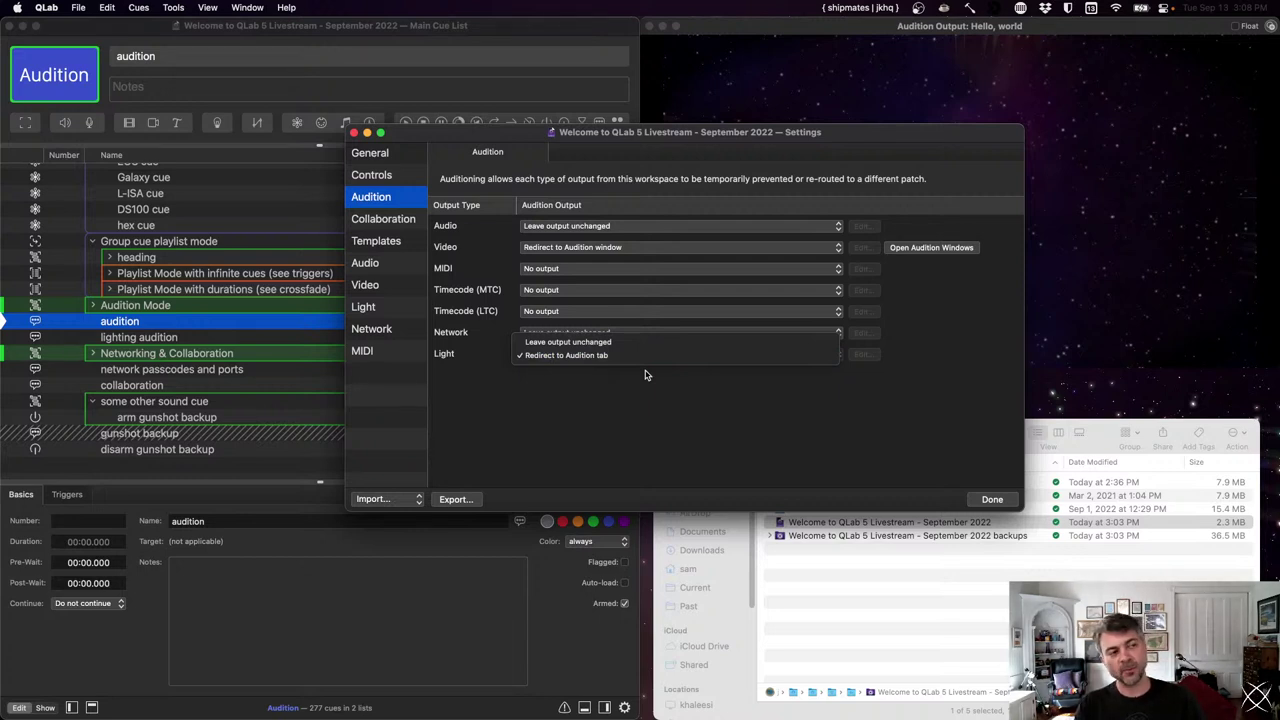
pyautogui.click(645, 375)
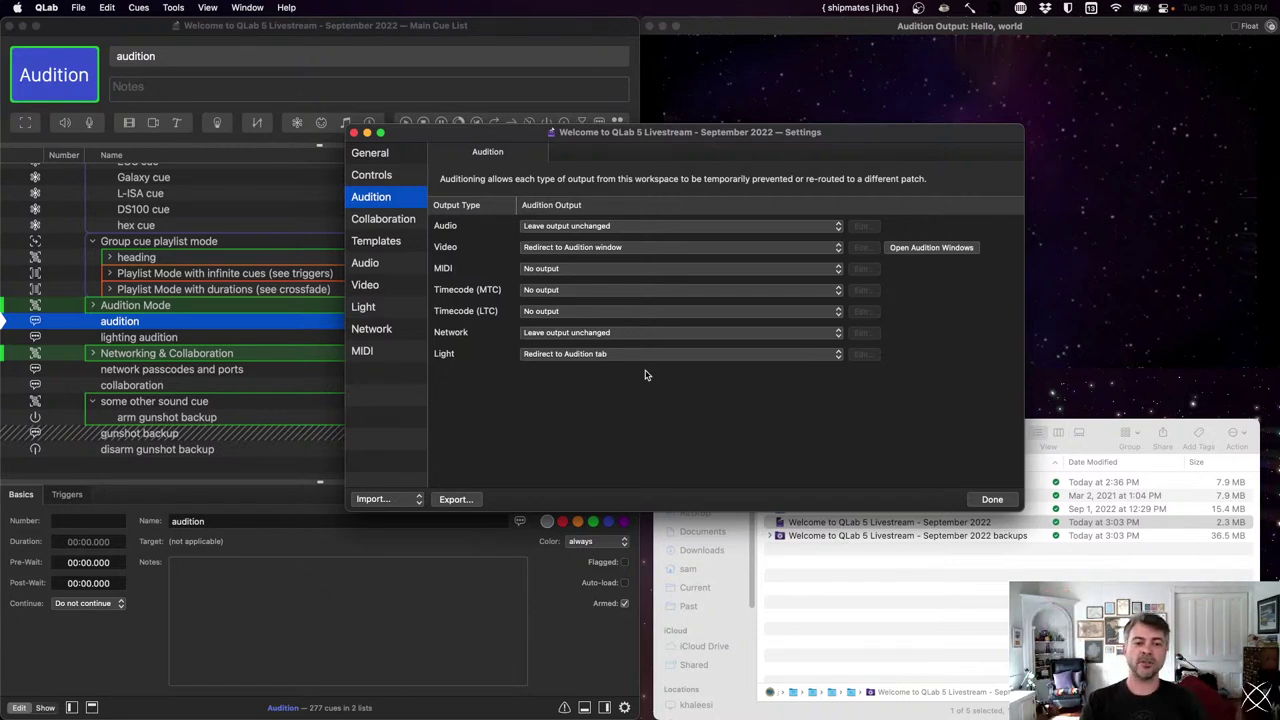
pyautogui.click(640, 336)
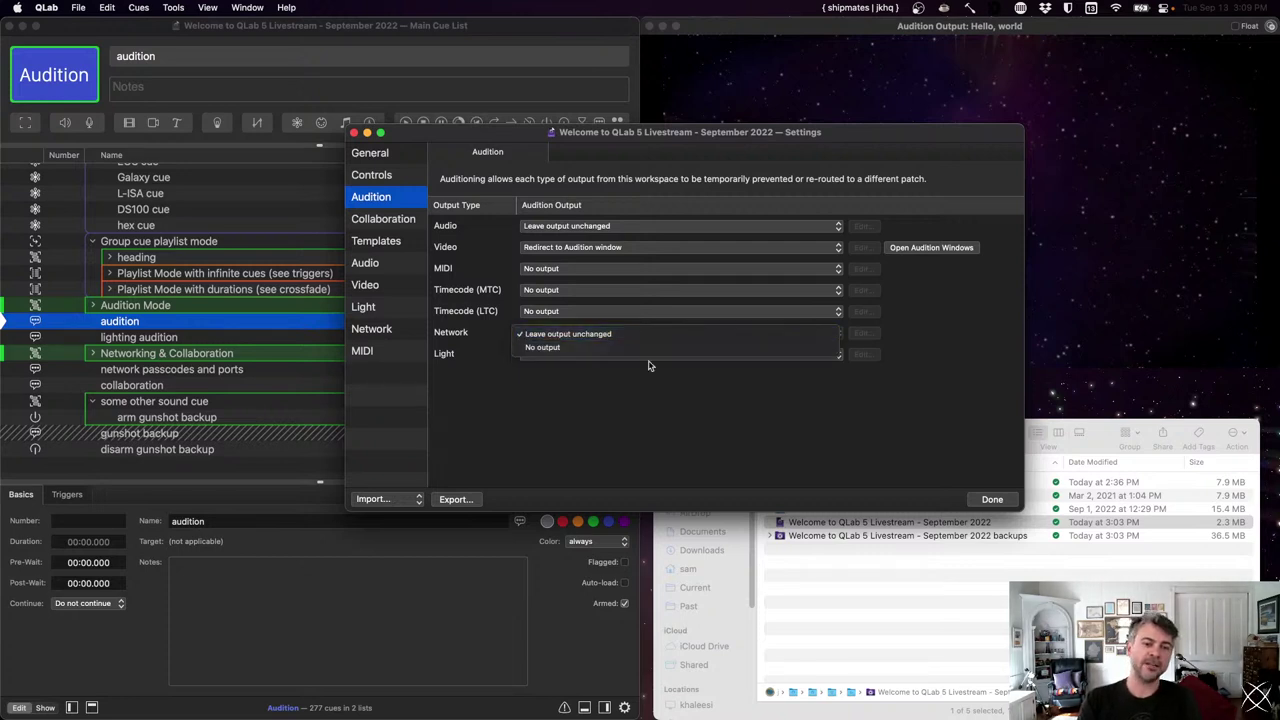
pyautogui.click(651, 400)
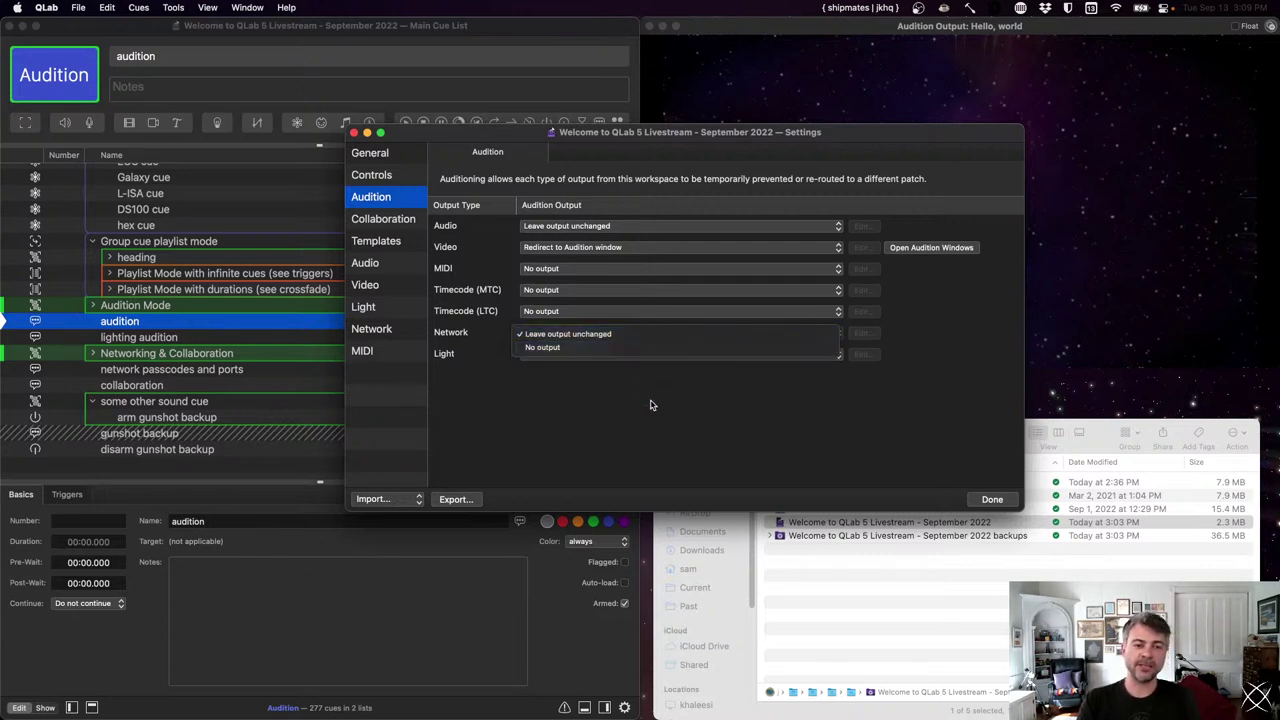
pyautogui.click(610, 312)
pyautogui.click(609, 289)
pyautogui.click(605, 290)
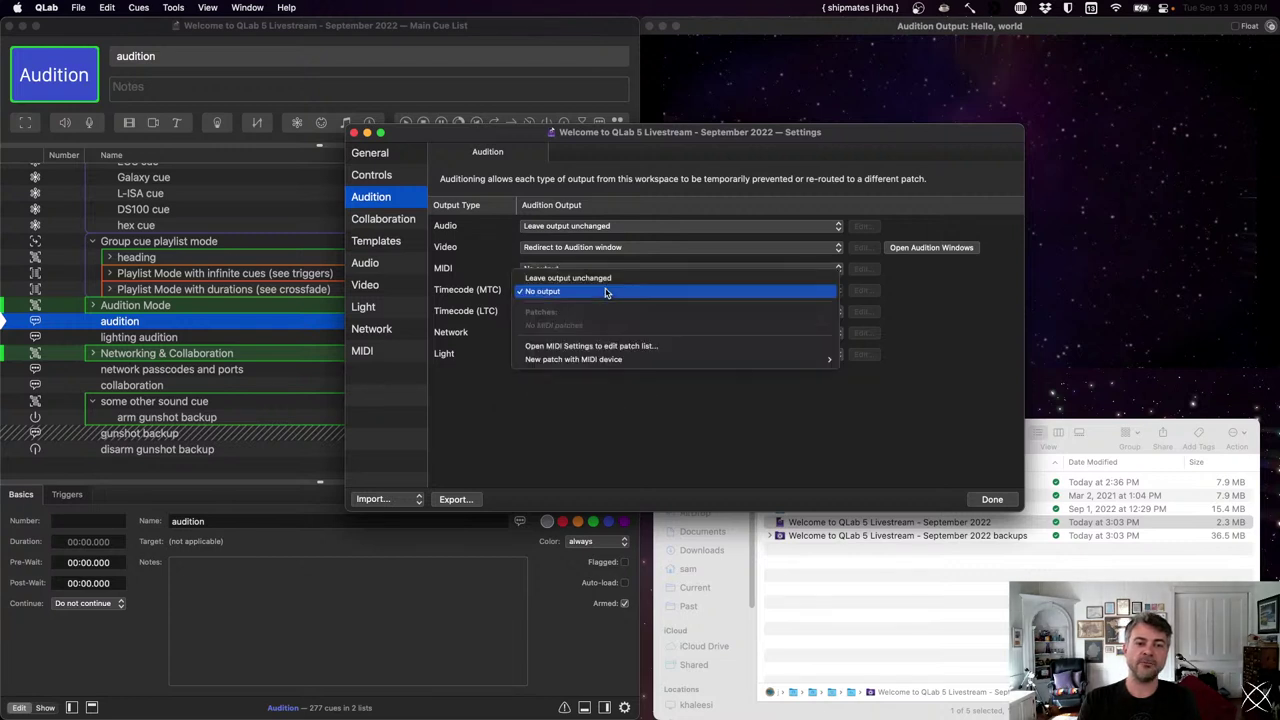
pyautogui.click(604, 232)
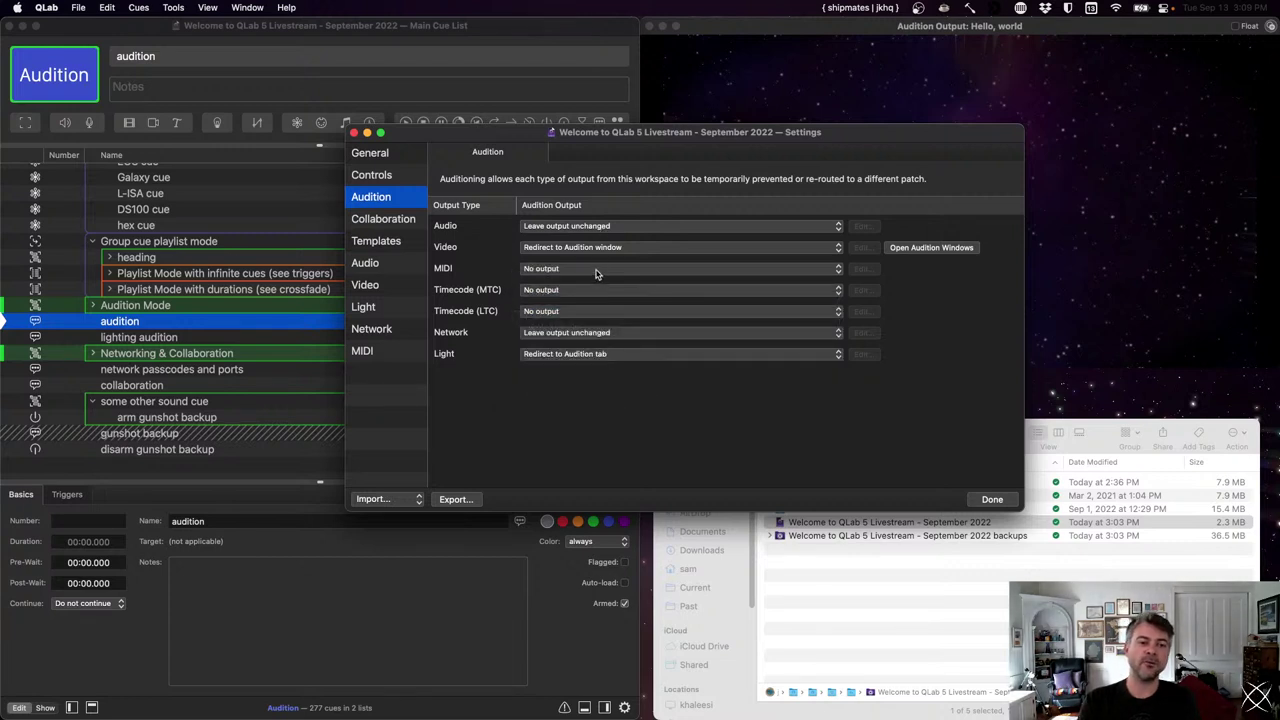
pyautogui.click(597, 270)
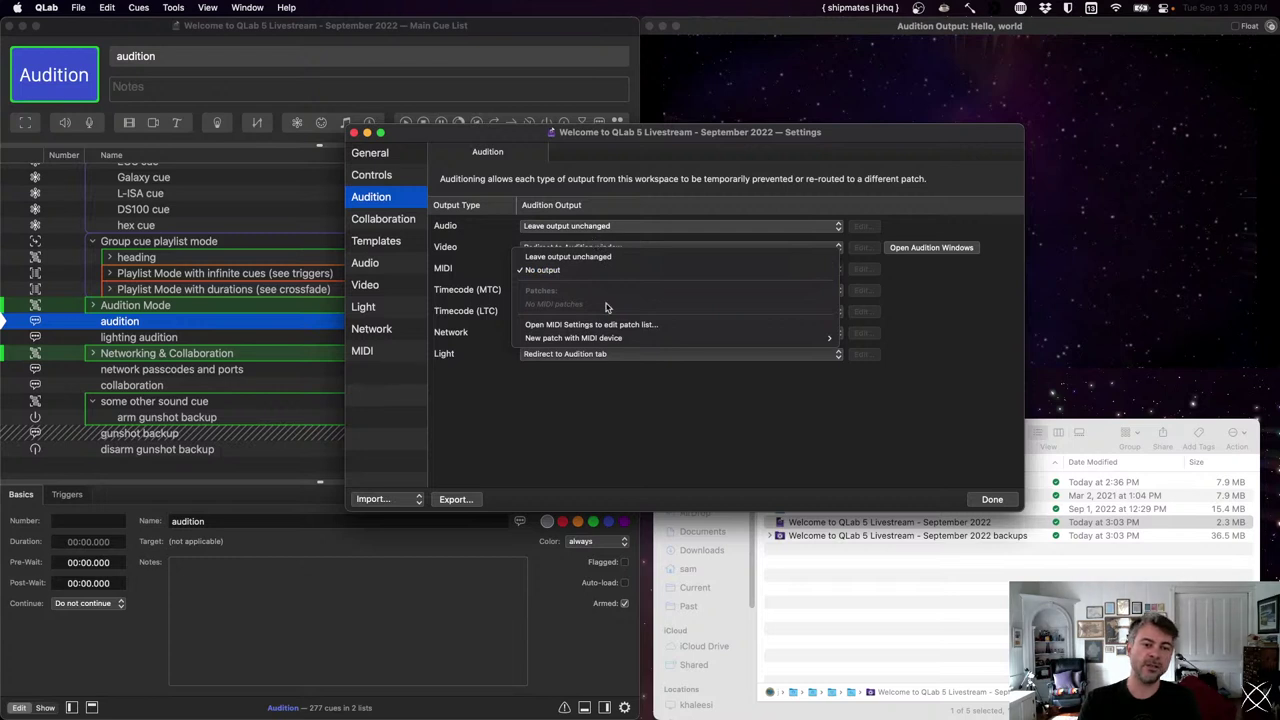
pyautogui.click(614, 232)
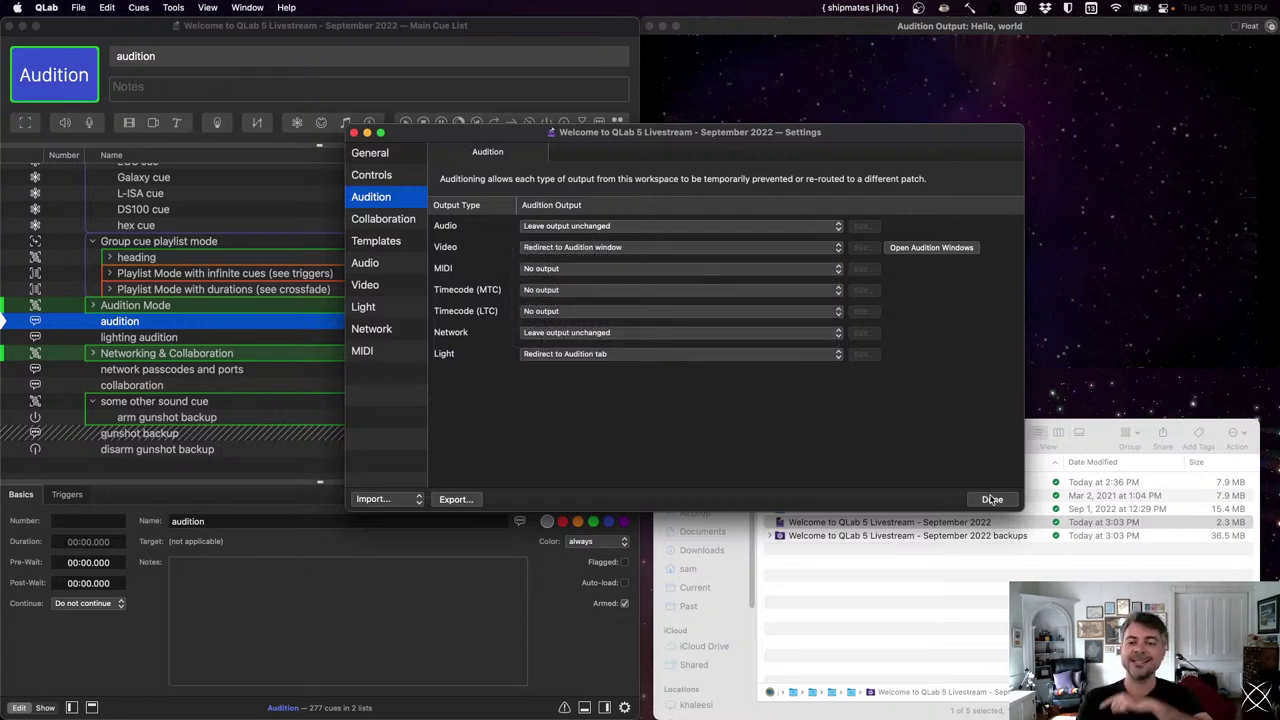
pyautogui.click(992, 499)
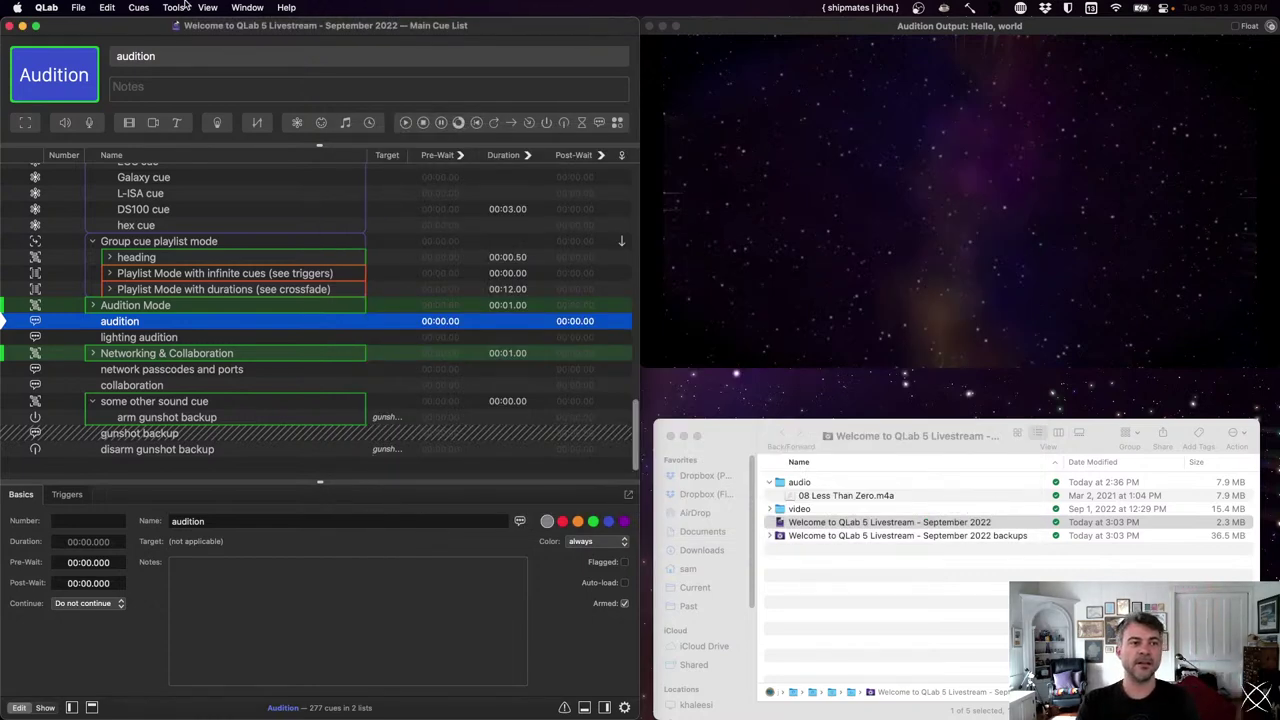
pyautogui.click(138, 7)
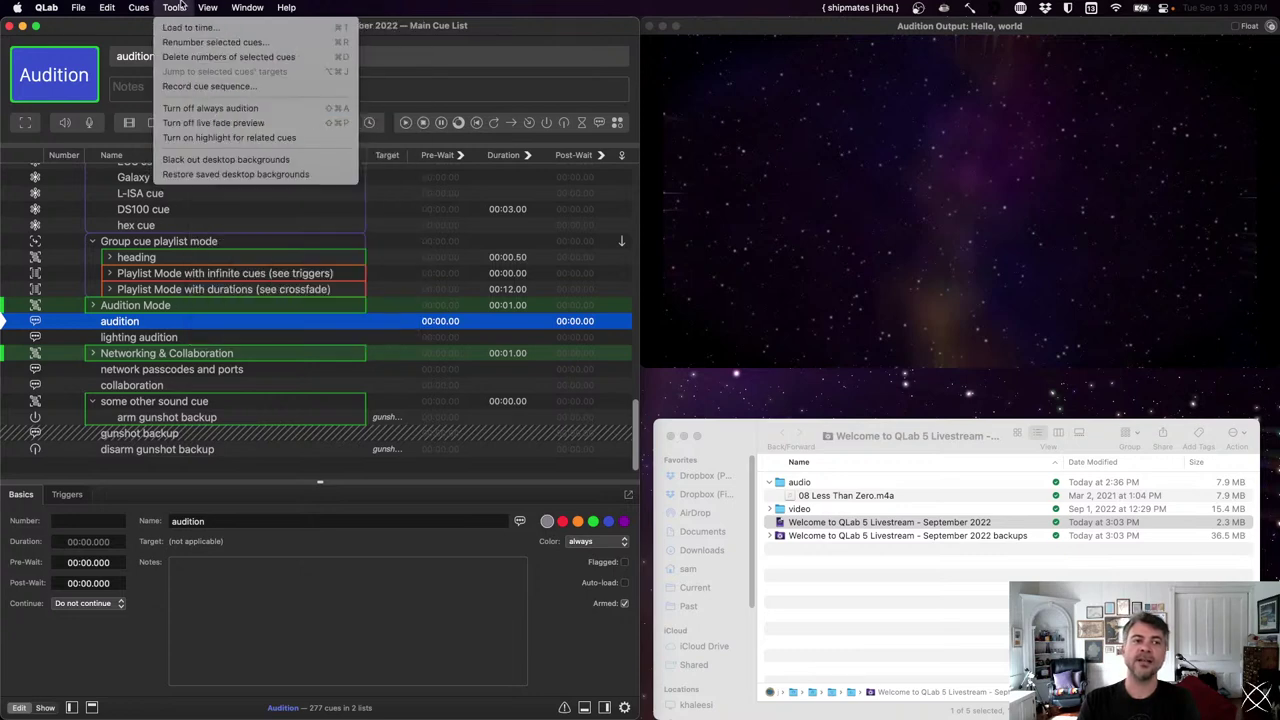
pyautogui.click(180, 7)
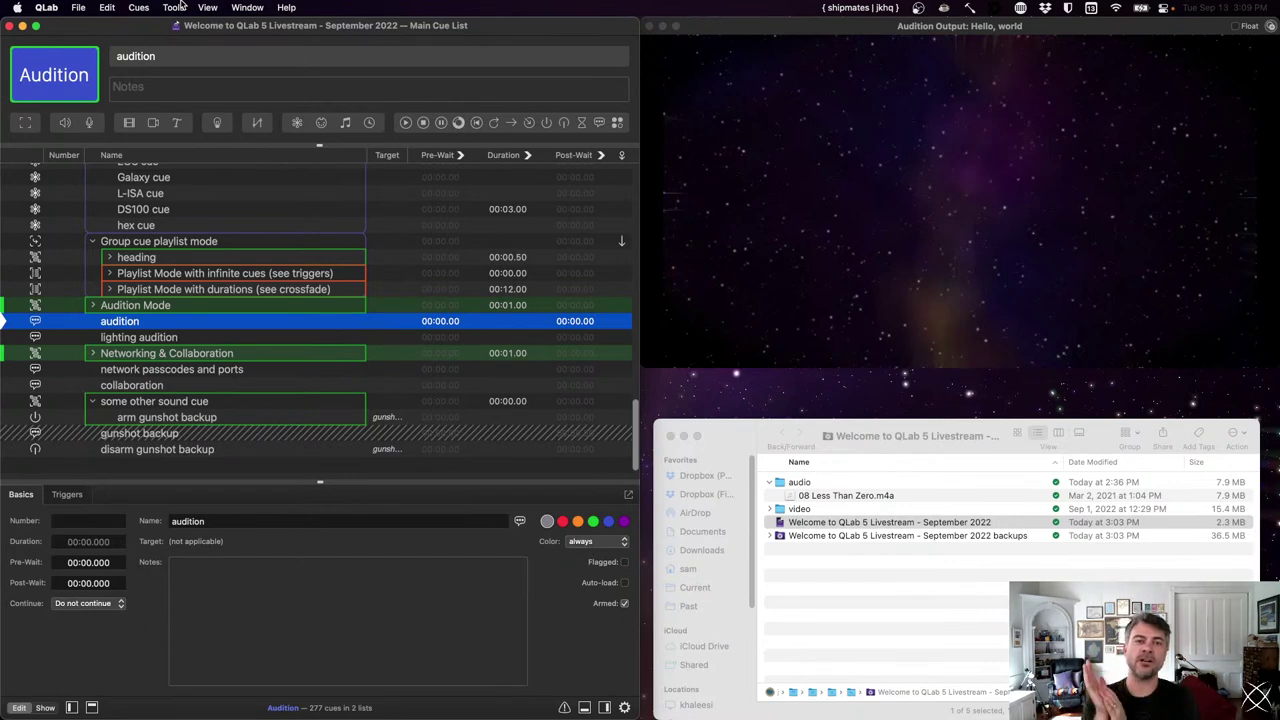
pyautogui.press('super+shift+a')
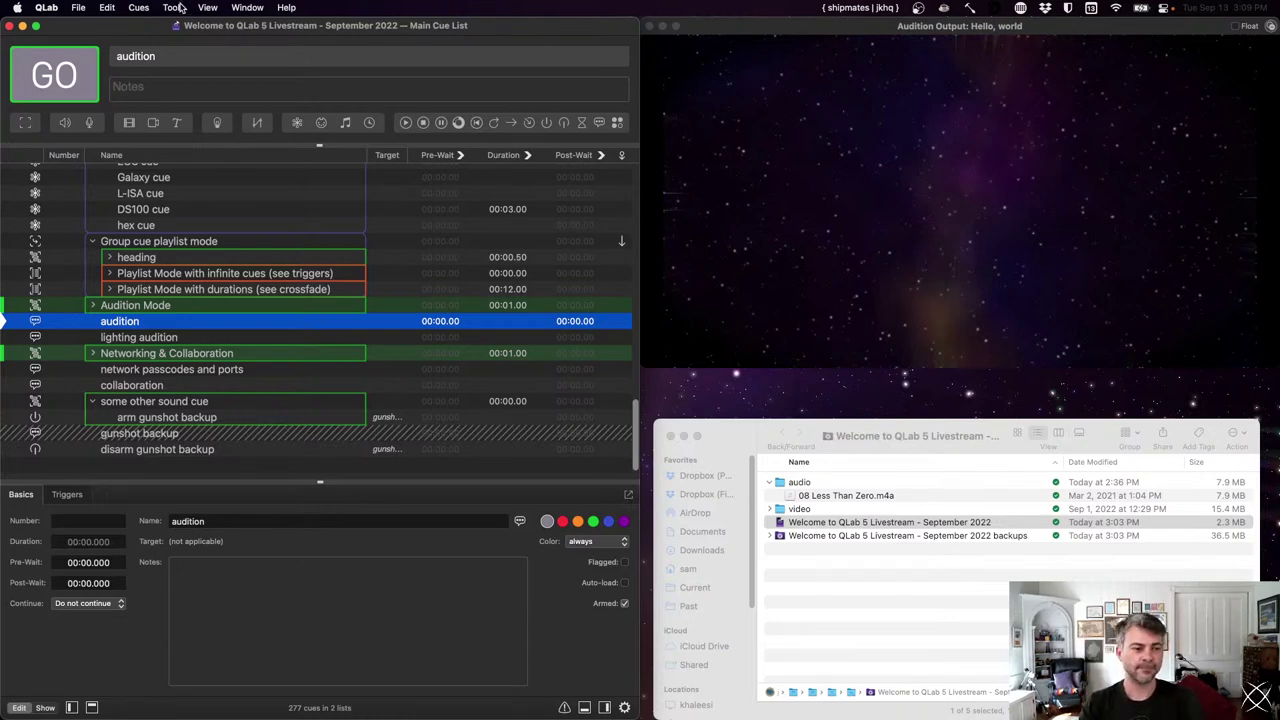
pyautogui.press('super+shift+a')
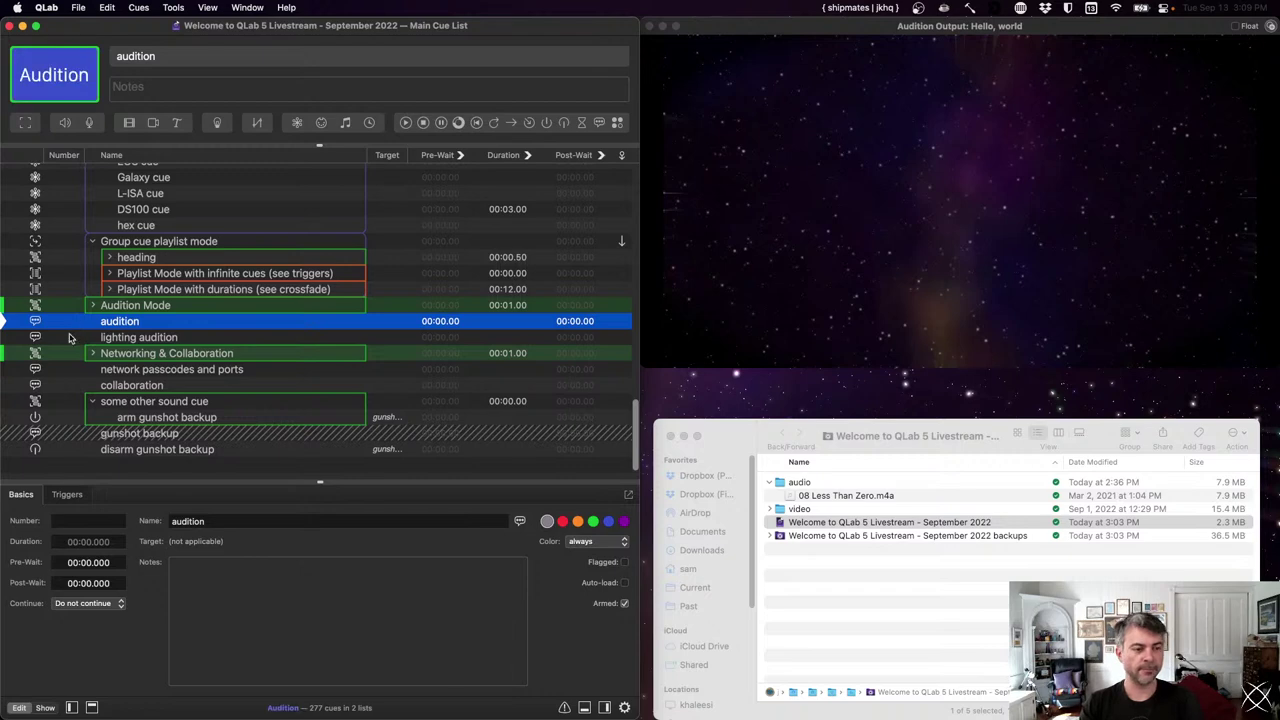
# - Audition the Networking & Collaboration cue with GO, then bring up Workspace Settings with Cmd+comma
pyautogui.click(15, 355)
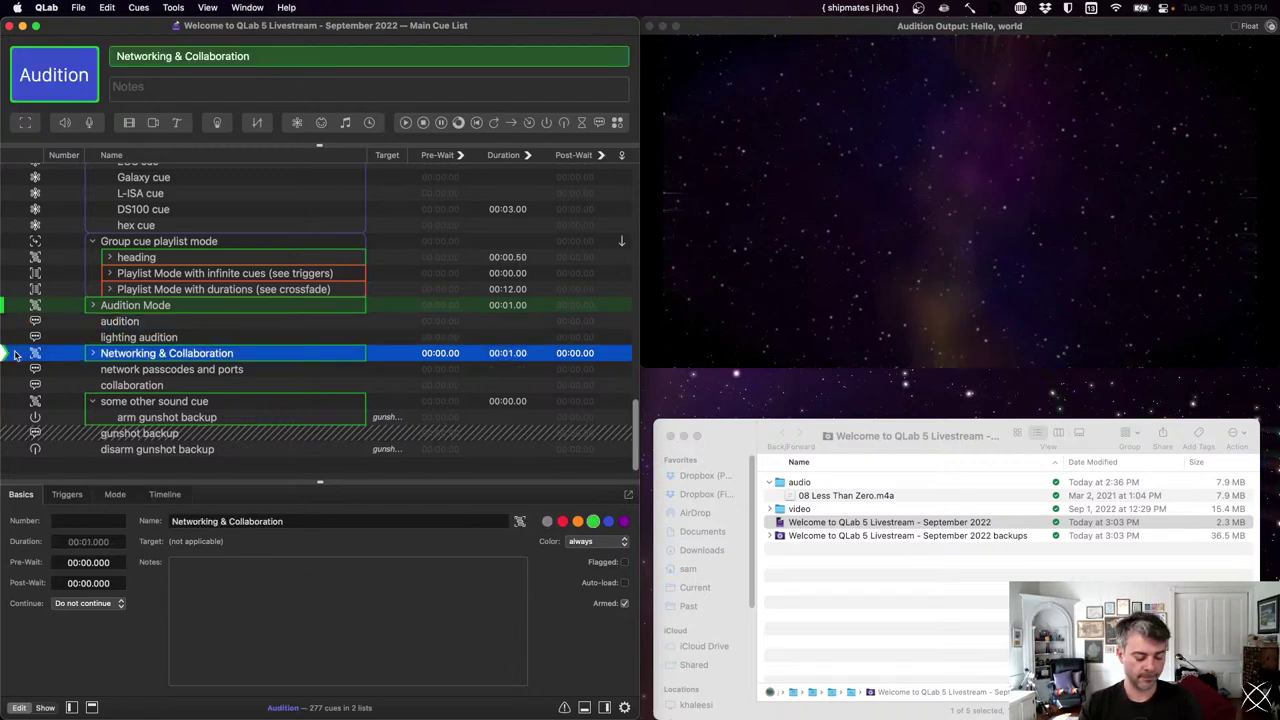
pyautogui.press('space')
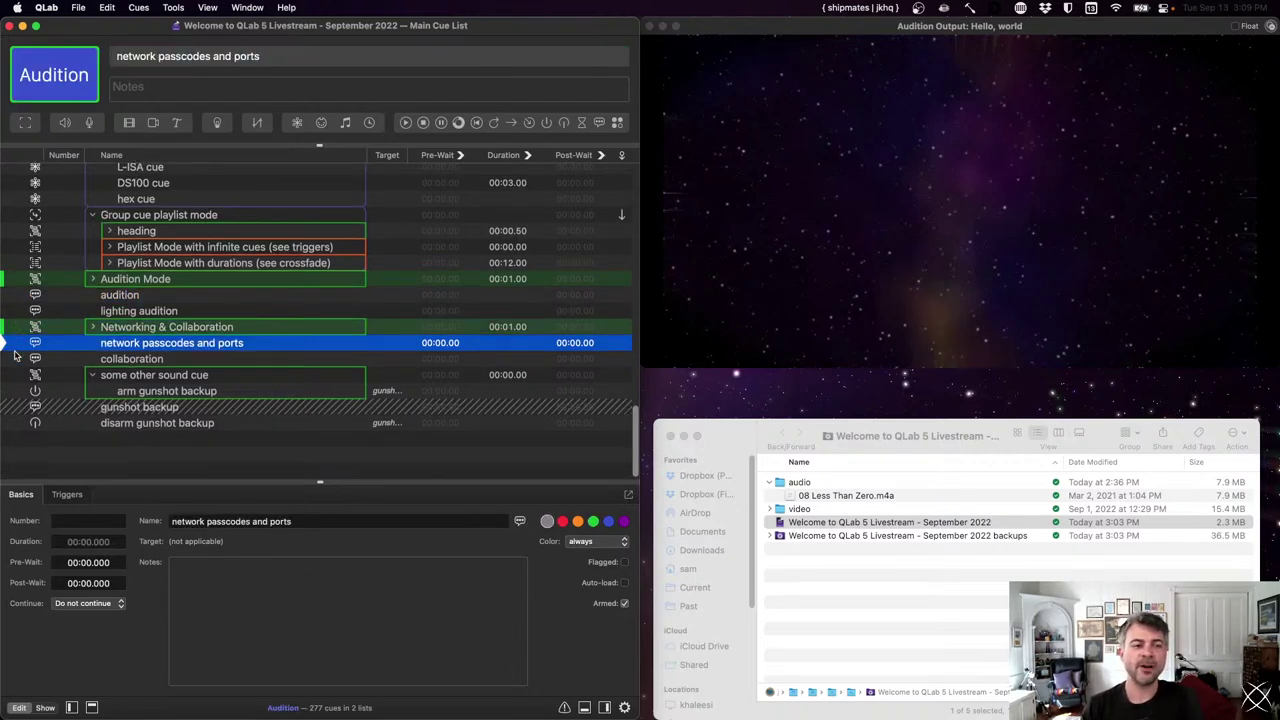
pyautogui.press('Up')
pyautogui.press('Right')
pyautogui.press('Left')
pyautogui.press('Down')
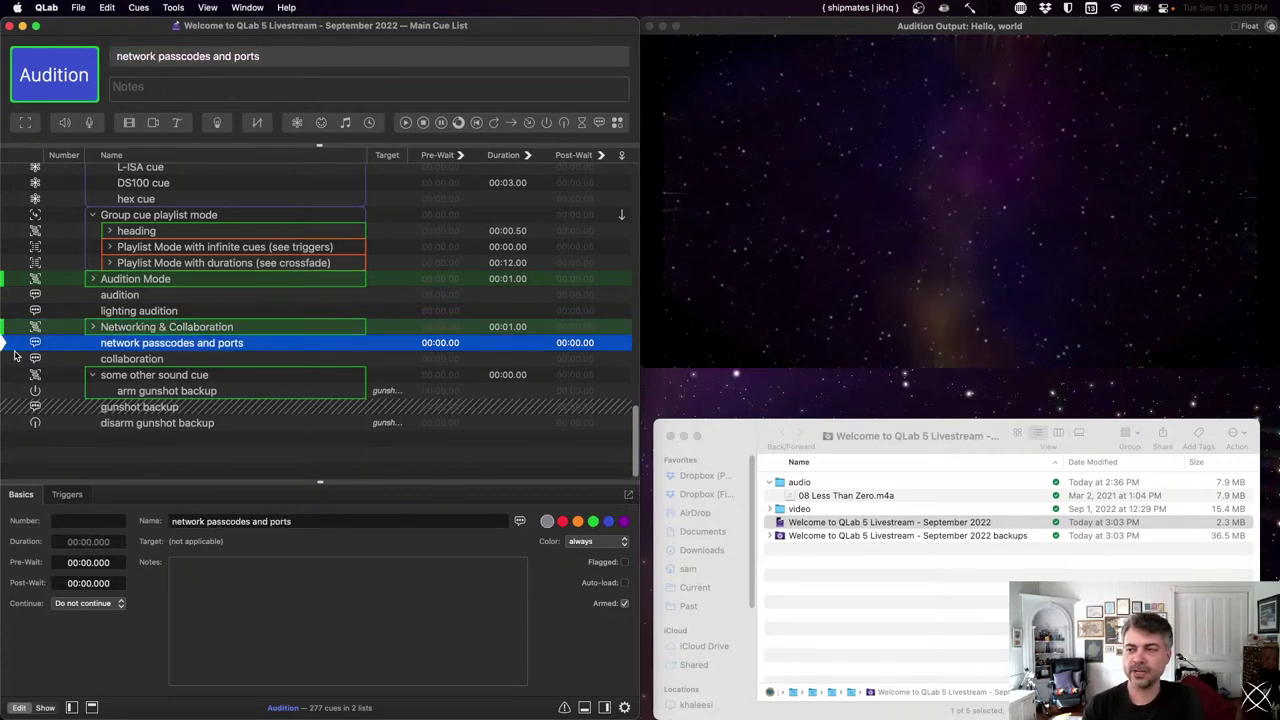
pyautogui.press('super+comma')
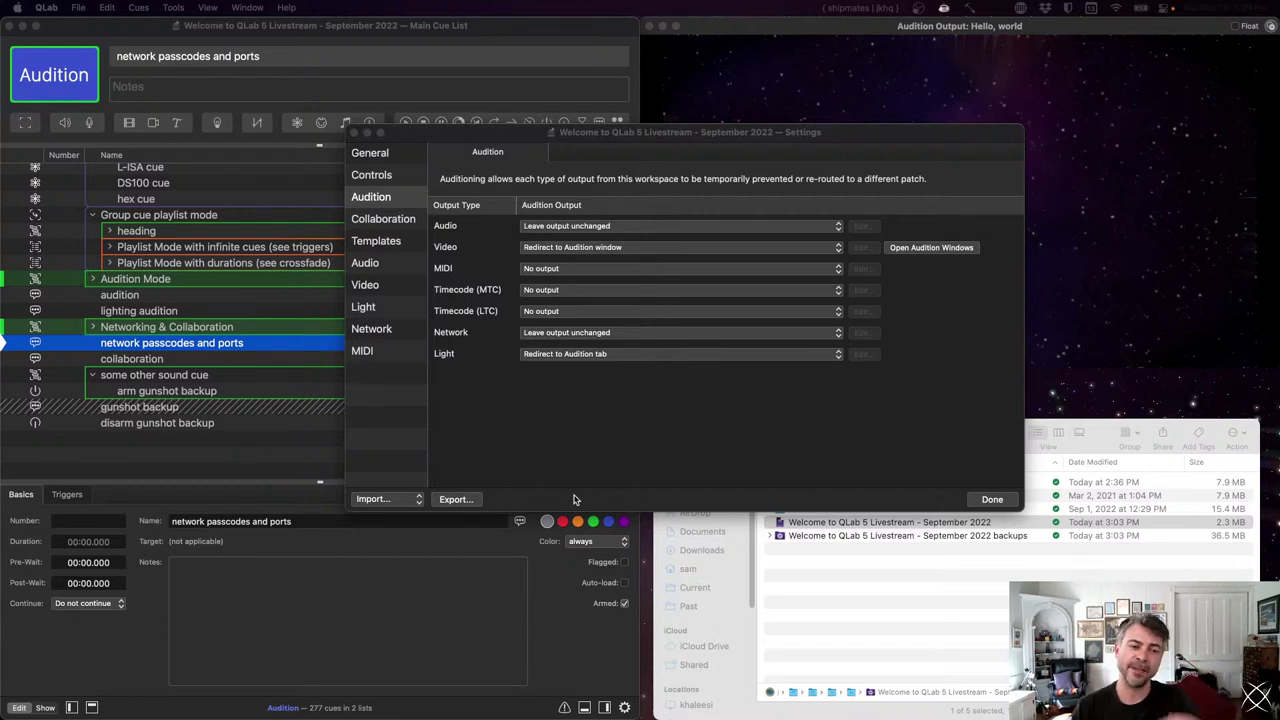
# - Review the Network output patches and the ETC EOS family device types, then close settings
pyautogui.click(390, 333)
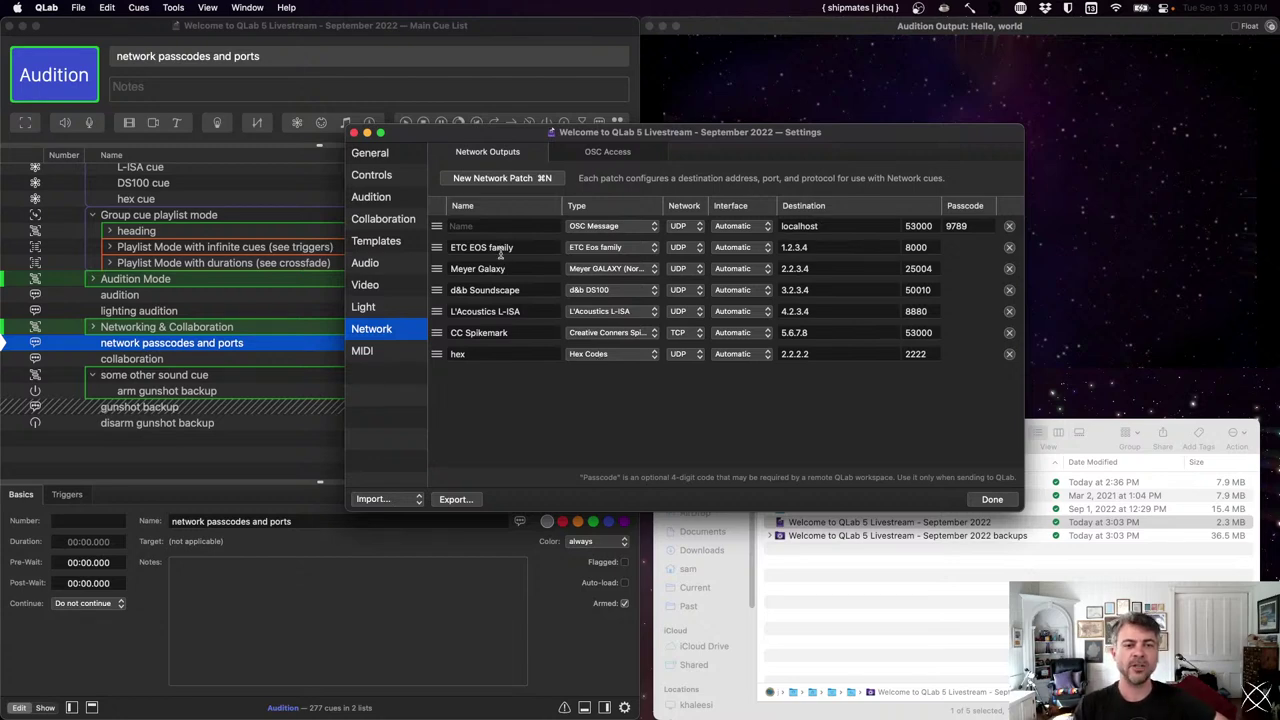
pyautogui.click(648, 246)
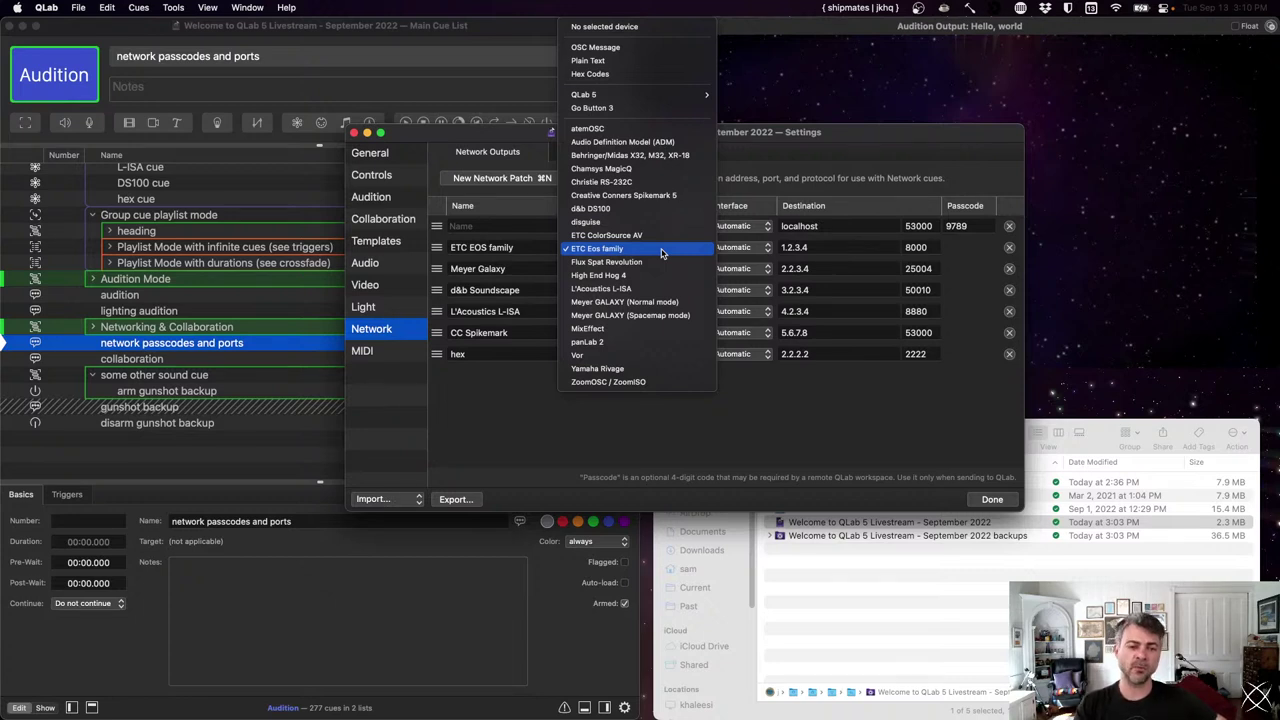
pyautogui.click(770, 178)
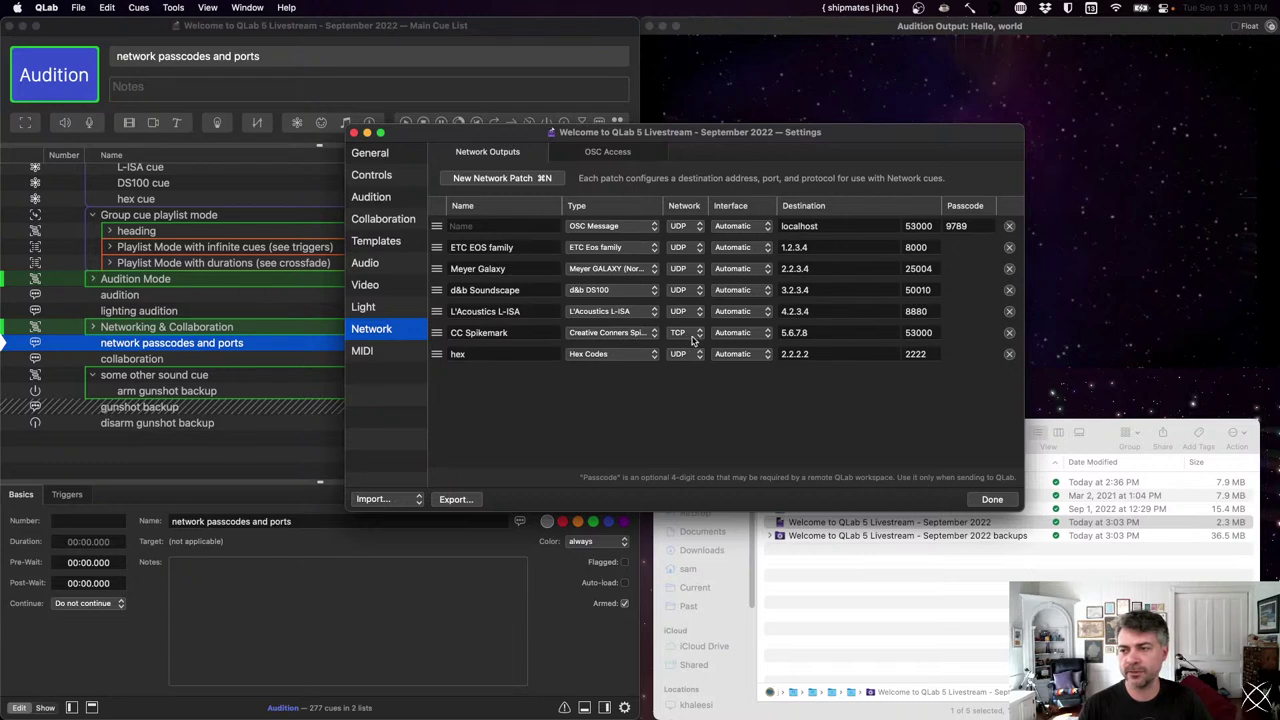
pyautogui.click(1001, 500)
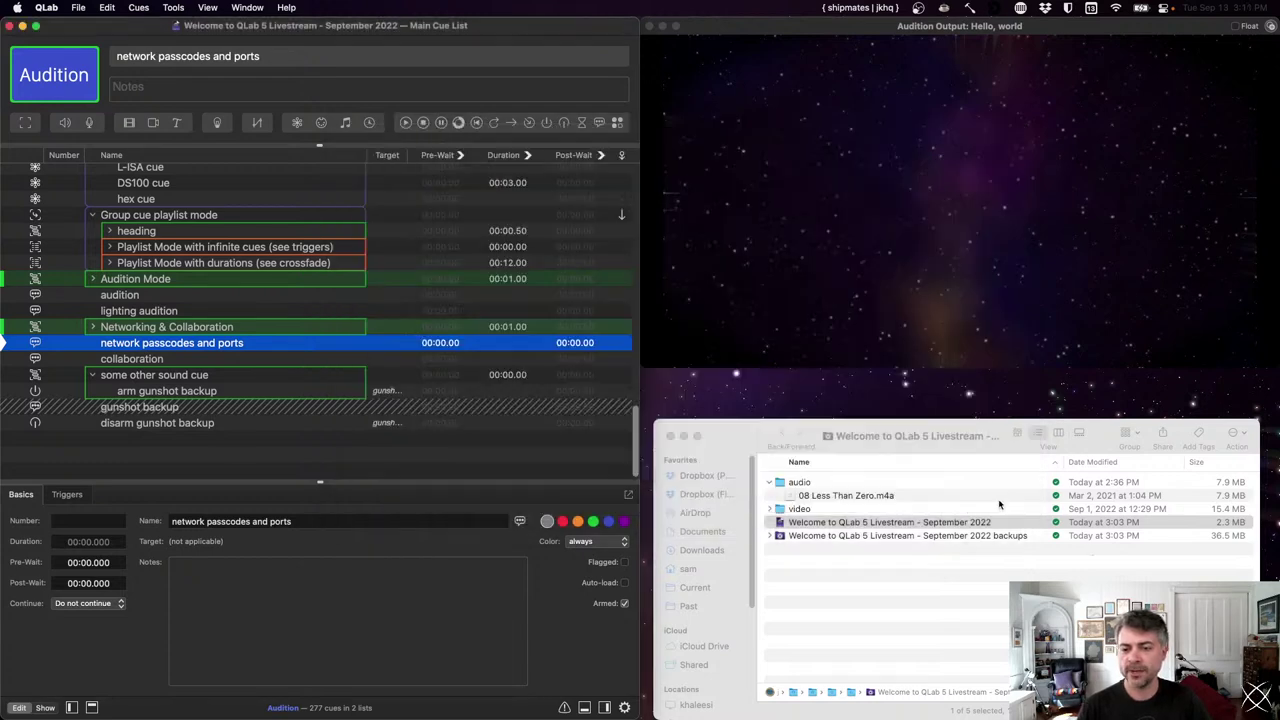
# - Add a new network cue and give it a 1D Fade
pyautogui.click(216, 447)
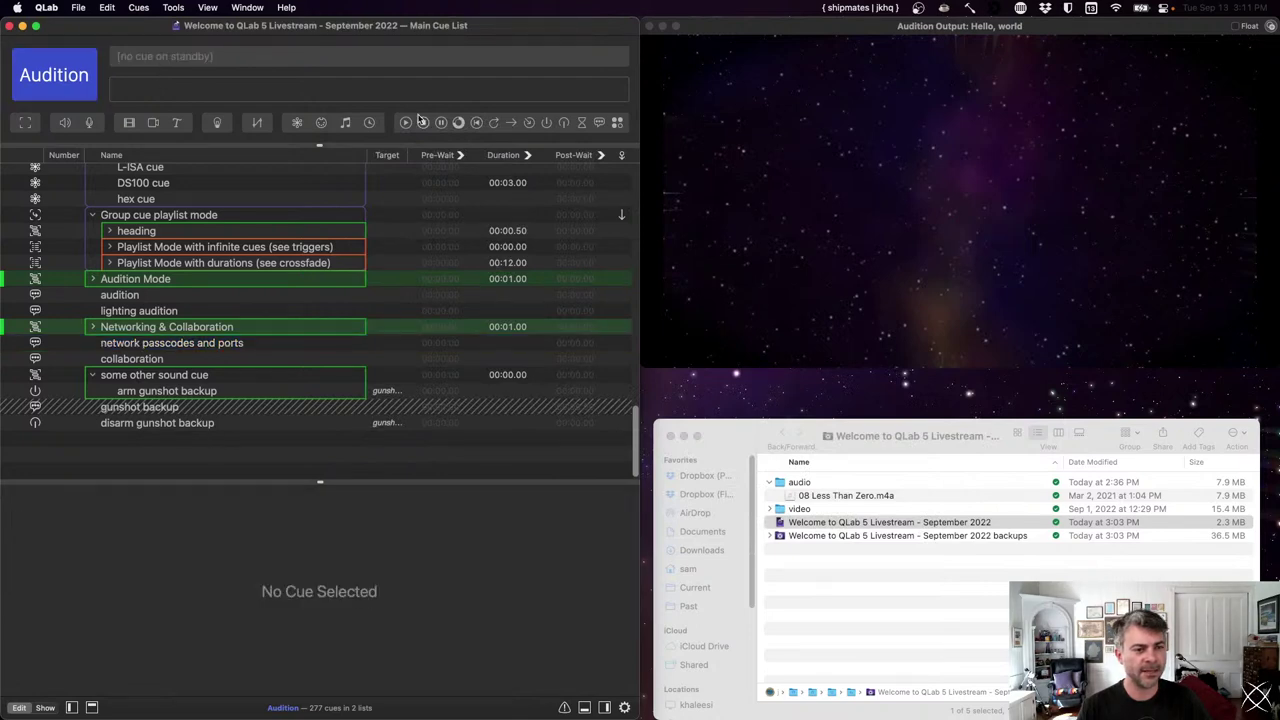
pyautogui.click(297, 122)
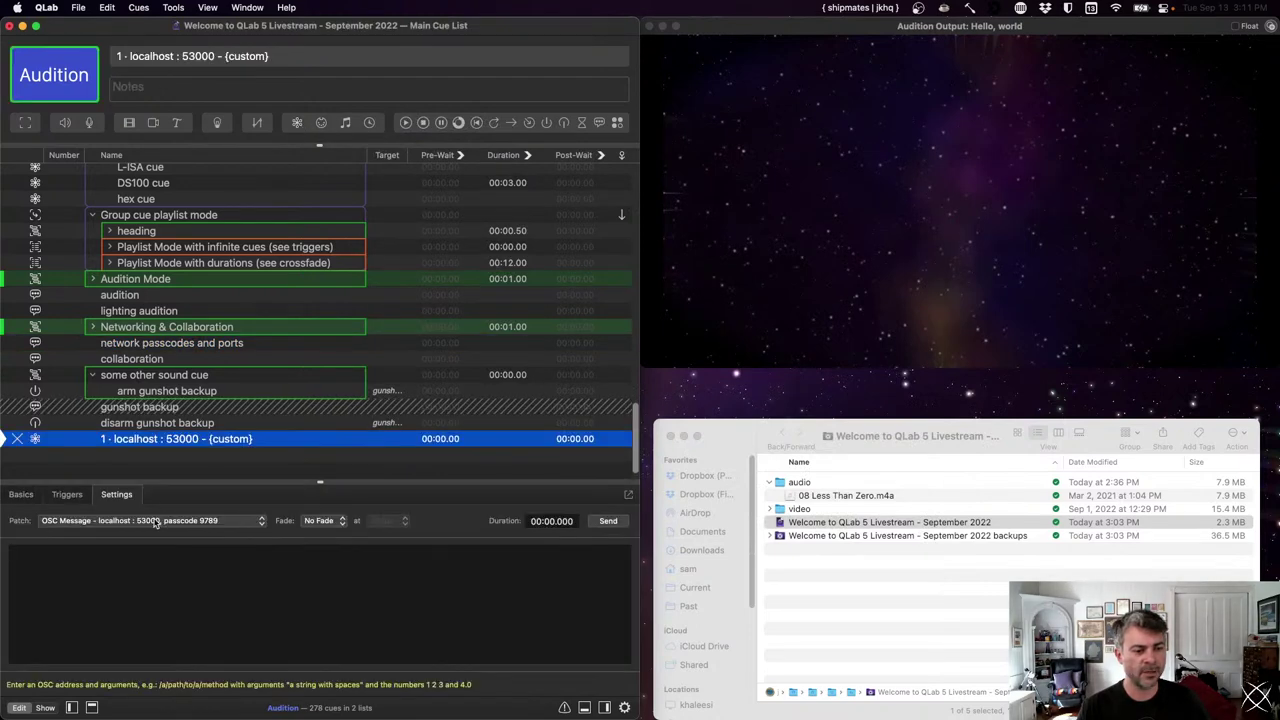
pyautogui.click(158, 520)
pyautogui.click(318, 521)
pyautogui.click(318, 521)
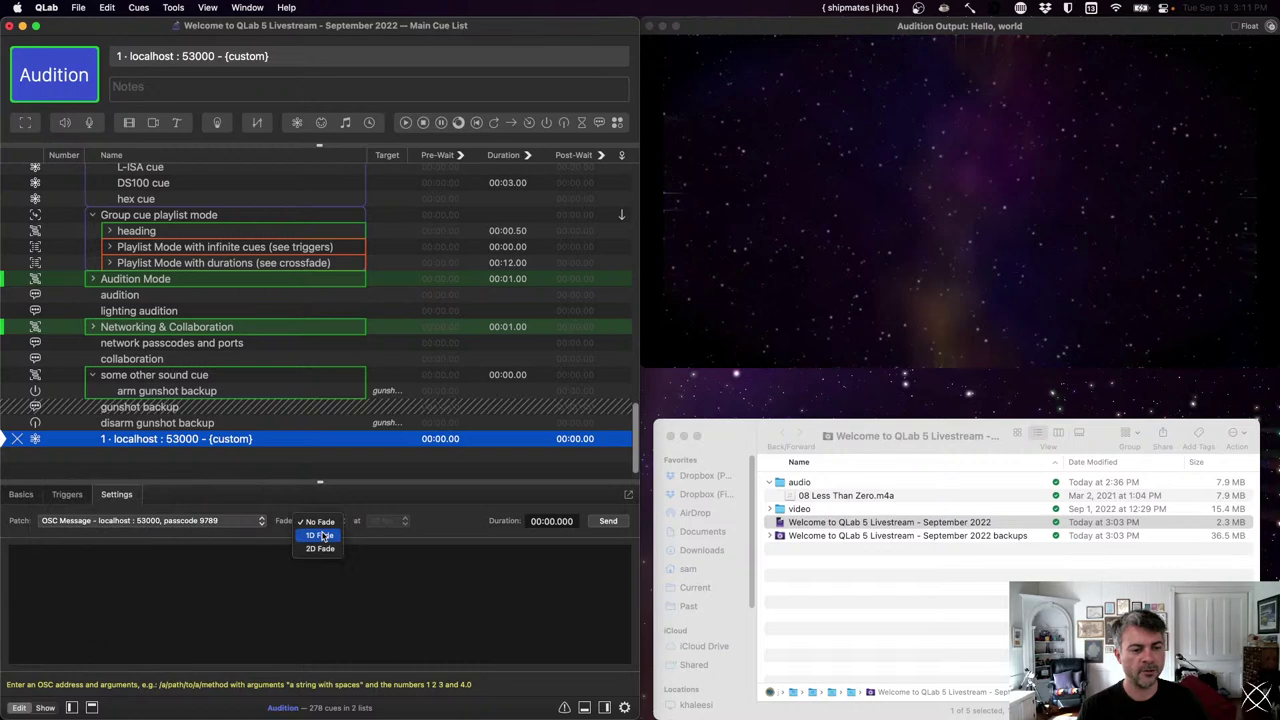
pyautogui.click(319, 535)
# - Set the OSC message to /my/message #v# fading from 0.4 to 0
pyautogui.click(165, 570)
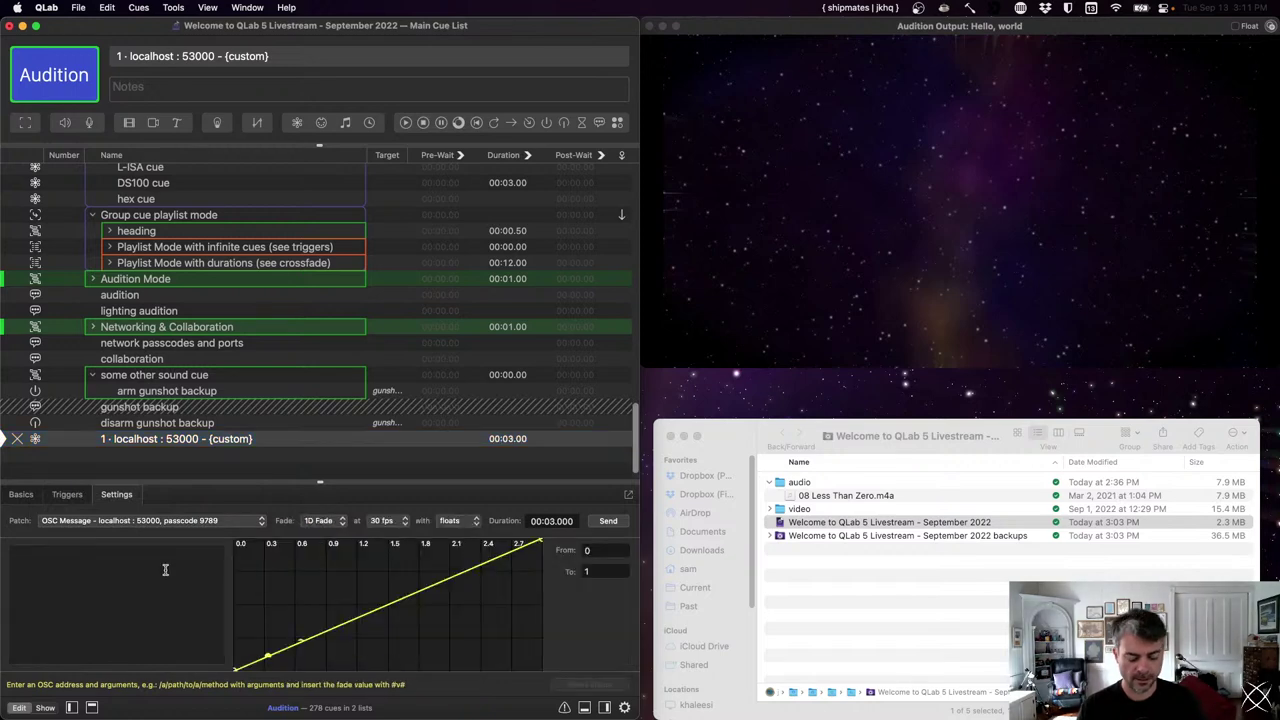
pyautogui.write('/my/message')
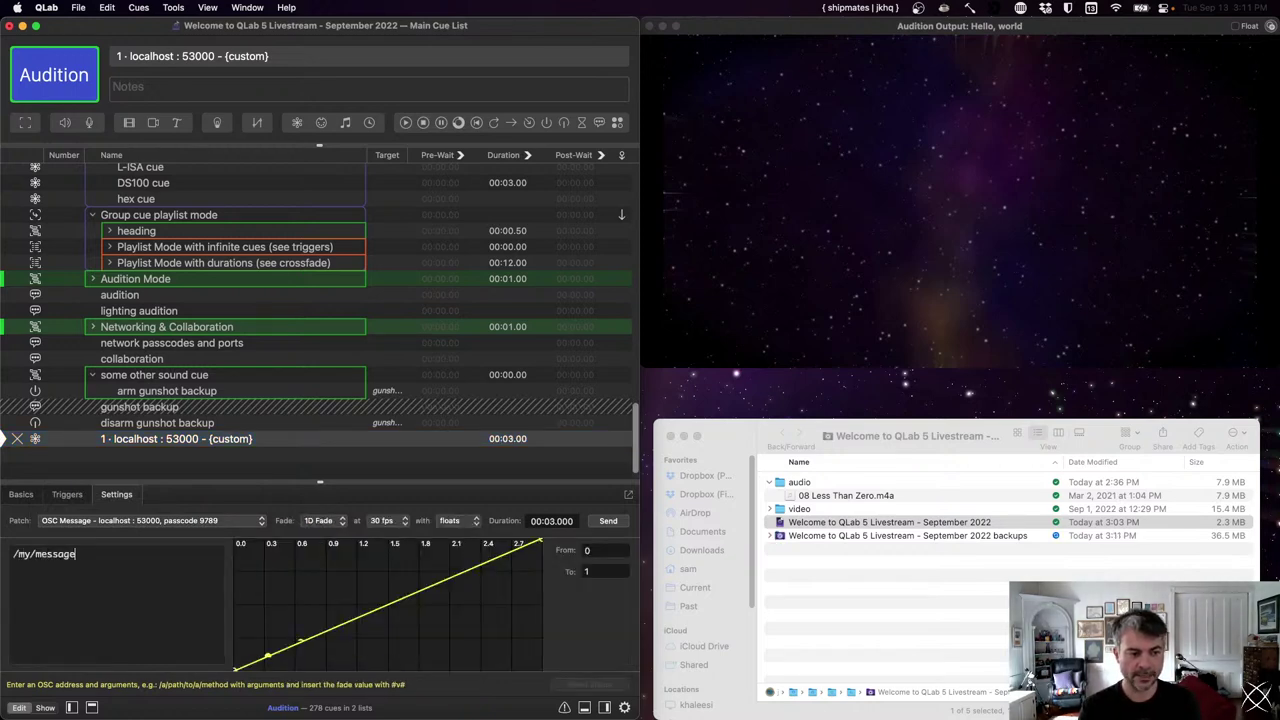
pyautogui.write(' #v#')
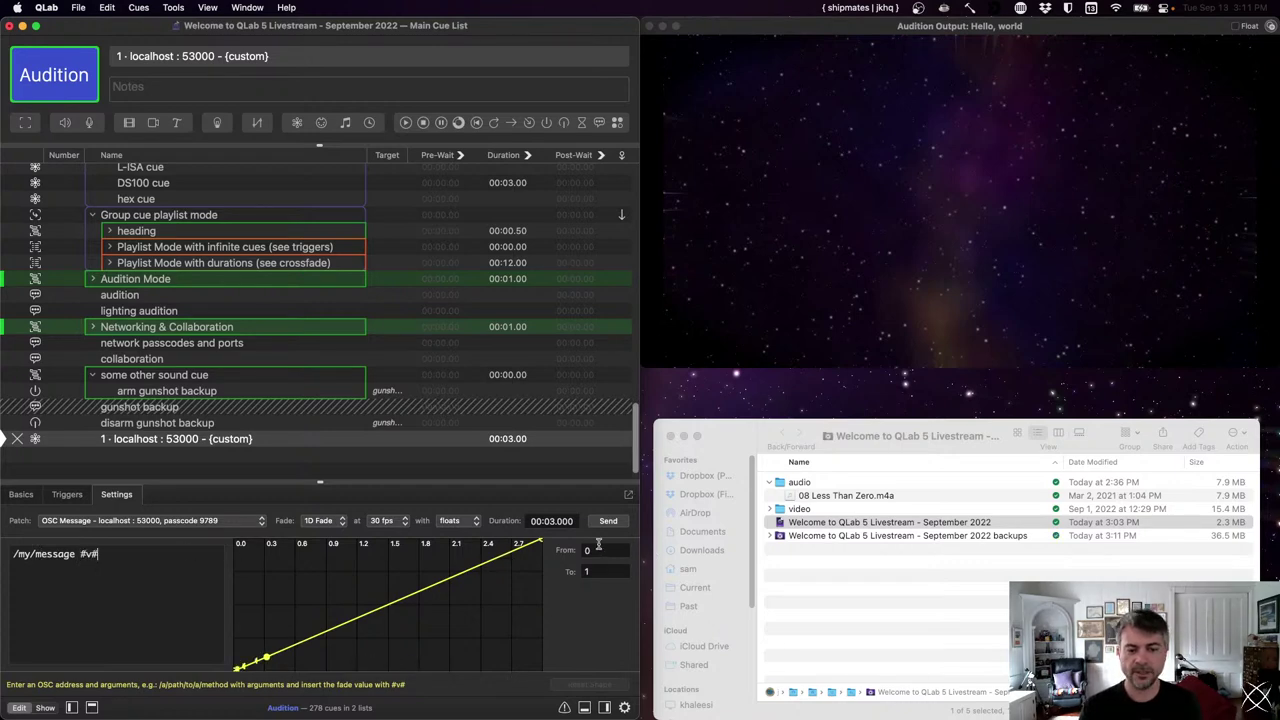
pyautogui.press('Return')
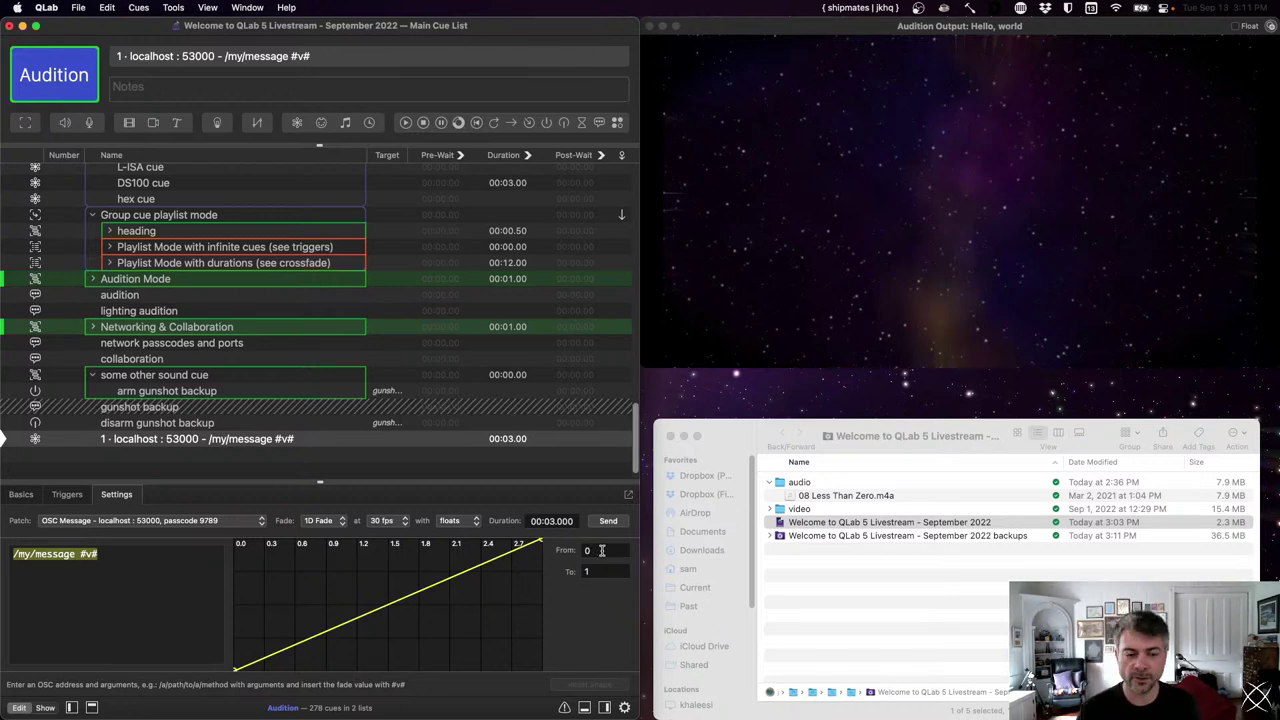
pyautogui.click(601, 550)
pyautogui.write('0.4')
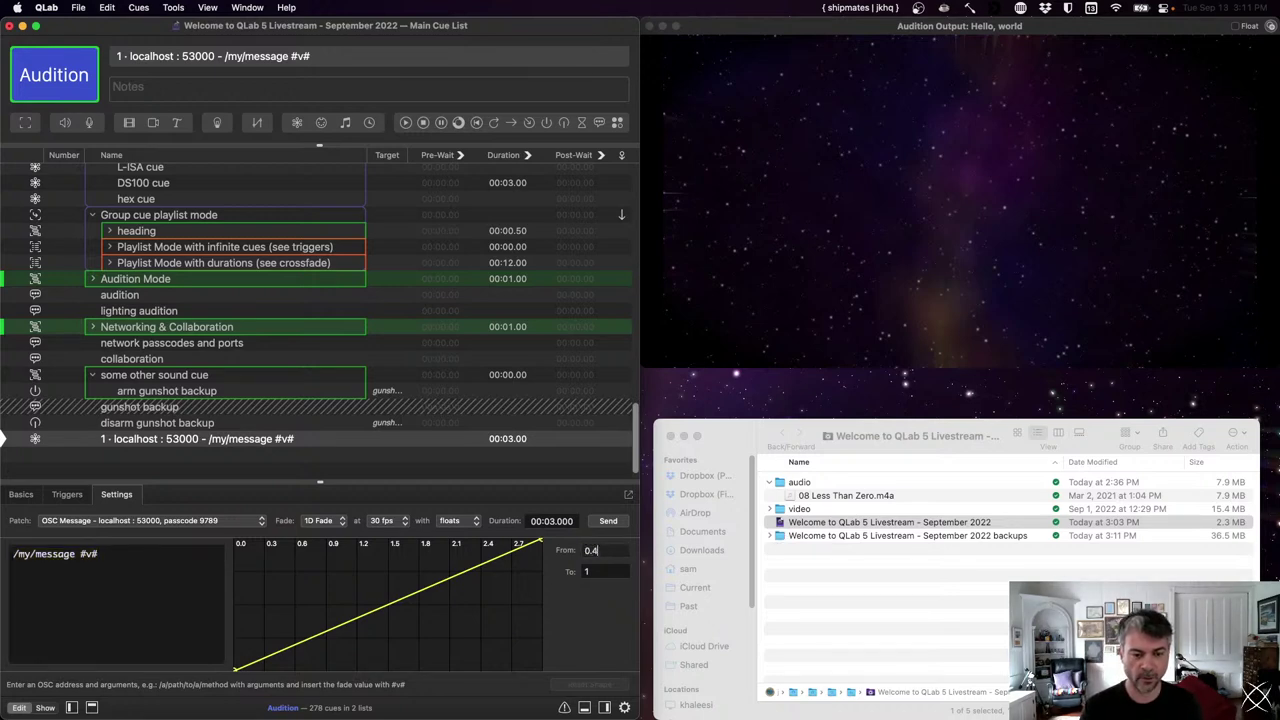
pyautogui.press('Tab')
pyautogui.press('Tab')
pyautogui.write('0')
pyautogui.press('Return')
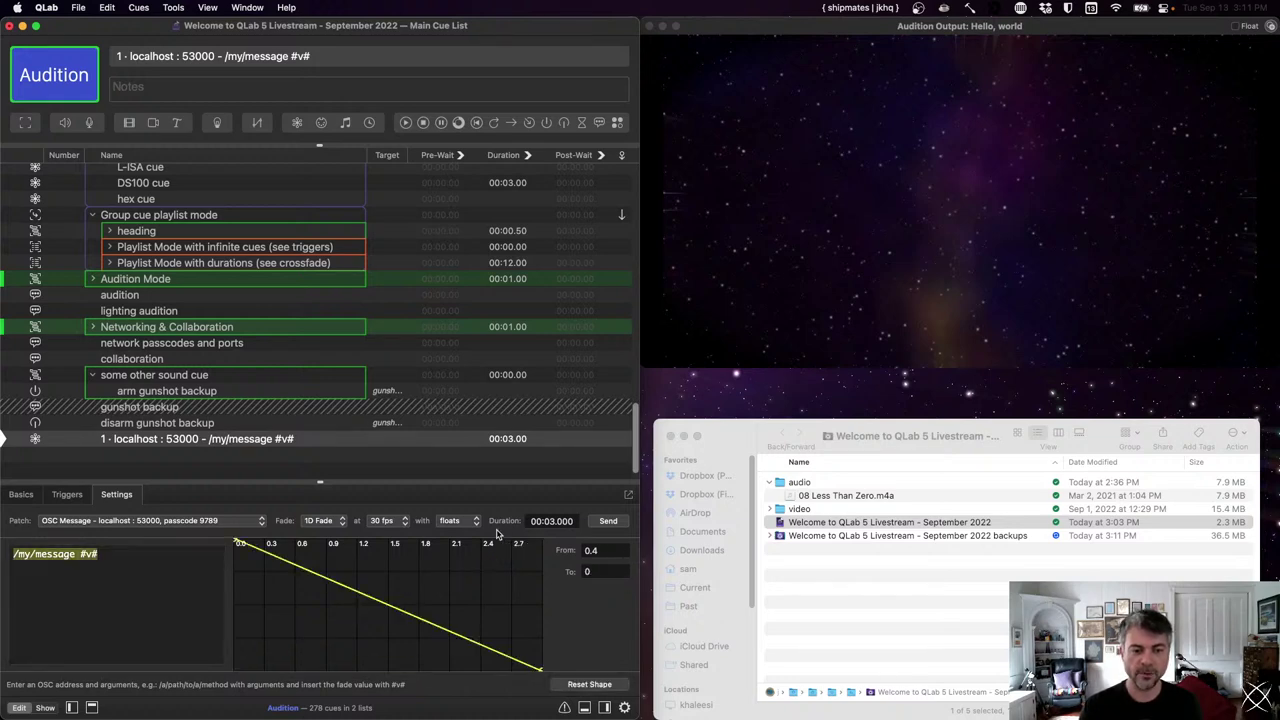
# - Keep the fade values as floats and open Workspace Settings
pyautogui.click(458, 524)
pyautogui.click(457, 535)
pyautogui.click(462, 521)
pyautogui.click(456, 508)
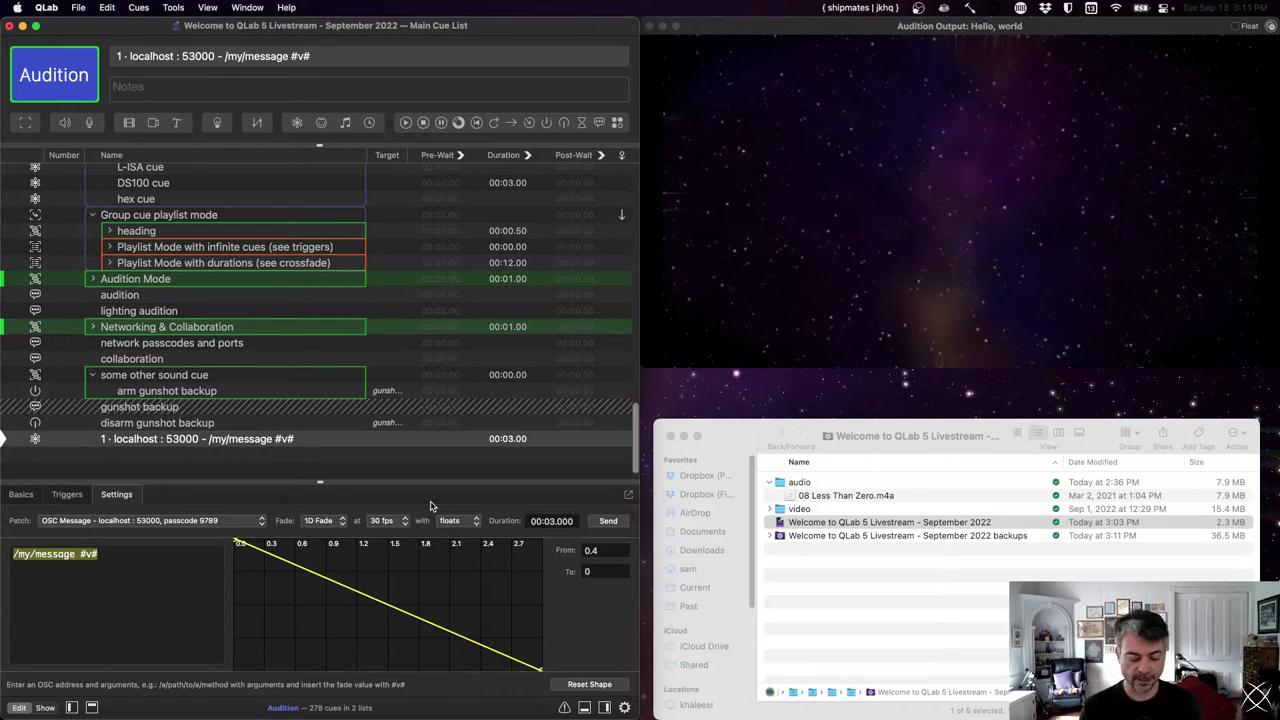
pyautogui.press('super+comma')
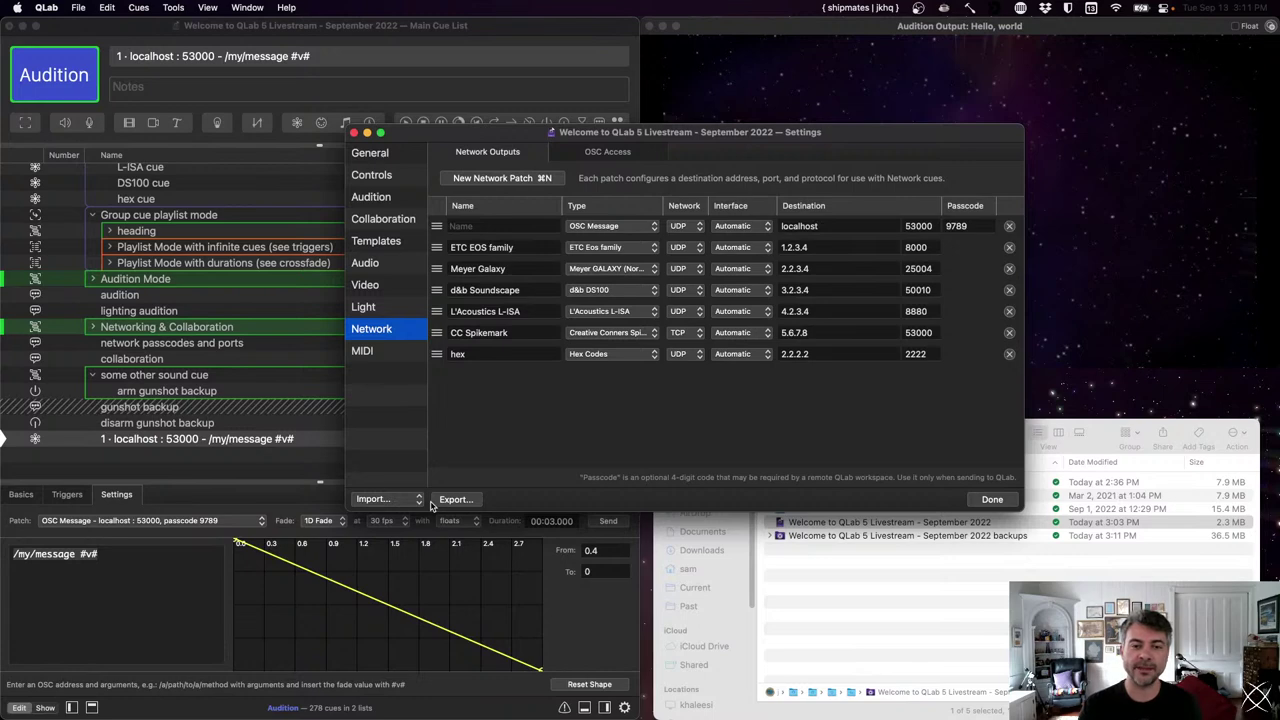
# - Show the device Type choices for the hex network patch
pyautogui.click(629, 355)
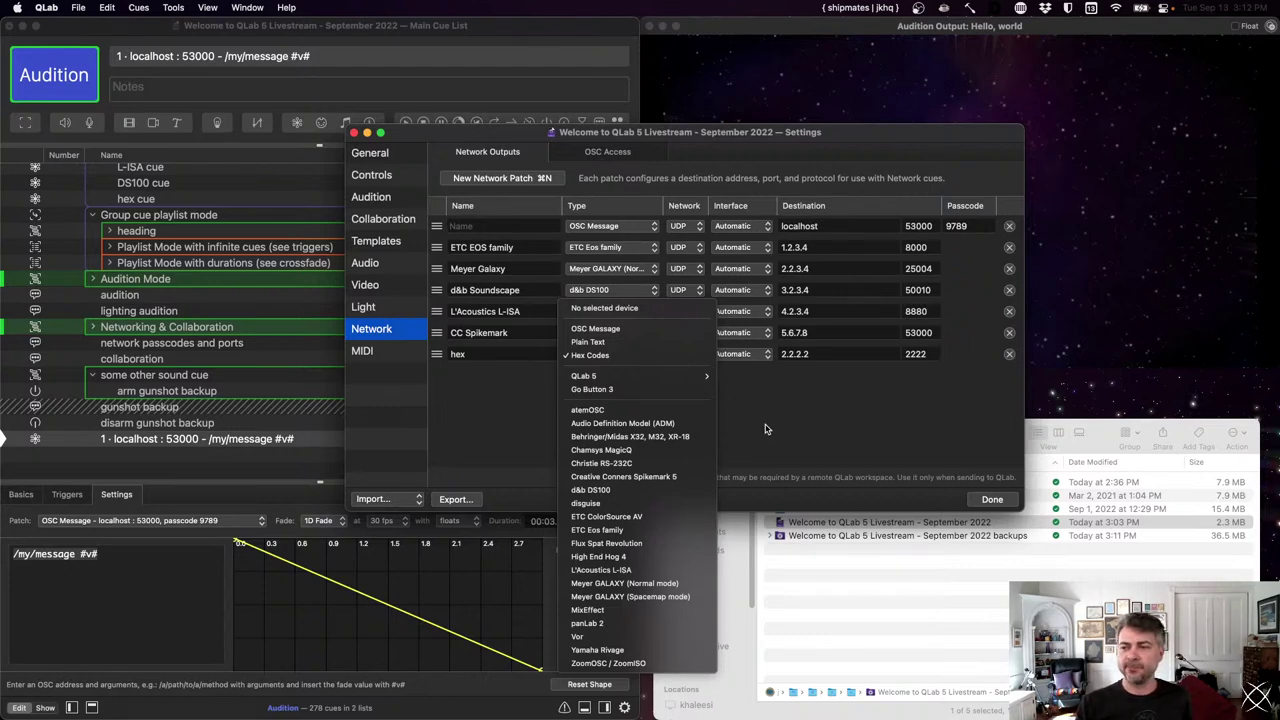
pyautogui.click(765, 429)
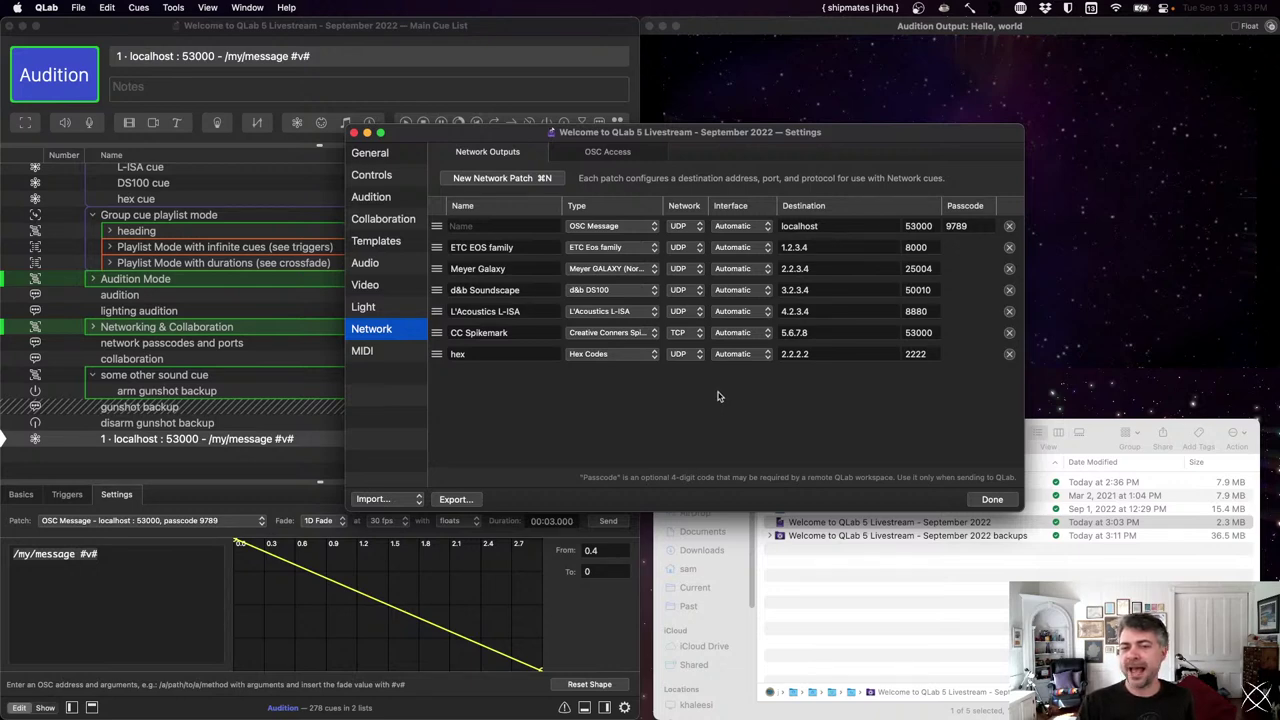
pyautogui.click(598, 355)
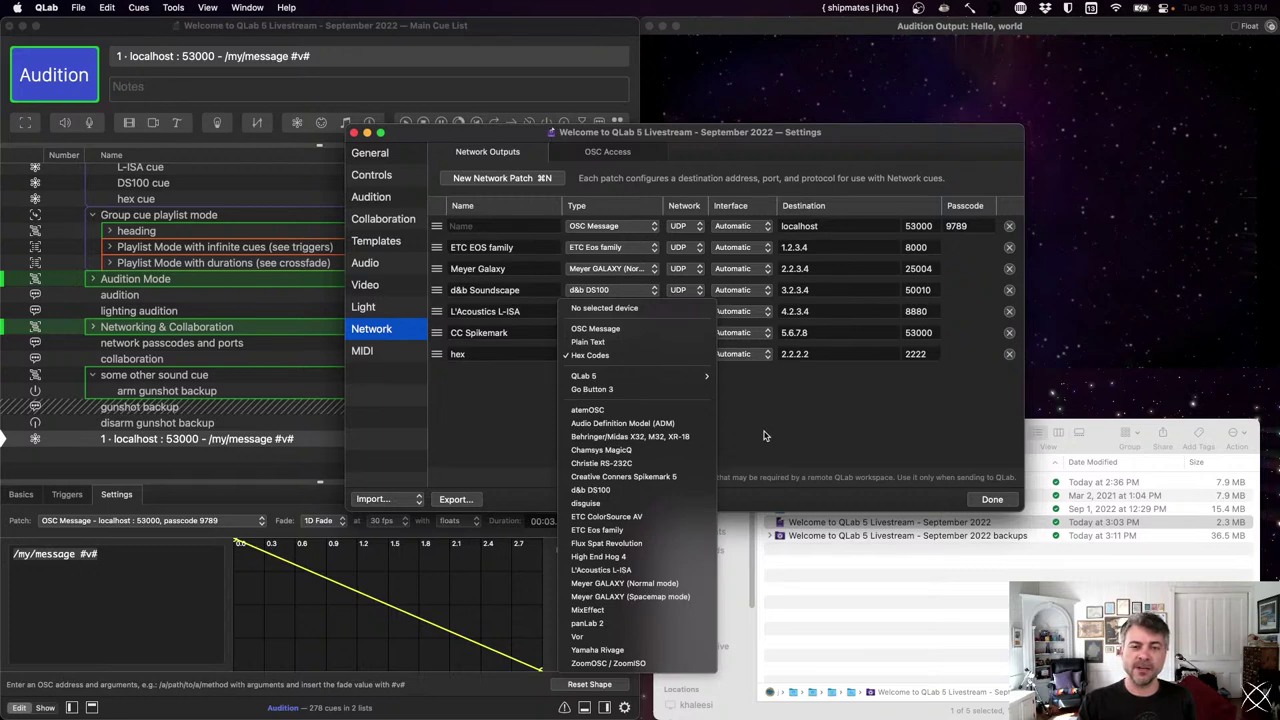
pyautogui.click(763, 435)
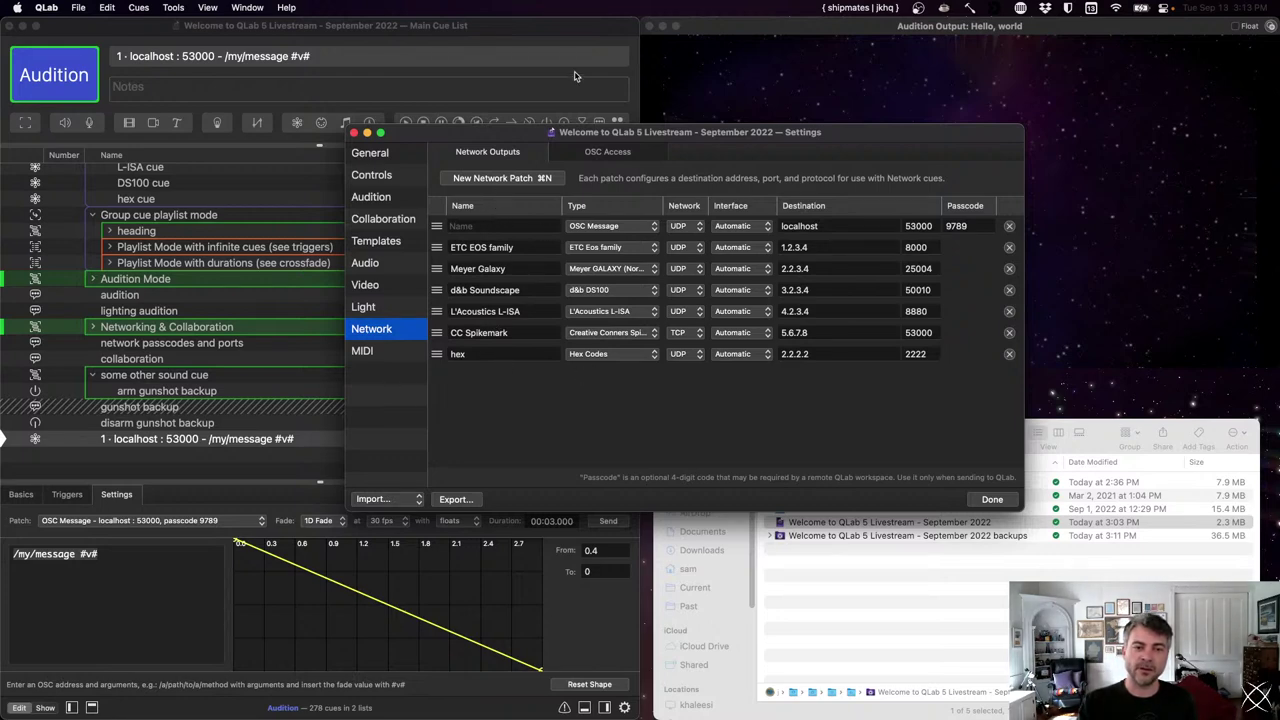
# - Switch to the OSC Access tab to see passcode permissions and listening ports
pyautogui.click(605, 153)
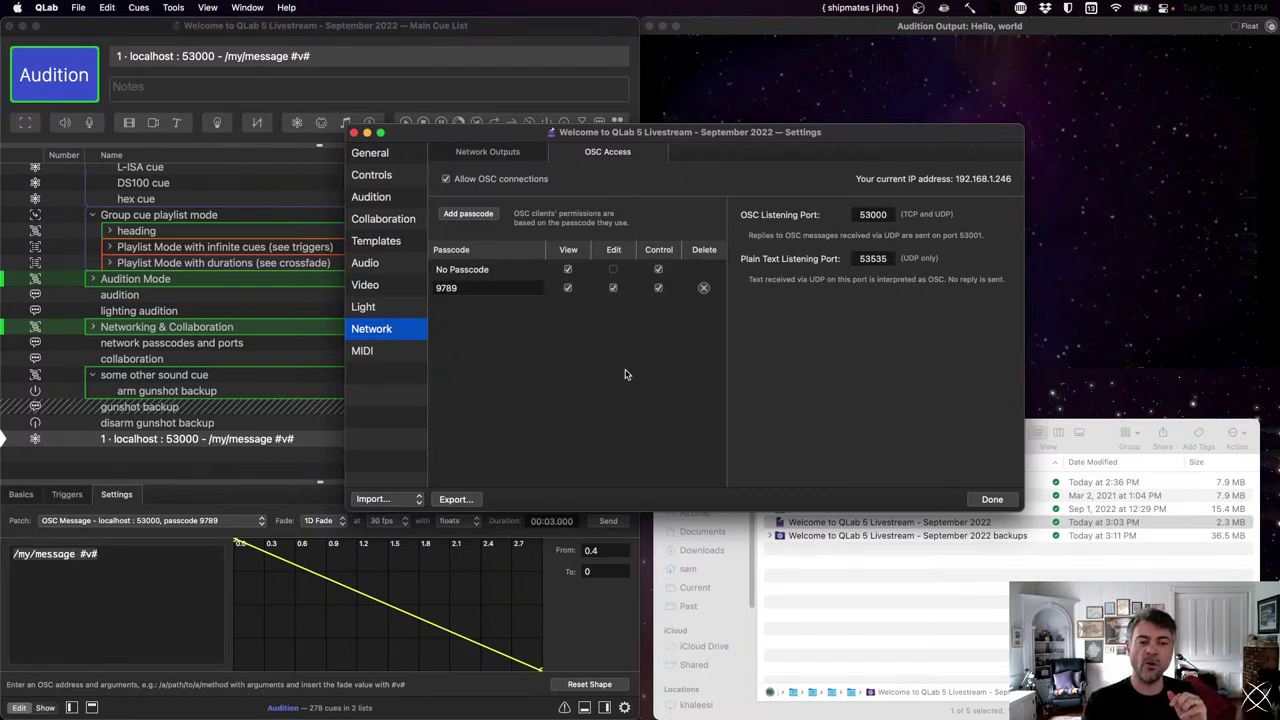
# - Toggle the No Passcode Edit and Control boxes until view, edit and control are all checked
pyautogui.click(659, 270)
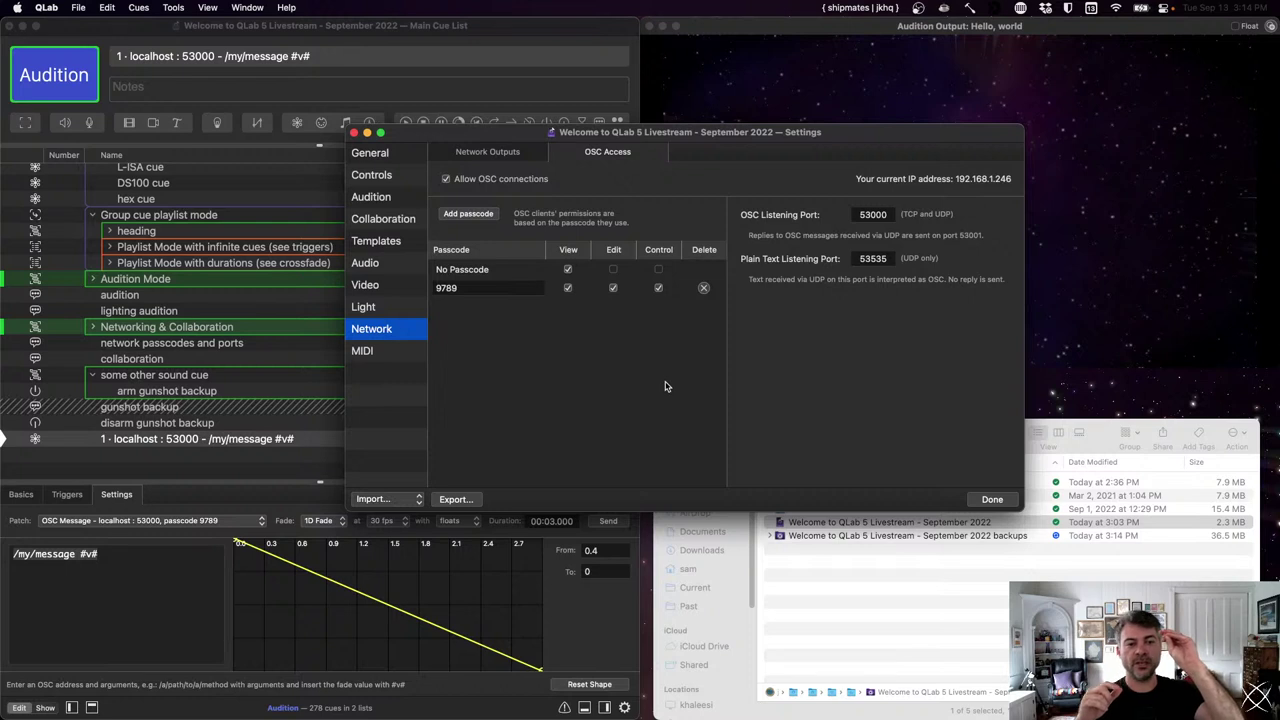
pyautogui.click(613, 270)
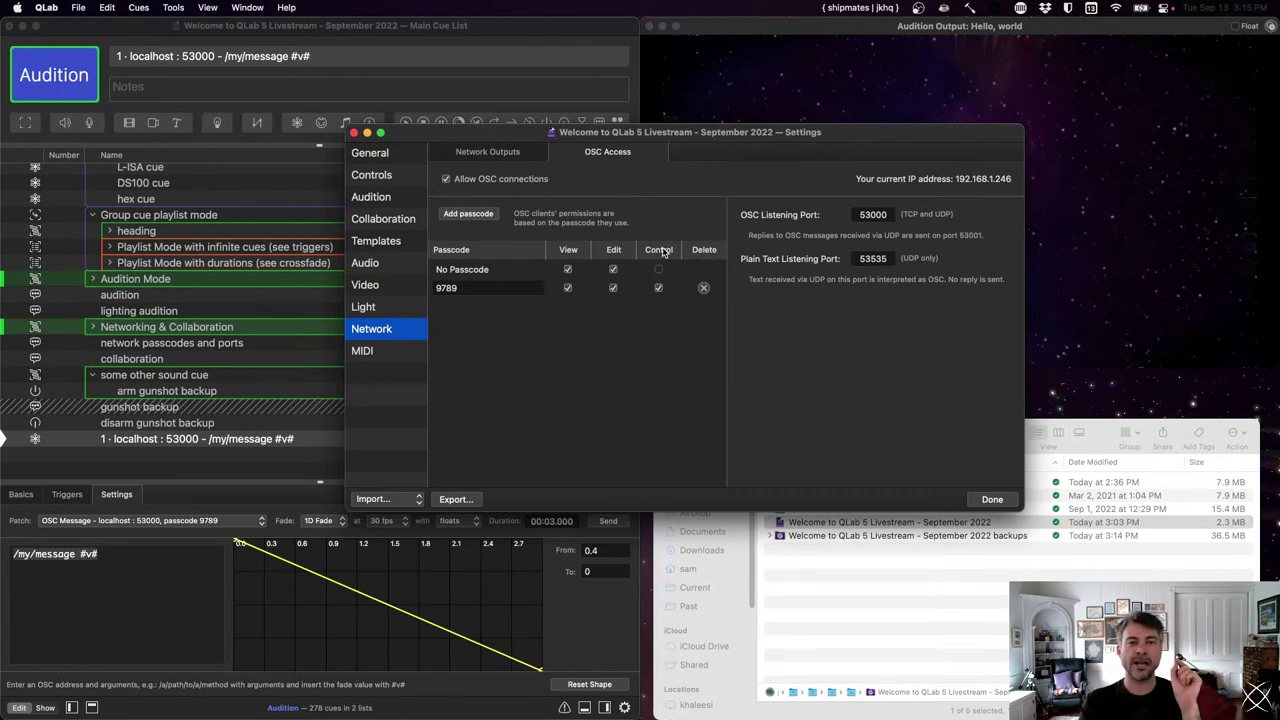
pyautogui.click(613, 269)
pyautogui.click(658, 269)
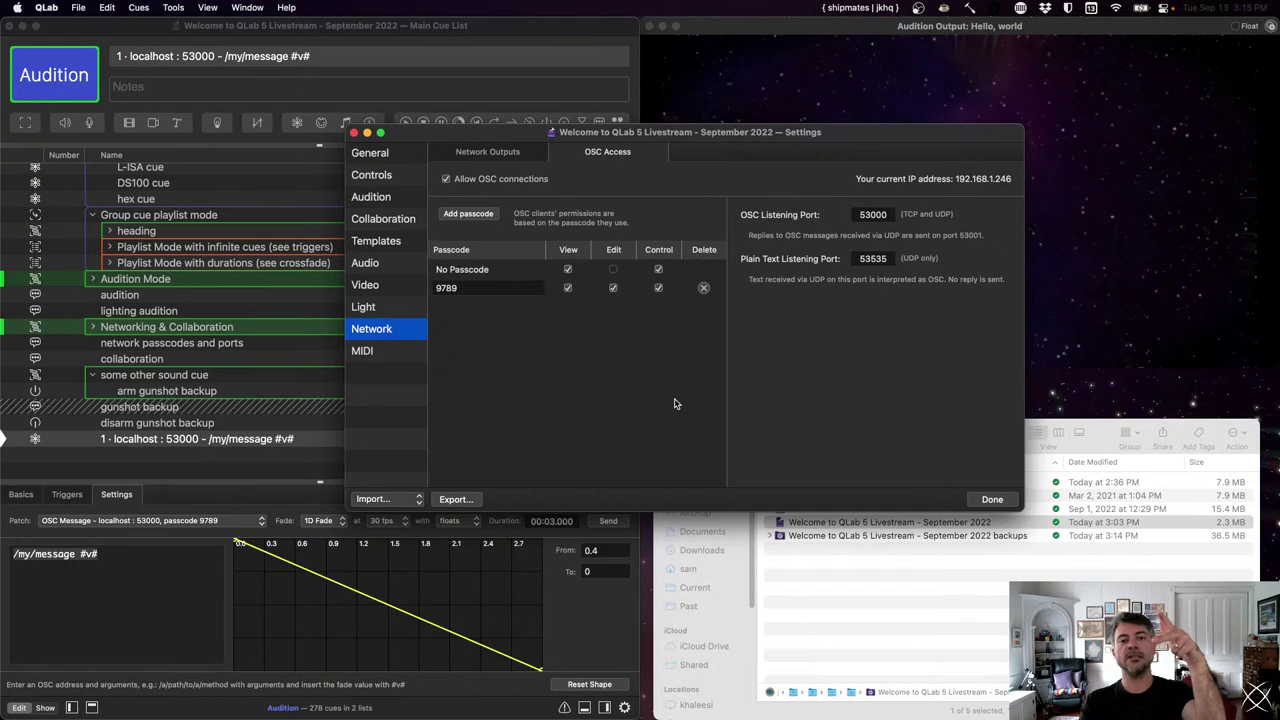
pyautogui.click(613, 270)
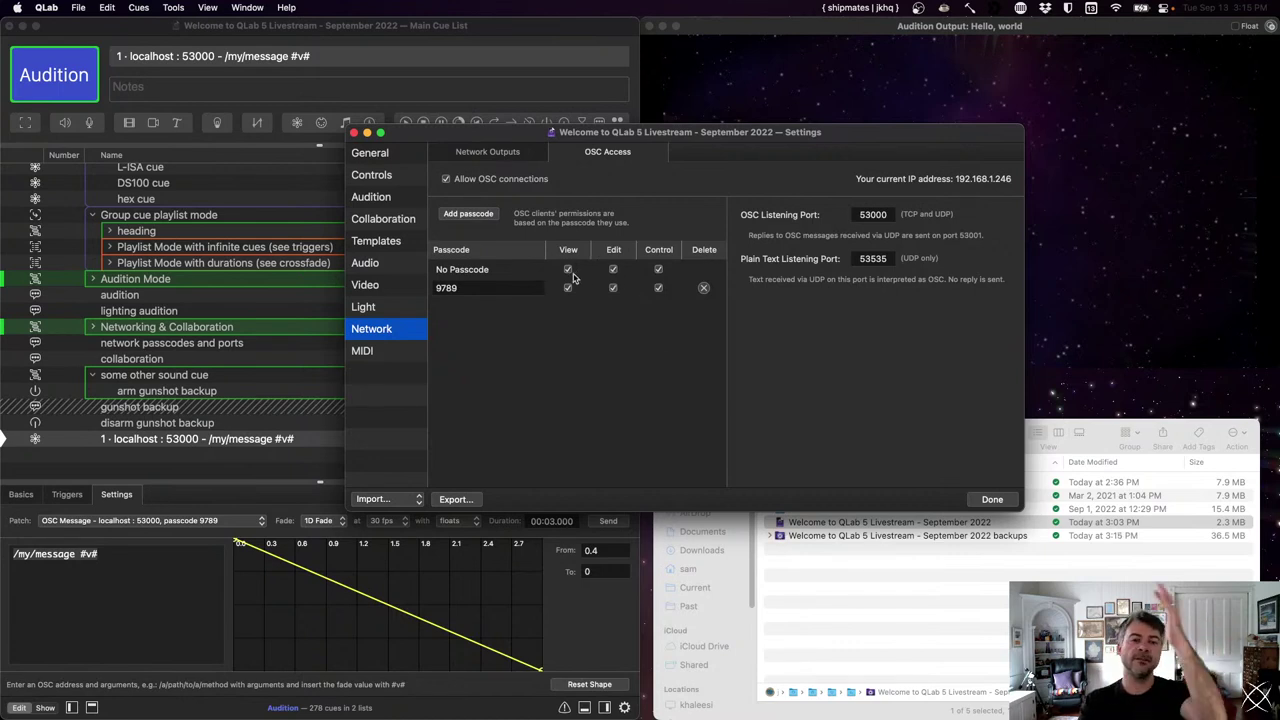
# - Add new passcodes and toggle edit and control permissions on them and the original passcode
pyautogui.click(473, 215)
pyautogui.click(473, 215)
pyautogui.click(473, 215)
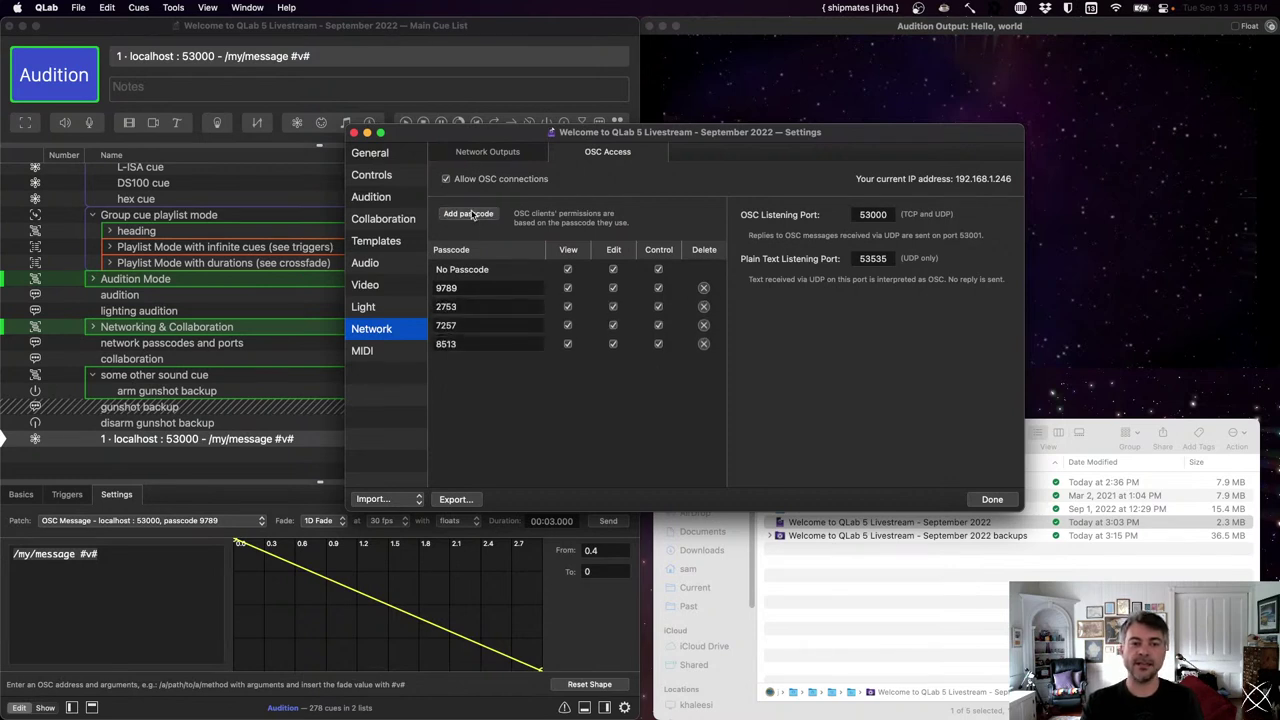
pyautogui.click(613, 344)
pyautogui.click(658, 344)
pyautogui.click(613, 325)
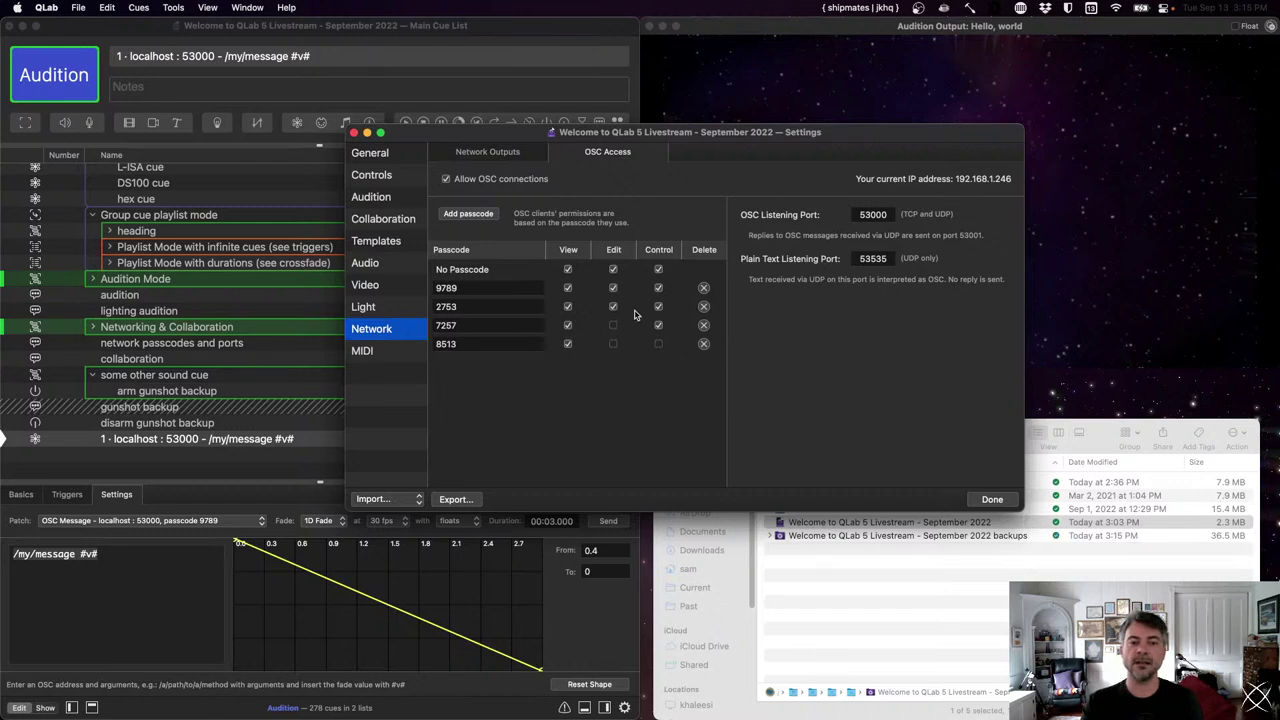
pyautogui.click(658, 306)
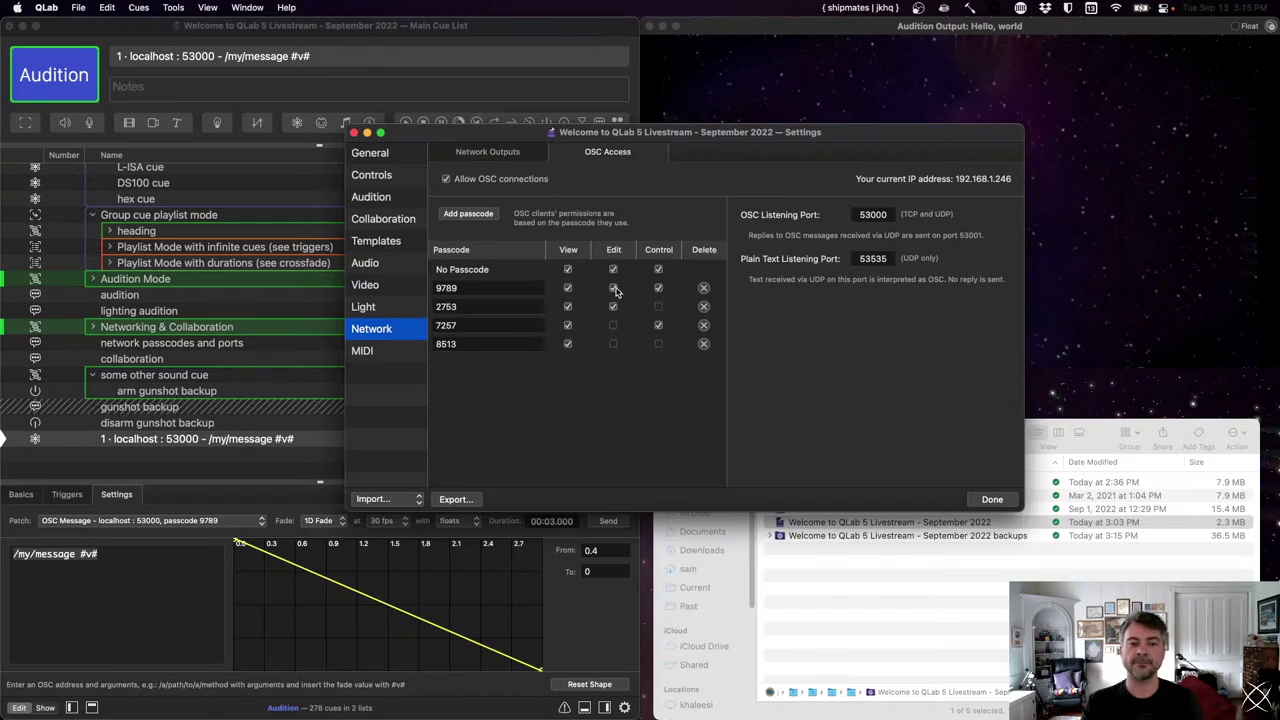
pyautogui.click(614, 288)
pyautogui.click(659, 289)
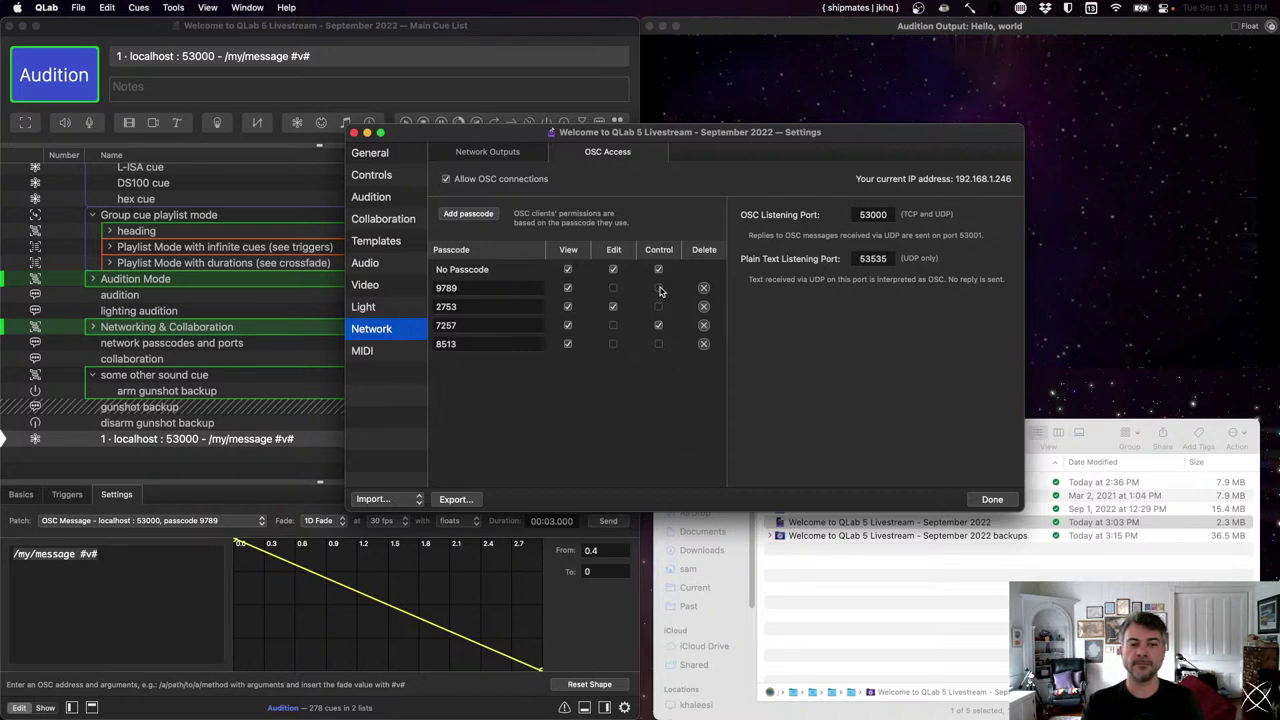
pyautogui.click(613, 289)
pyautogui.click(658, 288)
# - Delete the added passcodes, keeping the original, and make No Passcode view-only
pyautogui.click(704, 289)
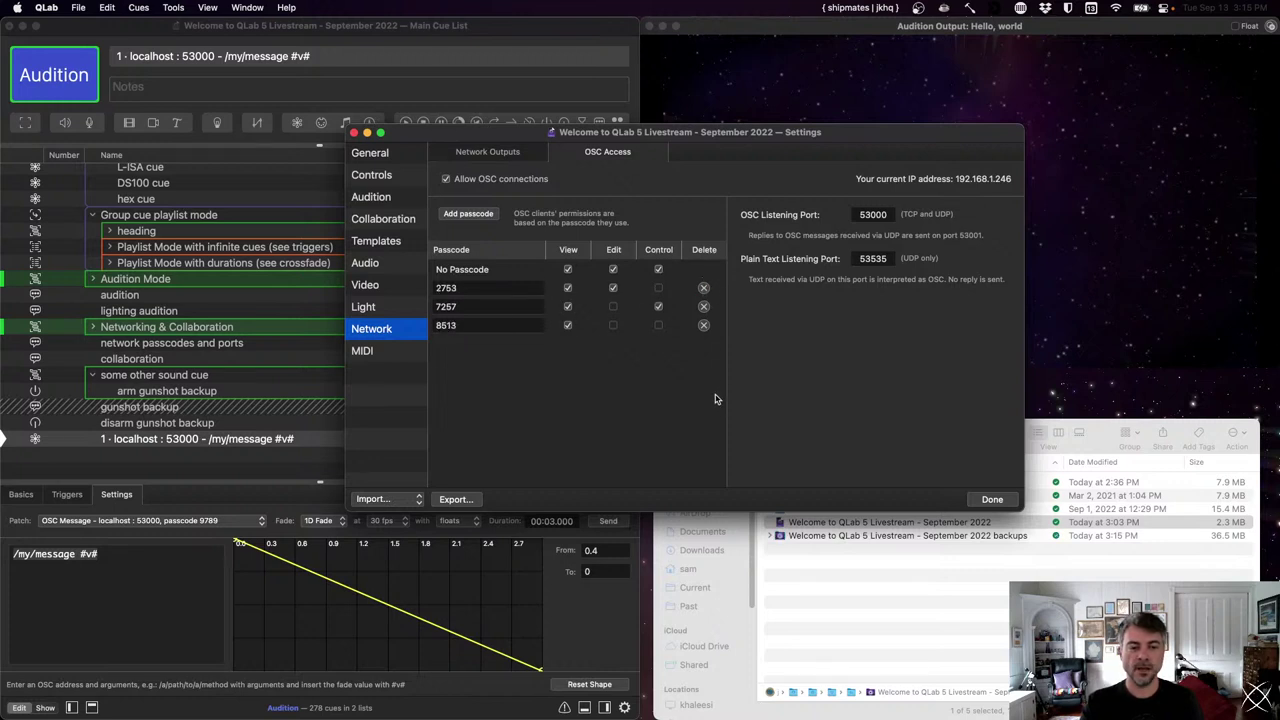
pyautogui.press('super+z')
pyautogui.click(705, 327)
pyautogui.click(704, 306)
pyautogui.click(704, 306)
pyautogui.click(614, 270)
pyautogui.click(659, 270)
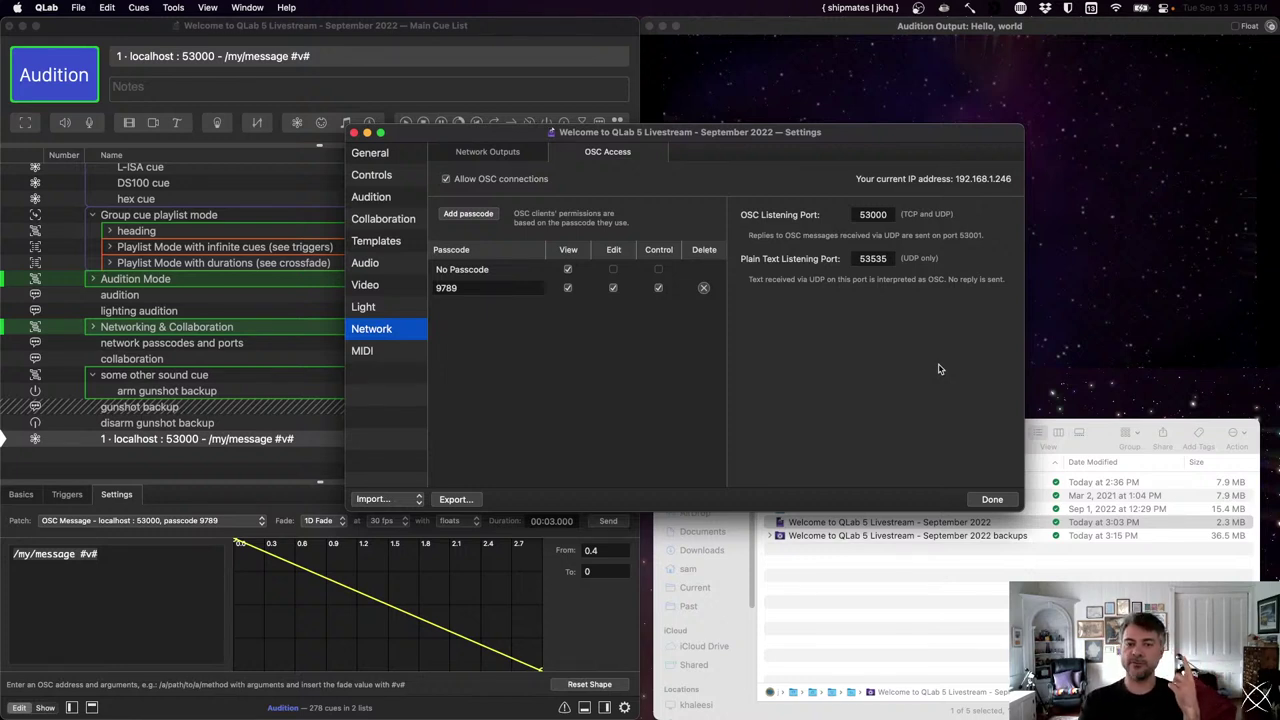
# - Try OSC listening port values 53012 and then 65535
pyautogui.click(880, 213)
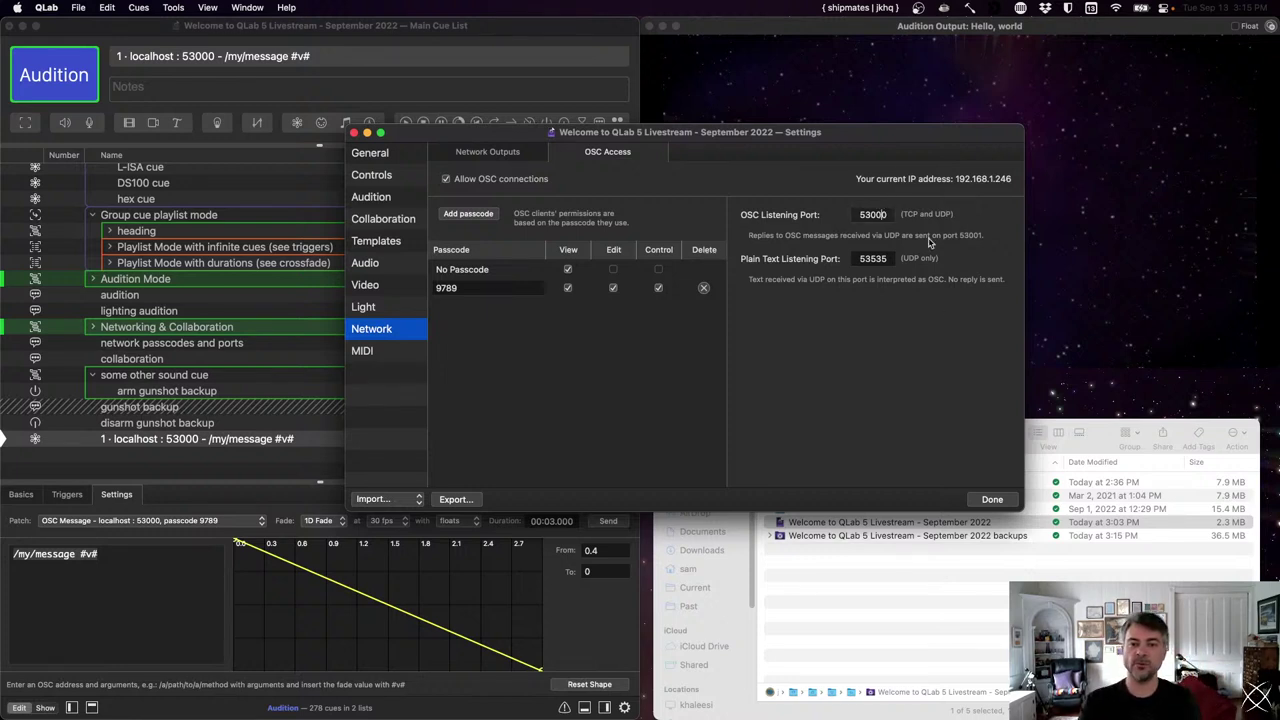
pyautogui.press('BackSpace')
pyautogui.press('BackSpace')
pyautogui.write('12')
pyautogui.press('Return')
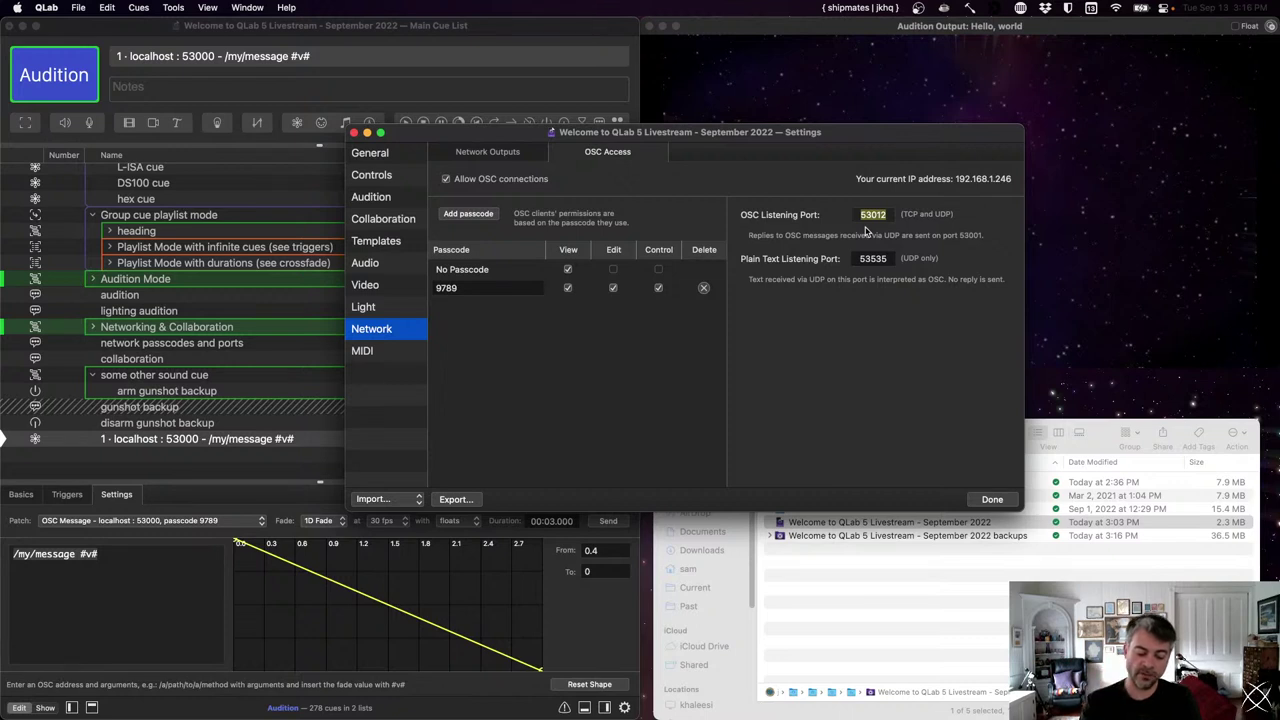
pyautogui.write('65535')
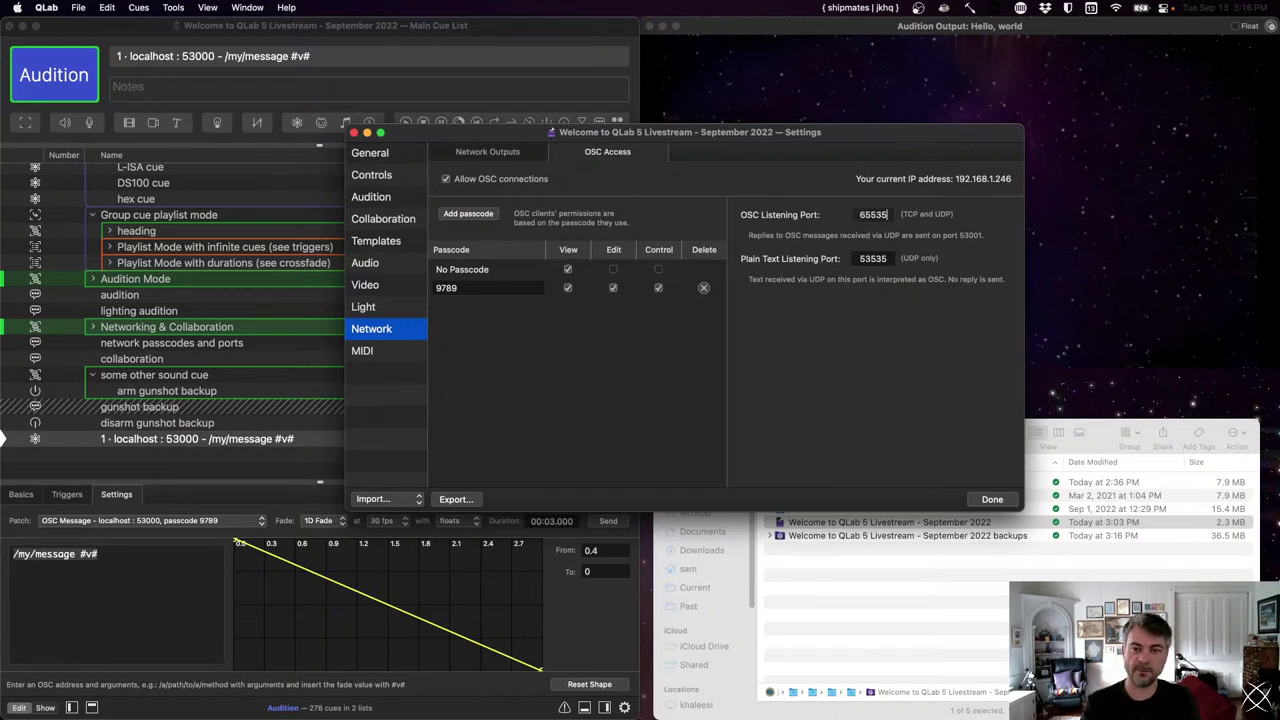
pyautogui.press('Return')
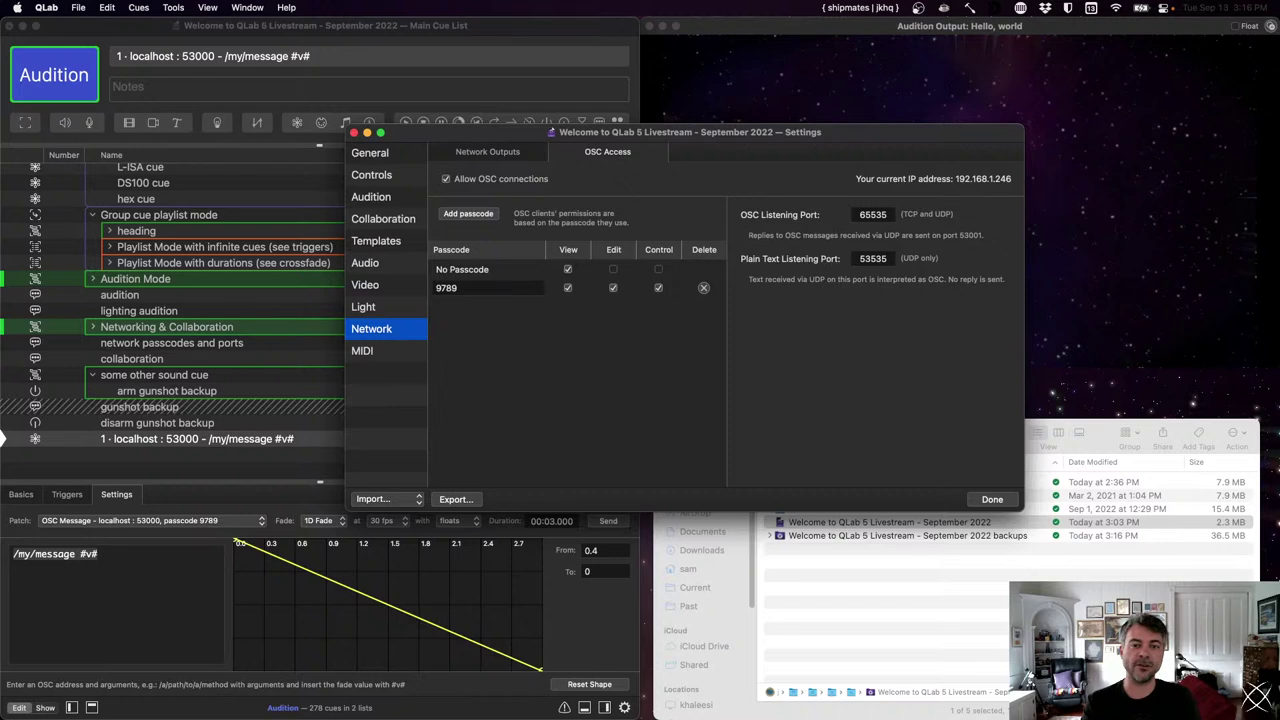
# - Replace the OSC listening port with 53000, then select the plain-text UDP port field
pyautogui.click(873, 212)
pyautogui.write('56')
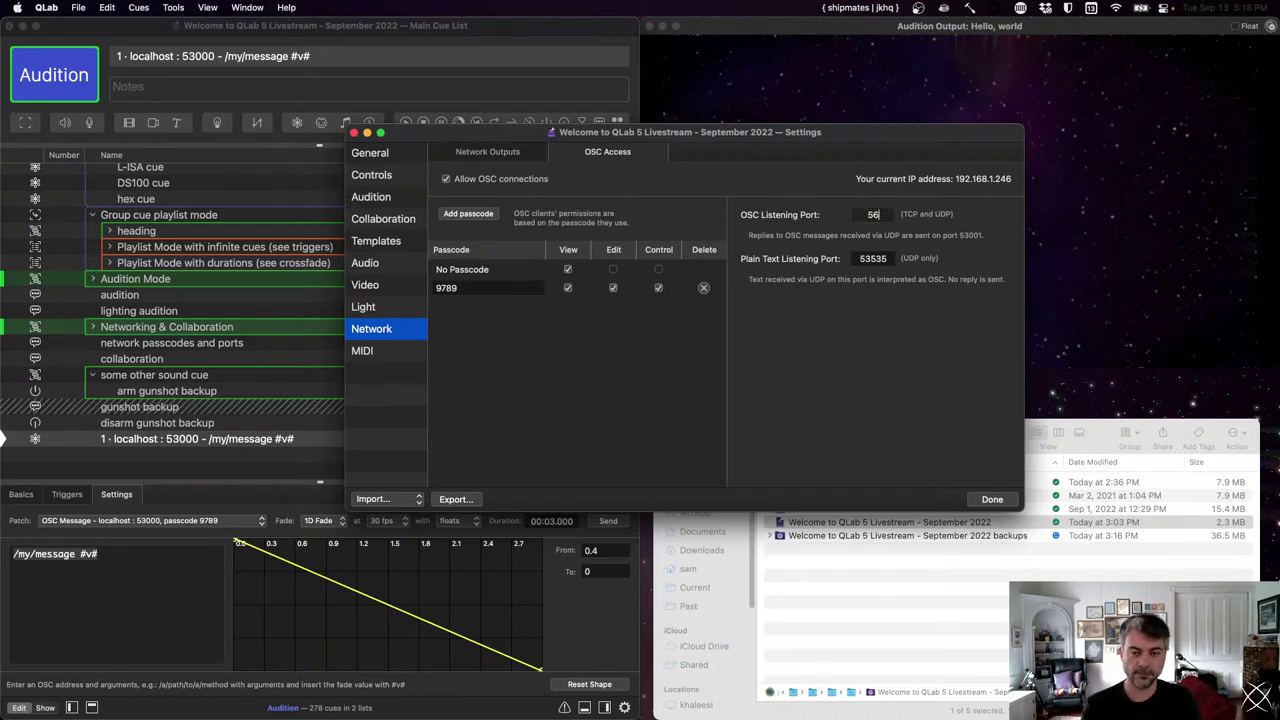
pyautogui.write('000')
pyautogui.press('Return')
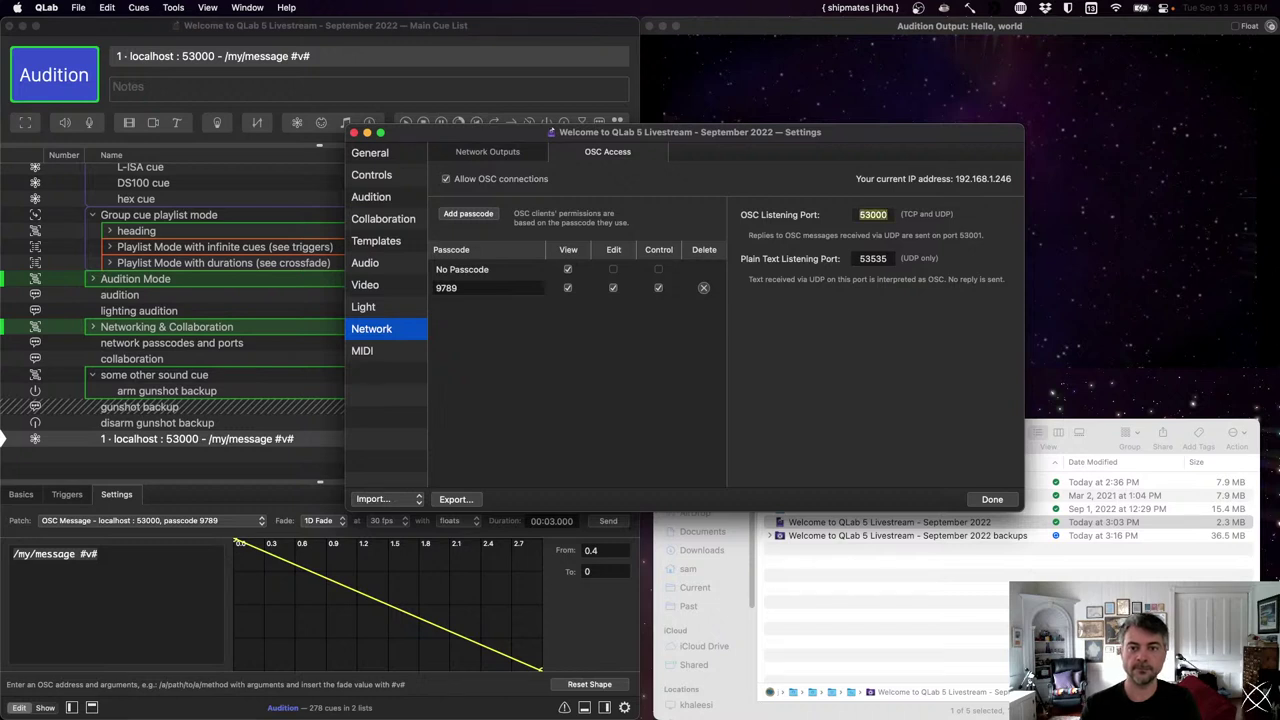
pyautogui.click(886, 258)
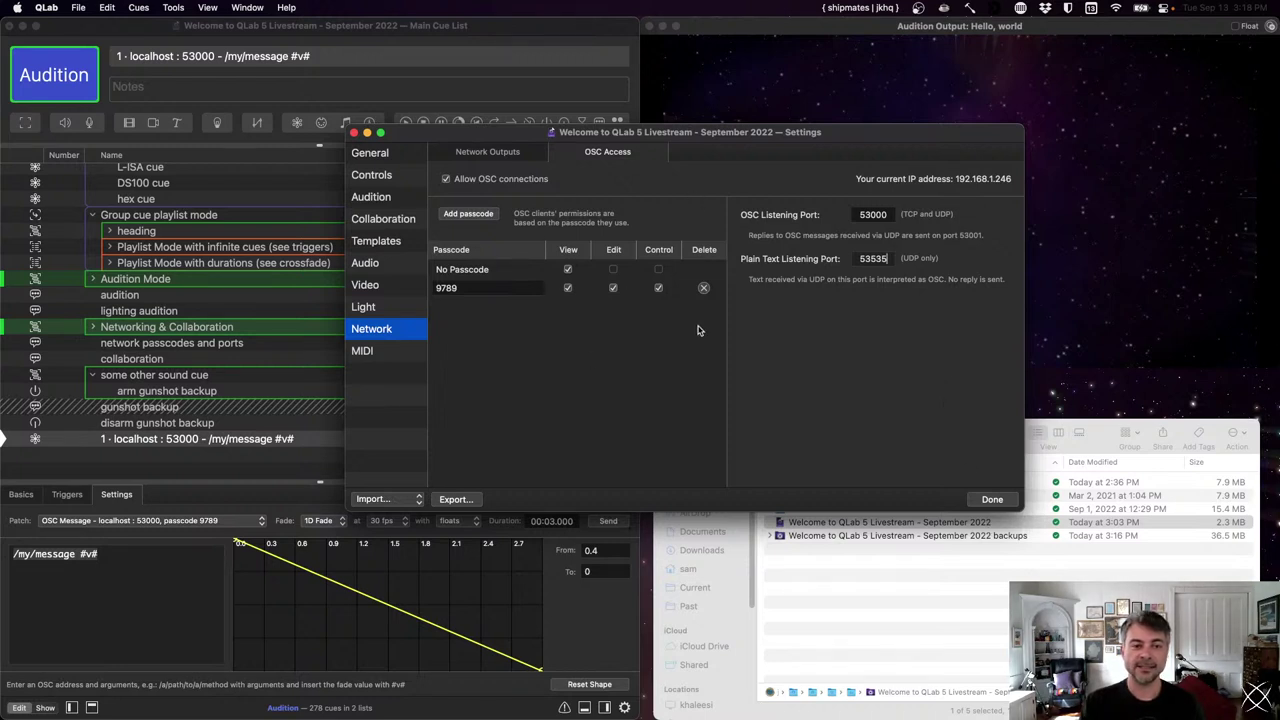
# - Review the Collaboration permissions, close Workspace Settings, and select the localhost OSC cue
pyautogui.click(404, 224)
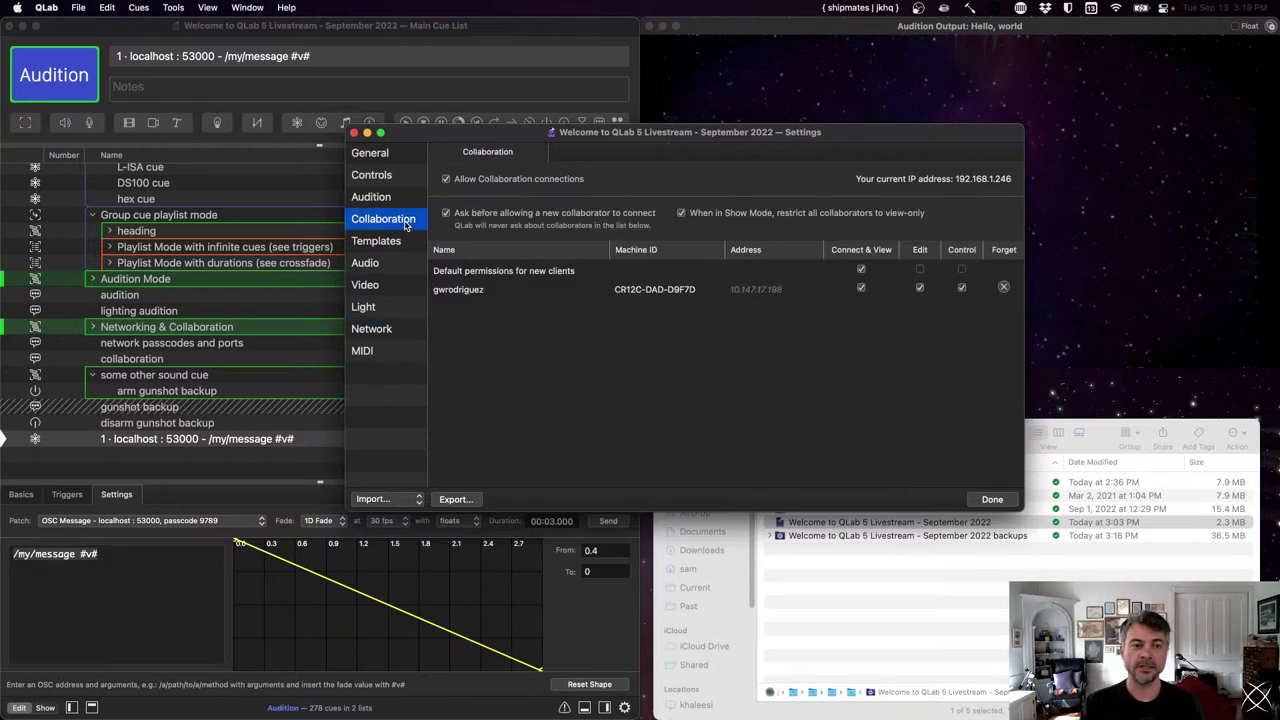
pyautogui.click(985, 499)
pyautogui.click(594, 443)
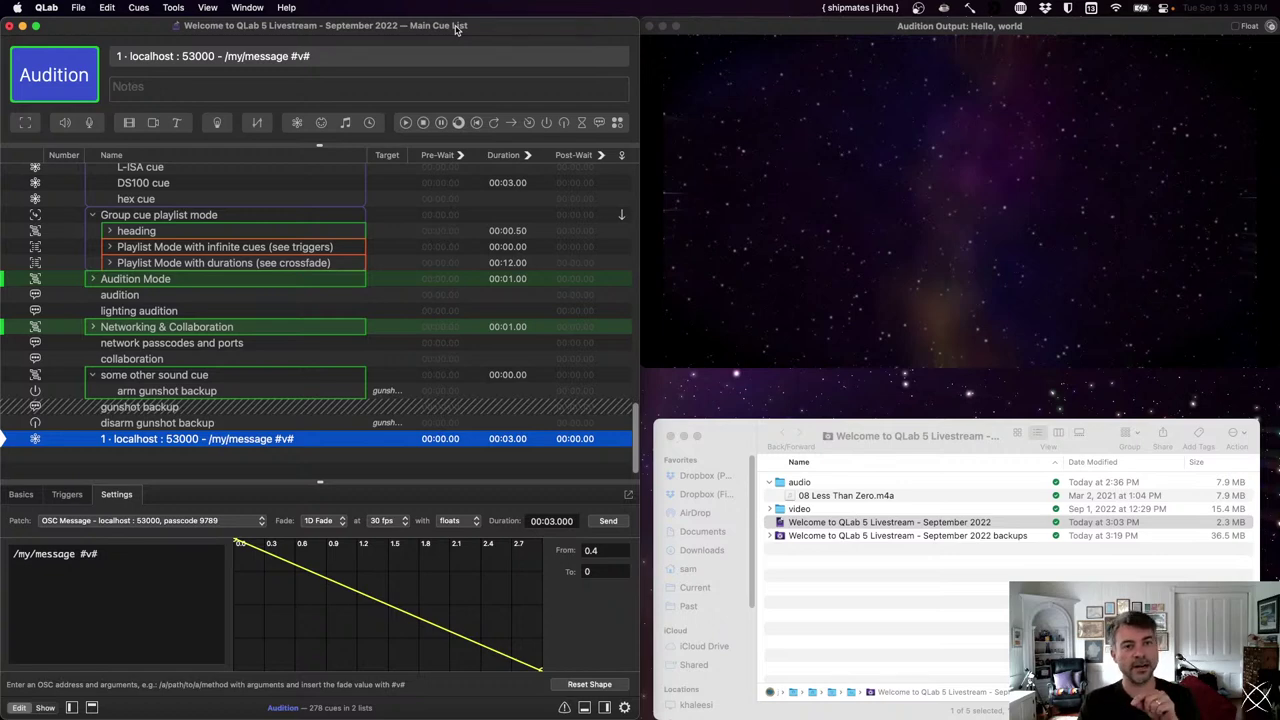
# - Save with Cmd+S, then choose File > Connect to Workspace to see Bonjour-found workspaces
pyautogui.press('super+s')
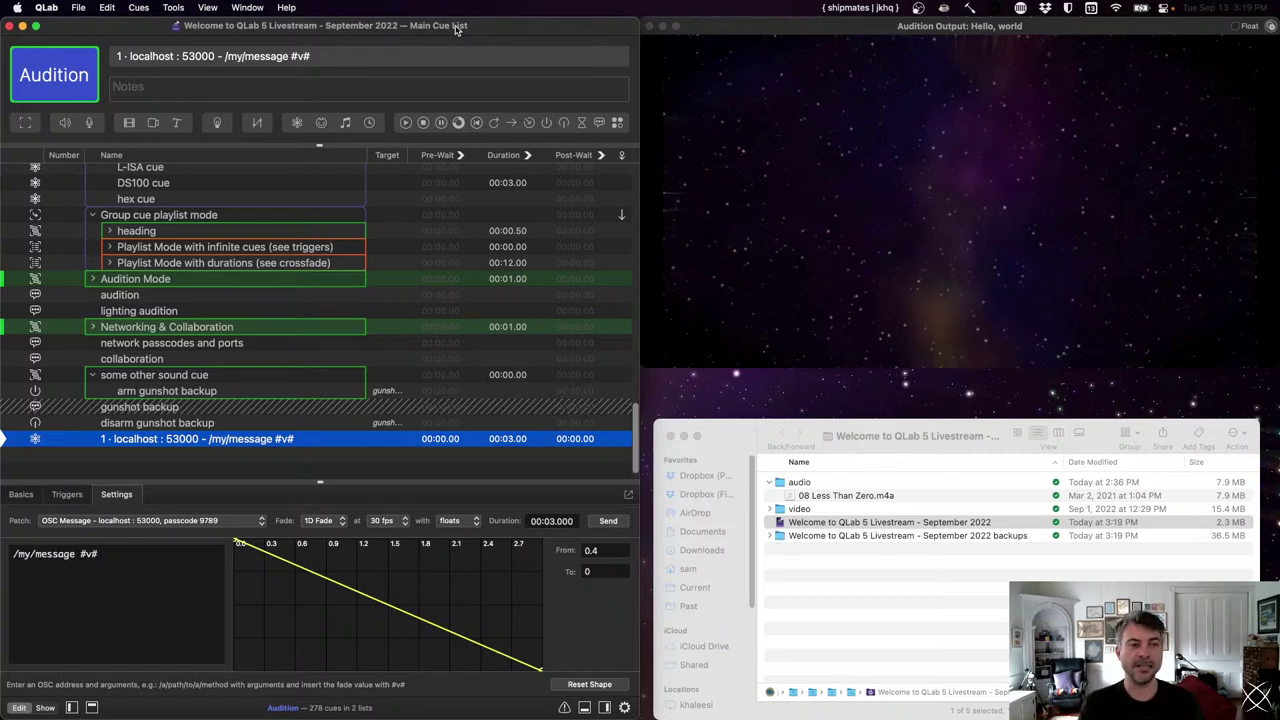
pyautogui.click(46, 7)
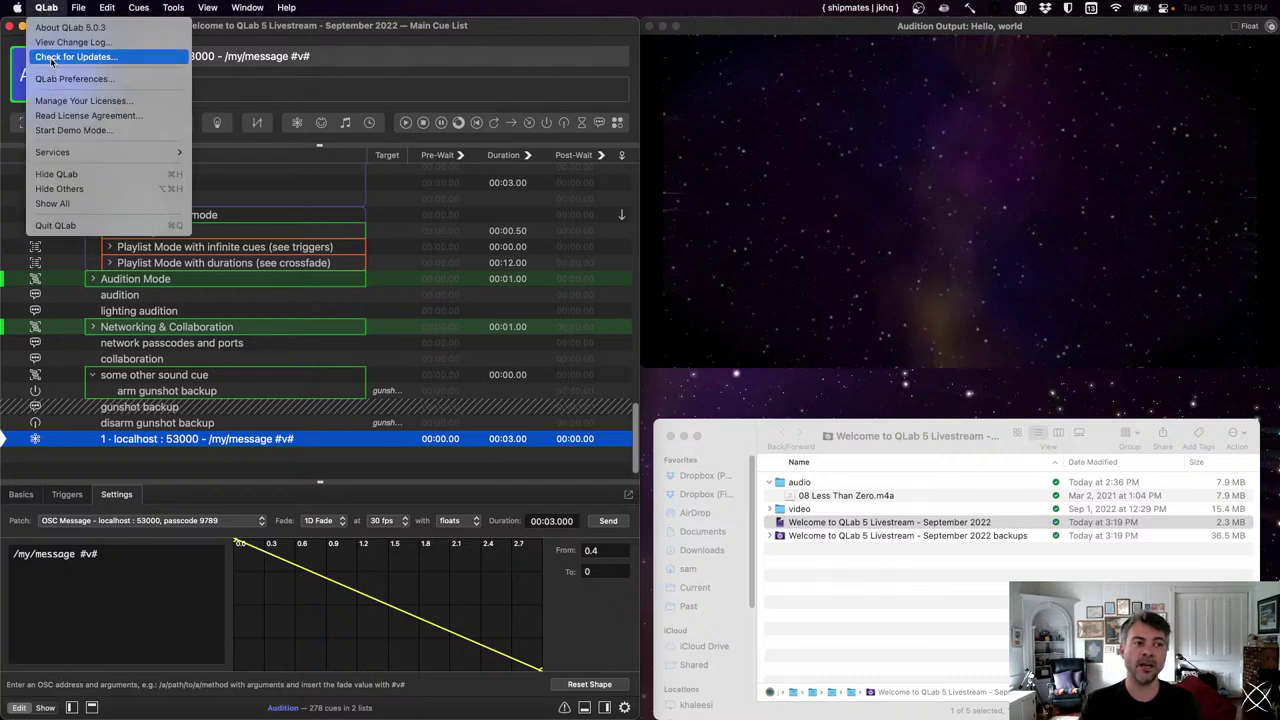
pyautogui.moveTo(78, 7)
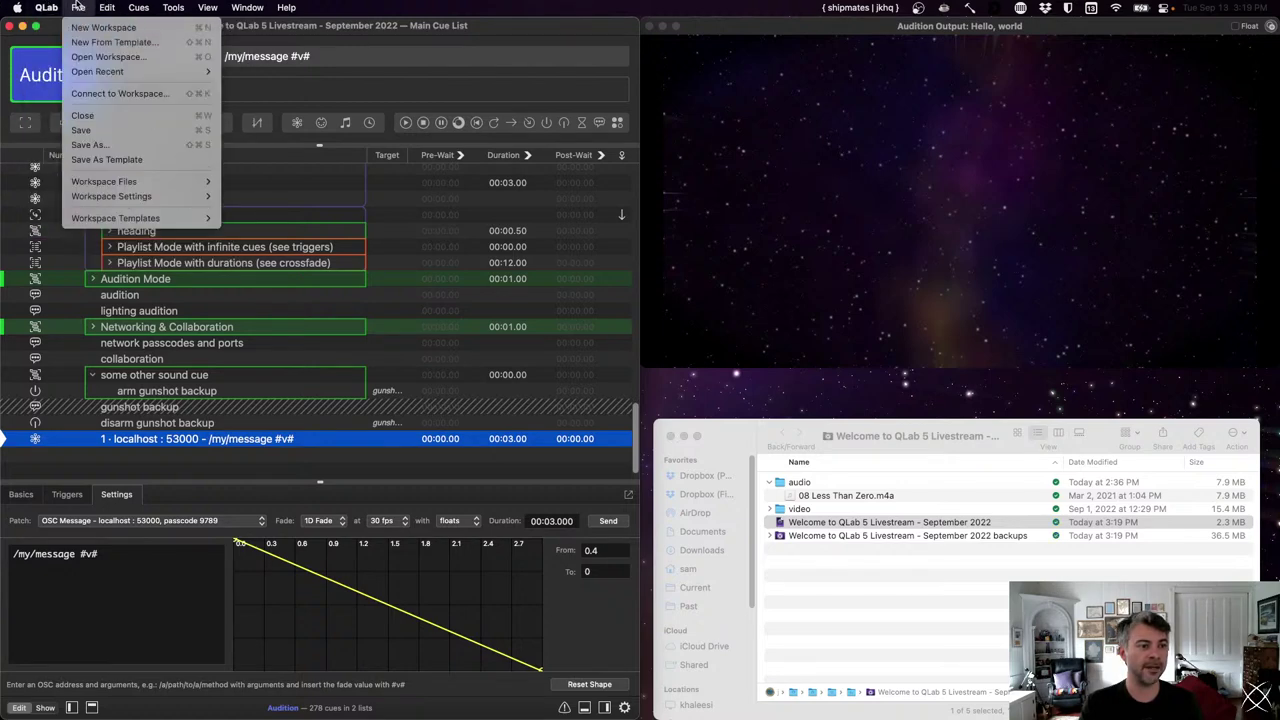
pyautogui.click(89, 94)
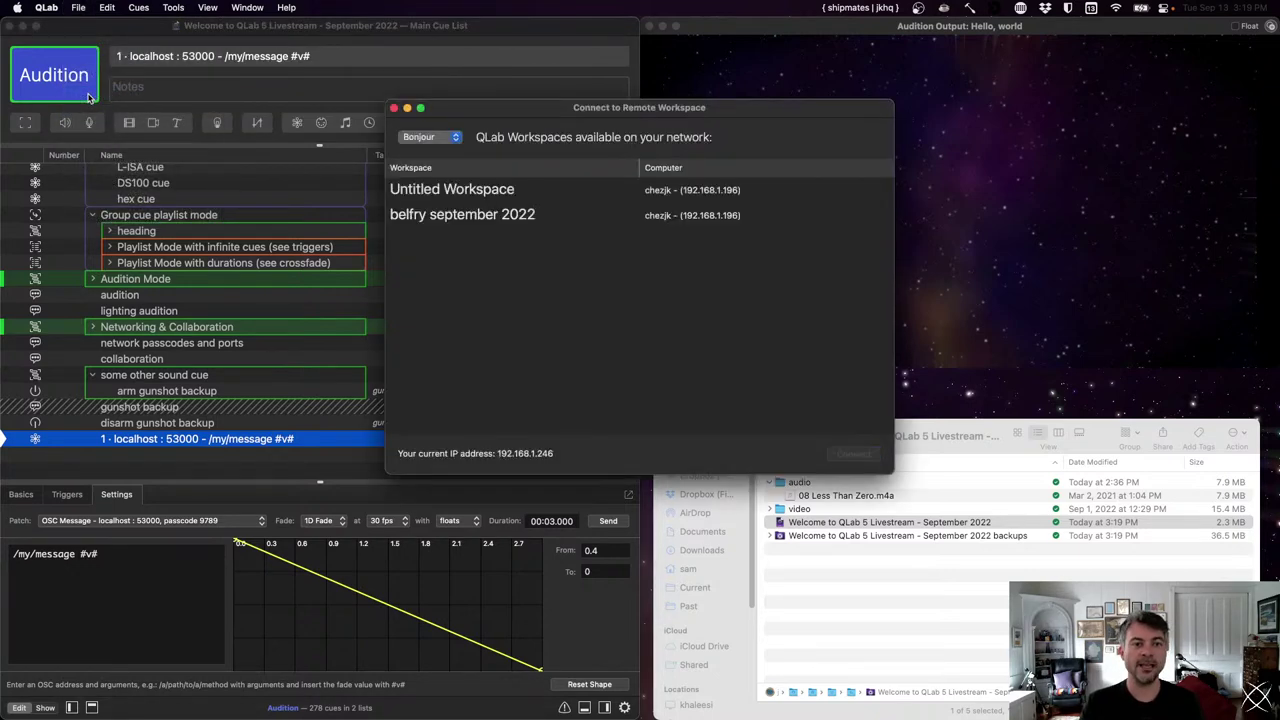
# - Connect to the 'belfry september 2022' workspace and toggle the cue toolbox
pyautogui.moveTo(696, 109); pyautogui.dragTo(700, 180)
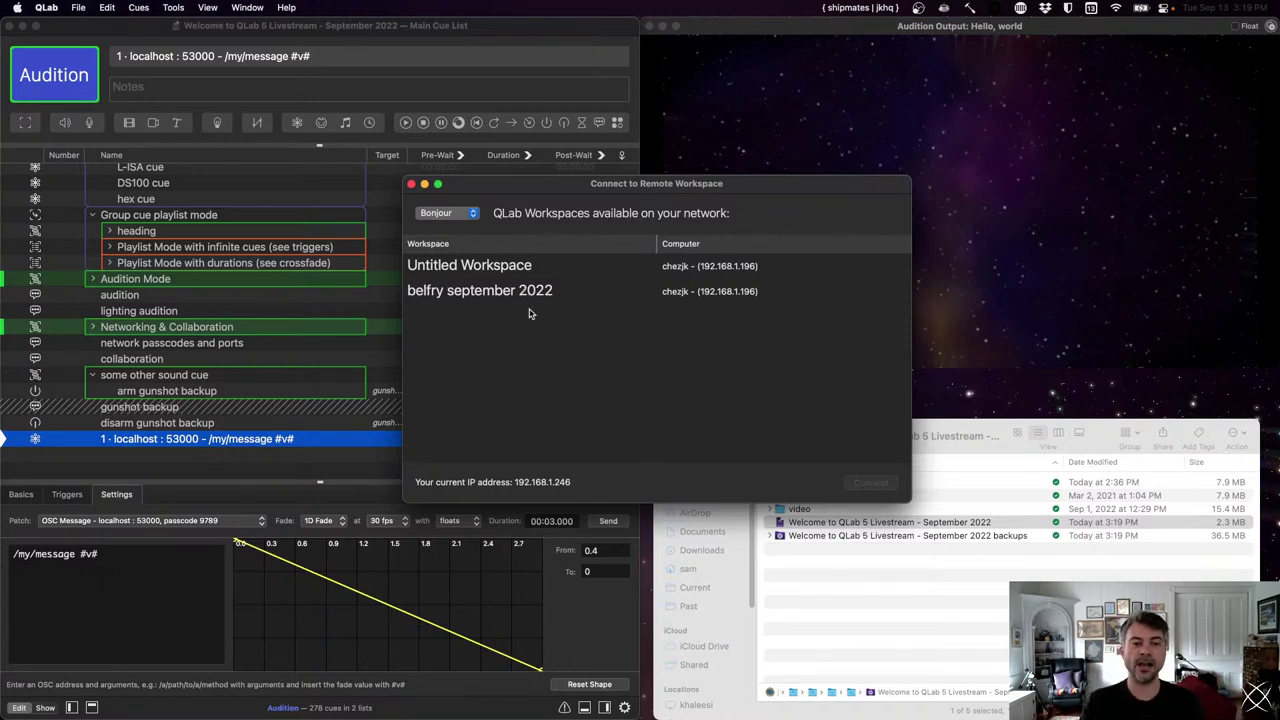
pyautogui.click(487, 292)
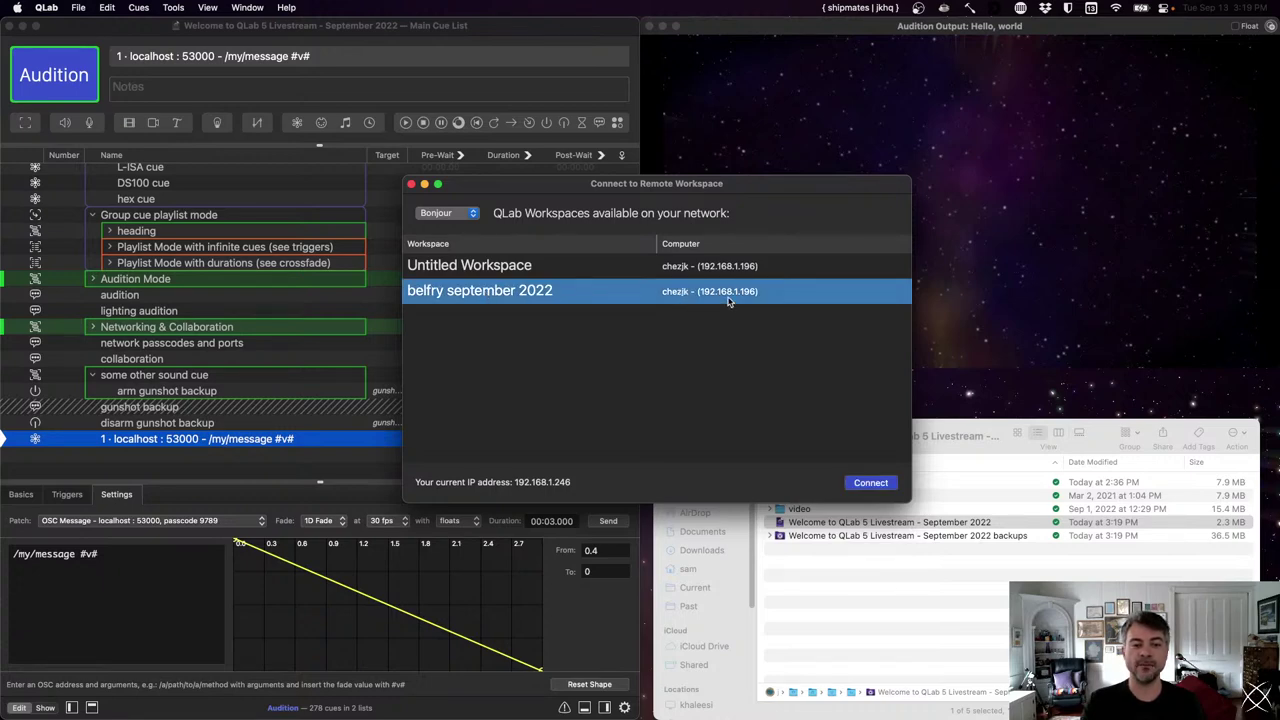
pyautogui.click(885, 488)
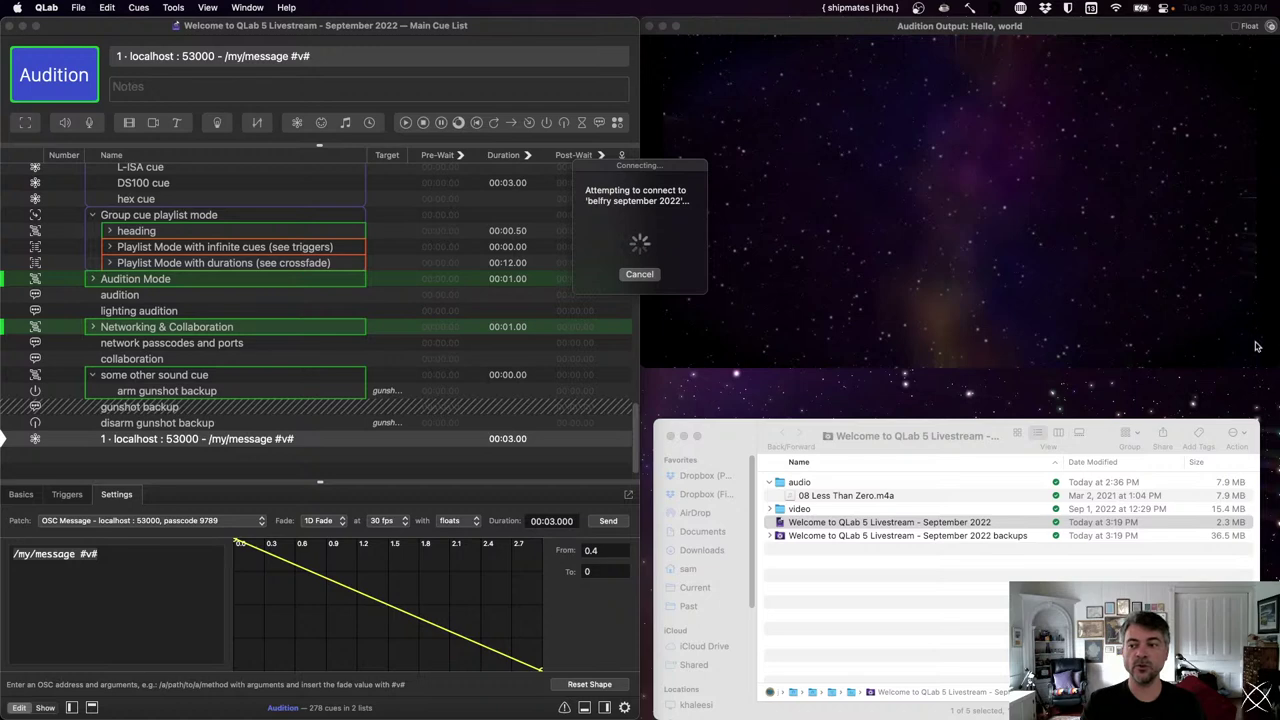
pyautogui.press('super+t')
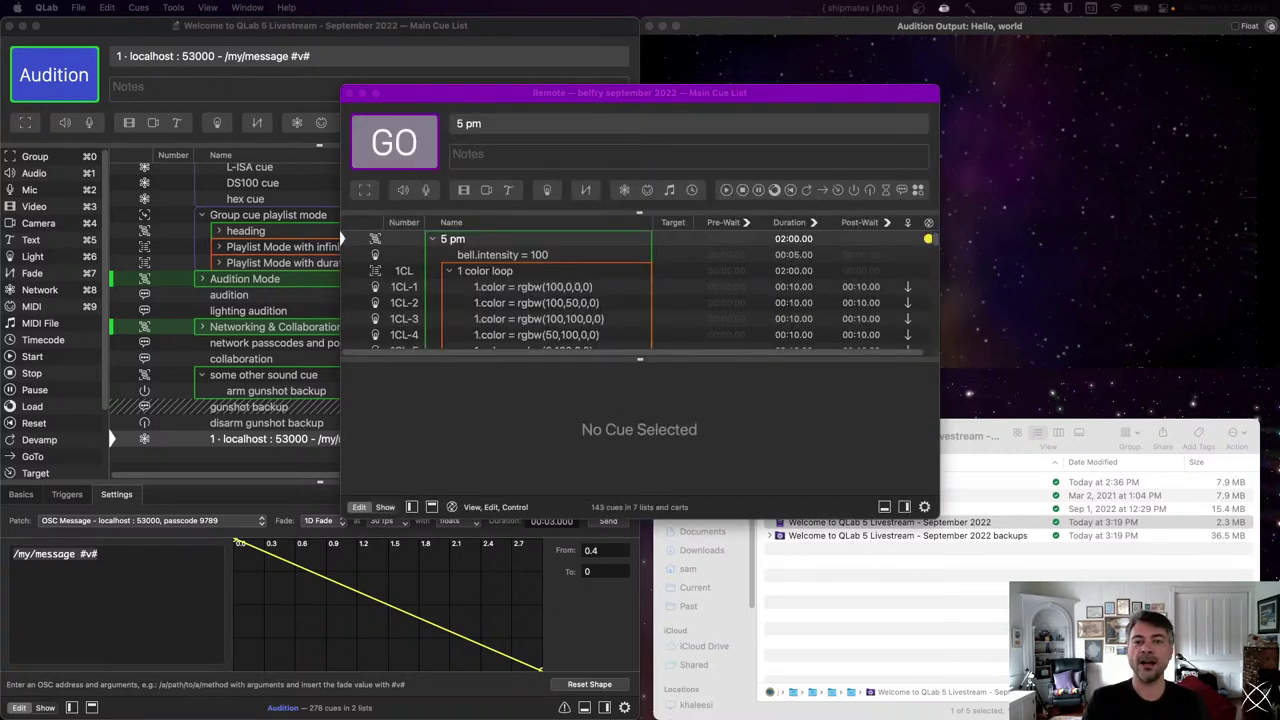
# - Move and lengthen the remote belfry window, collapse the 5 pm group, and select bell tower orange
pyautogui.click(754, 94)
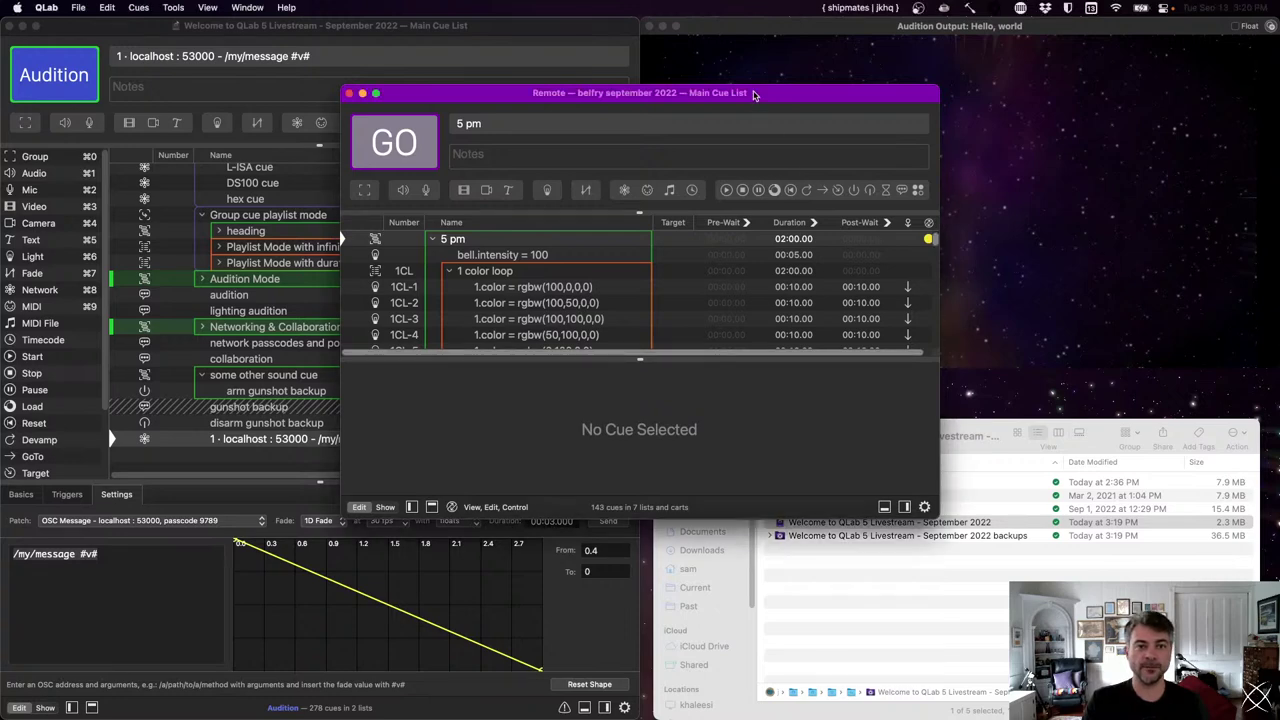
pyautogui.moveTo(754, 94); pyautogui.dragTo(761, 111)
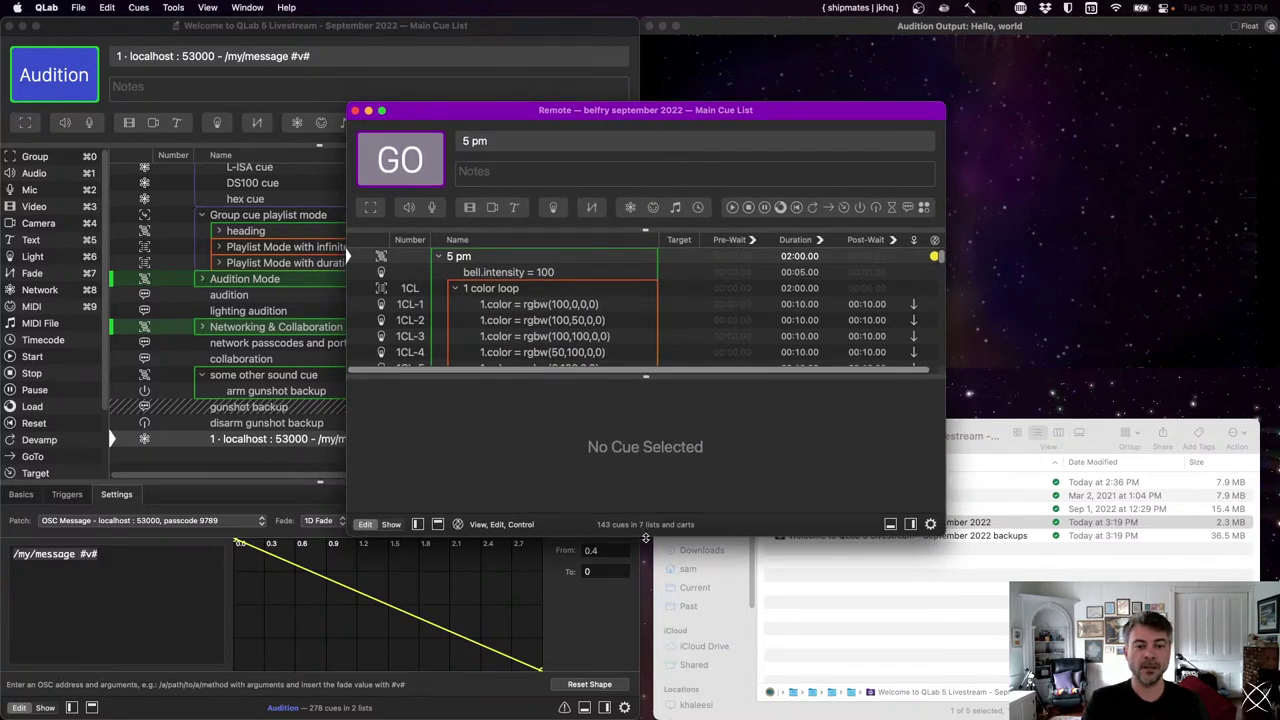
pyautogui.moveTo(645, 535); pyautogui.dragTo(645, 590)
pyautogui.click(629, 323)
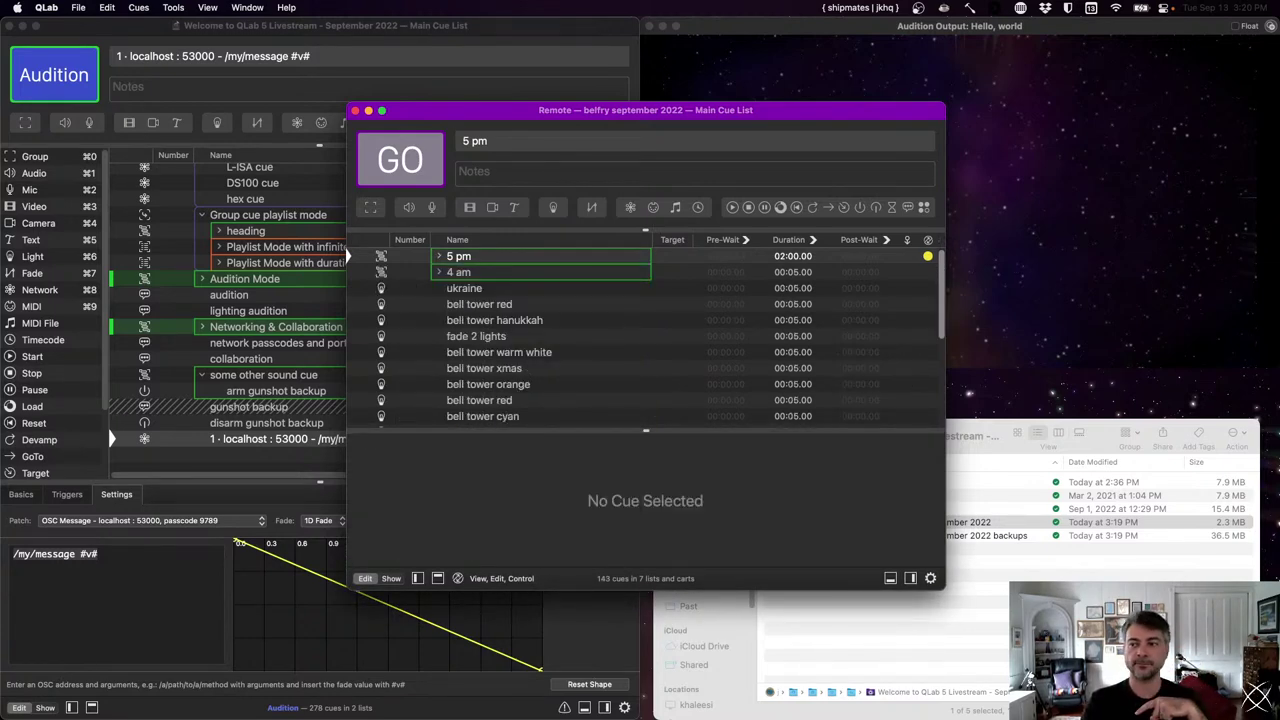
pyautogui.click(1068, 274)
pyautogui.click(613, 117)
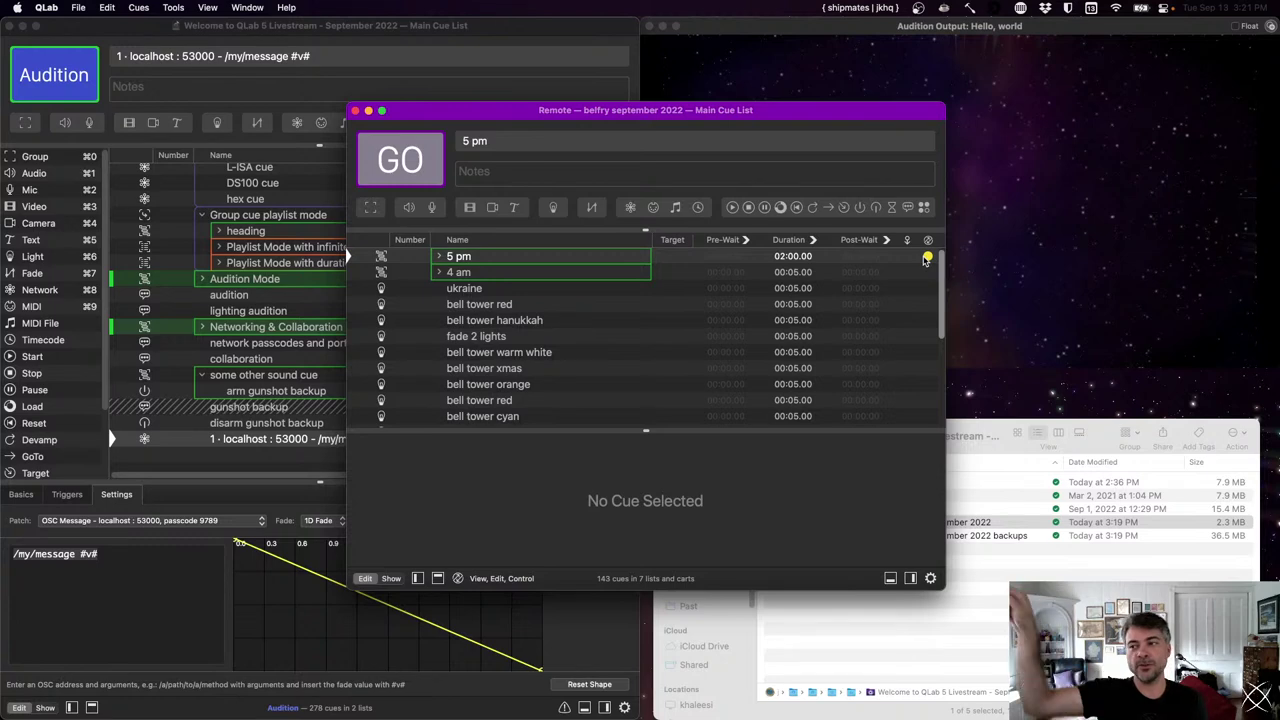
pyautogui.click(841, 384)
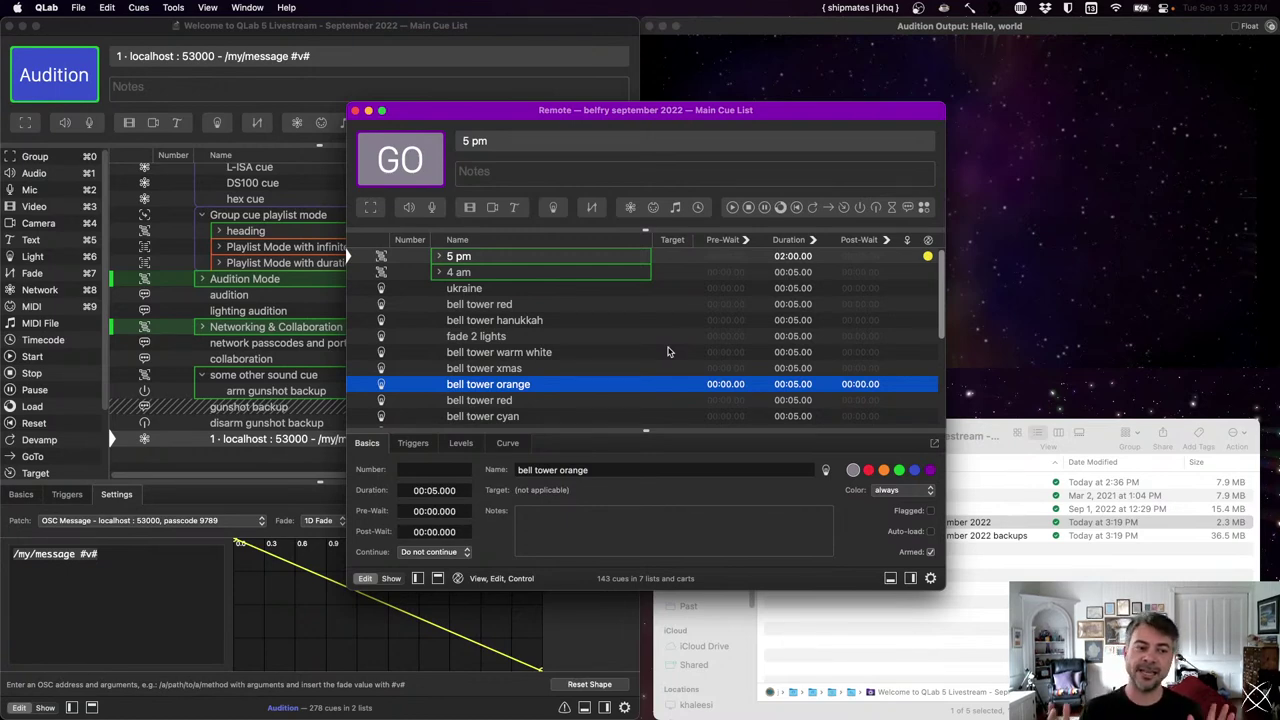
# - Bring the remote belfry cue list forward and reveal its sidebar with Cmd+L
pyautogui.click(175, 362)
pyautogui.hscroll(3, 450, 380)
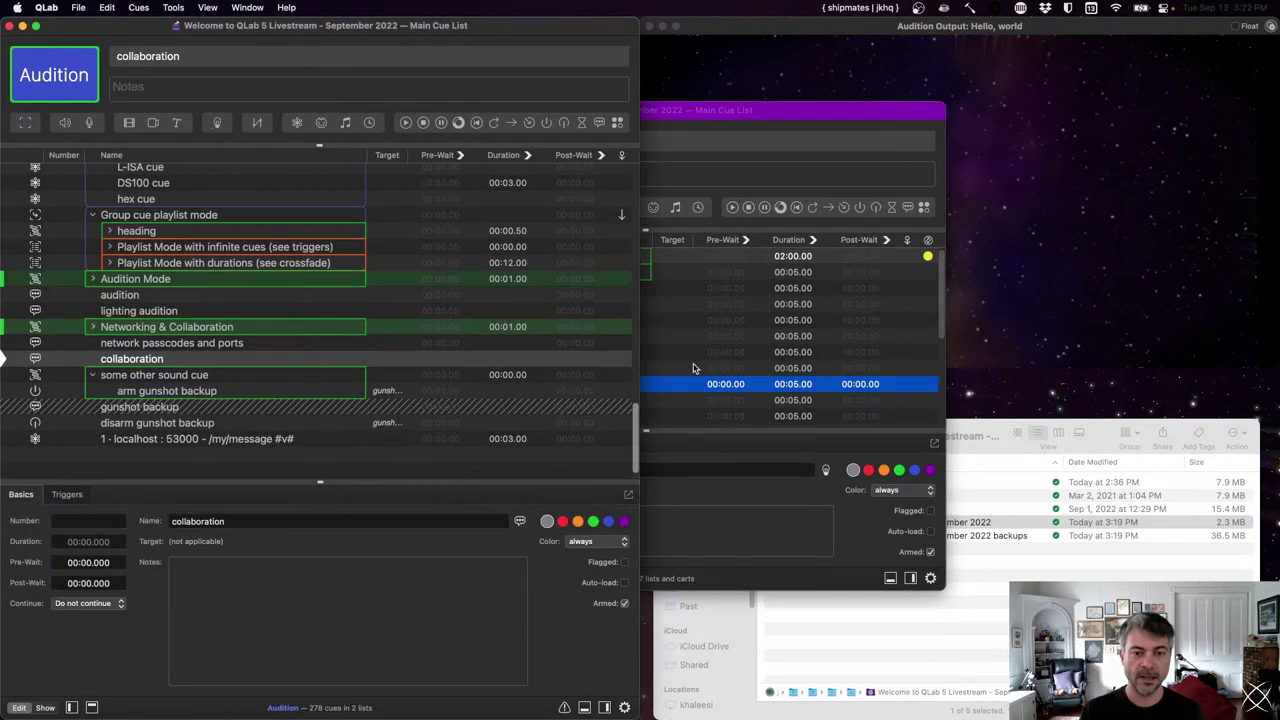
pyautogui.click(693, 370)
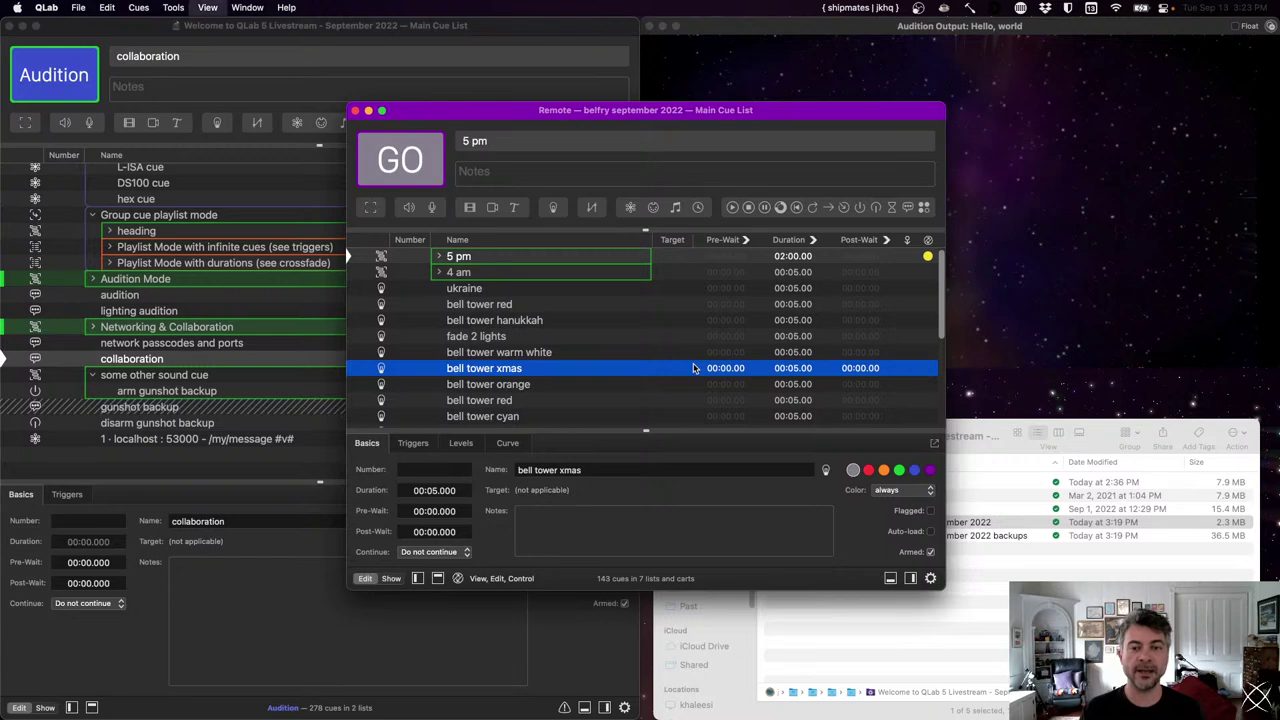
pyautogui.press('super+l')
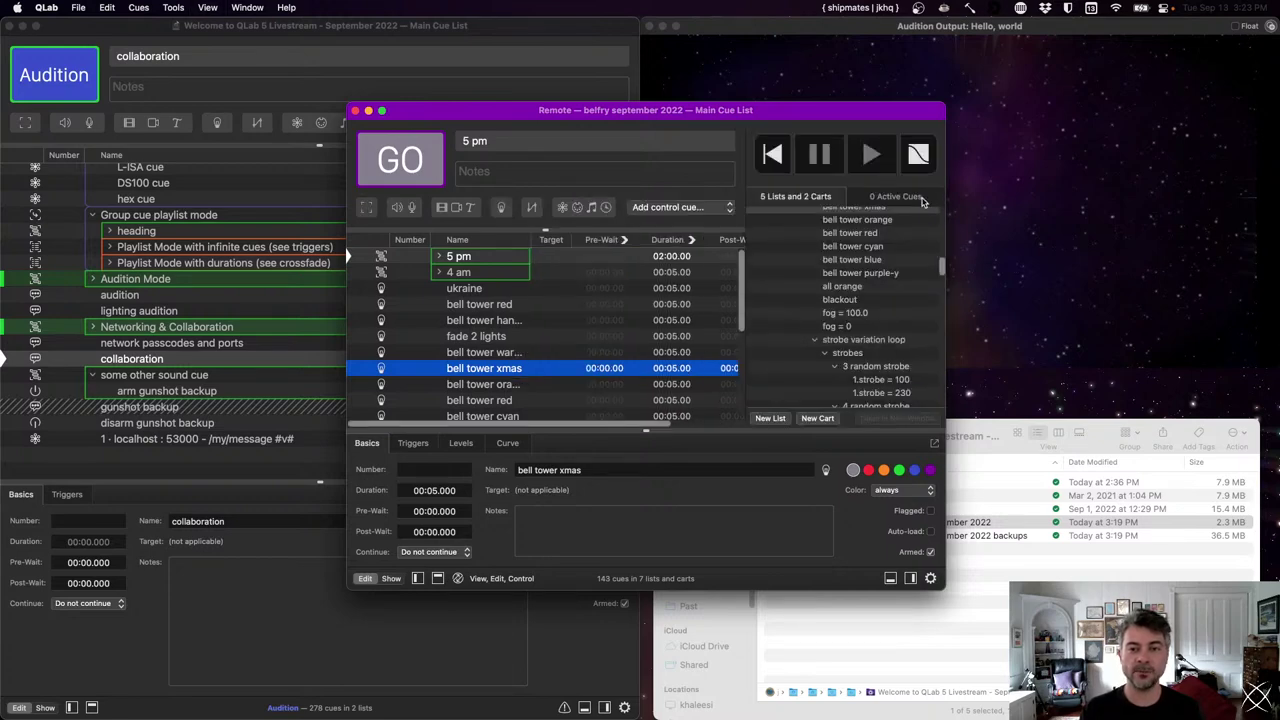
# - Check the remote sidebar's Active Cues tab, then bring the local Main Cue List forward
pyautogui.click(921, 199)
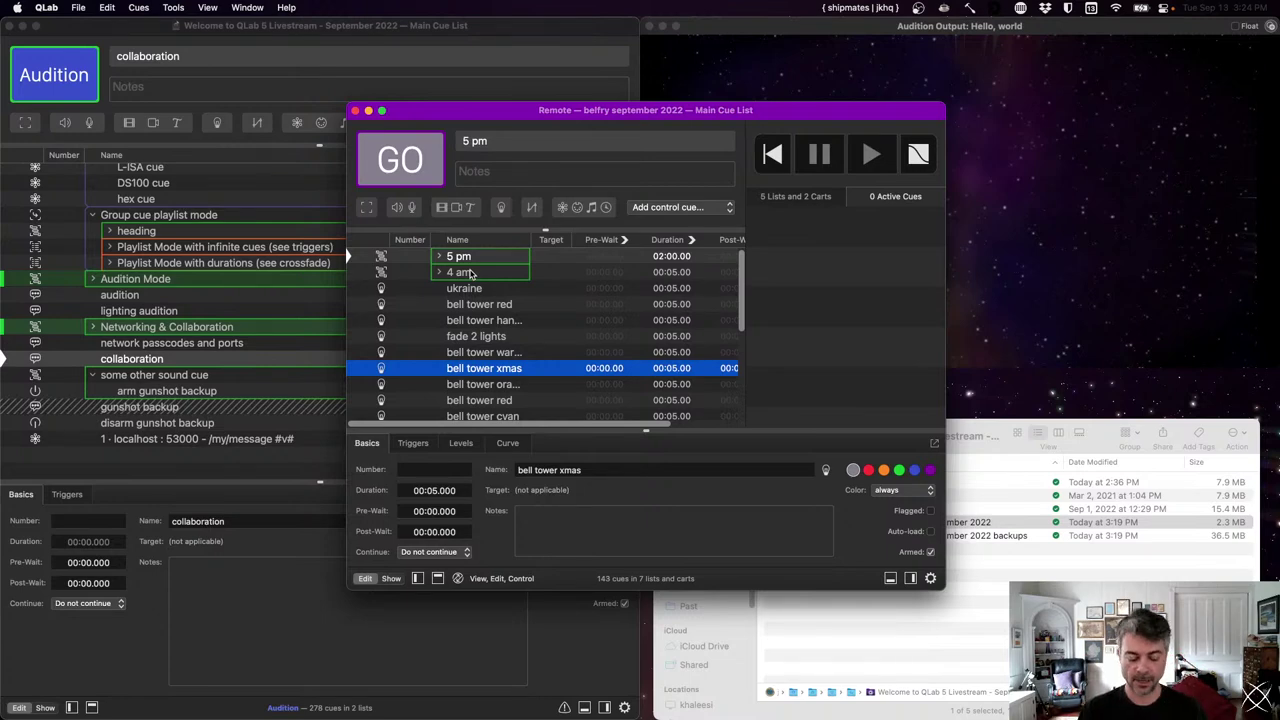
pyautogui.click(213, 263)
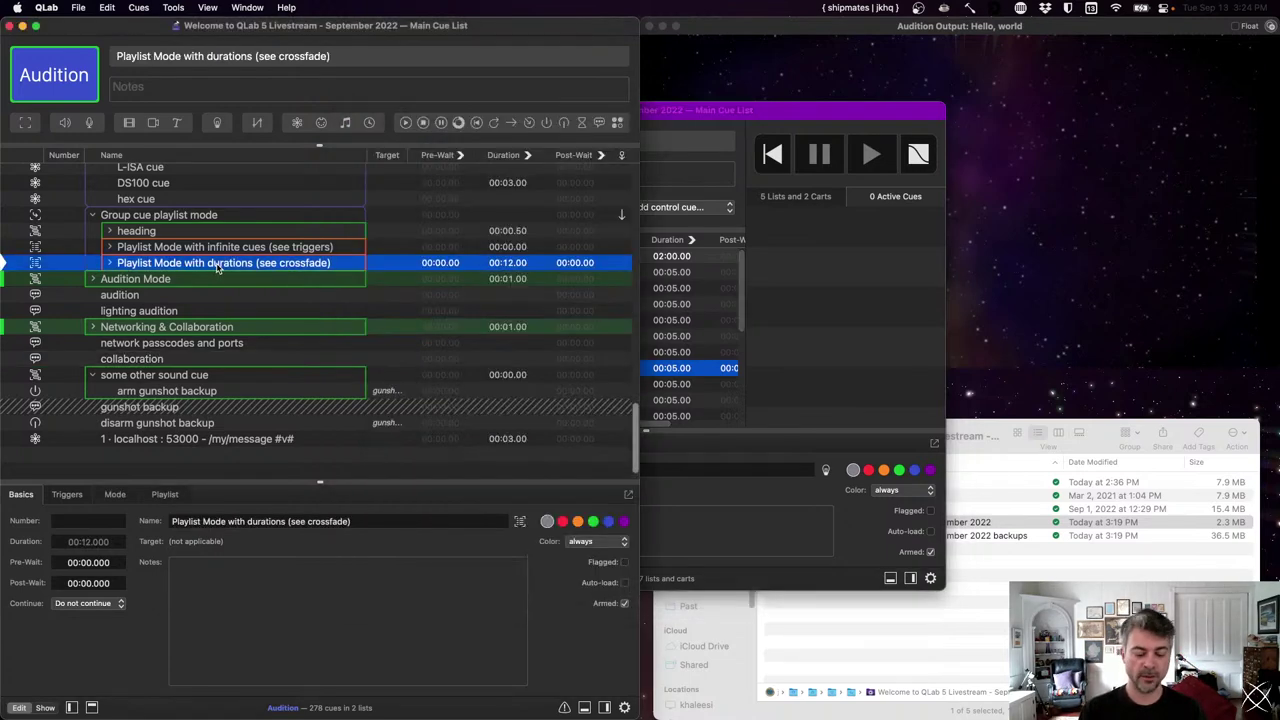
# - Open Workspace Settings with Cmd+comma, showing the Collaboration pane
pyautogui.press('super+comma')
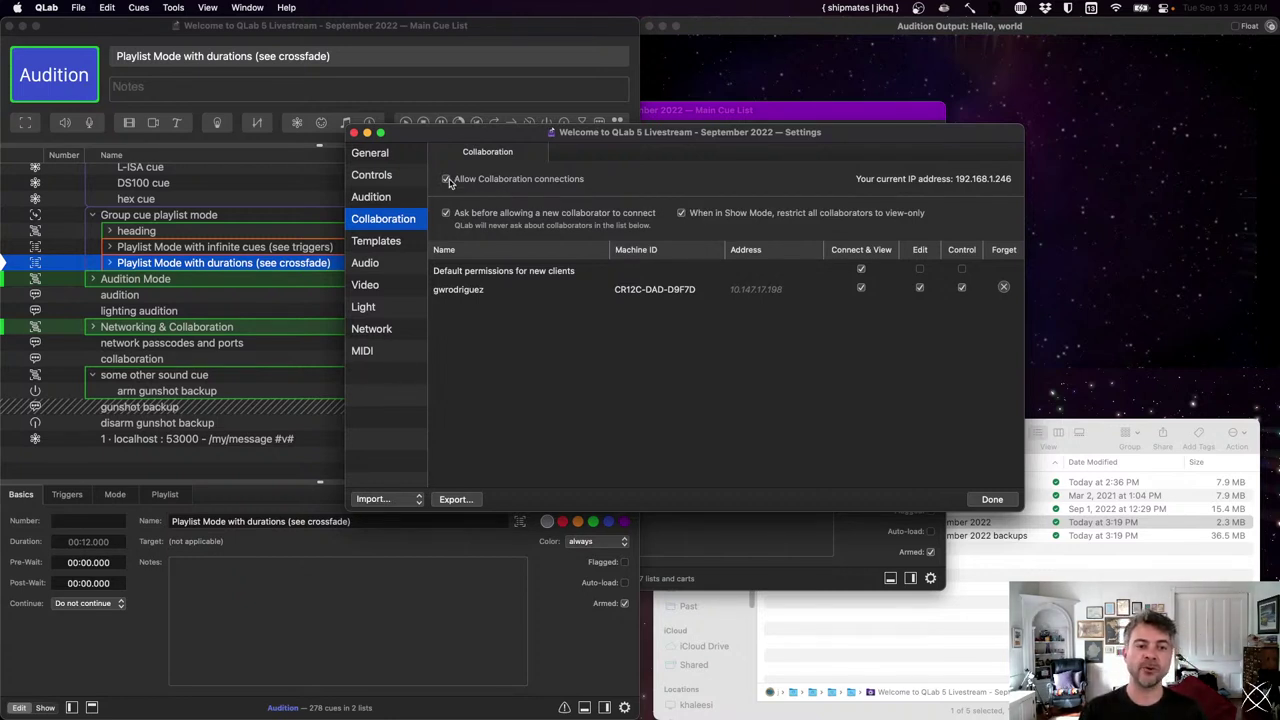
# - Bring the remote belfry cue list window forward and close it
pyautogui.click(727, 113)
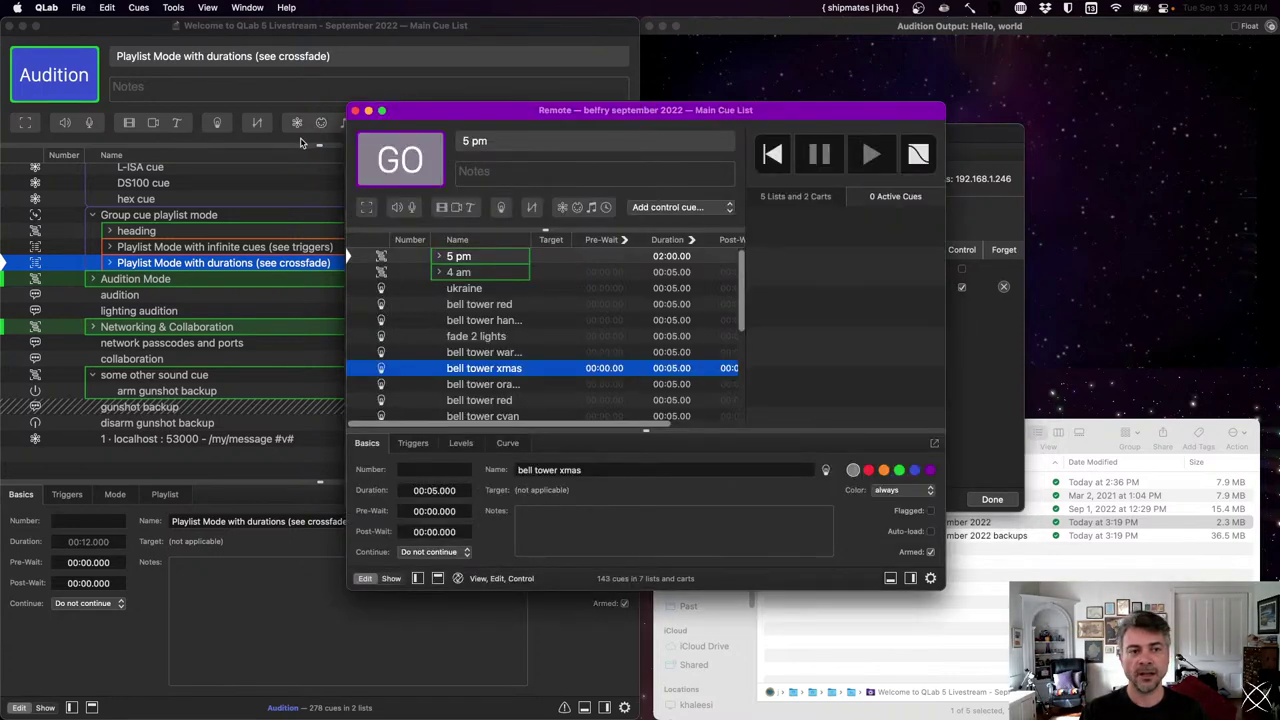
pyautogui.click(354, 112)
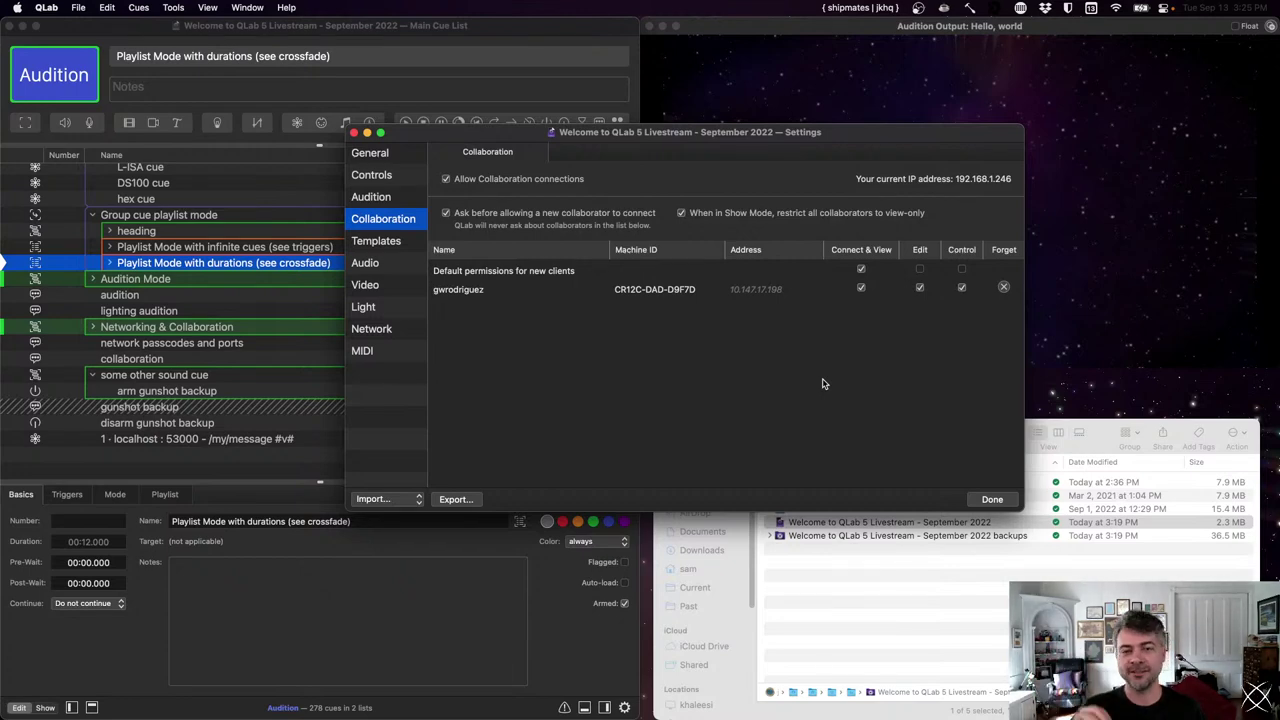
# - Close settings, delete the gunshot and localhost OSC test cues, and save the workspace
pyautogui.click(992, 499)
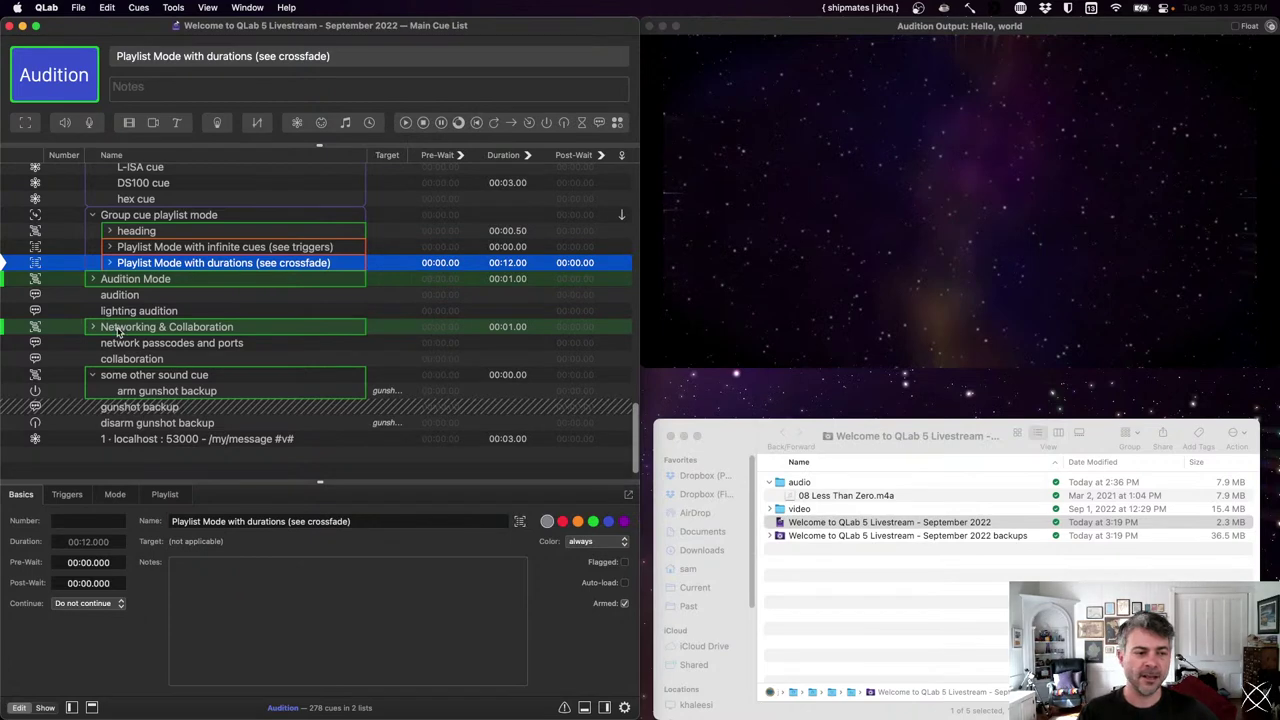
pyautogui.click(150, 407)
pyautogui.hotkey('shift', 'Down')
pyautogui.hotkey('shift', 'Down')
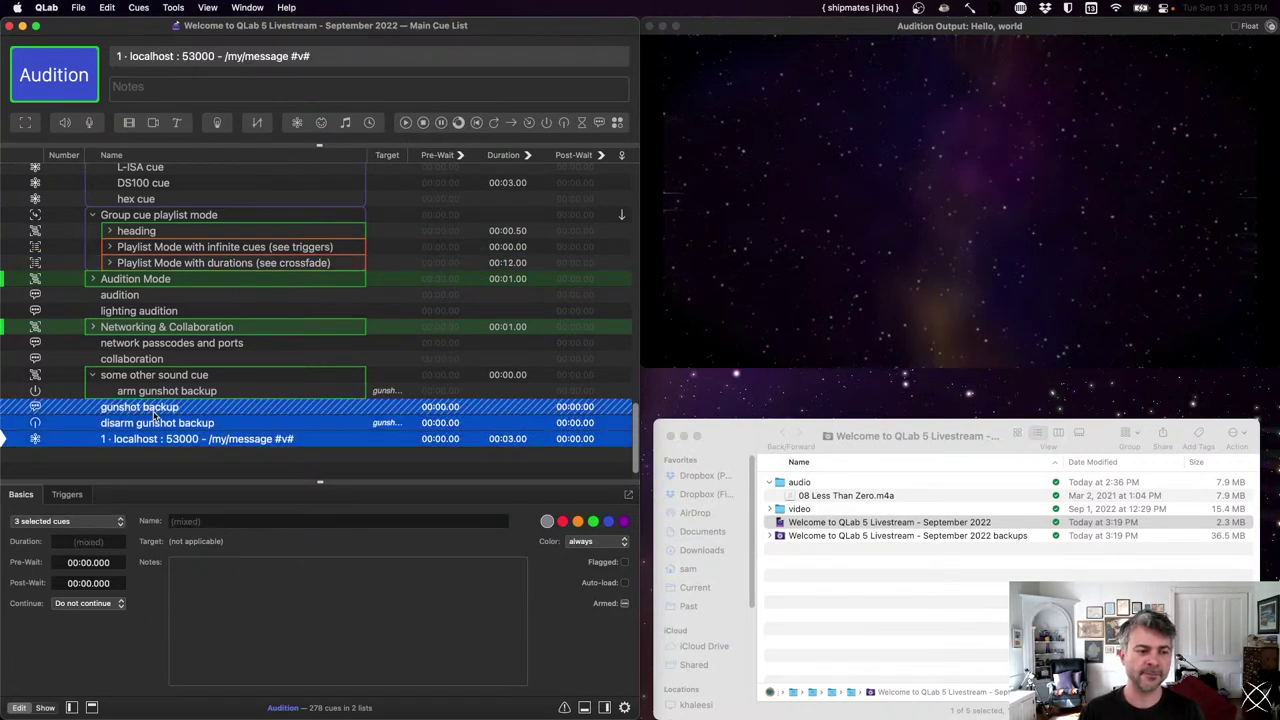
pyautogui.press('Delete')
pyautogui.press('Up')
pyautogui.hotkey('shift', 'Up')
pyautogui.press('Delete')
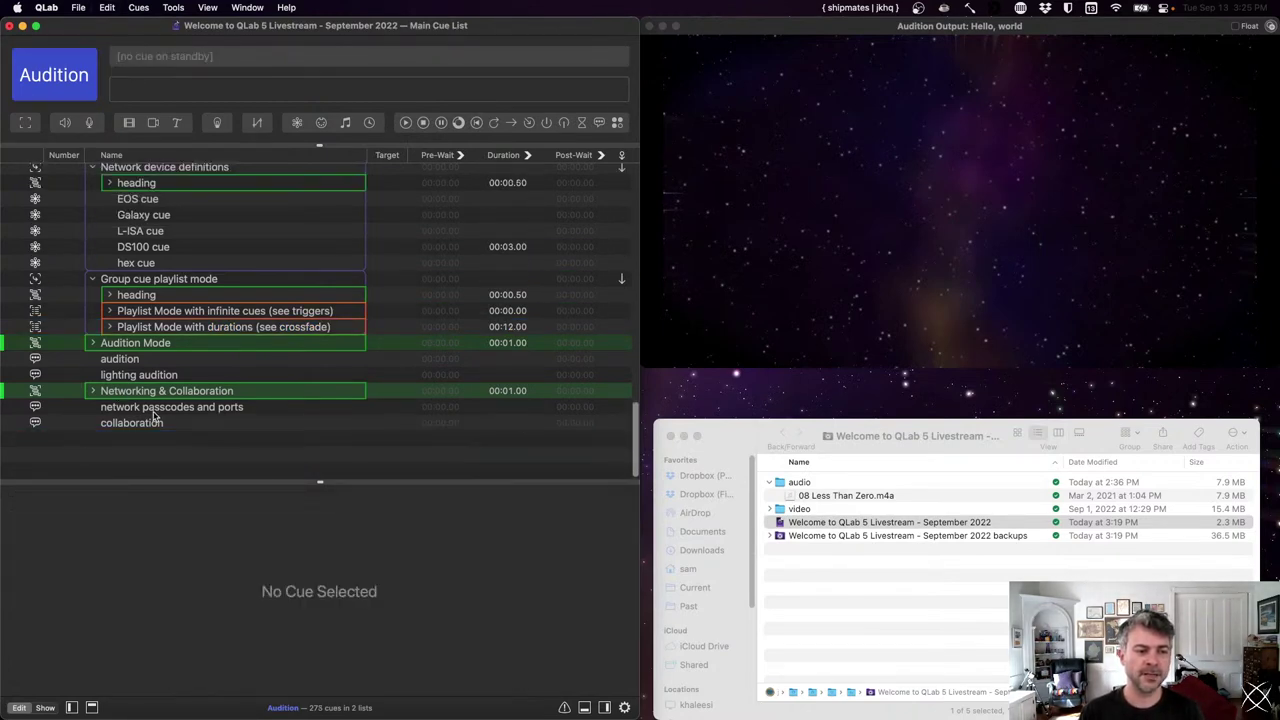
pyautogui.press('super+s')
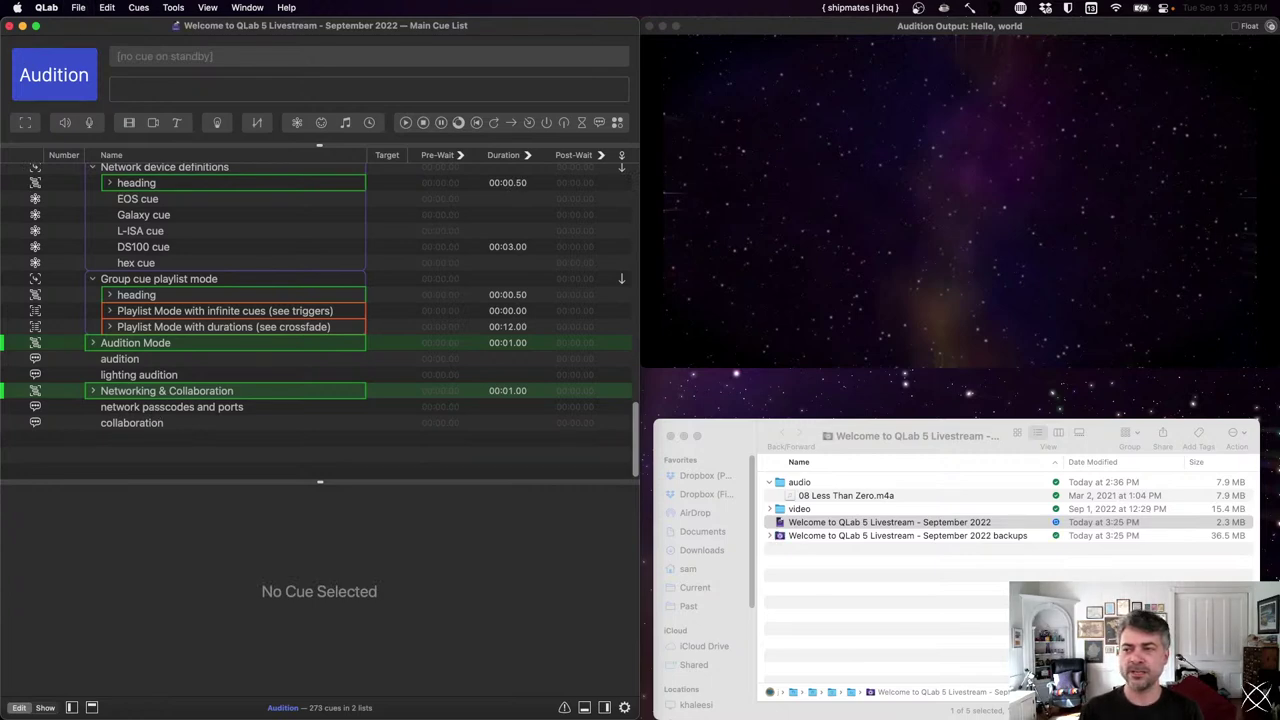
pyautogui.click(97, 563)
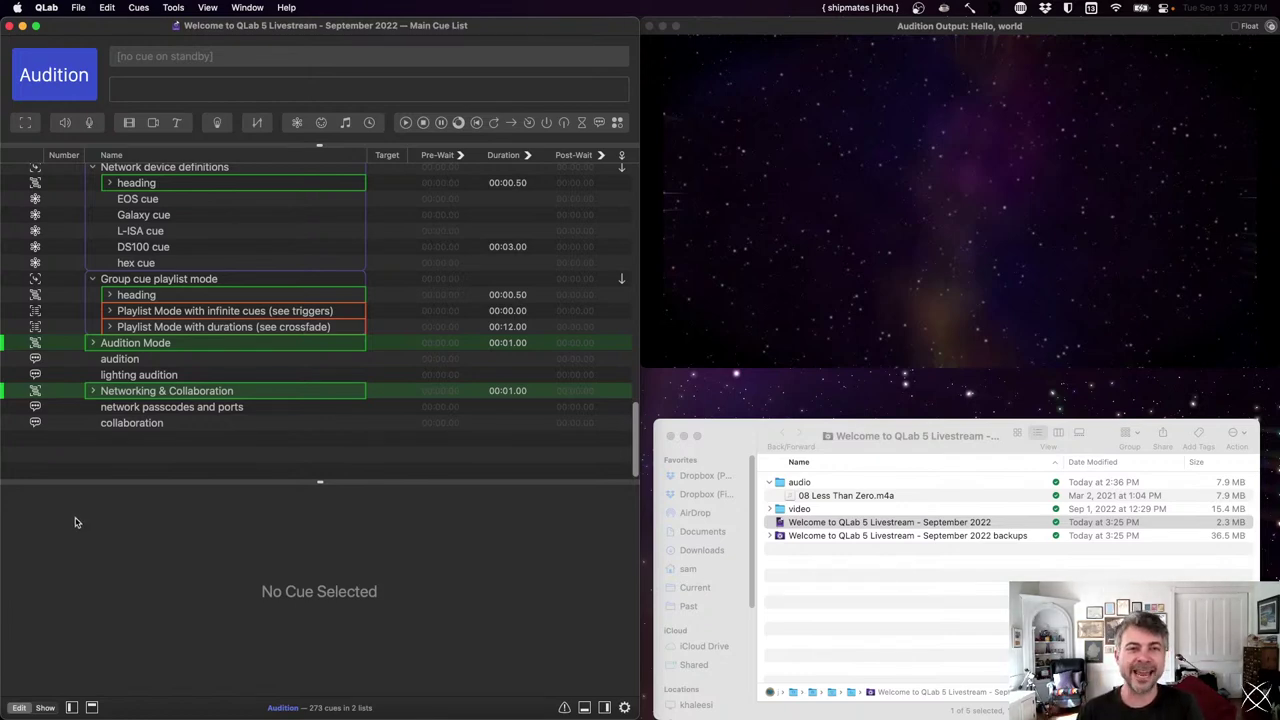
# - Add a new Text cue and replace its placeholder with the two contact e-mail addresses on separate lines
pyautogui.click(178, 124)
pyautogui.press('super+3')
pyautogui.press('super+5')
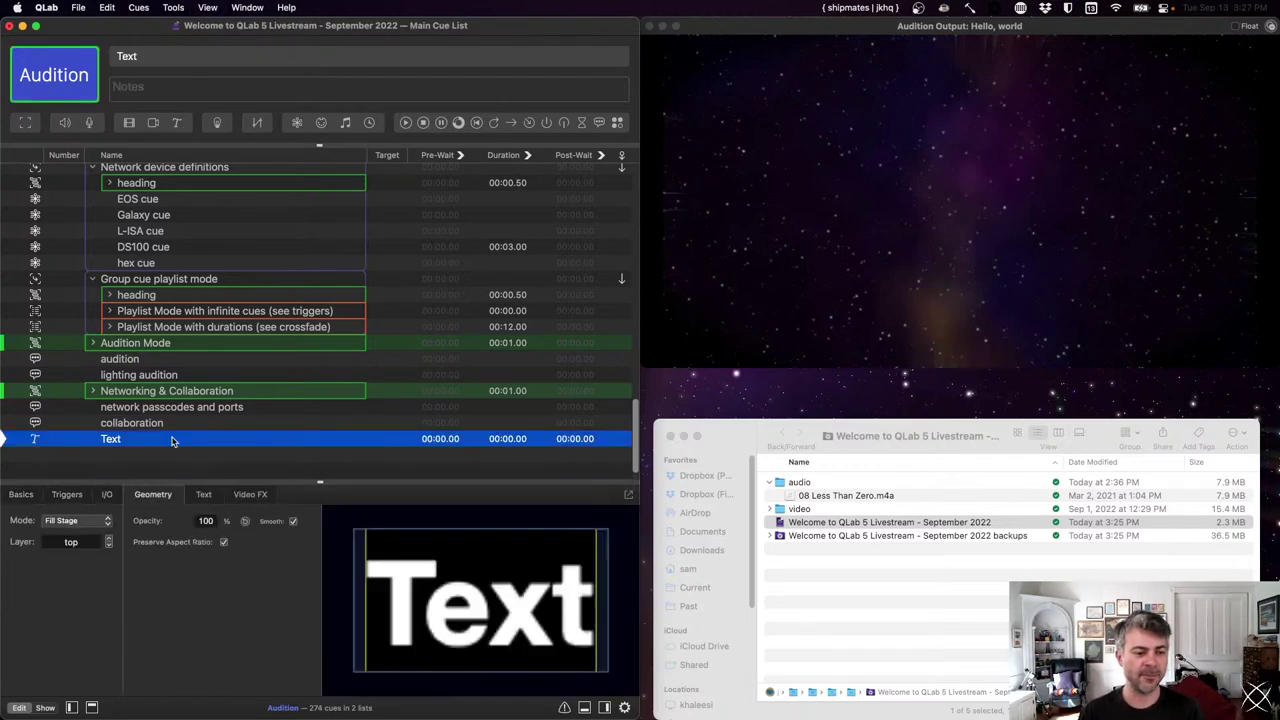
pyautogui.doubleClick(305, 548)
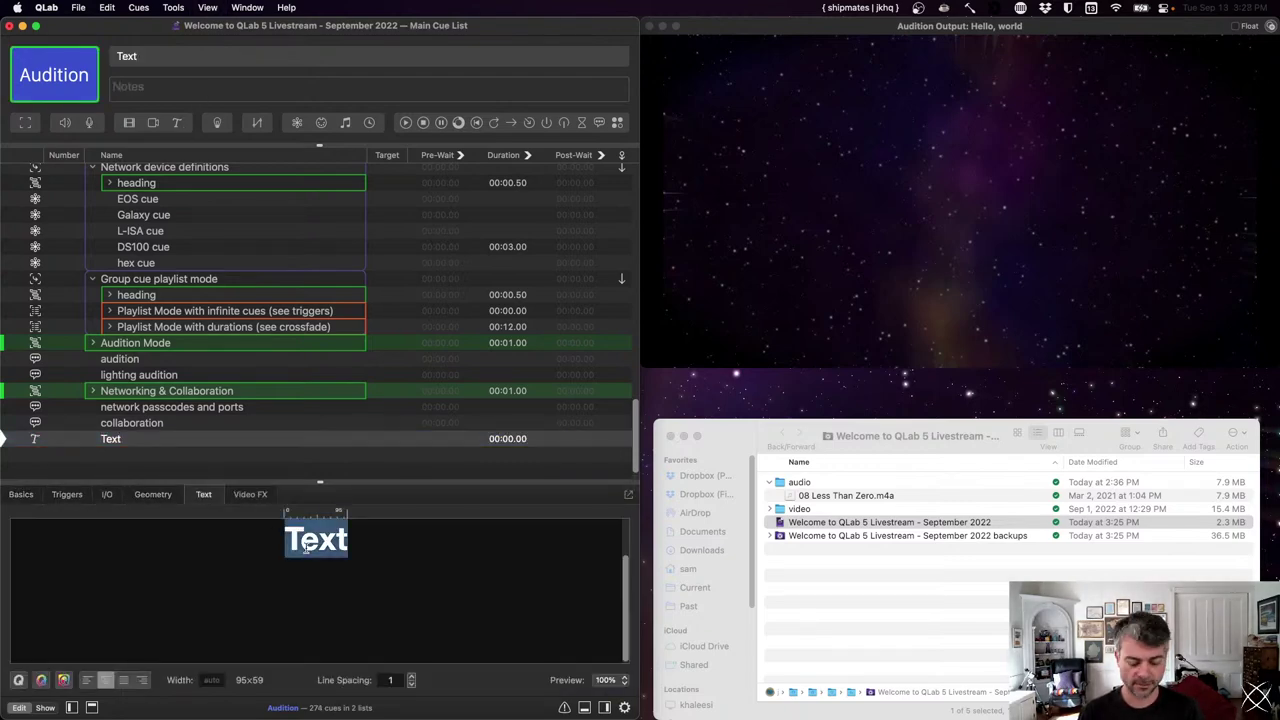
pyautogui.press('Return')
pyautogui.press('Return')
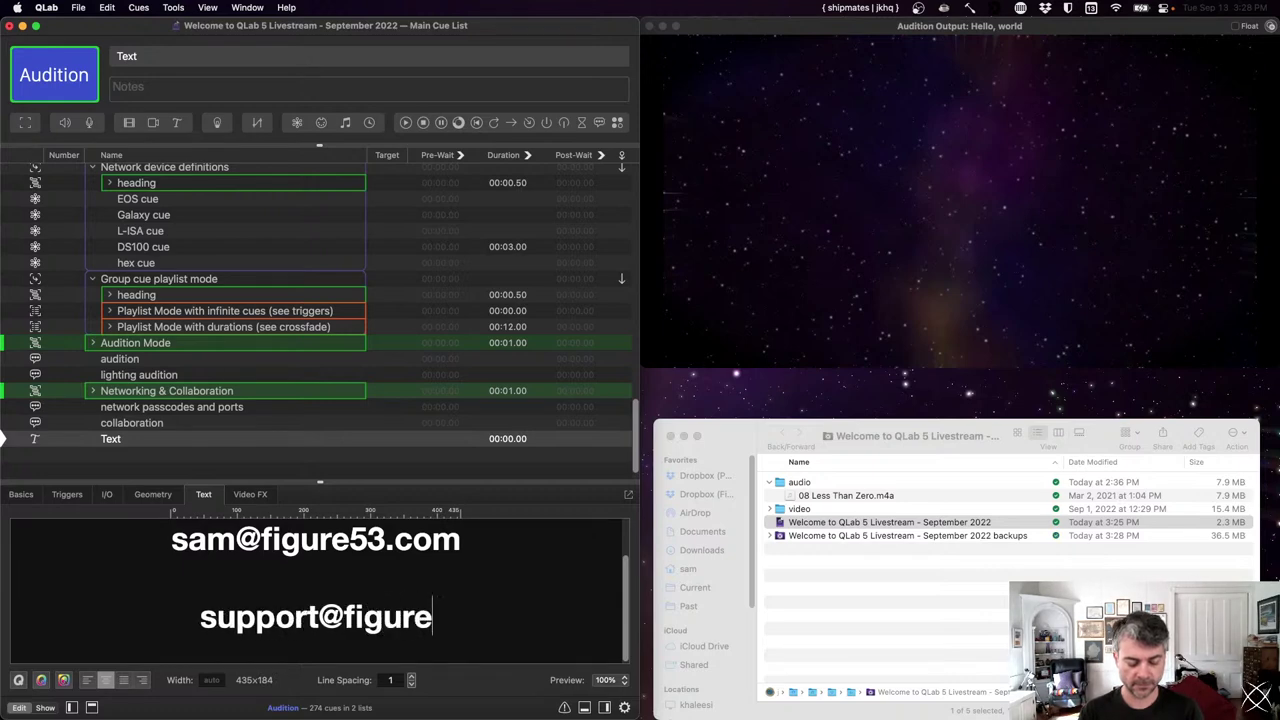
# - Play the e-mail text cue on the audition output
pyautogui.click(267, 438)
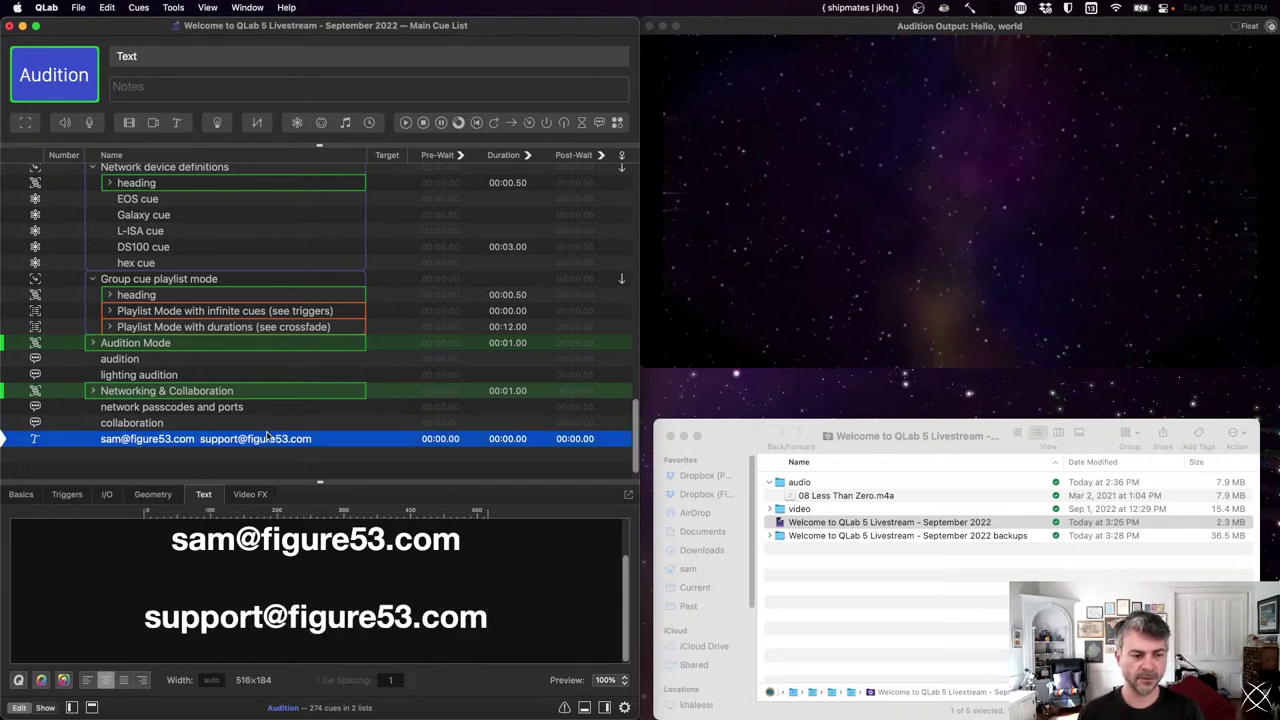
pyautogui.press('space')
pyautogui.click(154, 494)
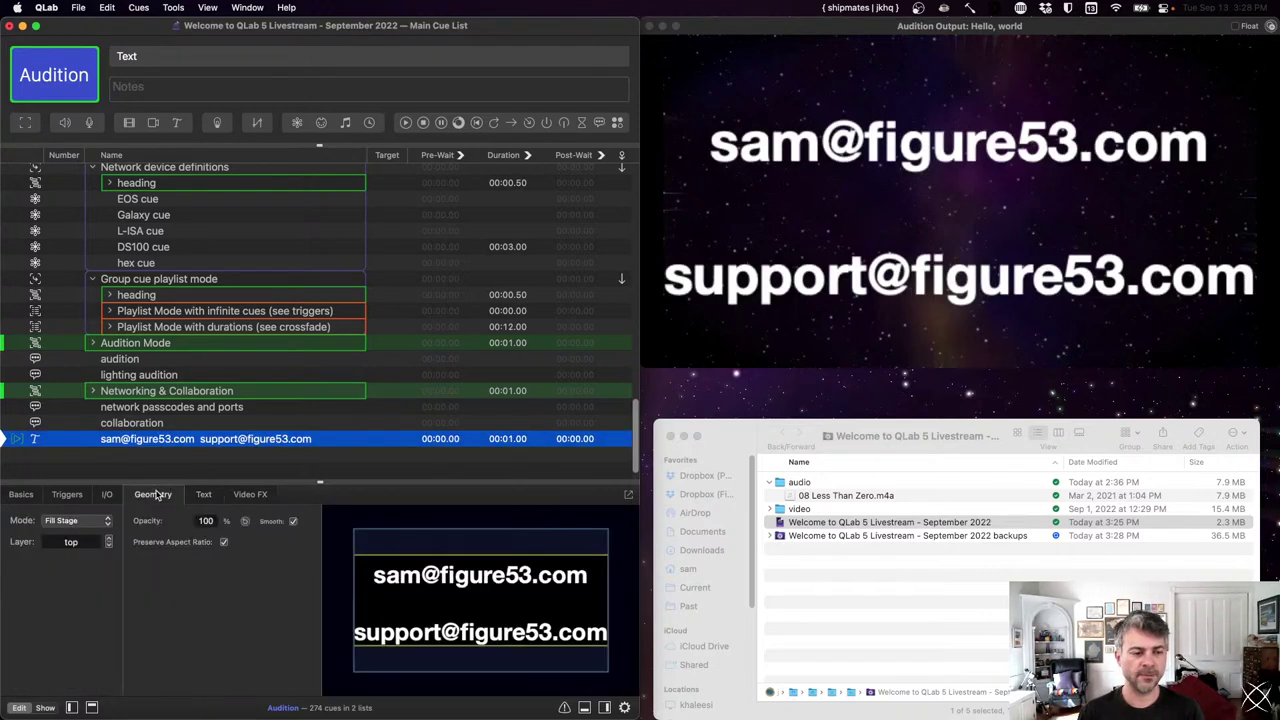
# - Change the text cue's geometry Mode from Fill Stage to Custom
pyautogui.click(75, 521)
pyautogui.click(66, 535)
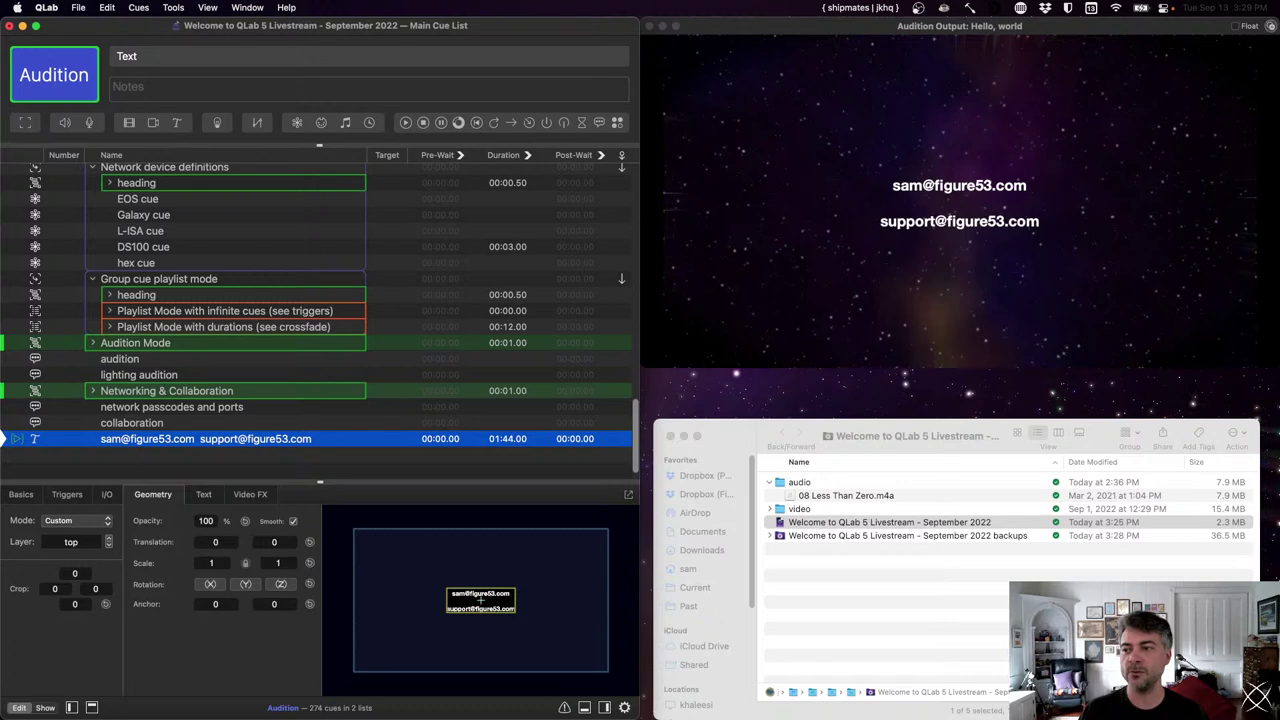
# - Select the 08 Less Than Zero.m4a cue to show its slices
pyautogui.click(86, 455)
pyautogui.scroll(5, 197, 237)
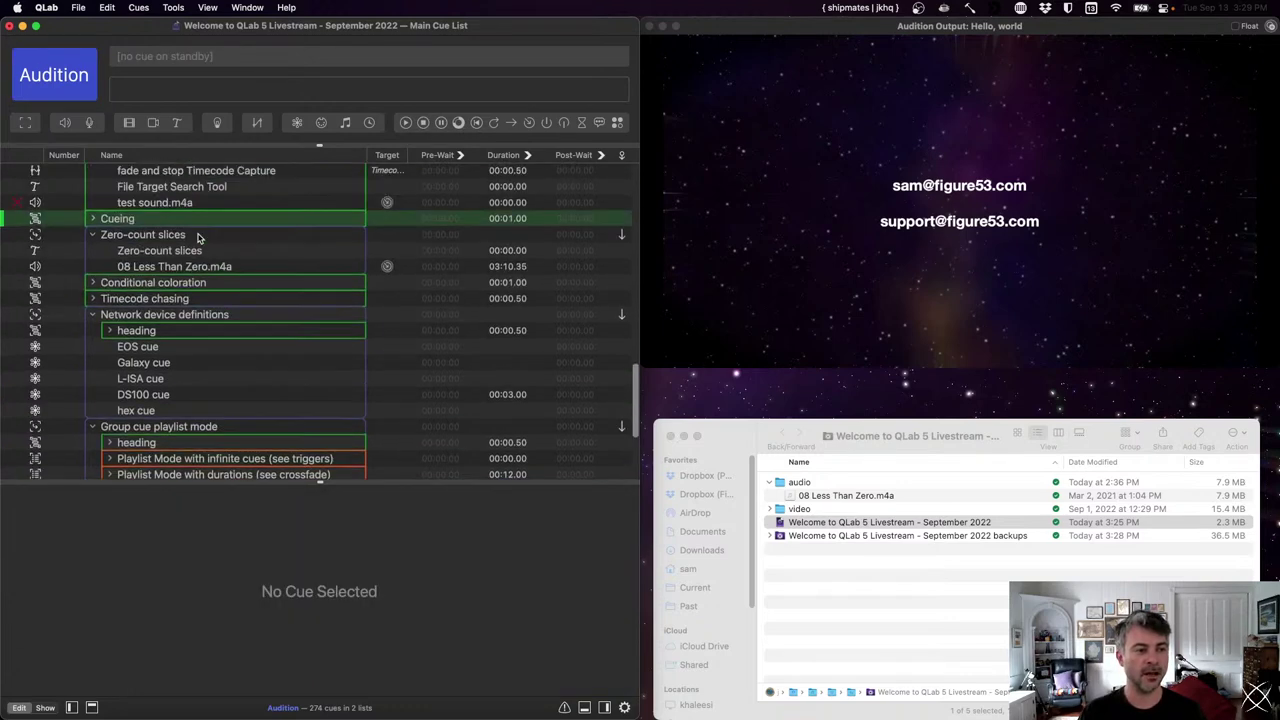
pyautogui.click(180, 276)
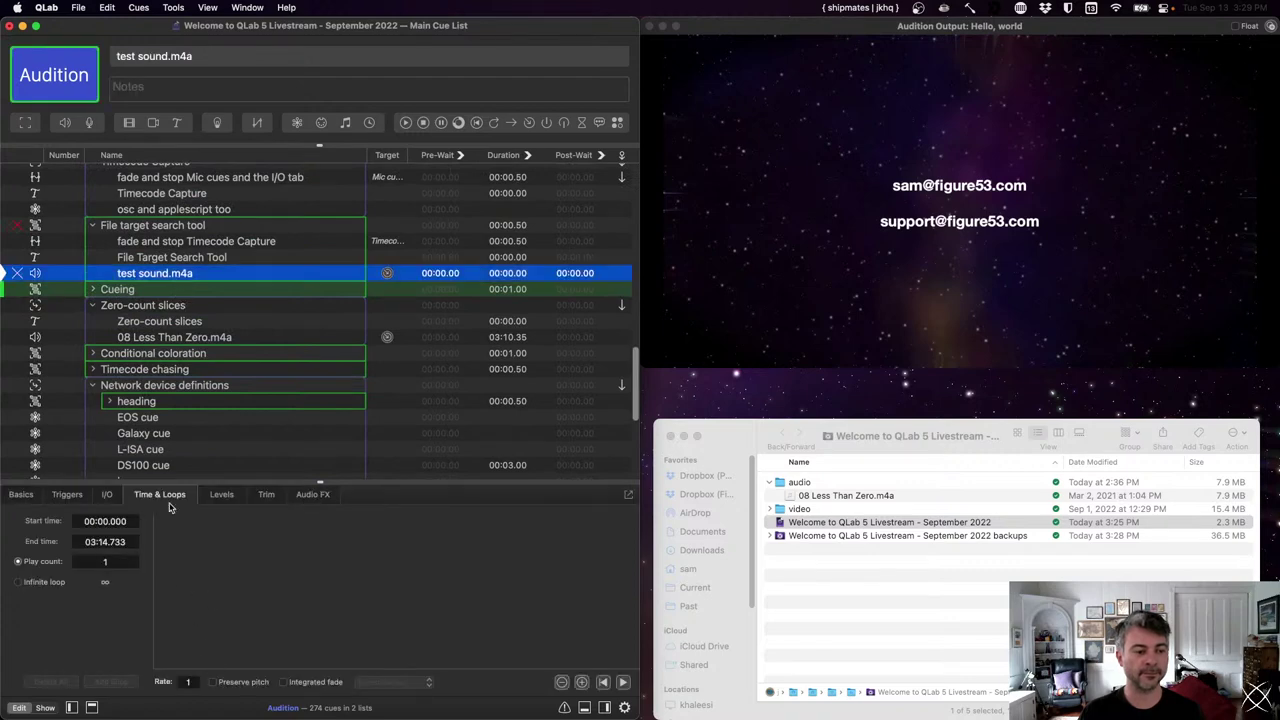
pyautogui.click(153, 335)
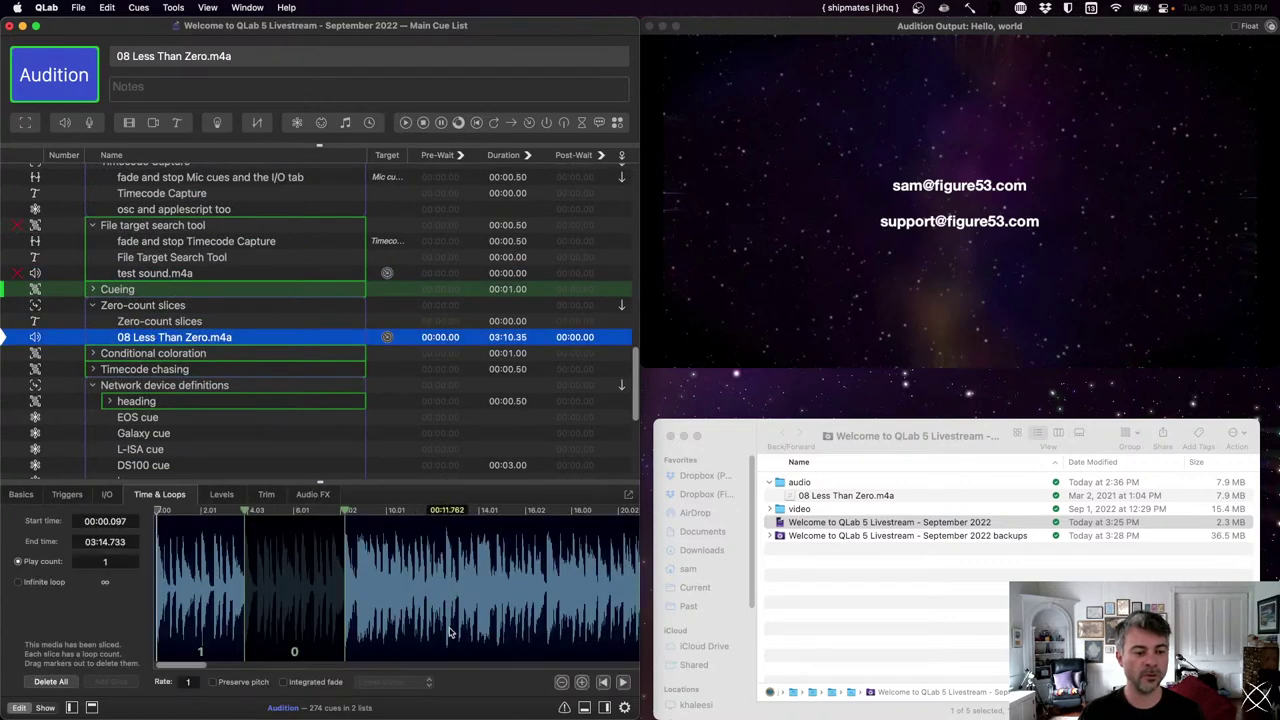
# - Try loop counts 0, 5 and 67 on the first slice, then clear it back to a single play
pyautogui.click(192, 652)
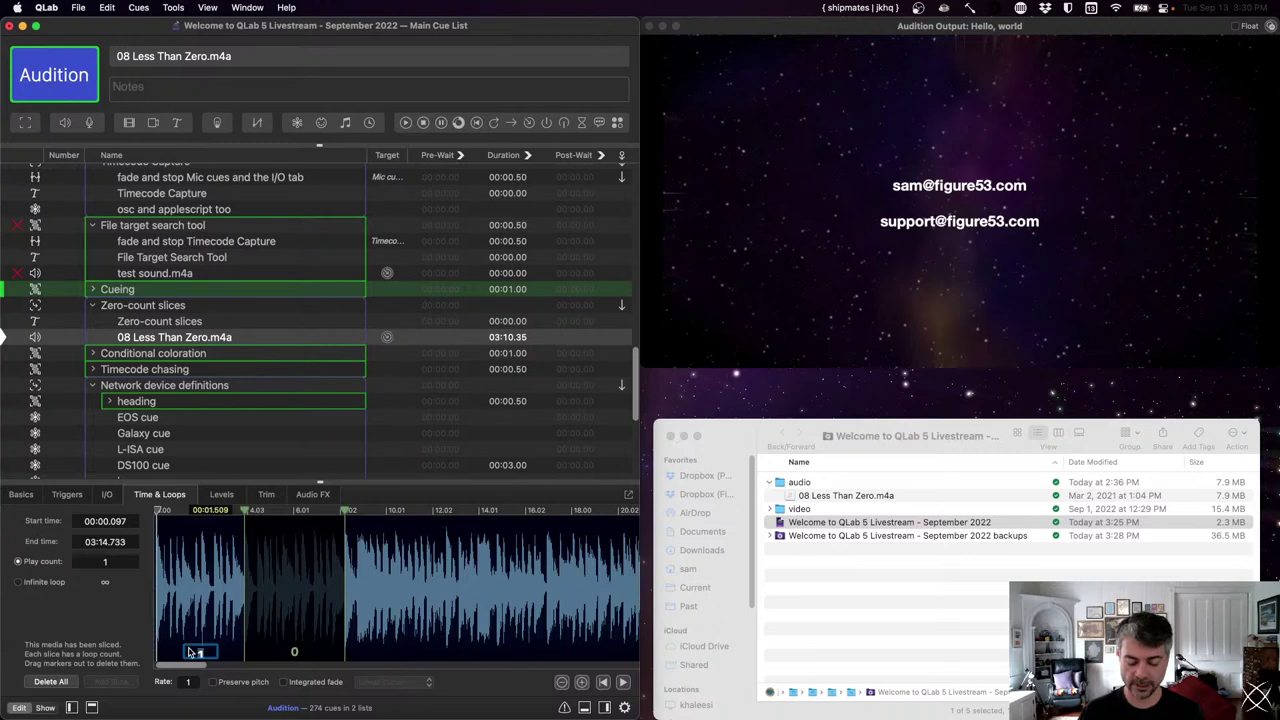
pyautogui.write('0')
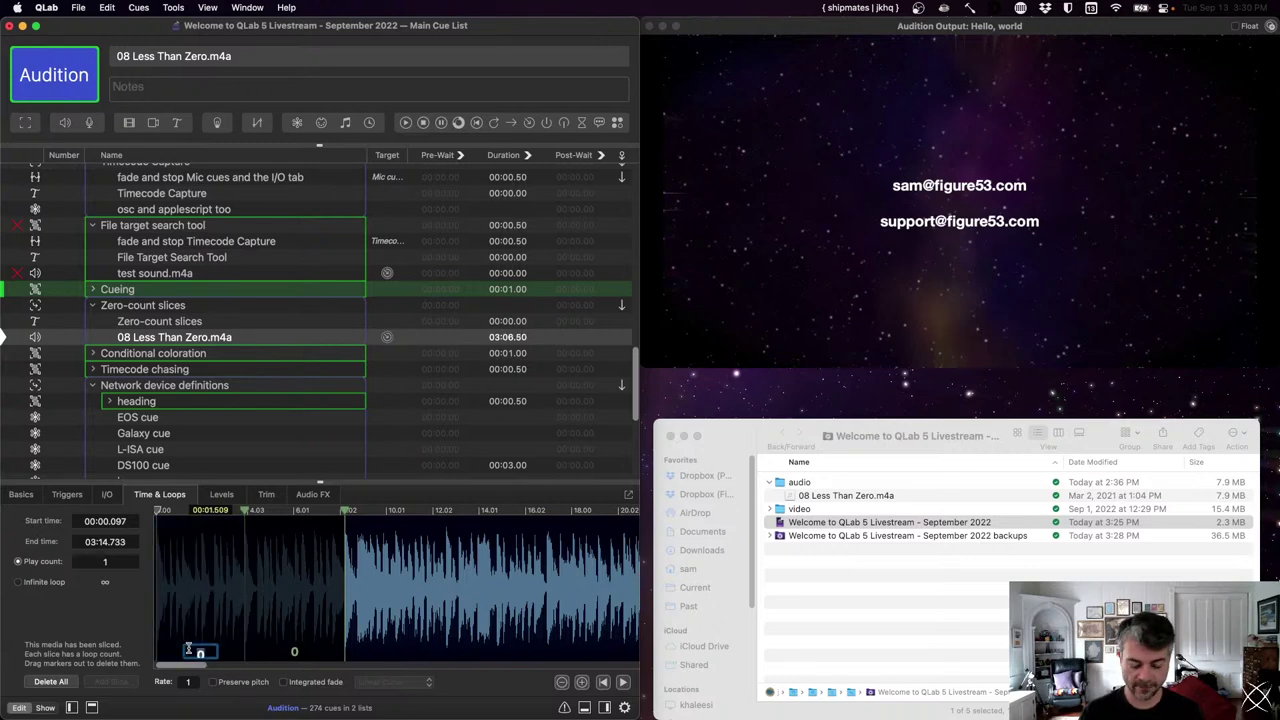
pyautogui.press('BackSpace')
pyautogui.write('5')
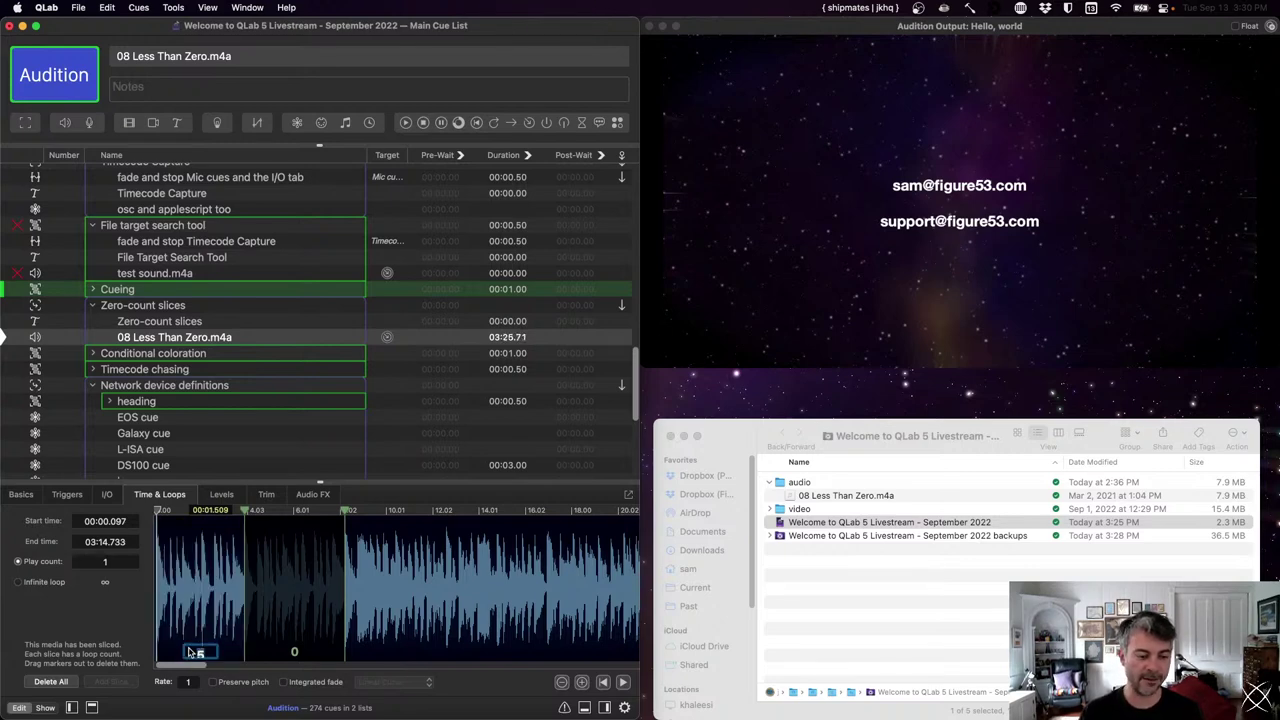
pyautogui.press('BackSpace')
pyautogui.write('67')
pyautogui.press('Return')
pyautogui.press('BackSpace')
pyautogui.press('Return')
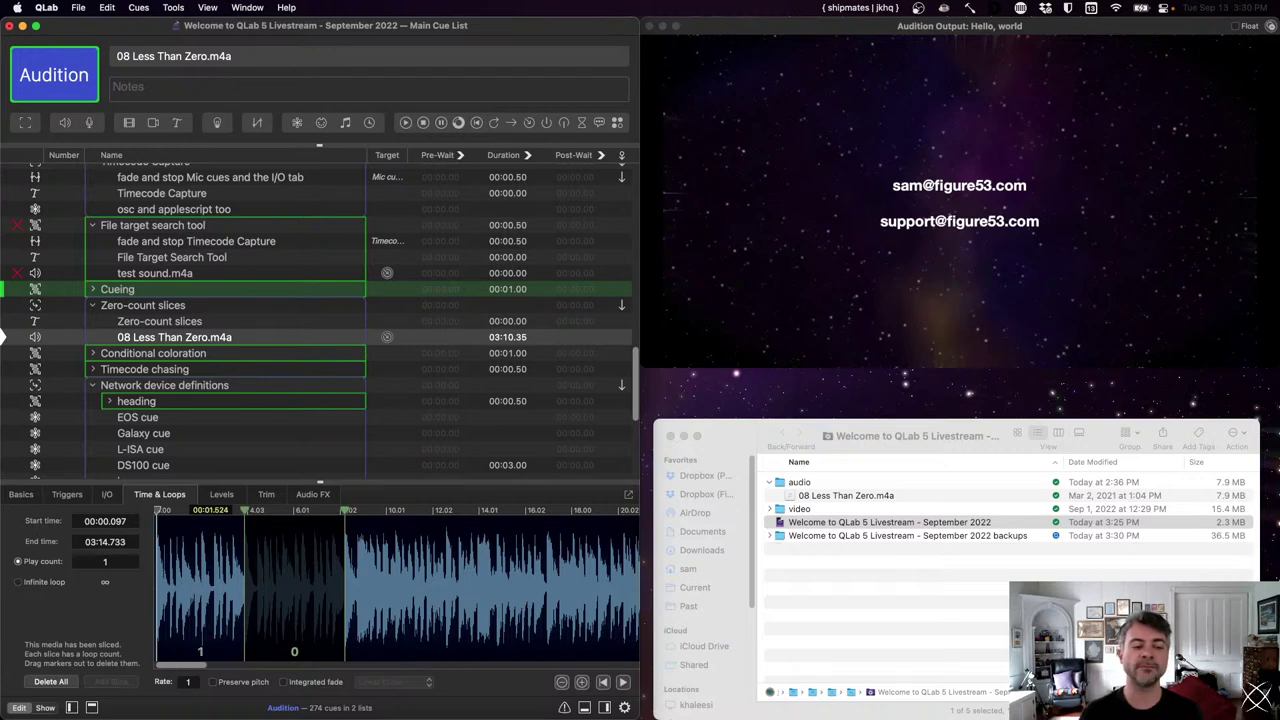
pyautogui.scroll(-5, 280, 333)
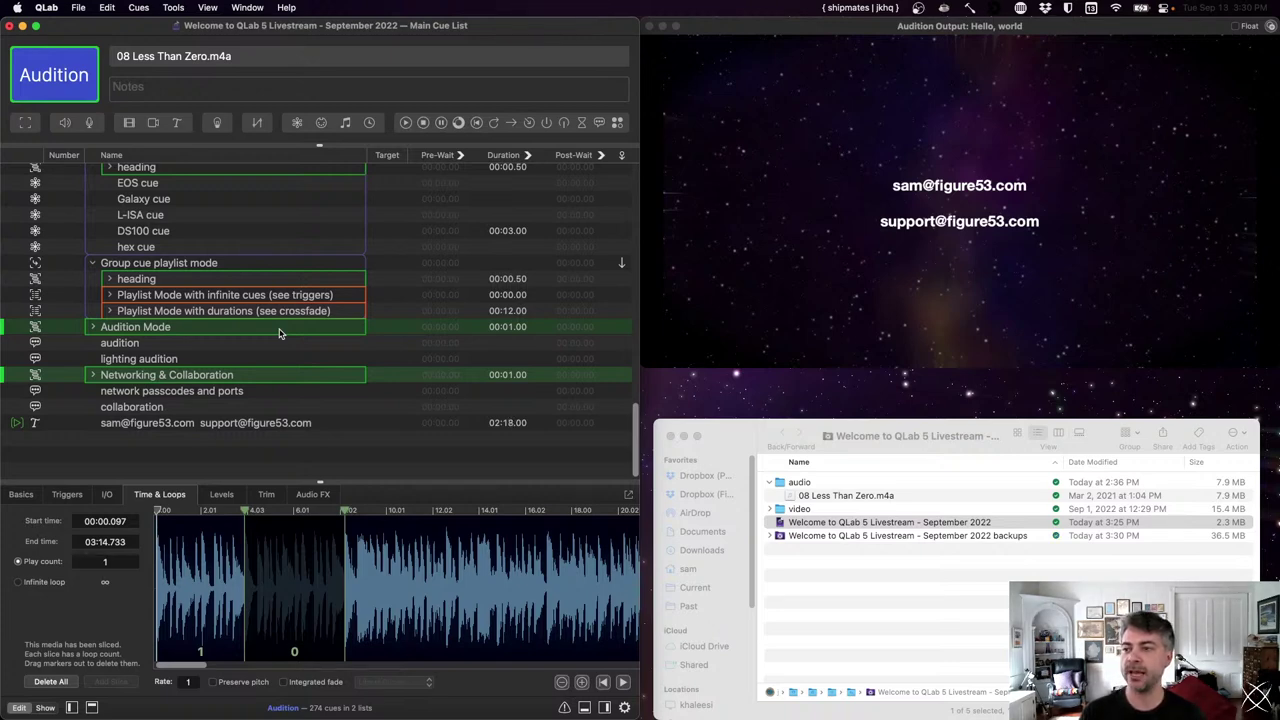
# - Select the Audition Mode cue and open Workspace Status to review the warnings
pyautogui.click(279, 333)
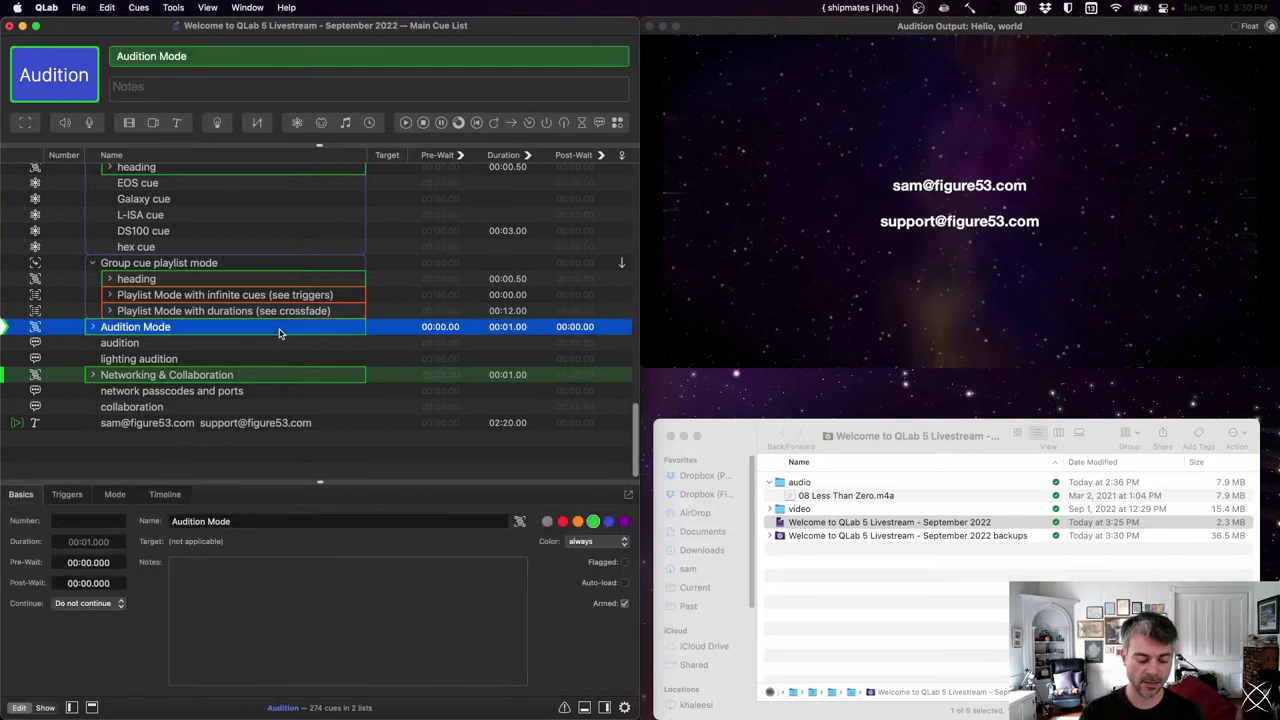
pyautogui.click(249, 7)
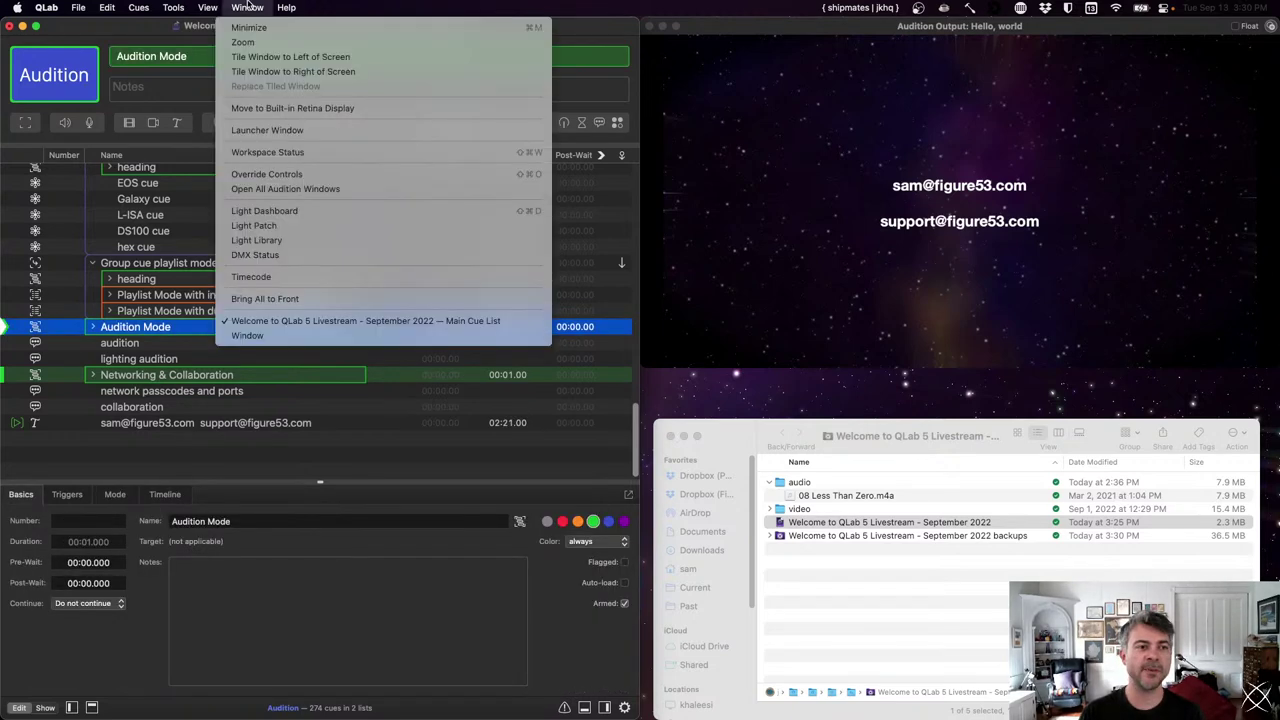
pyautogui.click(267, 155)
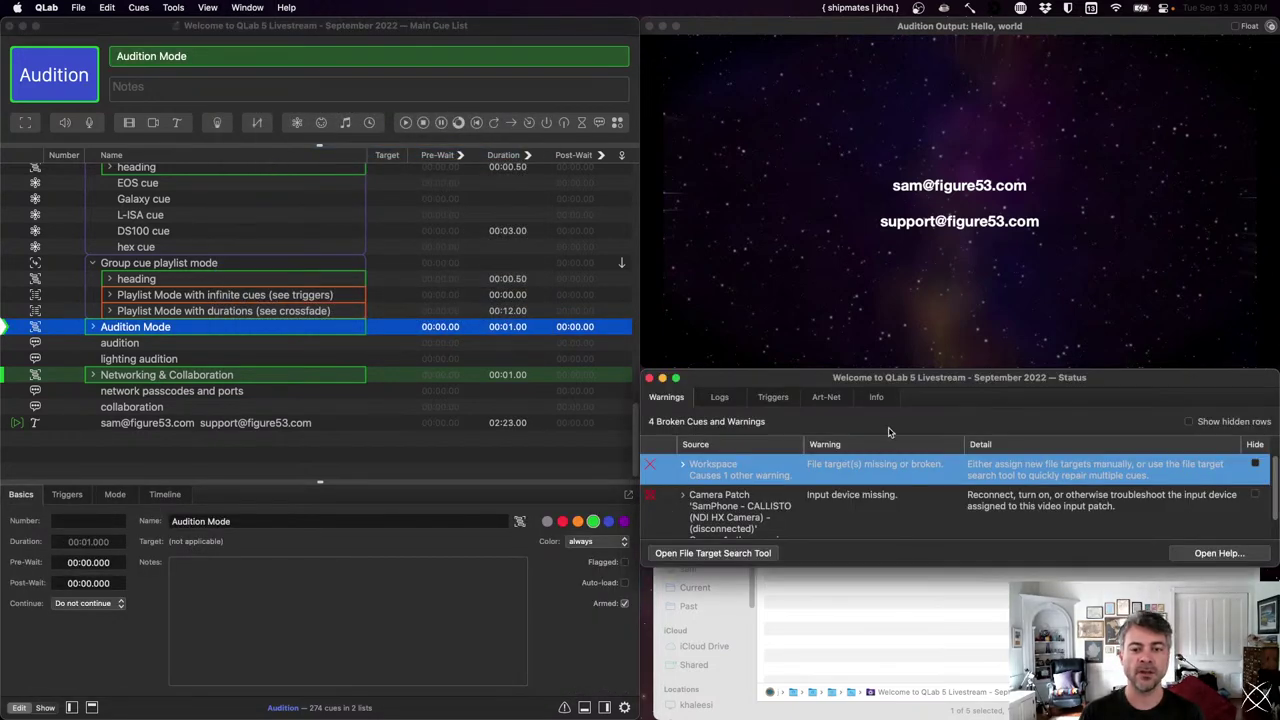
# - Enable OSC input logging in the Logs tab, then close the Status window
pyautogui.click(721, 397)
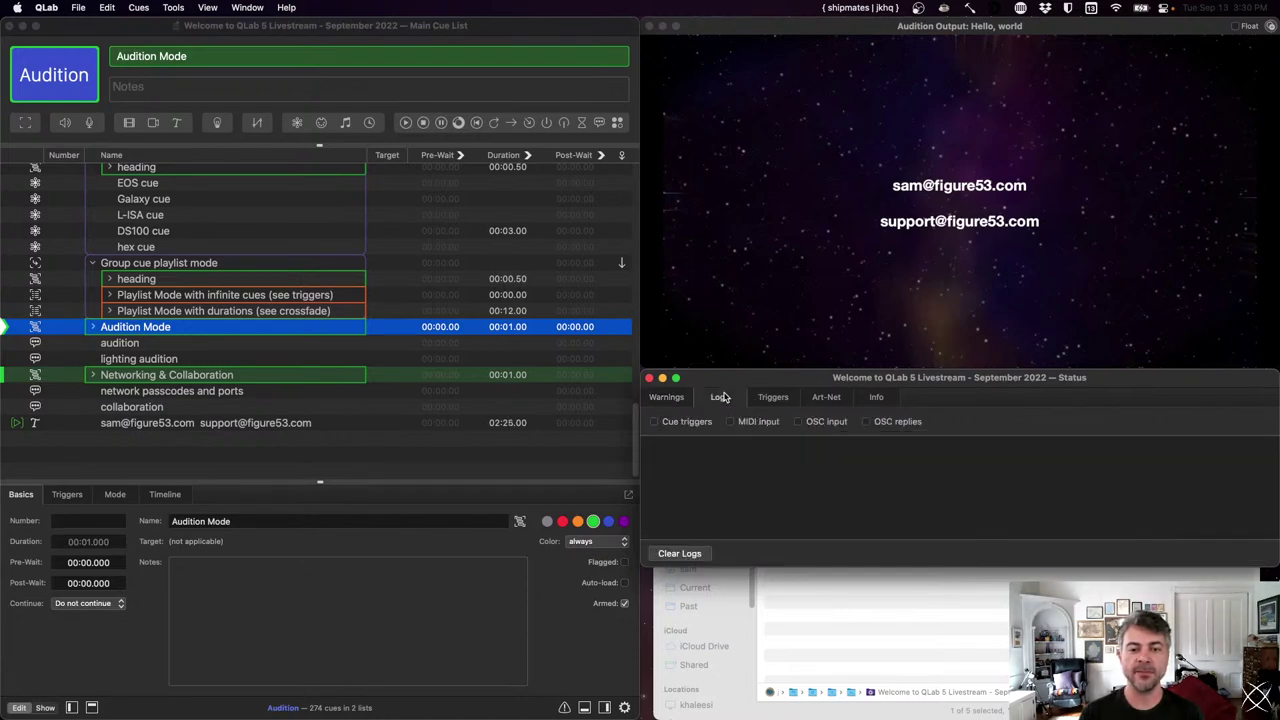
pyautogui.click(820, 422)
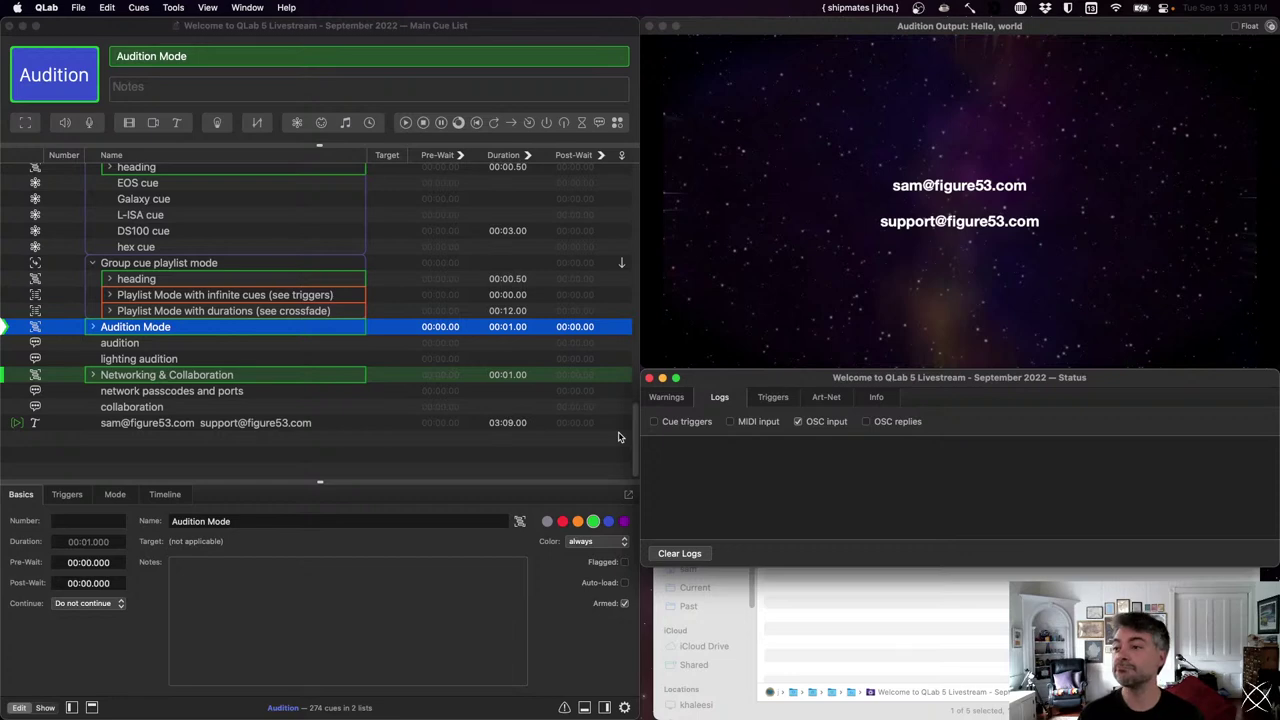
pyautogui.click(648, 378)
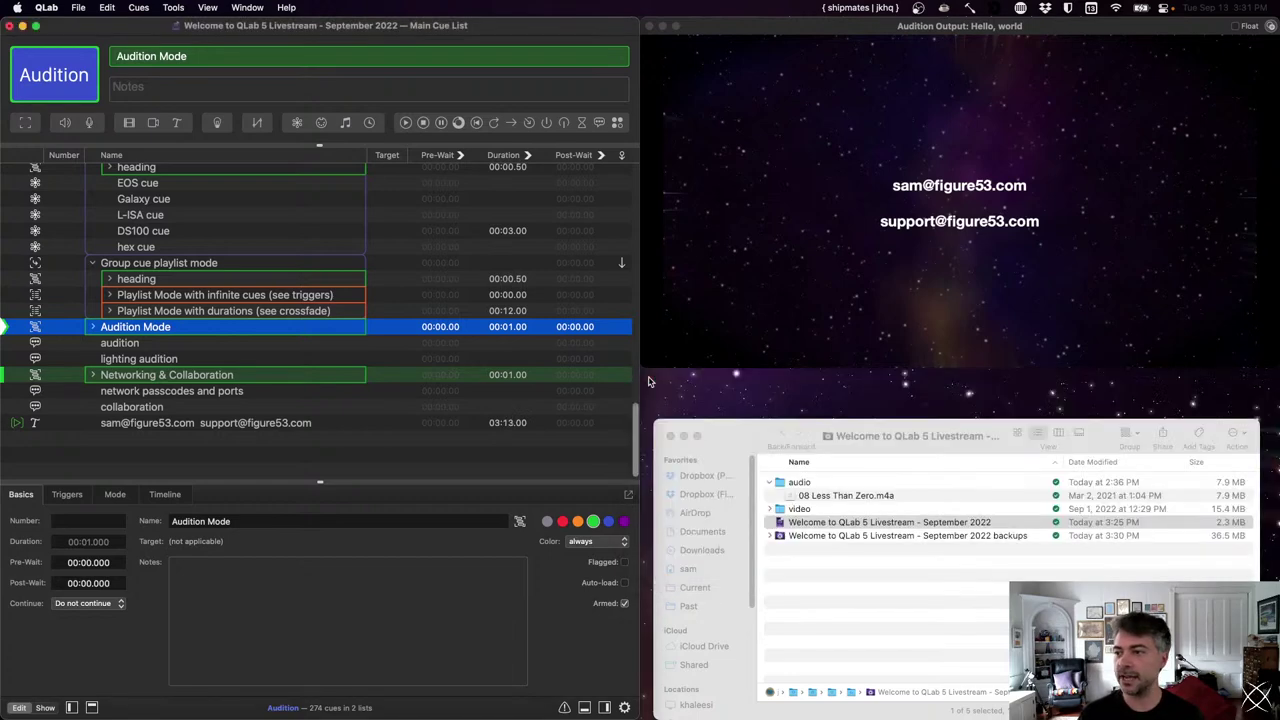
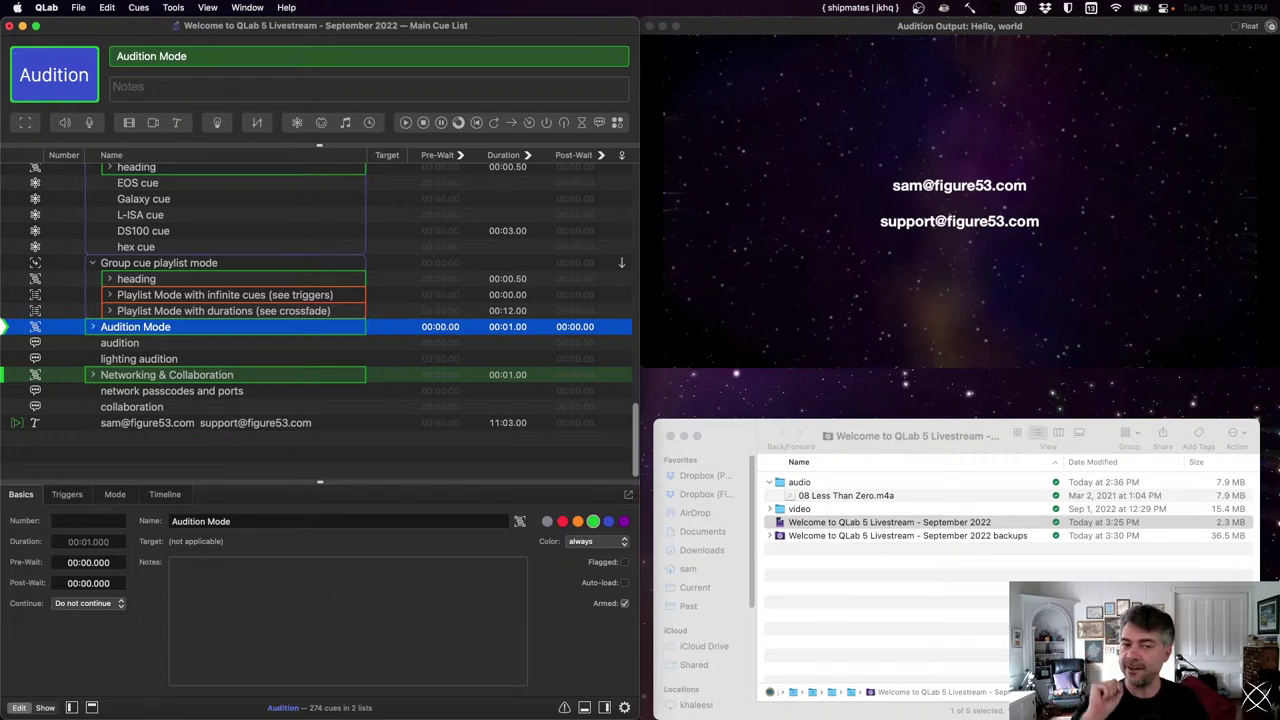
# - Deselect the cue and show workspace Video settings listing the Hello, world stage at 1920 × 1080
pyautogui.click(365, 460)
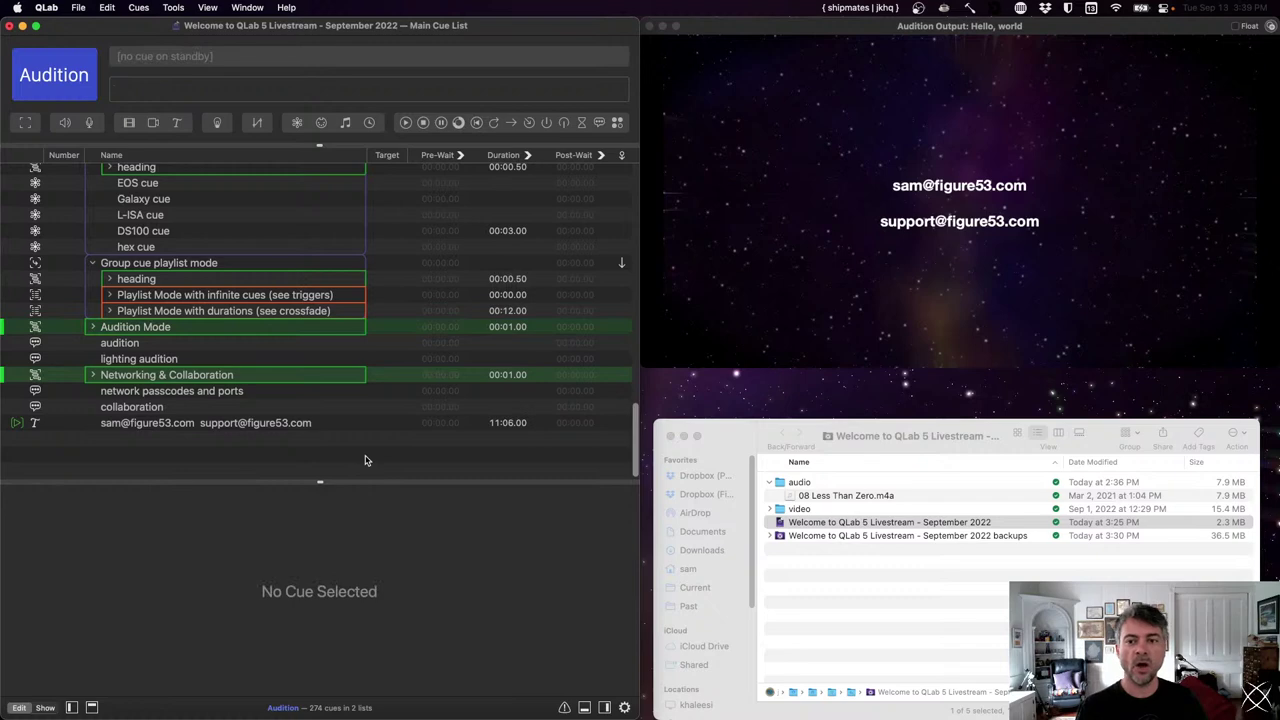
pyautogui.press('super+comma')
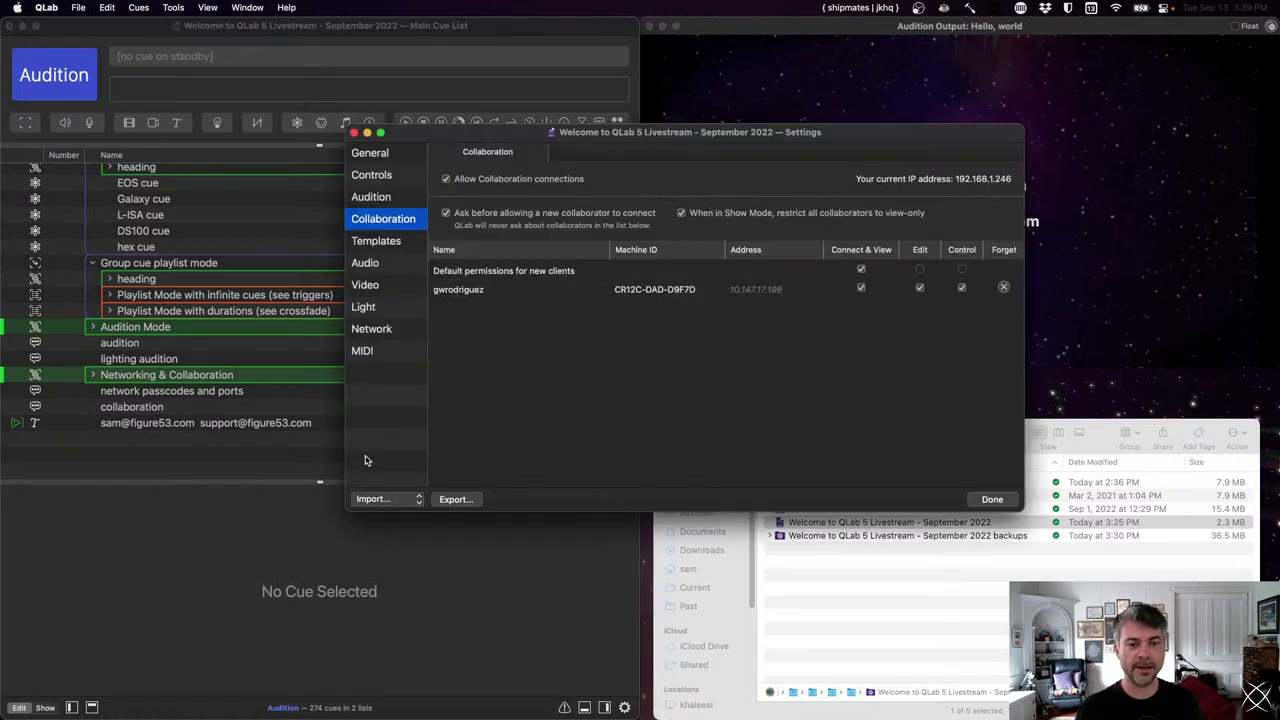
pyautogui.click(396, 291)
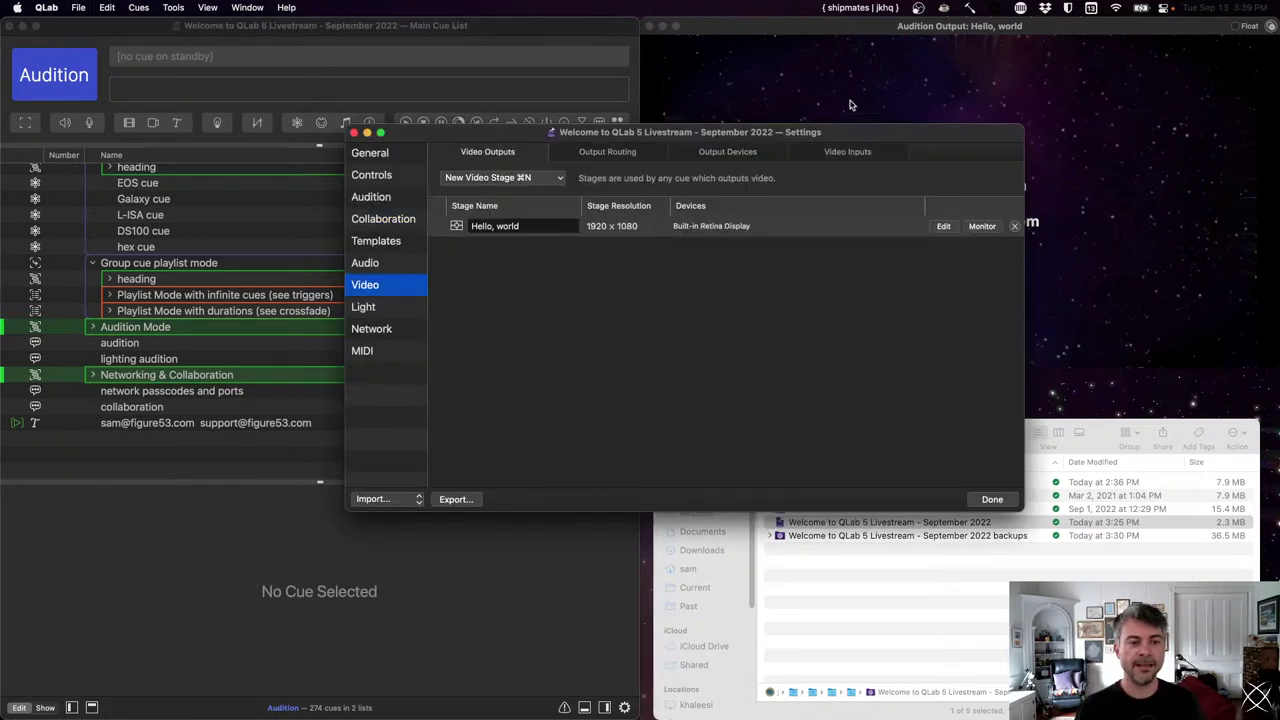
pyautogui.moveTo(837, 134); pyautogui.dragTo(760, 233)
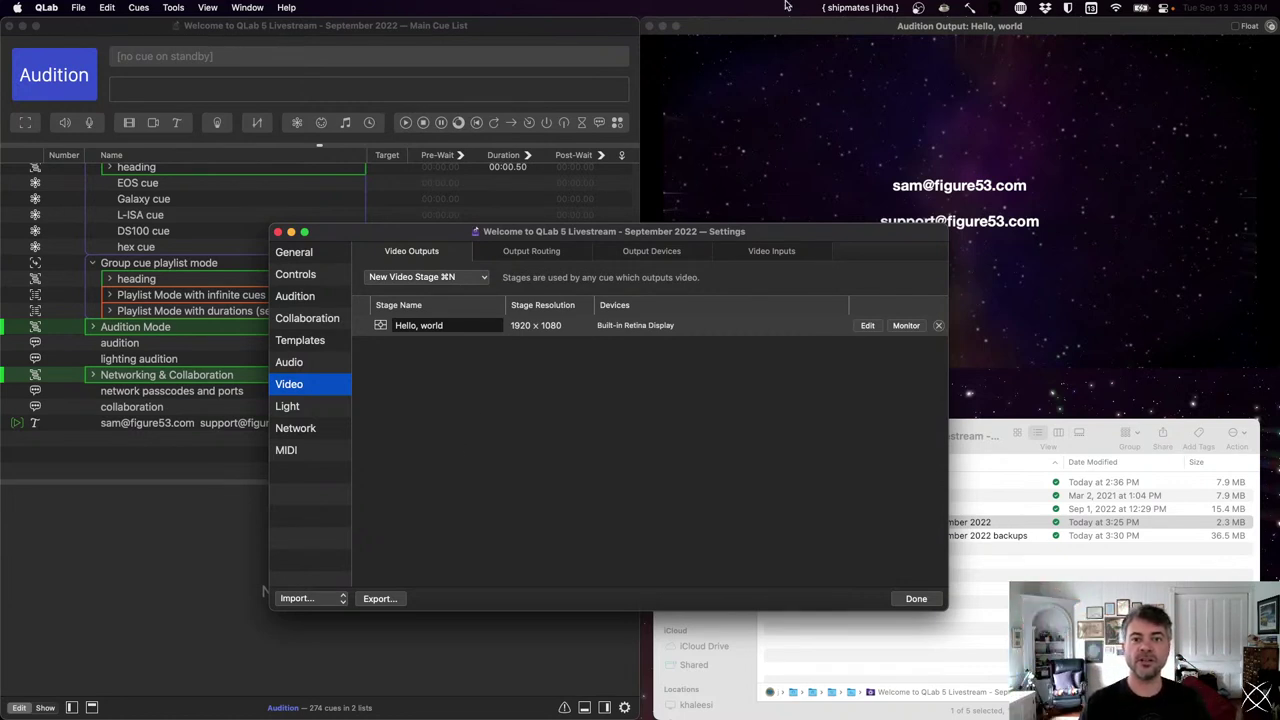
pyautogui.moveTo(668, 232); pyautogui.dragTo(680, 304)
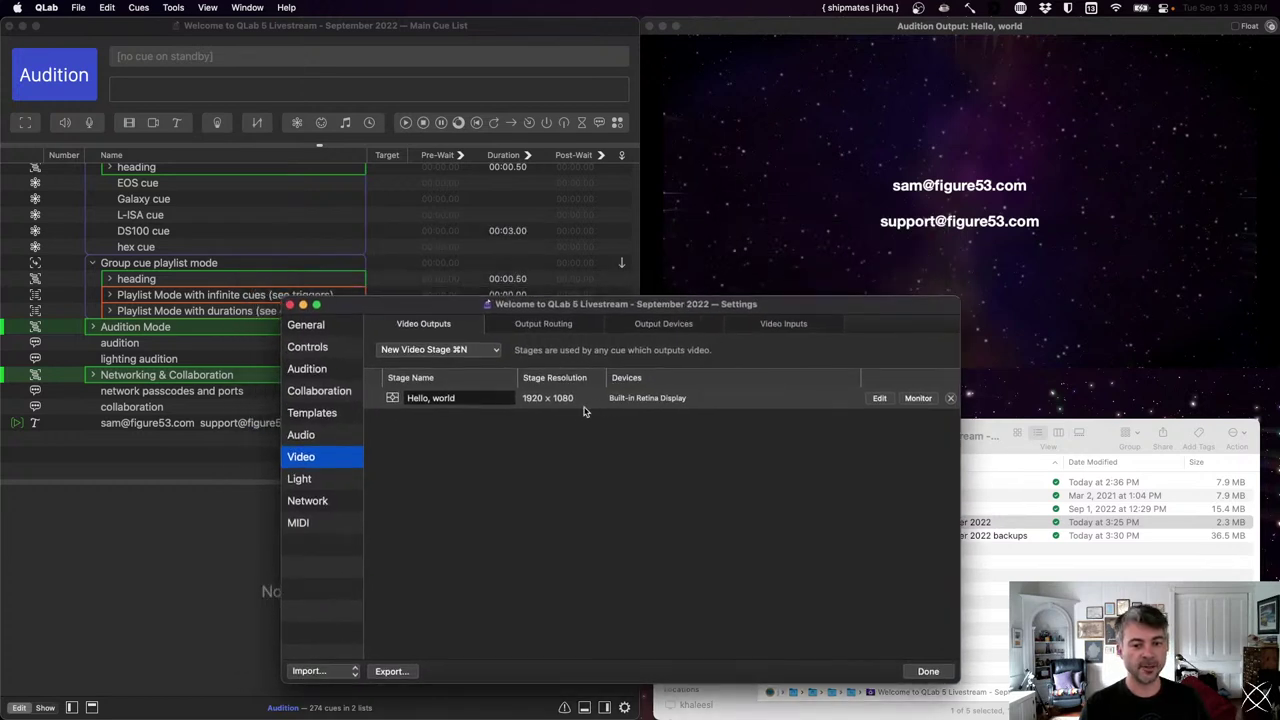
# - Open the Hello, world stage editor, start loading a mask, then cancel the file chooser
pyautogui.click(879, 398)
pyautogui.moveTo(833, 106); pyautogui.dragTo(653, 201)
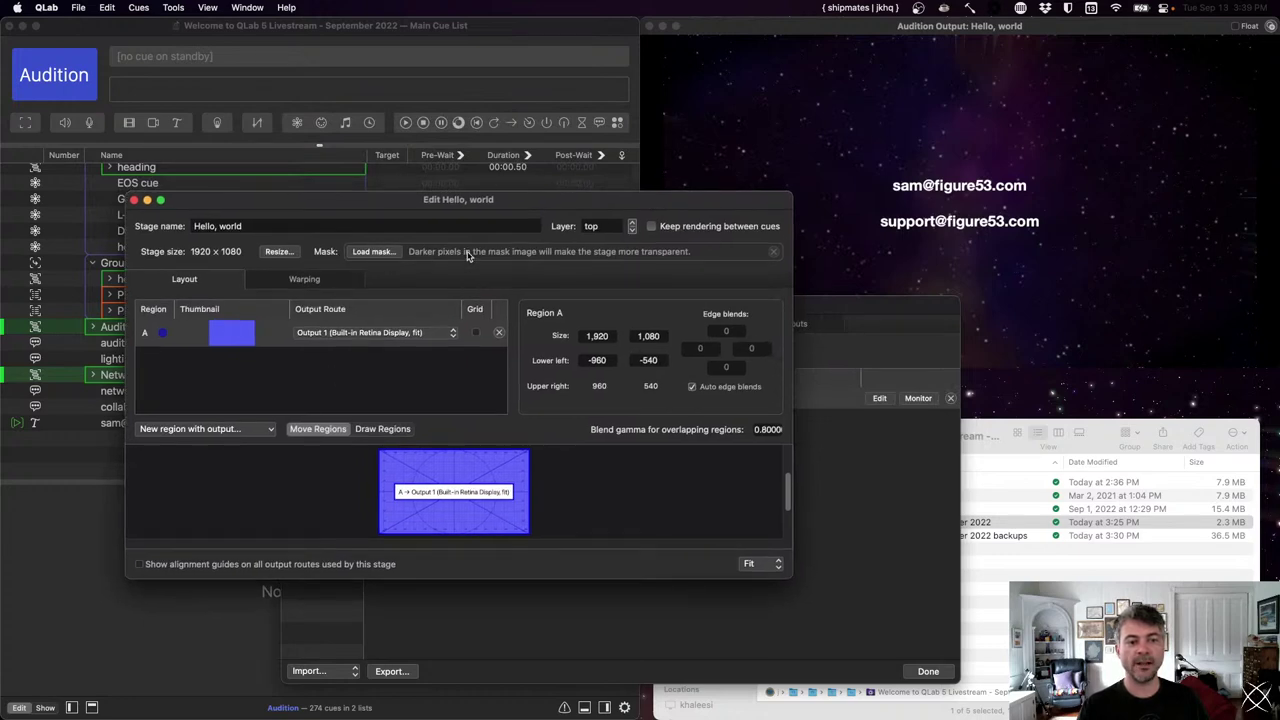
pyautogui.click(370, 252)
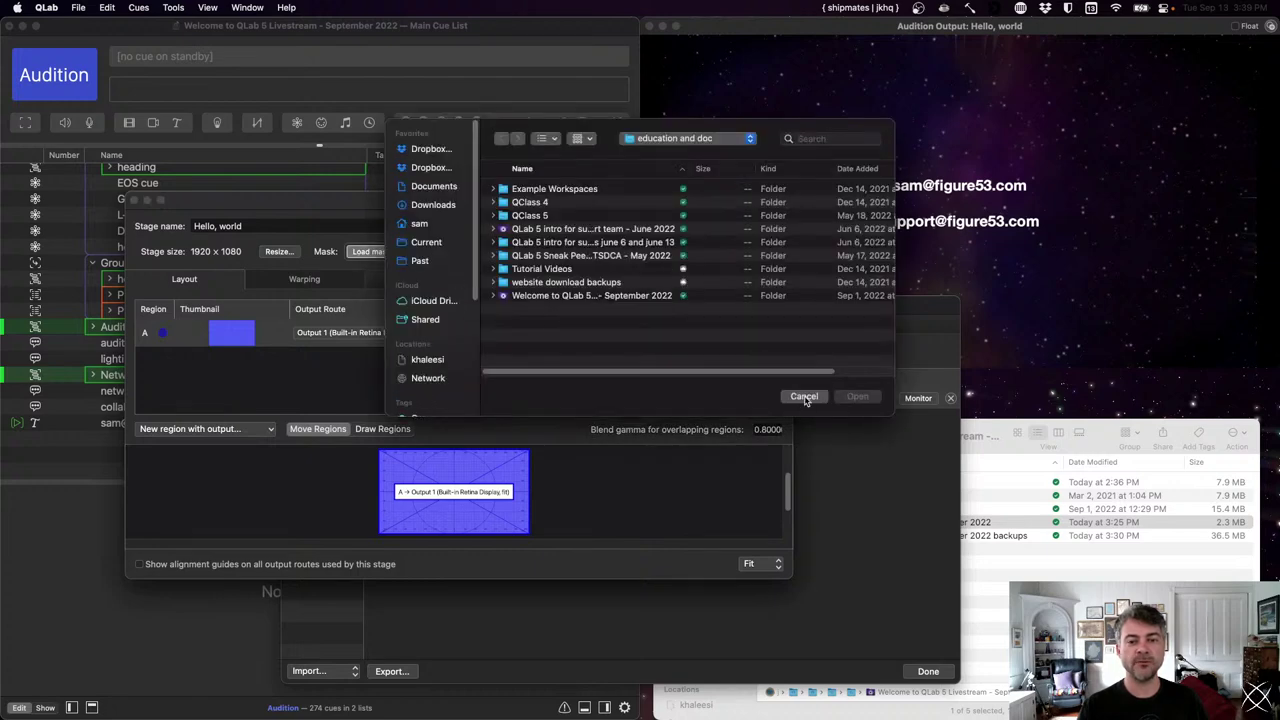
pyautogui.click(804, 397)
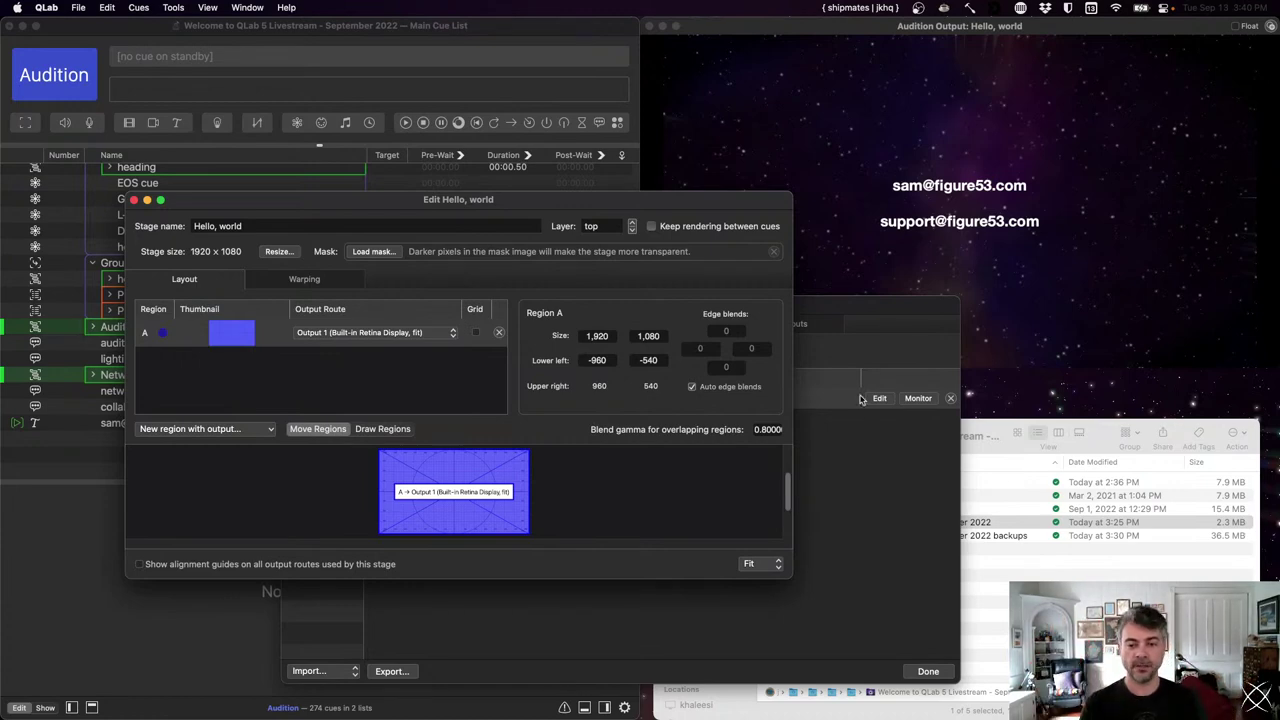
# - In a new Finder window, search this Mac for 'mask' limited to Image files
pyautogui.click(1078, 559)
pyautogui.press('super+n')
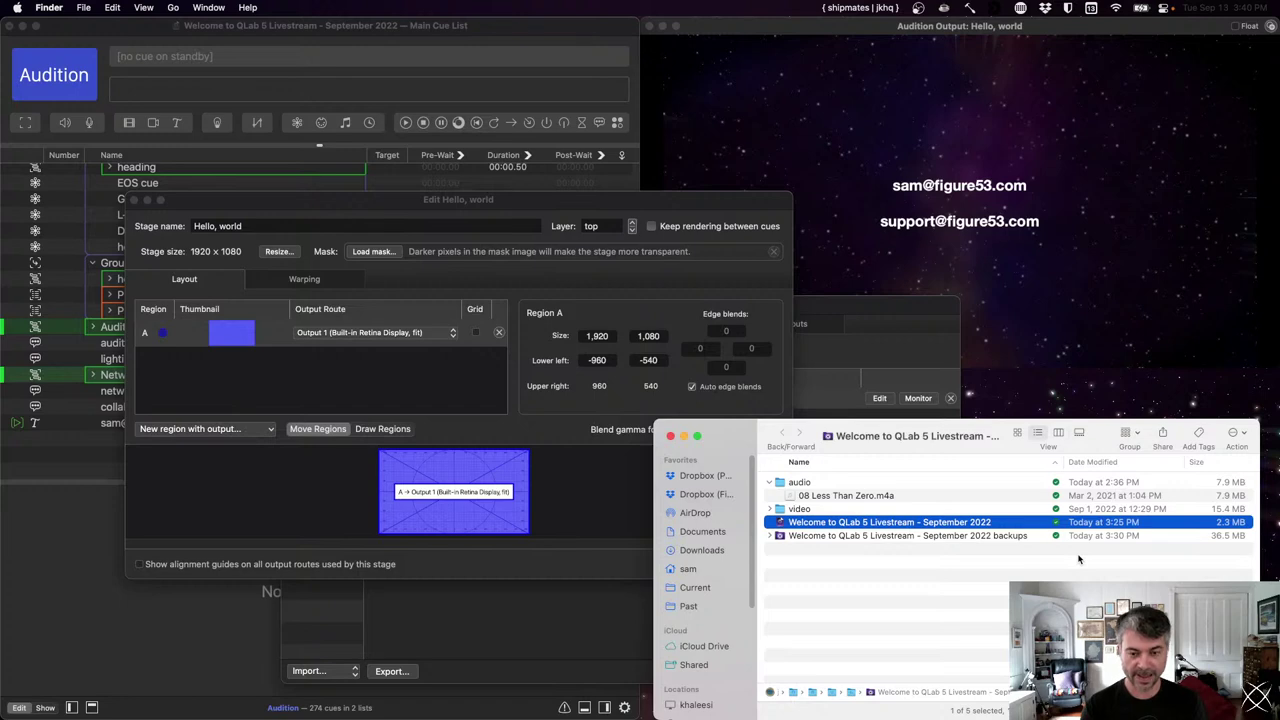
pyautogui.press('super+f')
pyautogui.write('mask')
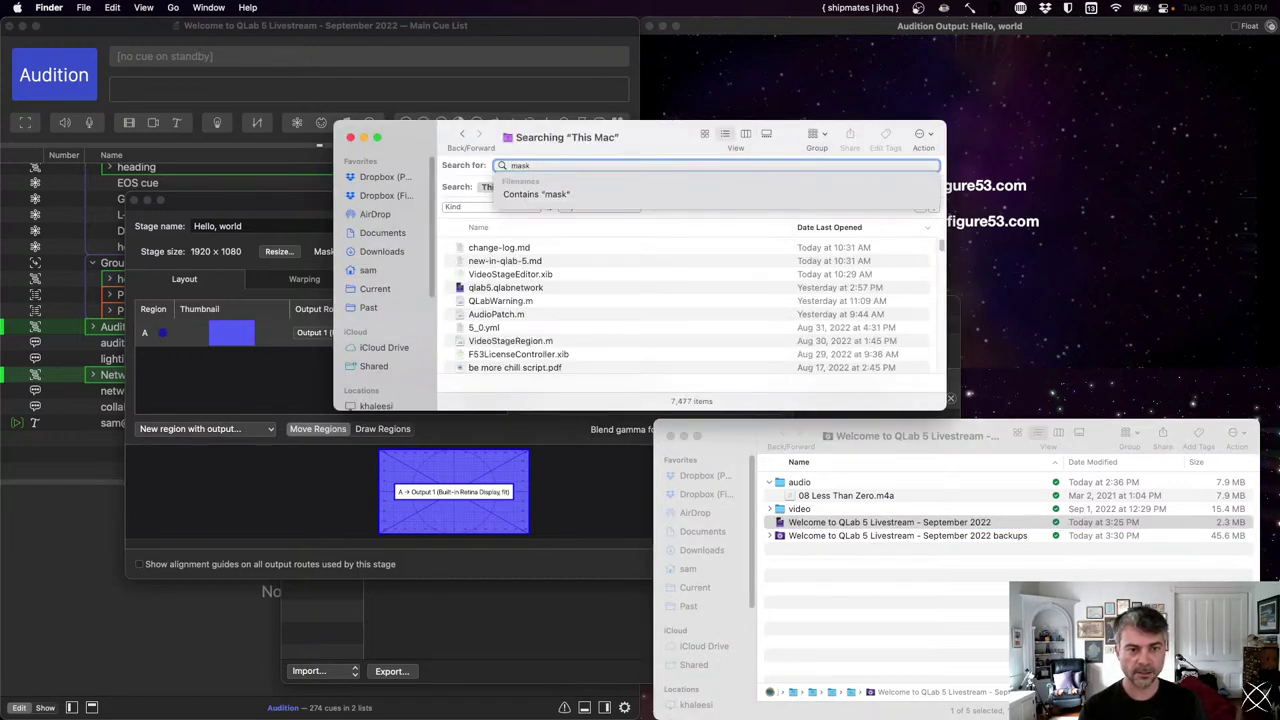
pyautogui.press('Return')
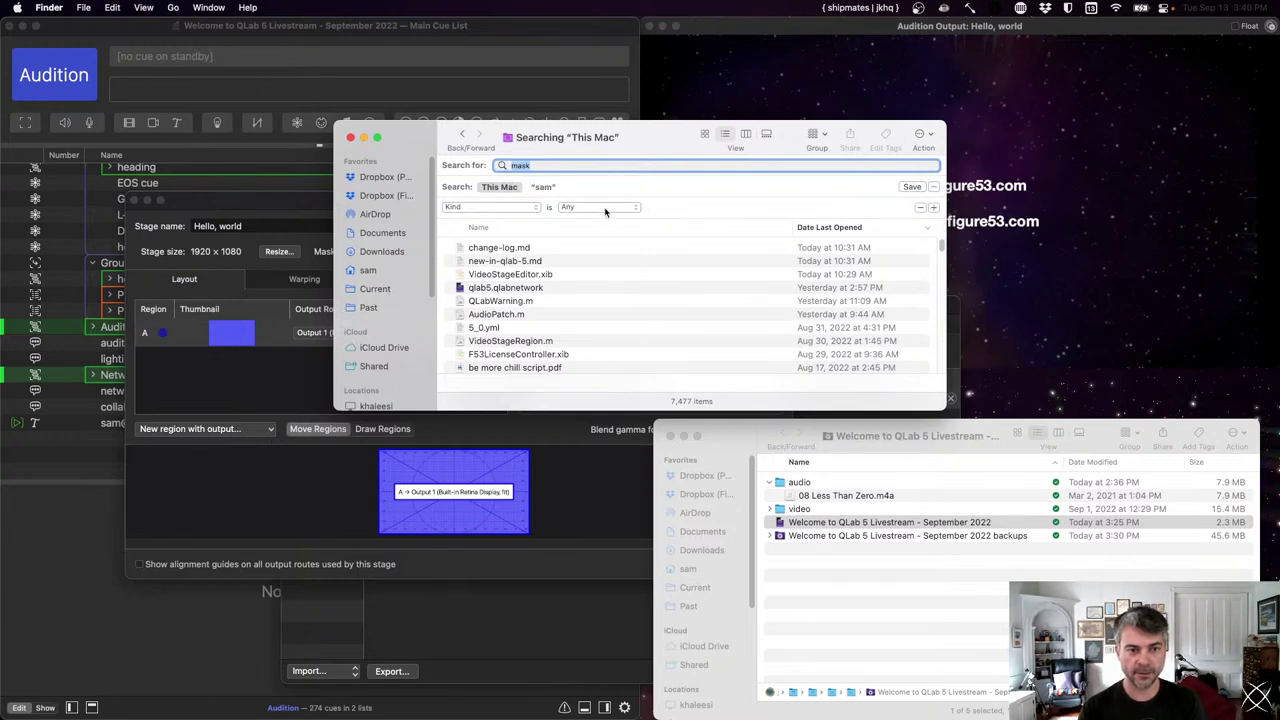
pyautogui.click(604, 208)
pyautogui.click(606, 288)
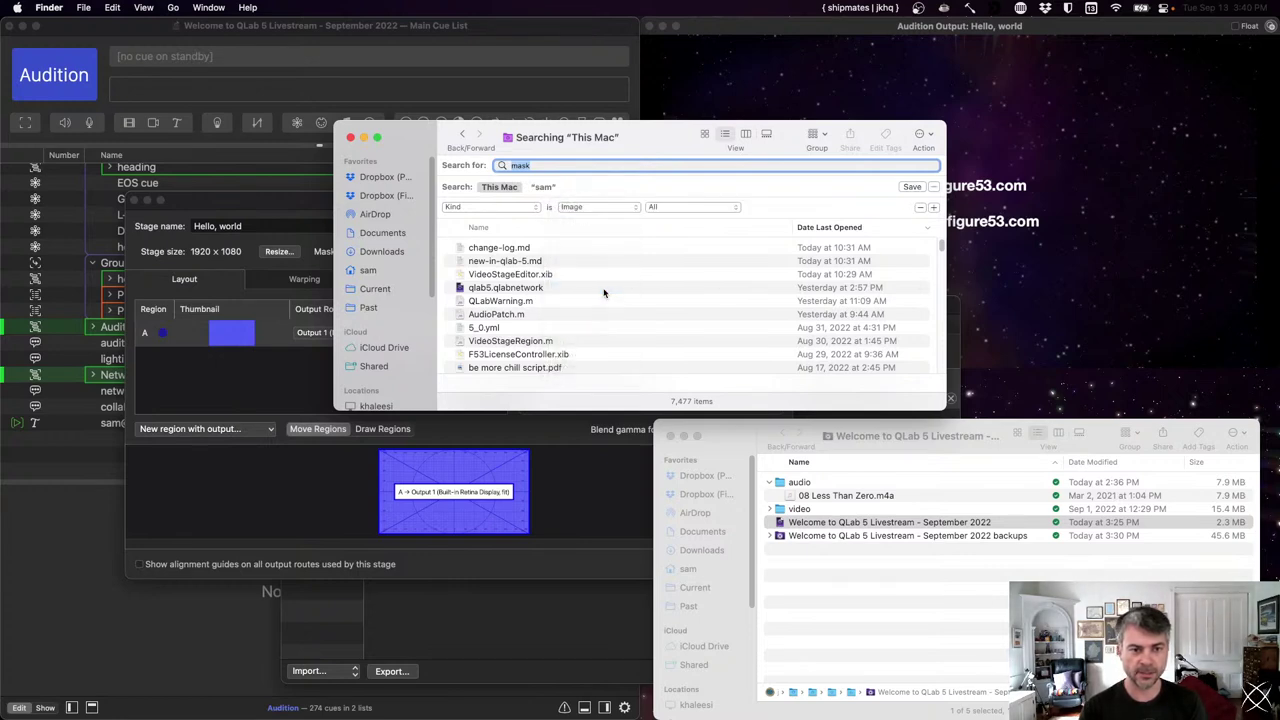
# - Quick Look Surface 1 mask.png twice, then move the search window down and right
pyautogui.click(559, 261)
pyautogui.press('space')
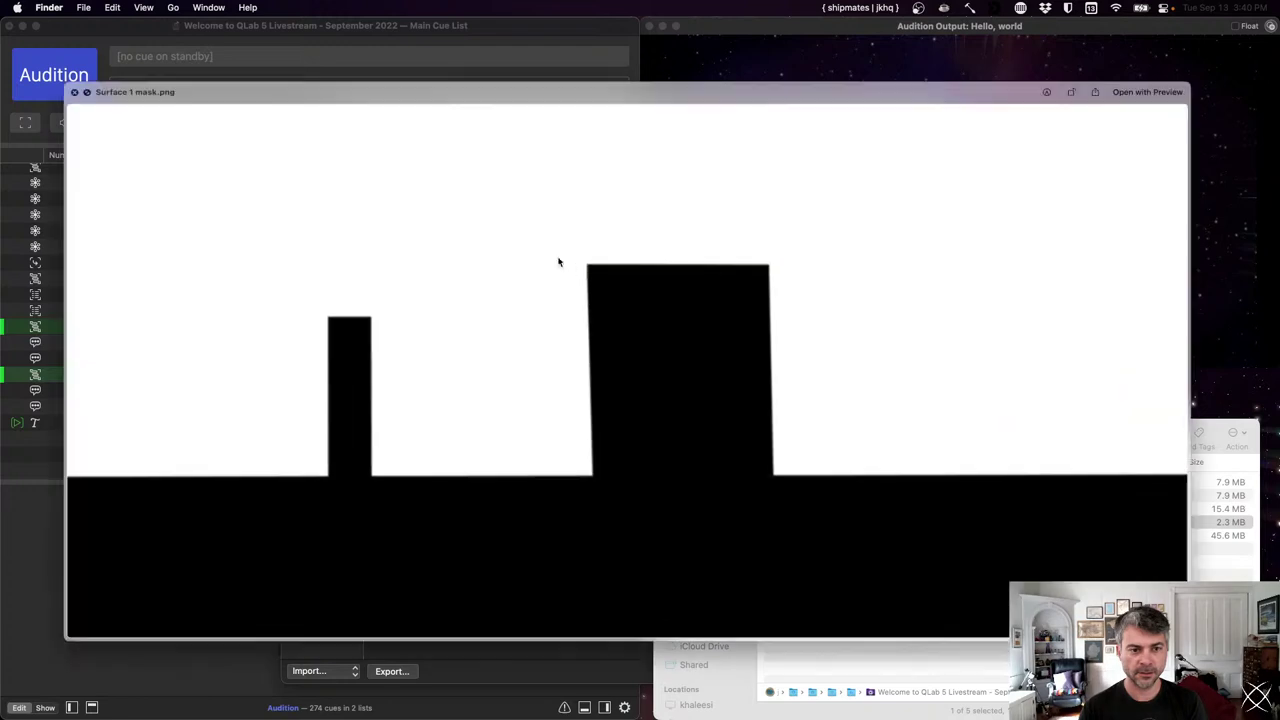
pyautogui.press('space')
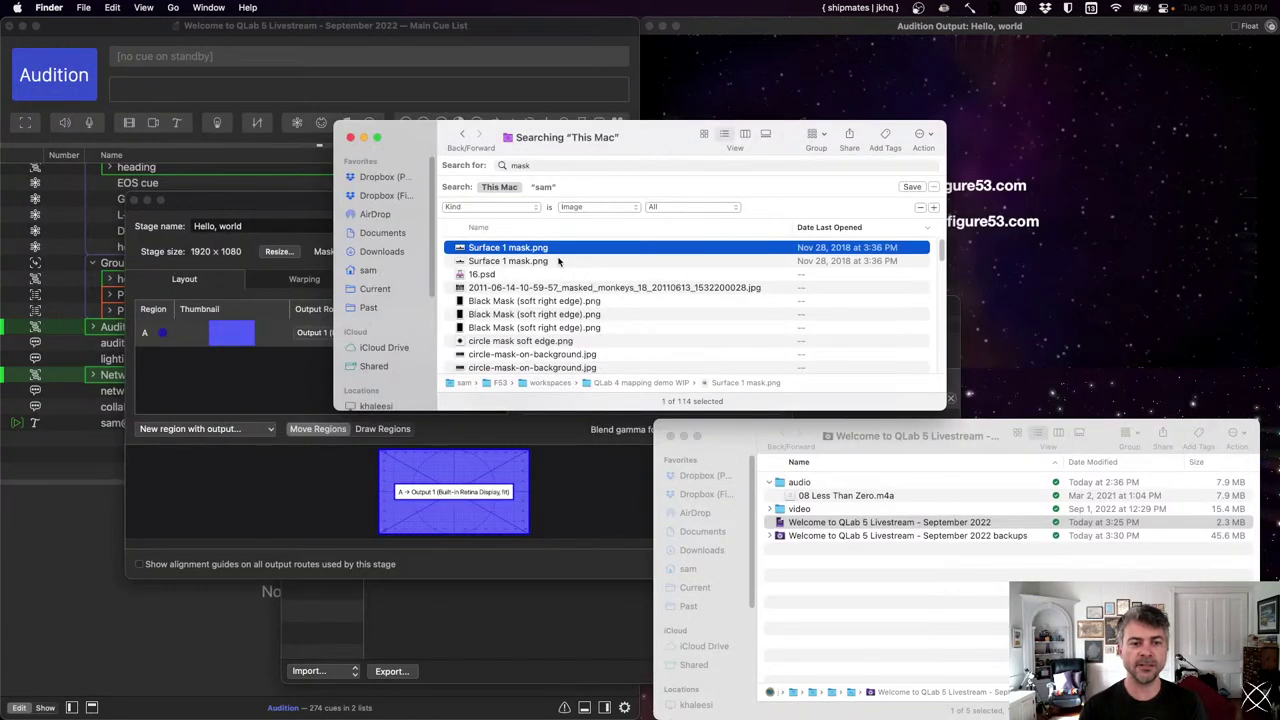
pyautogui.press('space')
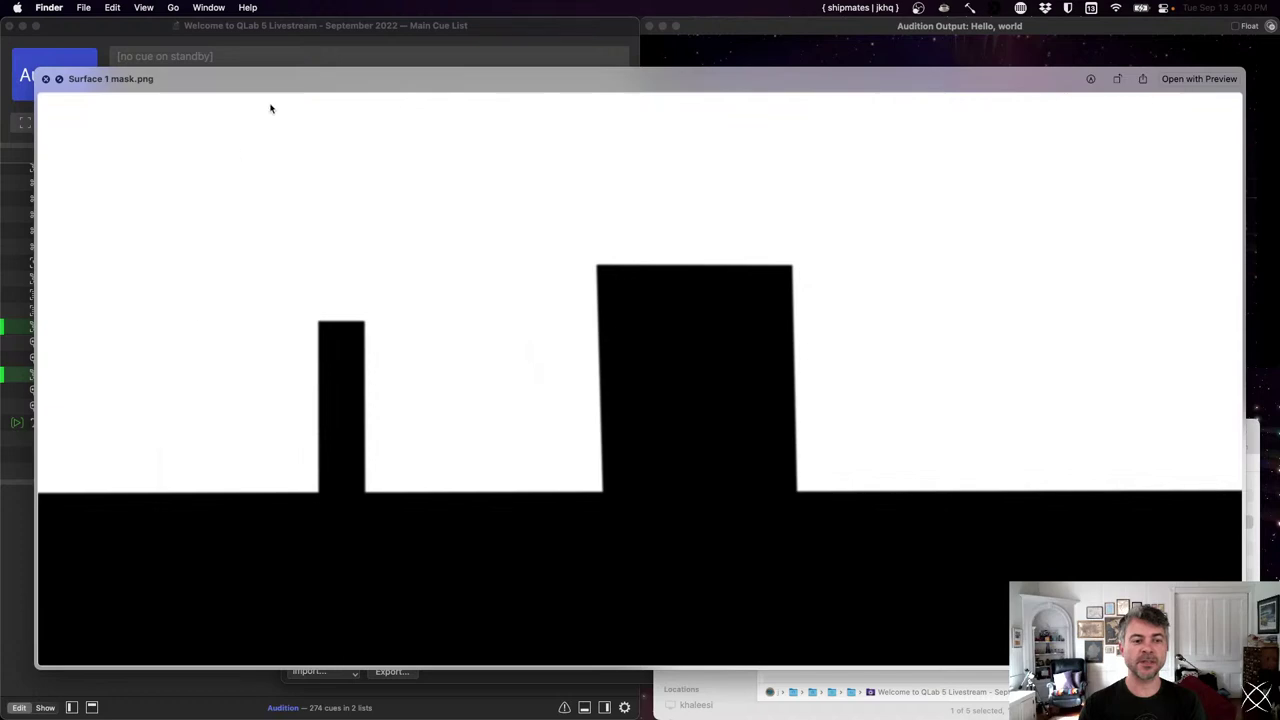
pyautogui.press('space')
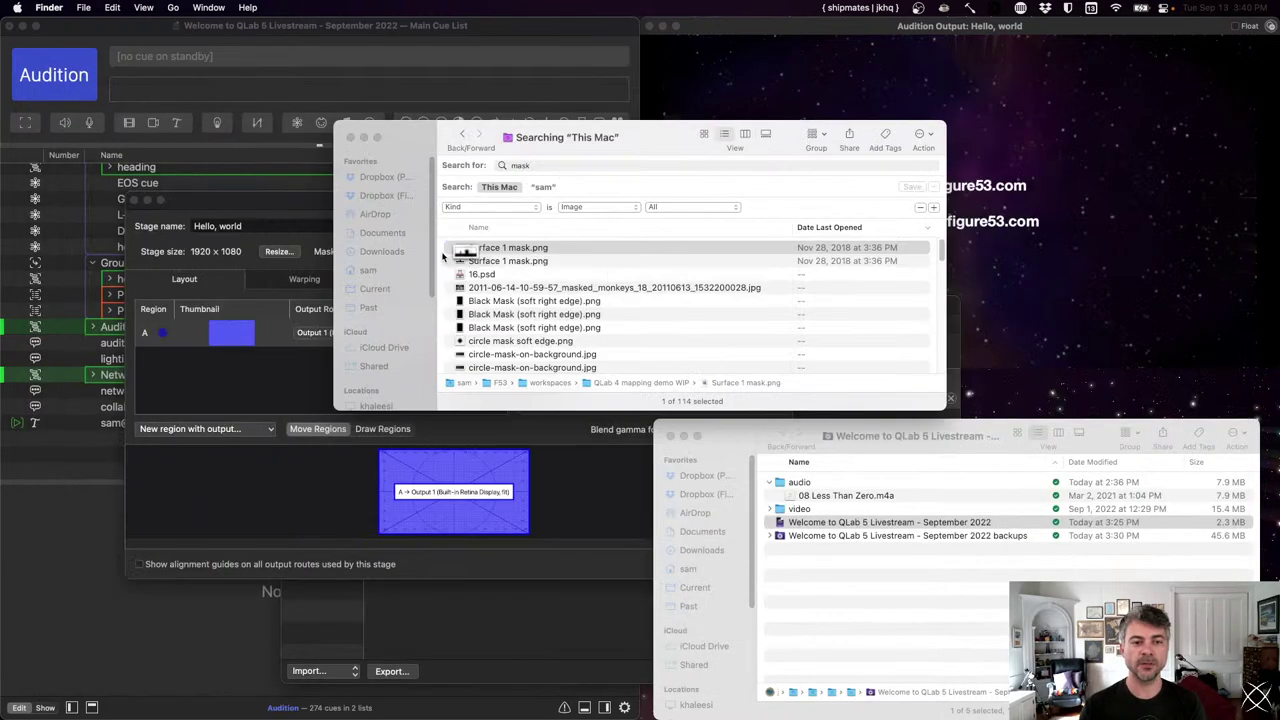
pyautogui.moveTo(404, 144); pyautogui.dragTo(798, 423)
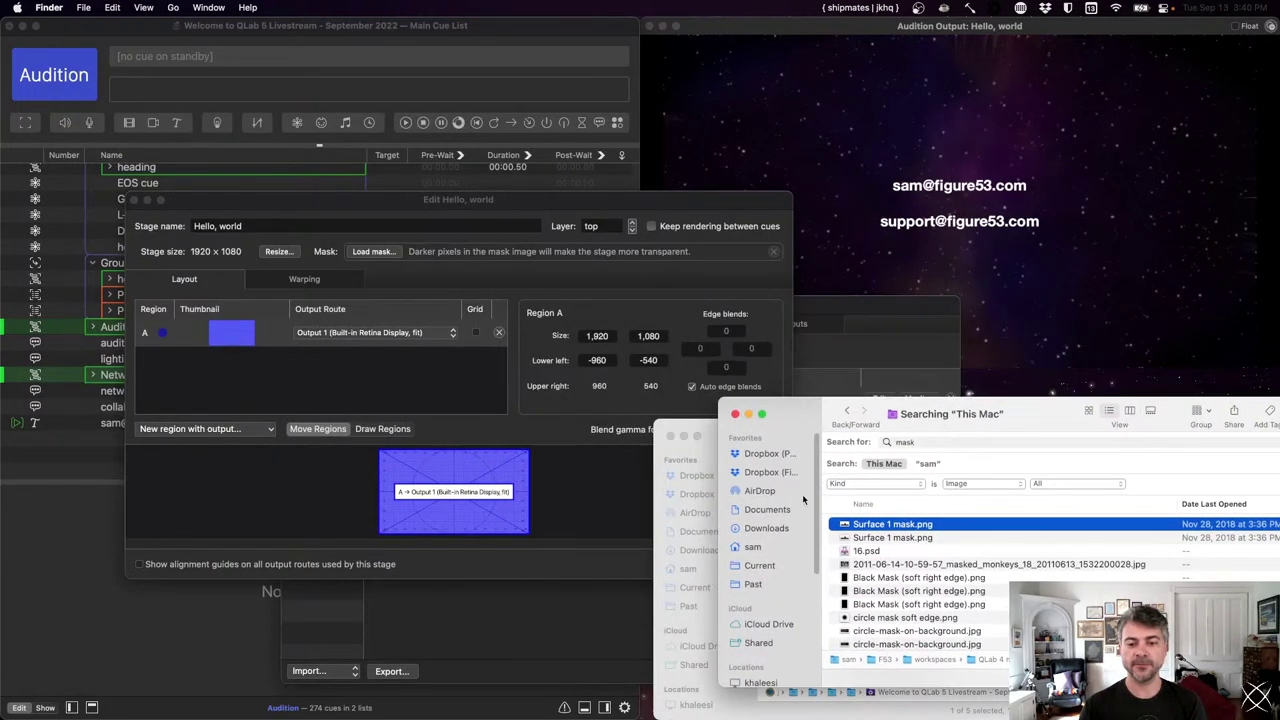
# - Drop Surface 1 mask.png in as the Hello, world stage mask and bring its editor forward
pyautogui.moveTo(843, 524); pyautogui.dragTo(425, 252)
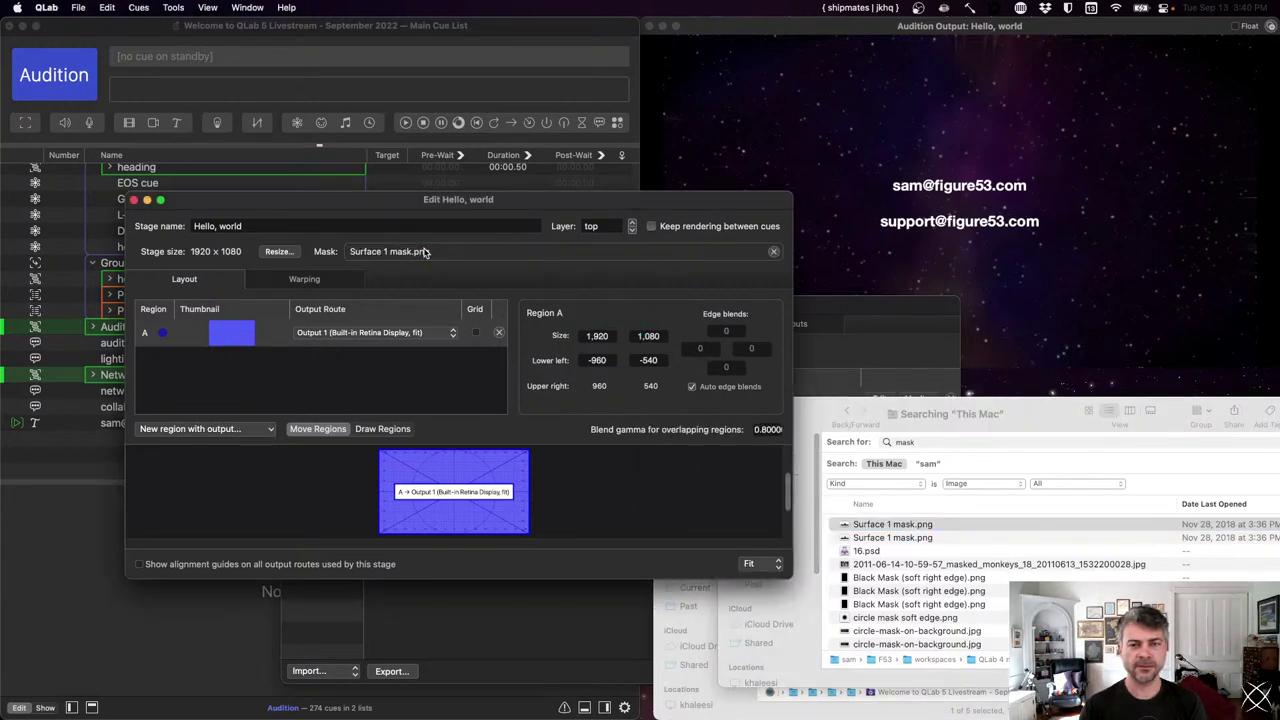
pyautogui.click(843, 158)
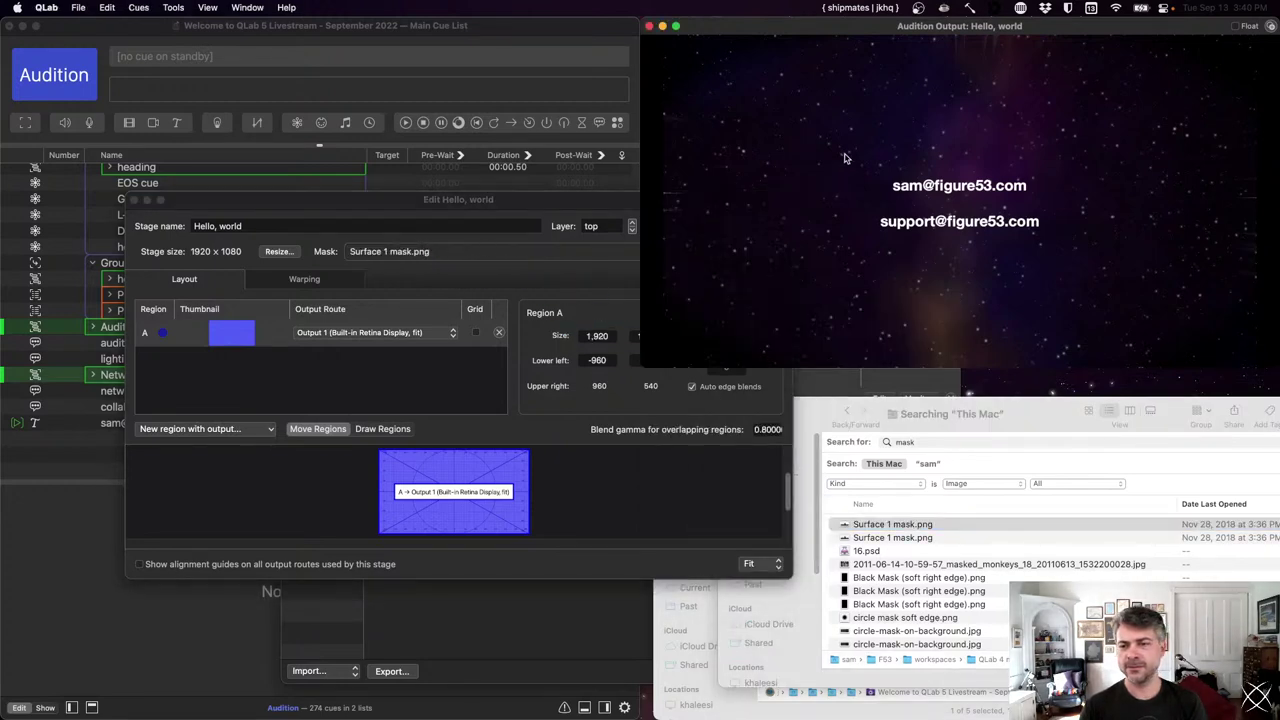
pyautogui.click(476, 257)
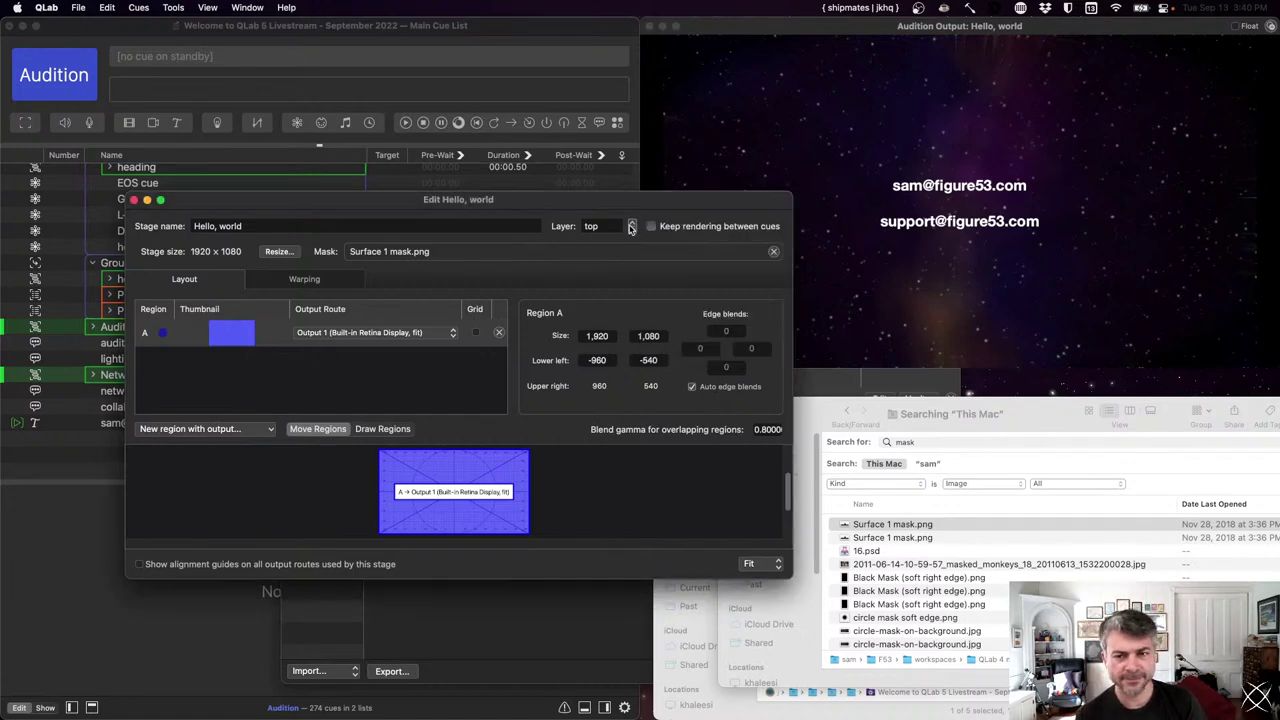
pyautogui.click(324, 172)
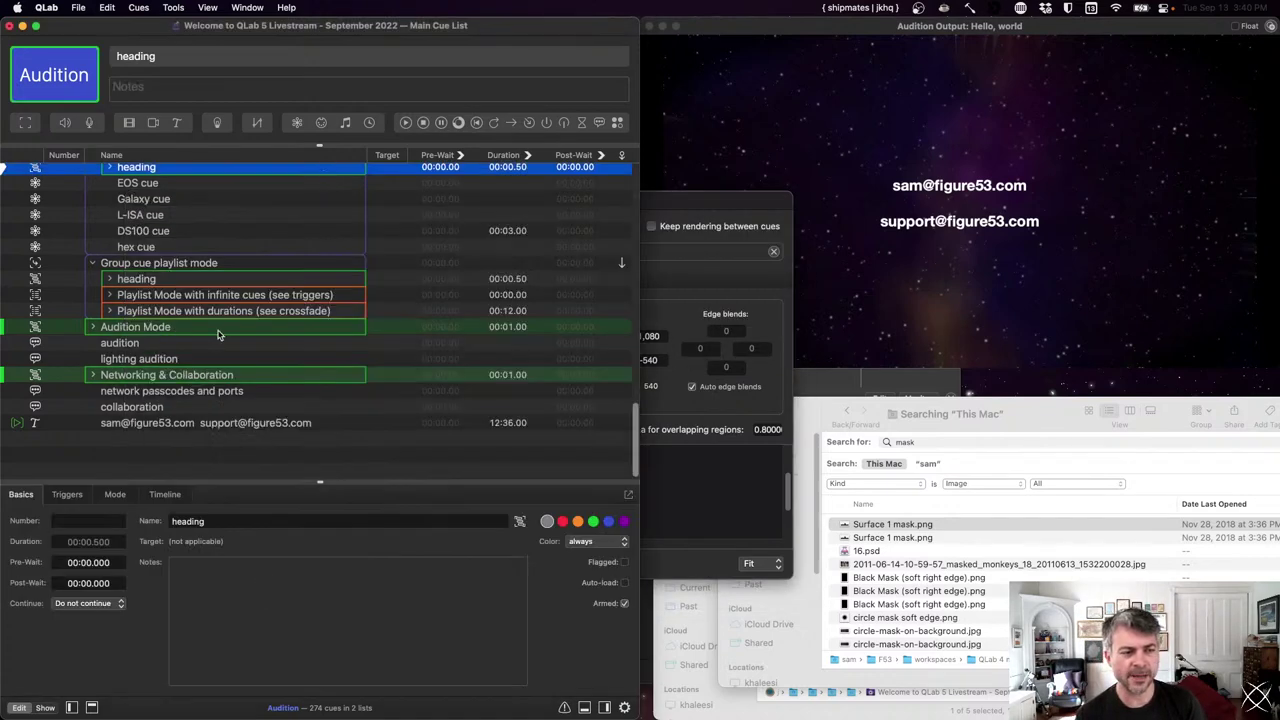
pyautogui.click(900, 285)
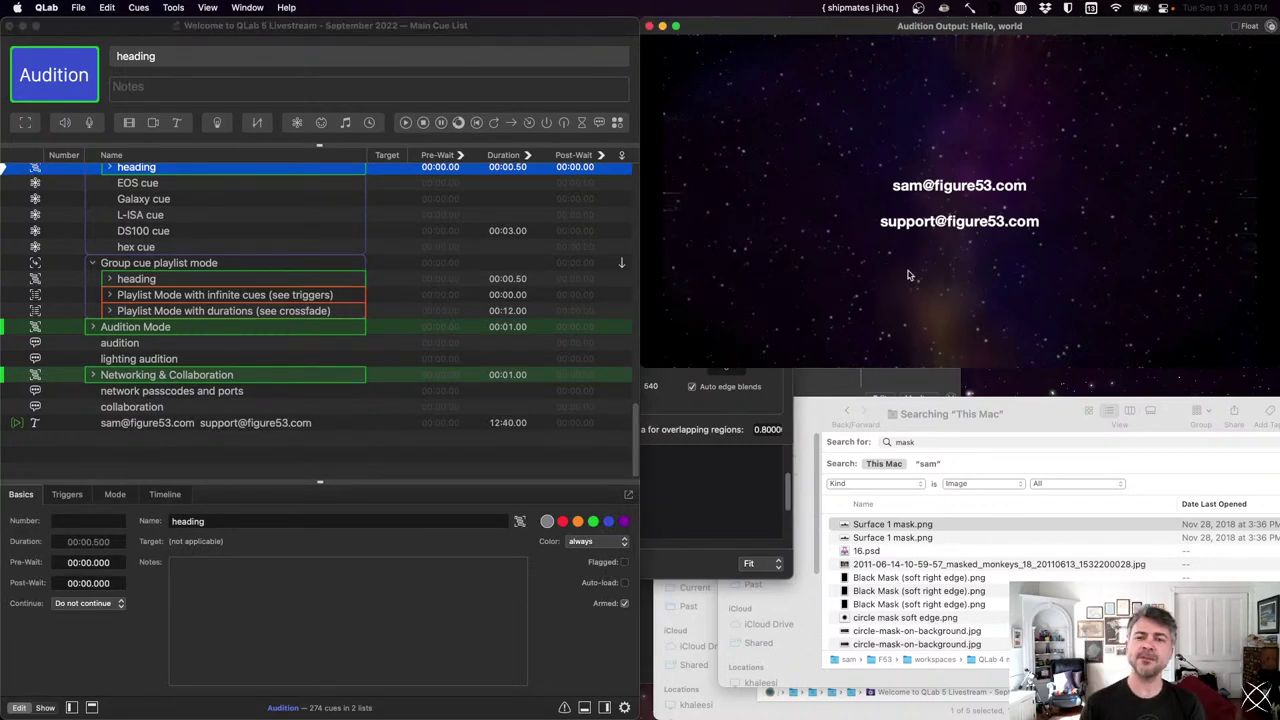
pyautogui.click(677, 480)
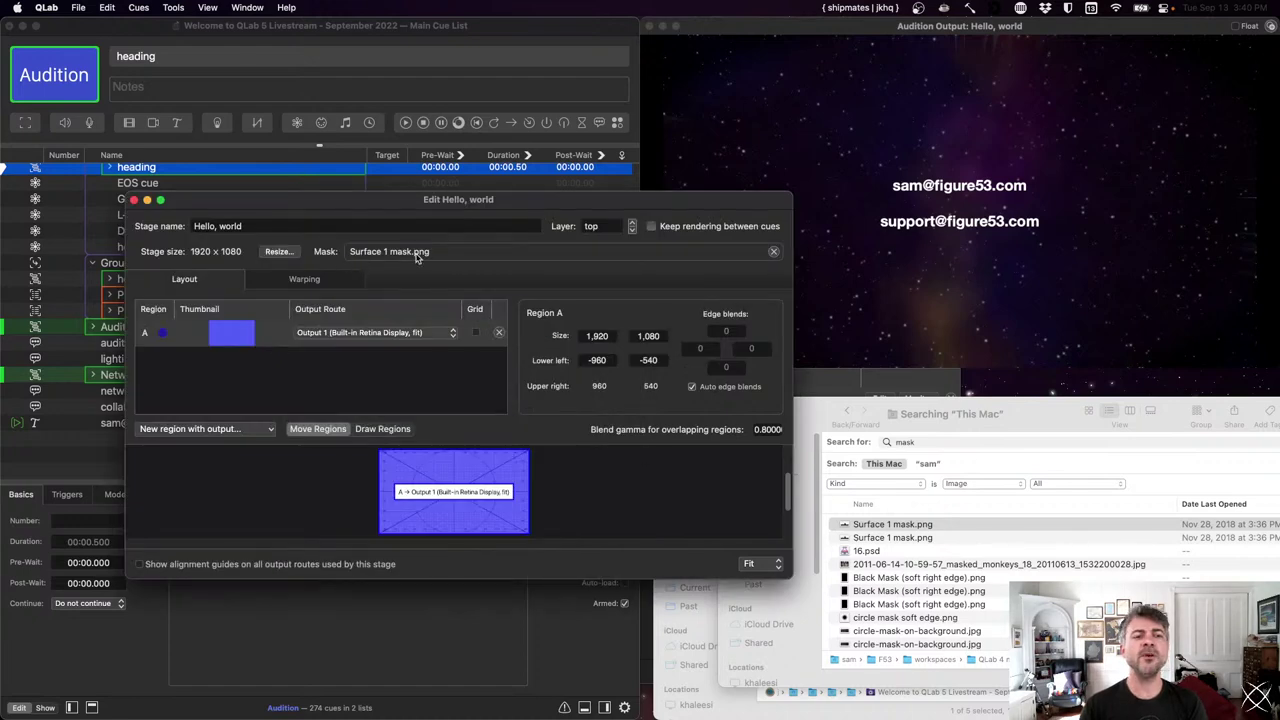
# - Quick Look Surface 1 mask.png from the Finder search results, then close the preview
pyautogui.click(871, 527)
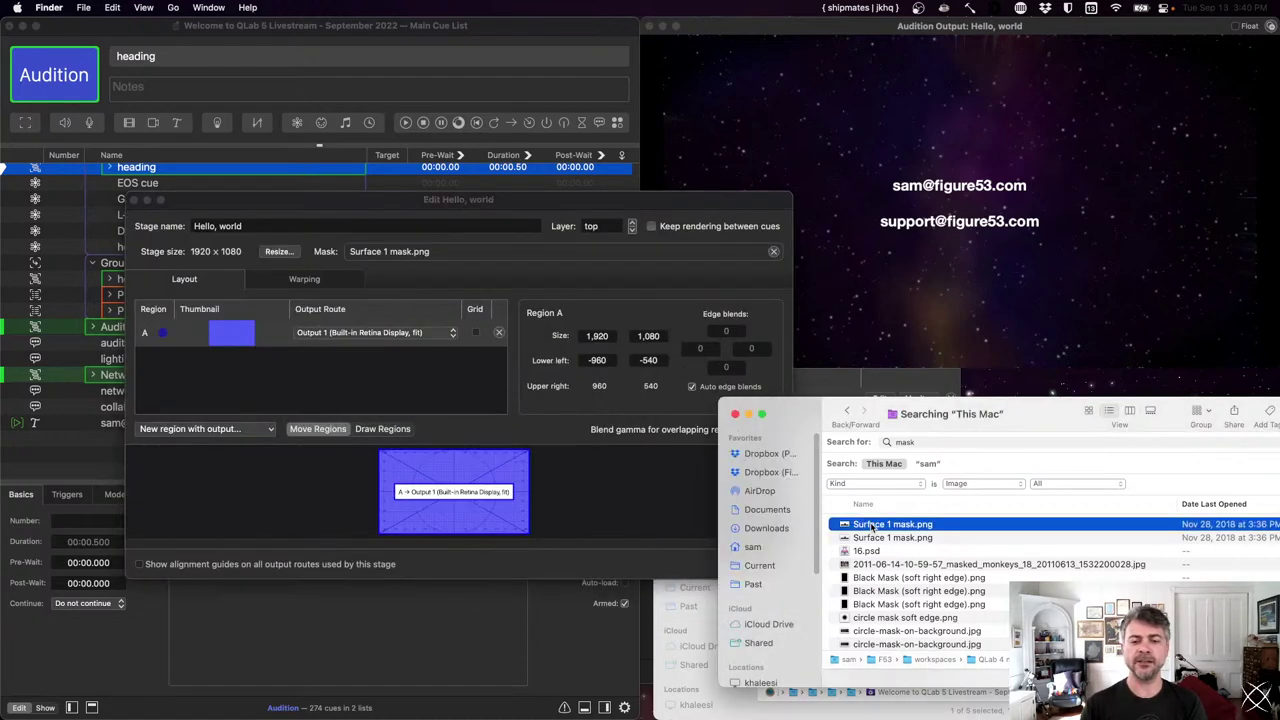
pyautogui.press('space')
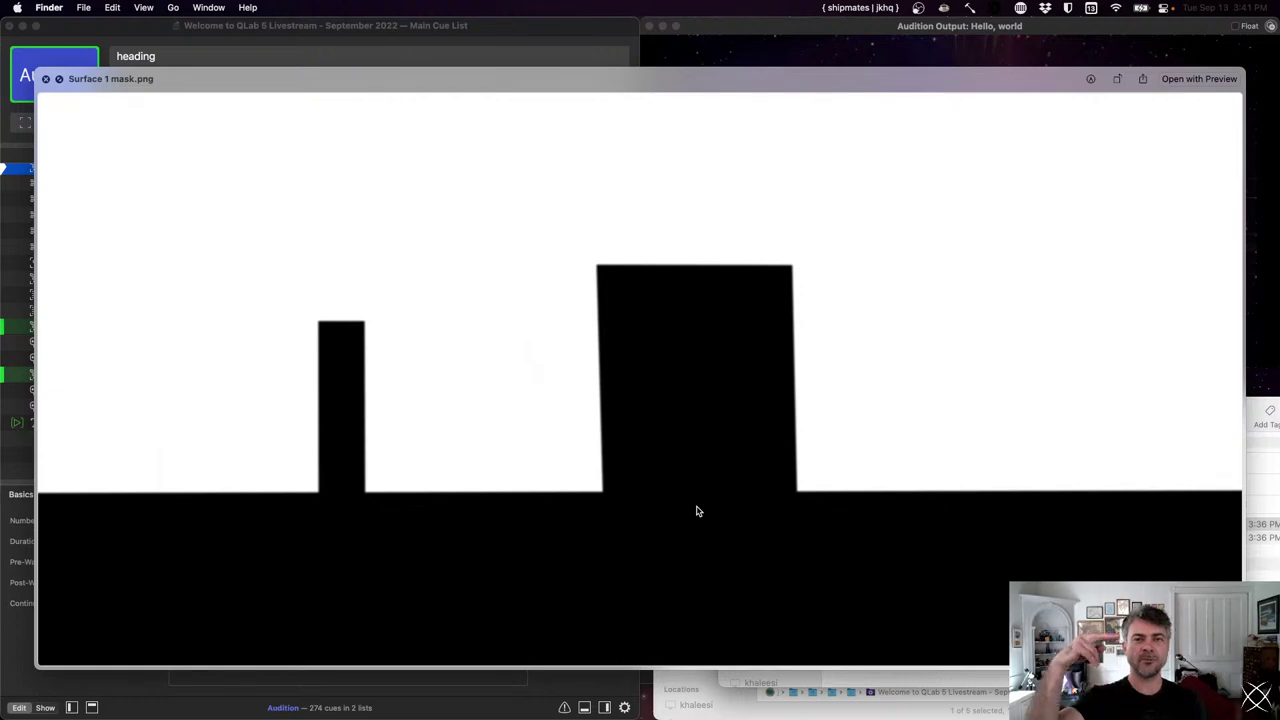
pyautogui.press('space')
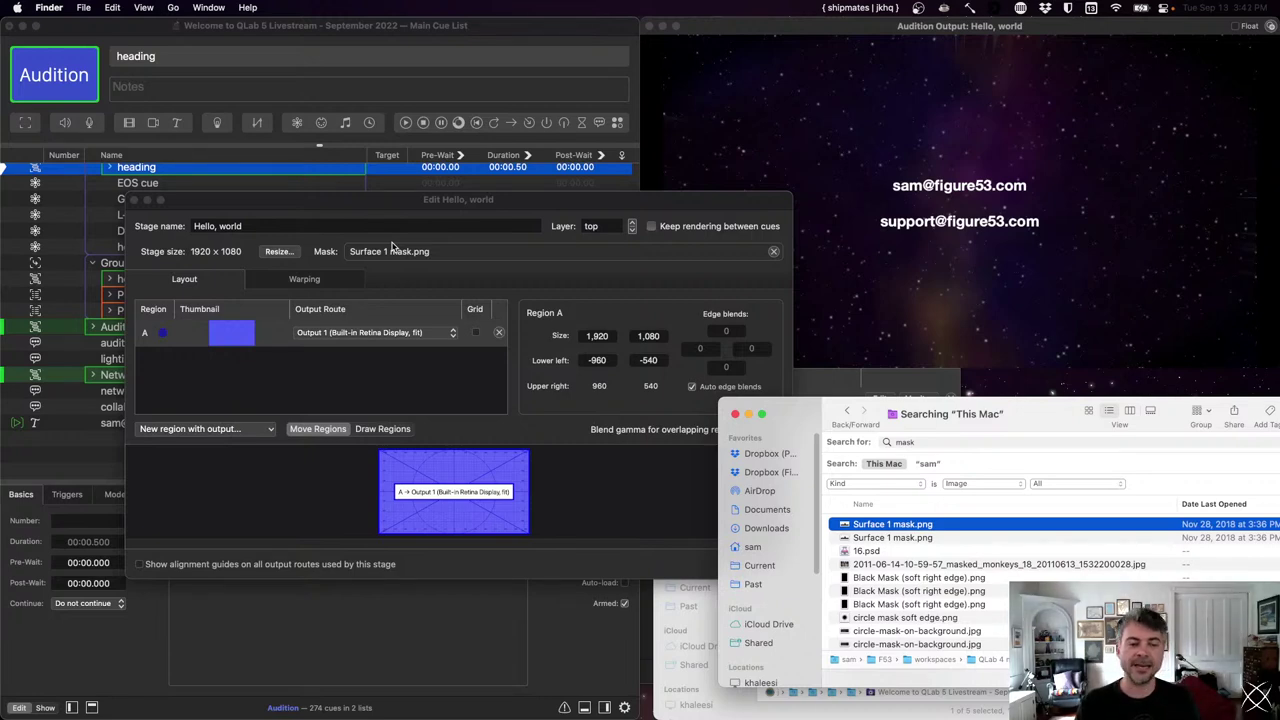
# - Remove the mask from the Hello, world stage and close the Finder mask search window
pyautogui.click(774, 252)
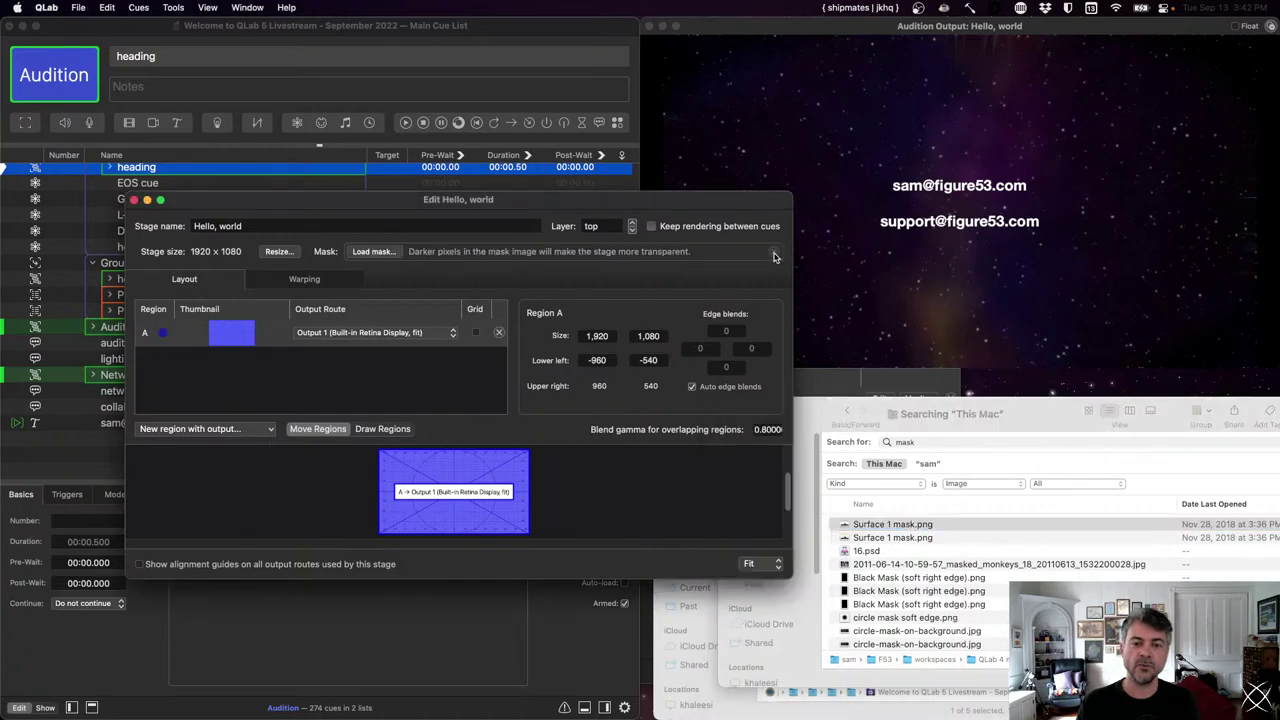
pyautogui.click(811, 418)
pyautogui.press('super+w')
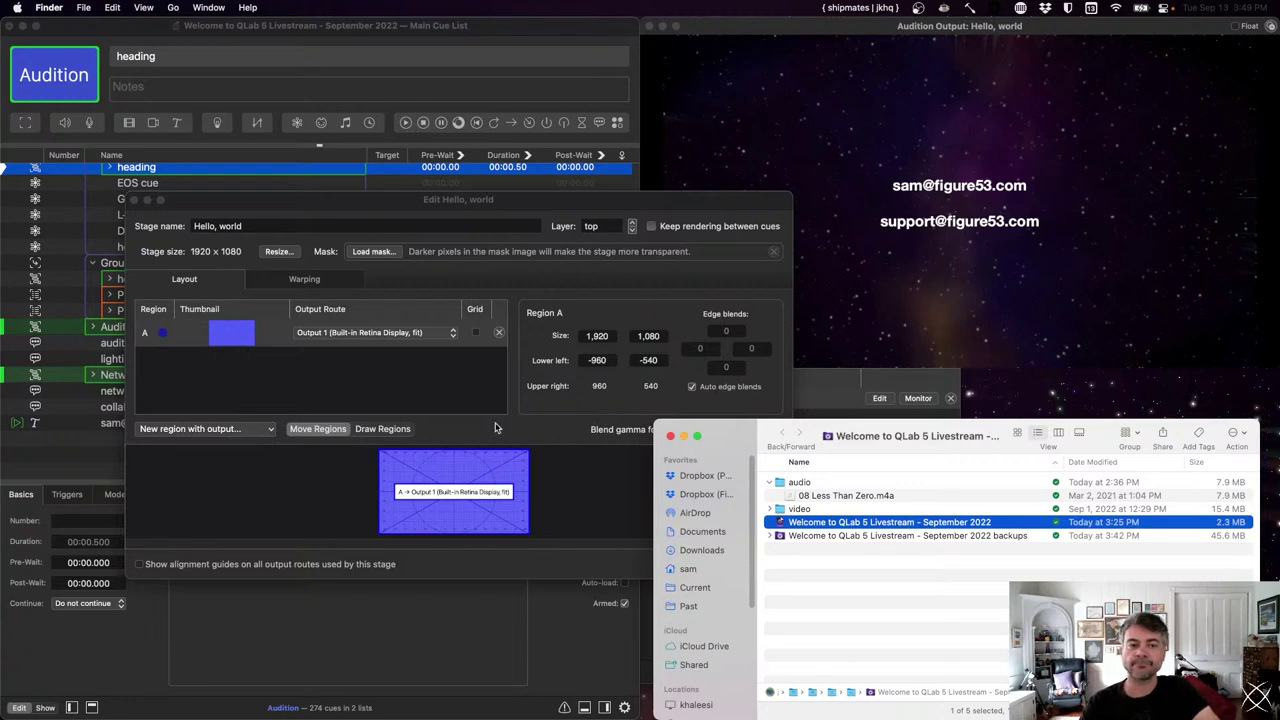
# - Close the stage editor, the remaining Finder window and the video settings panel
pyautogui.click(135, 201)
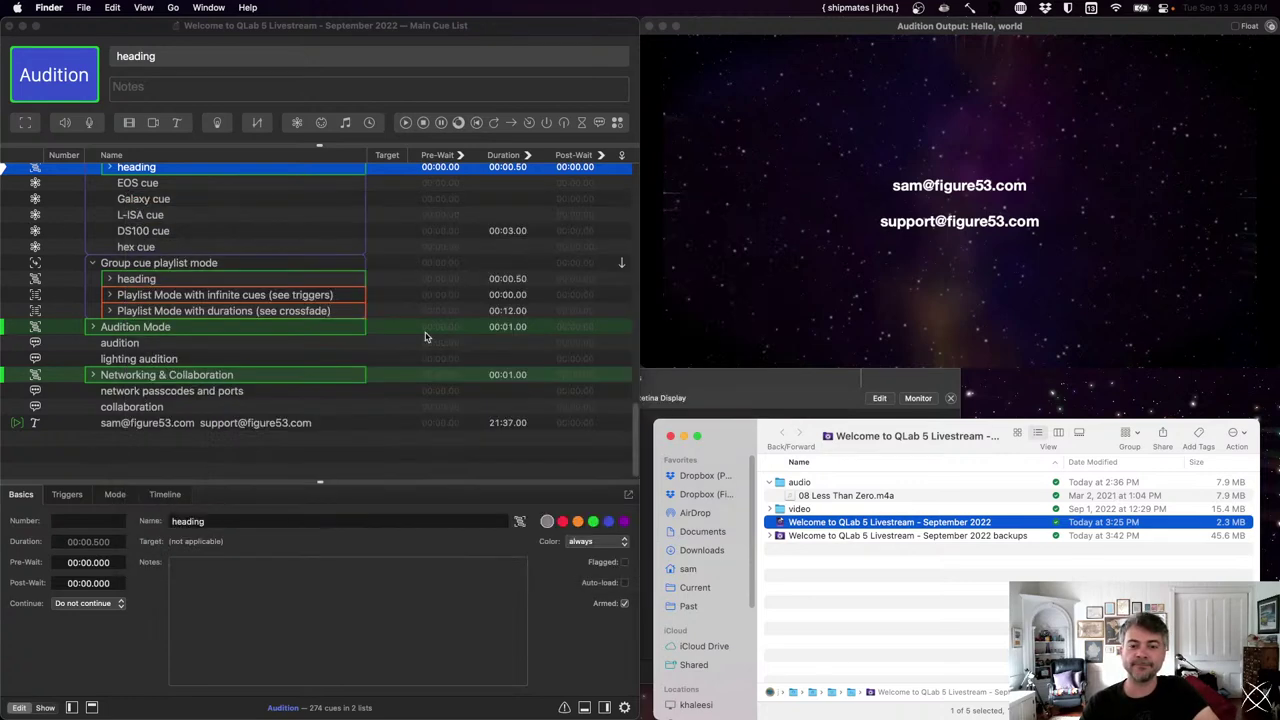
pyautogui.click(670, 436)
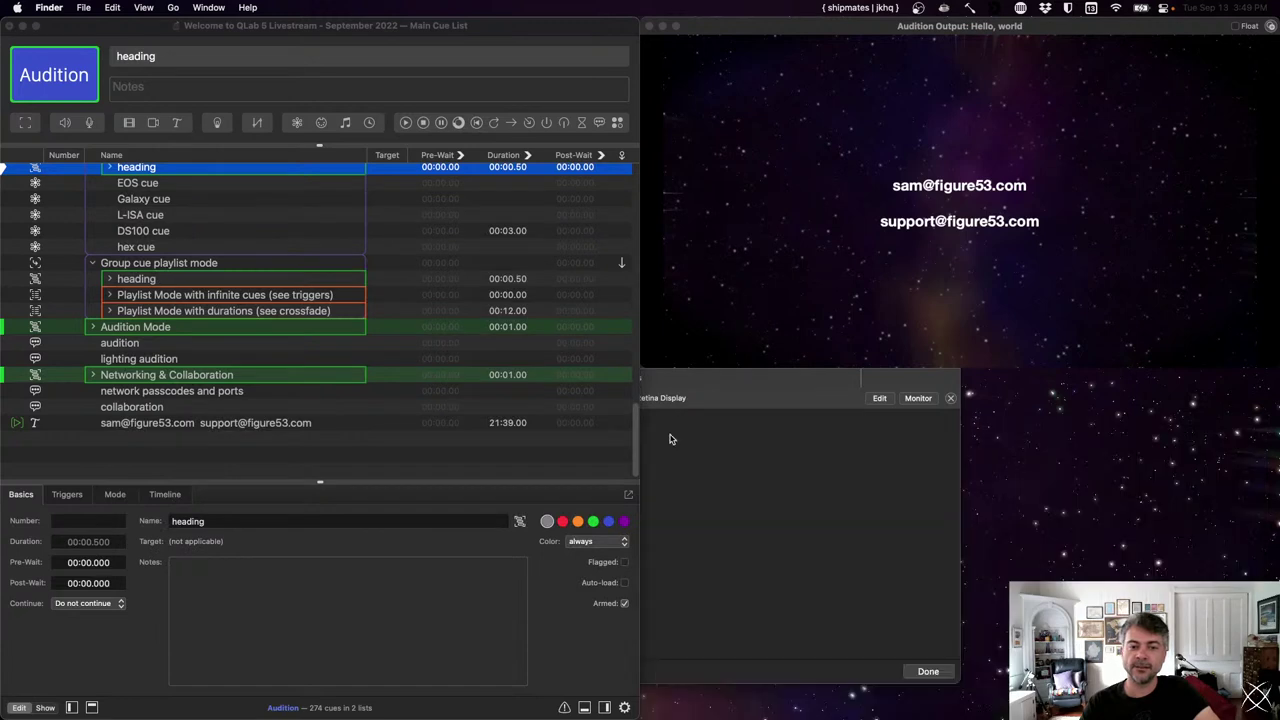
pyautogui.click(942, 670)
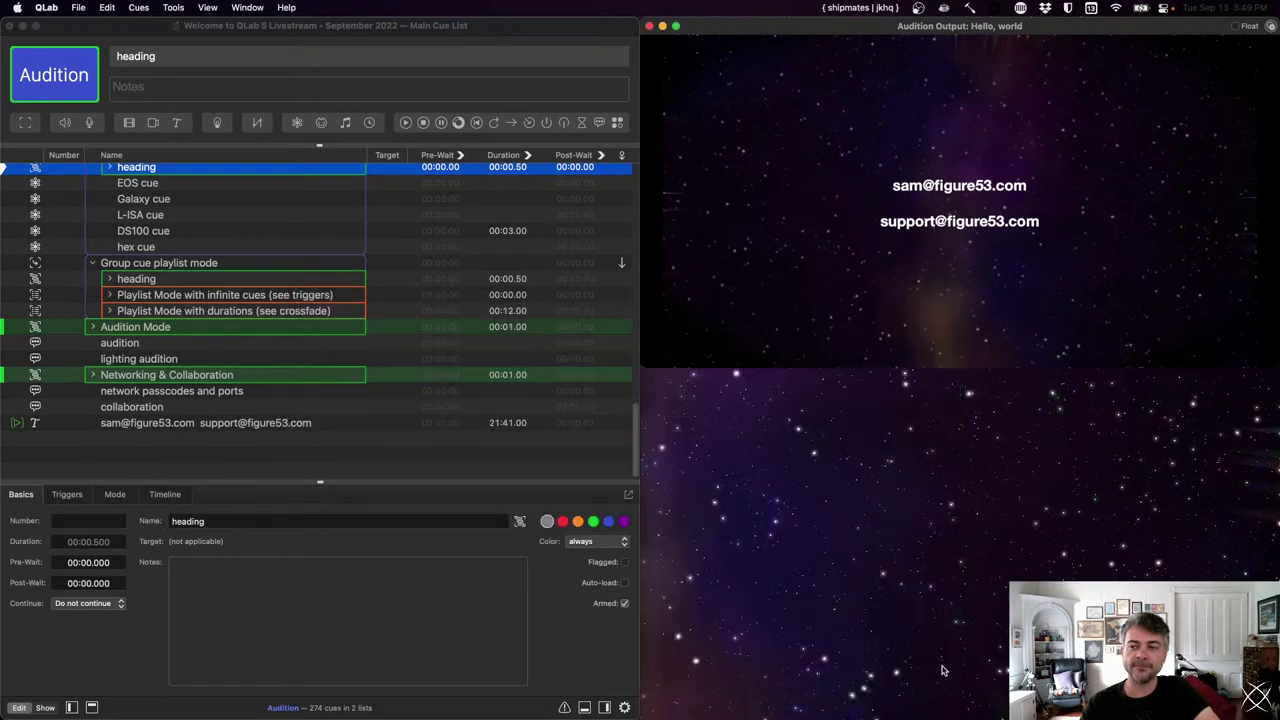
# - Select the EOS cue to view its settings
pyautogui.click(335, 181)
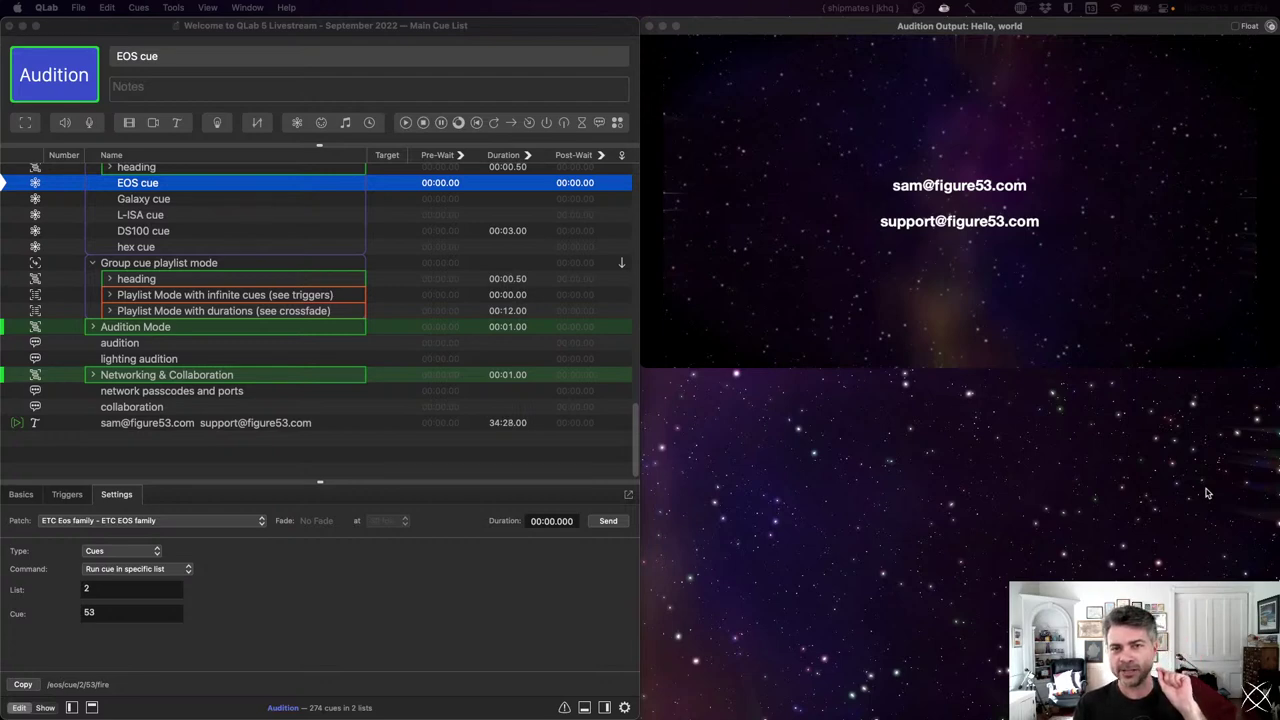
# - In Audio settings, route the third output patch to System Output - USBPre2 and name it 'sys'
pyautogui.click(362, 463)
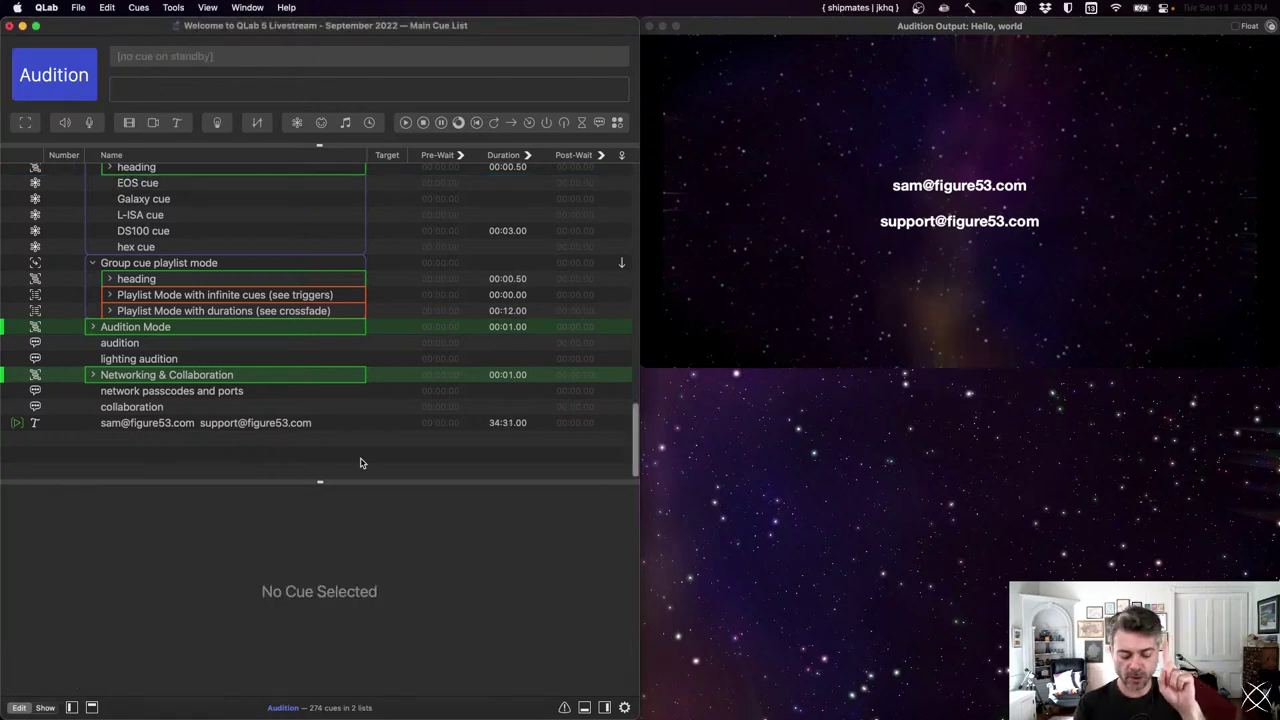
pyautogui.press('super+comma')
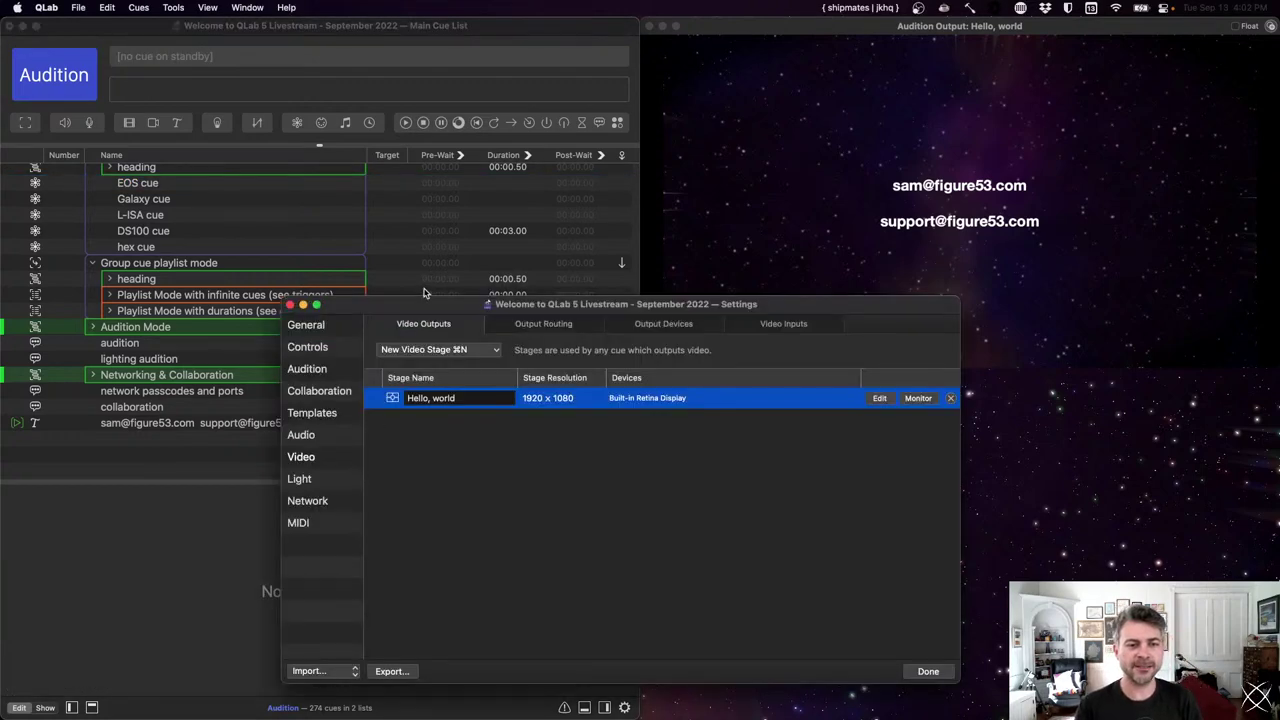
pyautogui.moveTo(424, 307); pyautogui.dragTo(440, 95)
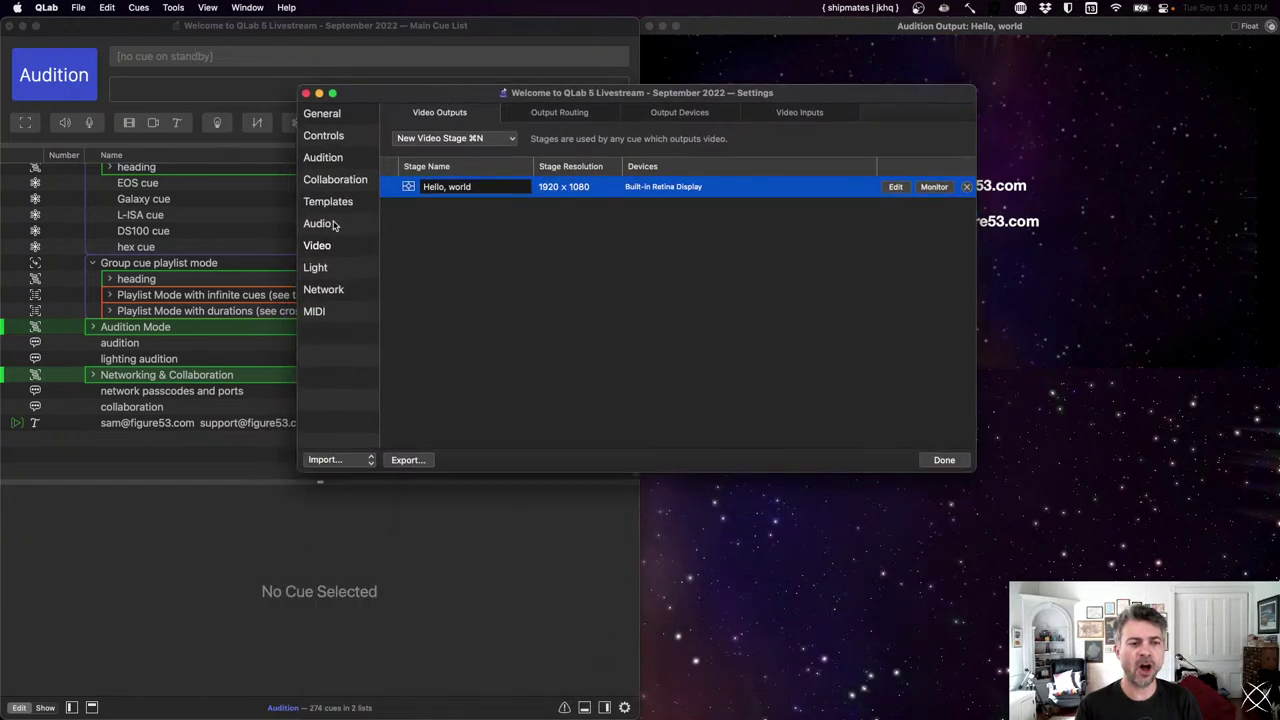
pyautogui.click(335, 224)
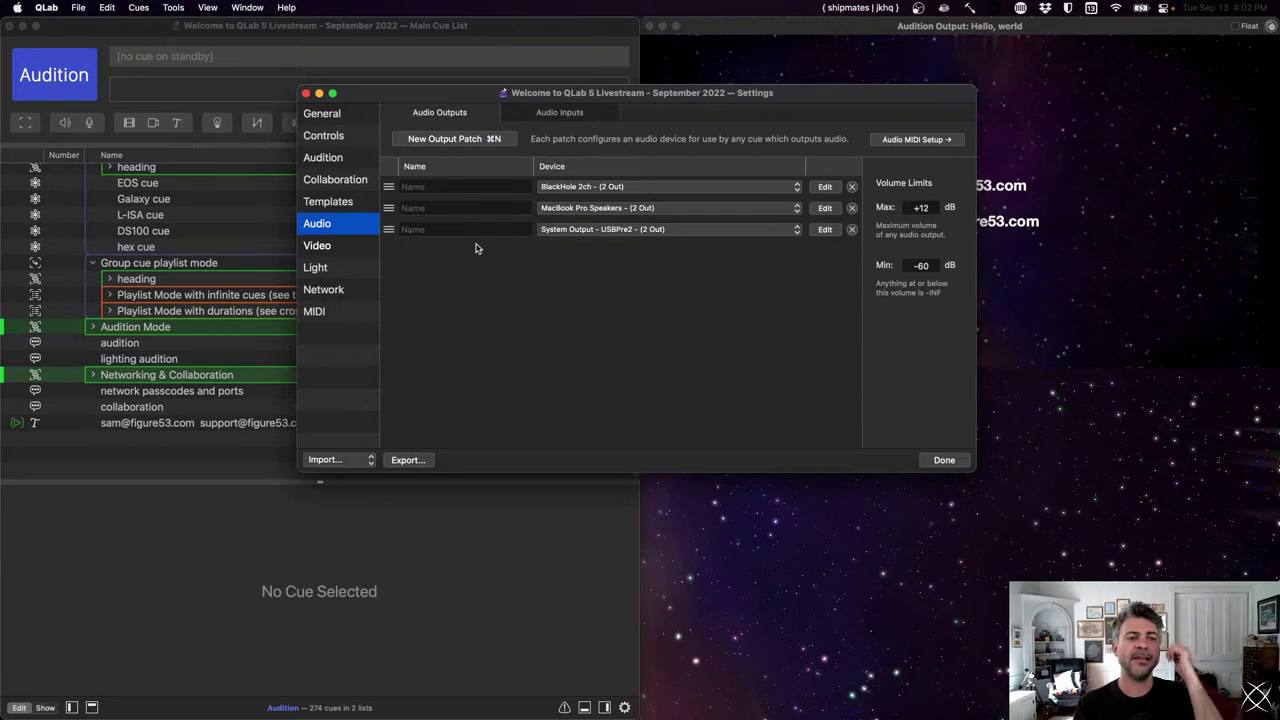
pyautogui.click(572, 229)
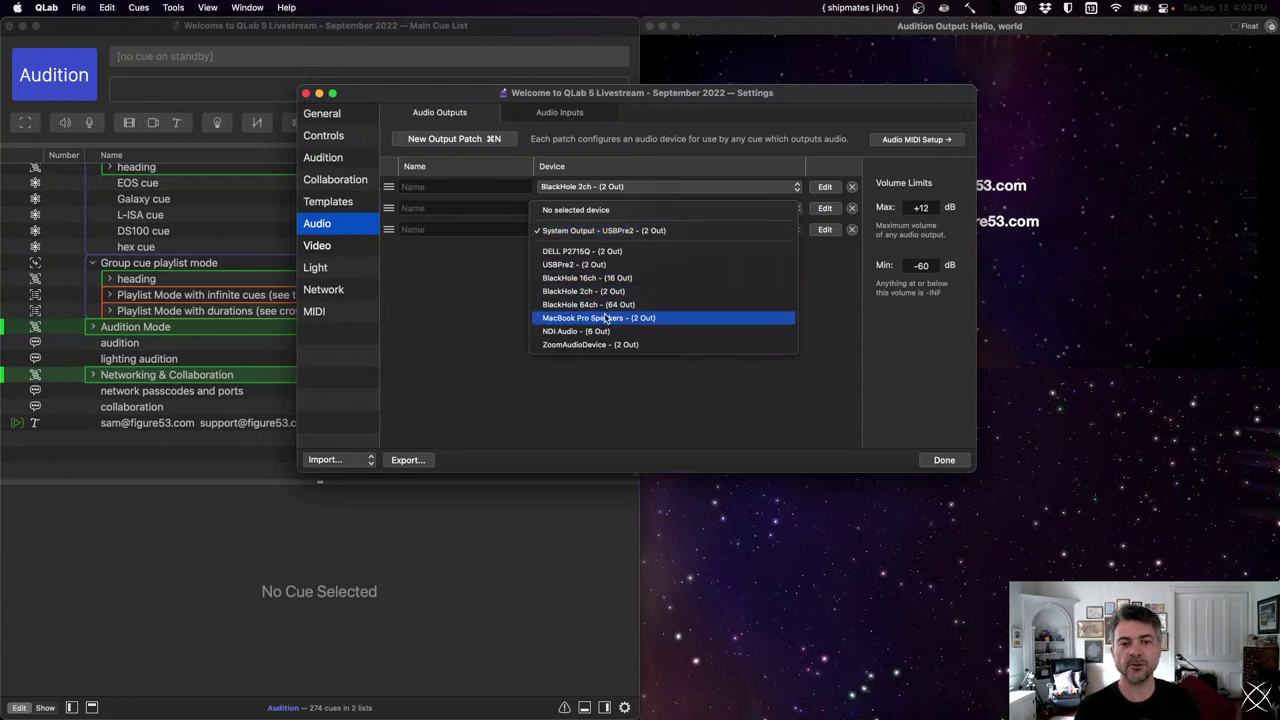
pyautogui.click(614, 230)
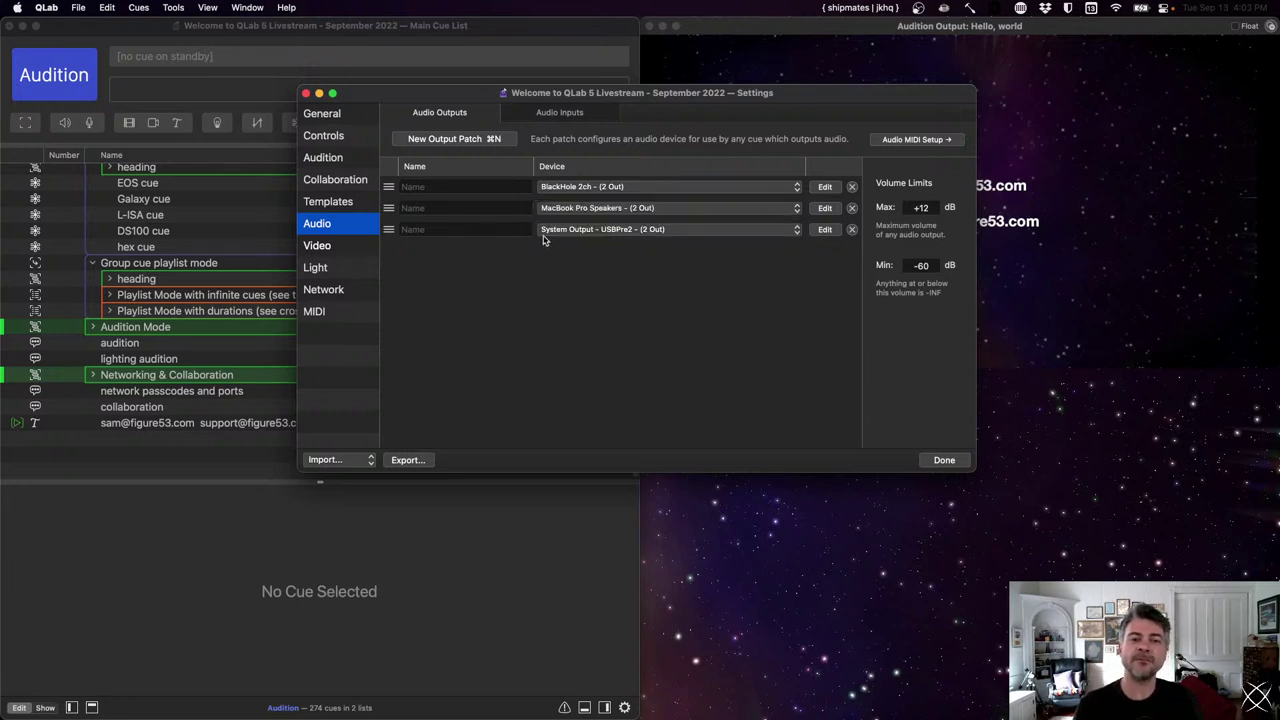
pyautogui.write('sys')
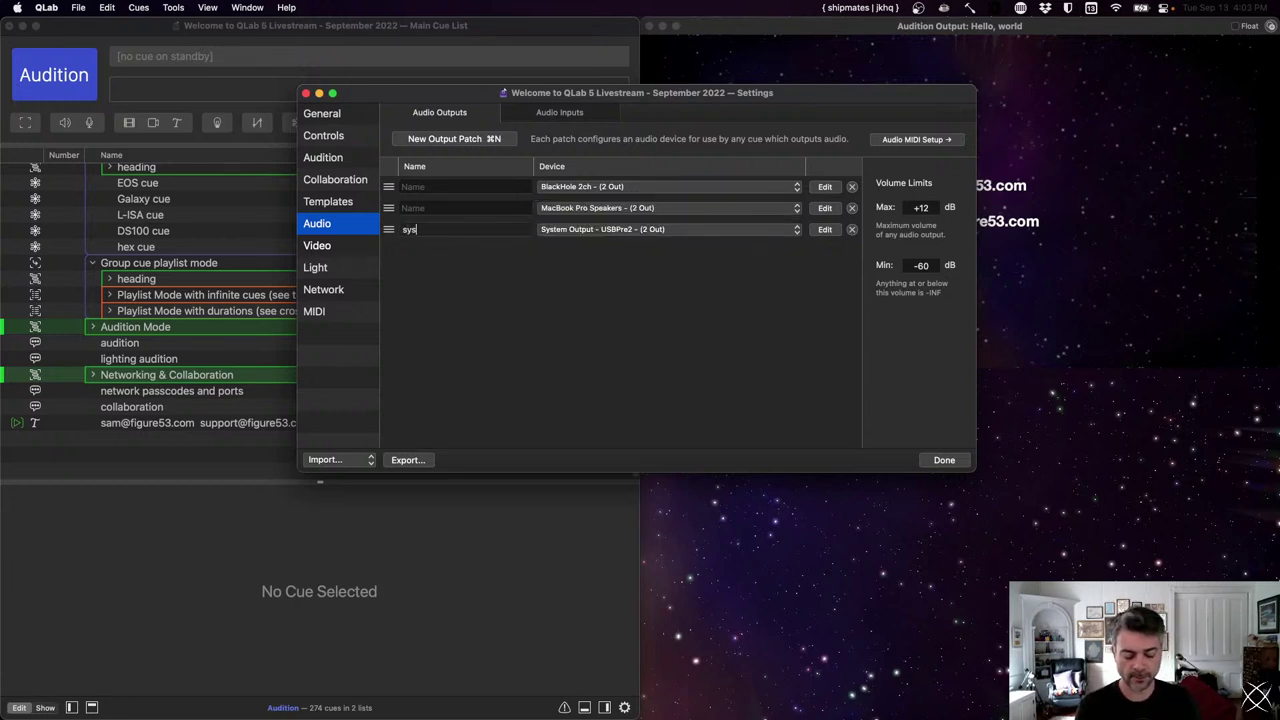
pyautogui.press('Return')
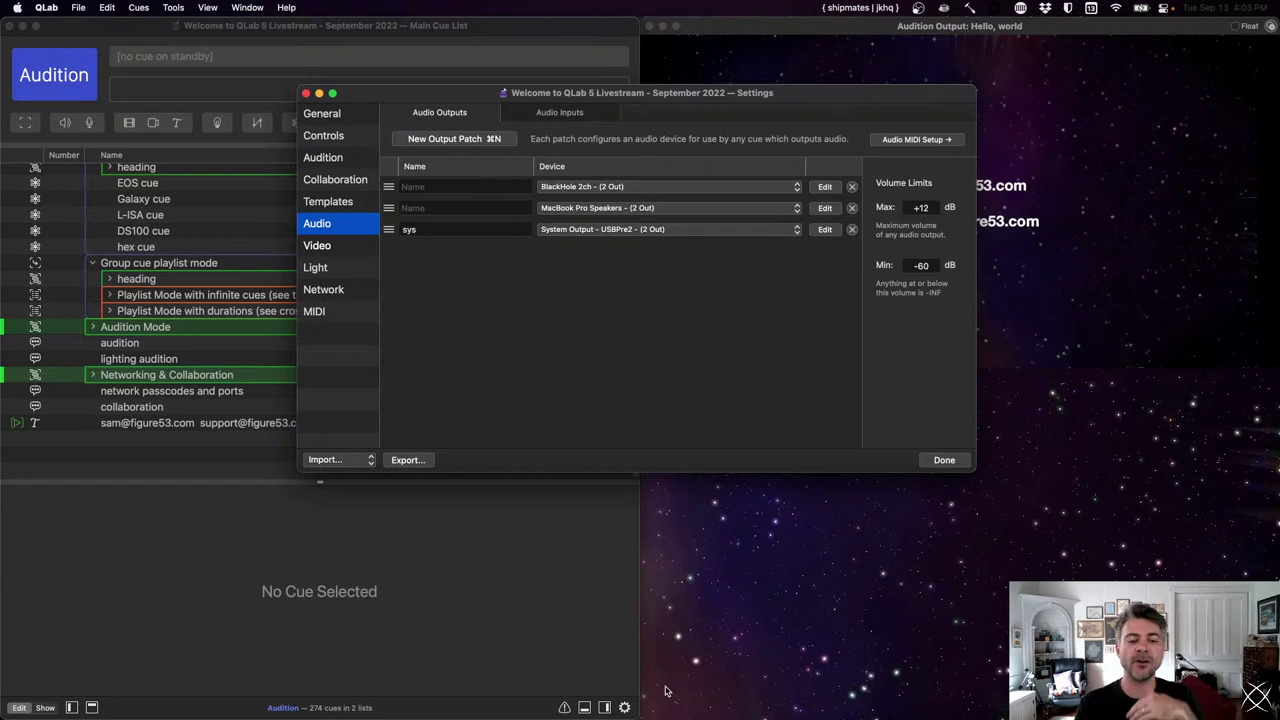
pyautogui.moveTo(600, 712)
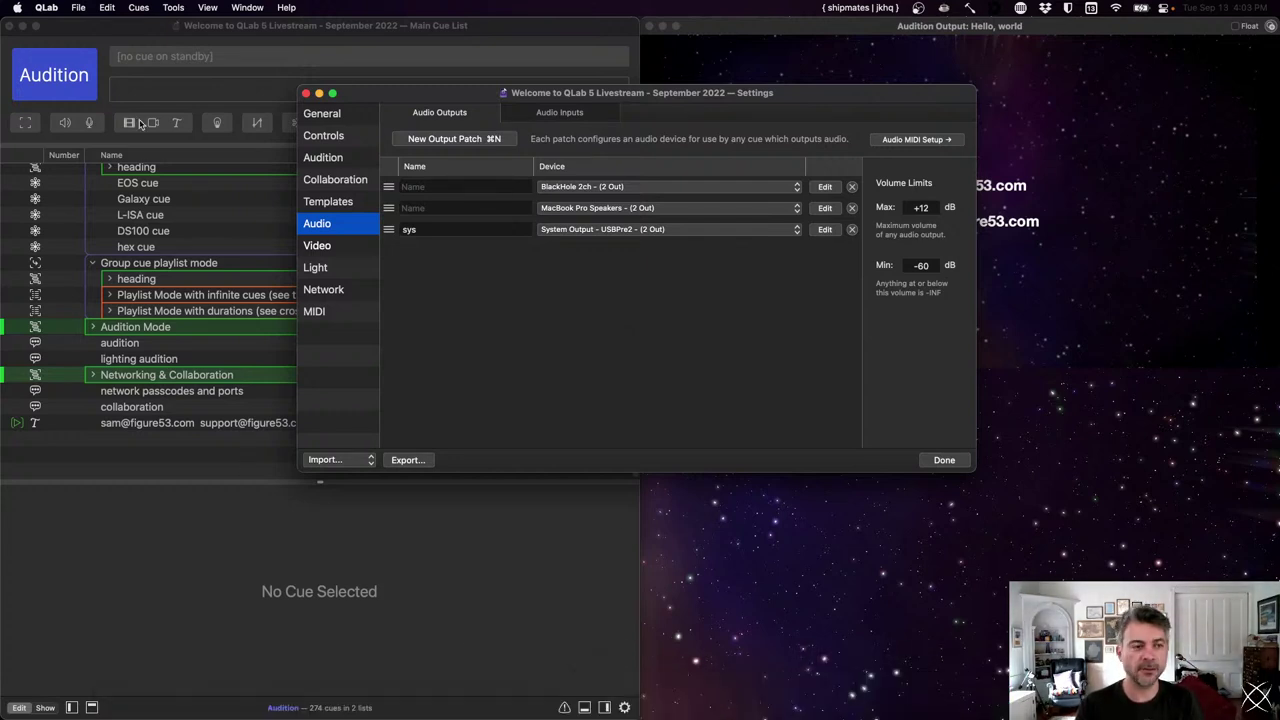
pyautogui.click(17, 7)
pyautogui.click(24, 52)
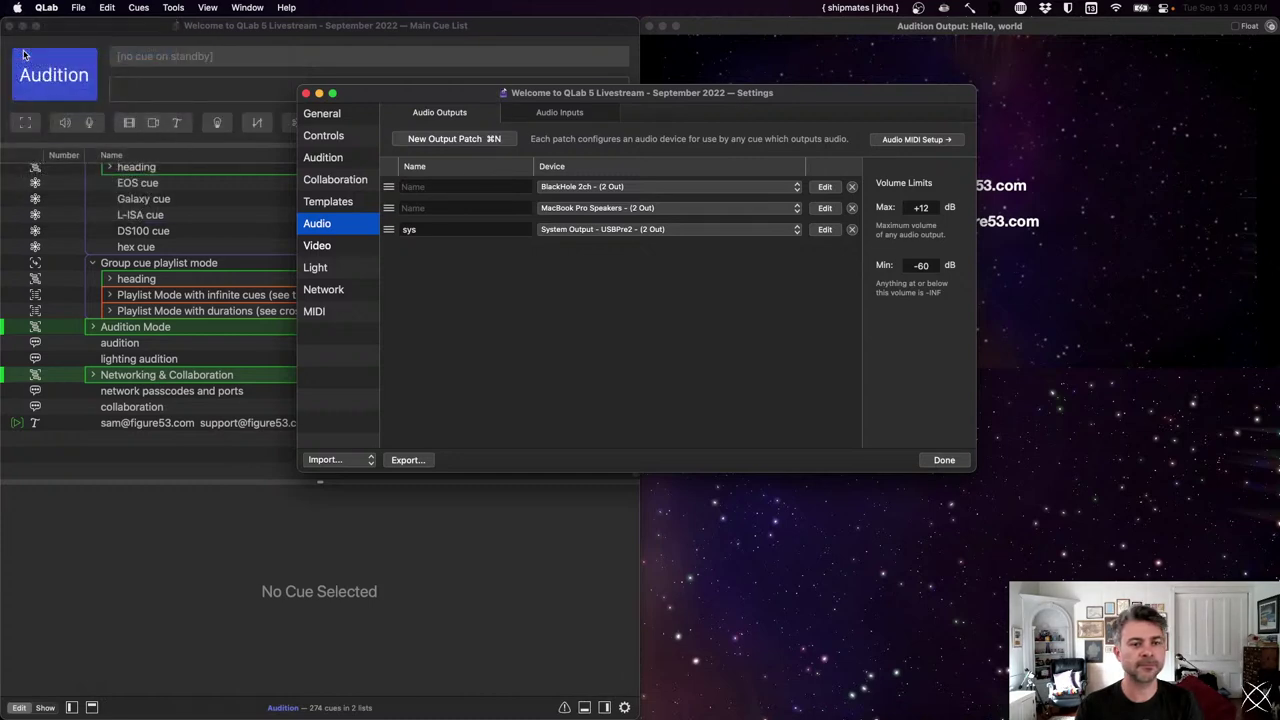
pyautogui.moveTo(705, 207); pyautogui.dragTo(650, 156)
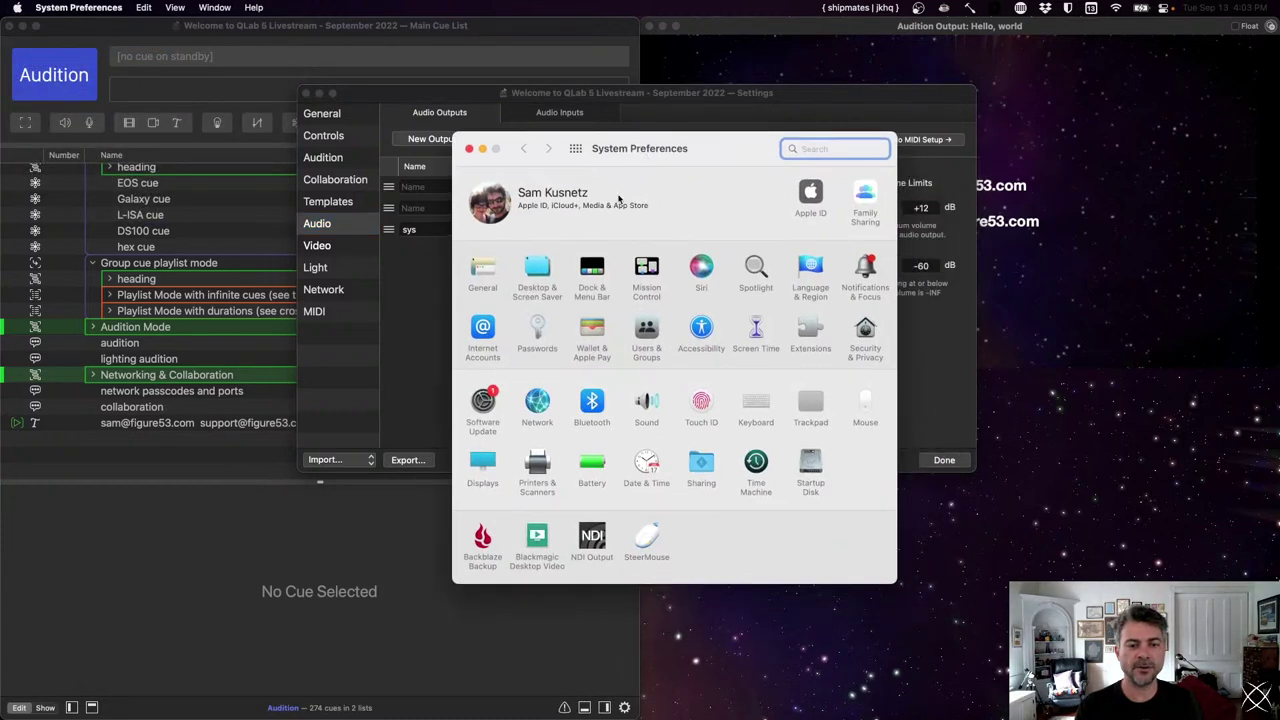
pyautogui.click(650, 400)
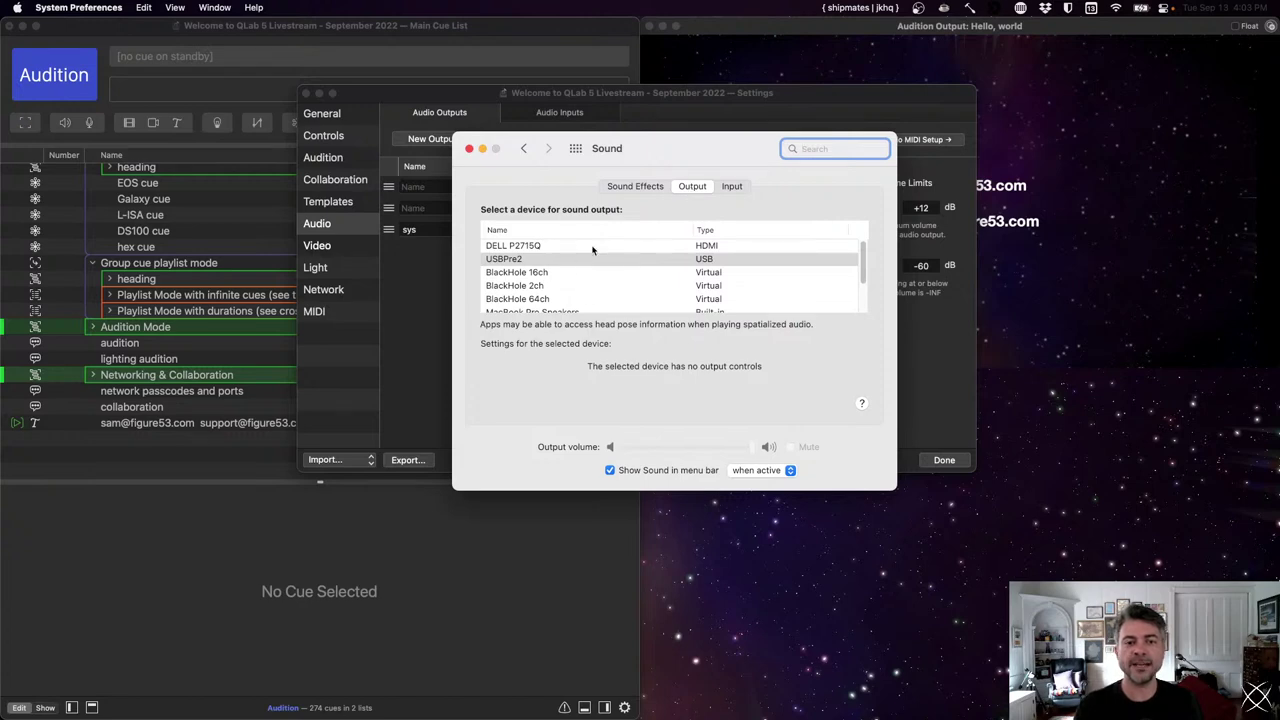
pyautogui.moveTo(661, 151); pyautogui.dragTo(846, 320)
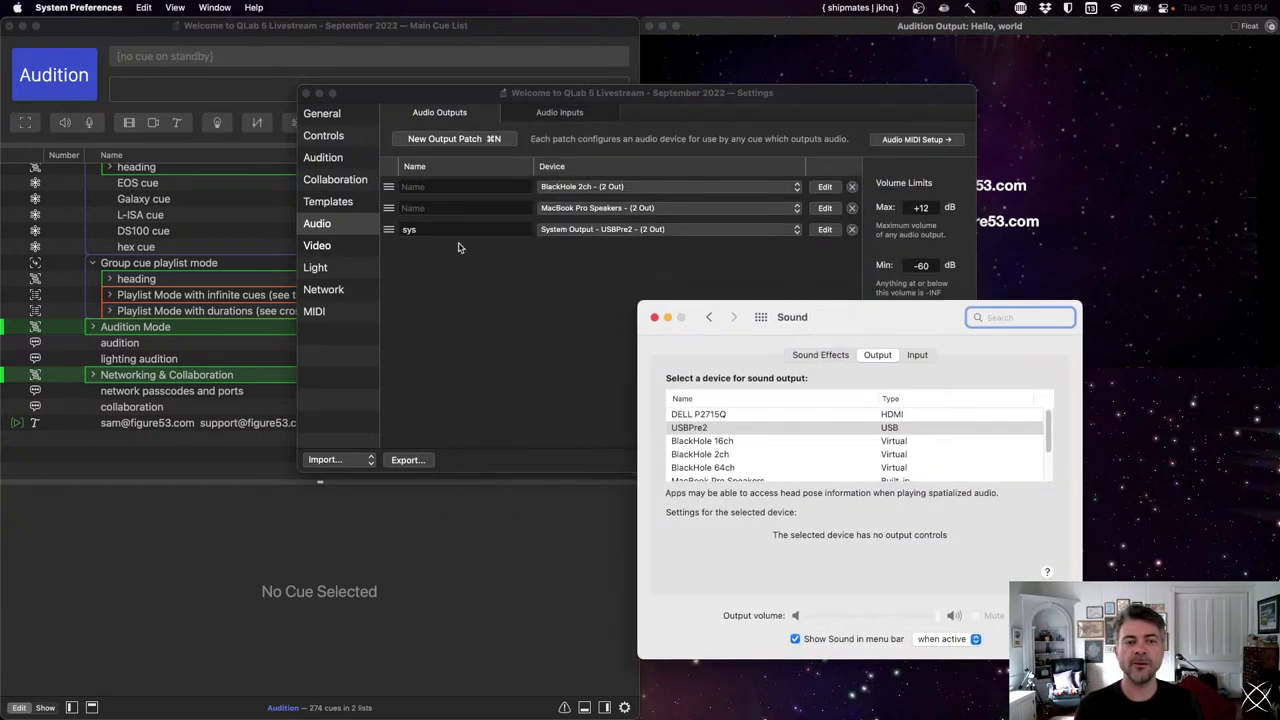
pyautogui.click(699, 442)
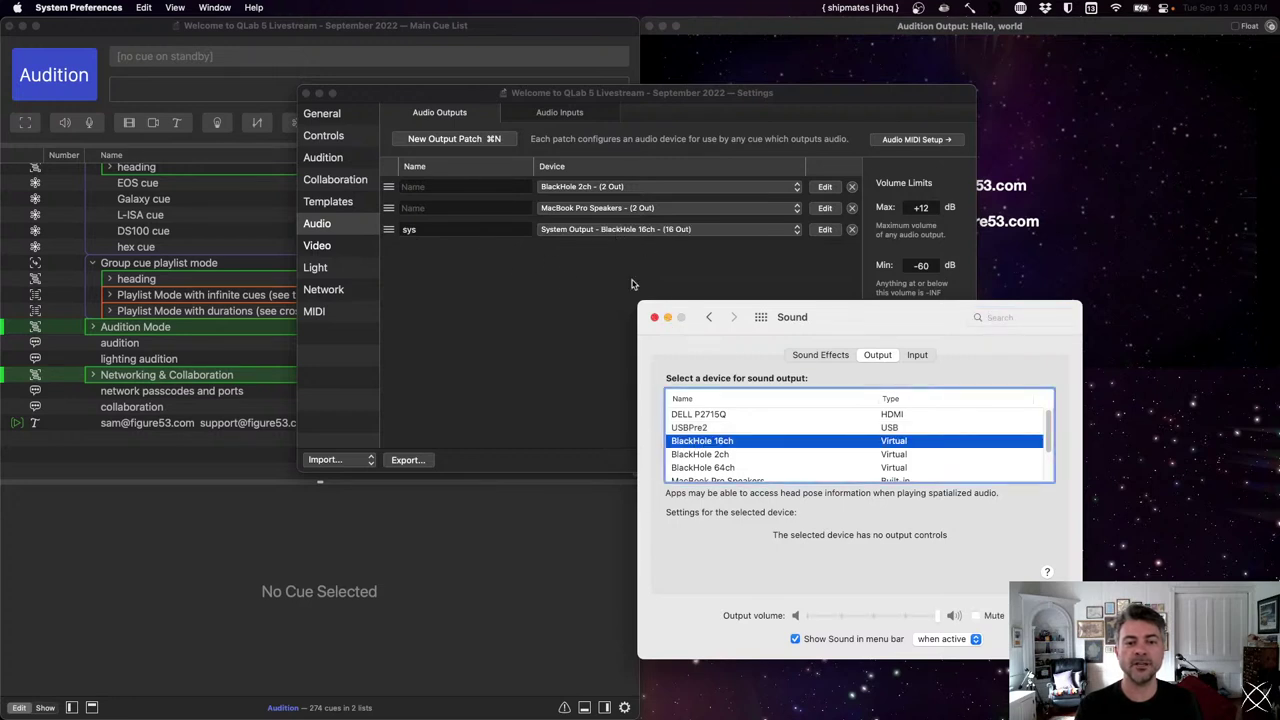
pyautogui.click(698, 420)
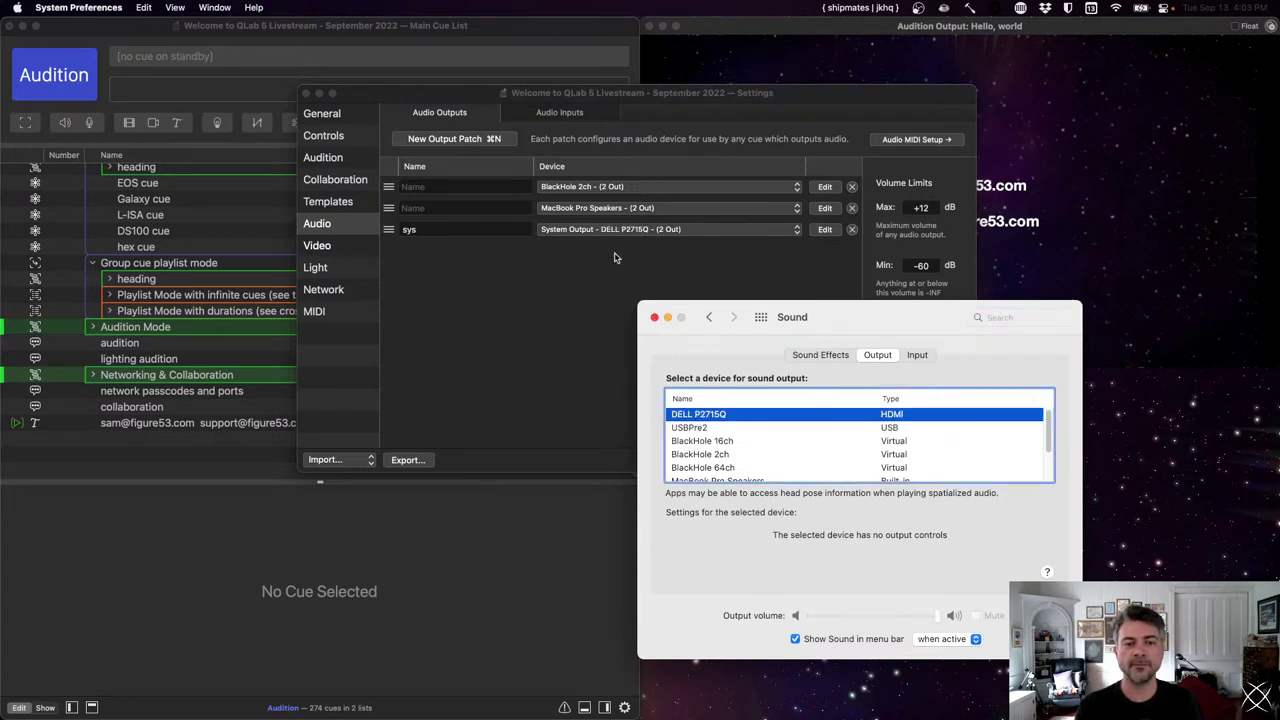
pyautogui.click(734, 429)
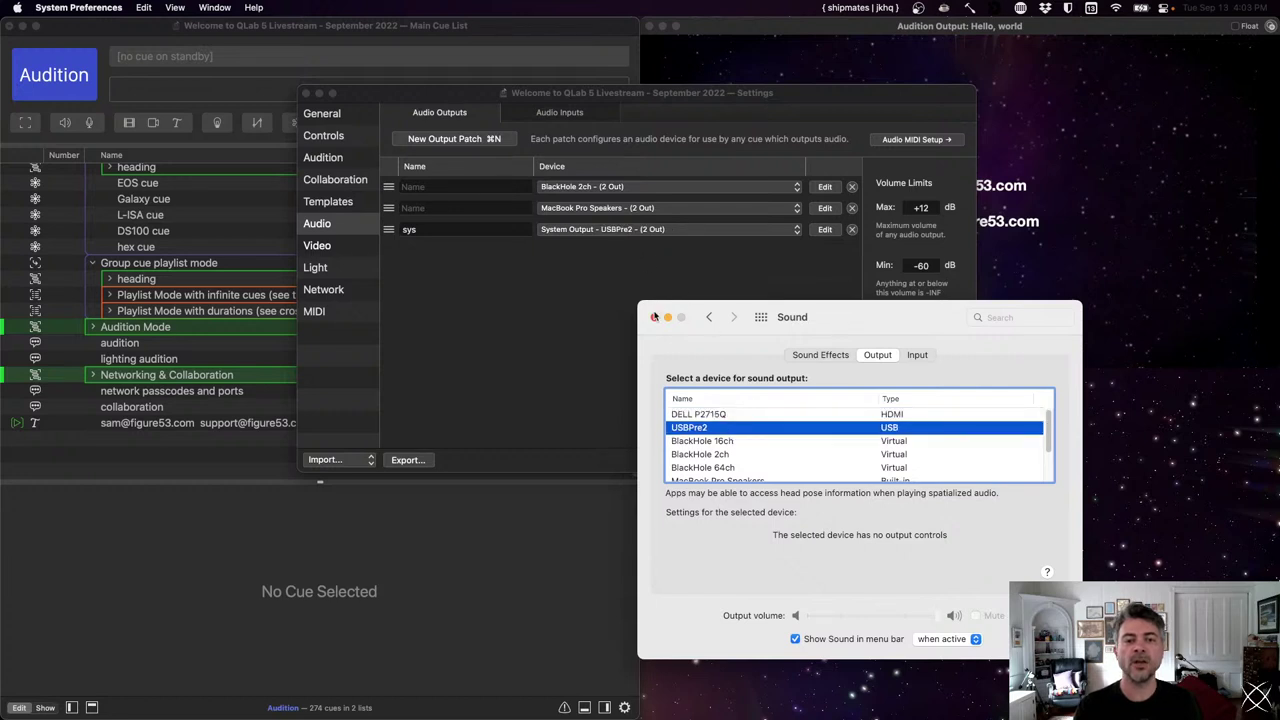
pyautogui.click(654, 317)
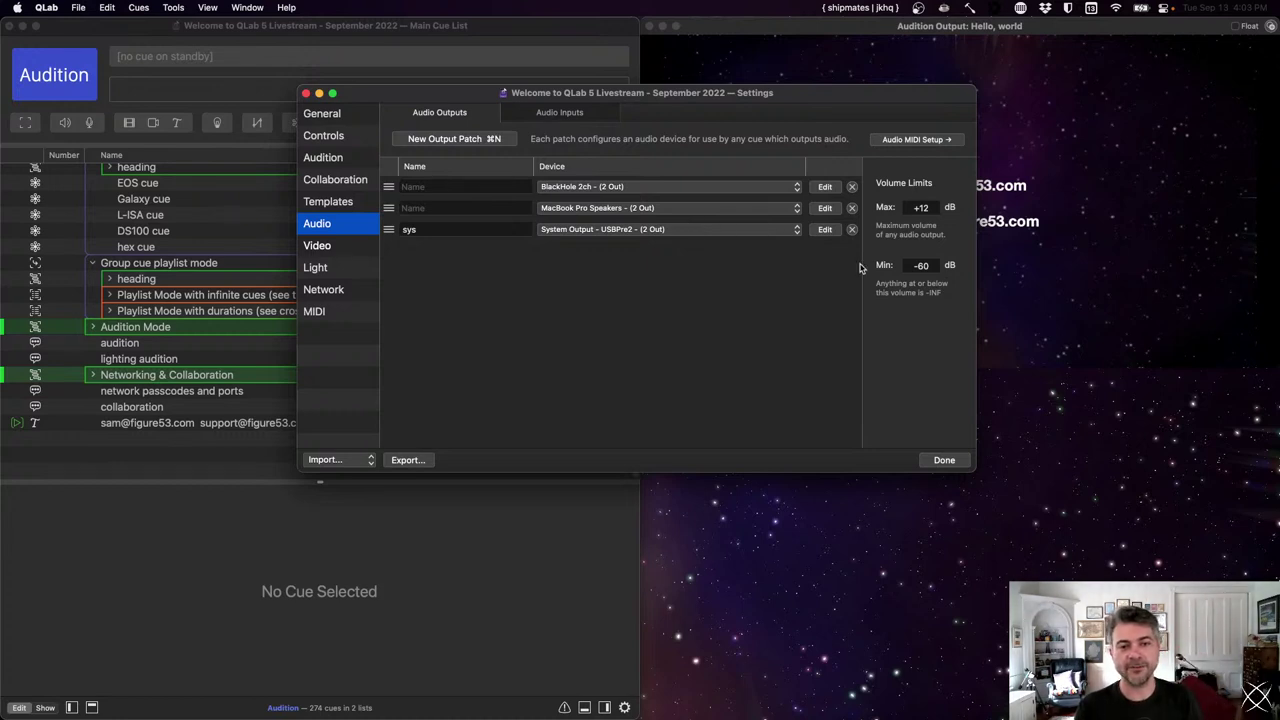
# - Name patch 2 'speakers', rename patch 3 'headphones' and route it to NDI Audio - (6 Out)
pyautogui.click(639, 230)
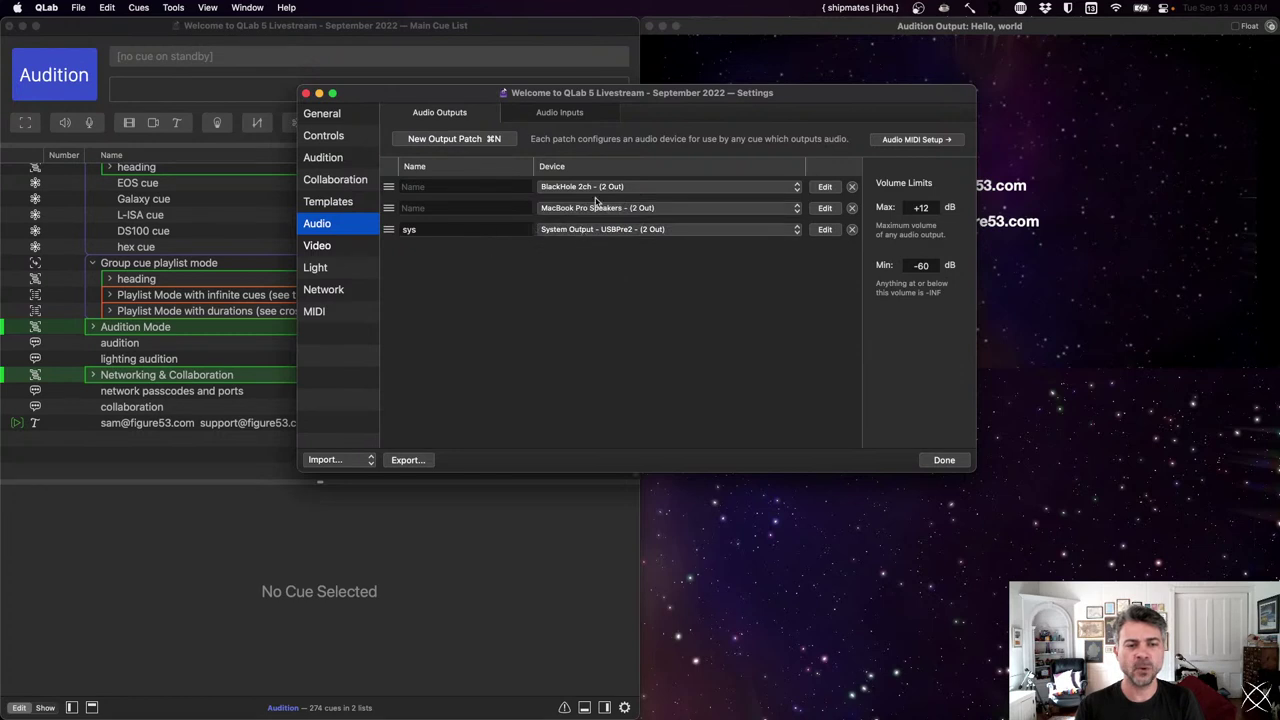
pyautogui.click(491, 207)
pyautogui.write('speakers')
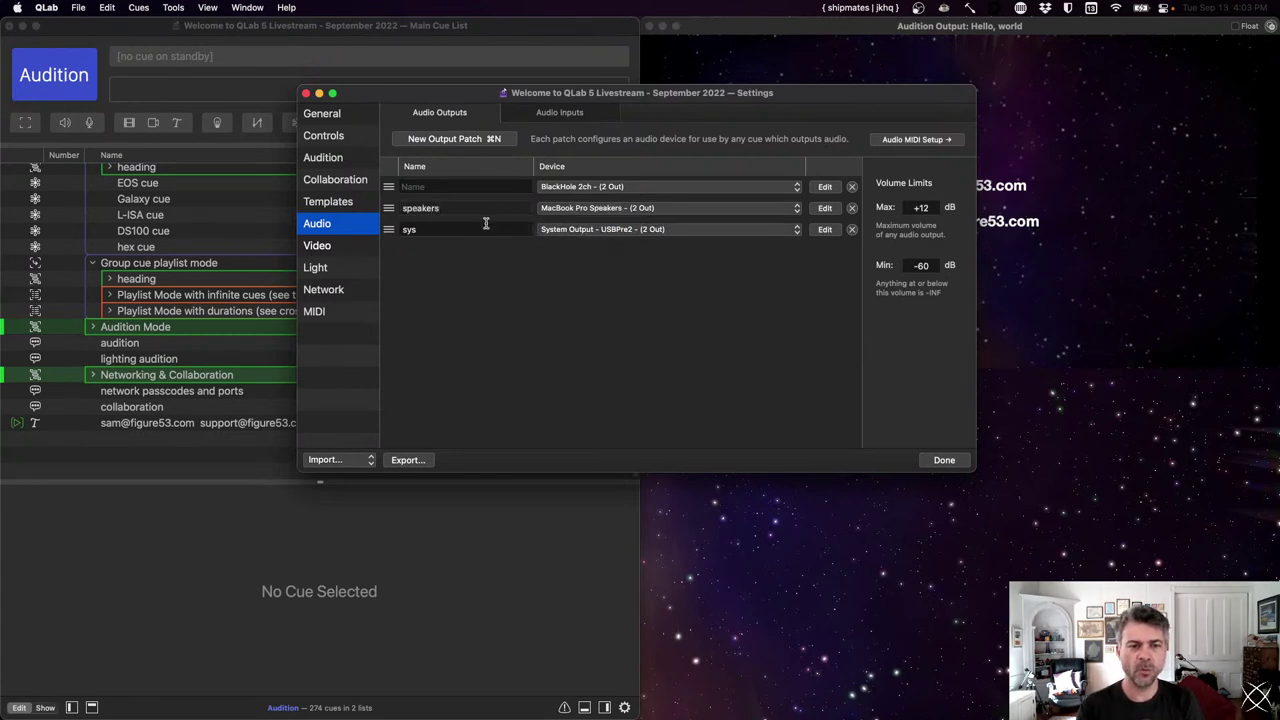
pyautogui.click(486, 228)
pyautogui.doubleClick(487, 231)
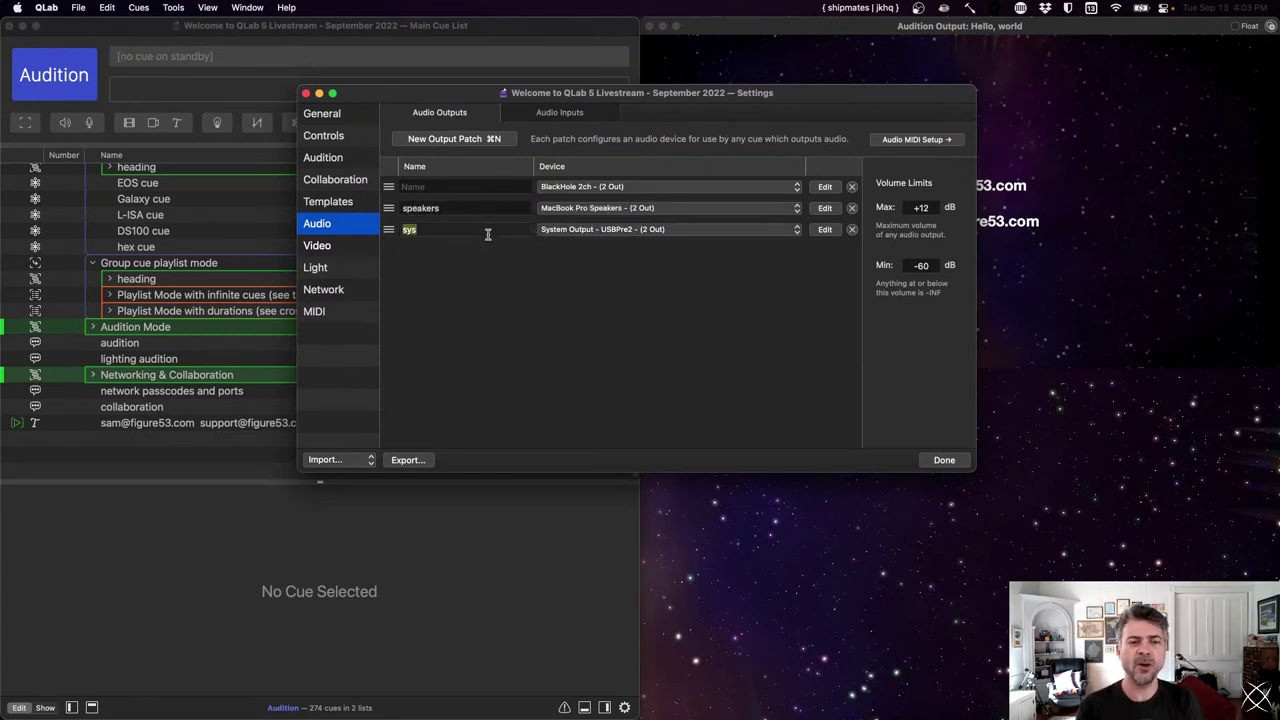
pyautogui.write('headphones')
pyautogui.press('Return')
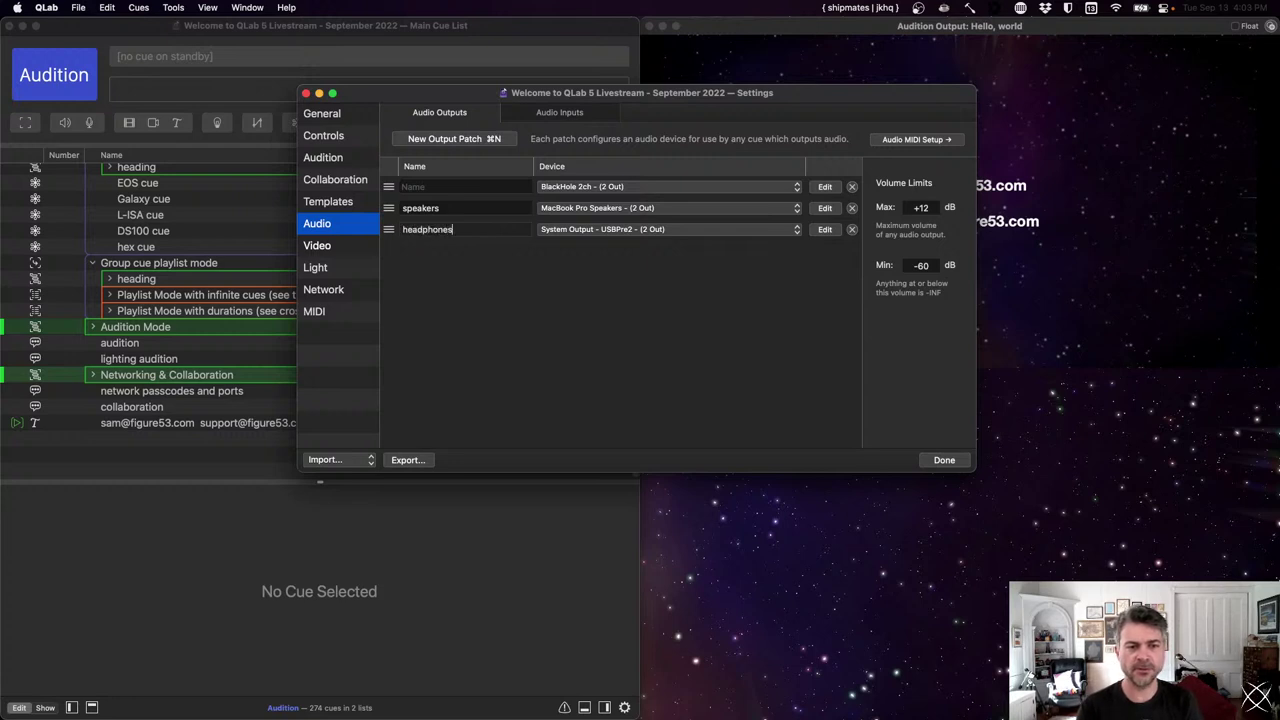
pyautogui.click(563, 232)
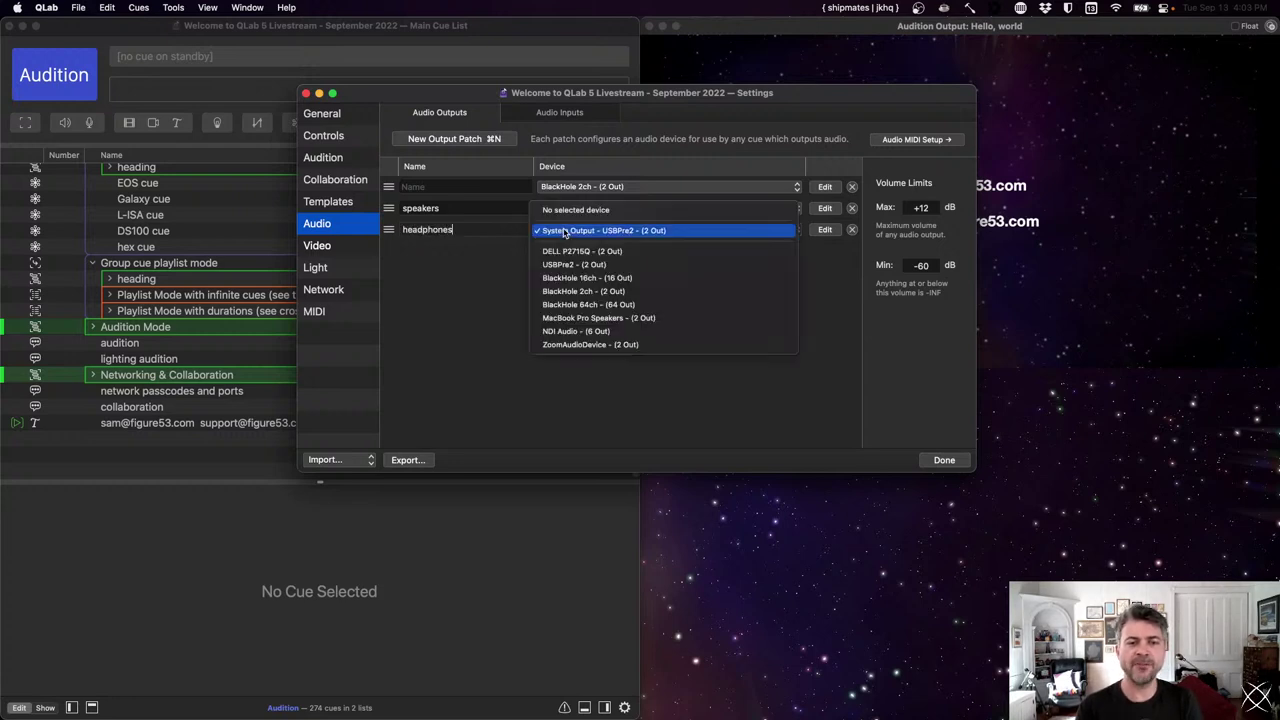
pyautogui.click(591, 333)
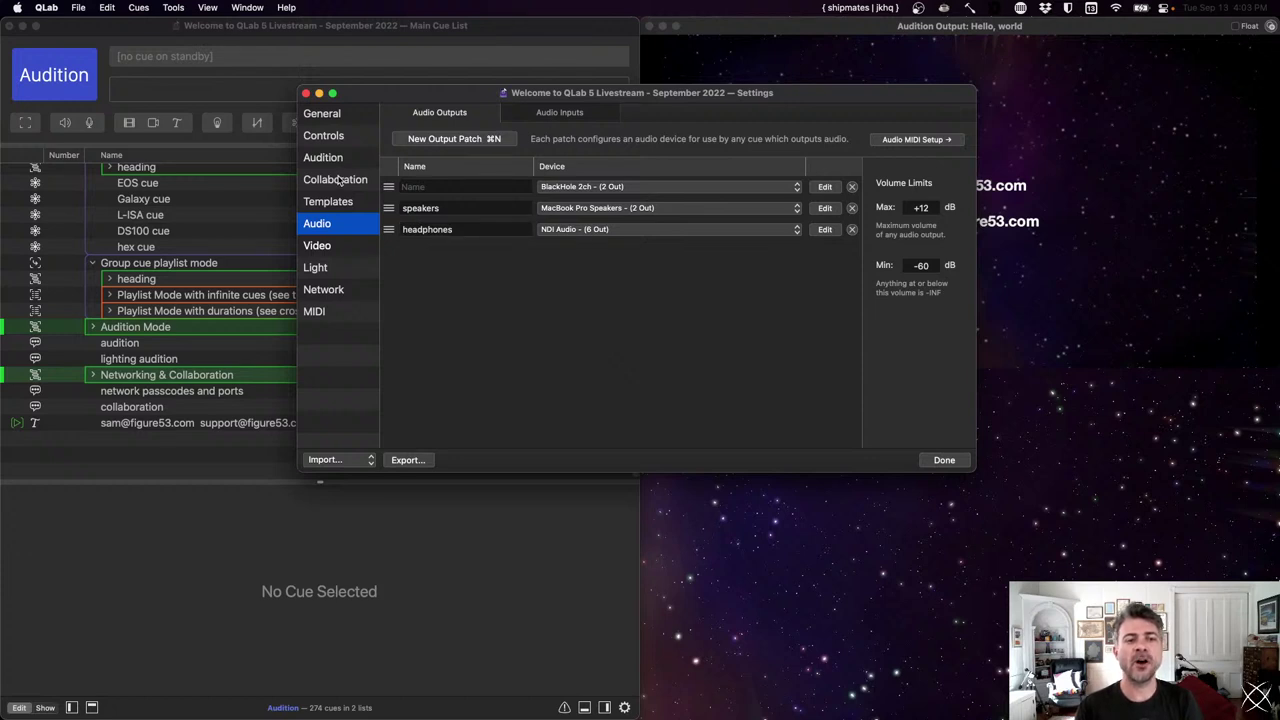
pyautogui.click(337, 160)
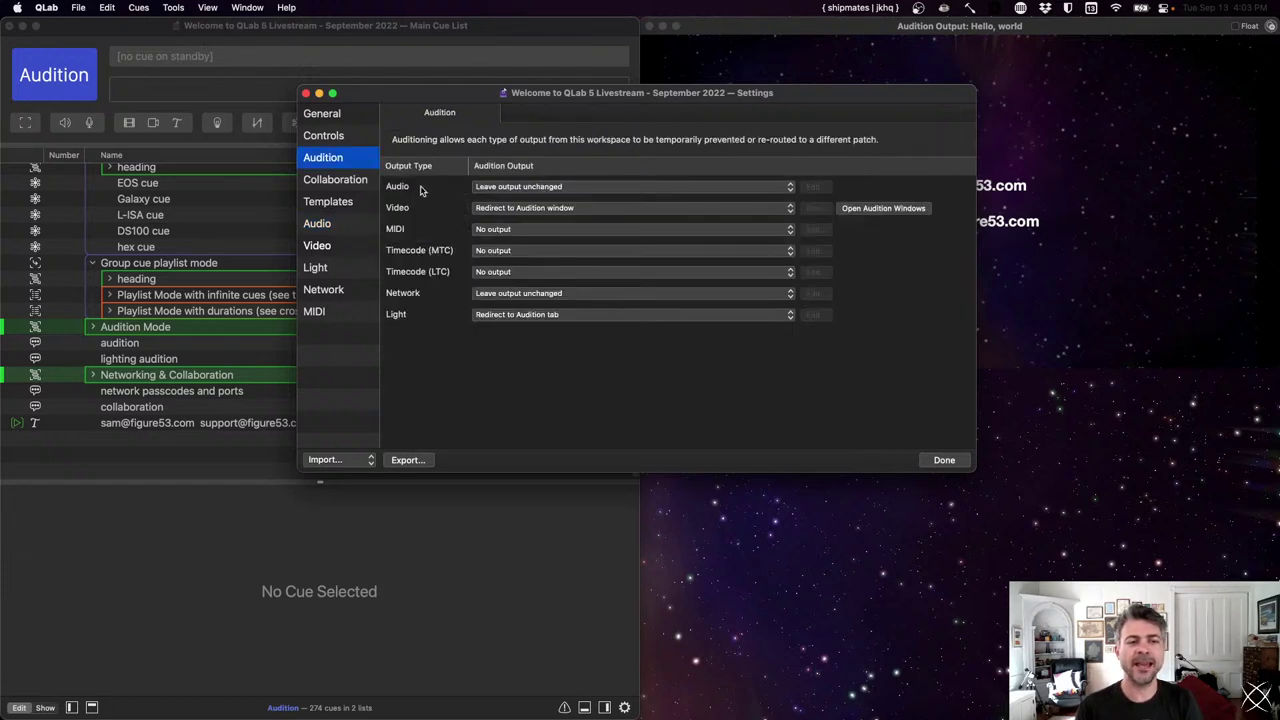
pyautogui.click(506, 186)
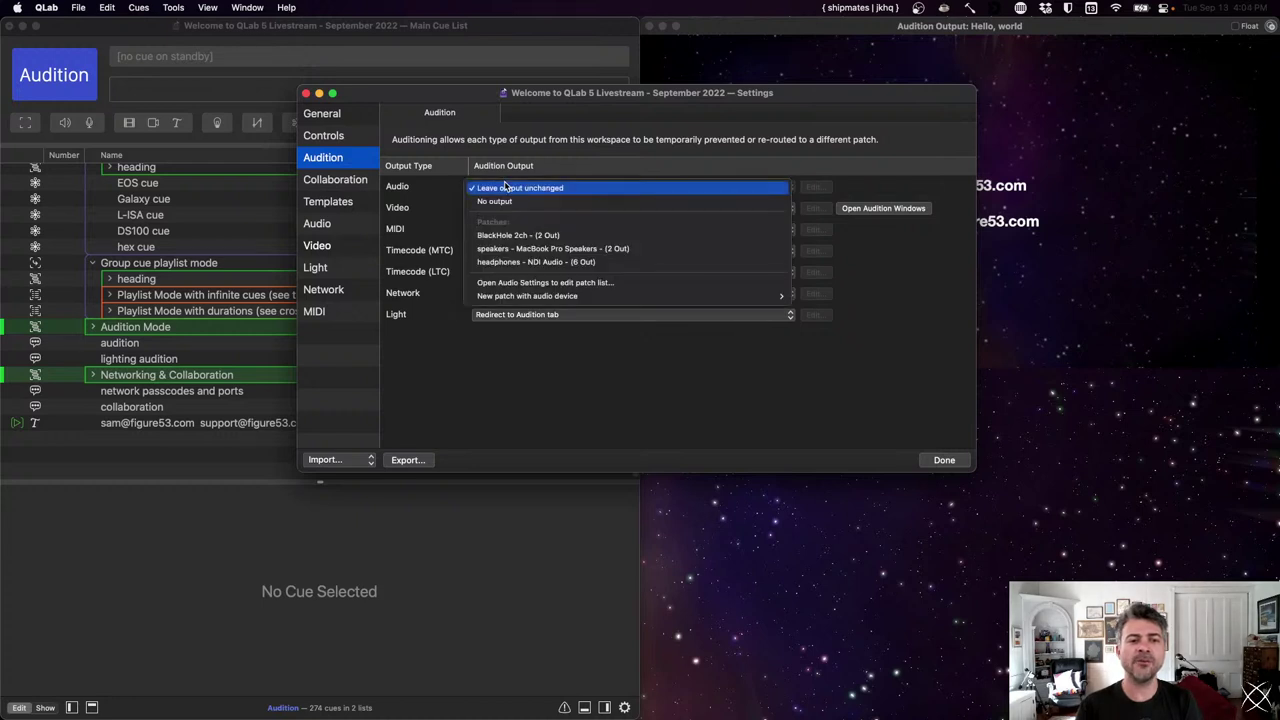
pyautogui.click(516, 264)
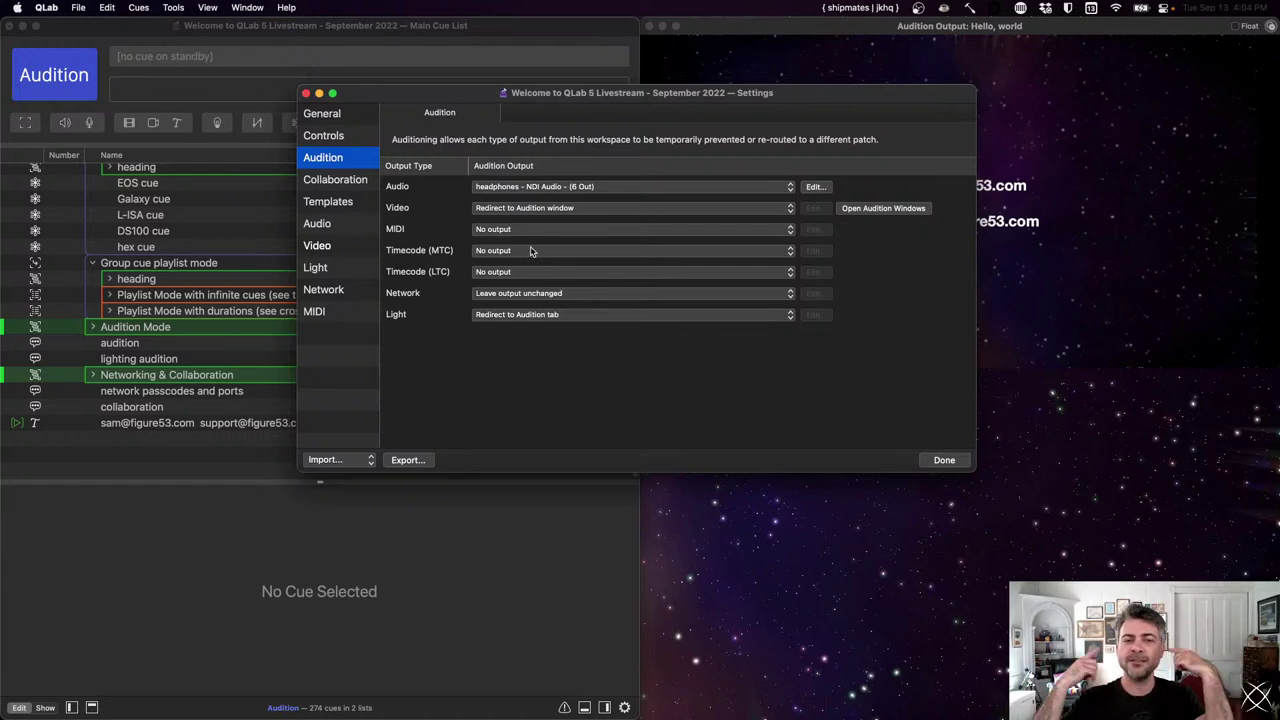
pyautogui.click(531, 186)
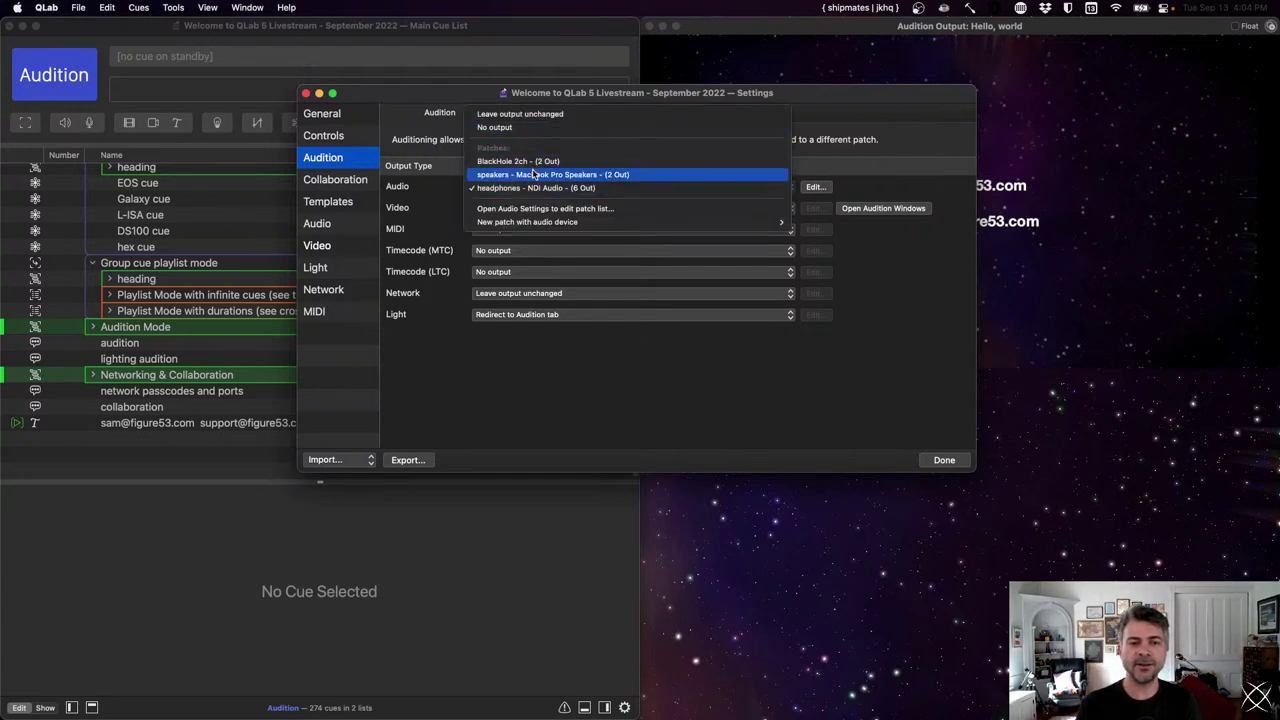
pyautogui.click(530, 175)
pyautogui.click(530, 187)
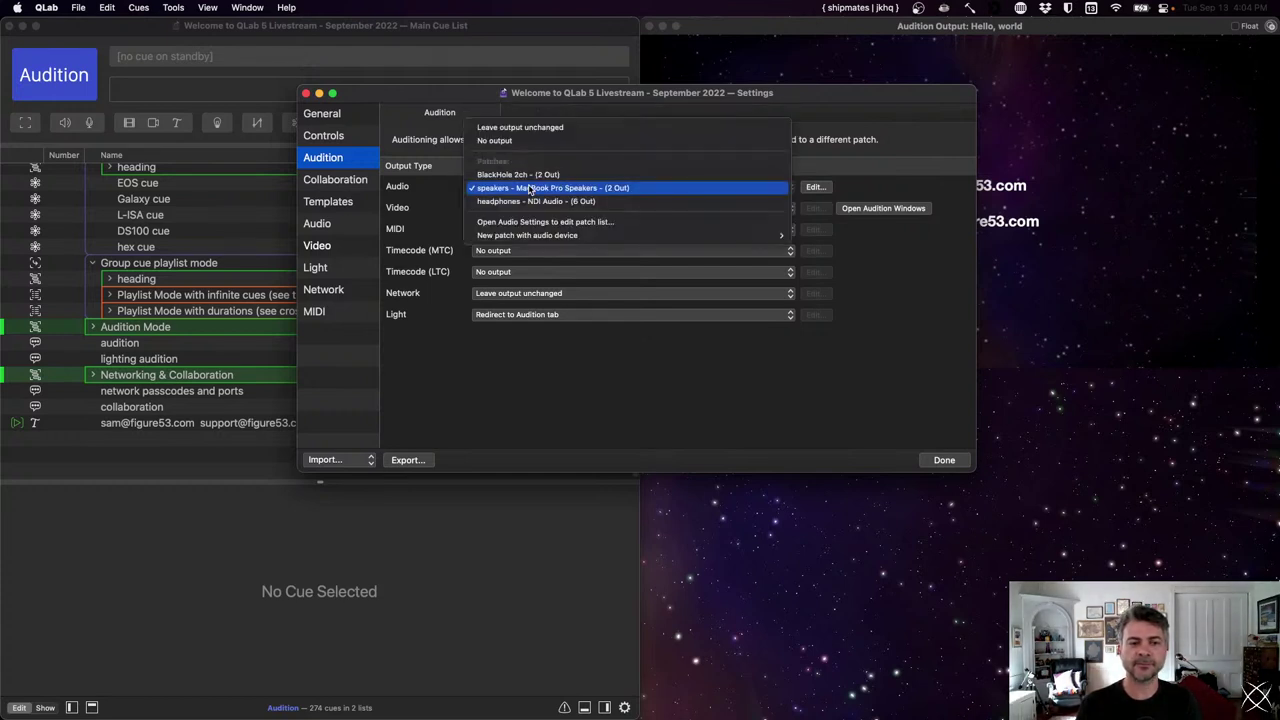
pyautogui.click(533, 127)
pyautogui.click(318, 224)
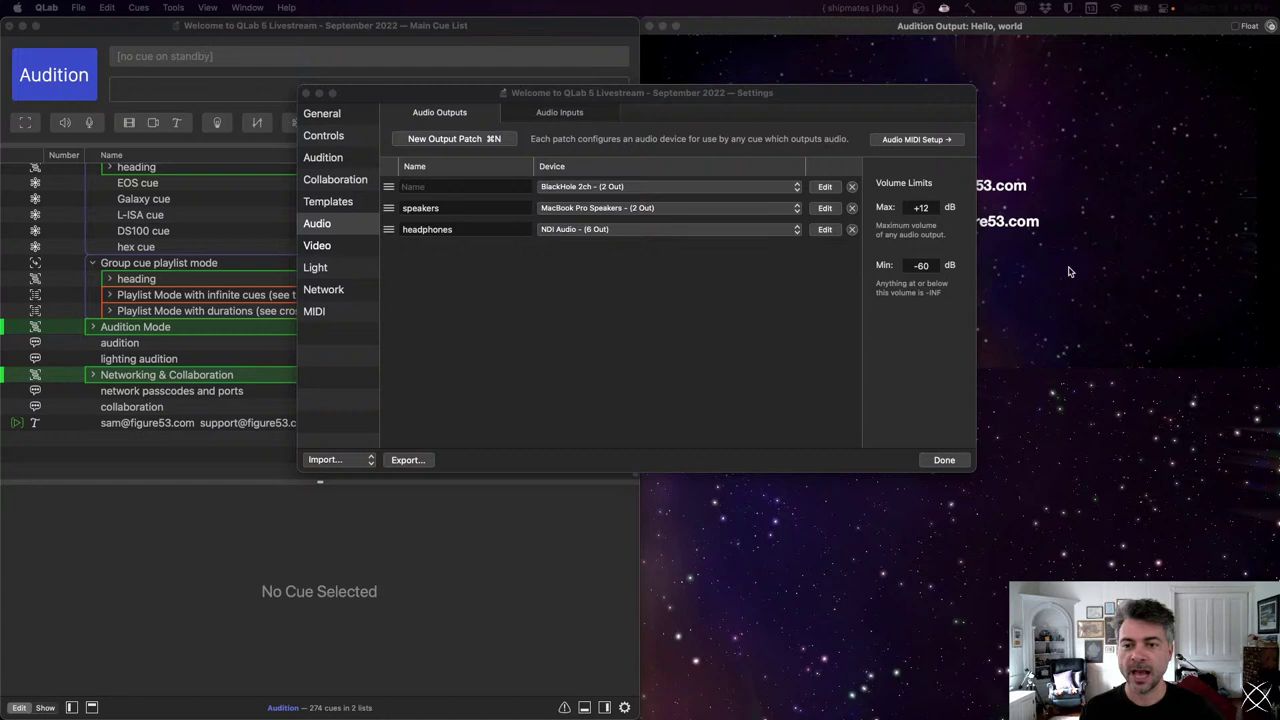
pyautogui.click(129, 427)
pyautogui.click(129, 425)
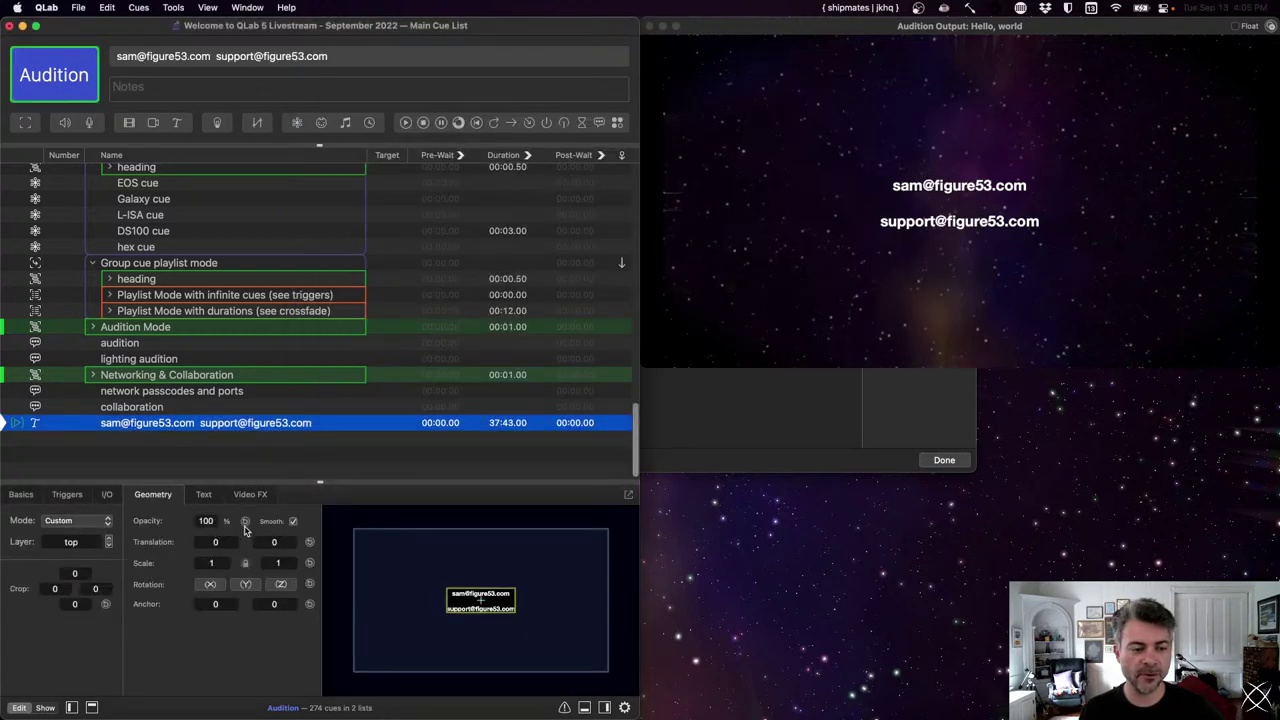
pyautogui.click(206, 495)
pyautogui.click(285, 571)
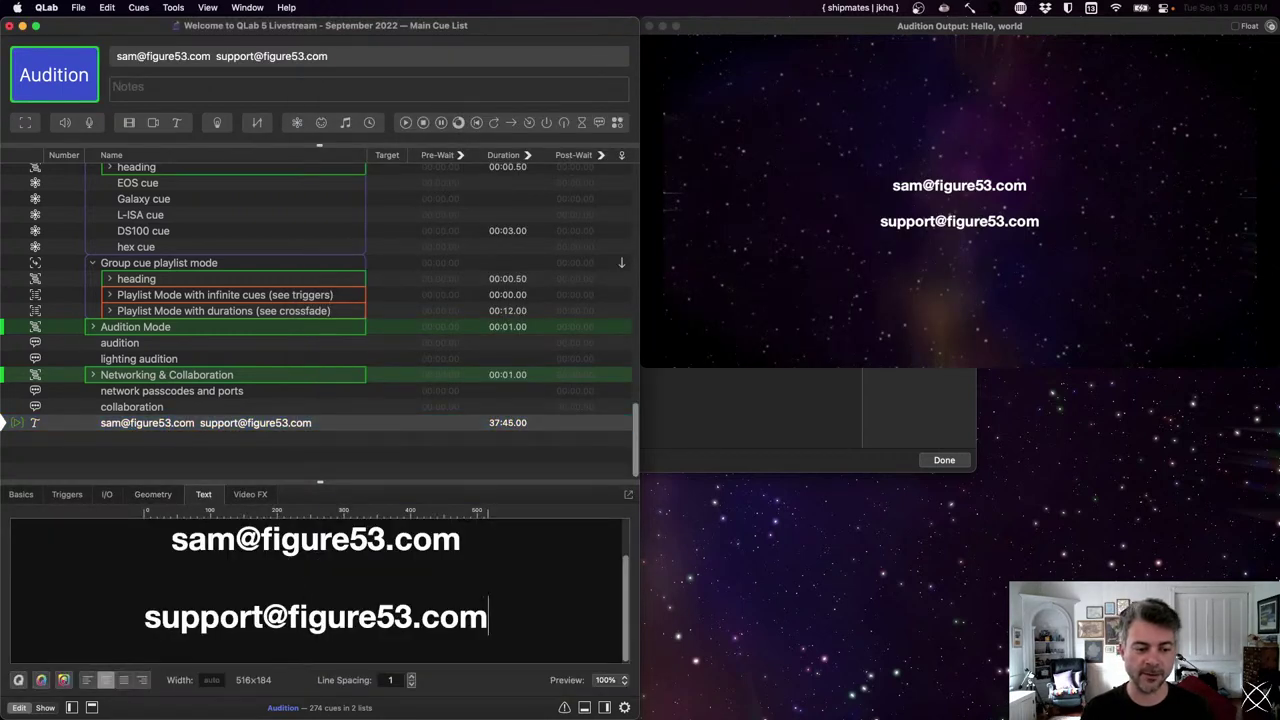
pyautogui.press('Return')
pyautogui.write('qlab.')
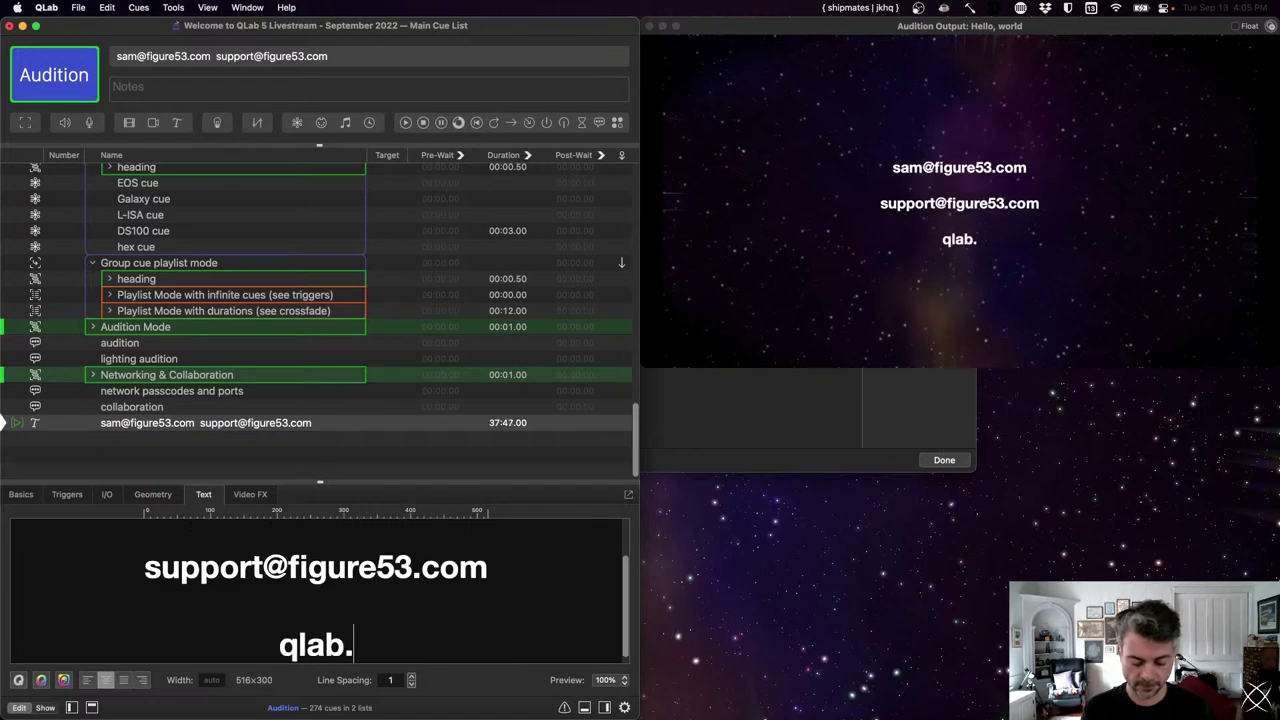
pyautogui.write('tipshttp://')
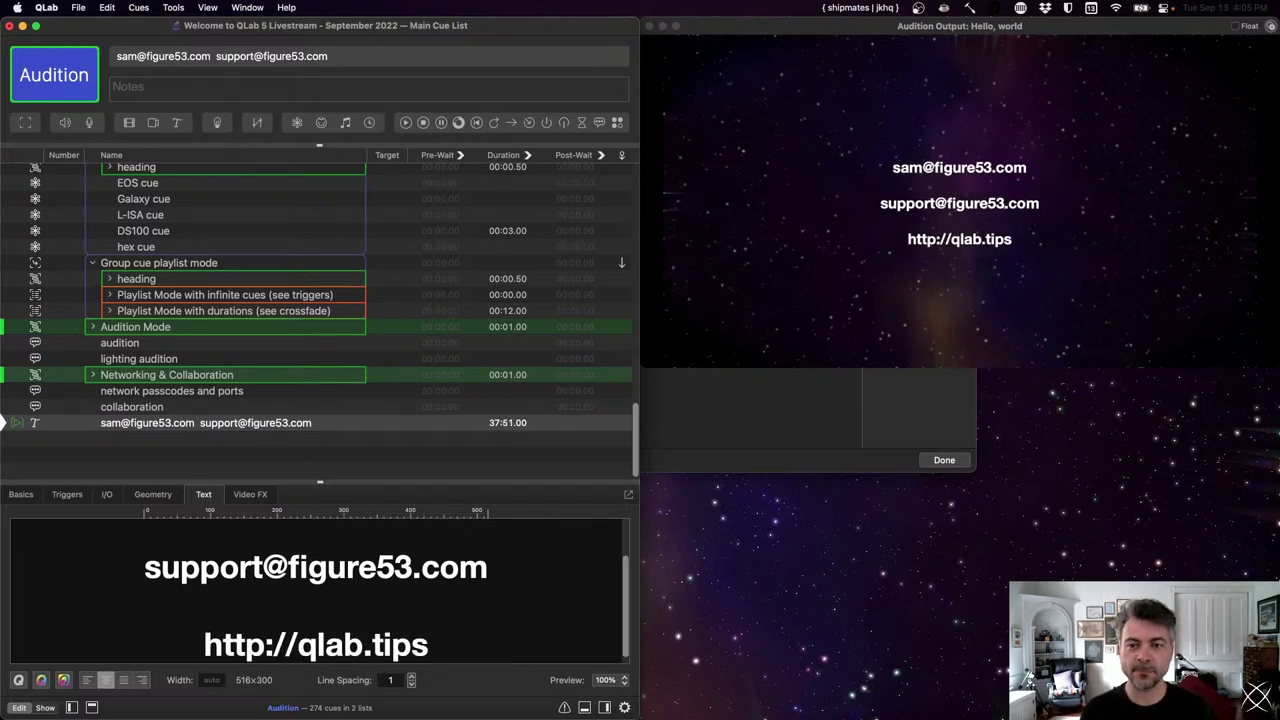
pyautogui.press('super+Right')
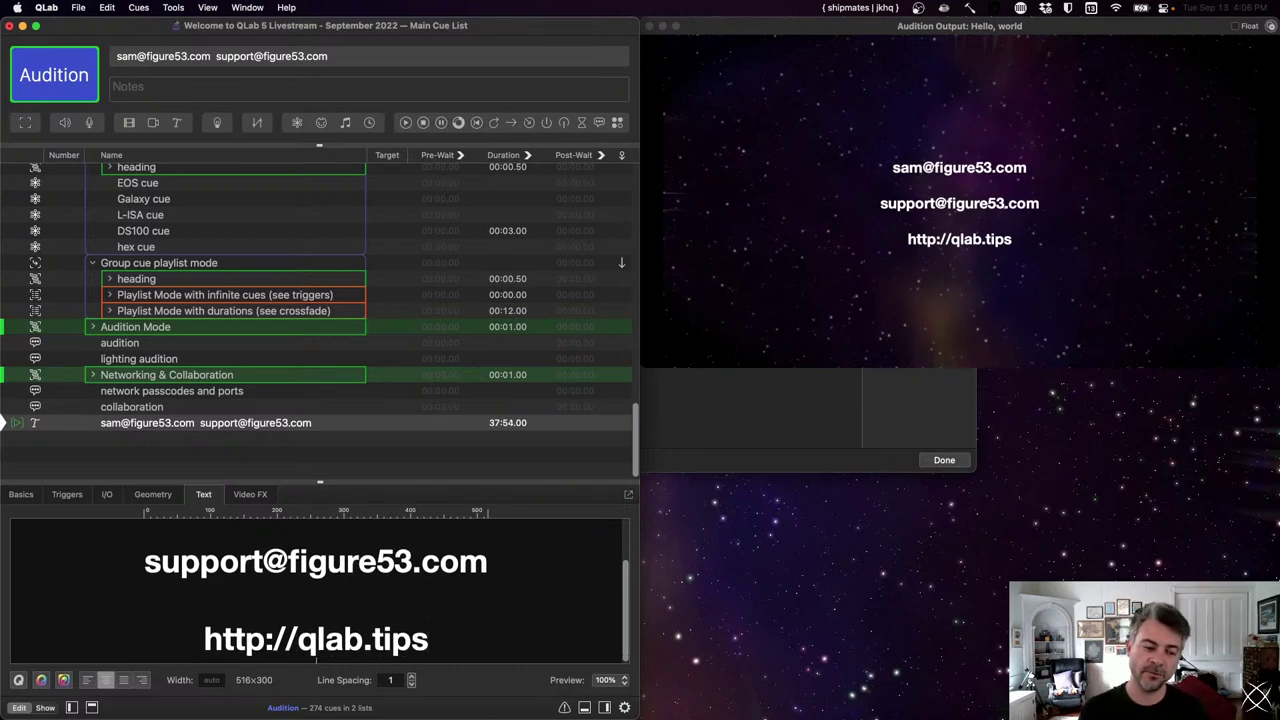
pyautogui.press('Return')
pyautogui.write('https:')
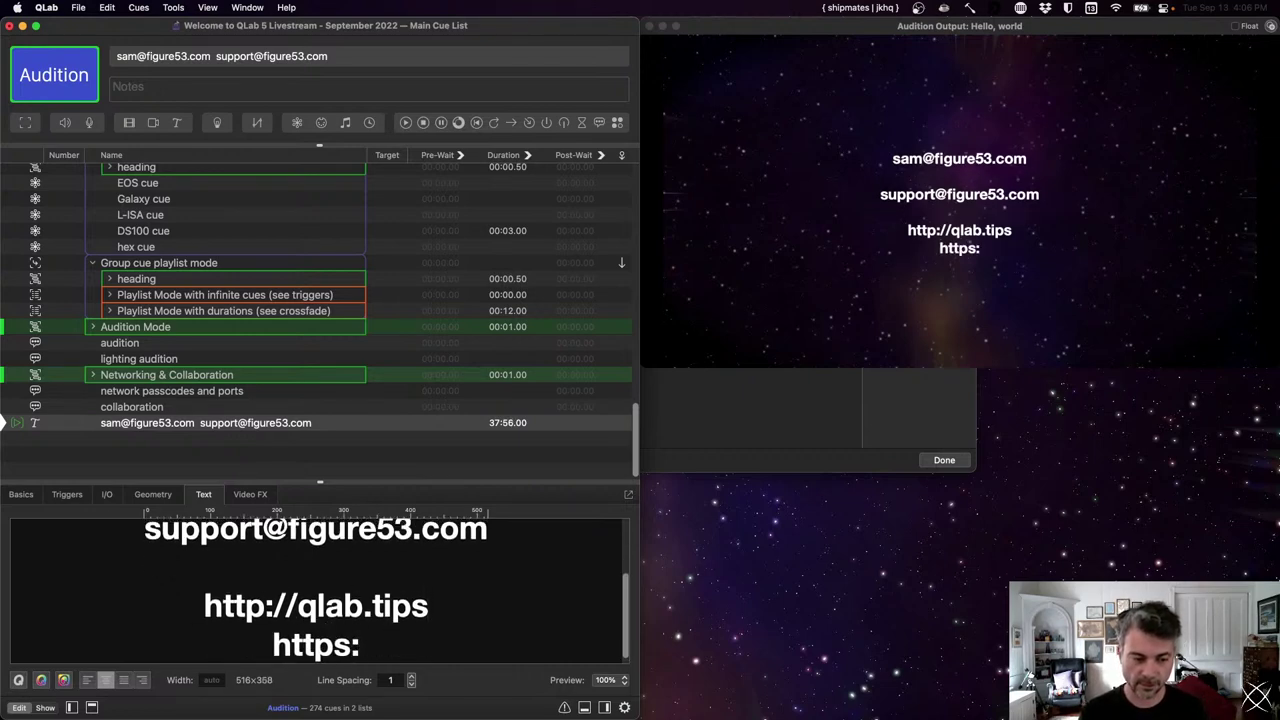
pyautogui.write('//qlab.app/doc')
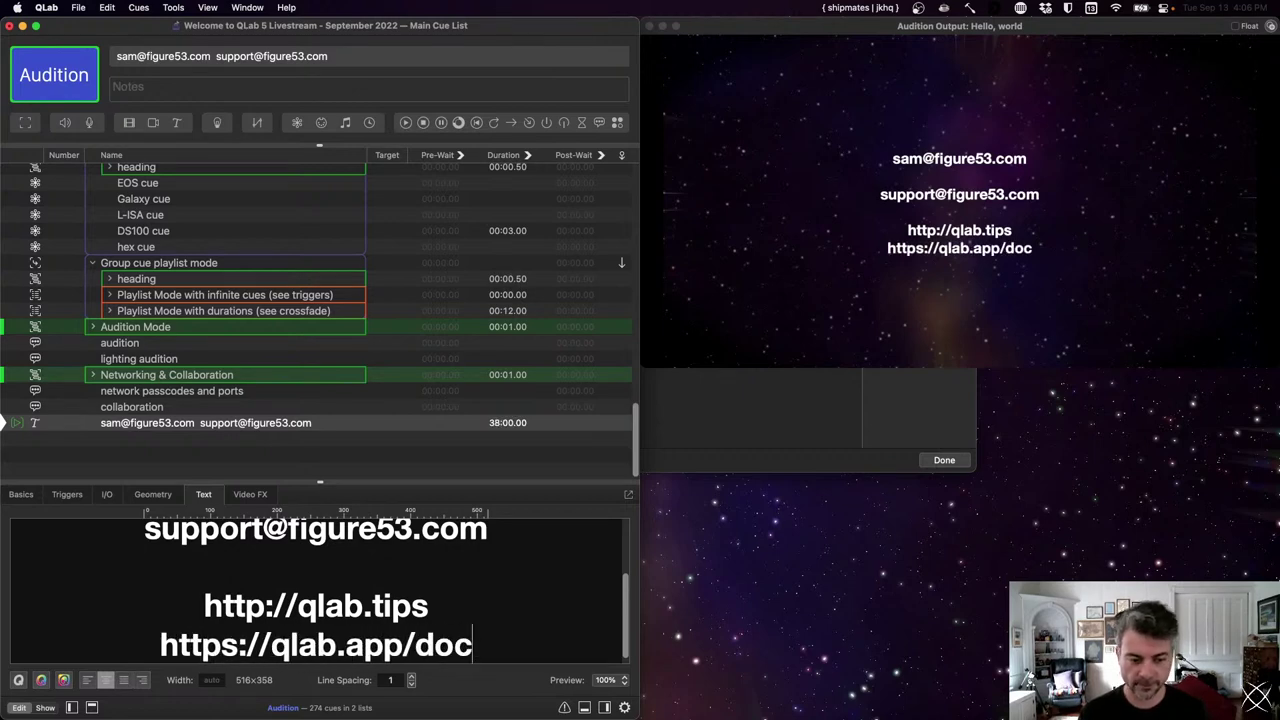
pyautogui.write('d')
pyautogui.press('BackSpace')
pyautogui.press('BackSpace')
pyautogui.press('BackSpace')
pyautogui.press('BackSpace')
pyautogui.press('BackSpace')
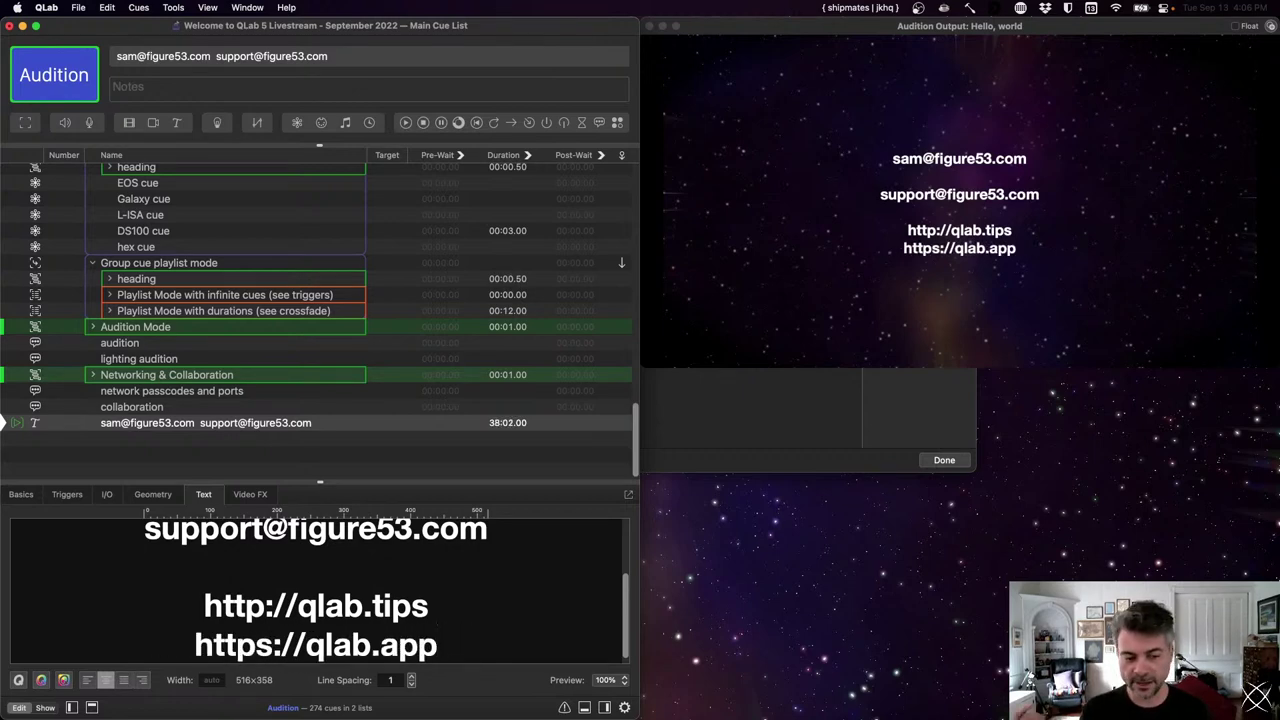
pyautogui.hotkey('shift', 'Up')
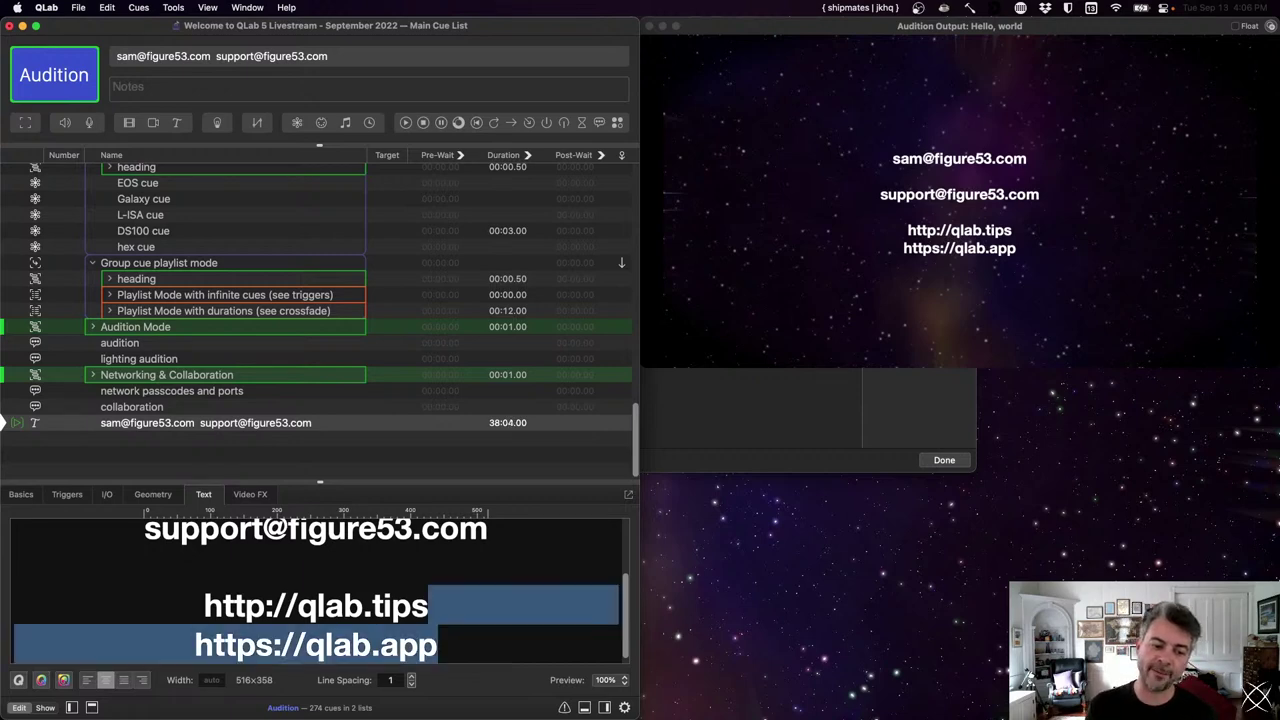
pyautogui.press('BackSpace')
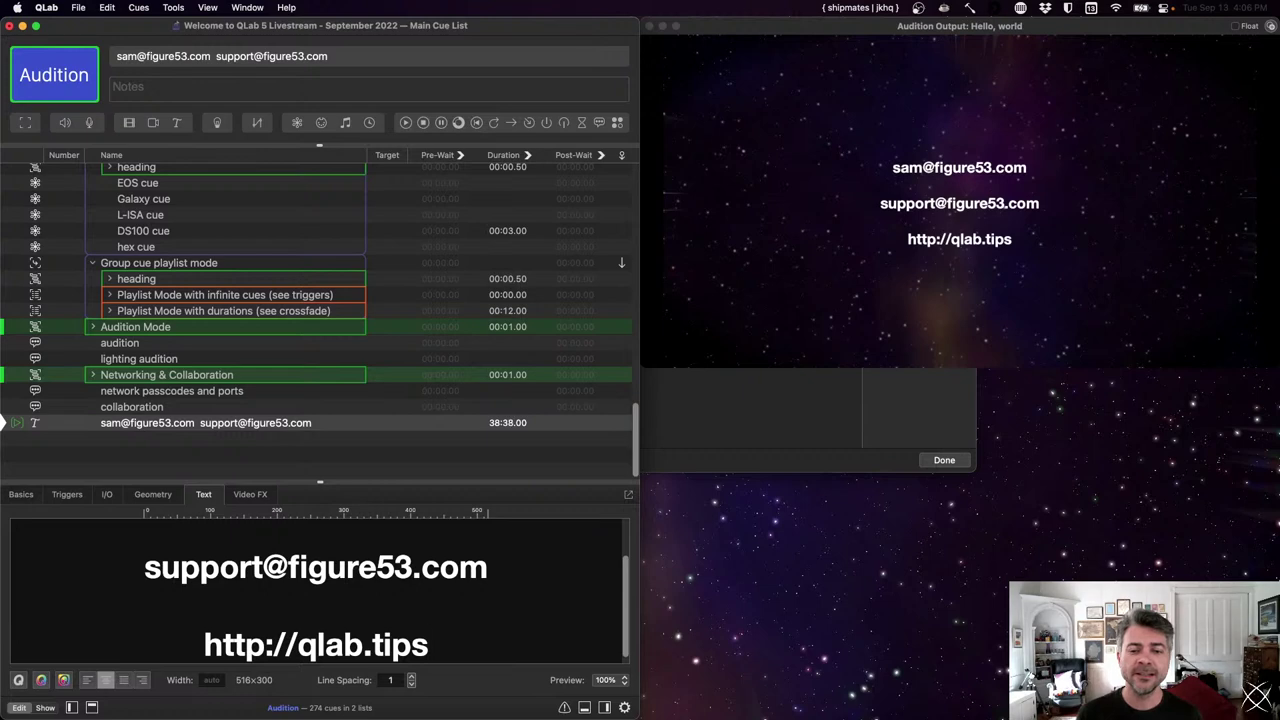
# - Open the Movies folder in a new Finder window
pyautogui.click(1122, 548)
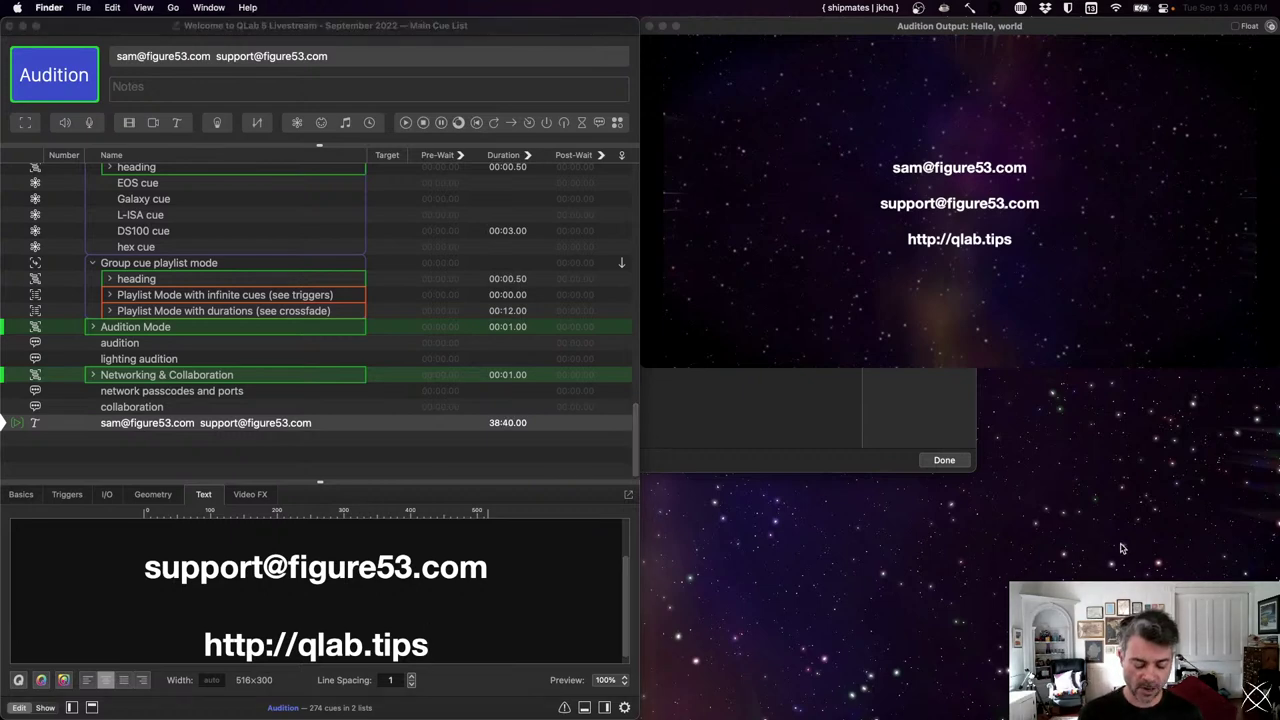
pyautogui.press('super+n')
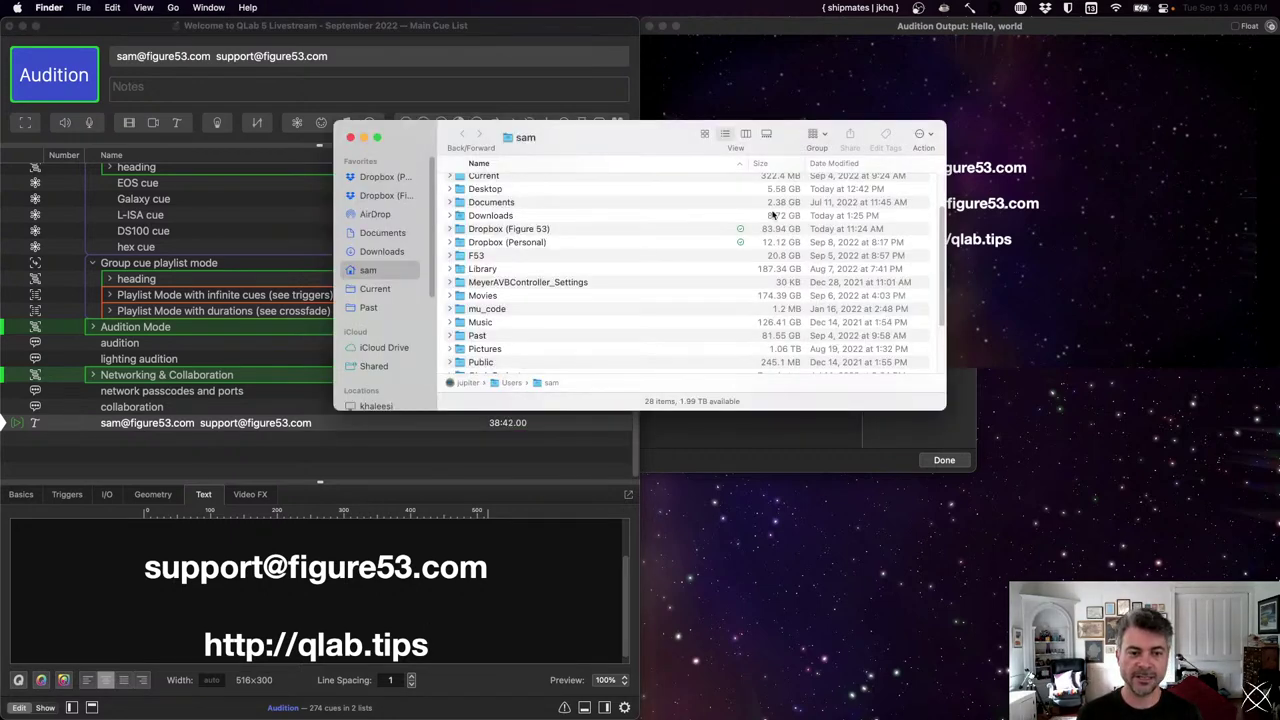
pyautogui.doubleClick(501, 294)
# - Run Encode Selected Video Files on eiffel tower.MP4
pyautogui.rightClick(508, 251)
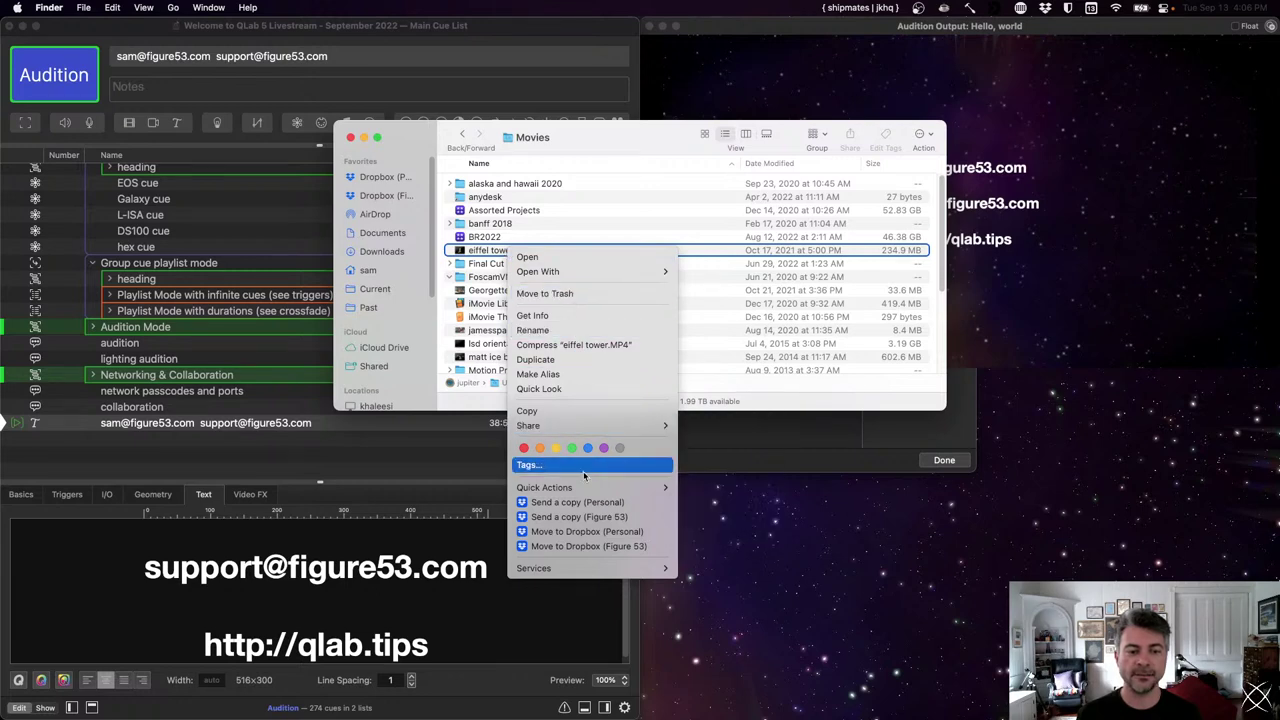
pyautogui.moveTo(575, 568)
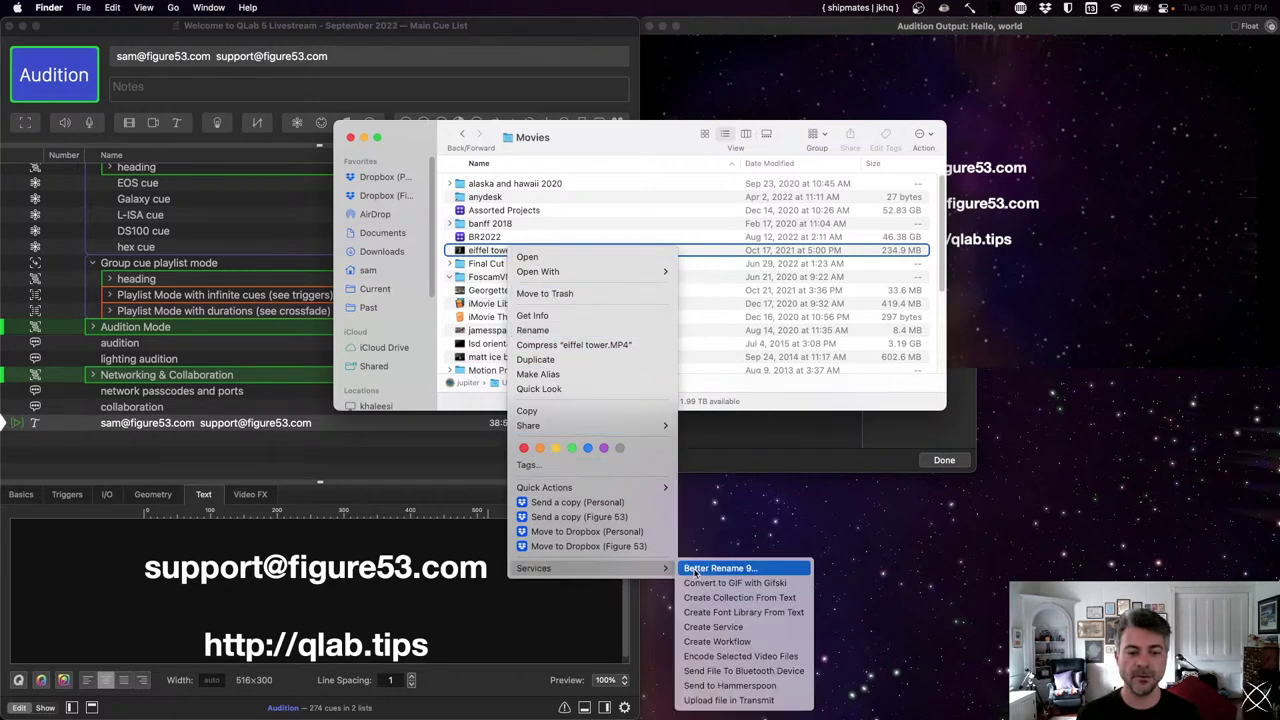
pyautogui.click(779, 657)
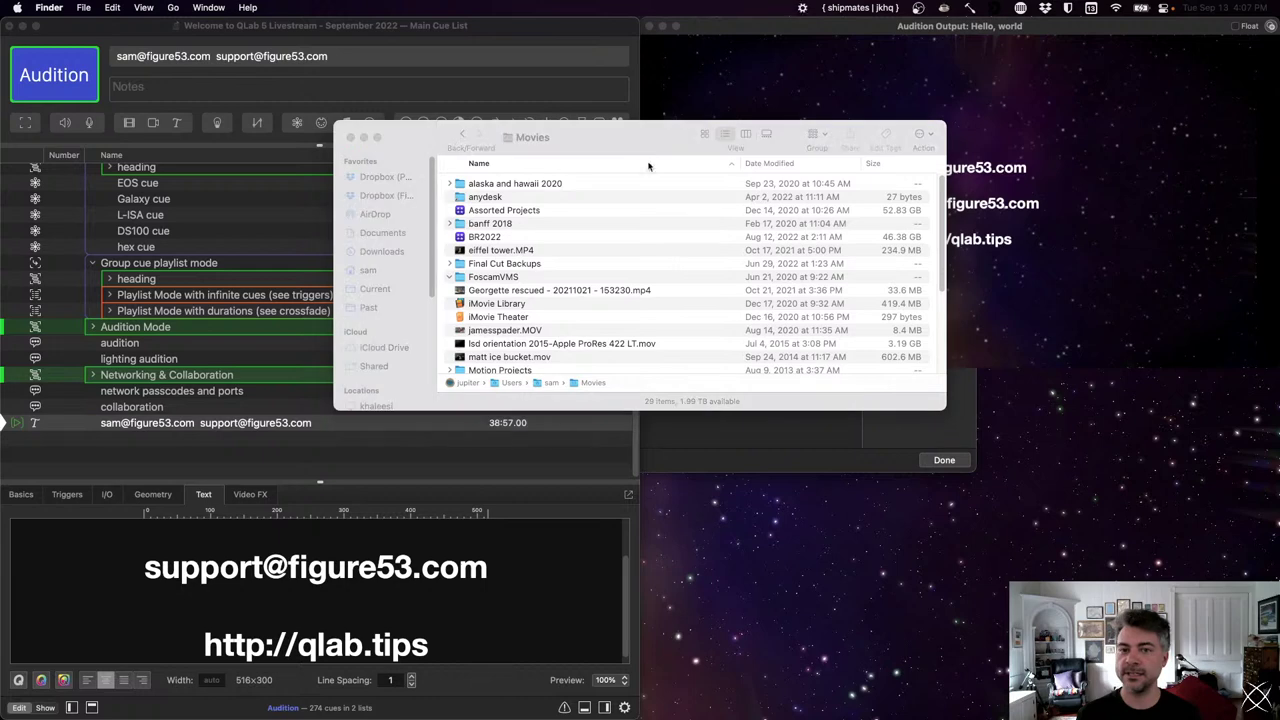
# - Try the Apple ProRes setting with Preserve Transparency, then cancel encoding and close the Movies window
pyautogui.click(607, 213)
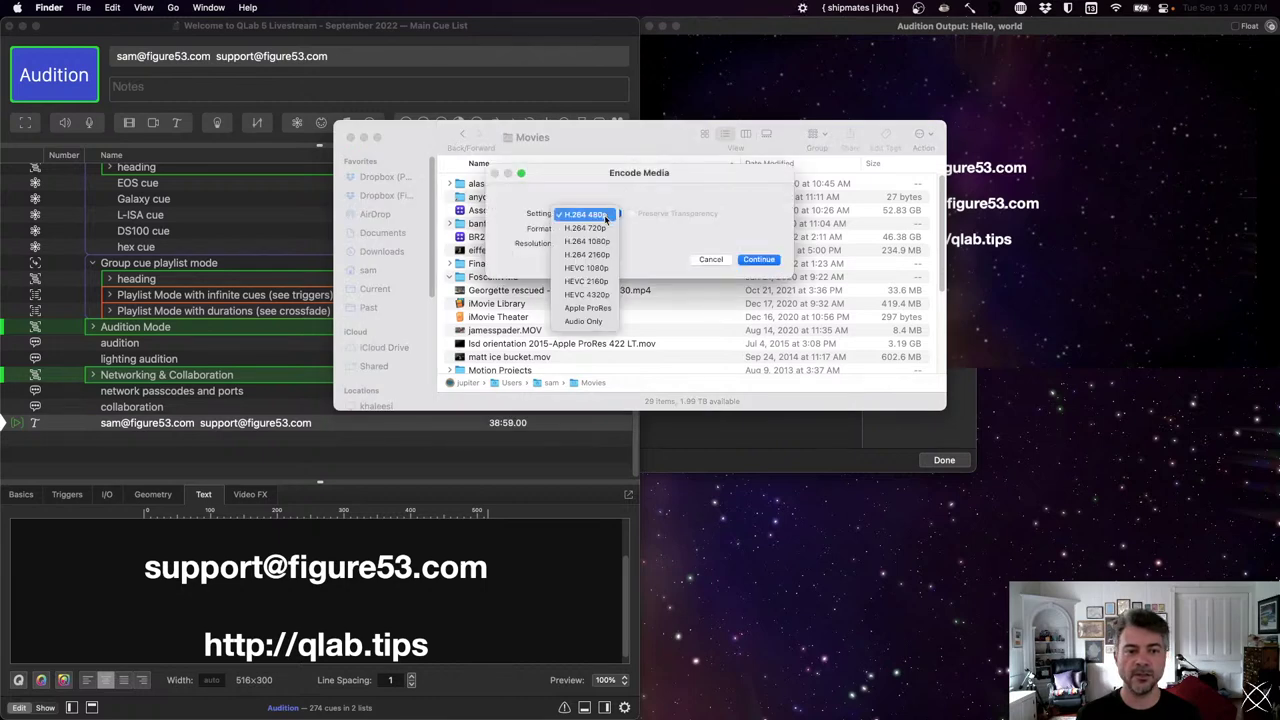
pyautogui.click(587, 308)
pyautogui.click(654, 213)
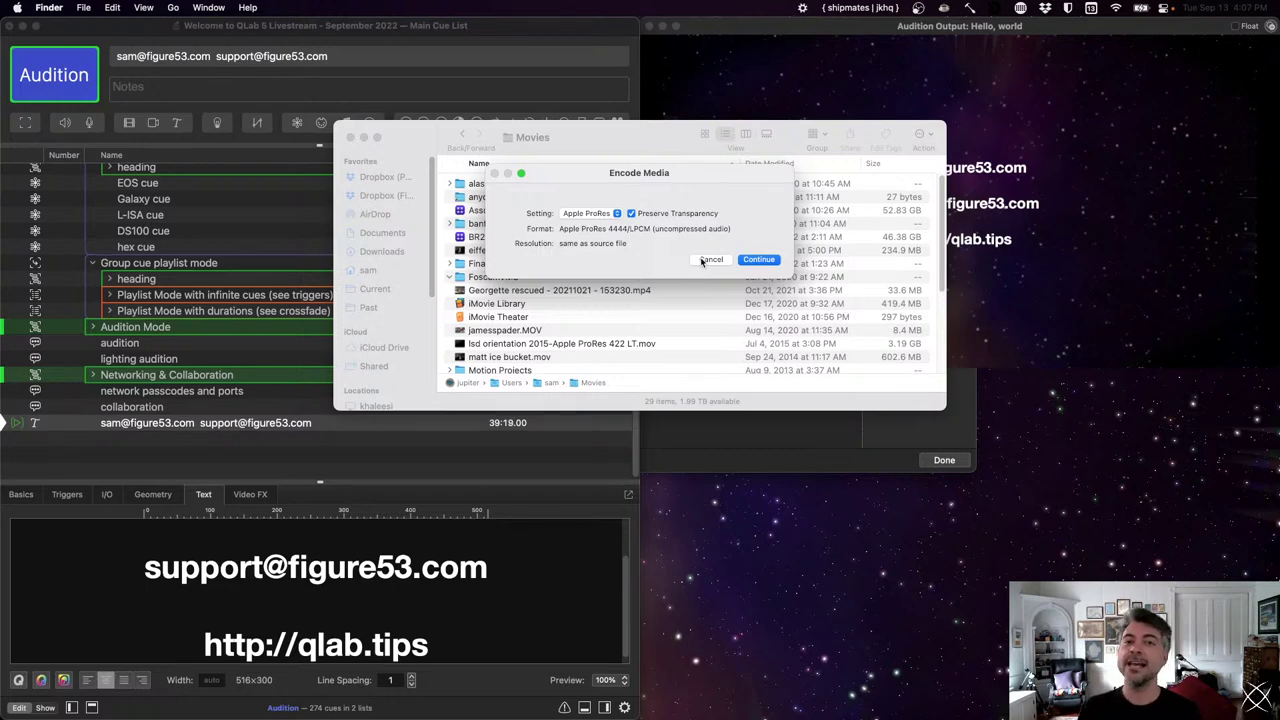
pyautogui.click(710, 260)
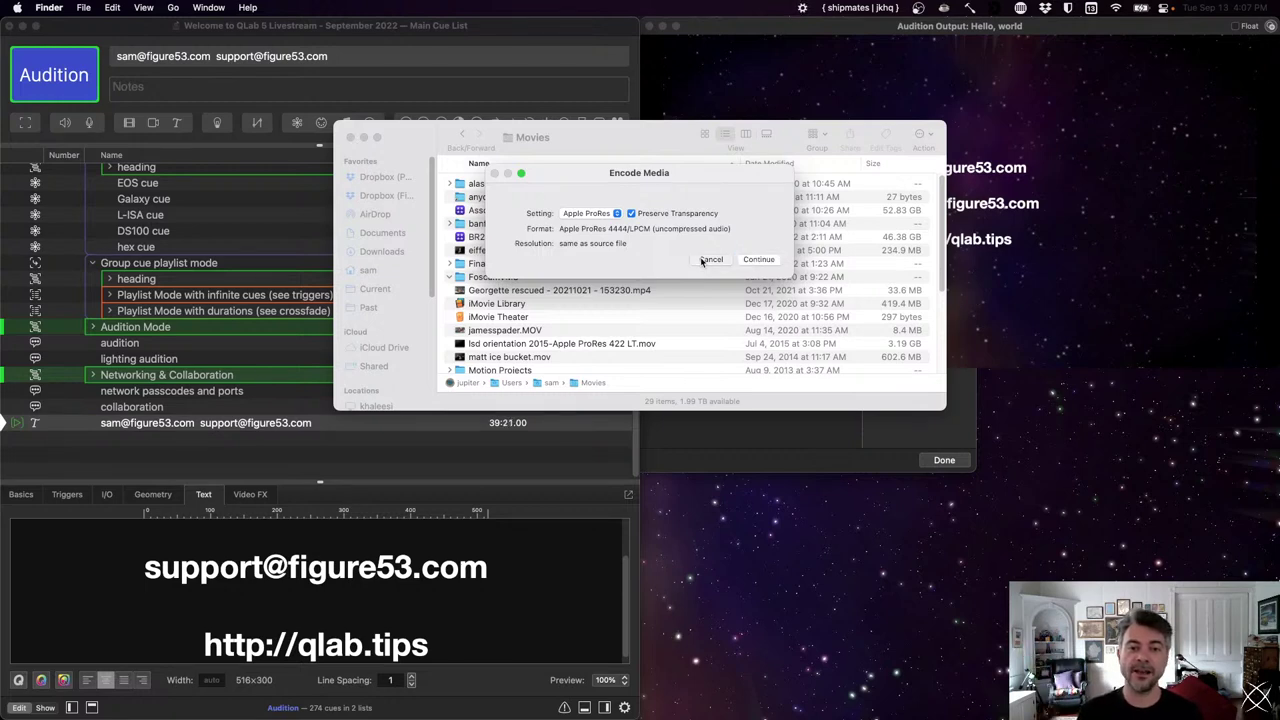
pyautogui.click(350, 138)
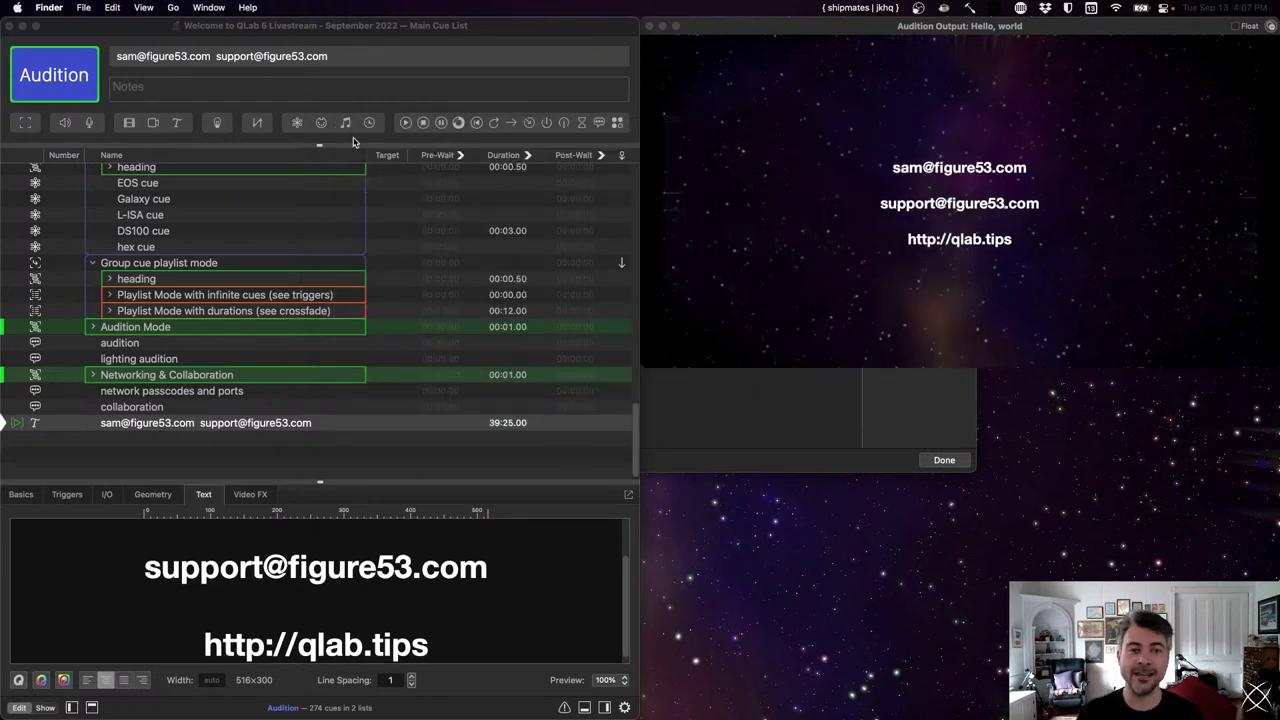
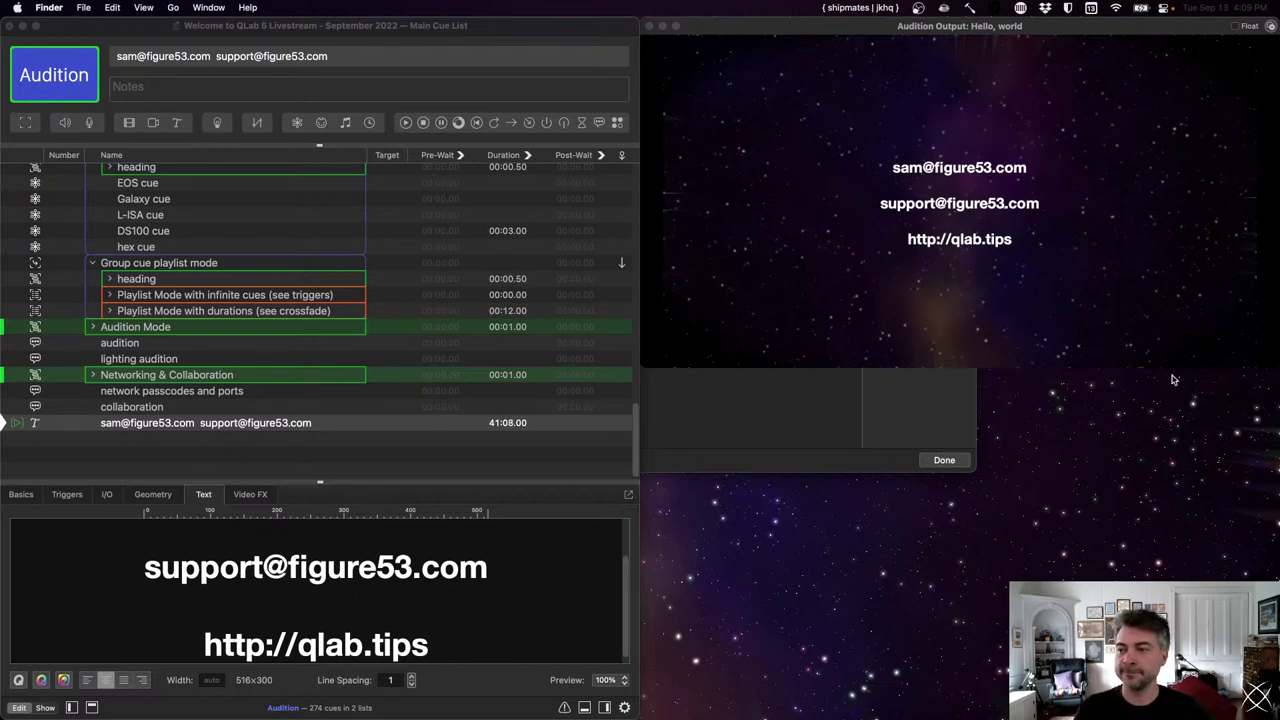
# - Dismiss the leftover dialog and commit the contact-info text so the cue name includes the qlab.tips link
pyautogui.click(940, 460)
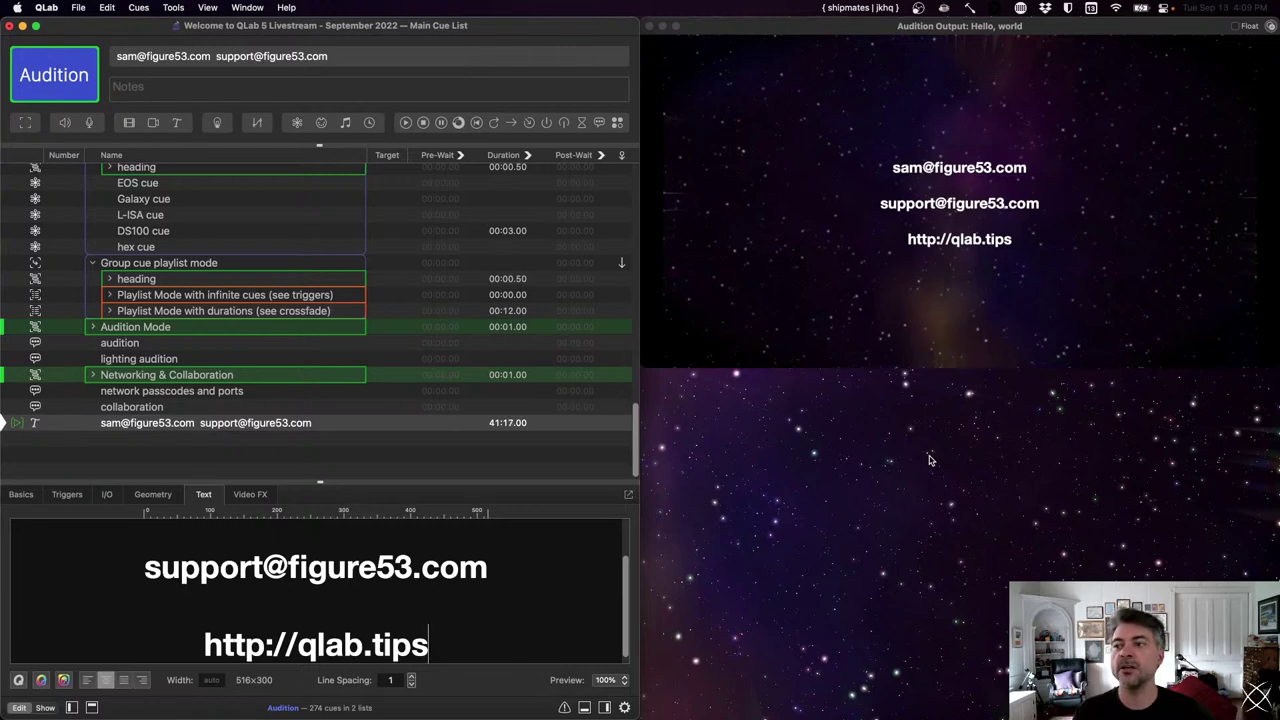
pyautogui.click(462, 436)
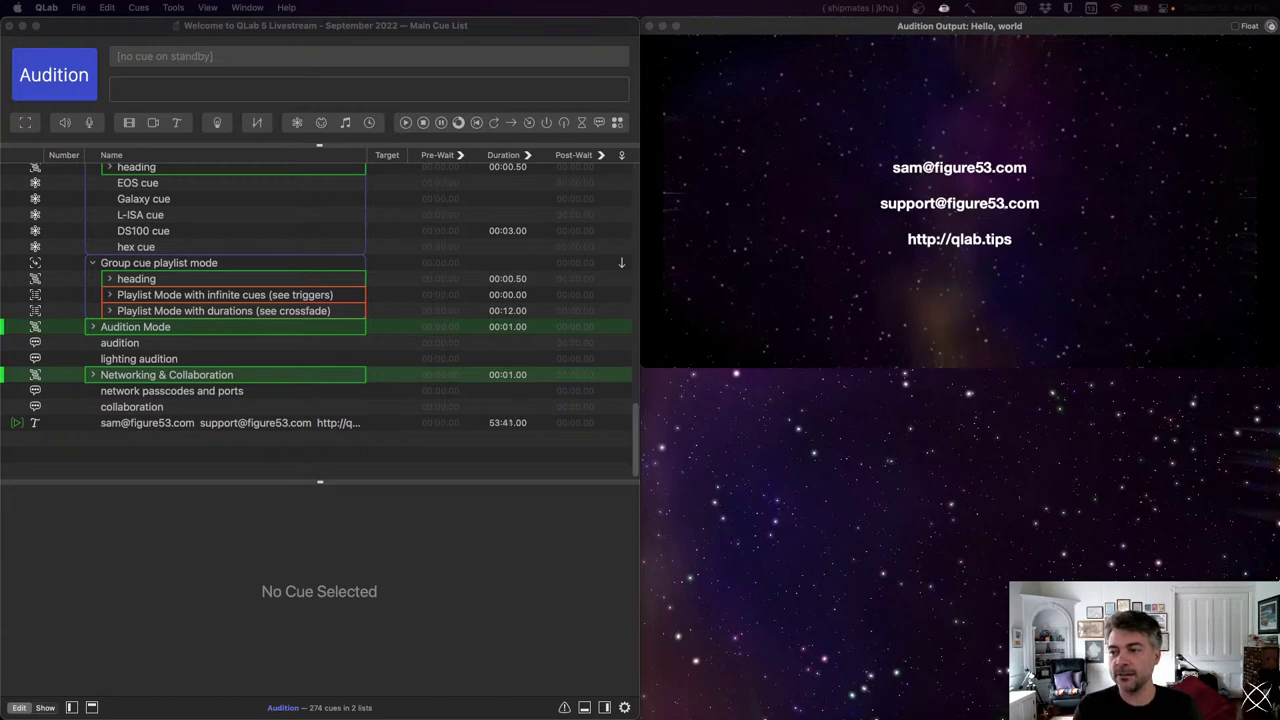
# - Make the main cue list window active while the contact text stays on the Audition output
pyautogui.click(338, 455)
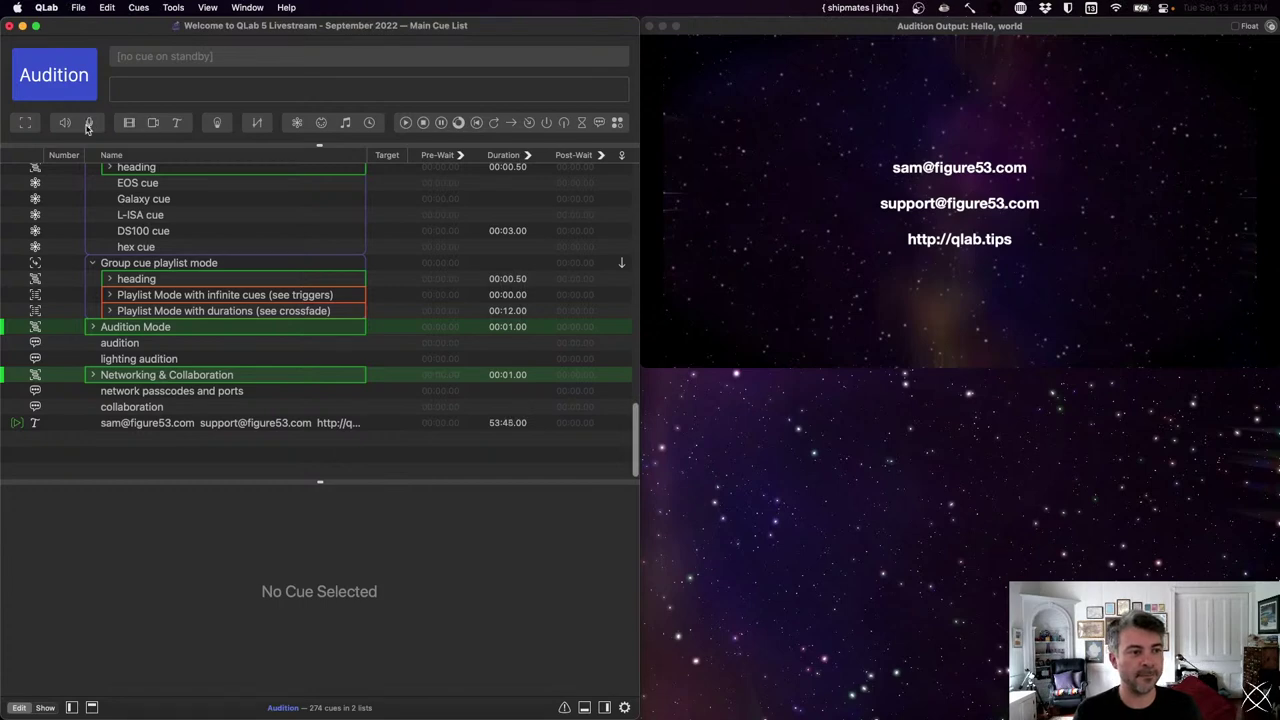
# - Add a camera cue with video input webcam - HD Webcam C615 and start it playing
pyautogui.click(153, 122)
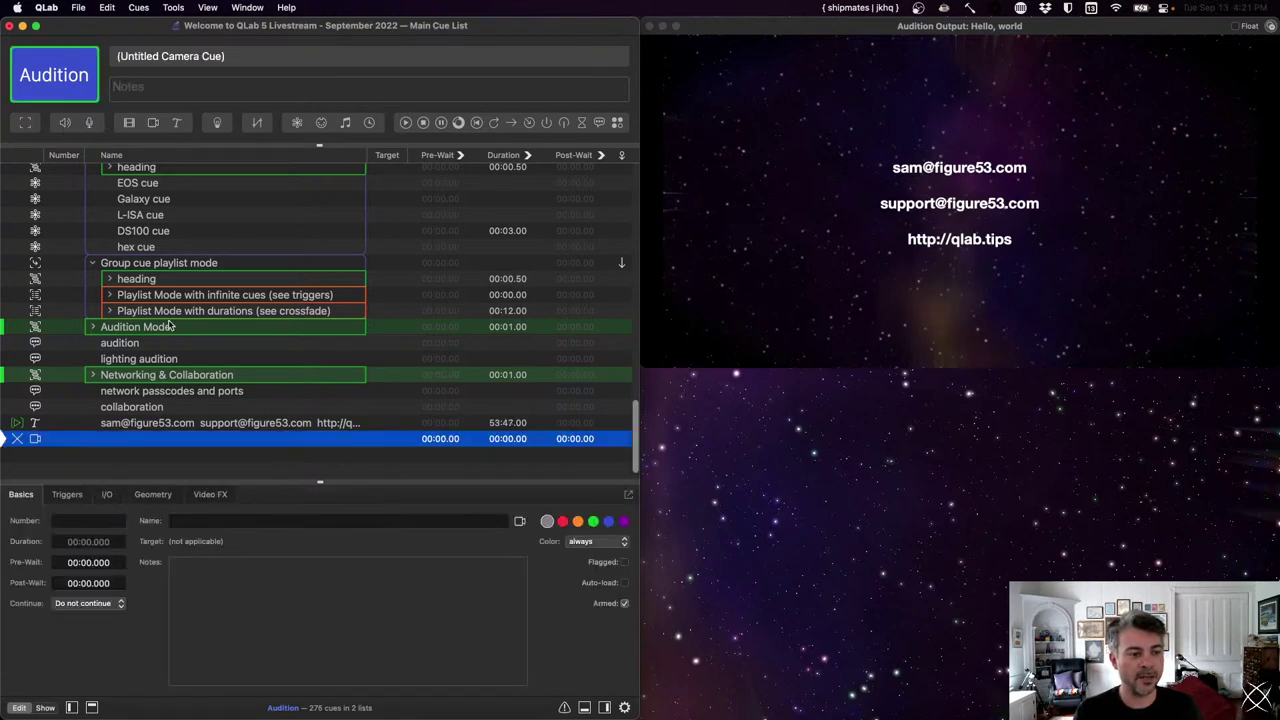
pyautogui.click(106, 494)
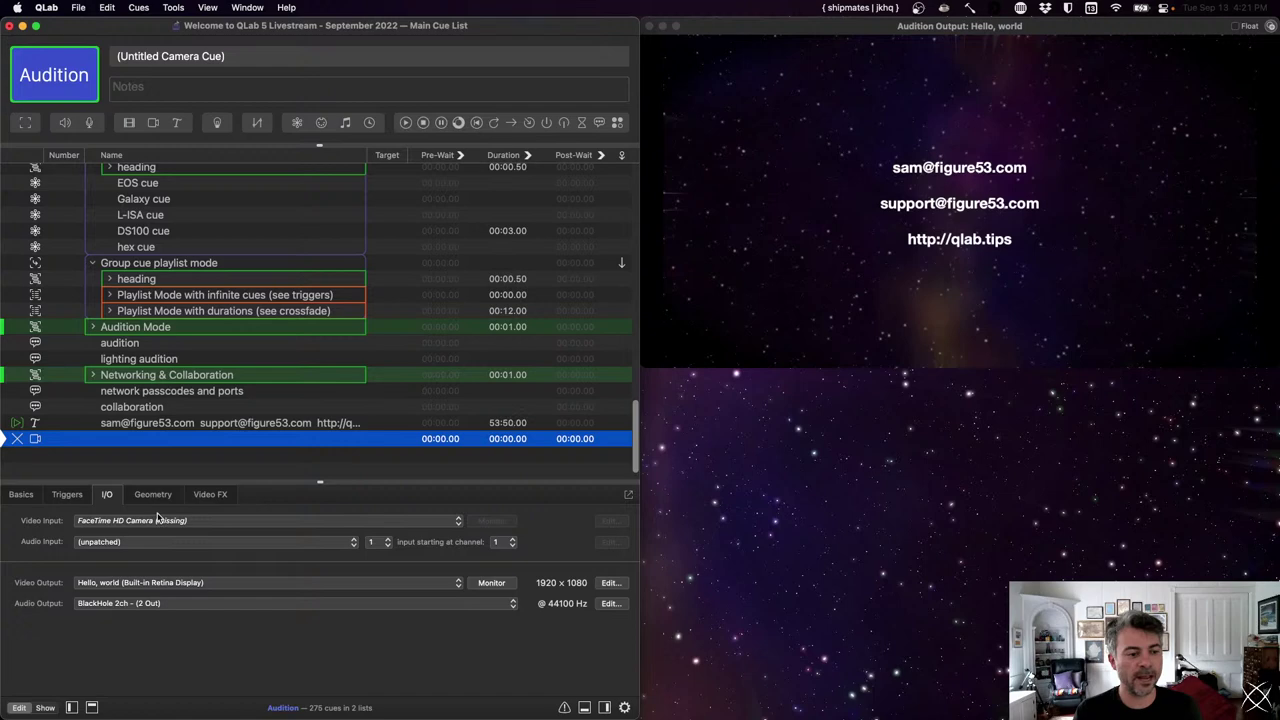
pyautogui.click(156, 521)
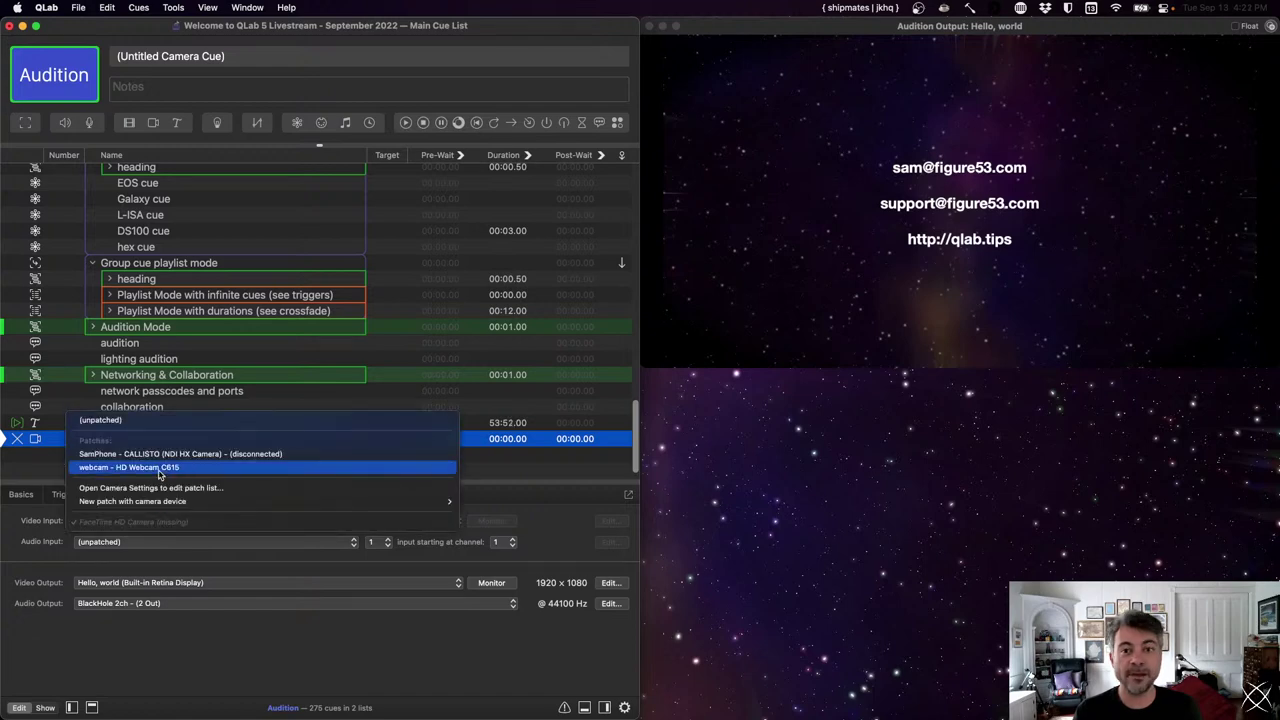
pyautogui.click(158, 468)
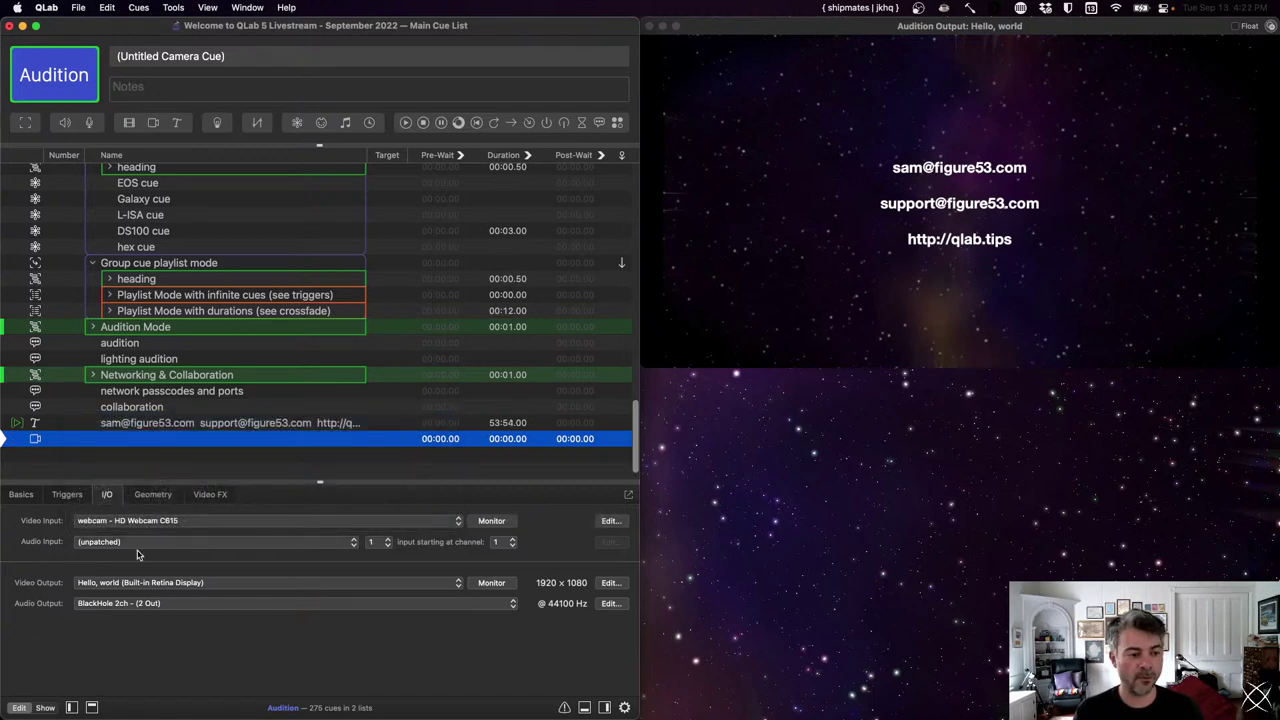
pyautogui.press('space')
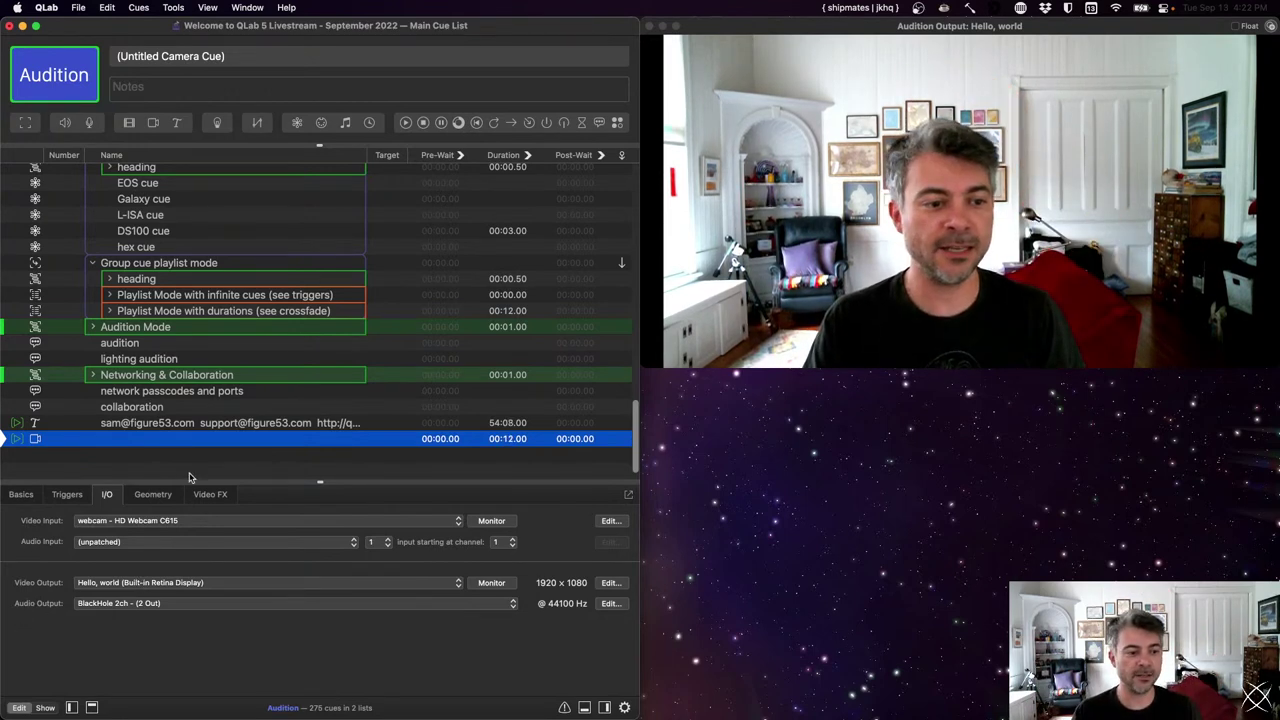
# - Switch the camera cue's geometry to Custom and crop its left edge by 437 and right by 533
pyautogui.click(164, 498)
pyautogui.click(88, 521)
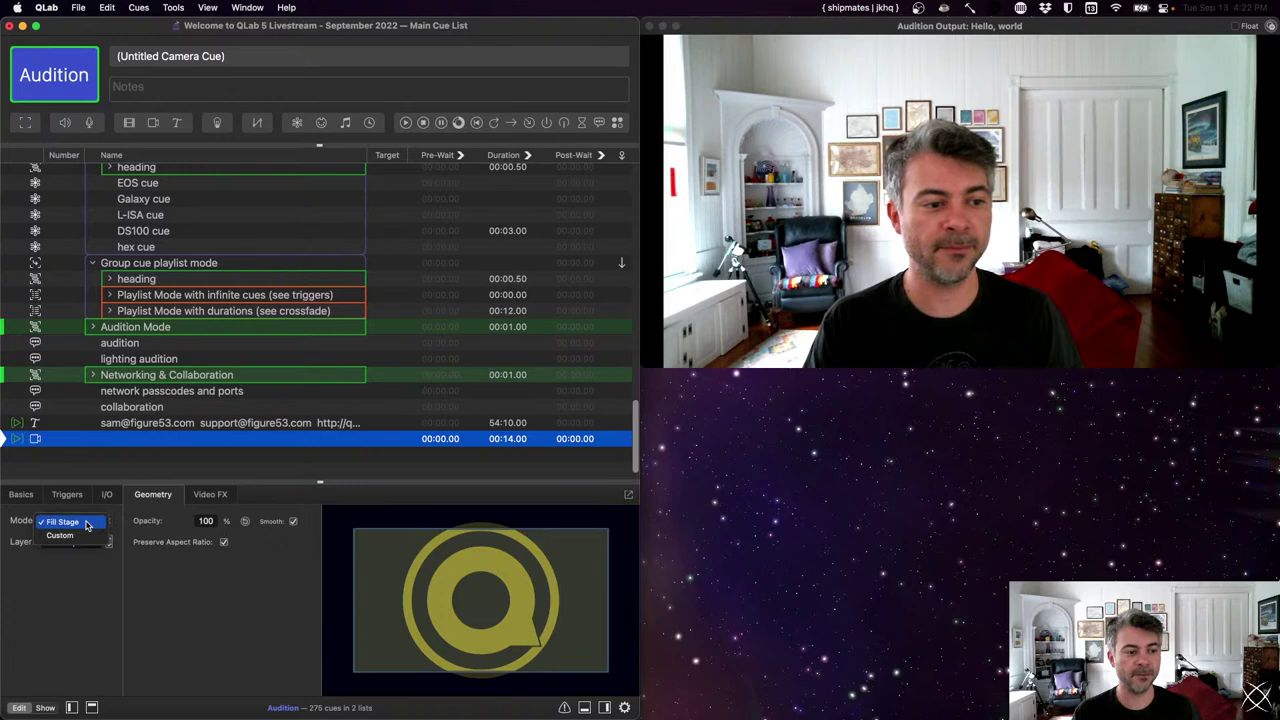
pyautogui.click(85, 540)
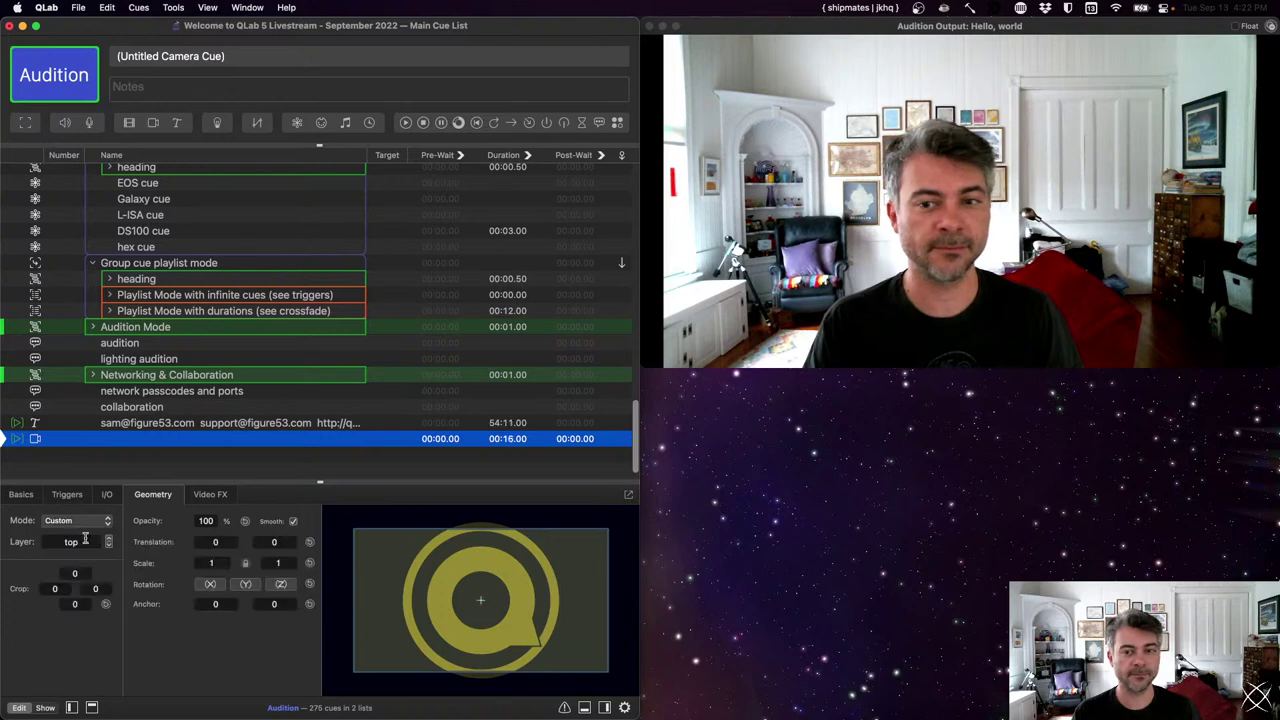
pyautogui.click(56, 589)
pyautogui.write('48')
pyautogui.press('Return')
pyautogui.write('456')
pyautogui.press('Return')
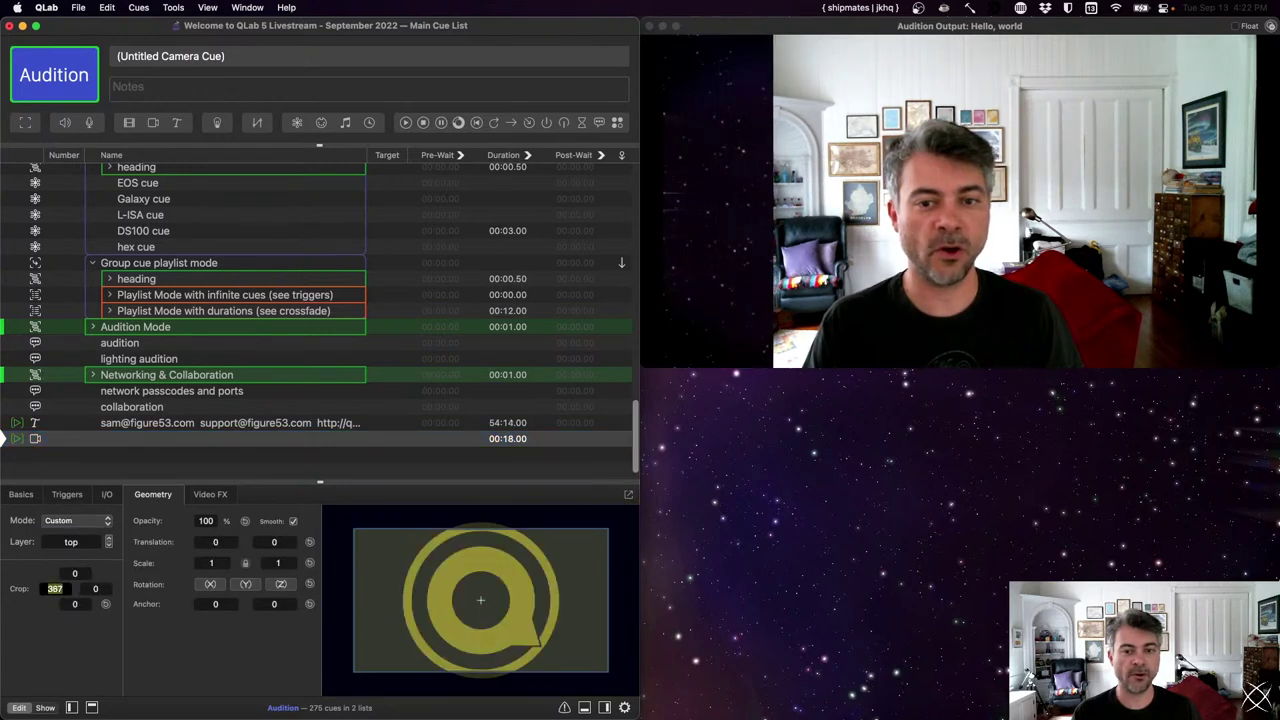
pyautogui.write('437')
pyautogui.press('Tab')
pyautogui.write('372')
pyautogui.press('Return')
pyautogui.write('533')
pyautogui.press('Return')
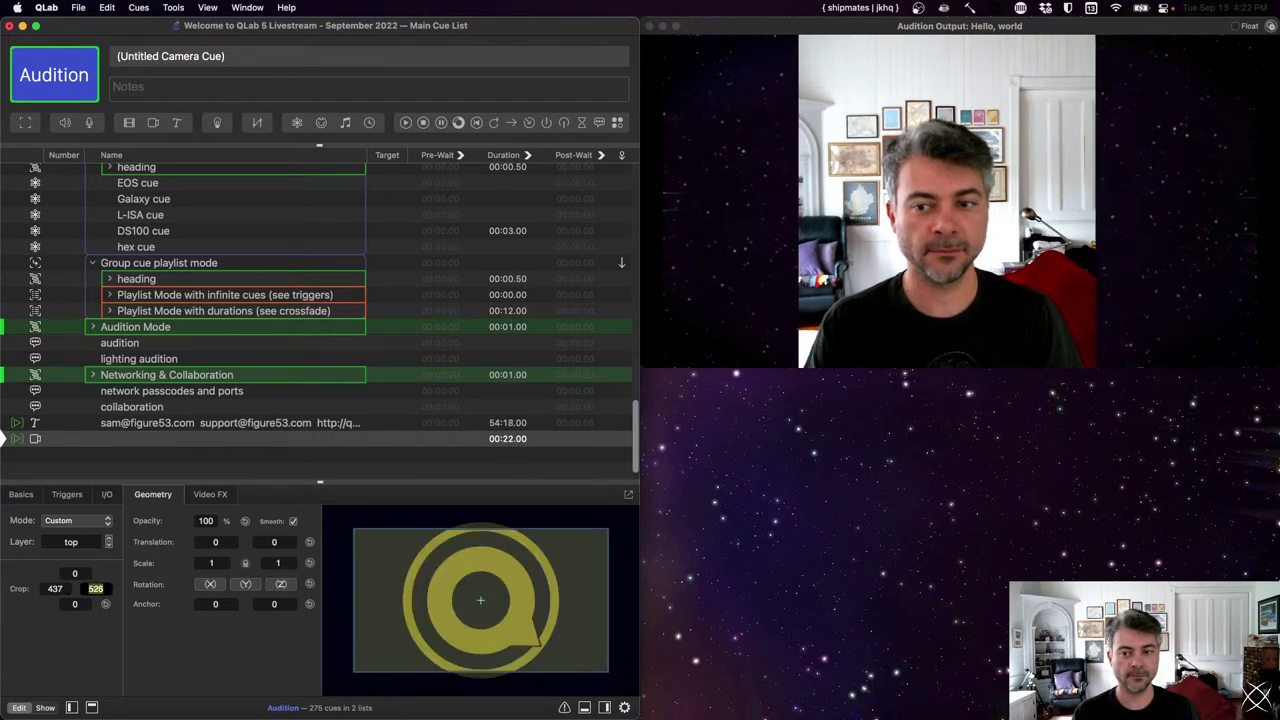
# - Crop the camera image's top by 225 and its bottom by 231
pyautogui.click(78, 572)
pyautogui.write('225')
pyautogui.press('Return')
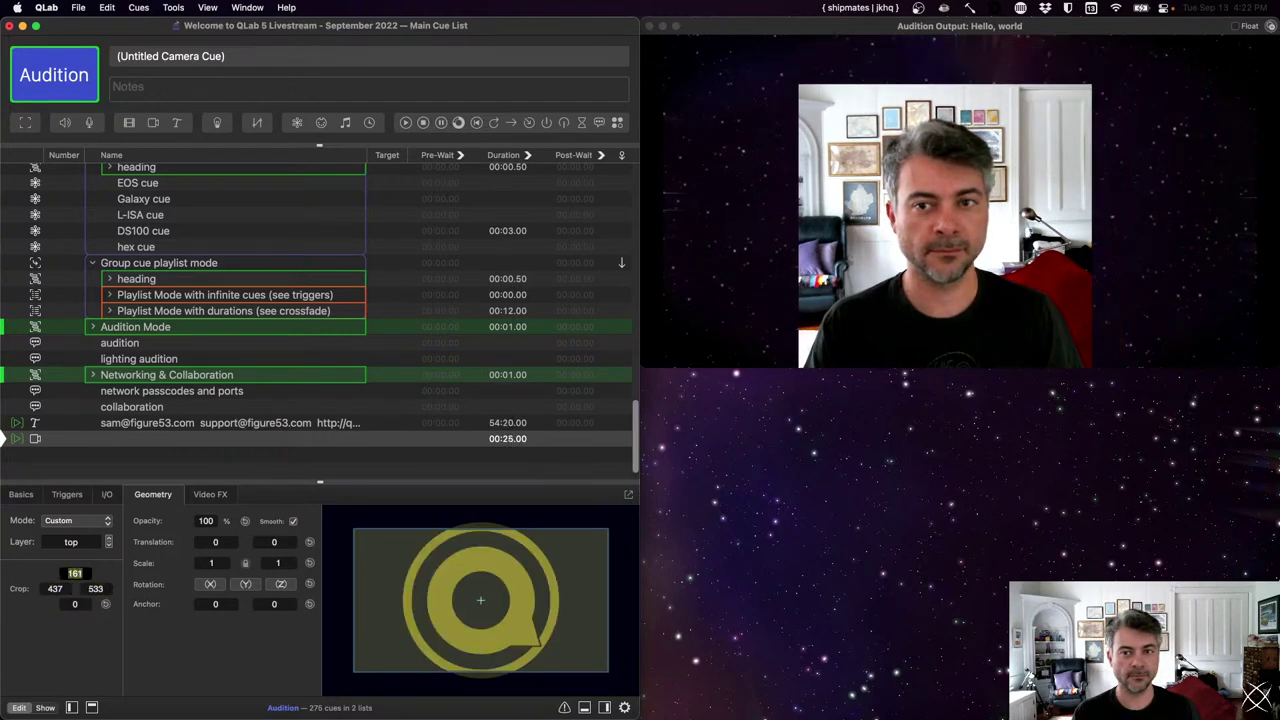
pyautogui.click(75, 604)
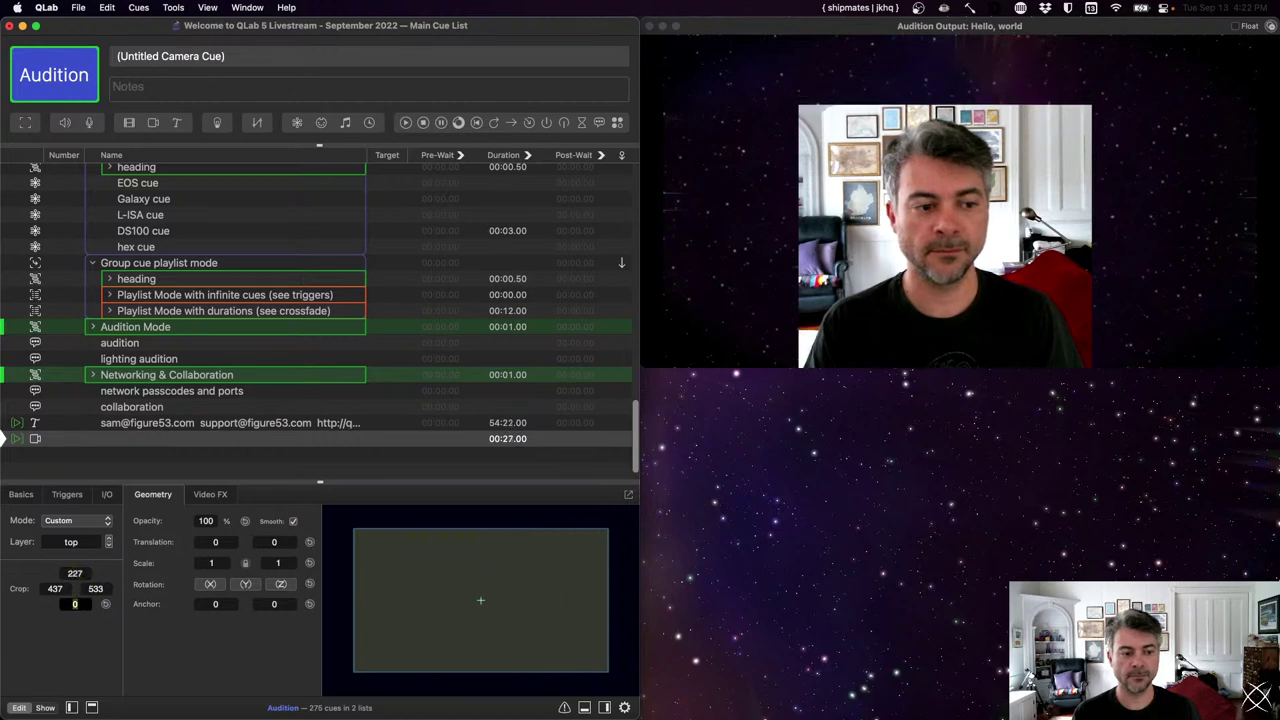
pyautogui.write('140')
pyautogui.press('Return')
pyautogui.write('231')
pyautogui.press('Return')
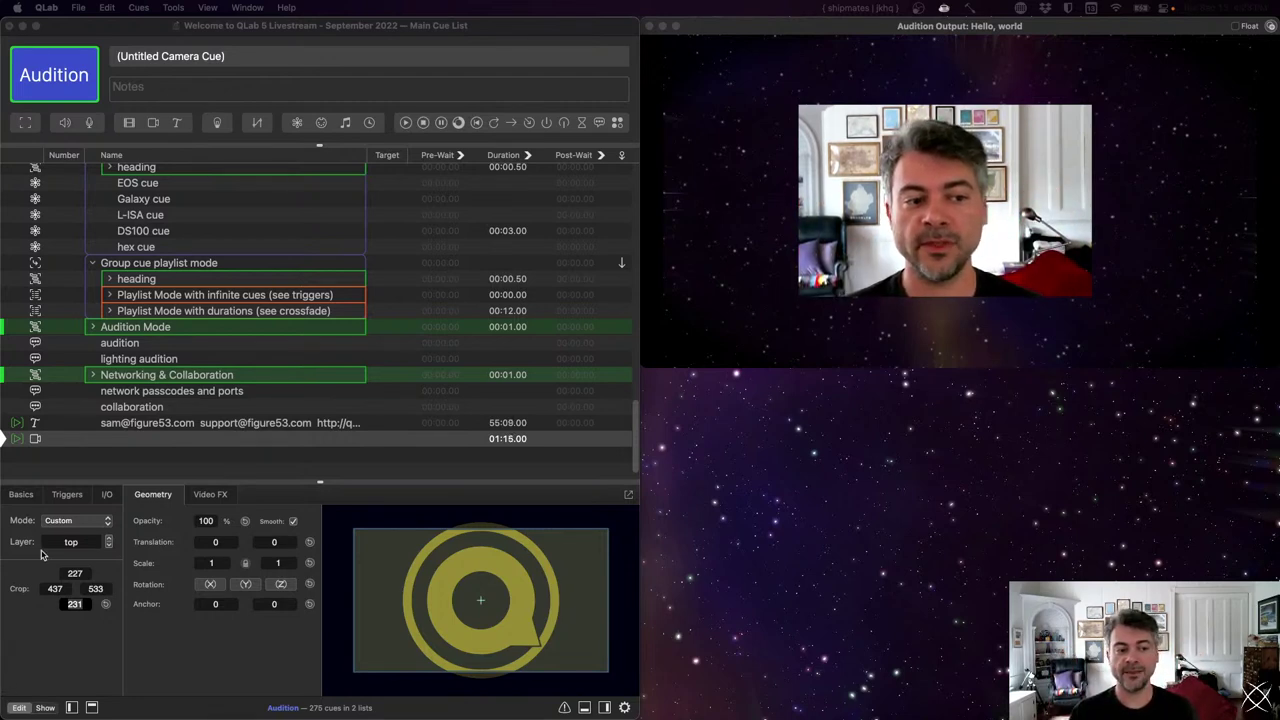
# - Reset the camera crop to full frame and add a Shutter video effect
pyautogui.click(105, 607)
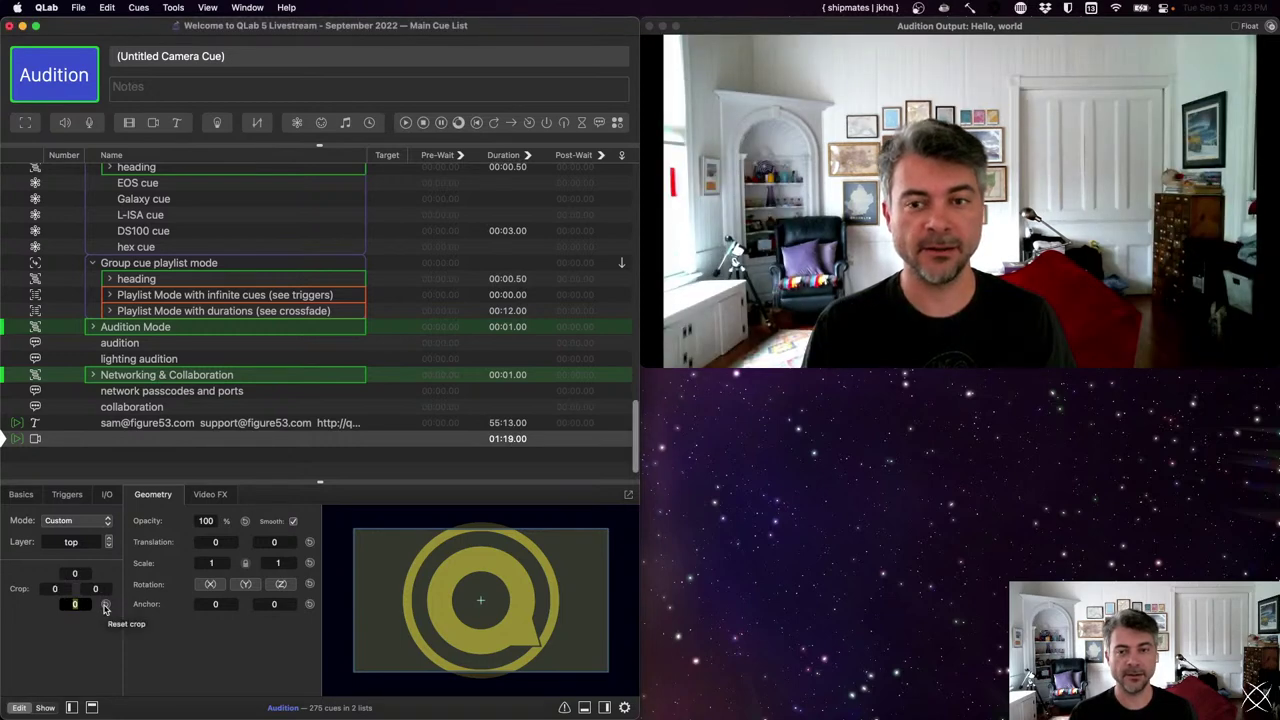
pyautogui.click(224, 494)
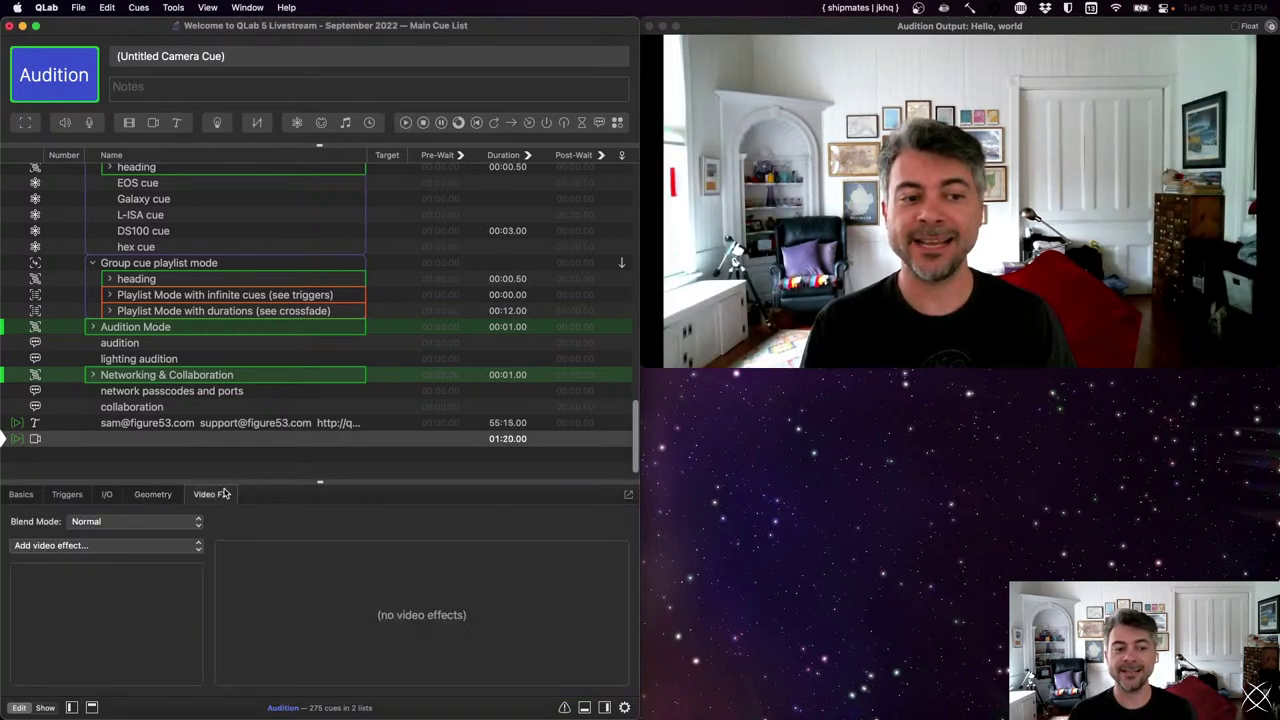
pyautogui.click(155, 545)
pyautogui.scroll(-10, 150, 555)
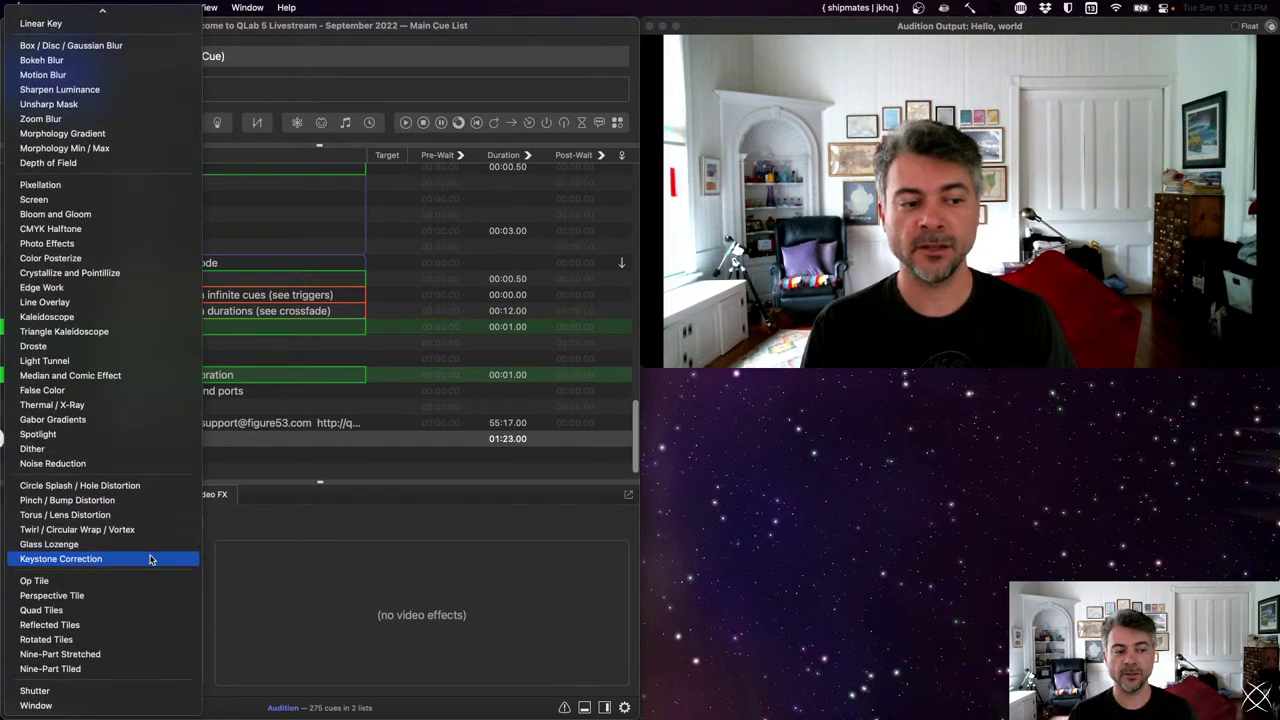
pyautogui.click(99, 691)
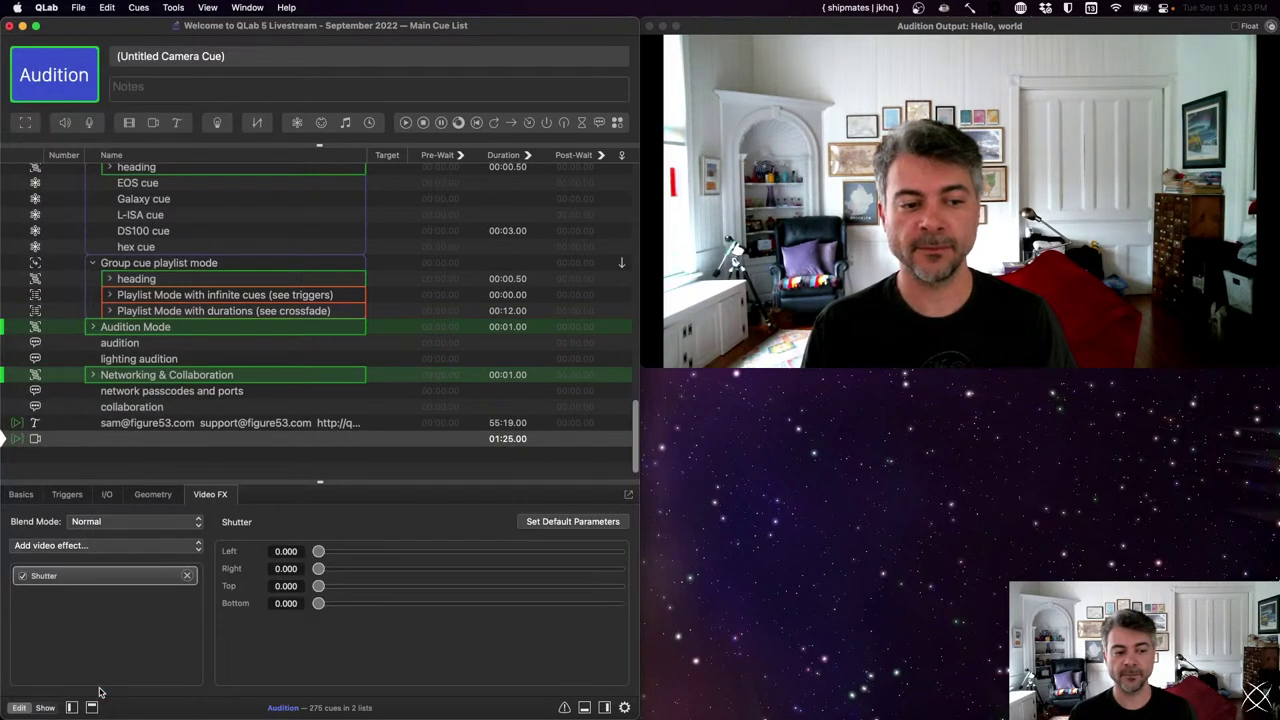
# - Rename the camera cue to 'sam cam'
pyautogui.doubleClick(110, 441)
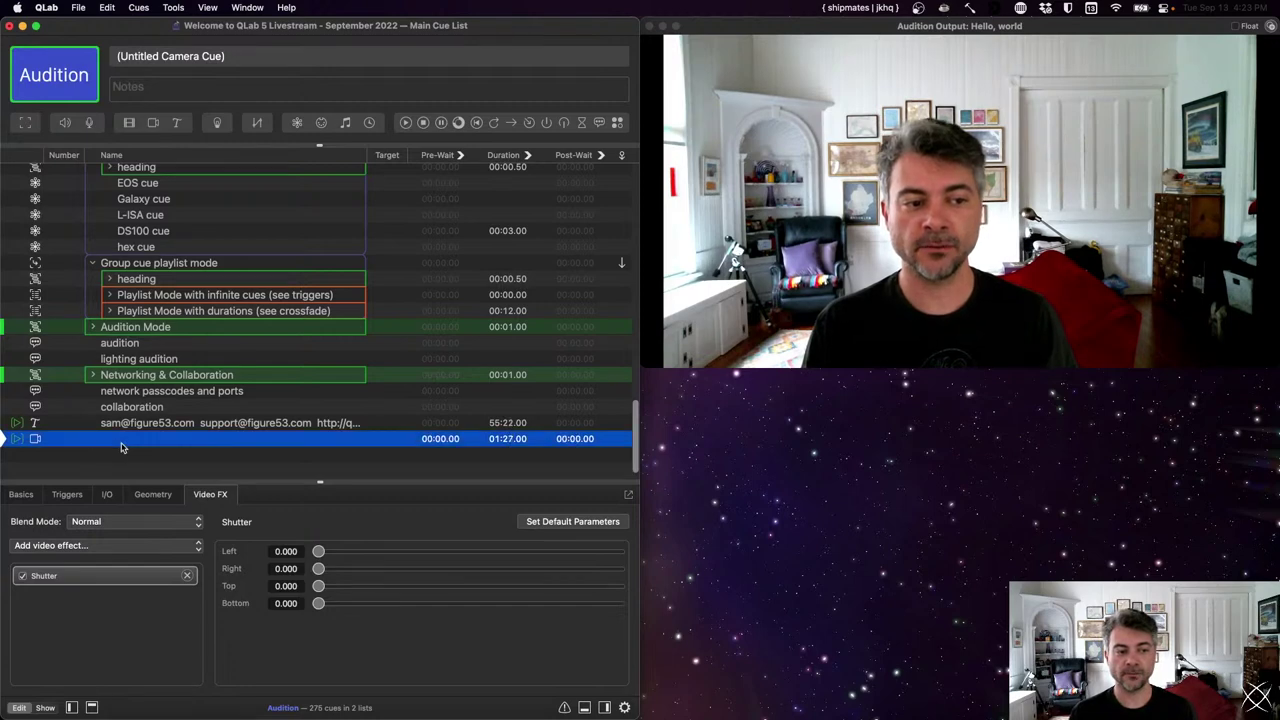
pyautogui.write('sam cam')
pyautogui.press('Return')
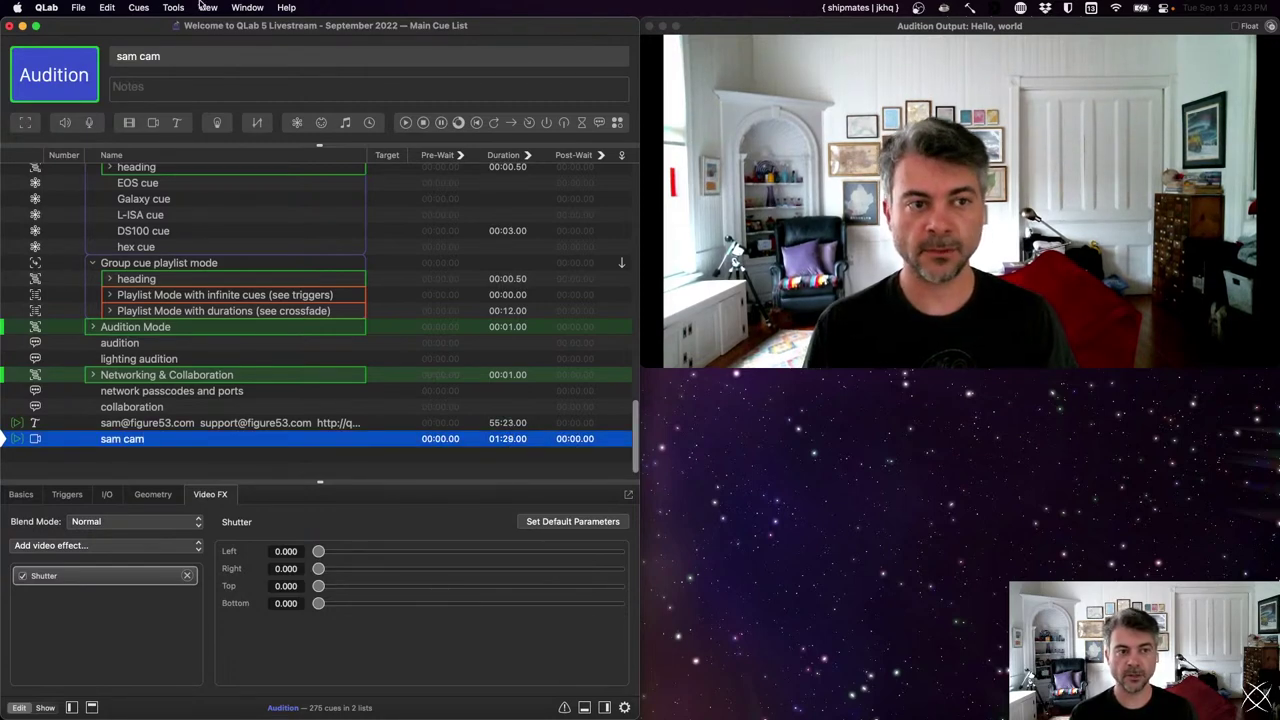
# - Add a fade cue closing Shutter left 0.210, right 0.269, top 0.222, bottom 0.187
pyautogui.click(257, 122)
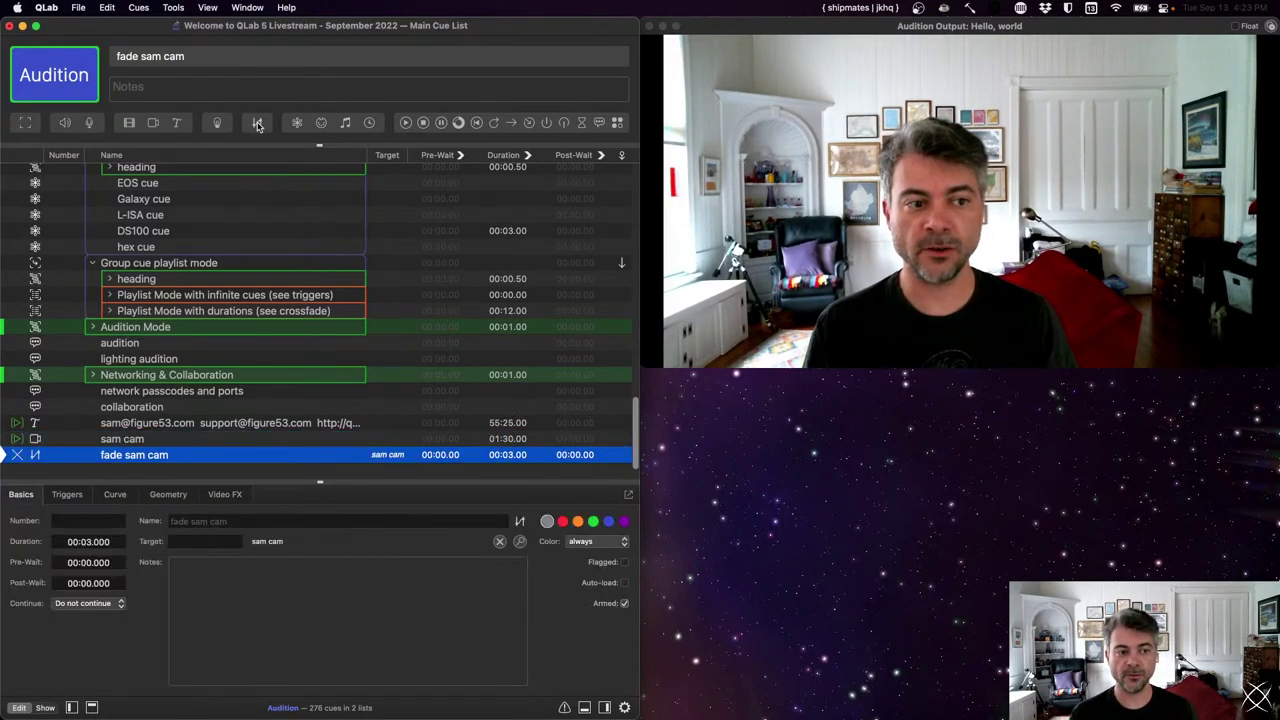
pyautogui.click(215, 494)
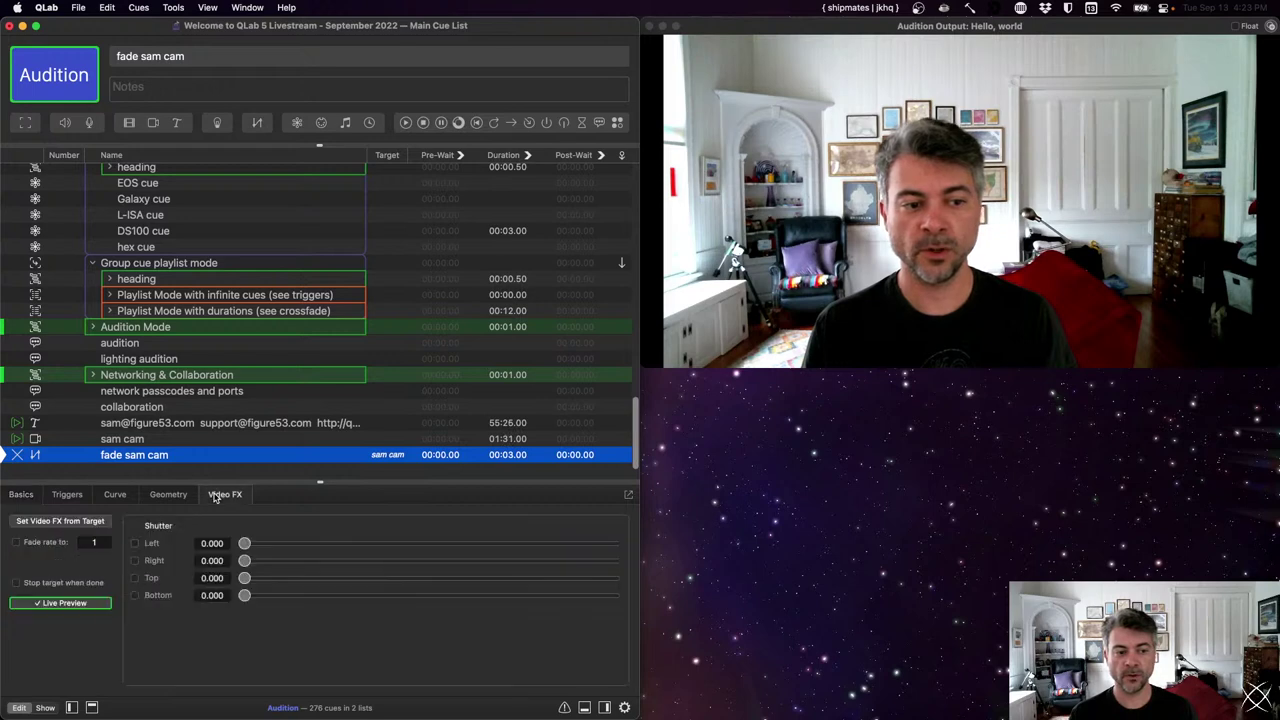
pyautogui.click(135, 543)
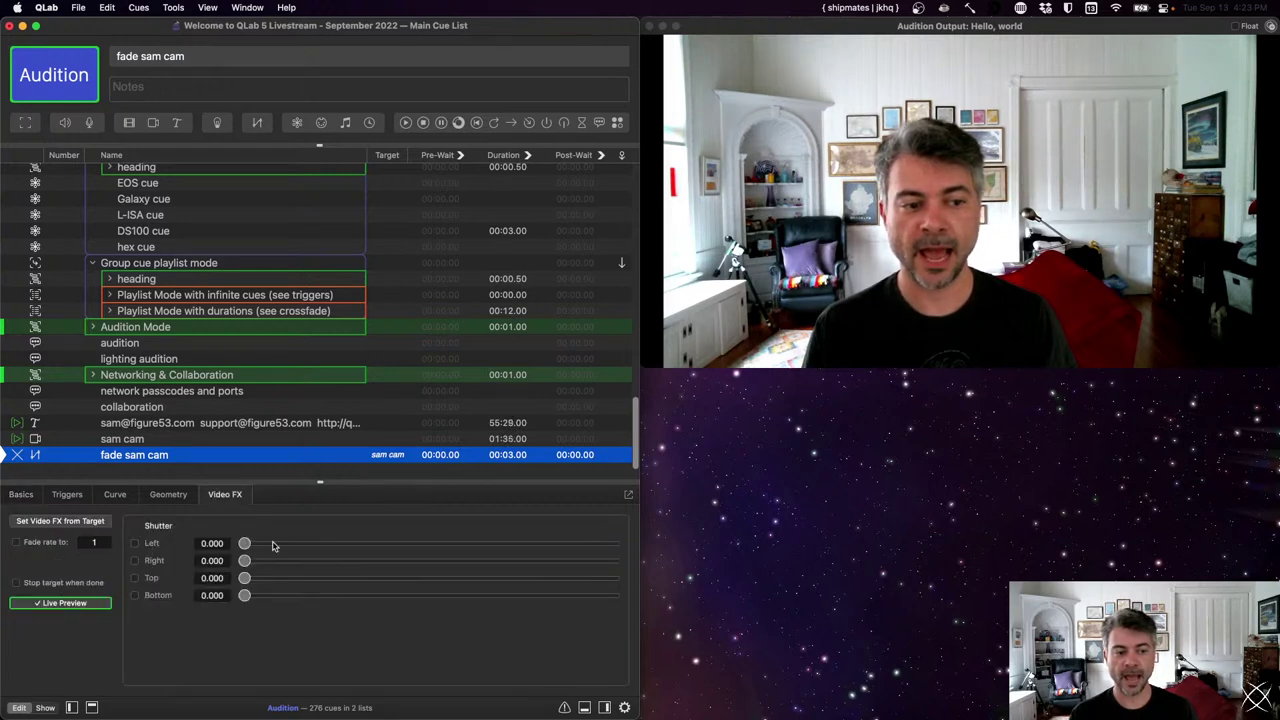
pyautogui.click(313, 544)
pyautogui.moveTo(313, 544); pyautogui.dragTo(322, 544)
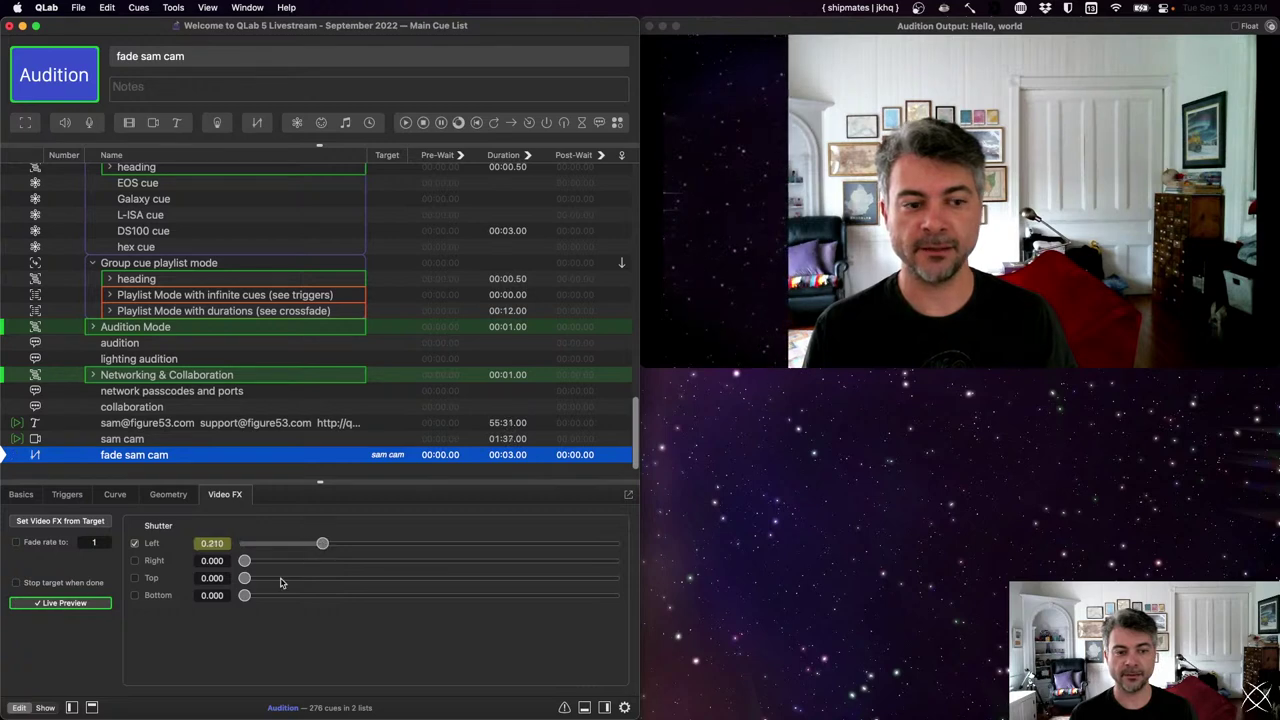
pyautogui.moveTo(244, 561); pyautogui.dragTo(344, 562)
pyautogui.moveTo(246, 579); pyautogui.dragTo(328, 579)
pyautogui.moveTo(246, 597); pyautogui.dragTo(314, 597)
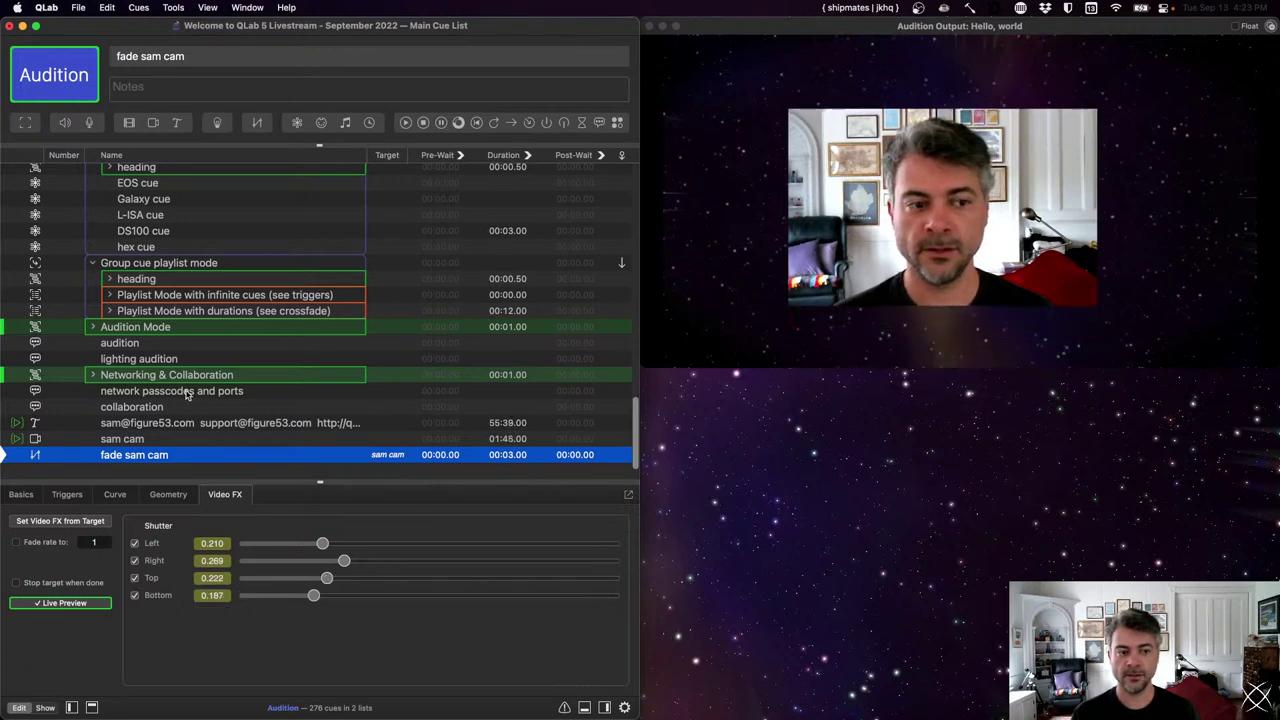
pyautogui.click(191, 471)
# - Play sam cam, run its fade to shutter the image inward, then reselect the camera cue
pyautogui.click(188, 461)
pyautogui.press('Up')
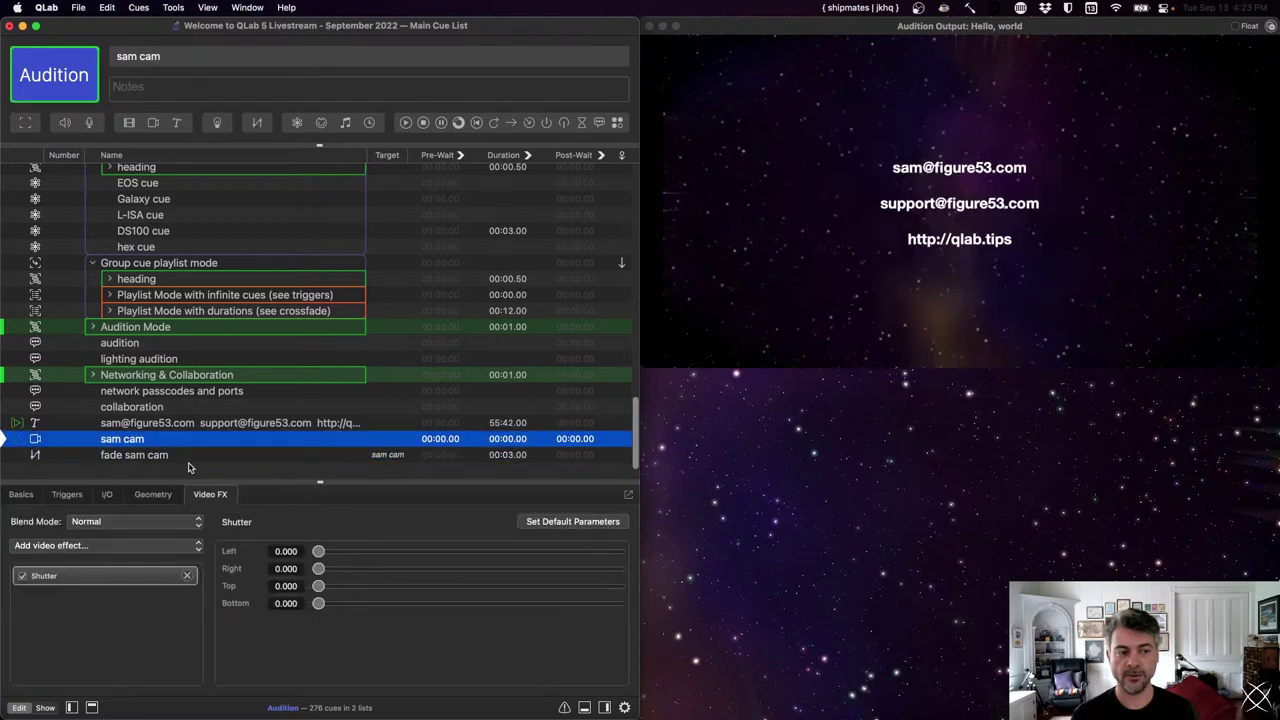
pyautogui.press('space')
pyautogui.press('Down')
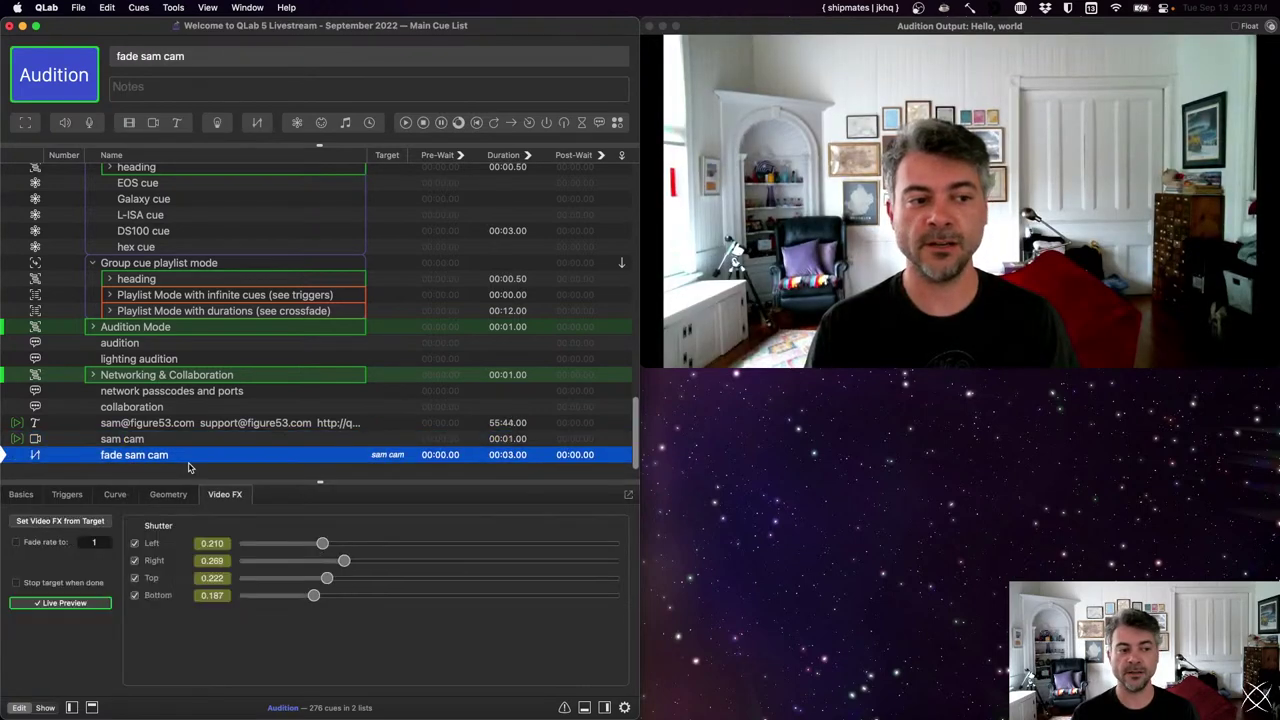
pyautogui.press('space')
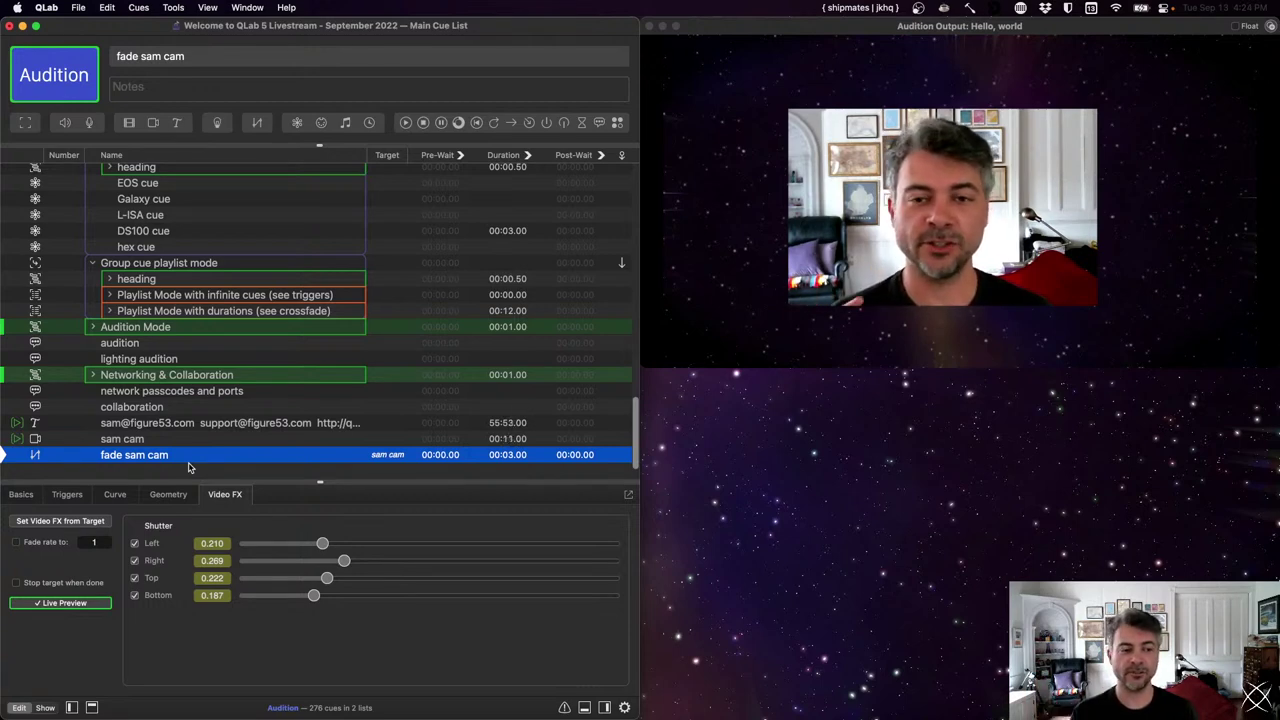
pyautogui.press('Up')
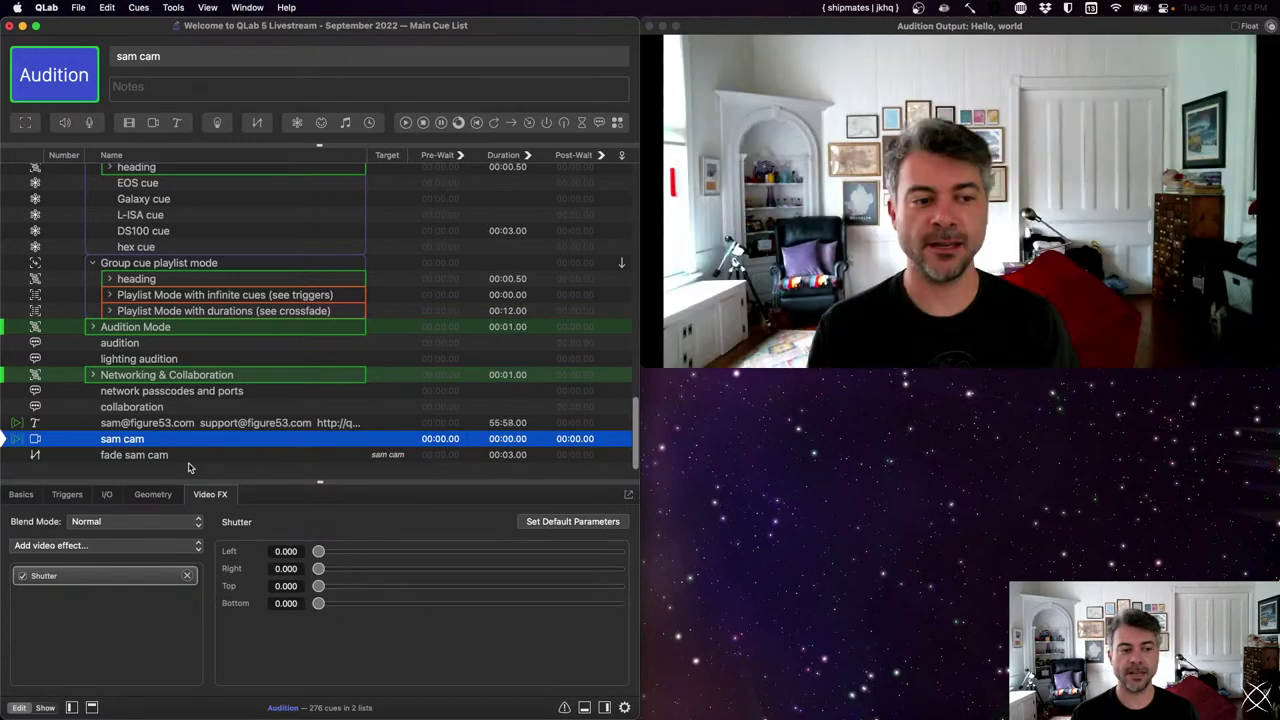
# - Set sam cam's Geometry scale to 0.5
pyautogui.click(141, 497)
pyautogui.moveTo(227, 557); pyautogui.dragTo(224, 563)
pyautogui.write('0.5')
pyautogui.press('Return')
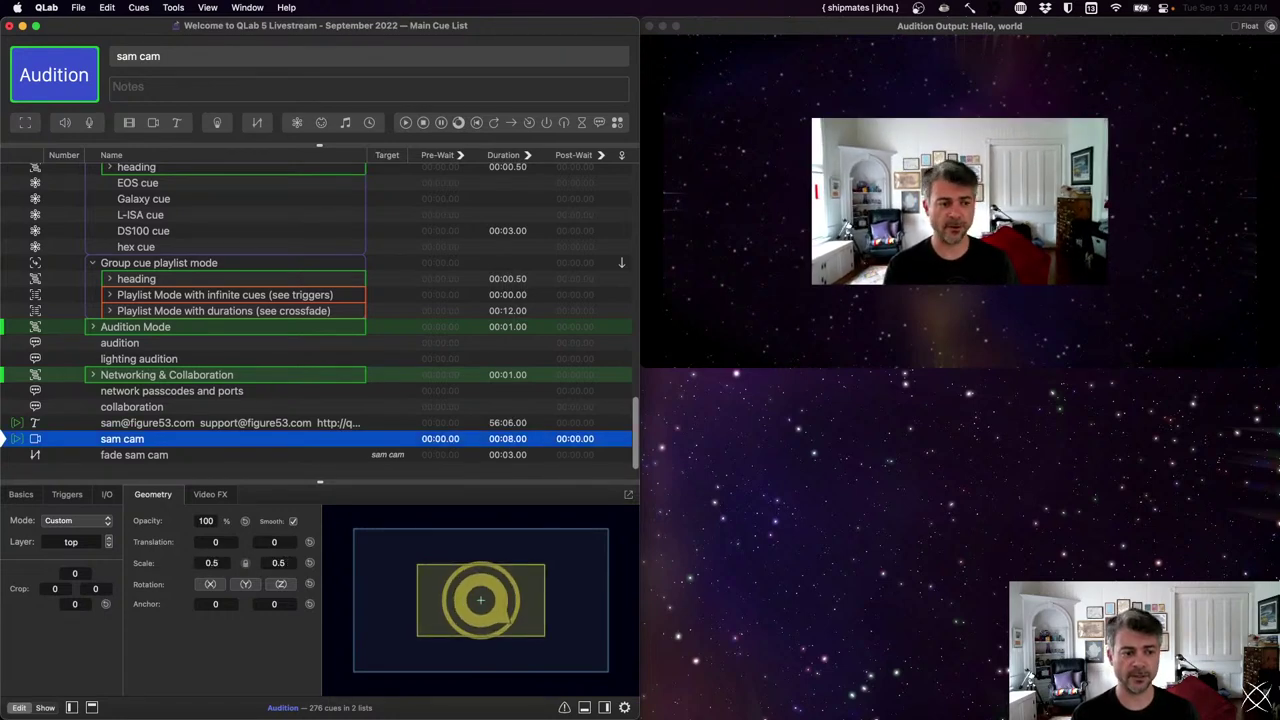
# - Make fade sam cam also animate the scale back to 1
pyautogui.press('Down')
pyautogui.click(175, 499)
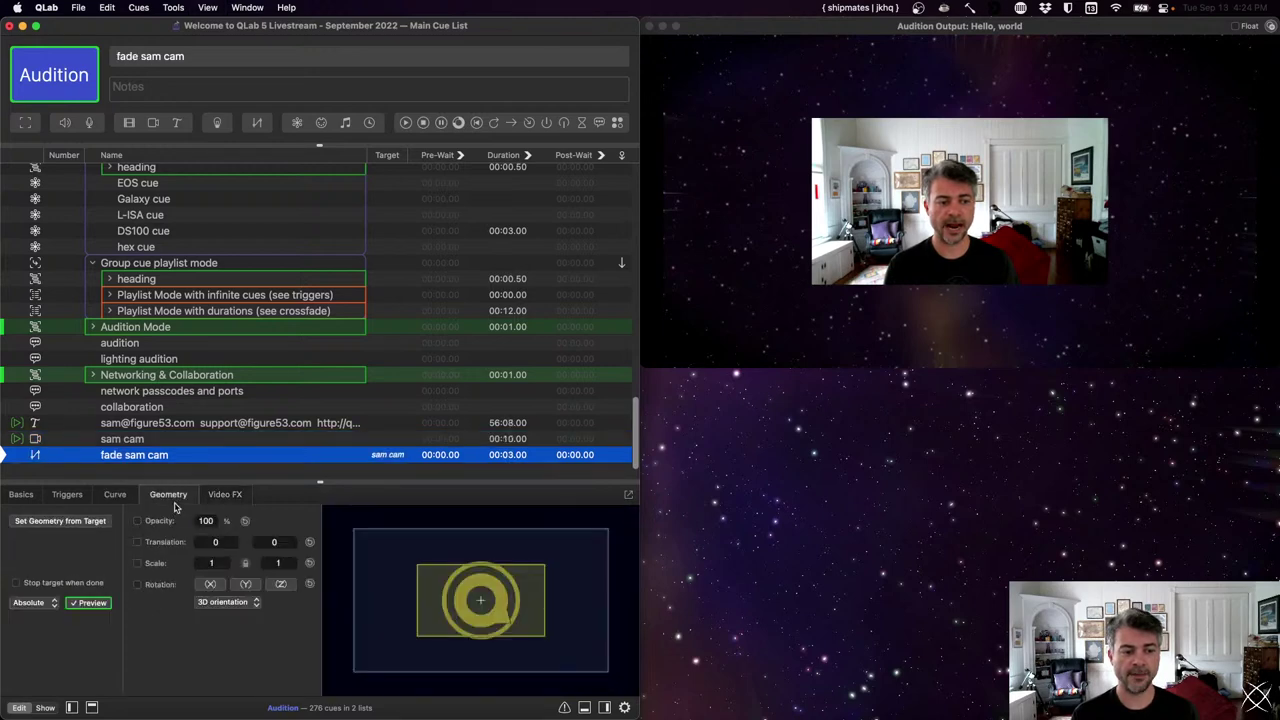
pyautogui.click(137, 563)
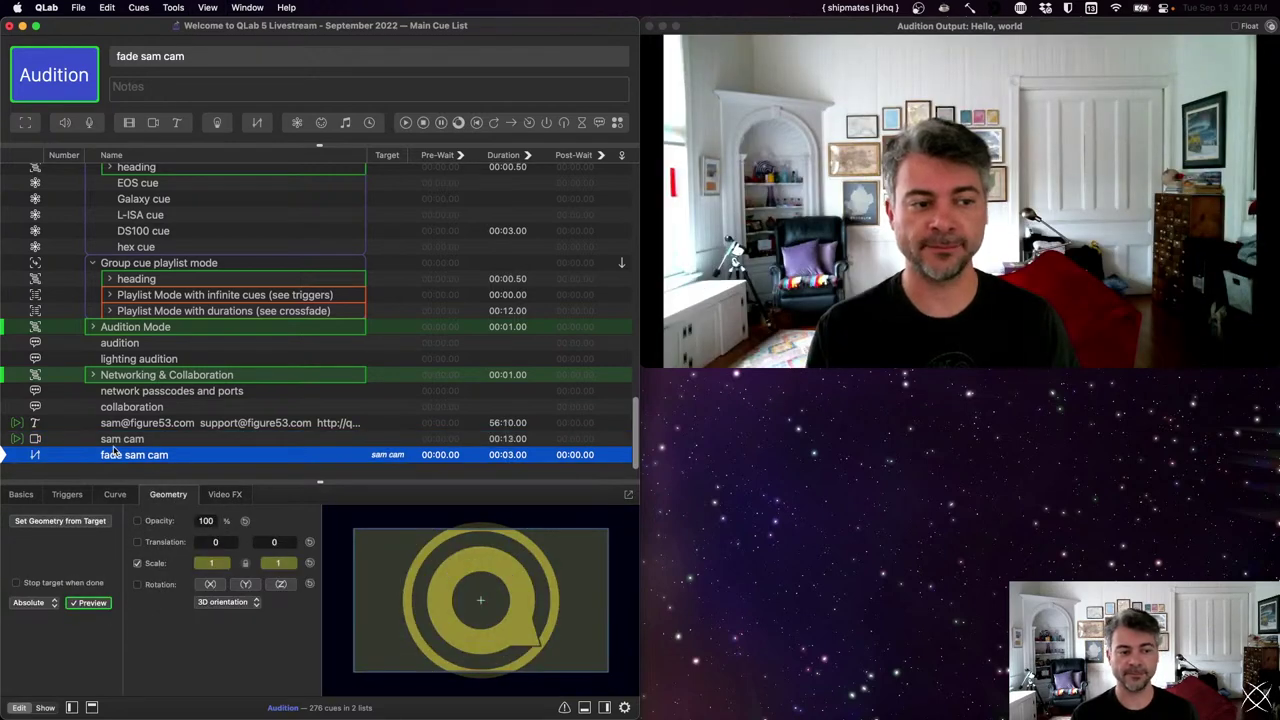
# - Review both cues' Shutter settings, then restart sam cam on the output
pyautogui.press('Up')
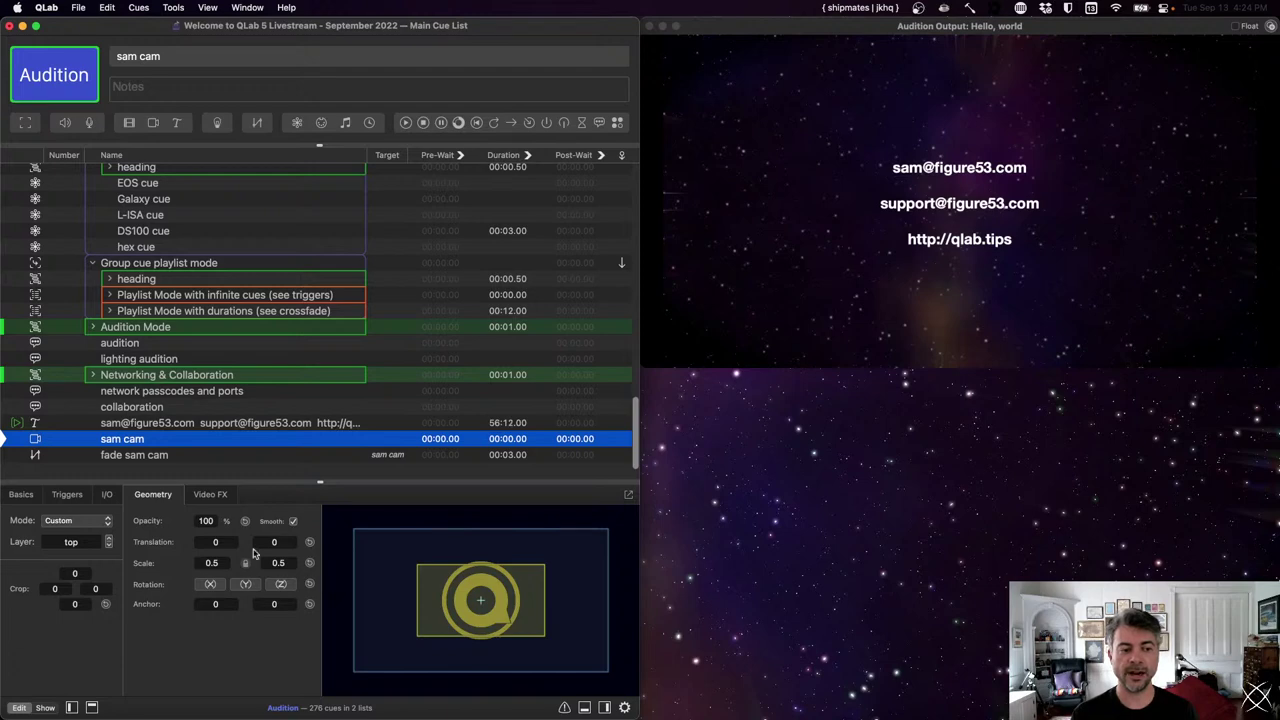
pyautogui.click(208, 497)
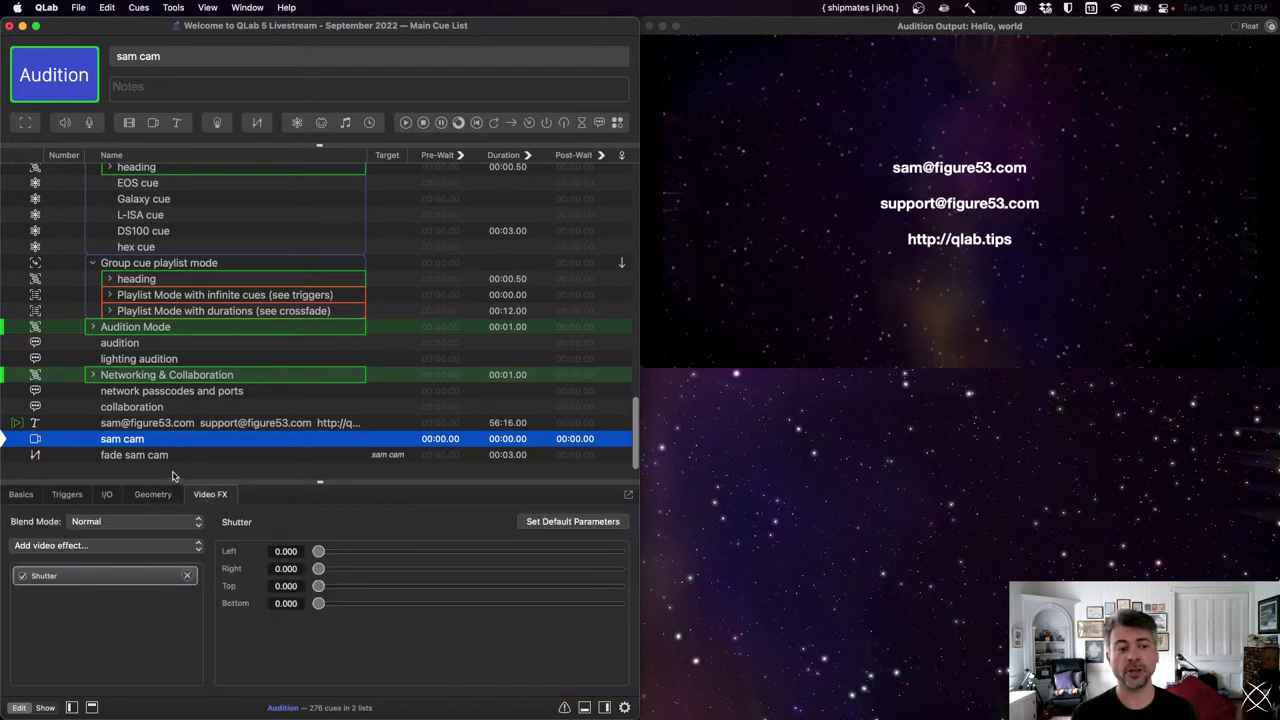
pyautogui.press('Down')
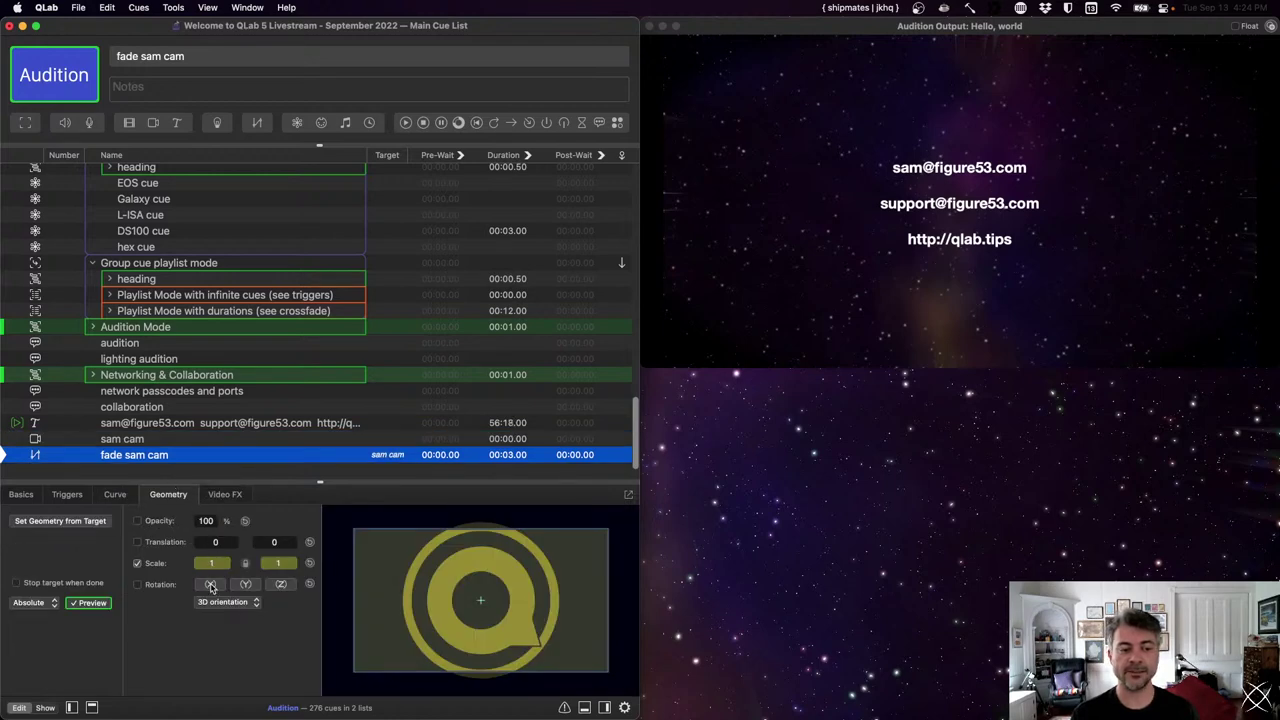
pyautogui.click(220, 499)
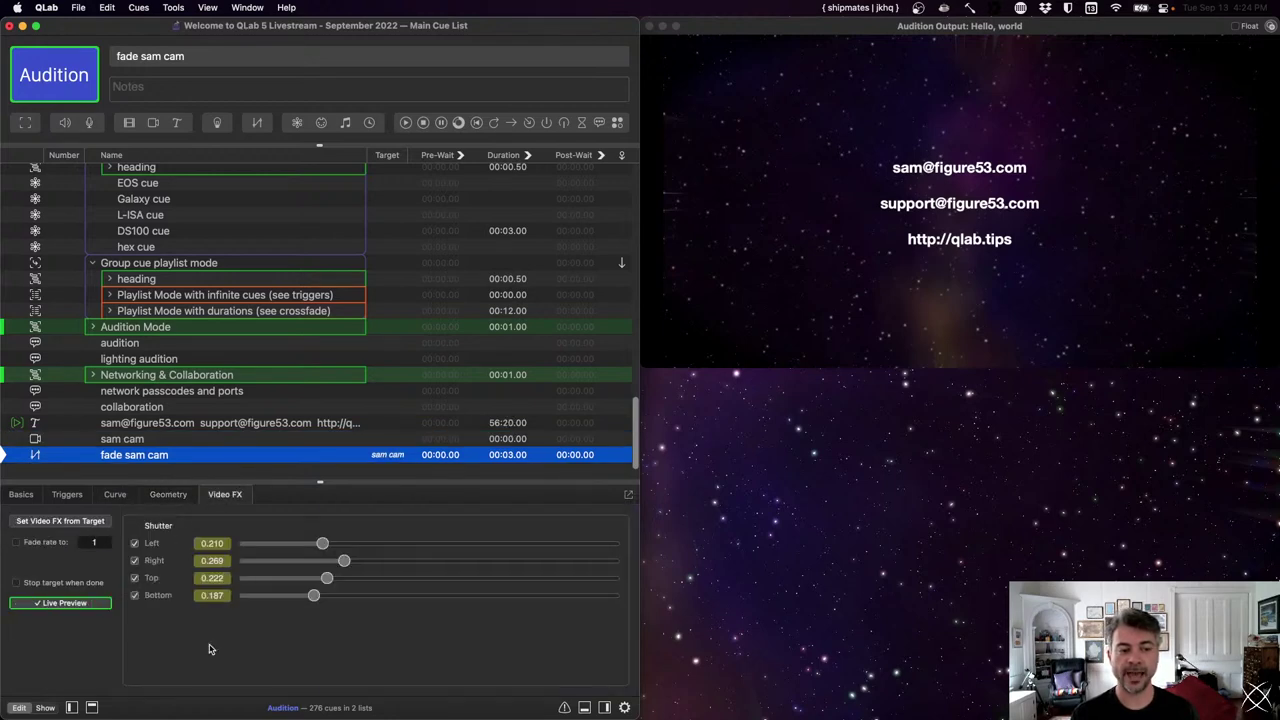
pyautogui.click(142, 441)
pyautogui.press('space')
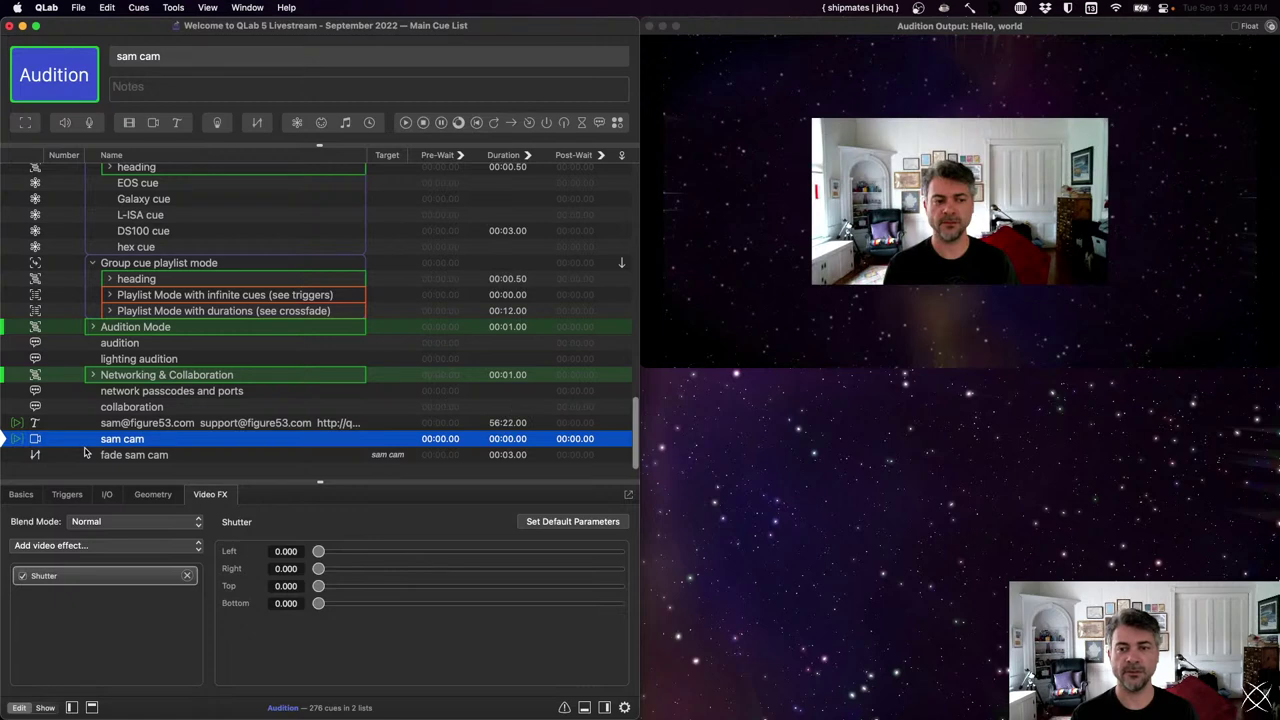
# - Run fade sam cam so the camera scales up with its edges shuttered in
pyautogui.press('Down')
pyautogui.press('space')
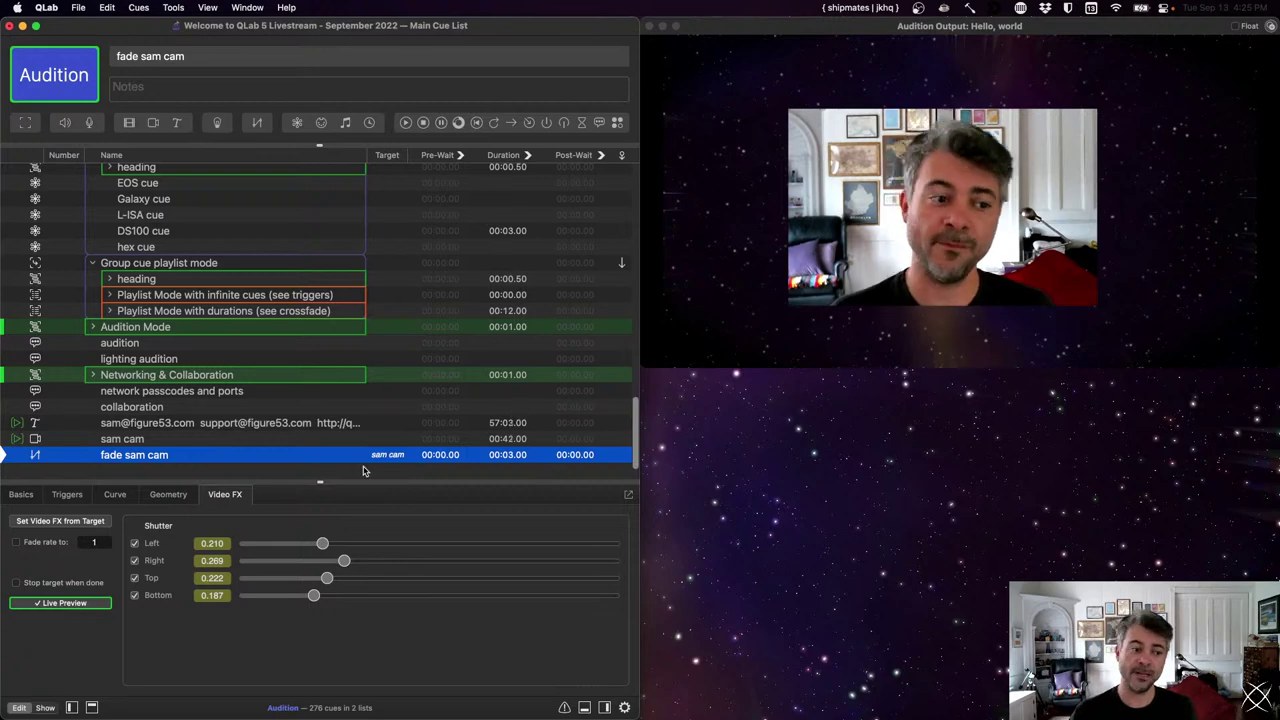
# - Stop the sam cam cue, leaving only the contact text on the output
pyautogui.press('Up')
pyautogui.press('s')
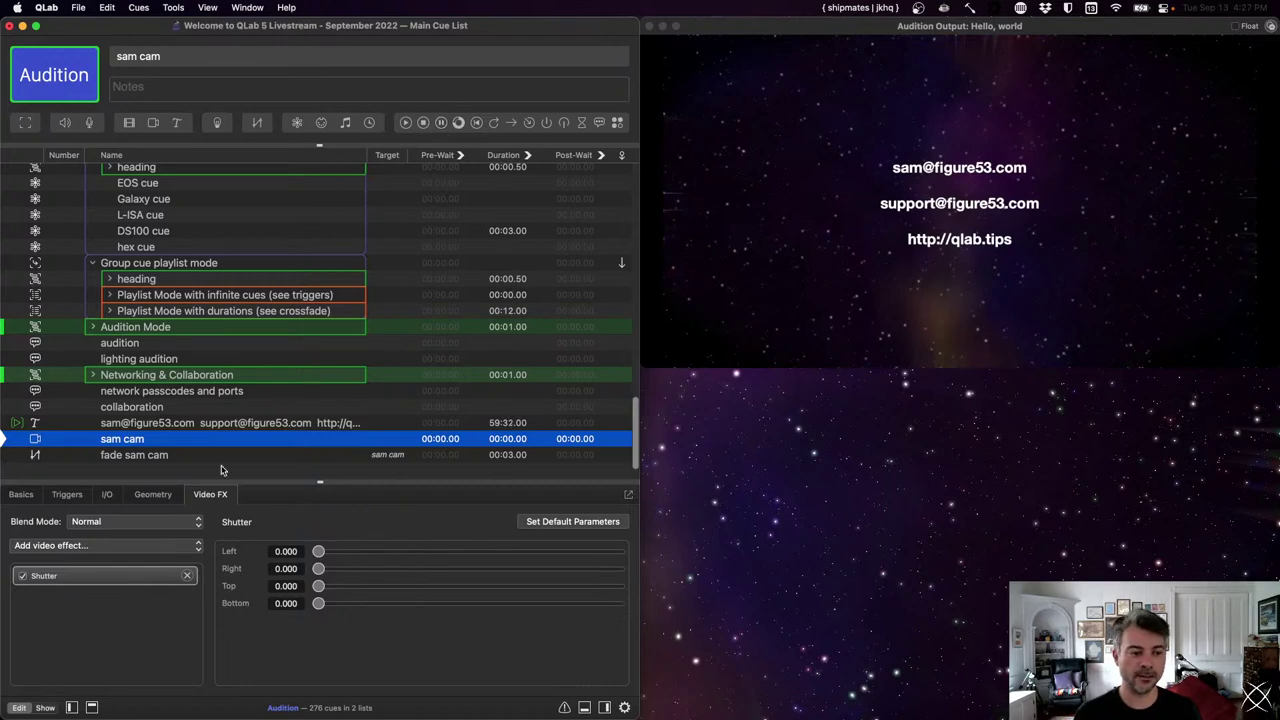
# - Add a pause cue for sam cam, group it with sam cam, and fire the group
pyautogui.click(440, 123)
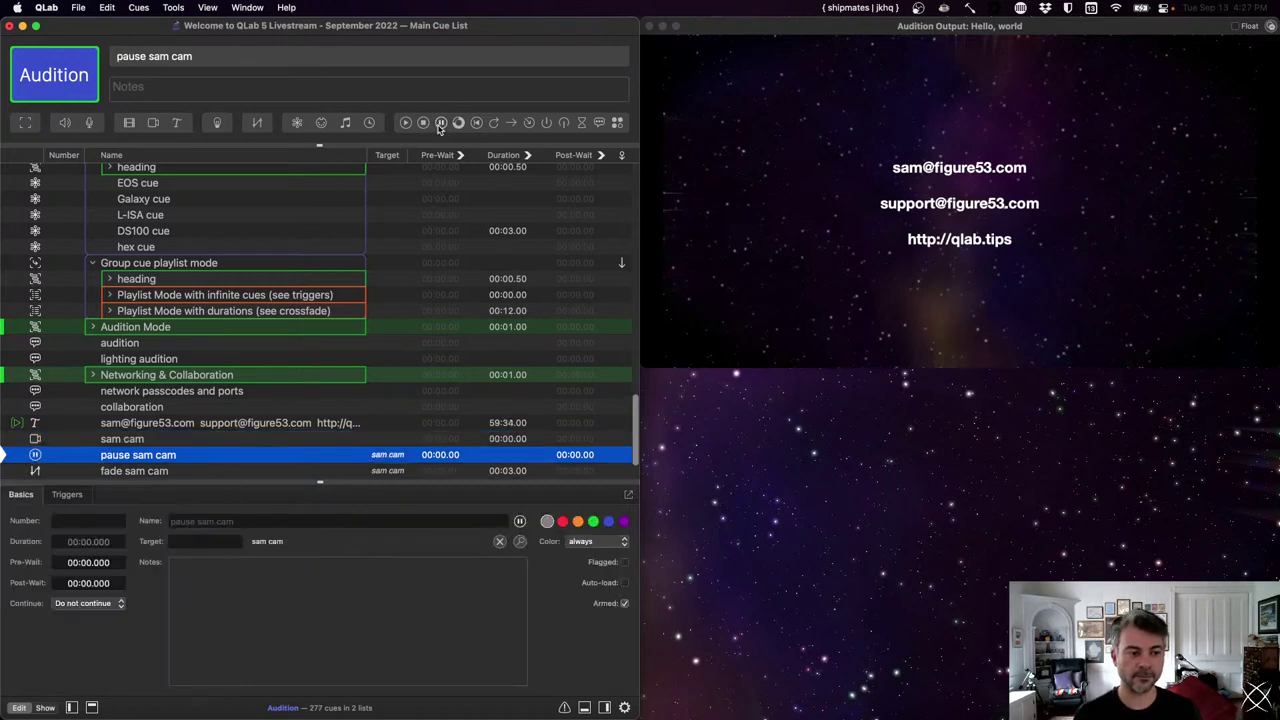
pyautogui.hotkey('shift', 'Up')
pyautogui.press('super+0')
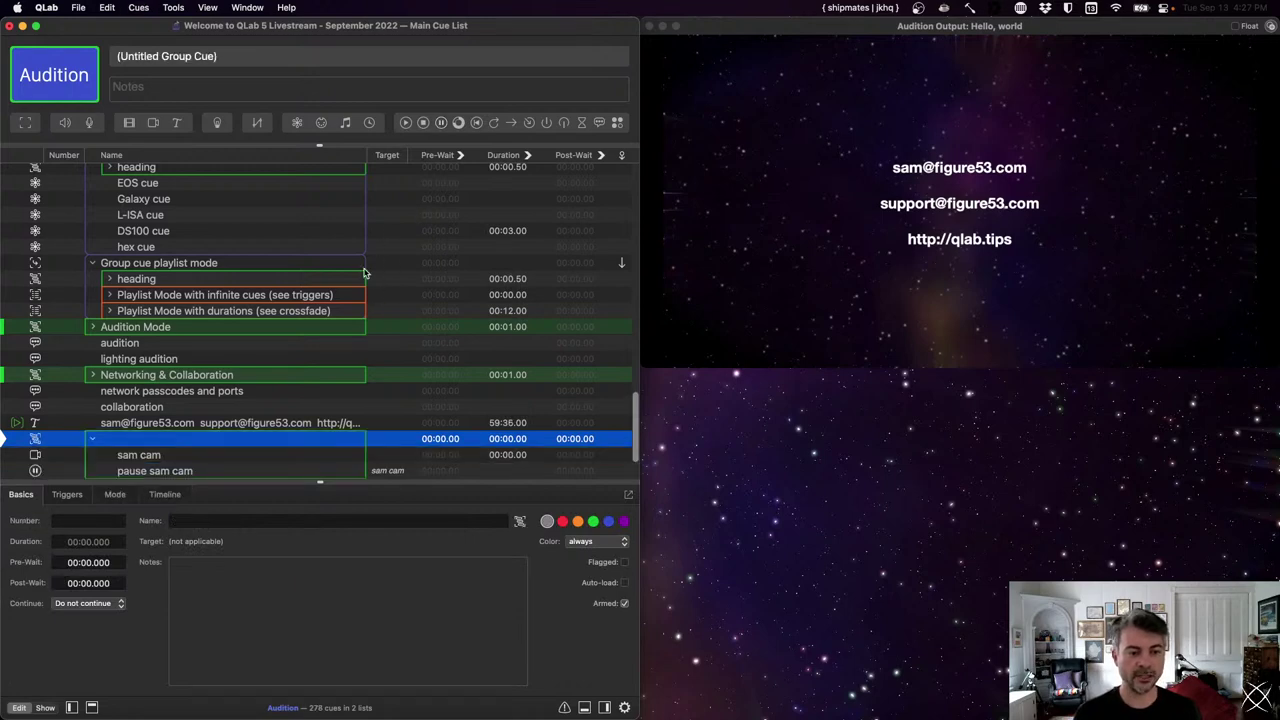
pyautogui.scroll(-2, 366, 274)
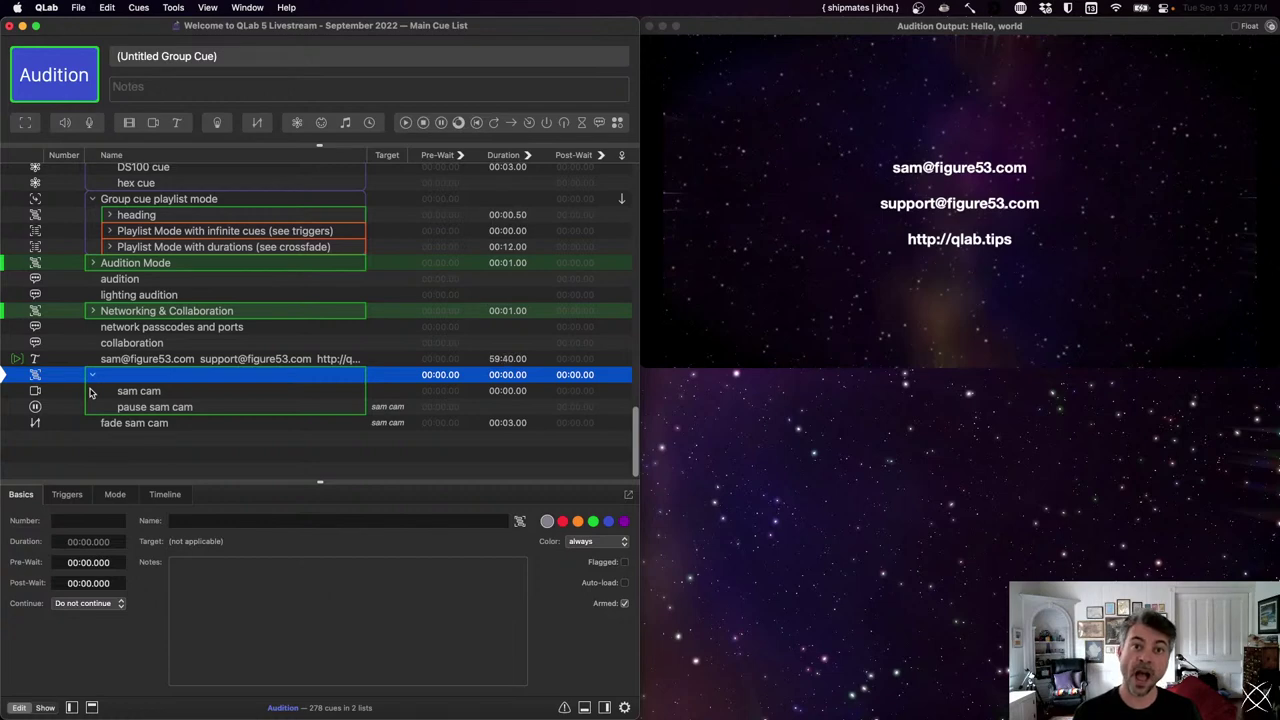
pyautogui.press('space')
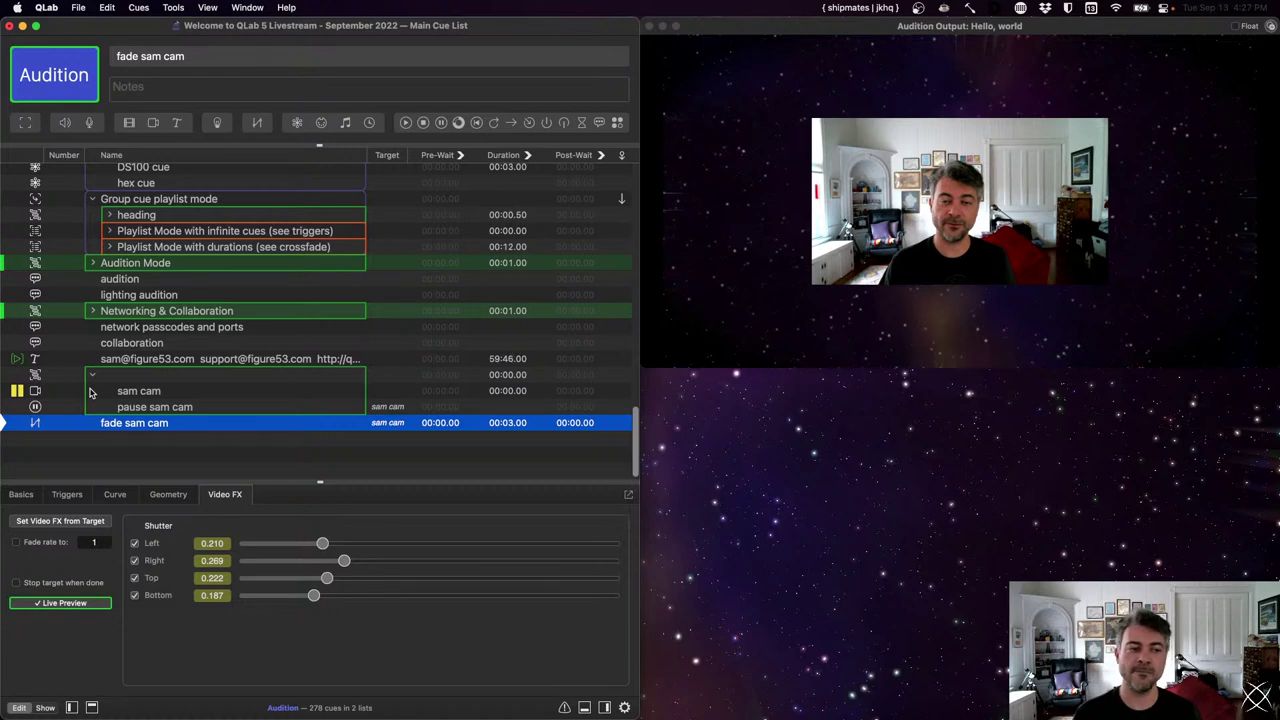
# - Restart sam cam, then delete the group holding the camera cues
pyautogui.press('Up')
pyautogui.press('Up')
pyautogui.press('Up')
pyautogui.press('Down')
pyautogui.press('Down')
pyautogui.press('Up')
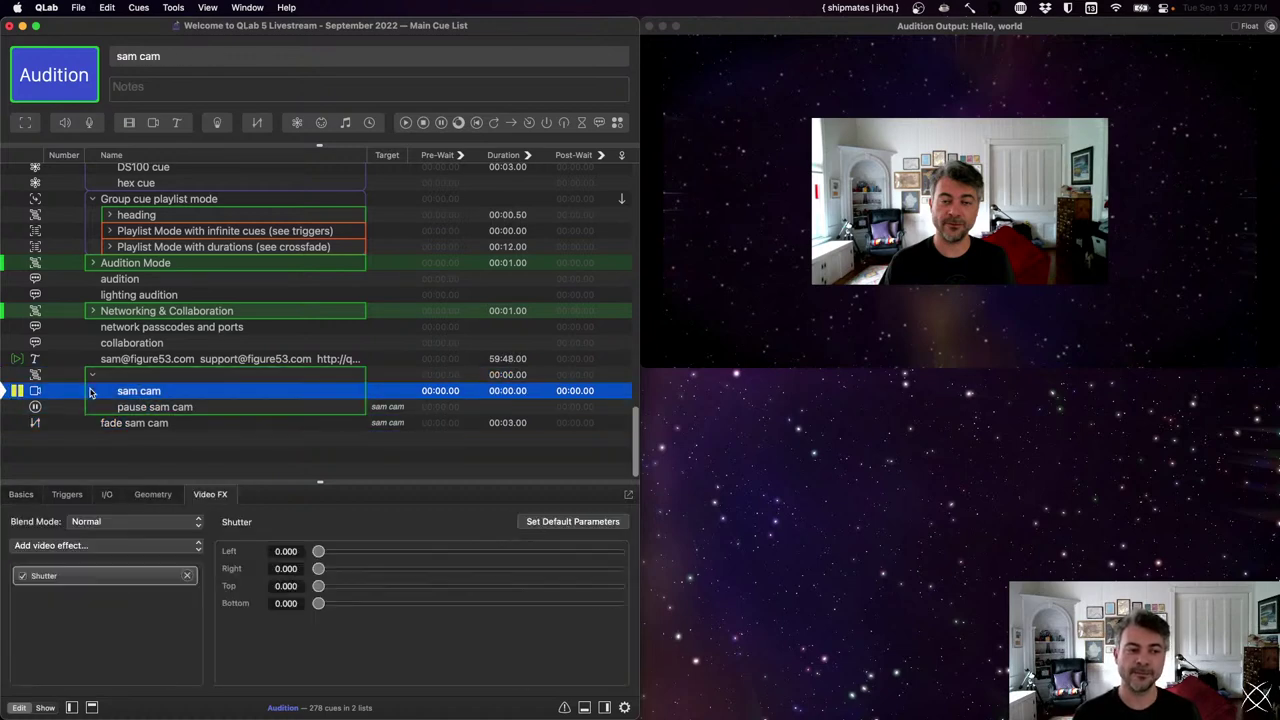
pyautogui.press('space')
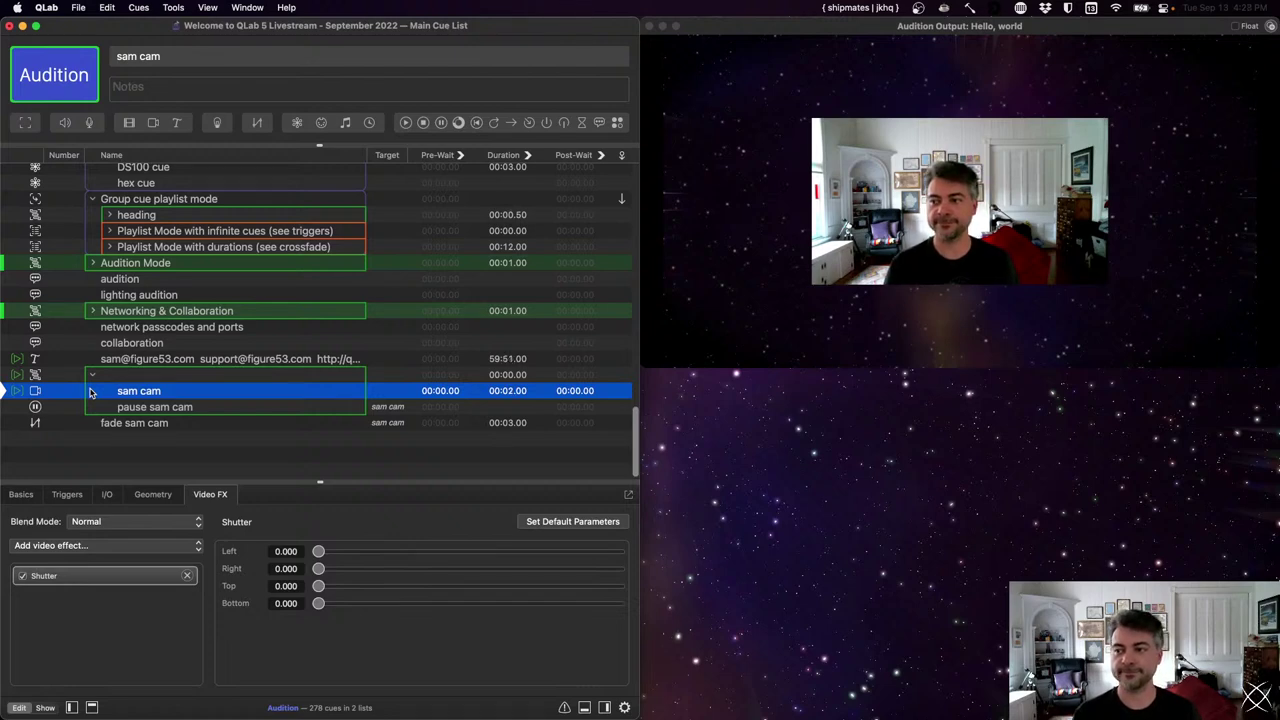
pyautogui.press('Up')
pyautogui.press('BackSpace')
pyautogui.press('Down')
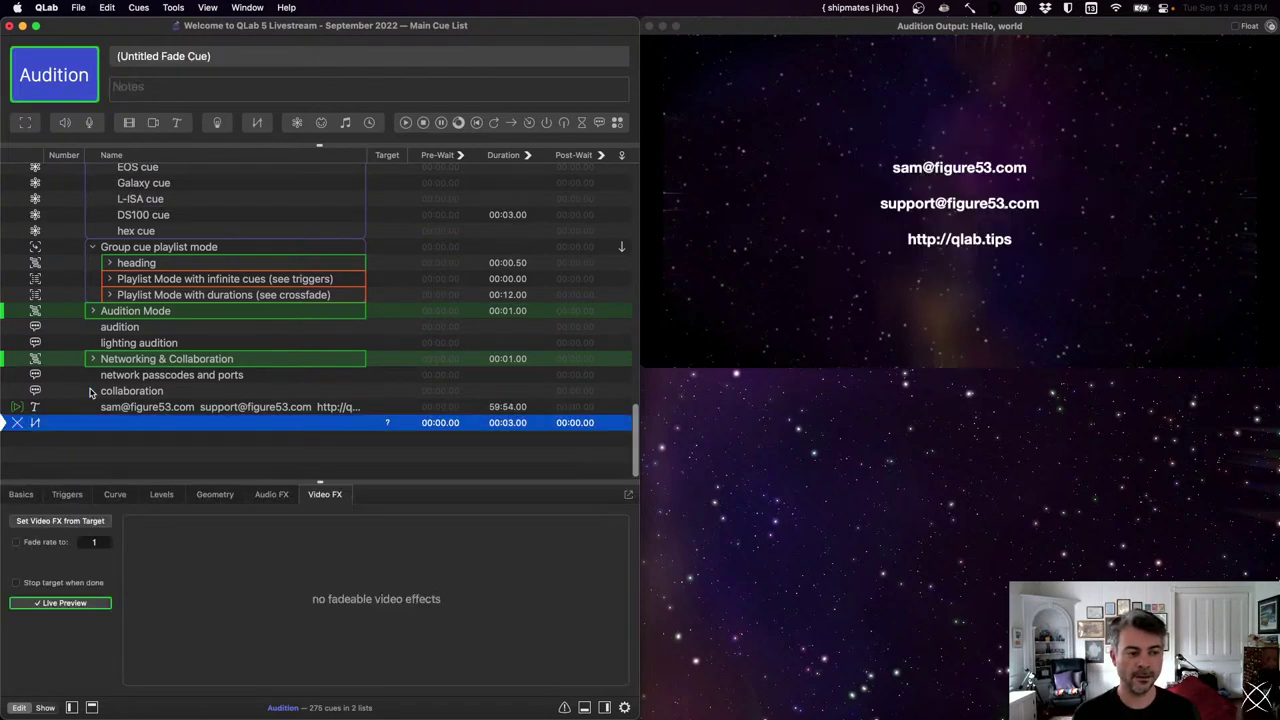
# - Delete the orphaned Untitled Fade Cue at the bottom of the cue list
pyautogui.press('BackSpace')
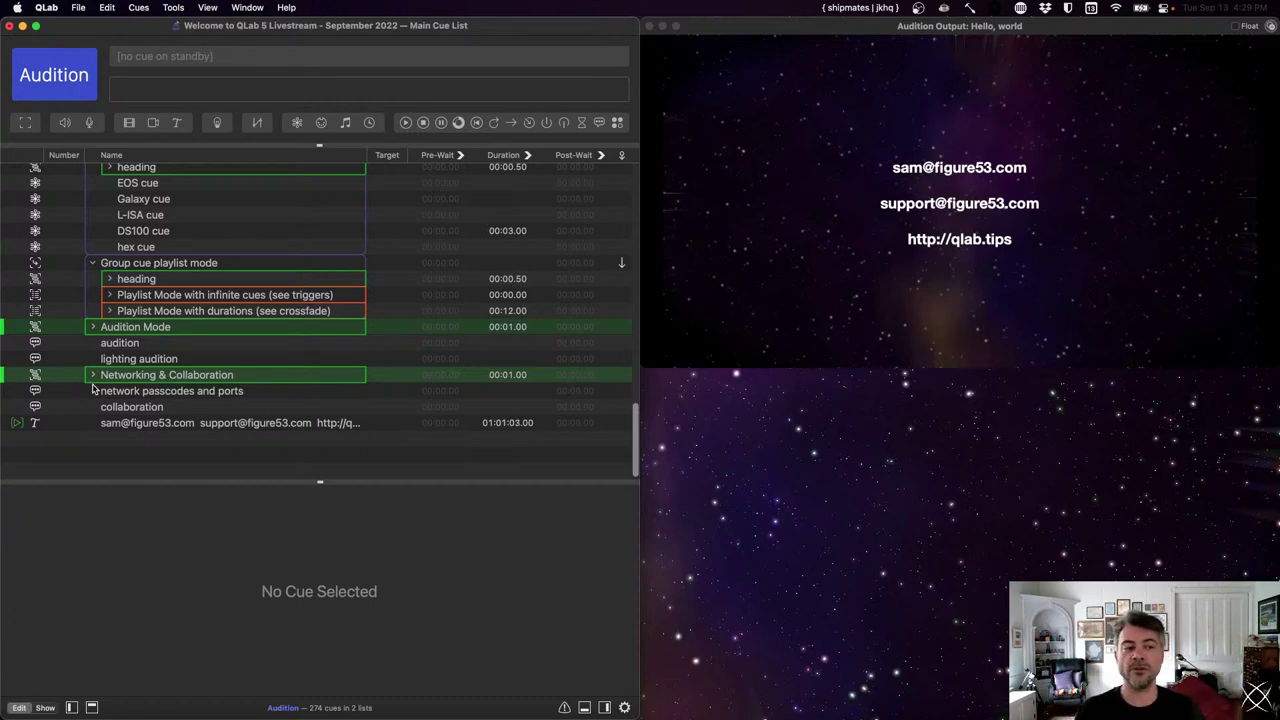
# - Add a trial fade cue targeting the contact-info text cue, then delete it
pyautogui.press('Up')
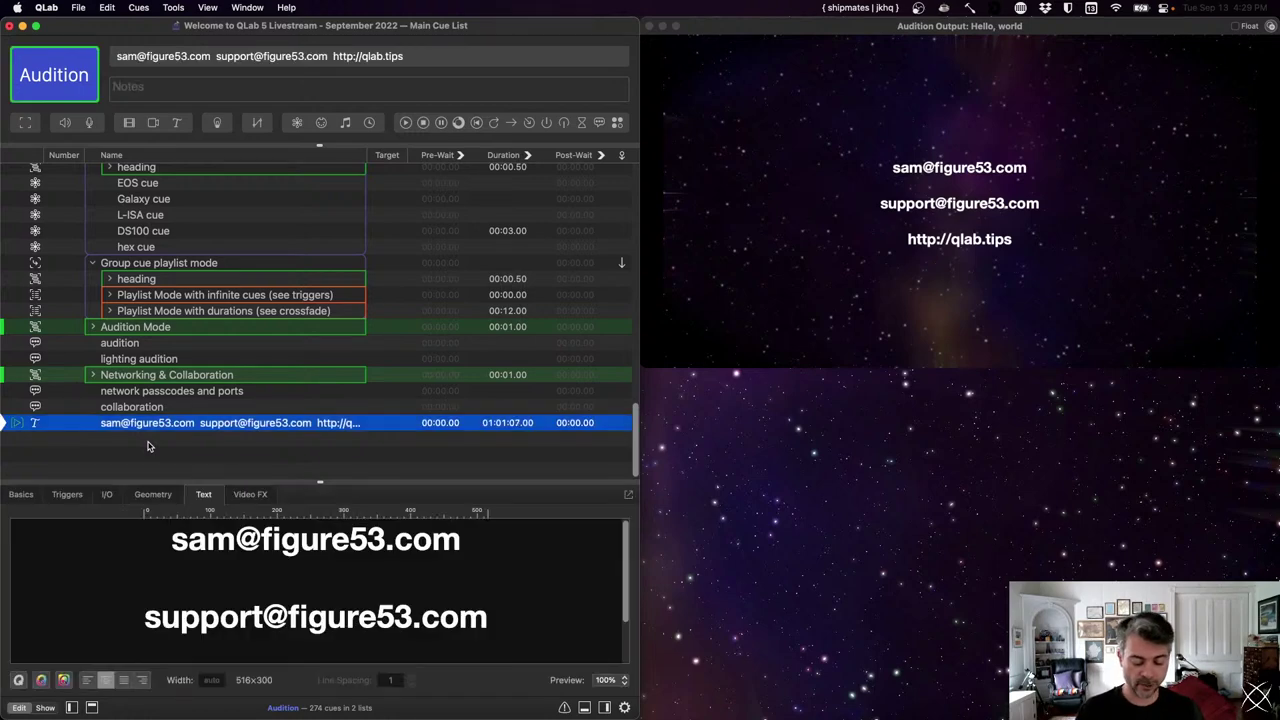
pyautogui.press('super+7')
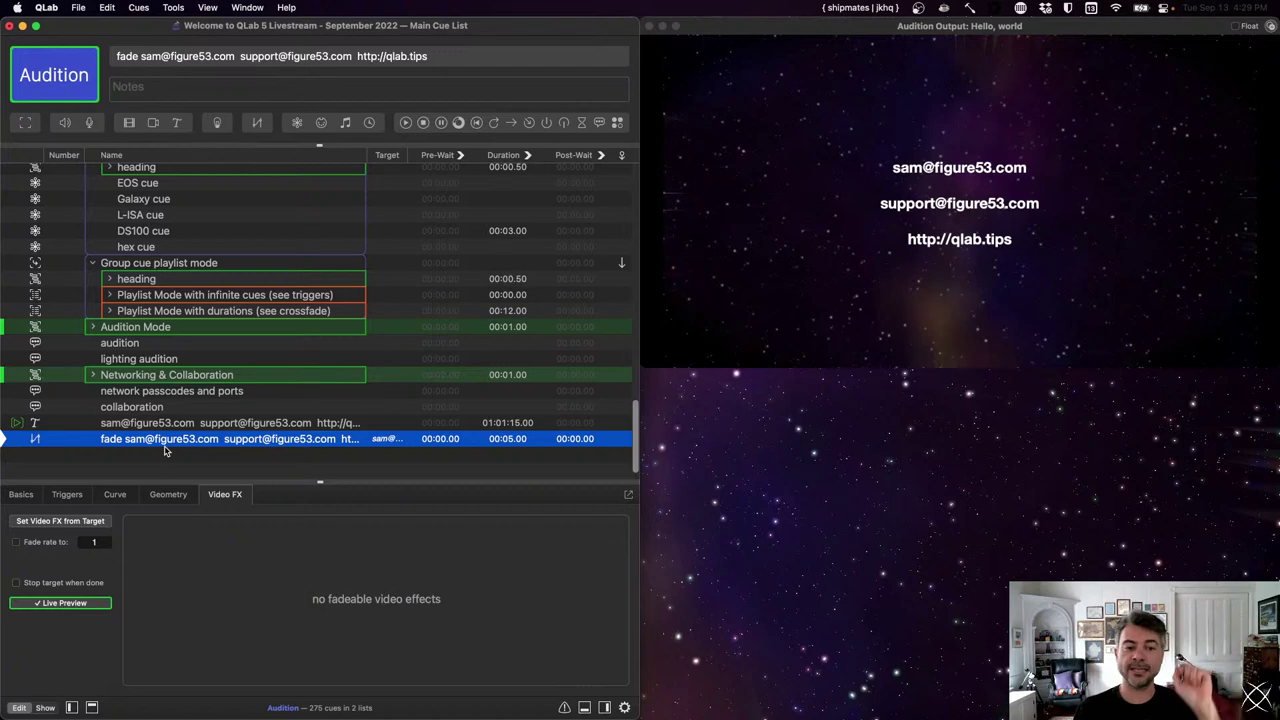
pyautogui.press('Delete')
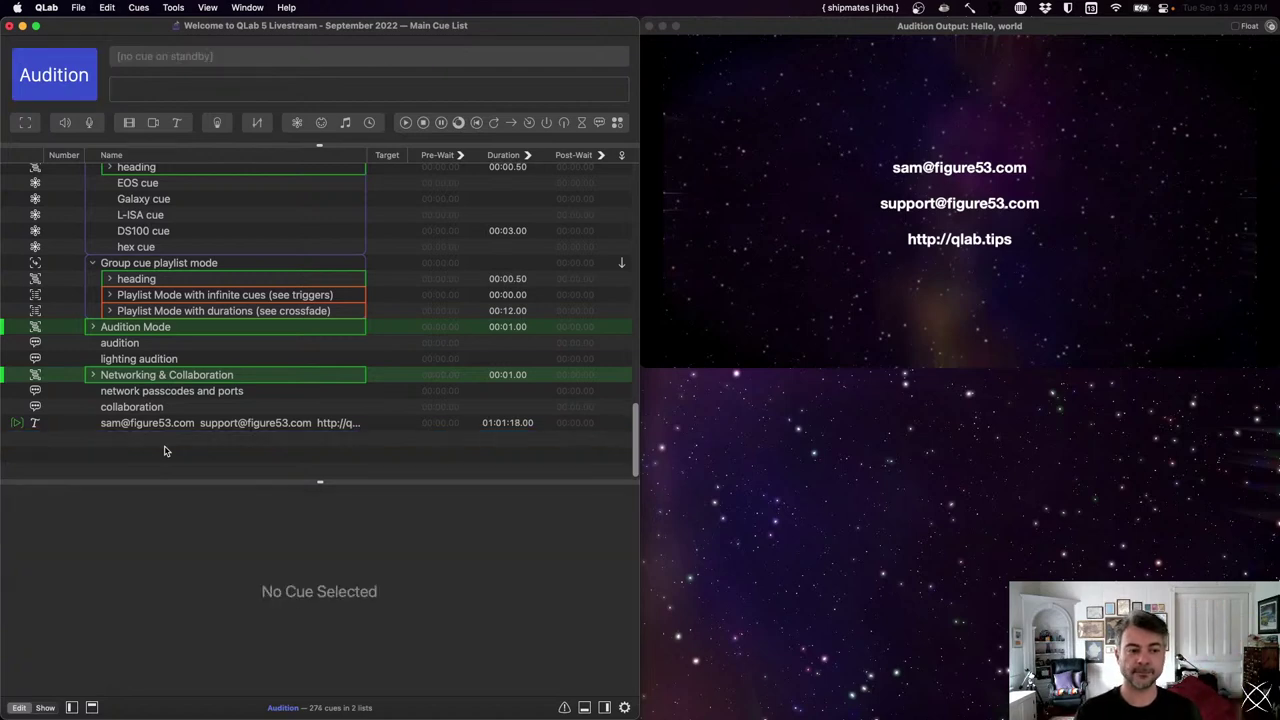
pyautogui.press('super+z')
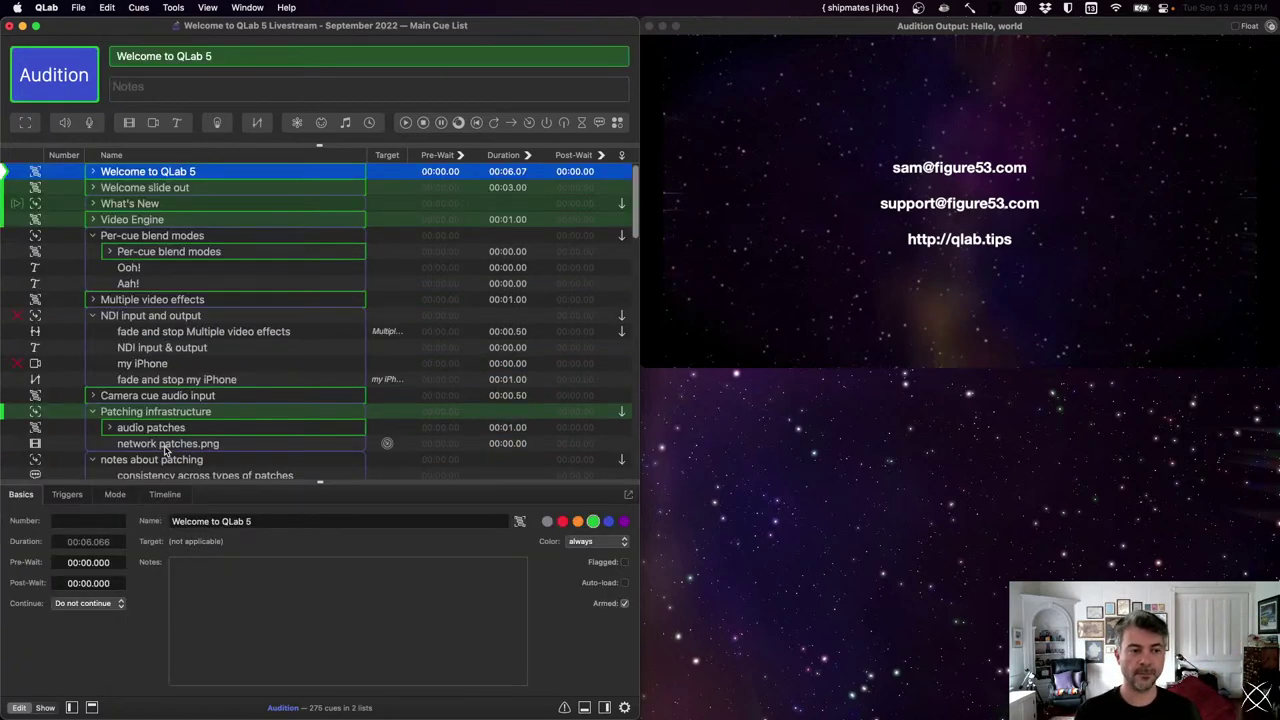
pyautogui.scroll(-20, 165, 451)
pyautogui.click(165, 424)
pyautogui.press('Delete')
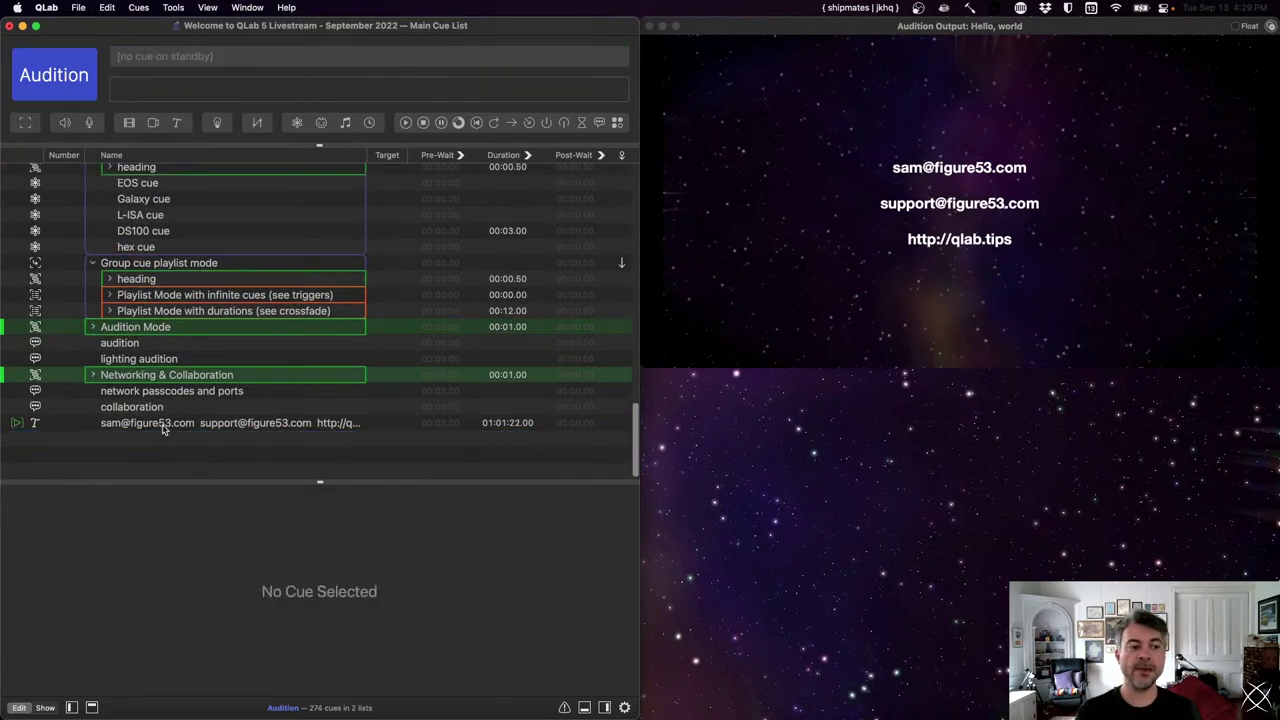
# - Set the contact-info text cue's opacity to 100% in its Geometry settings
pyautogui.click(165, 424)
pyautogui.click(158, 498)
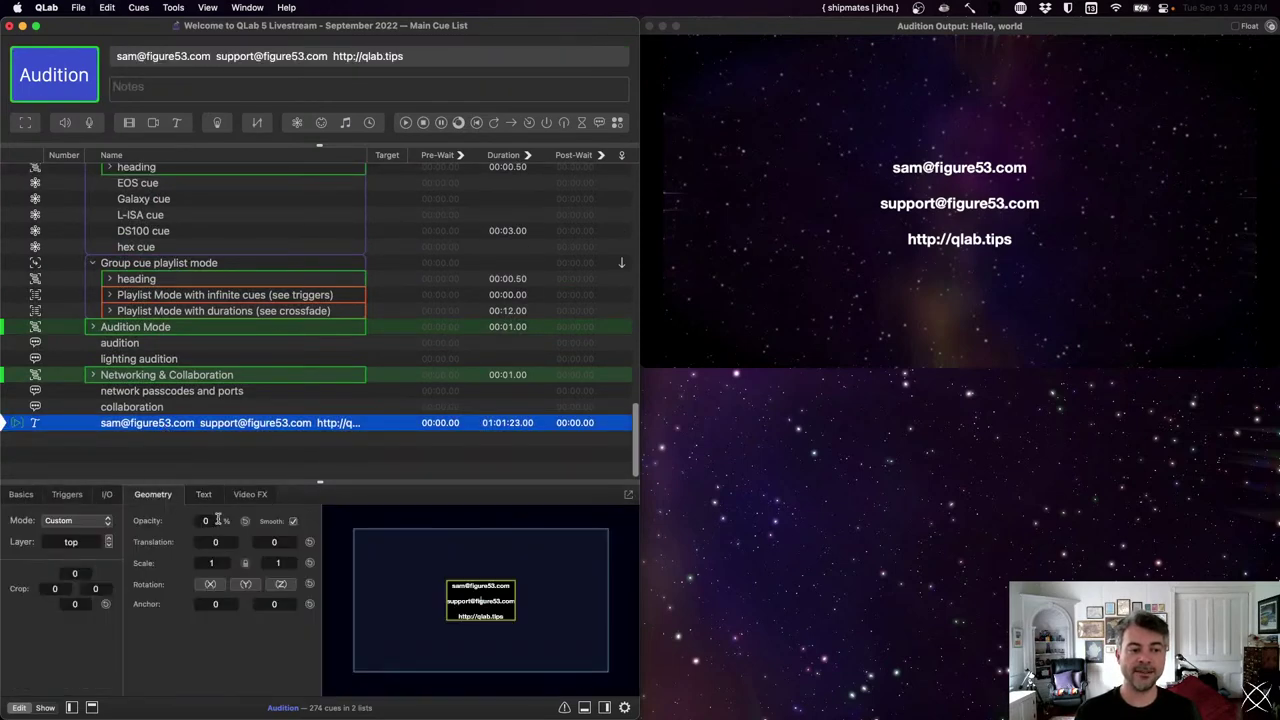
pyautogui.press('space')
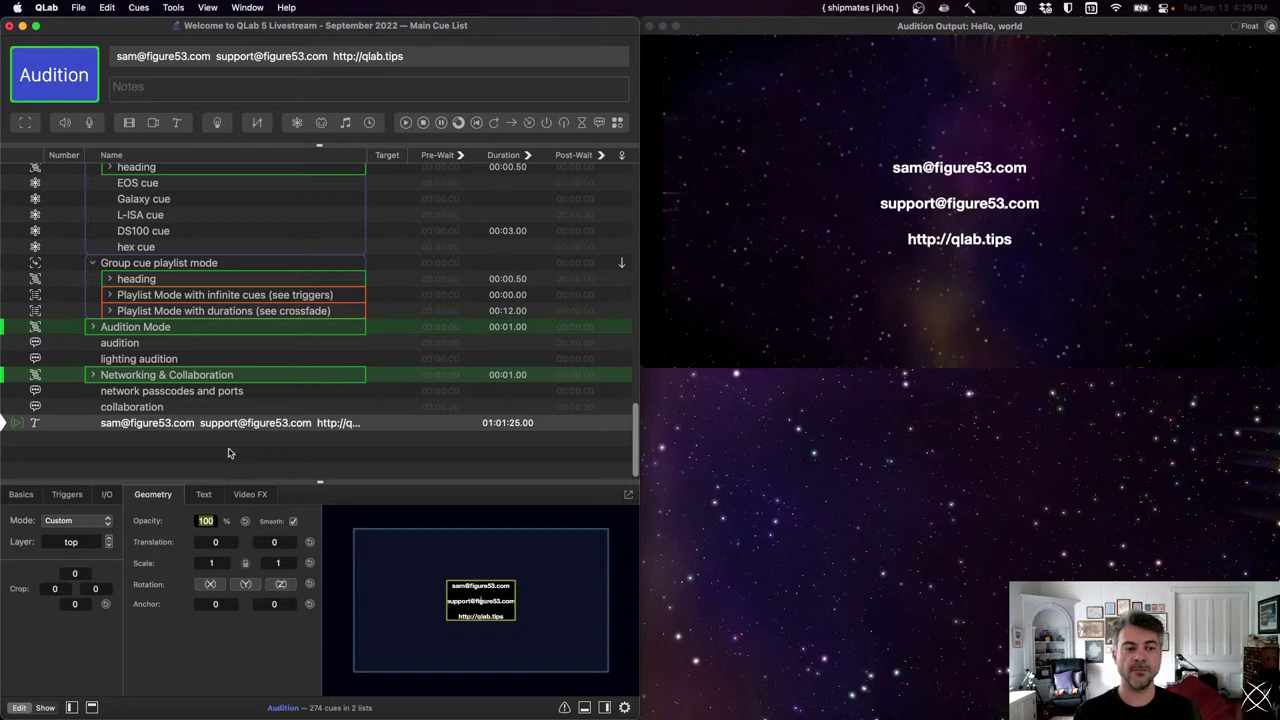
pyautogui.click(228, 444)
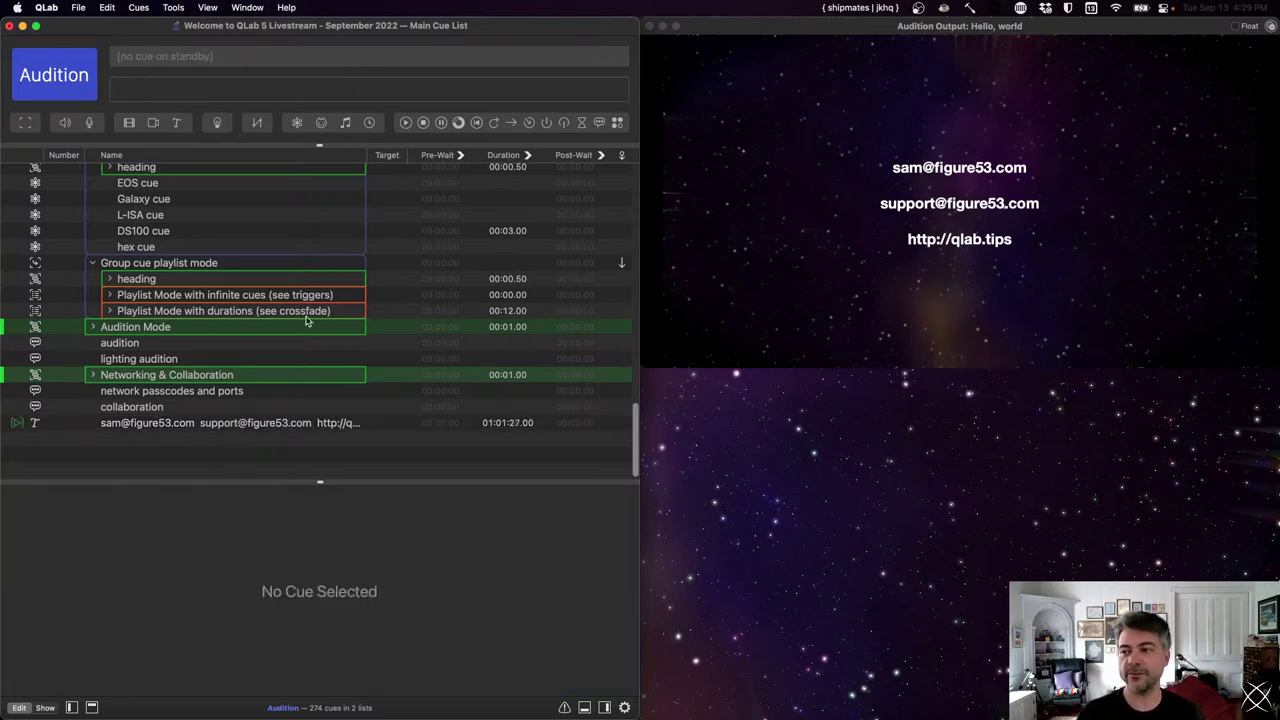
# - Select the contact-info text cue row and stop it with Esc
pyautogui.press('super+Tab')
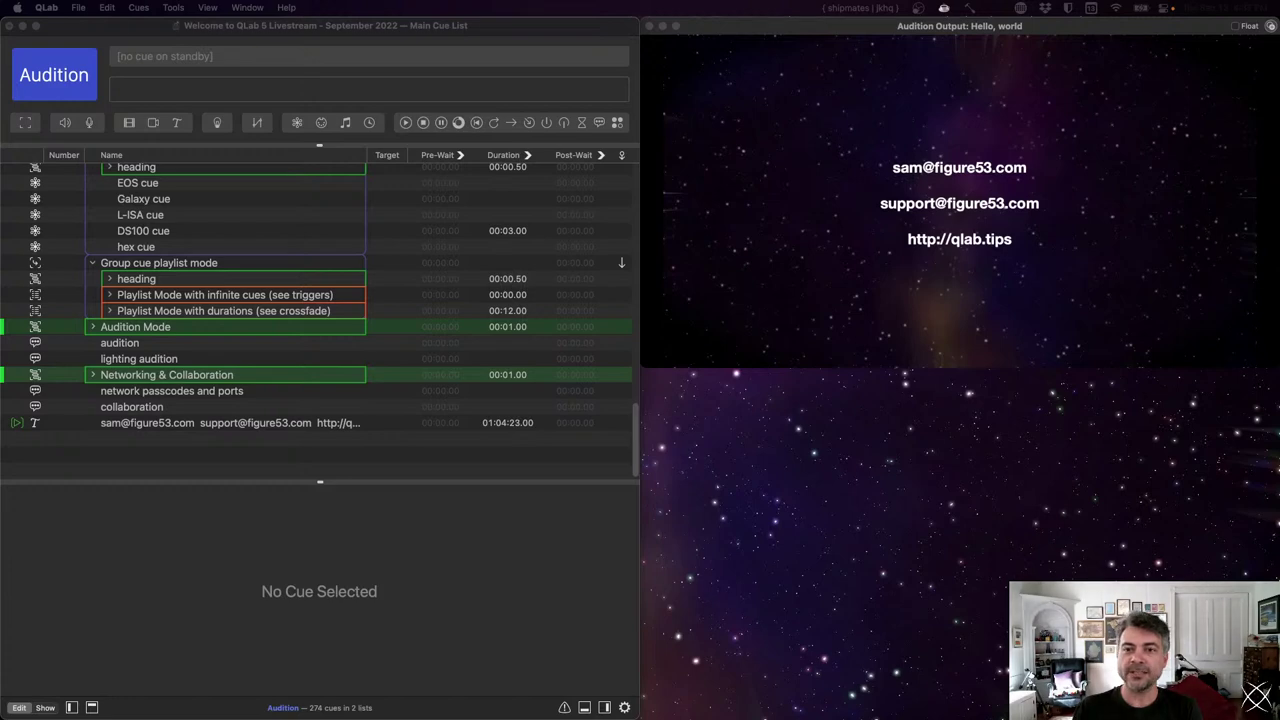
pyautogui.click(337, 457)
pyautogui.press('Up')
pyautogui.press('Escape')
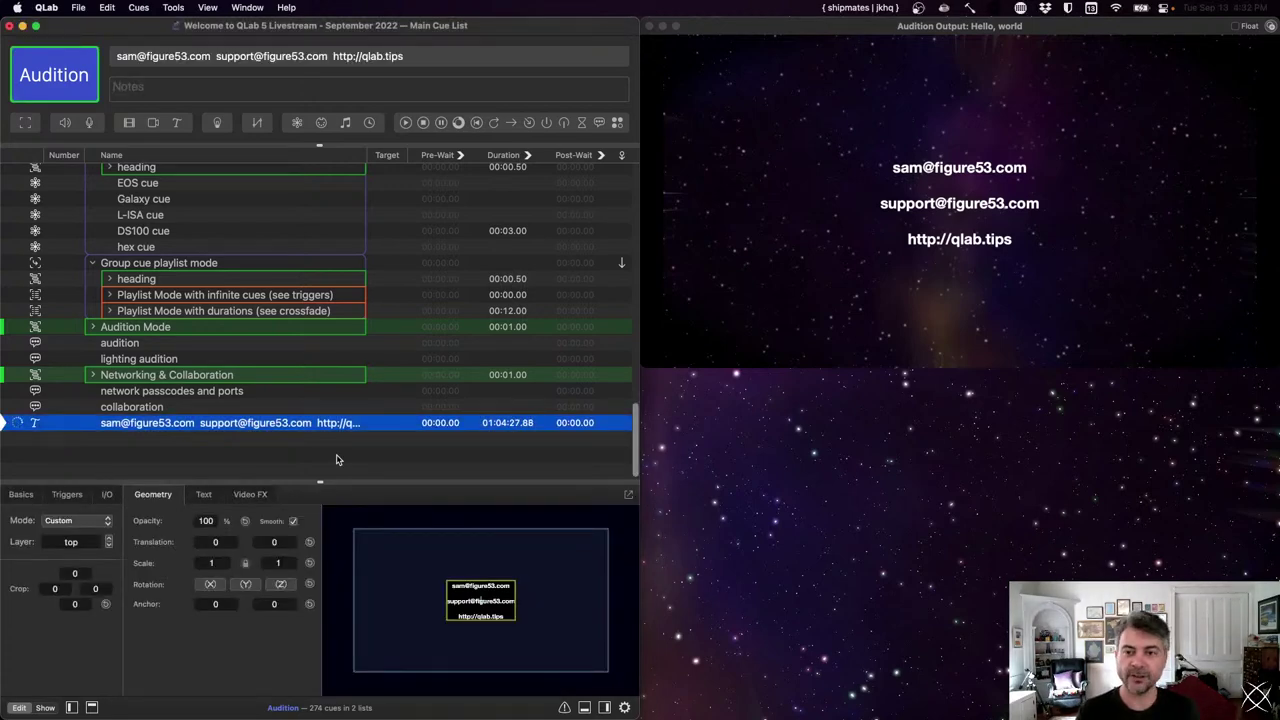